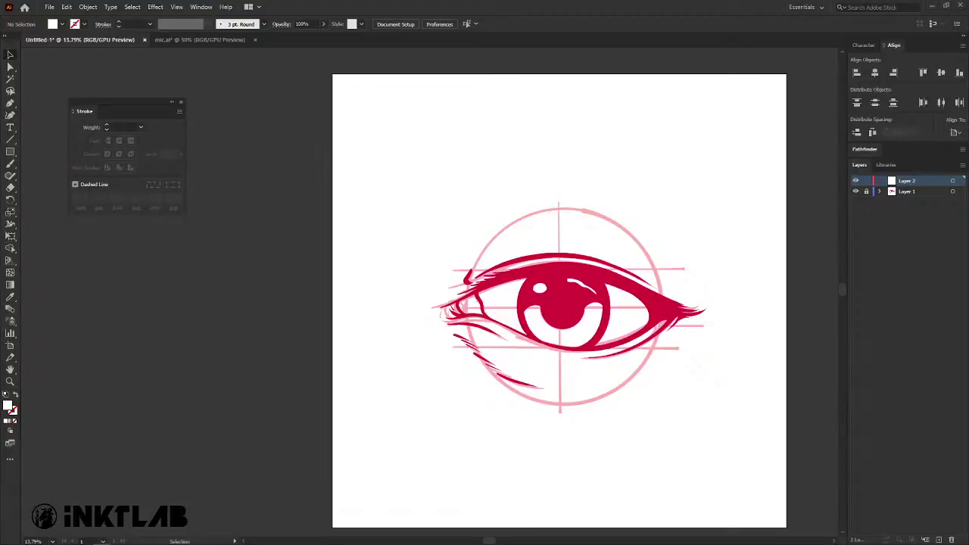
Draw a wide rectangle, about 1535 × 436 px, on Layer 2 above the eye template.
{"action": "left_click_drag", "start_coordinate": [638, 336], "coordinate": [594, 275]}
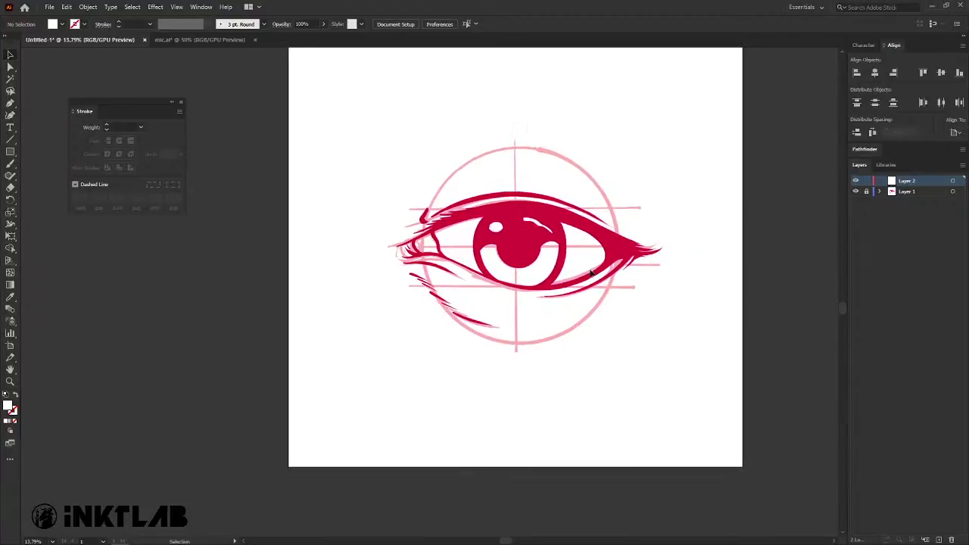
{"action": "left_click_drag", "start_coordinate": [391, 159], "coordinate": [513, 273]}
{"action": "scroll", "coordinate": [492, 250], "scroll_direction": "up", "scroll_amount": 1}
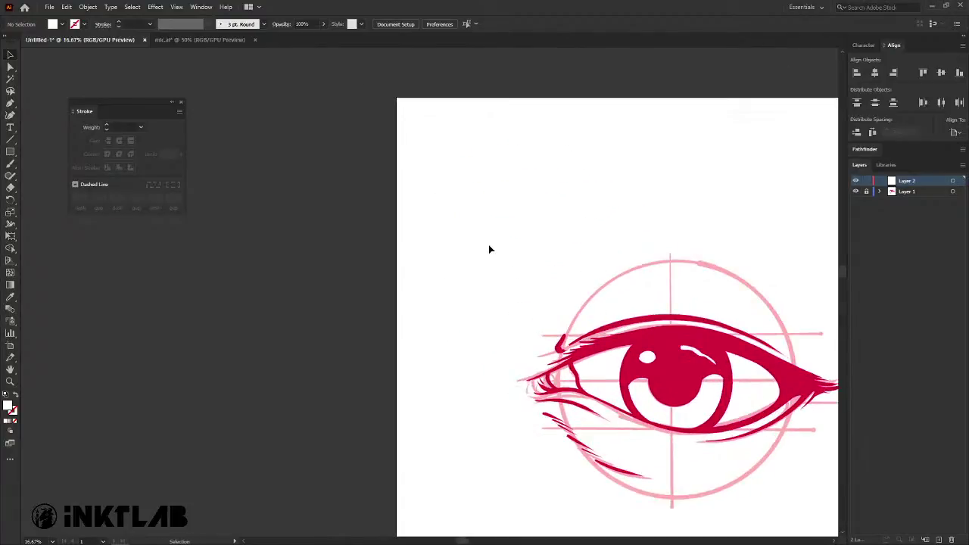
{"action": "key", "text": "m"}
{"action": "mouse_move", "coordinate": [415, 176]}
{"action": "left_mouse_down"}
{"action": "mouse_move", "coordinate": [584, 224]}
{"action": "mouse_move", "coordinate": [546, 258]}
{"action": "left_mouse_up"}
{"action": "key", "text": "v"}
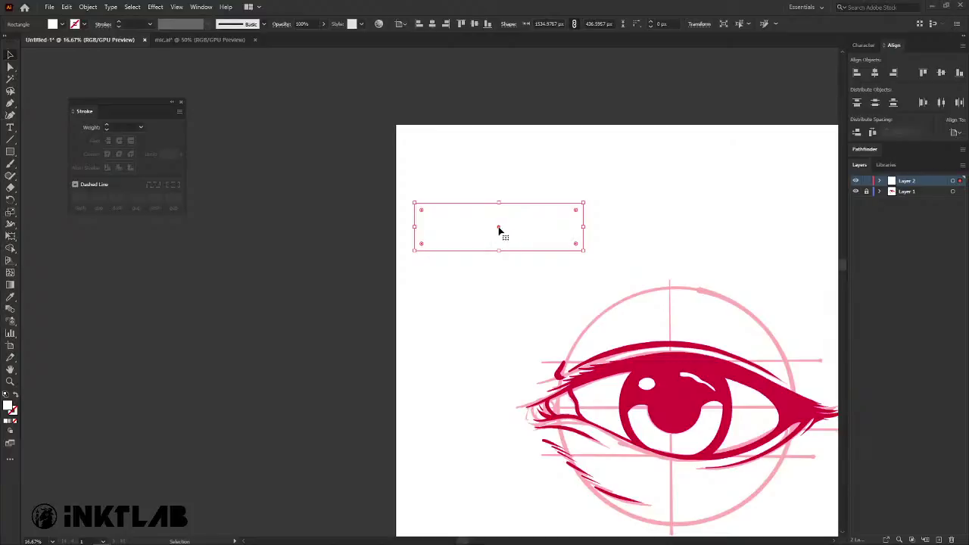
Move the rectangle up, shrink it to about 850 × 294 px, and fill it black.
{"action": "left_click_drag", "start_coordinate": [499, 230], "coordinate": [496, 166]}
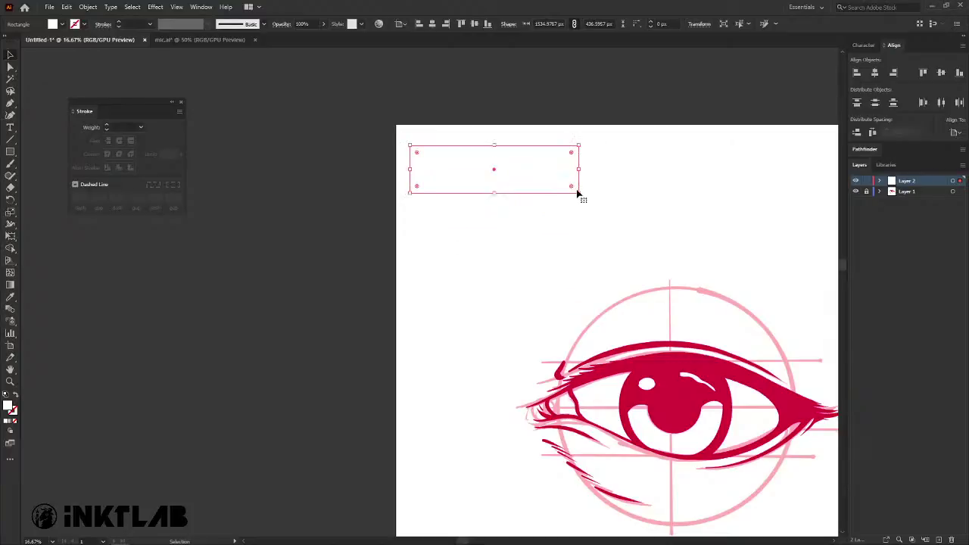
{"action": "left_click_drag", "start_coordinate": [578, 189], "coordinate": [505, 178]}
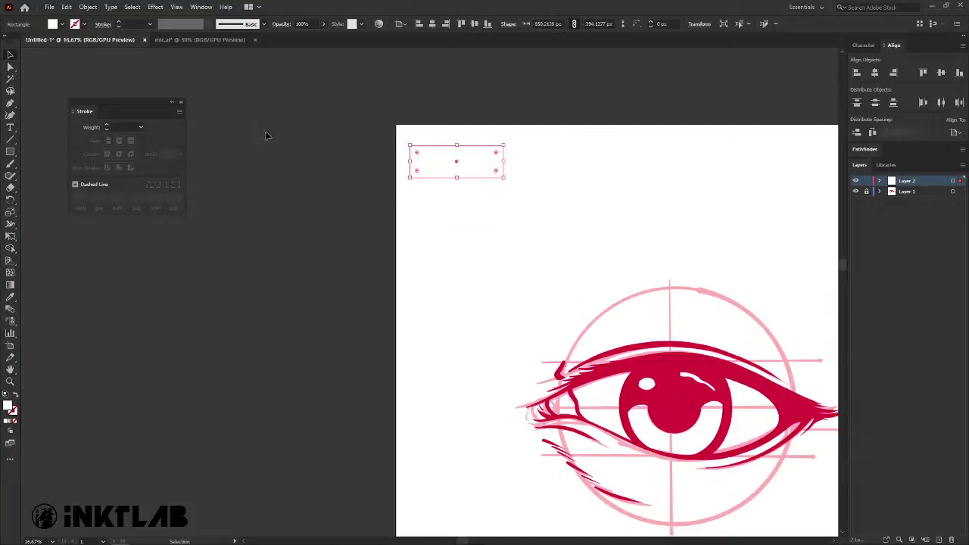
{"action": "left_click", "coordinate": [62, 25]}
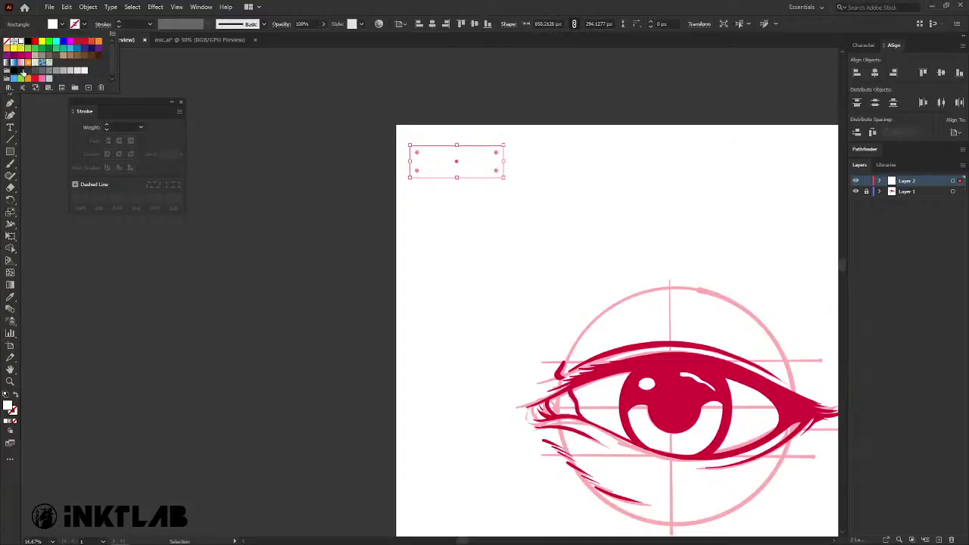
{"action": "left_click", "coordinate": [23, 71]}
Give the rectangle a black stroke and raise its weight to 40 pt.
{"action": "left_click", "coordinate": [118, 23]}
{"action": "left_click", "coordinate": [118, 22]}
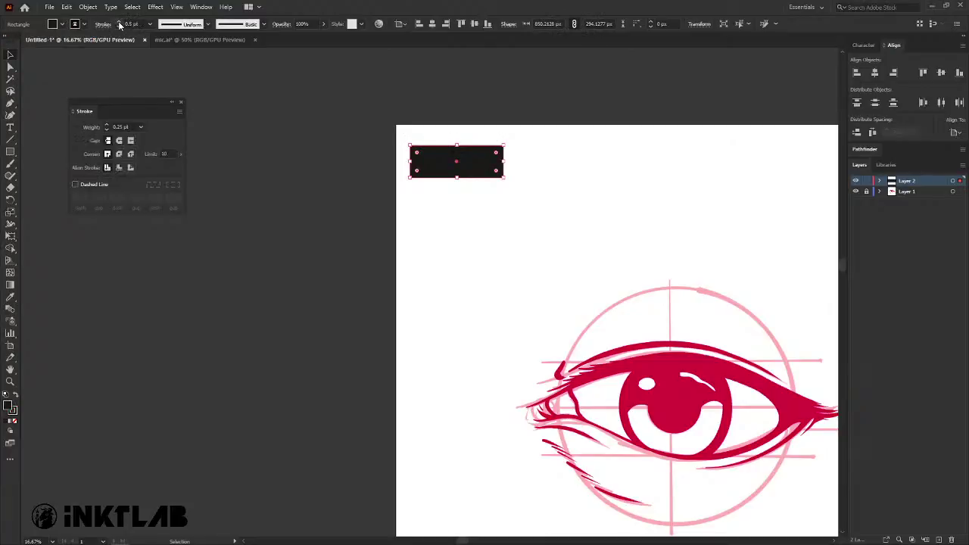
{"action": "left_click", "coordinate": [119, 22]}
{"action": "left_click", "coordinate": [119, 22]}
{"action": "left_click", "coordinate": [118, 24]}
{"action": "left_click", "coordinate": [119, 23]}
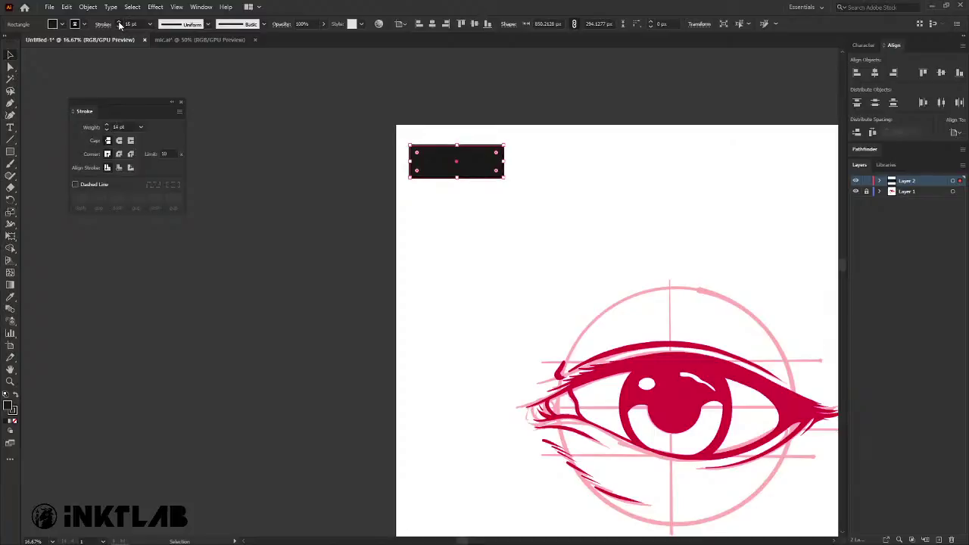
{"action": "left_click", "coordinate": [119, 24]}
{"action": "left_click", "coordinate": [119, 24]}
{"action": "left_click", "coordinate": [119, 23]}
{"action": "left_click", "coordinate": [119, 24]}
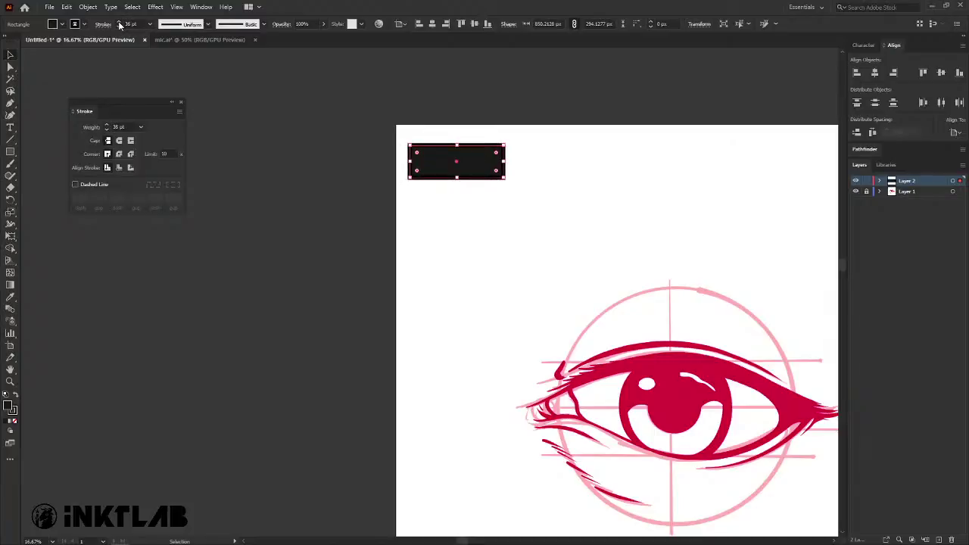
{"action": "left_click", "coordinate": [118, 23]}
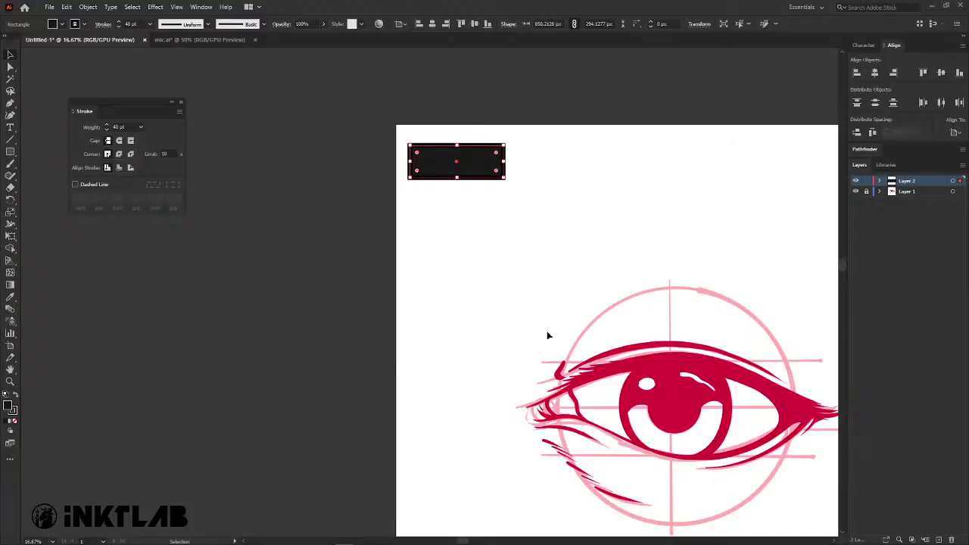
Set the rectangle's fill to None, leaving only its thick black outline.
{"action": "scroll", "coordinate": [368, 249], "scroll_direction": "up", "scroll_amount": 2}
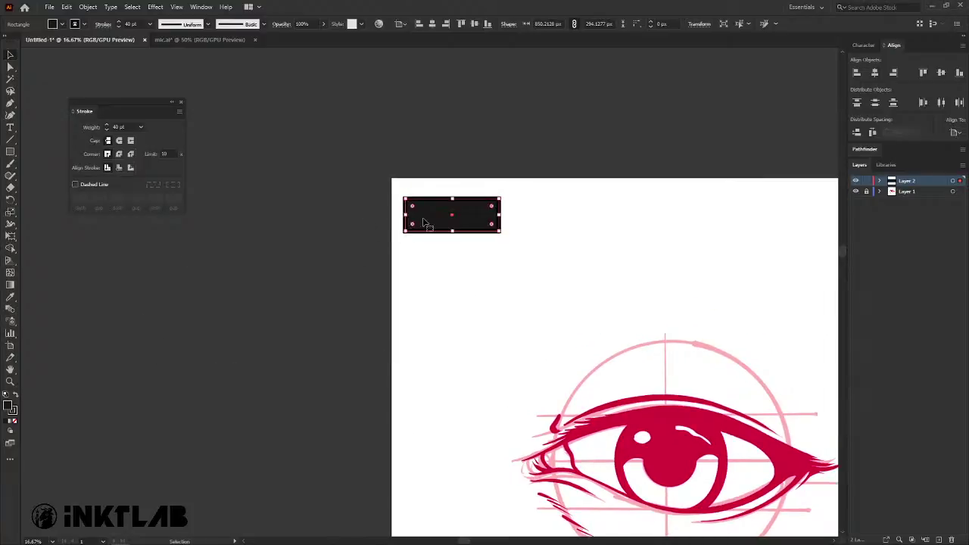
{"action": "scroll", "coordinate": [426, 225], "scroll_direction": "up", "scroll_amount": 1}
{"action": "left_click", "coordinate": [57, 27]}
{"action": "left_click", "coordinate": [9, 45]}
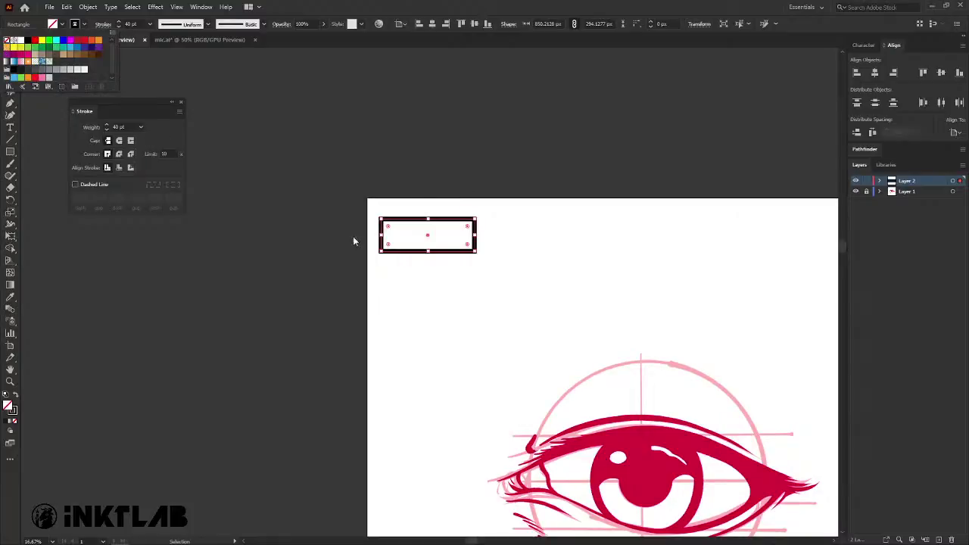
{"action": "left_click", "coordinate": [352, 236]}
Zoom in, select the outlined rectangle and remove it, then return to the eye template.
{"action": "key", "text": "ctrl+equal"}
{"action": "key", "text": "ctrl+equal"}
{"action": "left_click", "coordinate": [404, 268]}
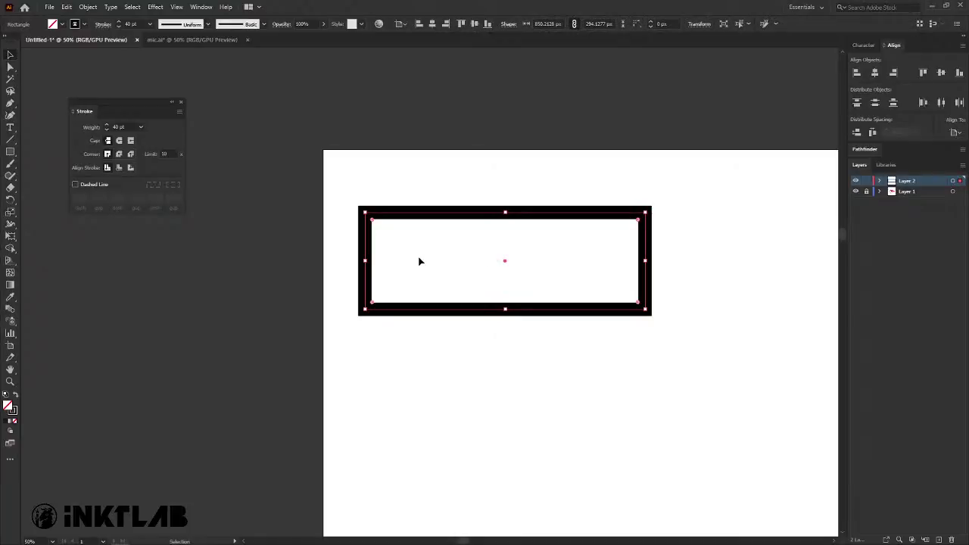
{"action": "left_click", "coordinate": [742, 250]}
{"action": "key", "text": "ctrl+z"}
{"action": "left_click_drag", "start_coordinate": [743, 352], "coordinate": [495, 269]}
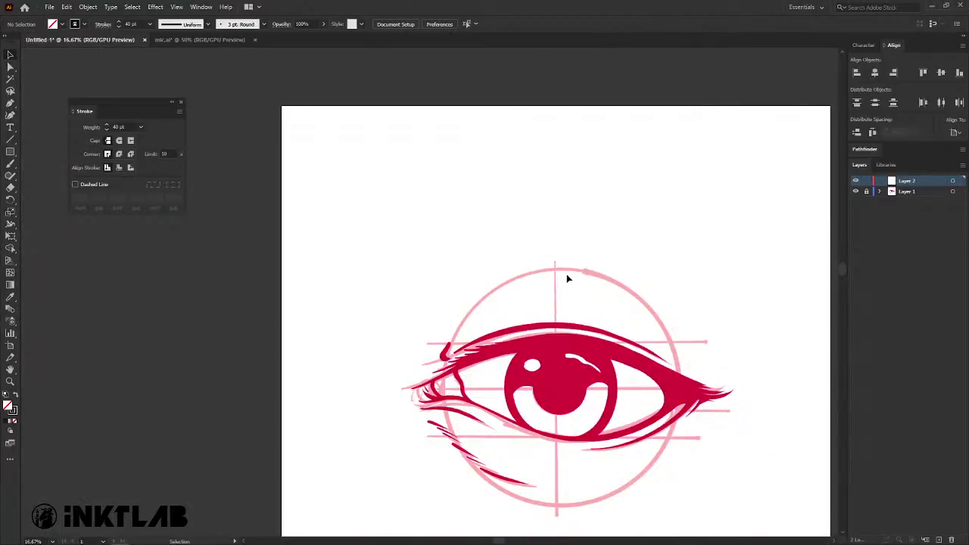
{"action": "scroll", "coordinate": [721, 270], "scroll_direction": "down", "scroll_amount": 2}
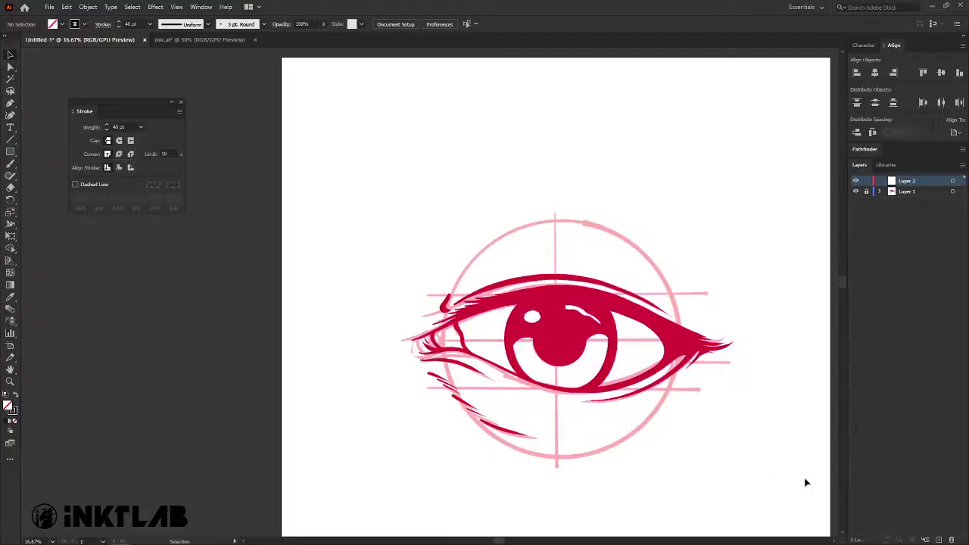
{"action": "scroll", "coordinate": [764, 175], "scroll_direction": "right", "scroll_amount": 1}
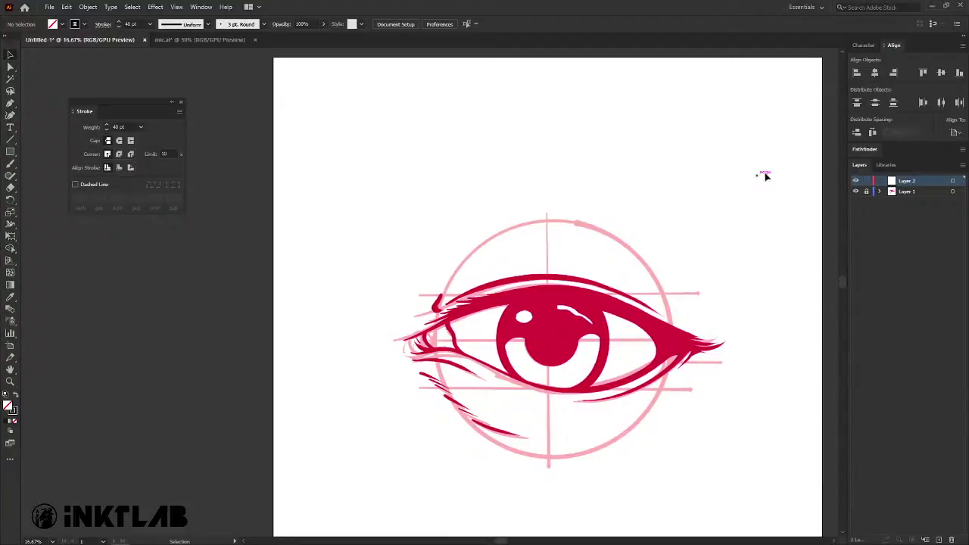
{"action": "left_click", "coordinate": [856, 191]}
{"action": "left_click", "coordinate": [856, 192]}
Unlock Layer 1 and select the artboard-sized eye template image.
{"action": "left_click_drag", "start_coordinate": [315, 242], "coordinate": [605, 409]}
{"action": "left_click", "coordinate": [866, 190]}
{"action": "left_click", "coordinate": [408, 356]}
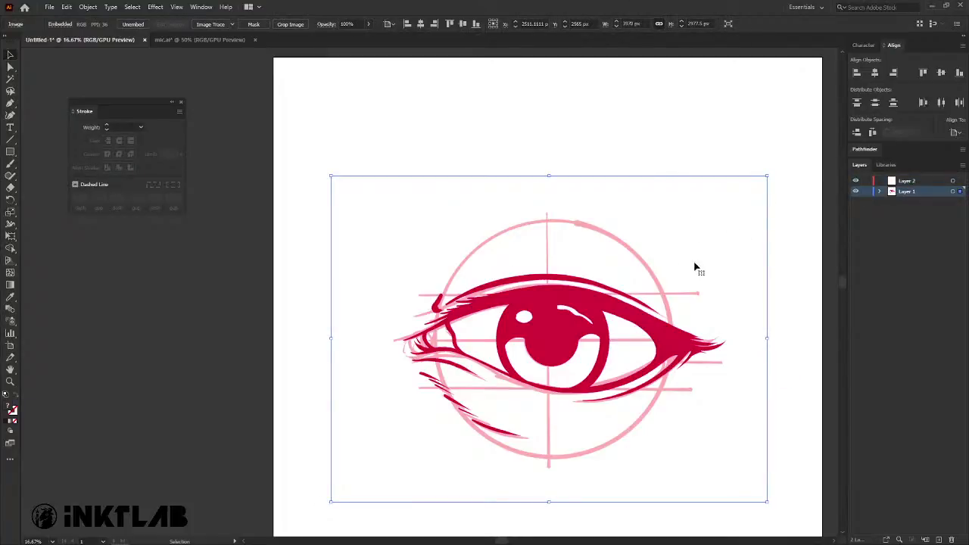
Marquee-select the template image again, then expand and collapse Layer 1 in the Layers panel.
{"action": "left_click_drag", "start_coordinate": [699, 121], "coordinate": [500, 311]}
{"action": "left_click_drag", "start_coordinate": [326, 123], "coordinate": [690, 399]}
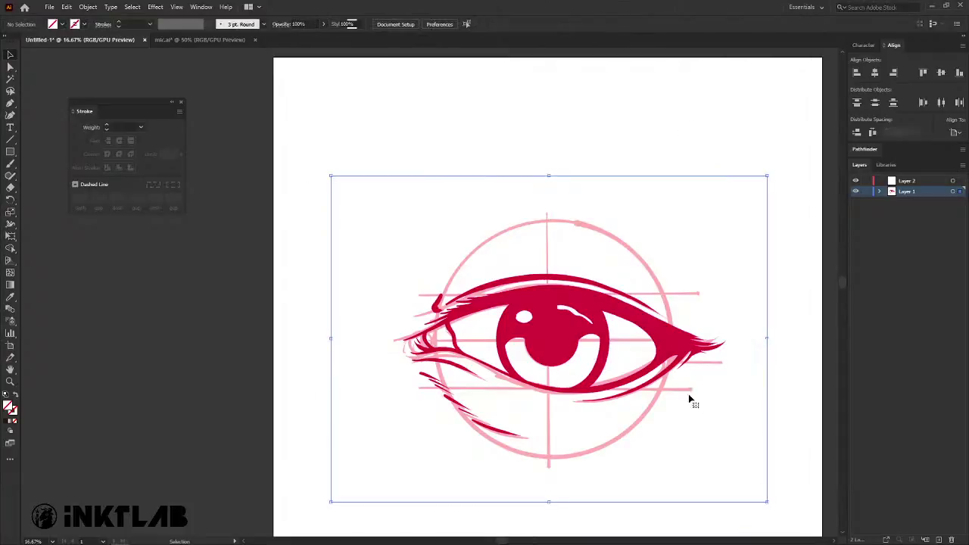
{"action": "left_click_drag", "start_coordinate": [709, 121], "coordinate": [603, 255]}
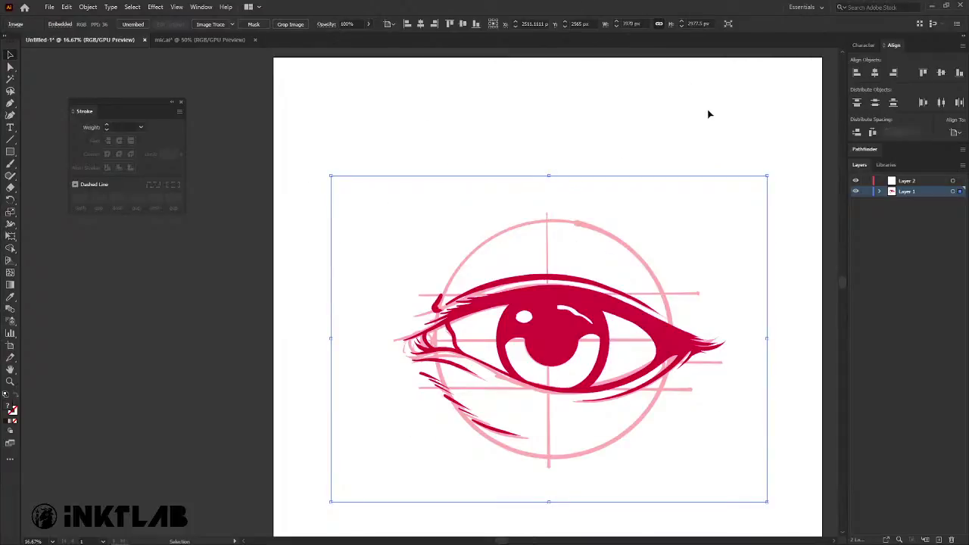
{"action": "mouse_move", "coordinate": [750, 109]}
{"action": "left_mouse_down"}
{"action": "mouse_move", "coordinate": [536, 313]}
{"action": "mouse_move", "coordinate": [639, 155]}
{"action": "mouse_move", "coordinate": [549, 293]}
{"action": "left_mouse_up"}
{"action": "left_click_drag", "start_coordinate": [741, 156], "coordinate": [404, 459]}
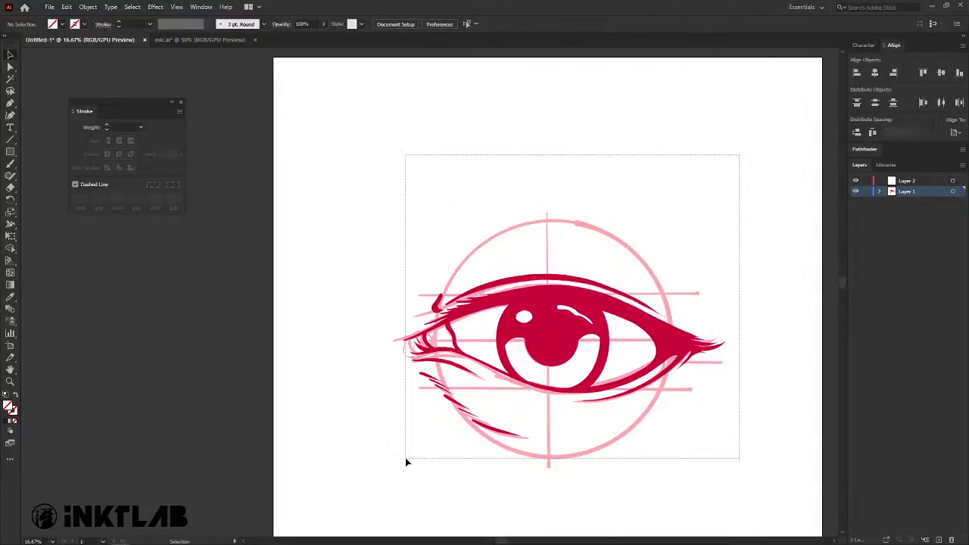
{"action": "left_click", "coordinate": [810, 258]}
{"action": "key", "text": "ctrl+z"}
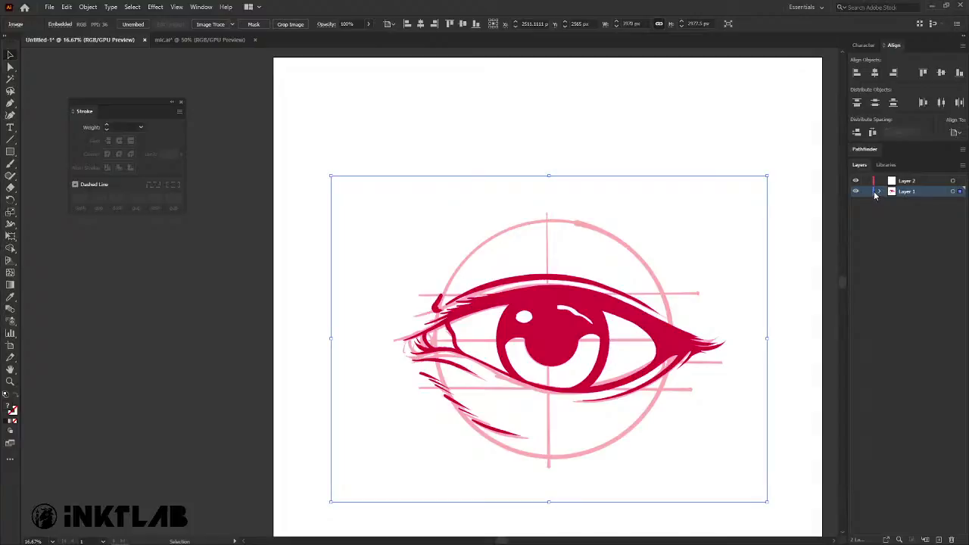
{"action": "left_click", "coordinate": [879, 192]}
{"action": "left_click", "coordinate": [879, 192]}
Make Layer 1 a Template layer with images dimmed to 50%.
{"action": "double_click", "coordinate": [931, 193]}
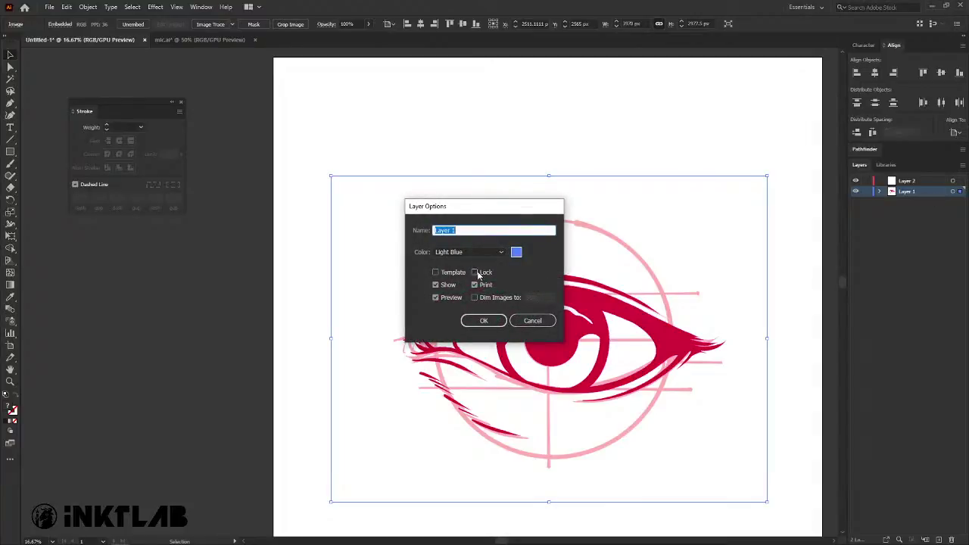
{"action": "left_click", "coordinate": [449, 272]}
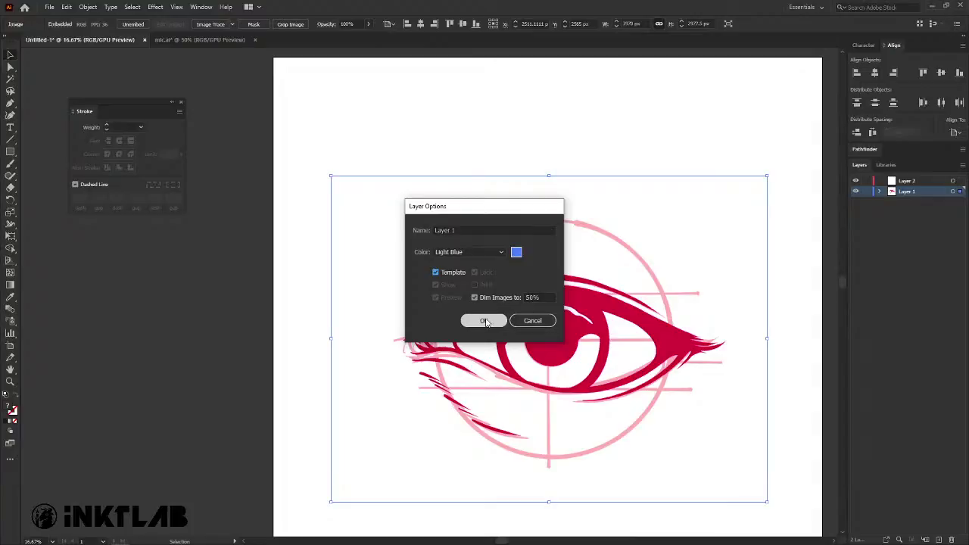
{"action": "double_click", "coordinate": [545, 296]}
{"action": "left_click", "coordinate": [483, 321]}
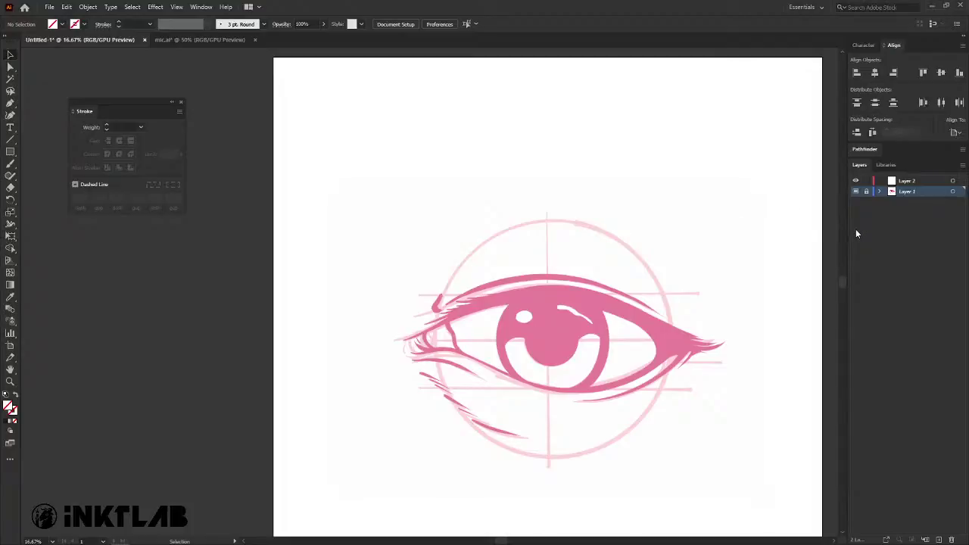
Target the empty Layer 2 and zoom to 50% on the upper eyelid with the Pen tool.
{"action": "left_click", "coordinate": [931, 183]}
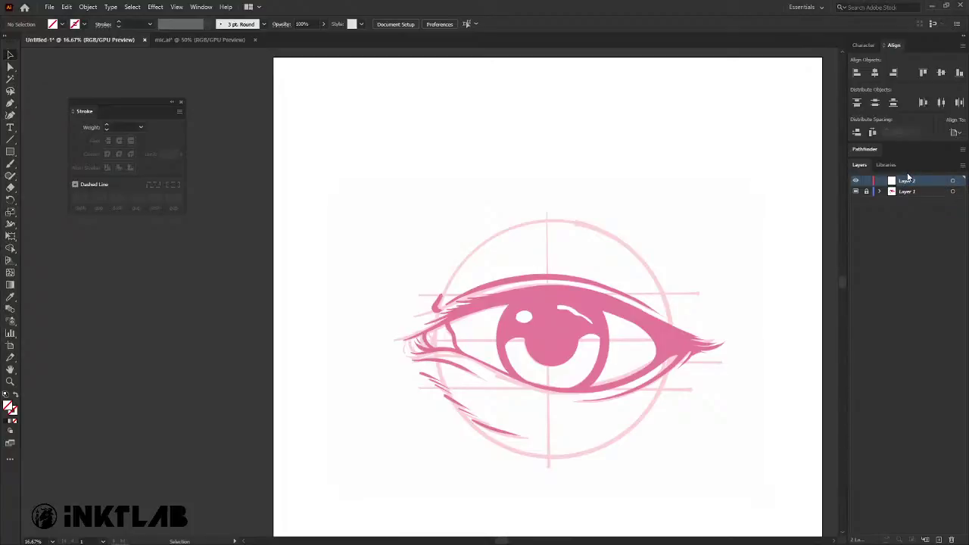
{"action": "scroll", "coordinate": [629, 306], "scroll_direction": "down", "scroll_amount": 2}
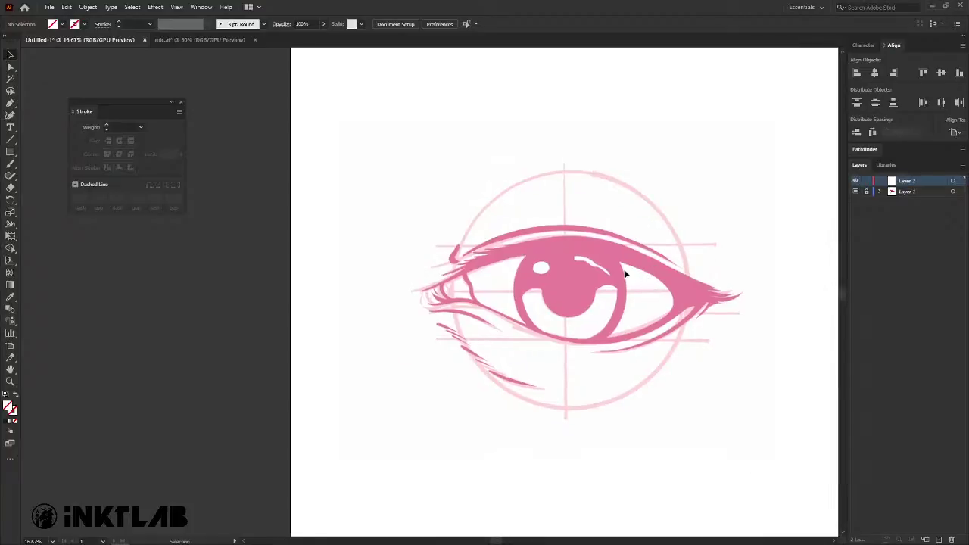
{"action": "scroll", "coordinate": [484, 227], "scroll_direction": "up", "scroll_amount": 2}
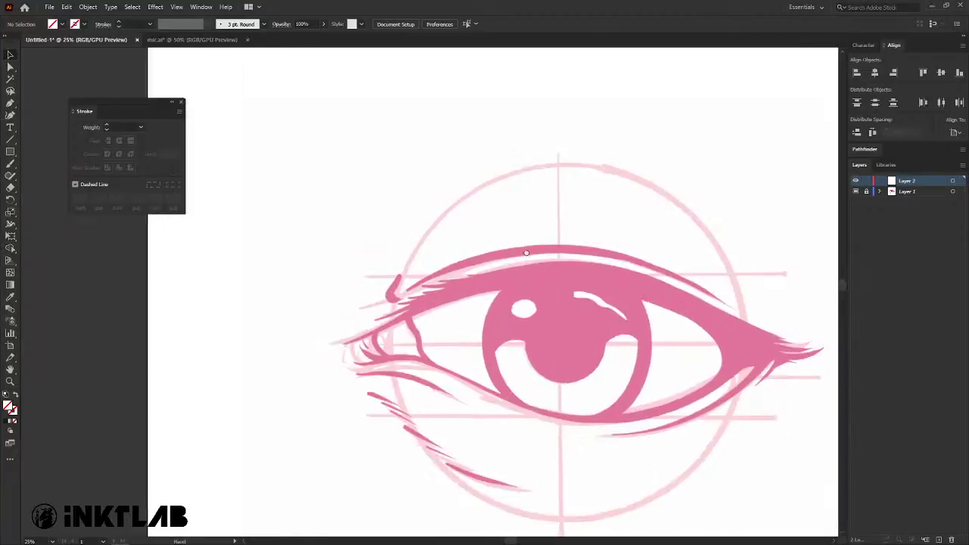
{"action": "scroll", "coordinate": [383, 159], "scroll_direction": "up", "scroll_amount": 1}
{"action": "scroll", "coordinate": [372, 174], "scroll_direction": "up", "scroll_amount": 1}
{"action": "scroll", "coordinate": [372, 173], "scroll_direction": "down", "scroll_amount": 2}
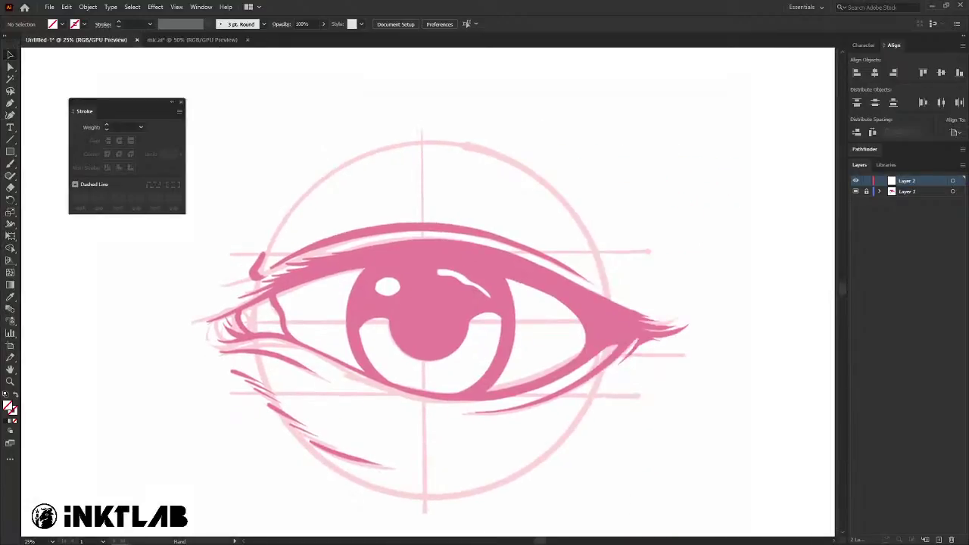
{"action": "left_click_drag", "start_coordinate": [222, 201], "coordinate": [341, 178]}
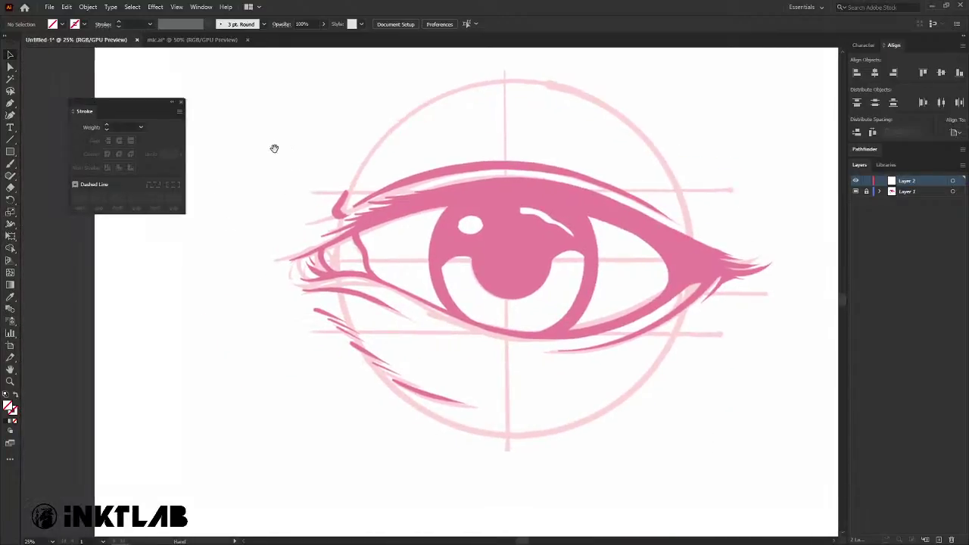
{"action": "scroll", "coordinate": [341, 178], "scroll_direction": "up", "scroll_amount": 1}
{"action": "scroll", "coordinate": [517, 227], "scroll_direction": "up", "scroll_amount": 1}
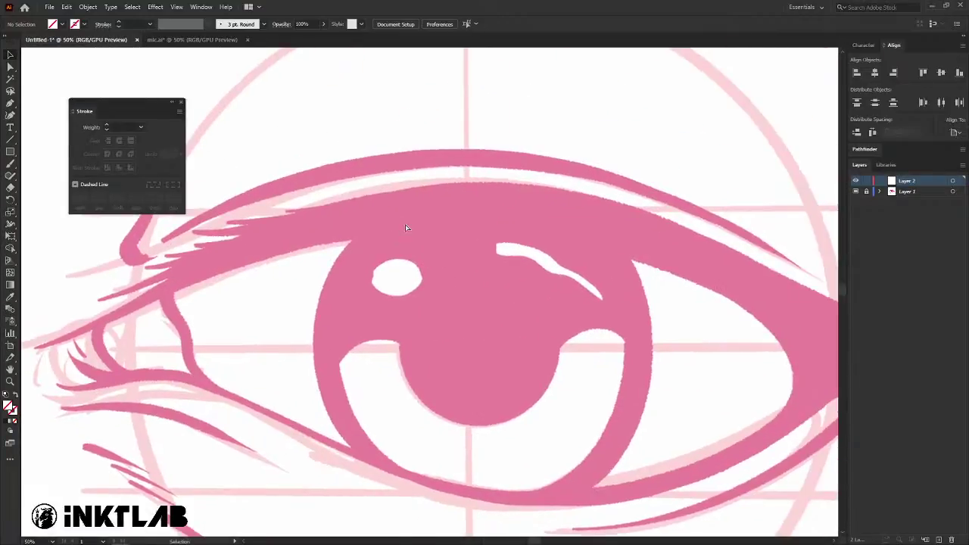
{"action": "key", "text": "o"}
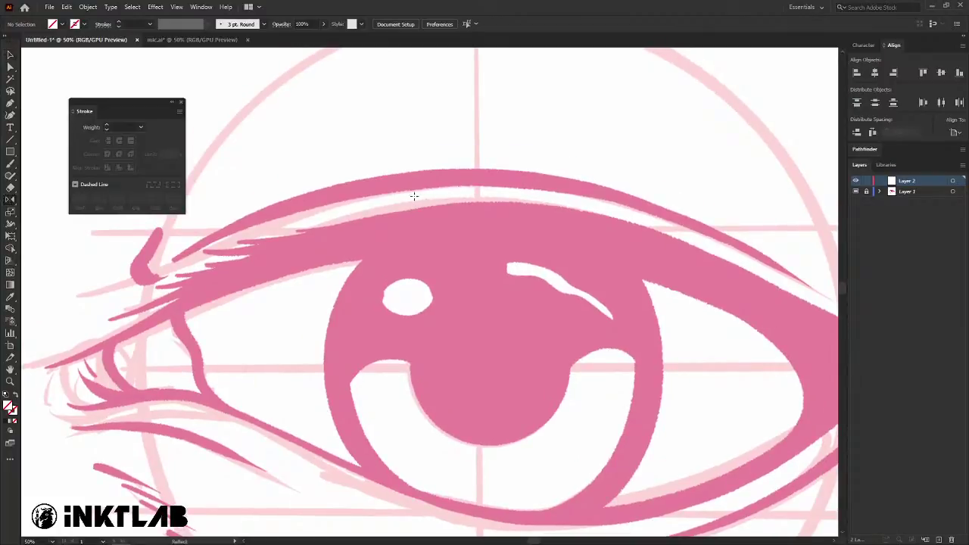
{"action": "key", "text": "p"}
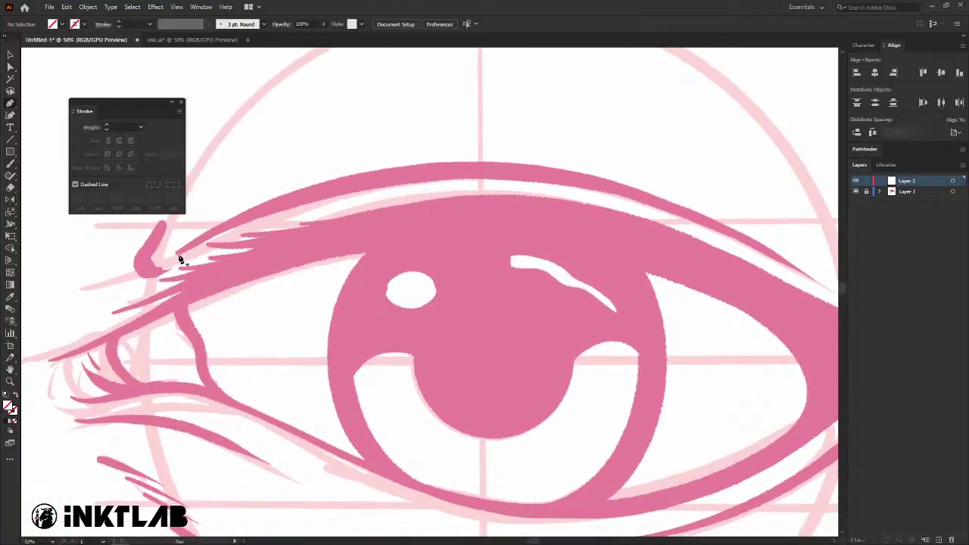
Pen a curved path from the eye's inner corner to the outer corner along the upper lid.
{"action": "left_click", "coordinate": [177, 258]}
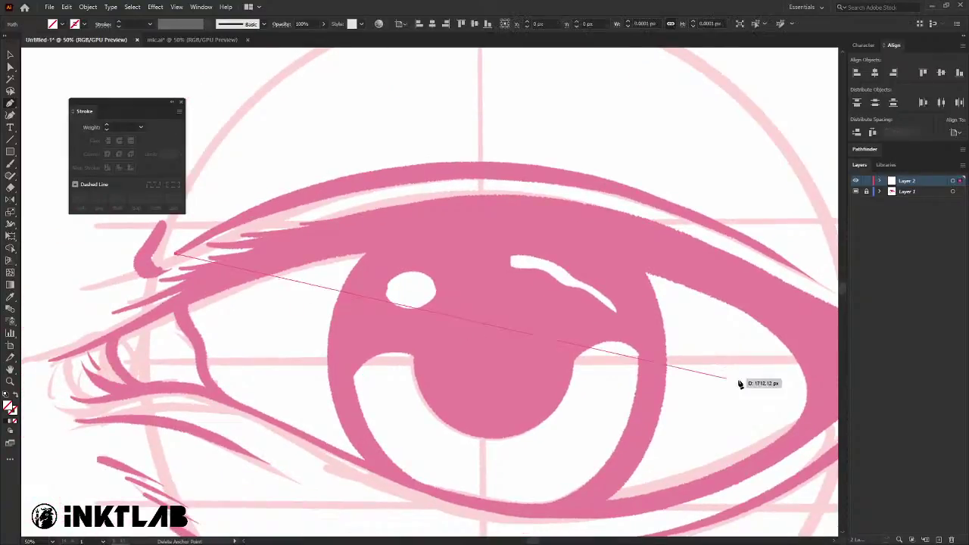
{"action": "scroll", "coordinate": [558, 232], "scroll_direction": "down", "scroll_amount": 2}
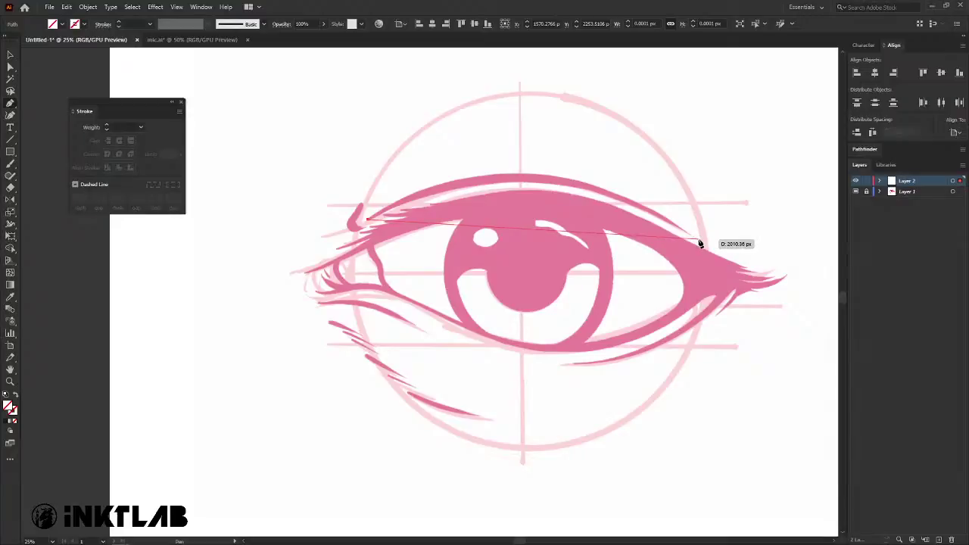
{"action": "left_click", "coordinate": [699, 242]}
{"action": "mouse_move", "coordinate": [698, 240]}
{"action": "left_mouse_down"}
{"action": "mouse_move", "coordinate": [820, 335]}
{"action": "mouse_move", "coordinate": [796, 365]}
{"action": "left_mouse_up"}
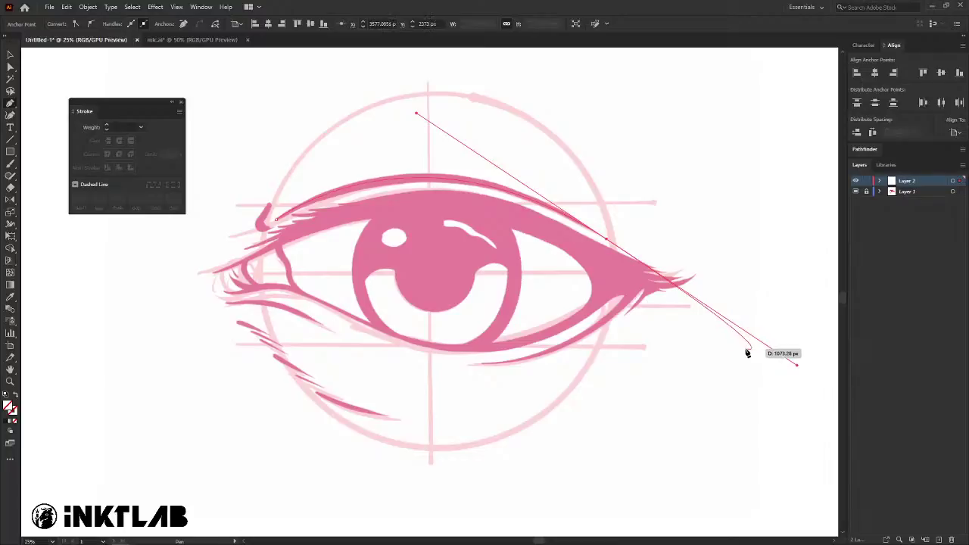
{"action": "left_click", "coordinate": [594, 206]}
Select the lid path and give it a black stroke with a slightly heavier weight.
{"action": "key", "text": "v"}
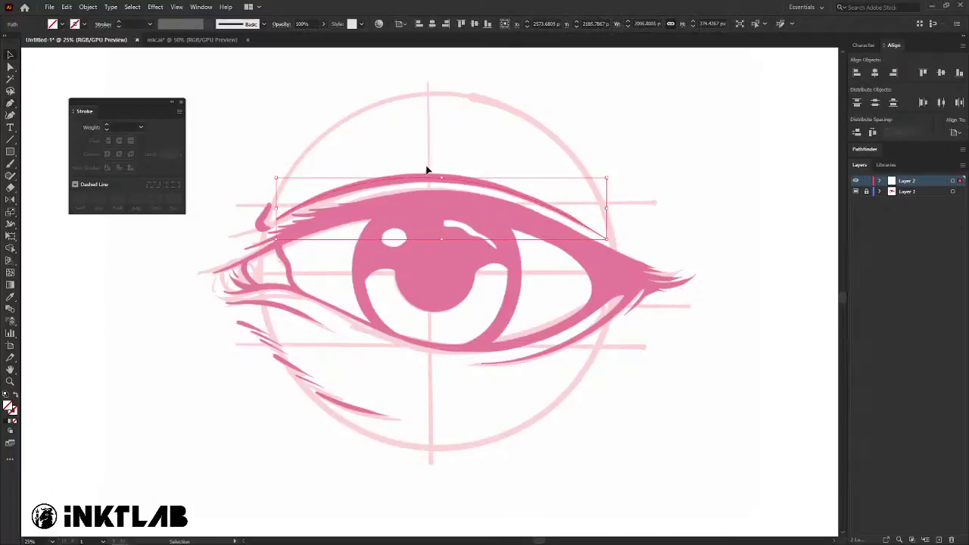
{"action": "key", "text": "a"}
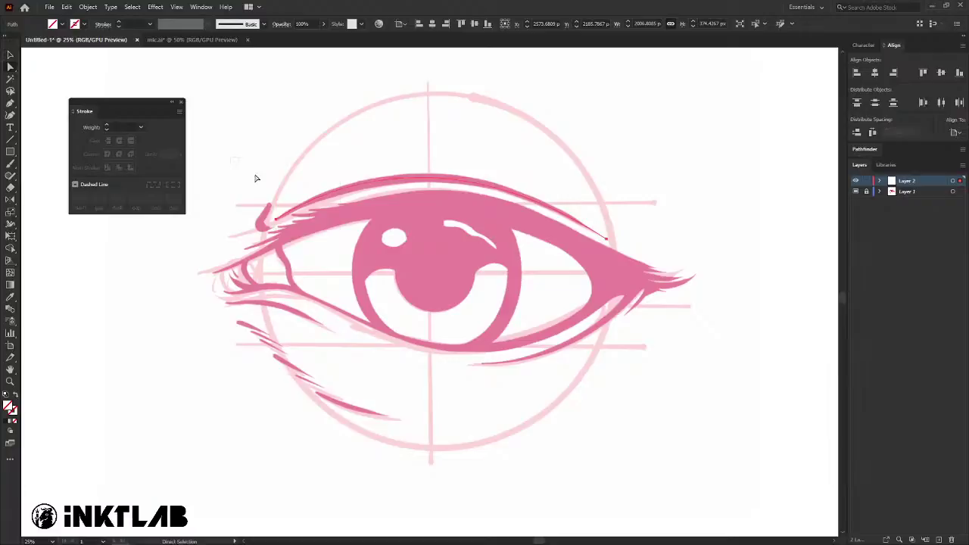
{"action": "left_click_drag", "start_coordinate": [233, 156], "coordinate": [750, 326]}
{"action": "key", "text": "v"}
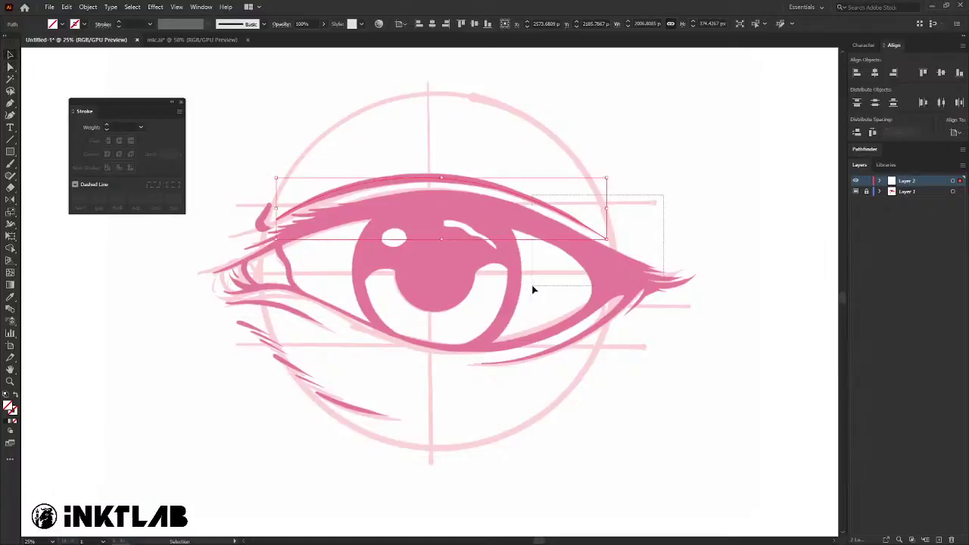
{"action": "left_click", "coordinate": [84, 24]}
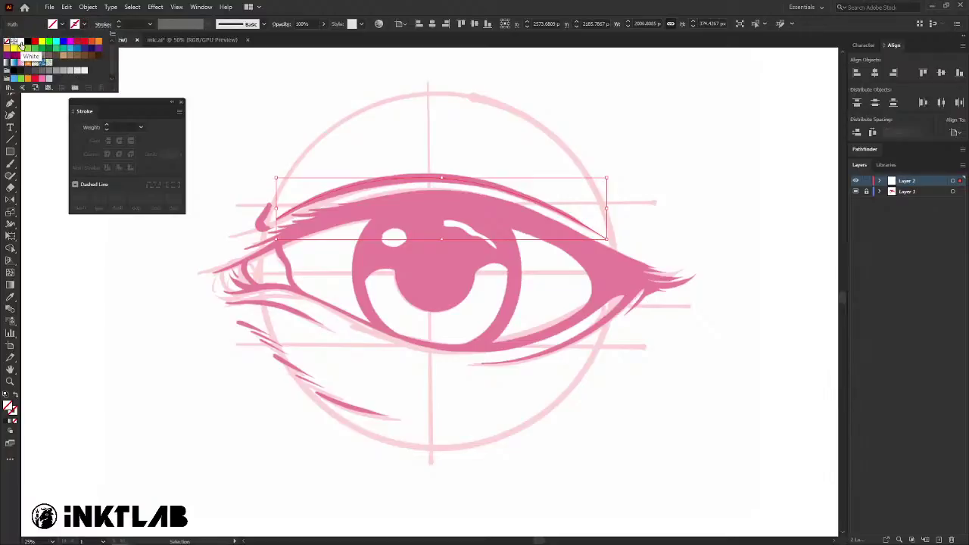
{"action": "left_click", "coordinate": [28, 42]}
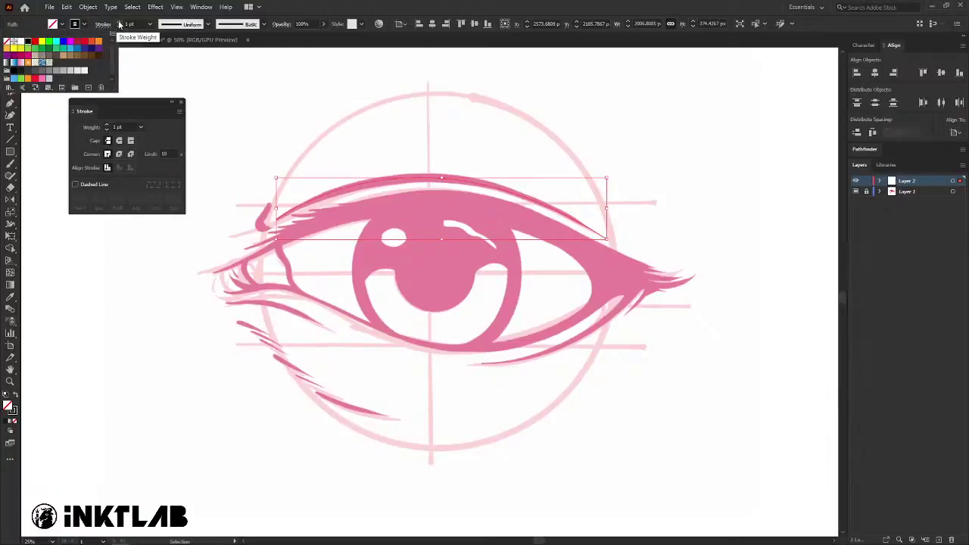
{"action": "left_click", "coordinate": [119, 24]}
{"action": "left_click", "coordinate": [119, 24]}
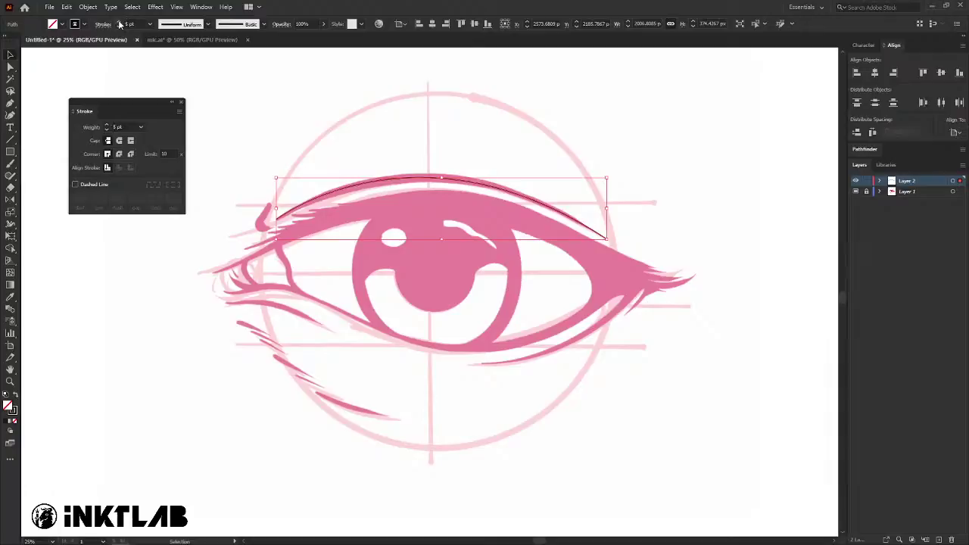
Thicken the lid stroke to 48 pt.
{"action": "left_click", "coordinate": [119, 24]}
{"action": "left_click", "coordinate": [119, 24]}
{"action": "left_click", "coordinate": [118, 24]}
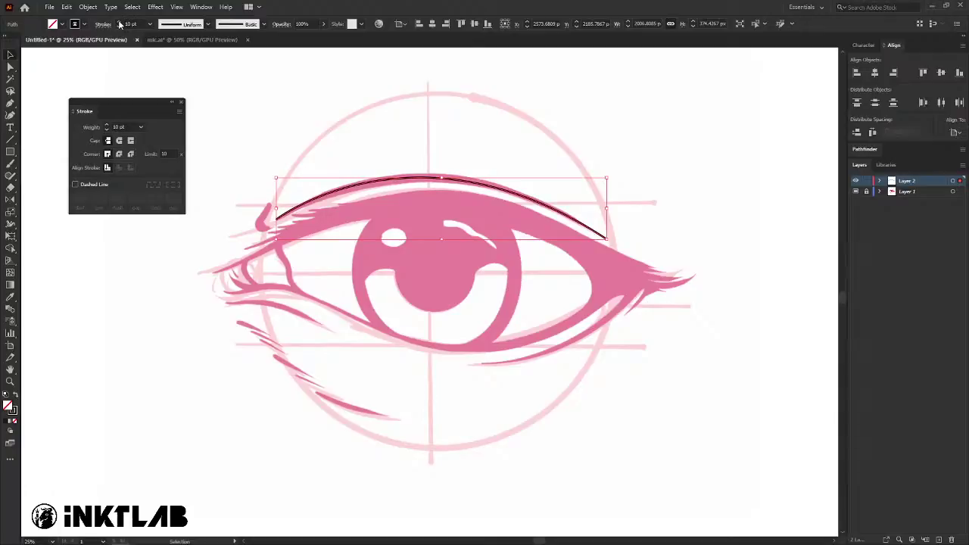
{"action": "left_click", "coordinate": [119, 24]}
{"action": "left_click", "coordinate": [119, 25]}
{"action": "left_click", "coordinate": [119, 24]}
{"action": "left_click", "coordinate": [119, 24]}
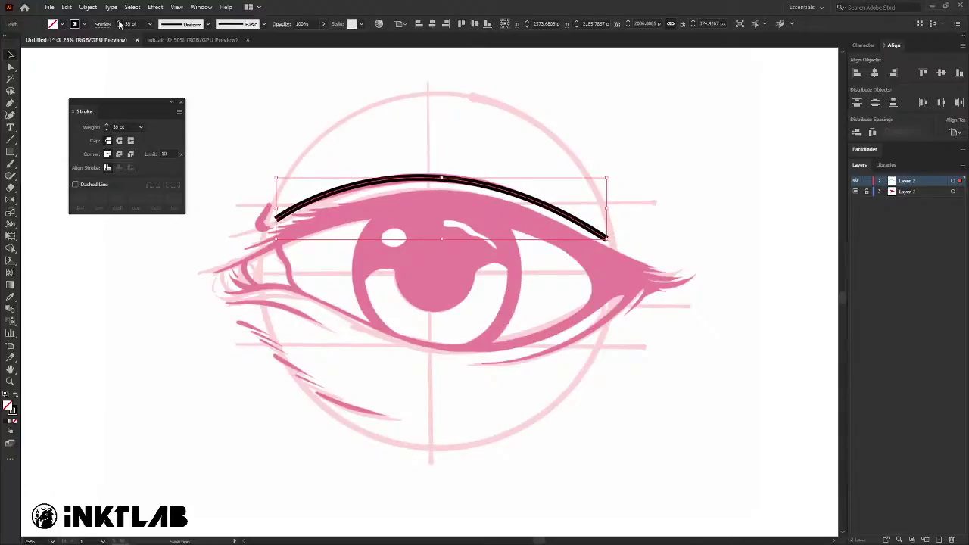
{"action": "left_click", "coordinate": [119, 24]}
{"action": "left_click", "coordinate": [119, 25]}
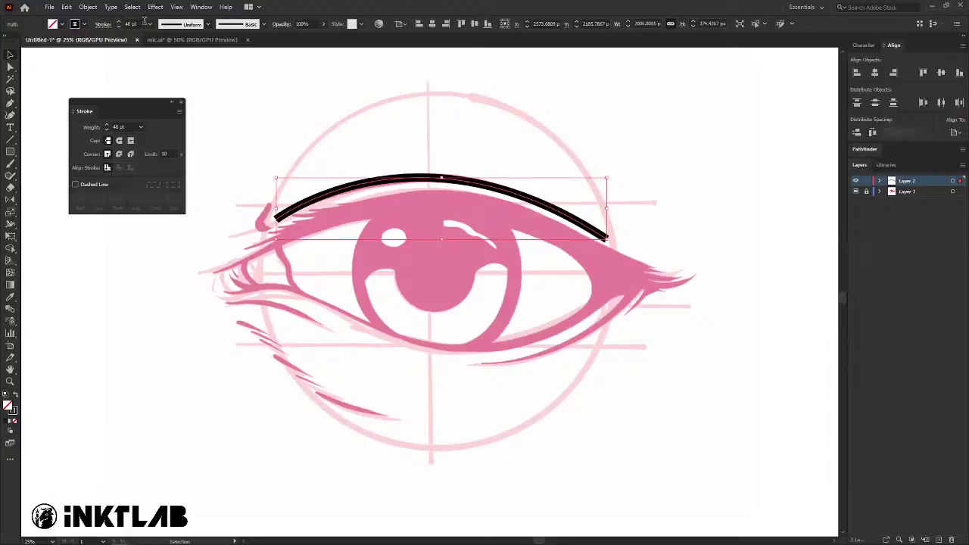
{"action": "left_click", "coordinate": [580, 134]}
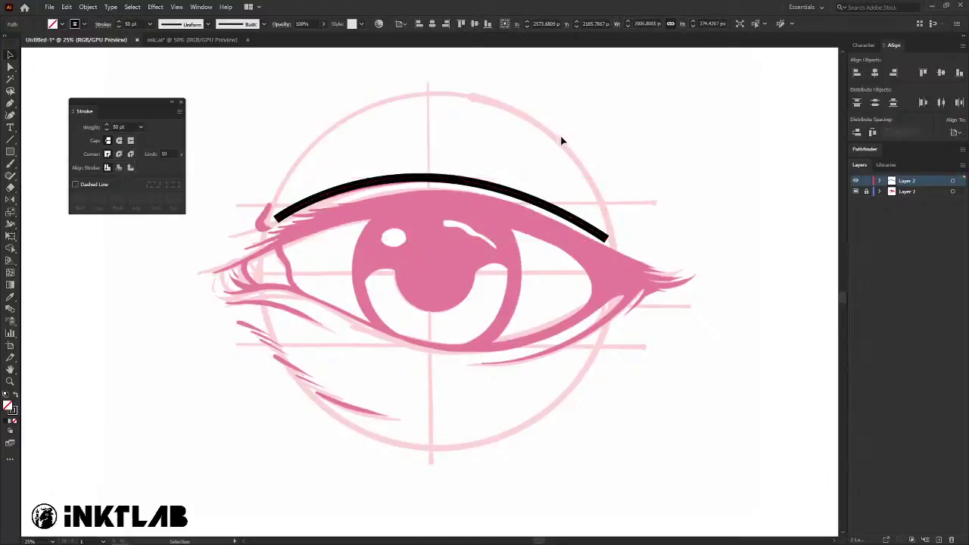
Try Width Profile 1, raise the weight to 56 pt, then reset the profile to Uniform.
{"action": "left_click", "coordinate": [195, 25]}
{"action": "left_click", "coordinate": [196, 25]}
{"action": "left_click", "coordinate": [196, 25]}
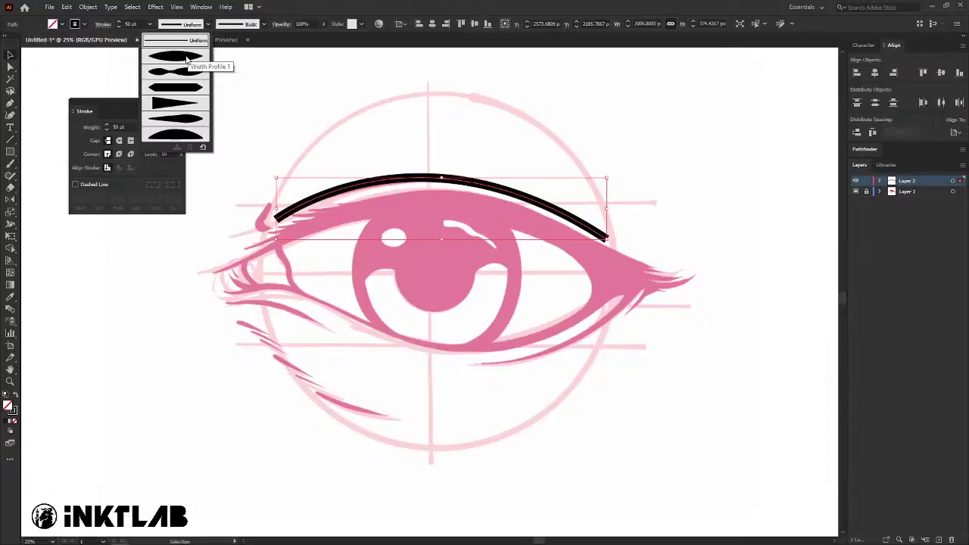
{"action": "left_click", "coordinate": [187, 59]}
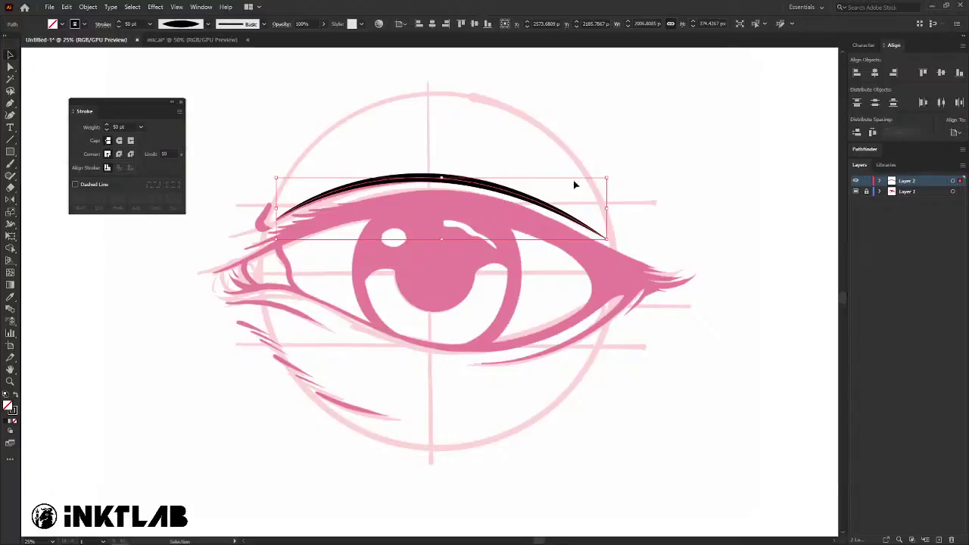
{"action": "left_click", "coordinate": [119, 23]}
{"action": "left_click", "coordinate": [119, 23]}
{"action": "left_click", "coordinate": [119, 23]}
{"action": "left_click", "coordinate": [119, 22]}
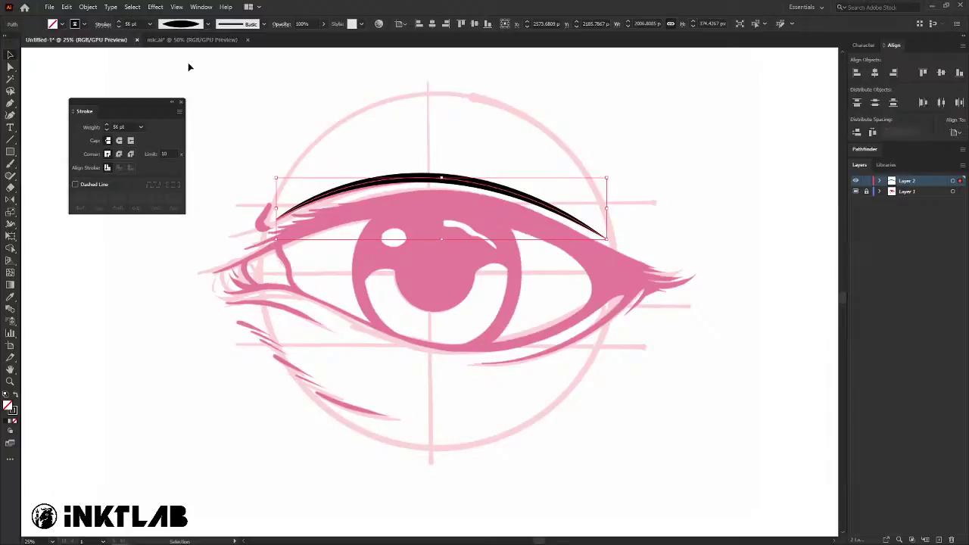
{"action": "left_click", "coordinate": [179, 24]}
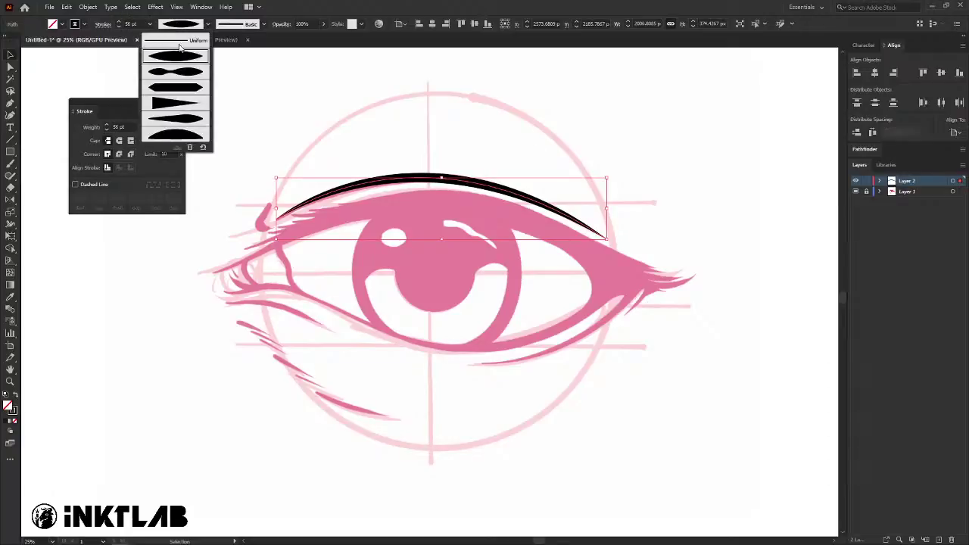
{"action": "left_click", "coordinate": [178, 43]}
{"action": "left_click", "coordinate": [425, 129]}
{"action": "left_click_drag", "start_coordinate": [457, 214], "coordinate": [506, 235]}
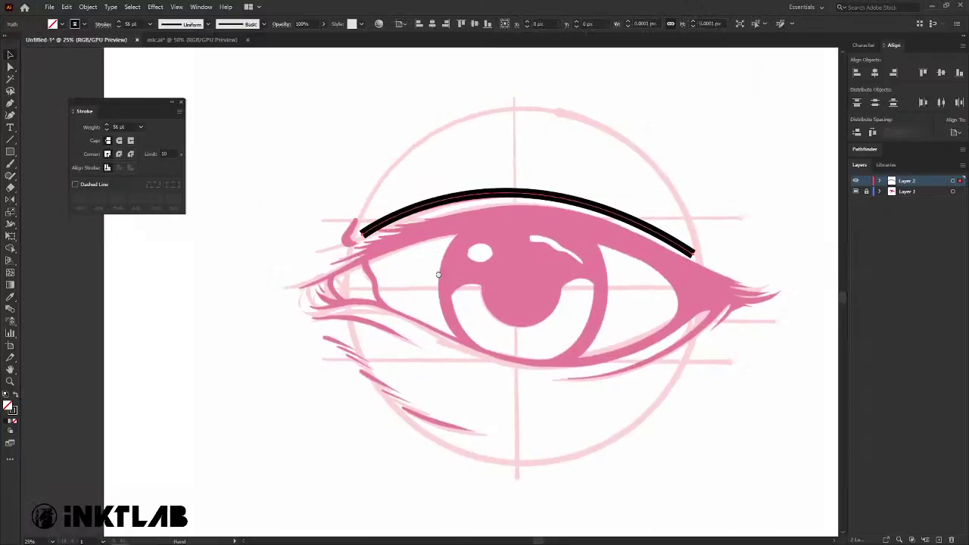
With the Width tool, widen the stroke's inner end and middle and taper its outer end.
{"action": "scroll", "coordinate": [462, 218], "scroll_direction": "up", "scroll_amount": 5}
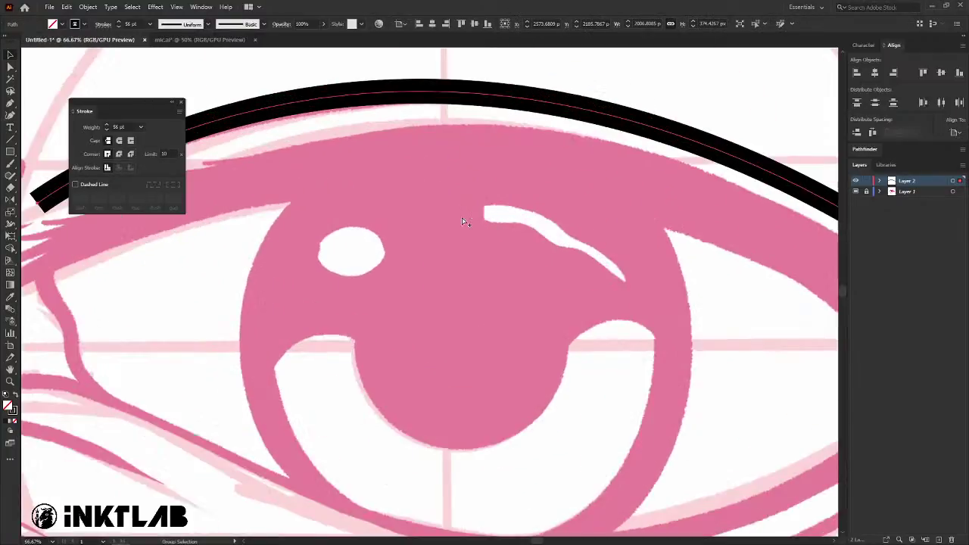
{"action": "scroll", "coordinate": [446, 227], "scroll_direction": "down", "scroll_amount": 2}
{"action": "left_click_drag", "start_coordinate": [446, 228], "coordinate": [440, 241]}
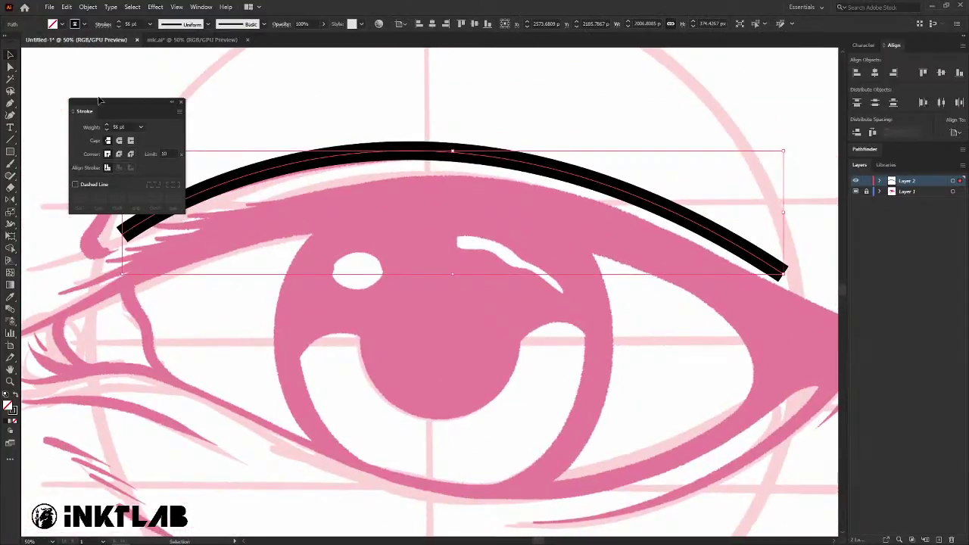
{"action": "left_click_drag", "start_coordinate": [99, 100], "coordinate": [81, 64]}
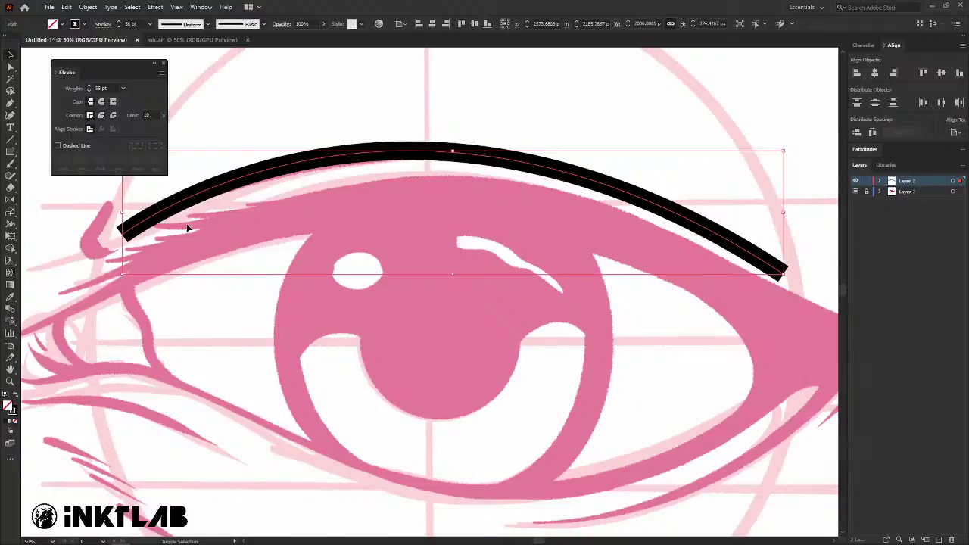
{"action": "key", "text": "shift+w"}
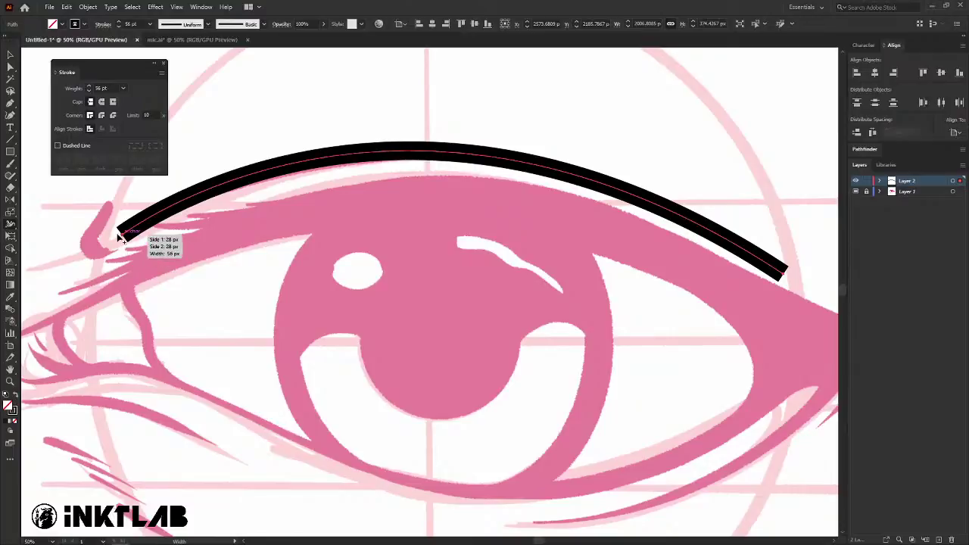
{"action": "left_click_drag", "start_coordinate": [127, 241], "coordinate": [130, 262]}
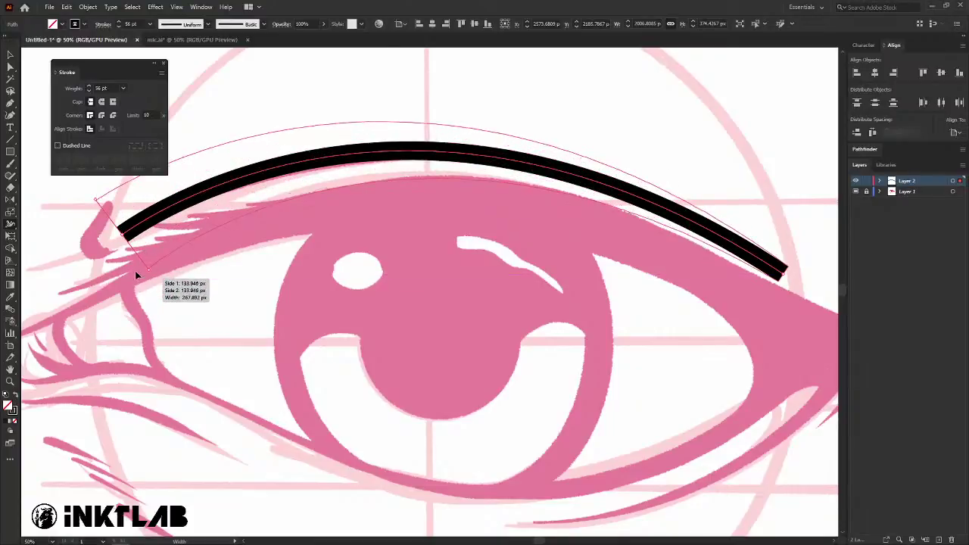
{"action": "mouse_move", "coordinate": [130, 262]}
{"action": "left_mouse_down"}
{"action": "mouse_move", "coordinate": [130, 245]}
{"action": "mouse_move", "coordinate": [187, 217]}
{"action": "left_mouse_up"}
{"action": "left_click_drag", "start_coordinate": [342, 155], "coordinate": [345, 168]}
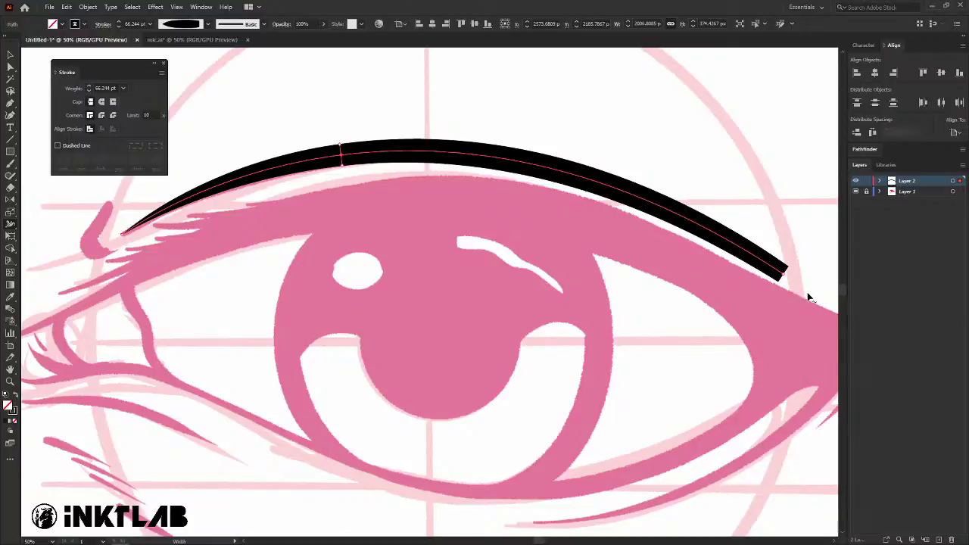
{"action": "left_click_drag", "start_coordinate": [791, 271], "coordinate": [785, 277]}
{"action": "left_click_drag", "start_coordinate": [647, 208], "coordinate": [645, 219]}
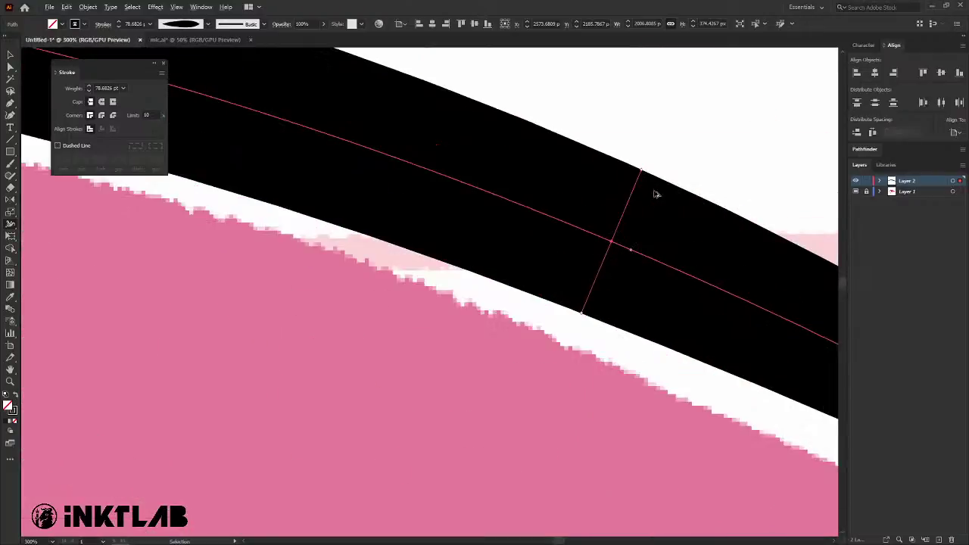
Swell the mid-lid width point to about 93.46 pt and thin the lash toward its right end.
{"action": "scroll", "coordinate": [653, 193], "scroll_direction": "up", "scroll_amount": 5}
{"action": "scroll", "coordinate": [651, 198], "scroll_direction": "up", "scroll_amount": 2}
{"action": "left_click_drag", "start_coordinate": [613, 208], "coordinate": [615, 199]}
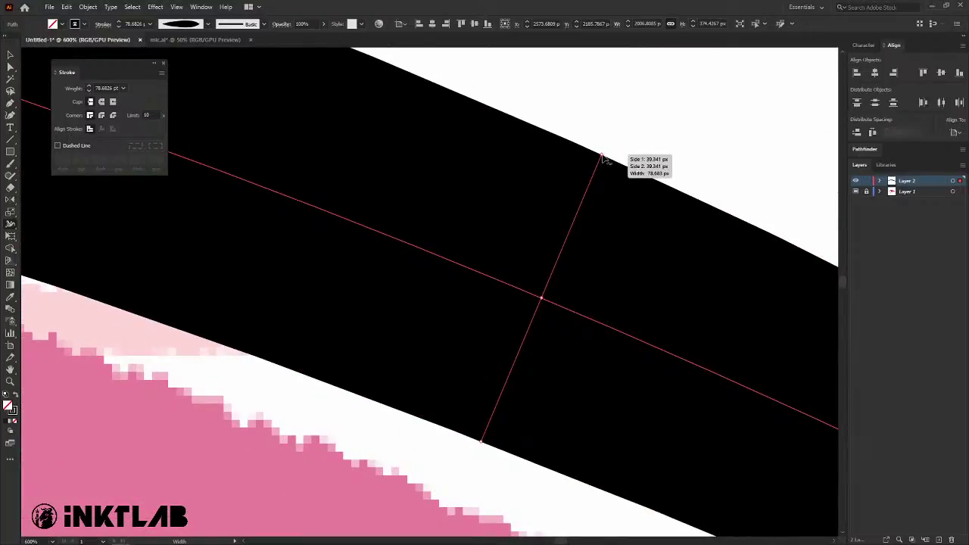
{"action": "mouse_move", "coordinate": [602, 157]}
{"action": "left_mouse_down"}
{"action": "mouse_move", "coordinate": [645, 104]}
{"action": "mouse_move", "coordinate": [622, 161]}
{"action": "left_mouse_up"}
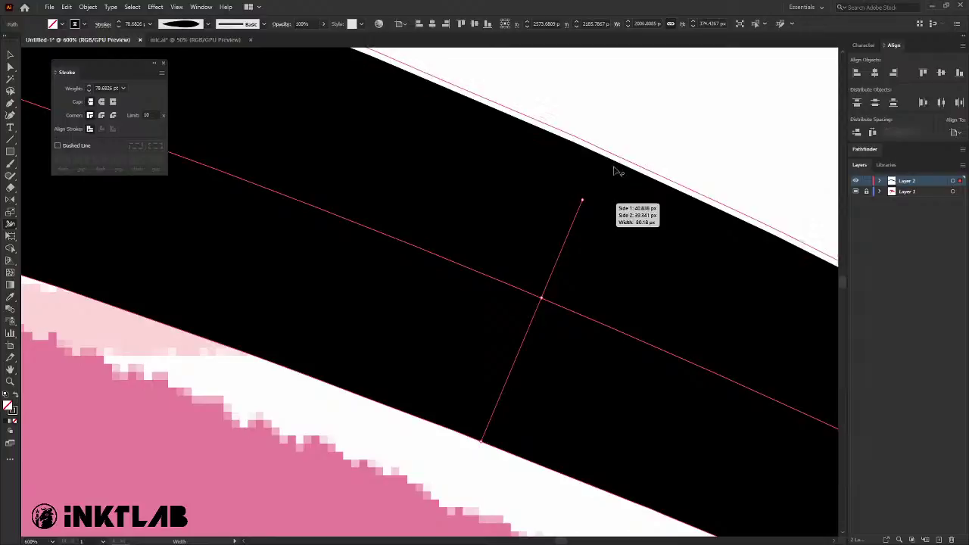
{"action": "left_click_drag", "start_coordinate": [622, 161], "coordinate": [680, 86]}
{"action": "scroll", "coordinate": [680, 85], "scroll_direction": "down", "scroll_amount": 8}
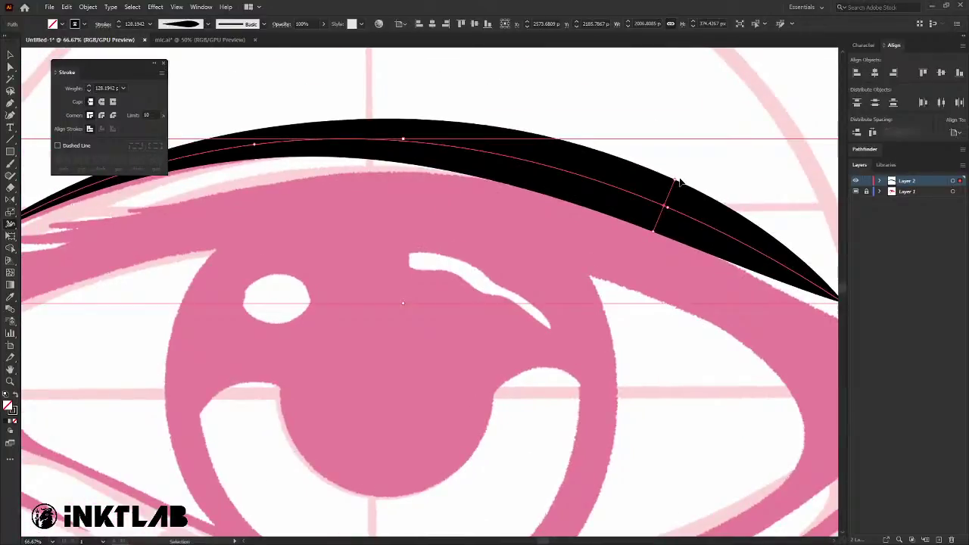
{"action": "left_click_drag", "start_coordinate": [680, 182], "coordinate": [673, 188]}
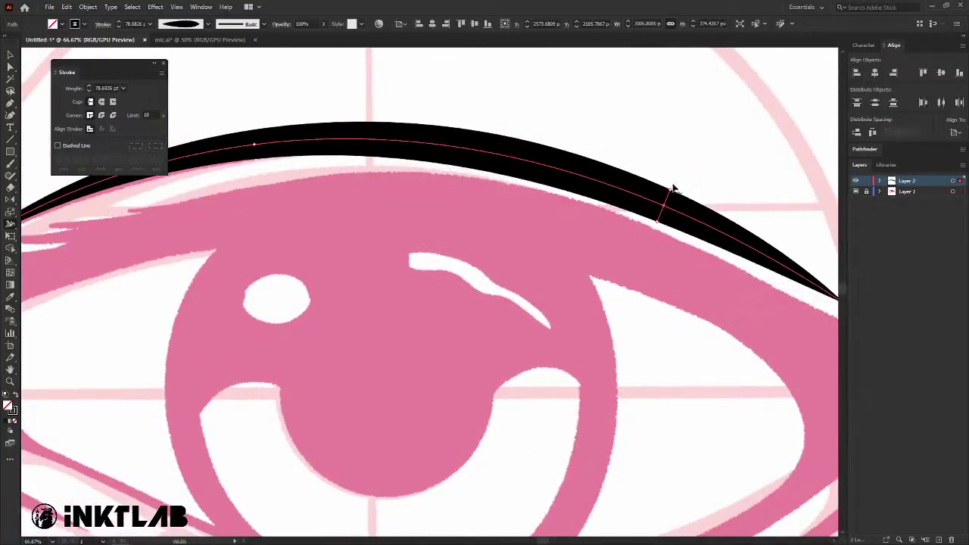
{"action": "left_click_drag", "start_coordinate": [512, 175], "coordinate": [558, 179]}
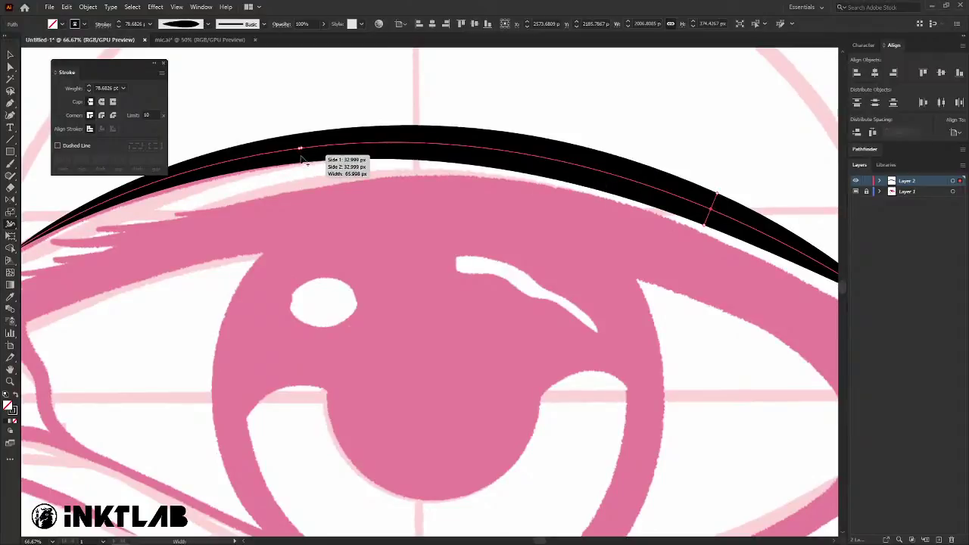
{"action": "left_click_drag", "start_coordinate": [302, 161], "coordinate": [303, 169]}
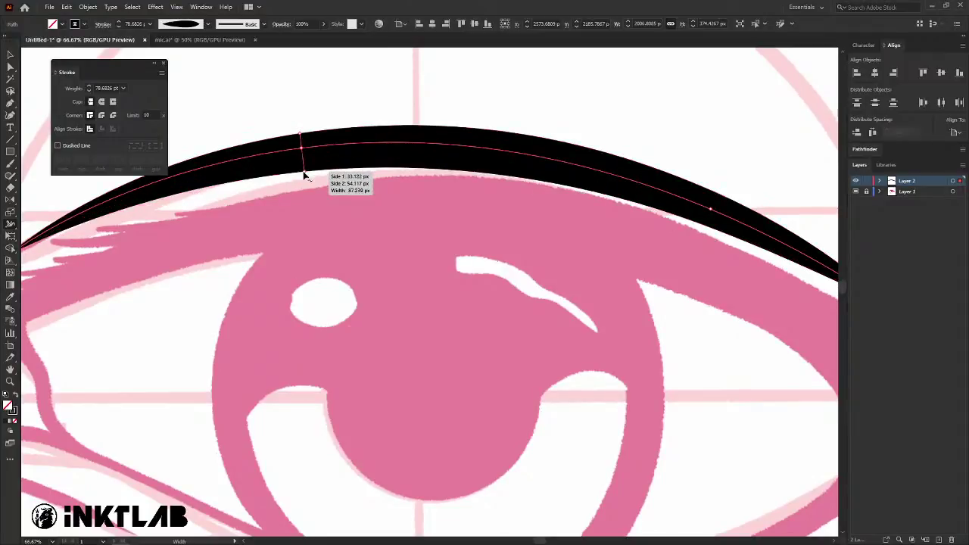
{"action": "left_click_drag", "start_coordinate": [315, 220], "coordinate": [321, 218]}
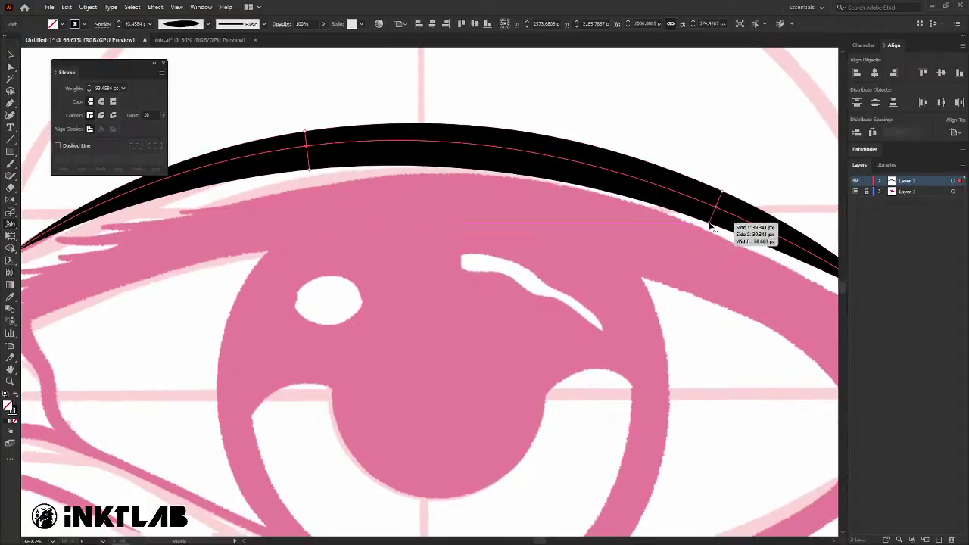
{"action": "left_click_drag", "start_coordinate": [713, 226], "coordinate": [715, 219]}
Zoom out and lower the lash stroke weight, entering 86 then stepping it down with arrow keys.
{"action": "key", "text": "ctrl+minus"}
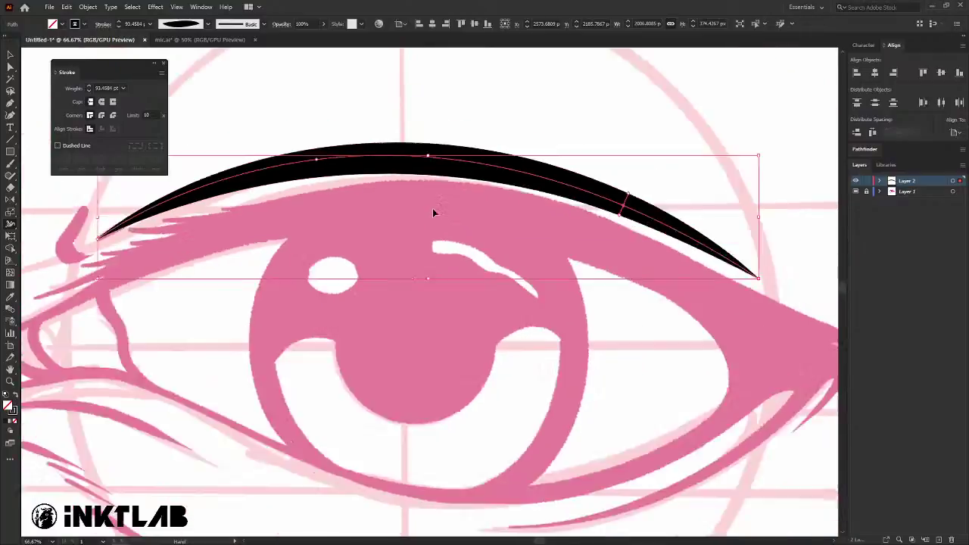
{"action": "key", "text": "ctrl+minus"}
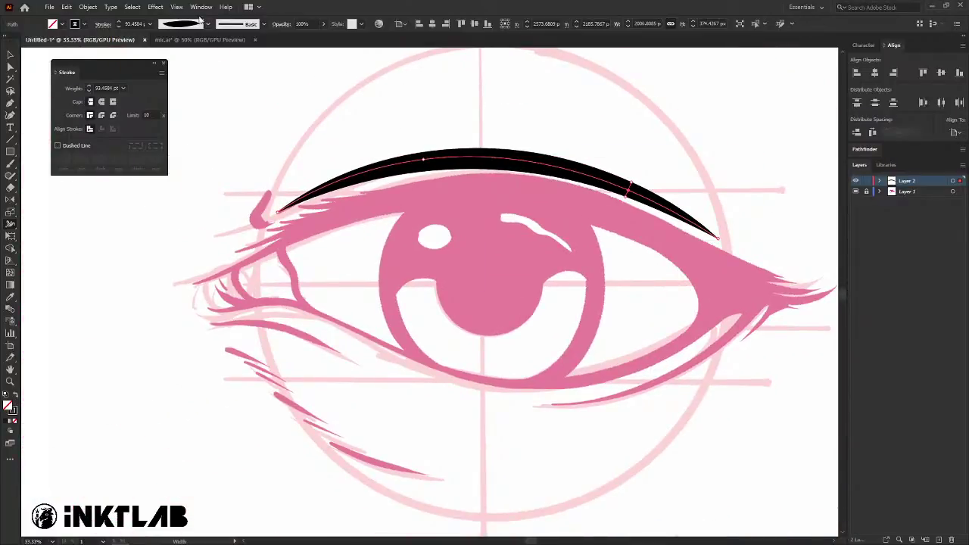
{"action": "type", "text": "v86"}
{"action": "key", "text": "Return"}
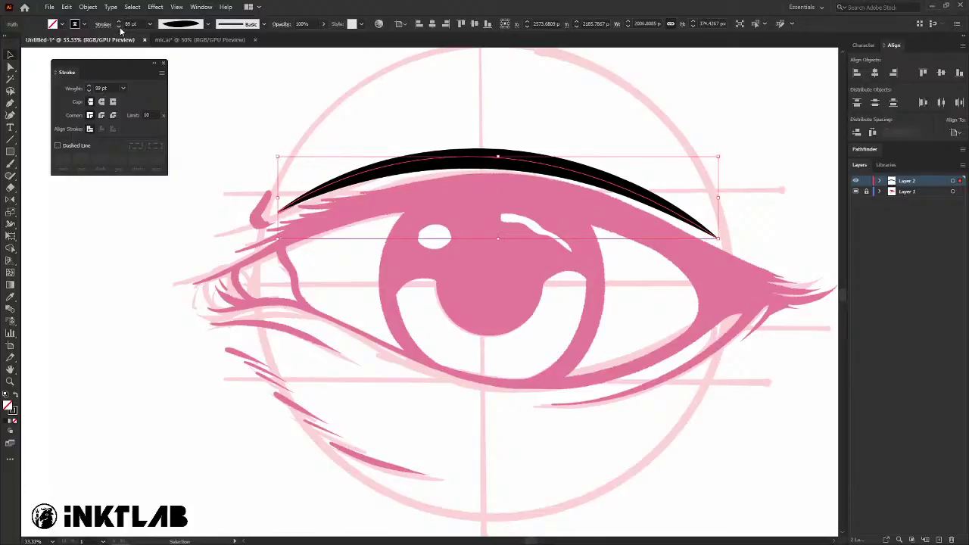
{"action": "key", "text": "Down"}
{"action": "key", "text": "Down"}
{"action": "key", "text": "Down"}
{"action": "key", "text": "Down"}
{"action": "key", "text": "Down"}
{"action": "key", "text": "Down"}
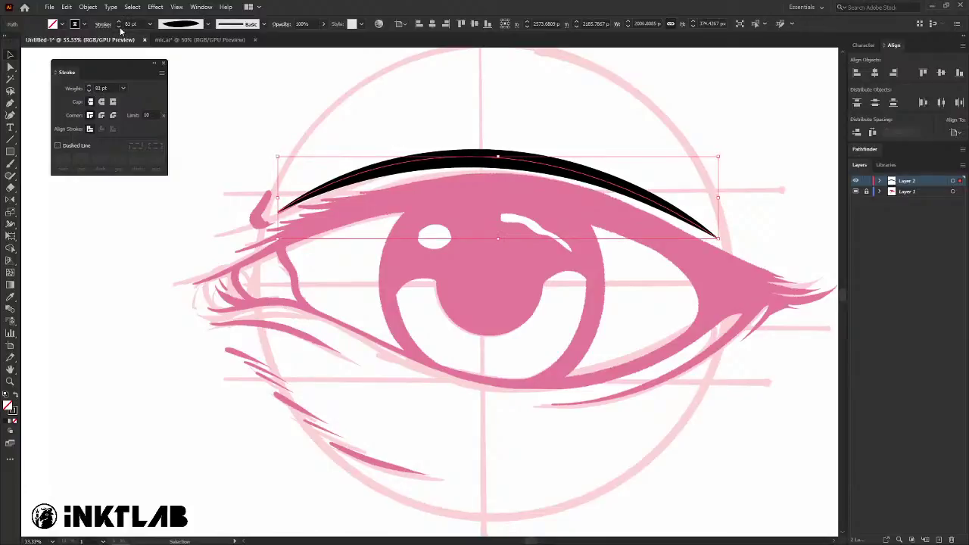
{"action": "key", "text": "Down"}
{"action": "key", "text": "Down"}
{"action": "key", "text": "Down"}
{"action": "key", "text": "Down"}
{"action": "key", "text": "Down"}
{"action": "key", "text": "Down"}
{"action": "key", "text": "Down"}
{"action": "key", "text": "Down"}
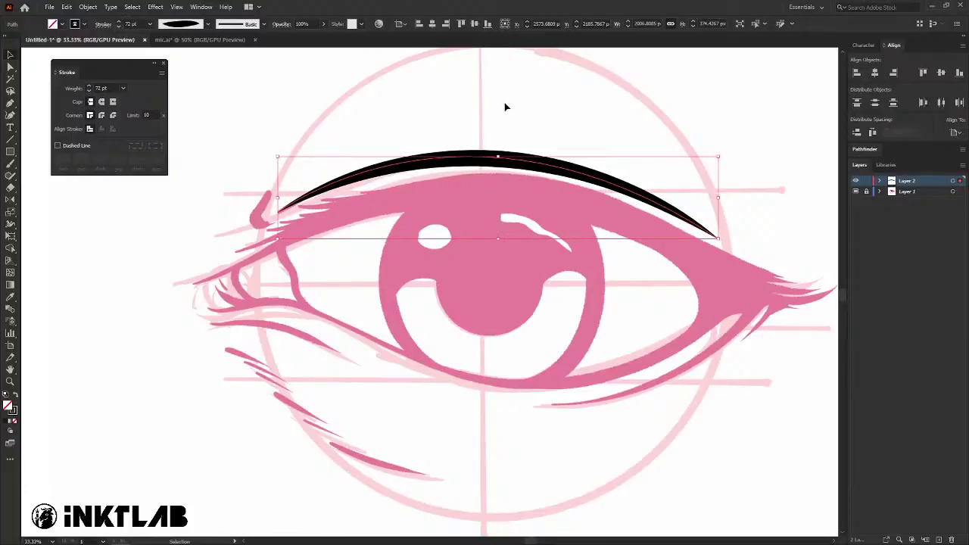
Nudge the lash line's right end slightly right and reselect the lash line to check it.
{"action": "scroll", "coordinate": [462, 174], "scroll_direction": "up", "scroll_amount": 1}
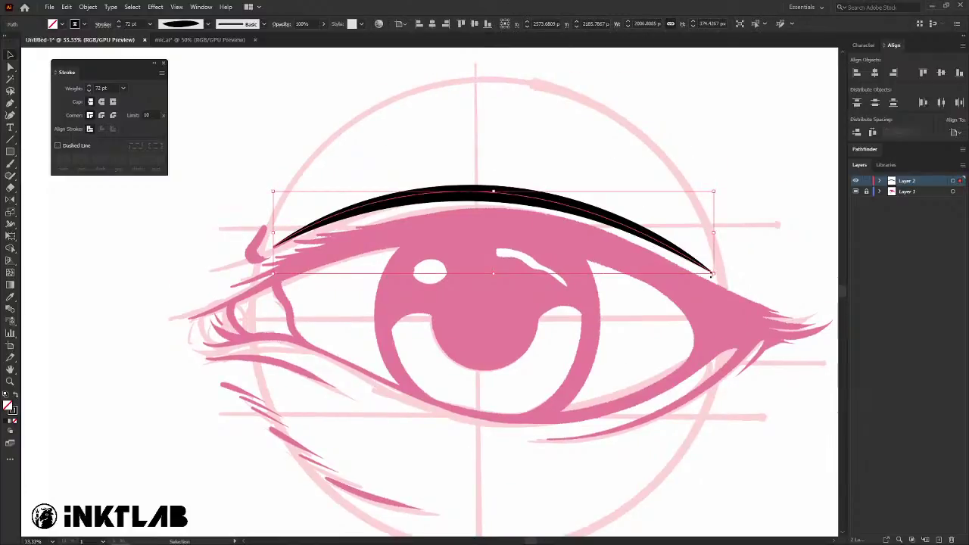
{"action": "left_click_drag", "start_coordinate": [712, 275], "coordinate": [719, 273]}
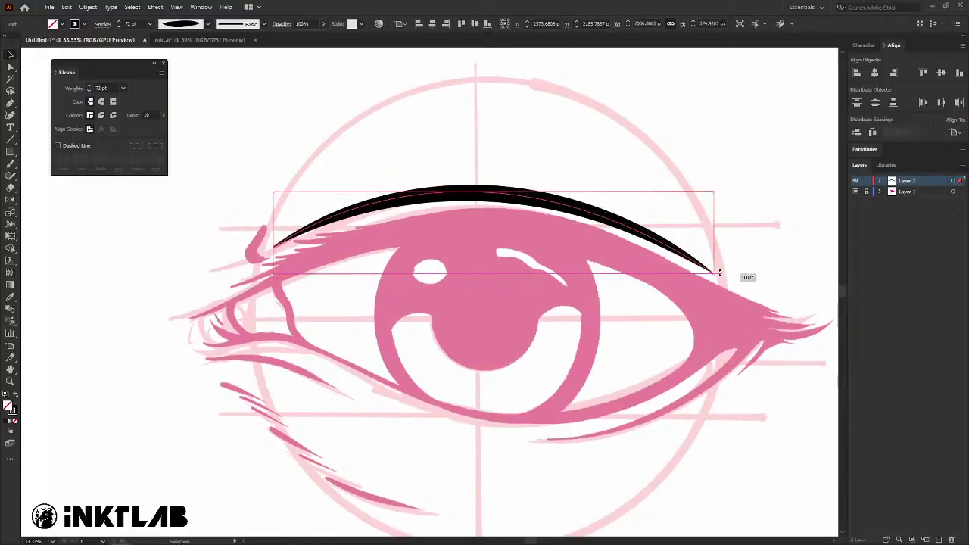
{"action": "left_click", "coordinate": [735, 245]}
{"action": "key", "text": "ctrl+minus"}
{"action": "key", "text": "ctrl+minus"}
{"action": "key", "text": "ctrl+minus"}
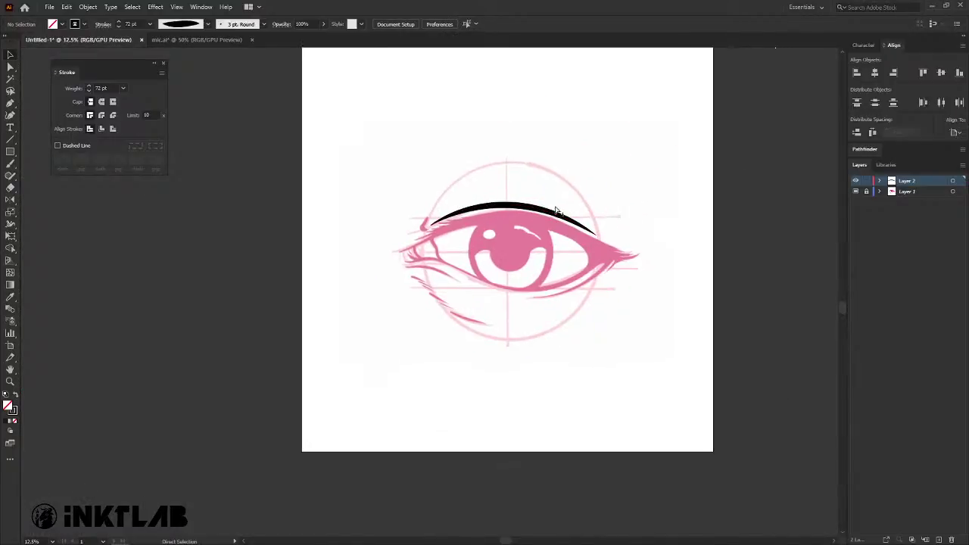
{"action": "key", "text": "ctrl+plus"}
{"action": "key", "text": "ctrl+plus"}
{"action": "key", "text": "ctrl+plus"}
{"action": "left_click_drag", "start_coordinate": [636, 157], "coordinate": [502, 235]}
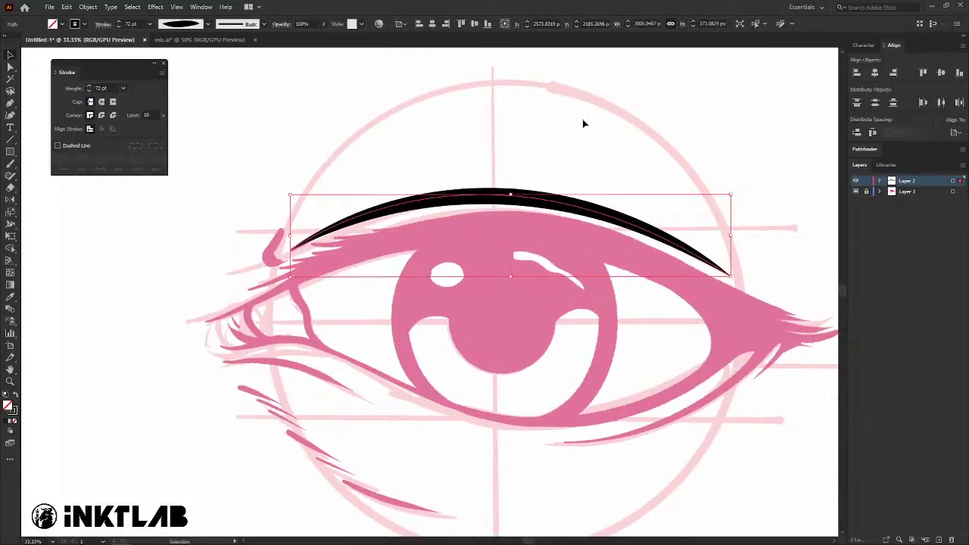
{"action": "left_click_drag", "start_coordinate": [597, 97], "coordinate": [379, 318]}
{"action": "left_click", "coordinate": [504, 98]}
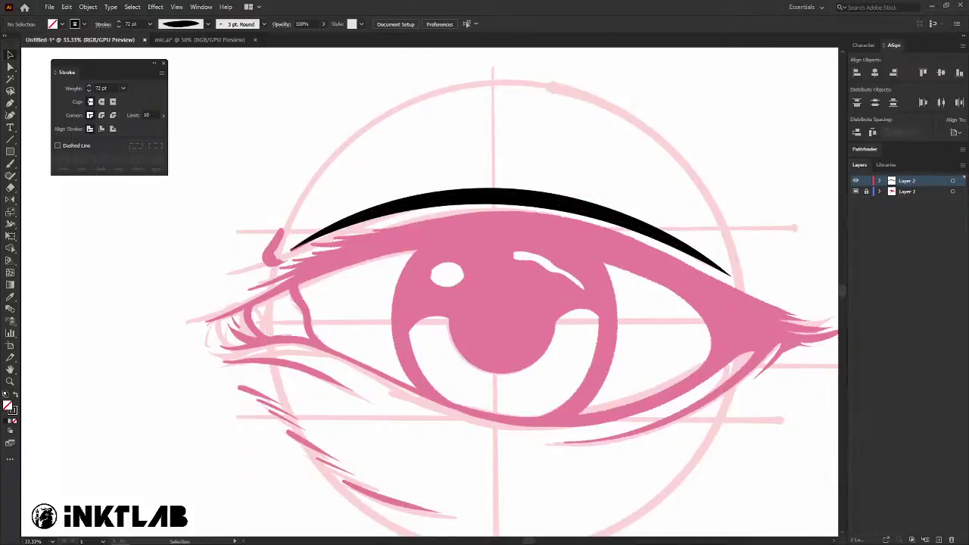
{"action": "left_click_drag", "start_coordinate": [729, 159], "coordinate": [422, 249]}
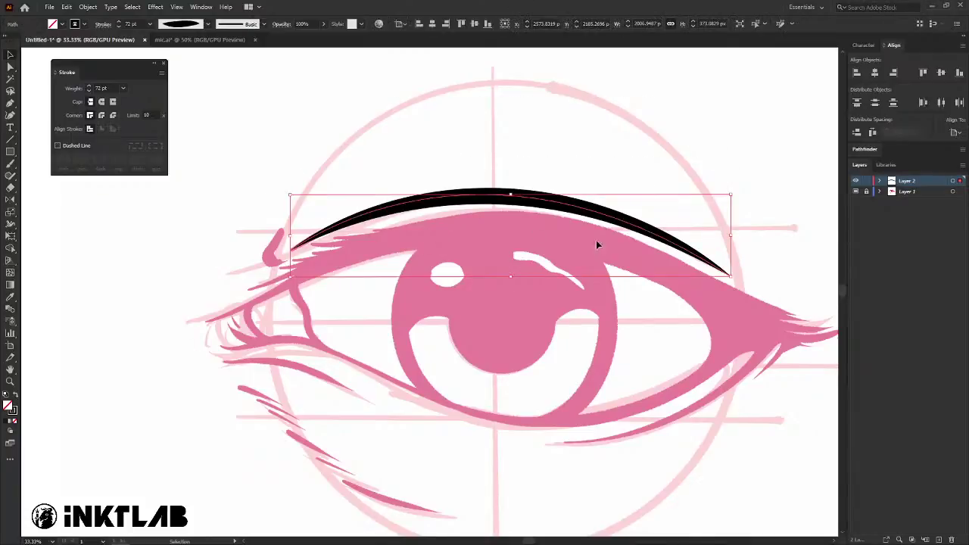
{"action": "scroll", "coordinate": [124, 29], "scroll_direction": "down", "scroll_amount": 1}
{"action": "scroll", "coordinate": [124, 32], "scroll_direction": "down", "scroll_amount": 2}
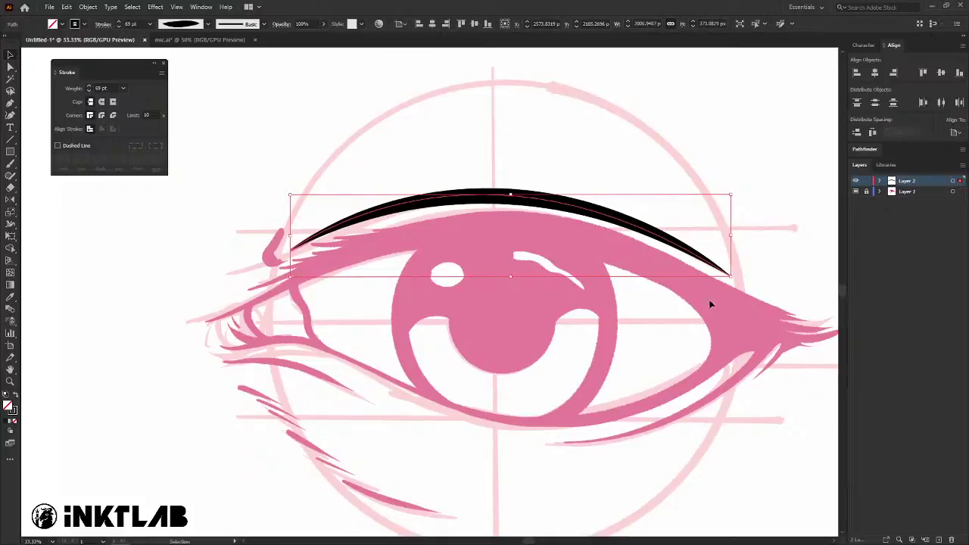
{"action": "left_click", "coordinate": [454, 298]}
With the Pen tool, draw a thin closed lash shape from its far-left tip to the lash line.
{"action": "key", "text": "p"}
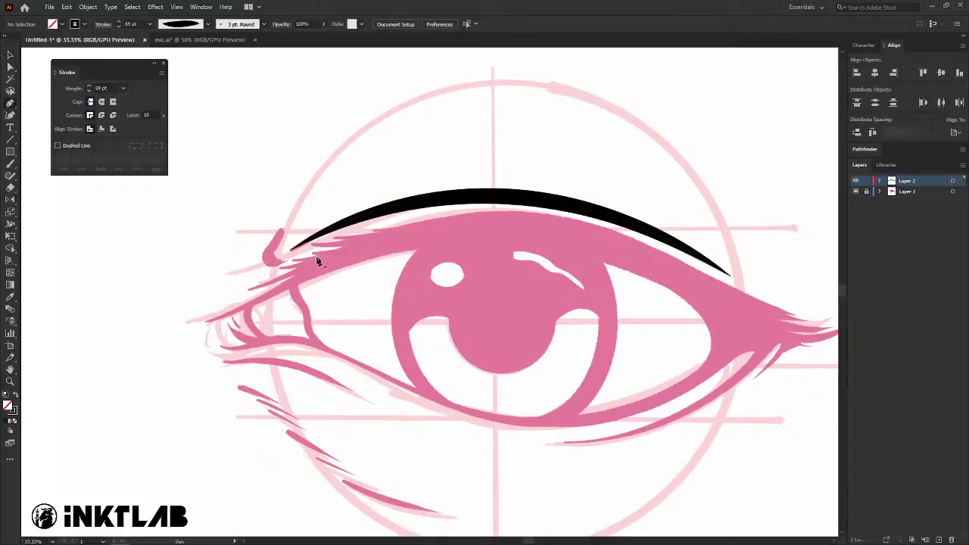
{"action": "scroll", "coordinate": [317, 262], "scroll_direction": "up", "scroll_amount": 3}
{"action": "scroll", "coordinate": [333, 272], "scroll_direction": "down", "scroll_amount": 2}
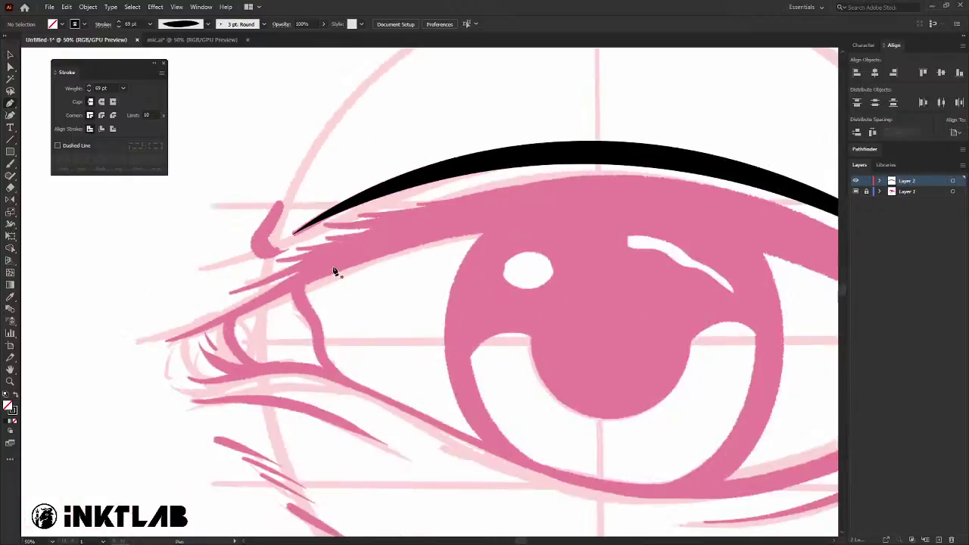
{"action": "scroll", "coordinate": [326, 261], "scroll_direction": "down", "scroll_amount": 1}
{"action": "scroll", "coordinate": [302, 248], "scroll_direction": "down", "scroll_amount": 2}
{"action": "scroll", "coordinate": [227, 238], "scroll_direction": "up", "scroll_amount": 1}
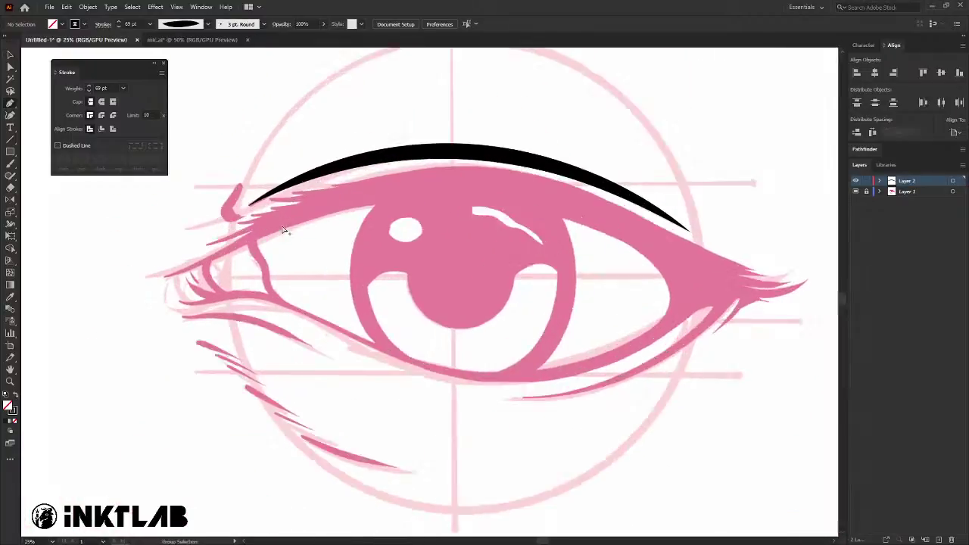
{"action": "scroll", "coordinate": [283, 229], "scroll_direction": "up", "scroll_amount": 2}
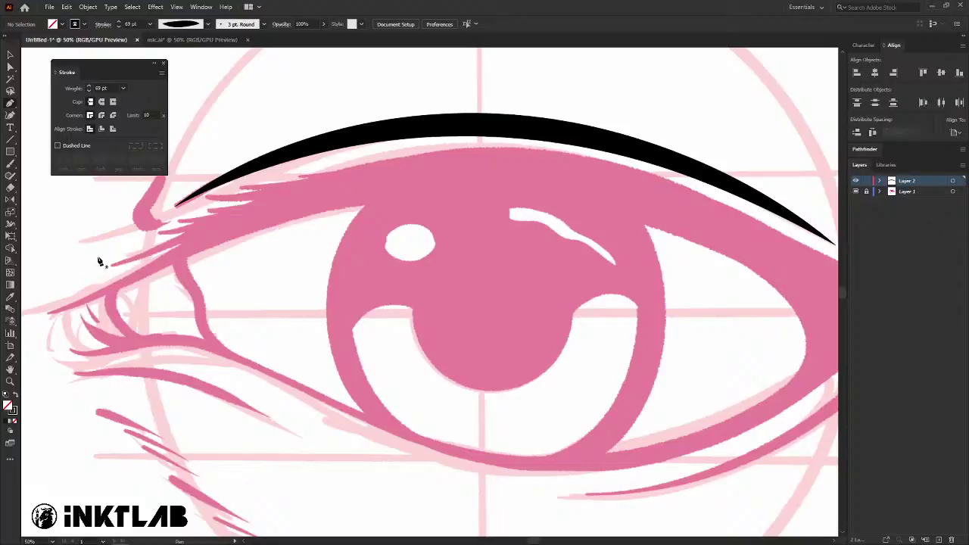
{"action": "scroll", "coordinate": [99, 261], "scroll_direction": "down", "scroll_amount": 1}
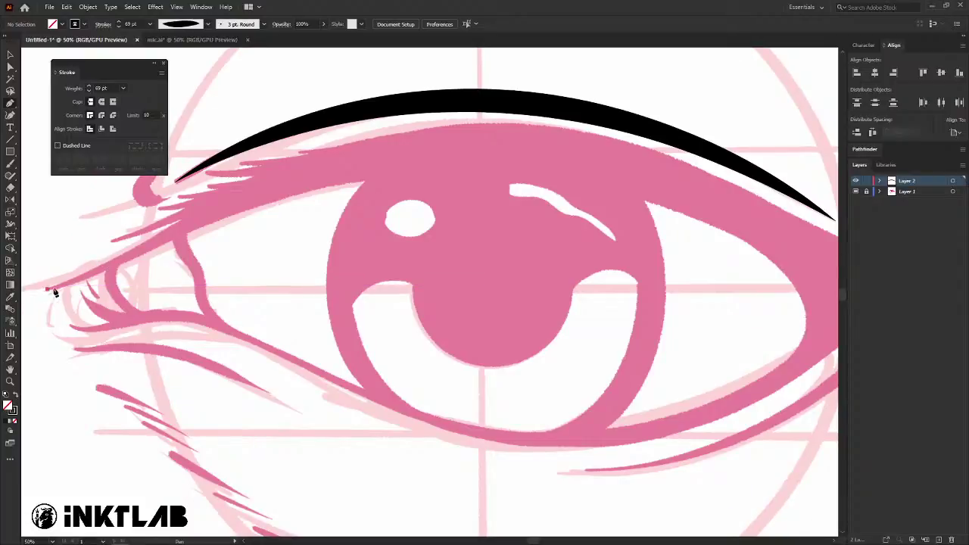
{"action": "left_click", "coordinate": [47, 288]}
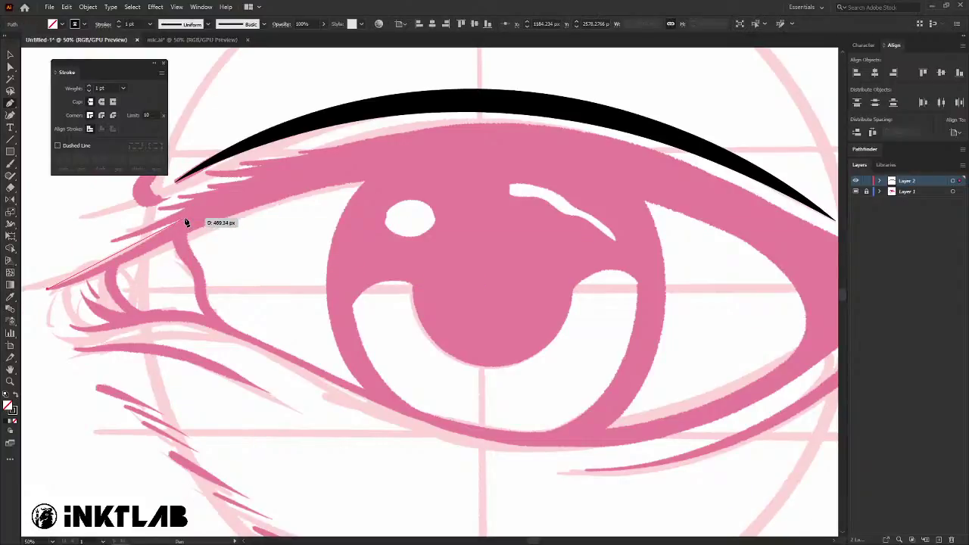
{"action": "left_click", "coordinate": [270, 168]}
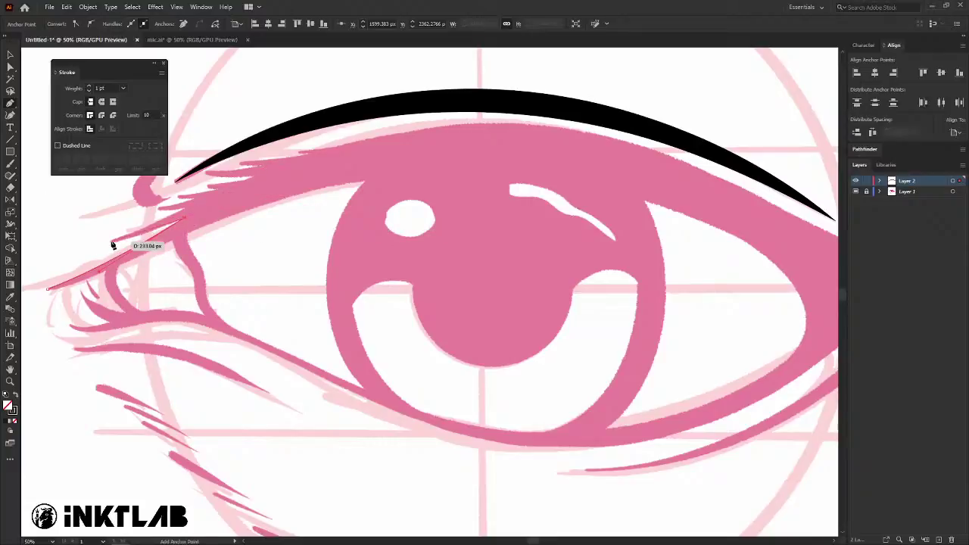
{"action": "mouse_move", "coordinate": [73, 243]}
{"action": "left_mouse_down"}
{"action": "mouse_move", "coordinate": [78, 253]}
{"action": "mouse_move", "coordinate": [87, 245]}
{"action": "left_mouse_up"}
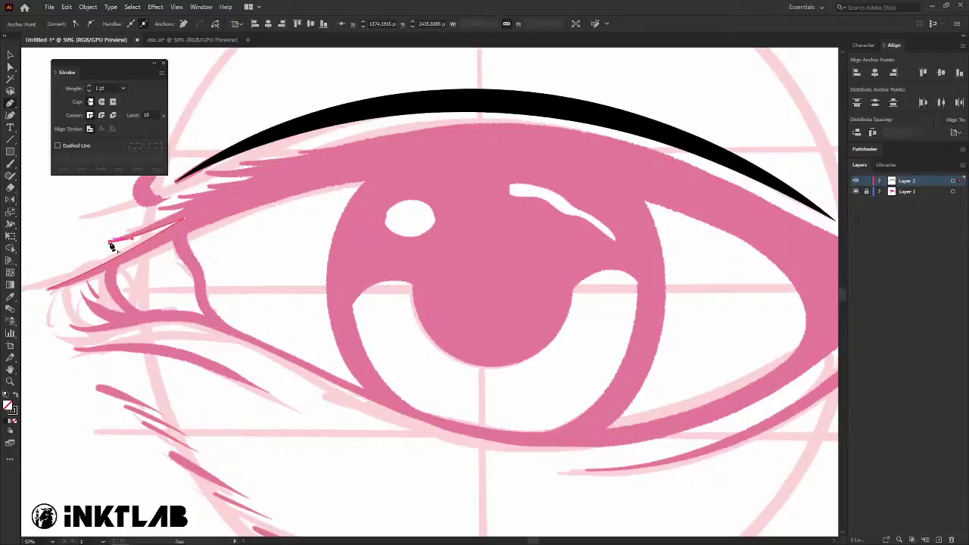
{"action": "left_click", "coordinate": [188, 212]}
Reshape the lash tip and outline points so the lash shapes become pointed and spiky.
{"action": "left_click_drag", "start_coordinate": [191, 209], "coordinate": [188, 214]}
{"action": "mouse_move", "coordinate": [189, 214]}
{"action": "left_mouse_down"}
{"action": "mouse_move", "coordinate": [147, 206]}
{"action": "mouse_move", "coordinate": [224, 190]}
{"action": "left_mouse_up"}
{"action": "left_click", "coordinate": [218, 193]}
{"action": "left_click_drag", "start_coordinate": [217, 192], "coordinate": [264, 177]}
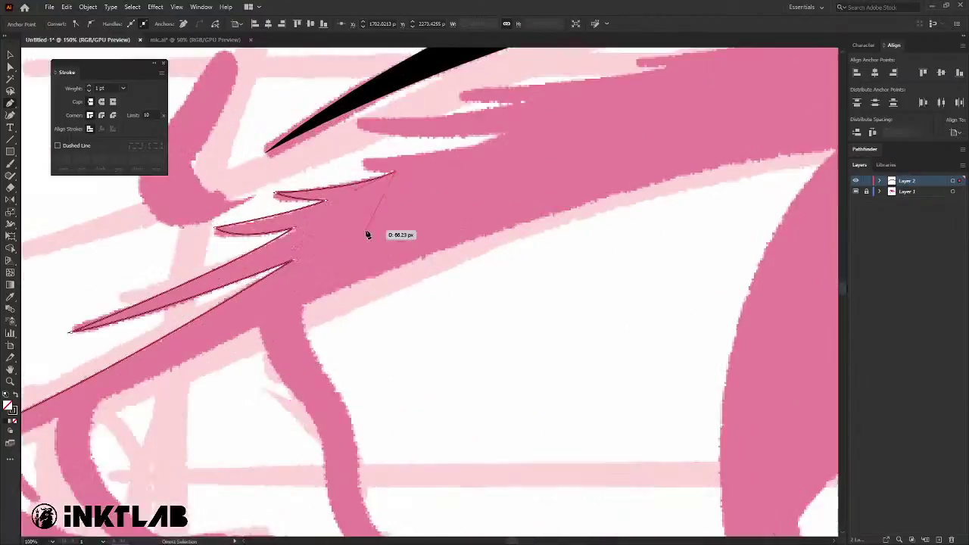
{"action": "left_click_drag", "start_coordinate": [263, 176], "coordinate": [440, 245]}
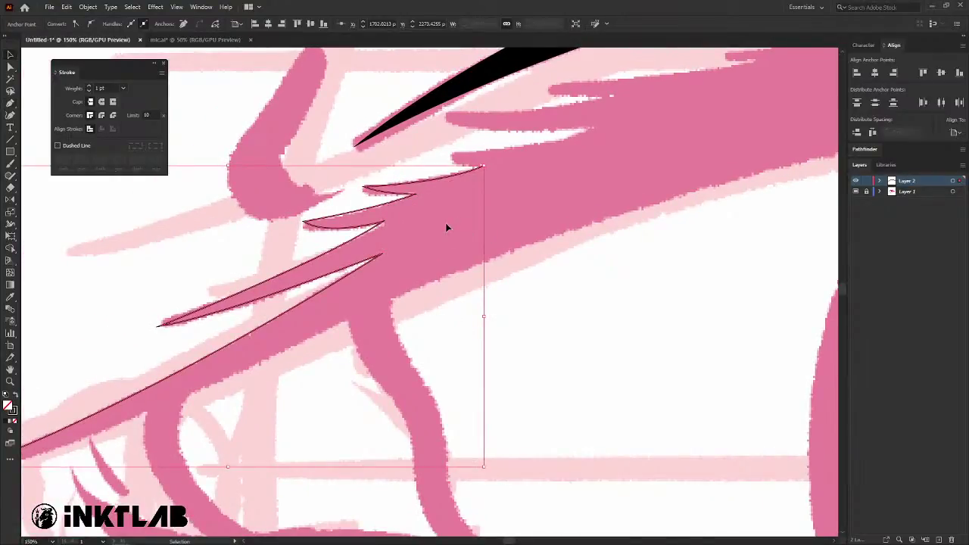
{"action": "key", "text": "p"}
{"action": "key", "text": "ctrl+minus"}
{"action": "key", "text": "ctrl+minus"}
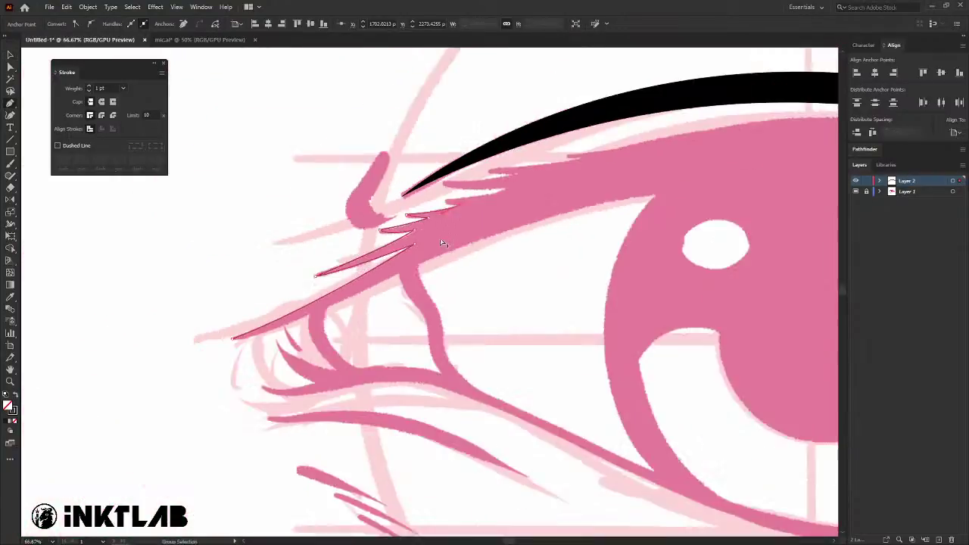
Start a new Pen path at the eye's inner corner and curve it along the upper lid.
{"action": "key", "text": "v"}
{"action": "left_click", "coordinate": [303, 225]}
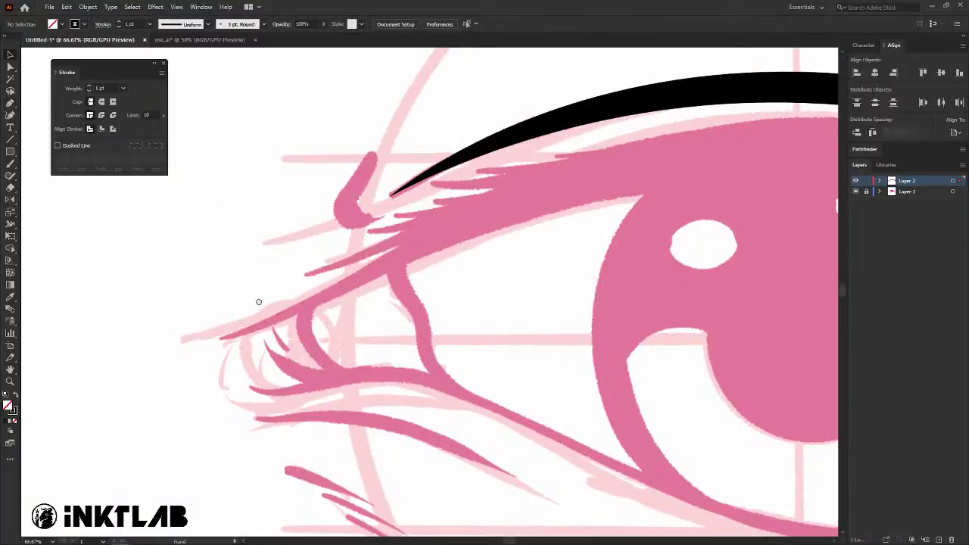
{"action": "scroll", "coordinate": [271, 288], "scroll_direction": "up", "scroll_amount": 1}
{"action": "scroll", "coordinate": [387, 250], "scroll_direction": "up", "scroll_amount": 1}
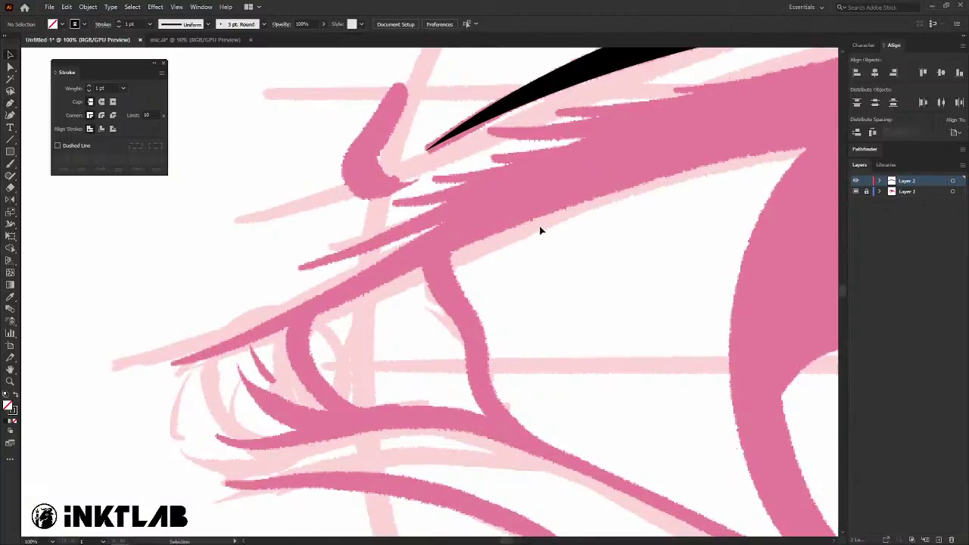
{"action": "key", "text": "p"}
{"action": "scroll", "coordinate": [303, 275], "scroll_direction": "down", "scroll_amount": 3}
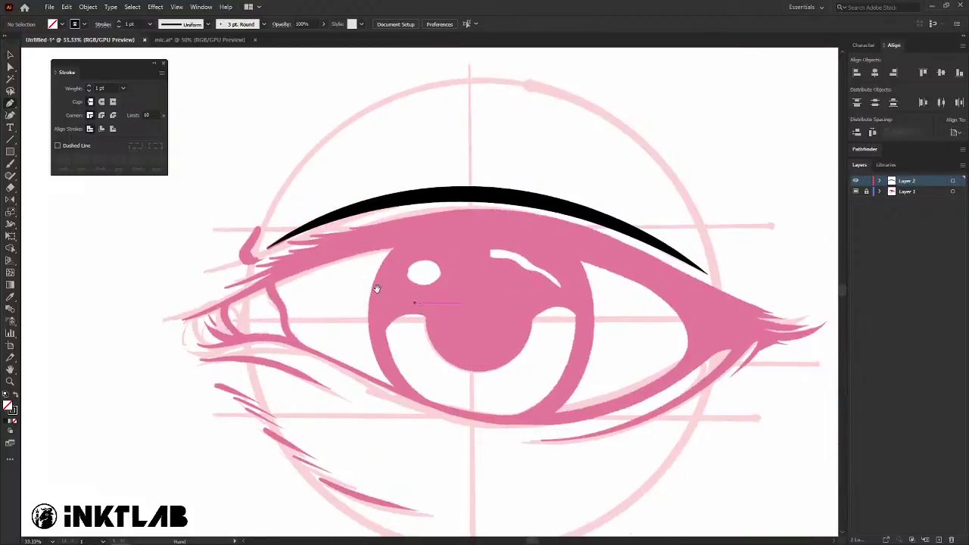
{"action": "scroll", "coordinate": [302, 235], "scroll_direction": "up", "scroll_amount": 1}
{"action": "scroll", "coordinate": [299, 219], "scroll_direction": "up", "scroll_amount": 1}
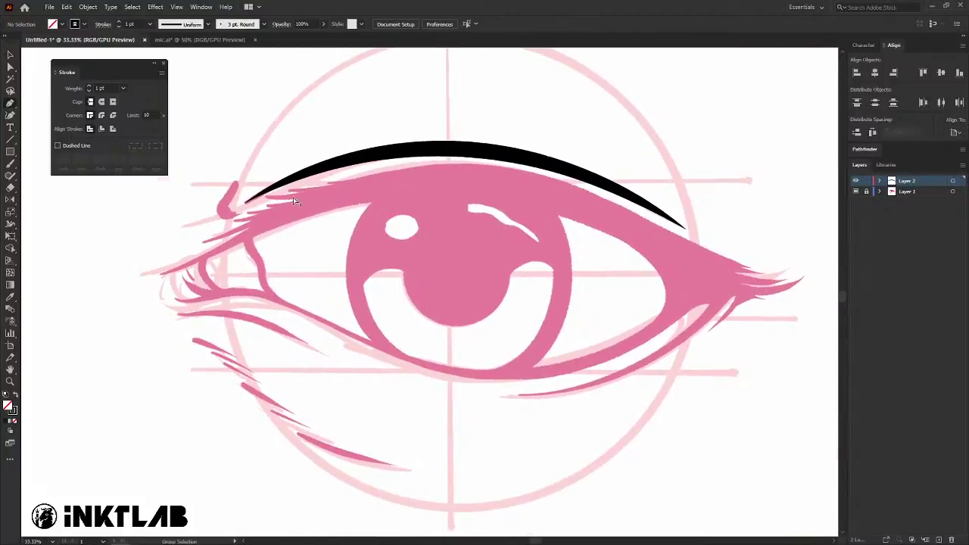
{"action": "scroll", "coordinate": [293, 197], "scroll_direction": "up", "scroll_amount": 1}
{"action": "scroll", "coordinate": [401, 239], "scroll_direction": "down", "scroll_amount": 1}
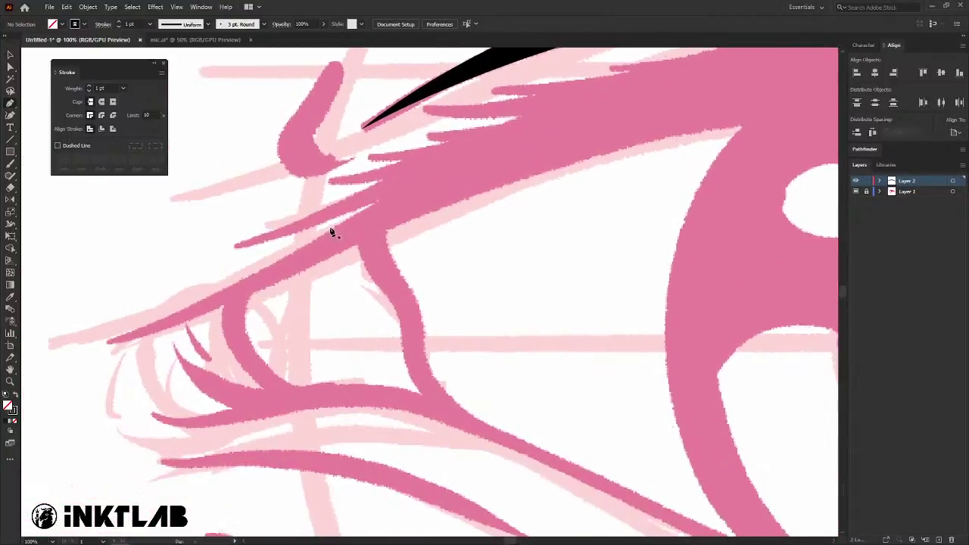
{"action": "scroll", "coordinate": [318, 231], "scroll_direction": "down", "scroll_amount": 1}
{"action": "scroll", "coordinate": [234, 261], "scroll_direction": "down", "scroll_amount": 1}
{"action": "scroll", "coordinate": [182, 277], "scroll_direction": "right", "scroll_amount": 1}
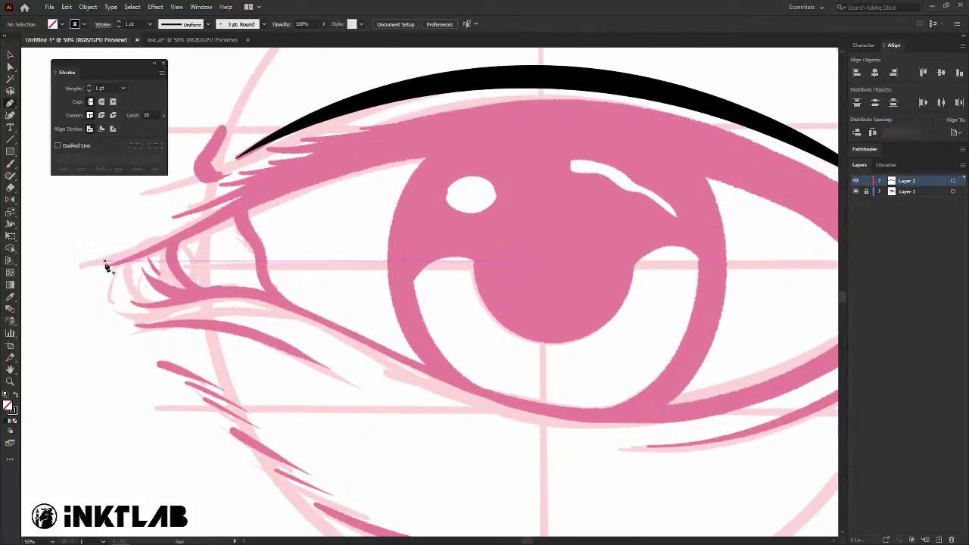
{"action": "left_click", "coordinate": [307, 219]}
{"action": "scroll", "coordinate": [216, 227], "scroll_direction": "down", "scroll_amount": 1}
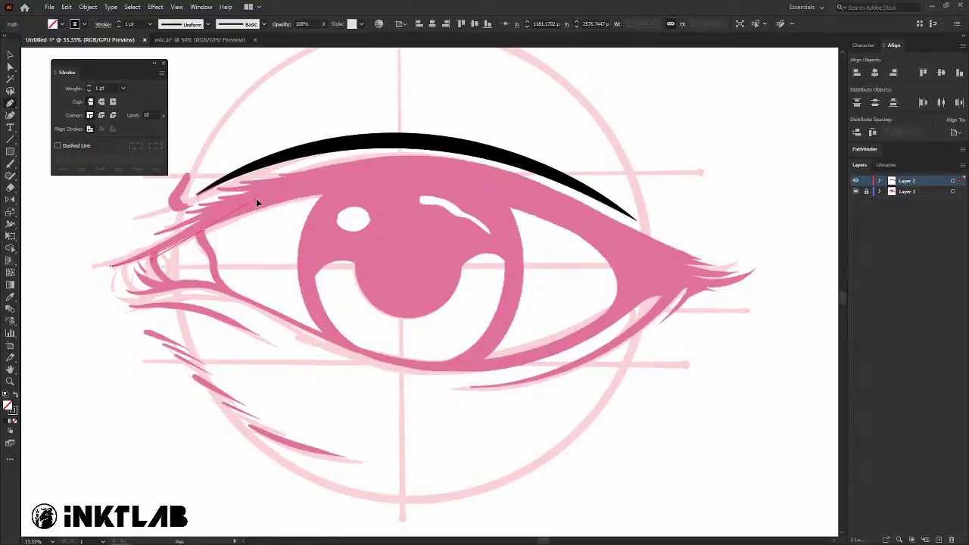
{"action": "left_click_drag", "start_coordinate": [266, 195], "coordinate": [530, 219]}
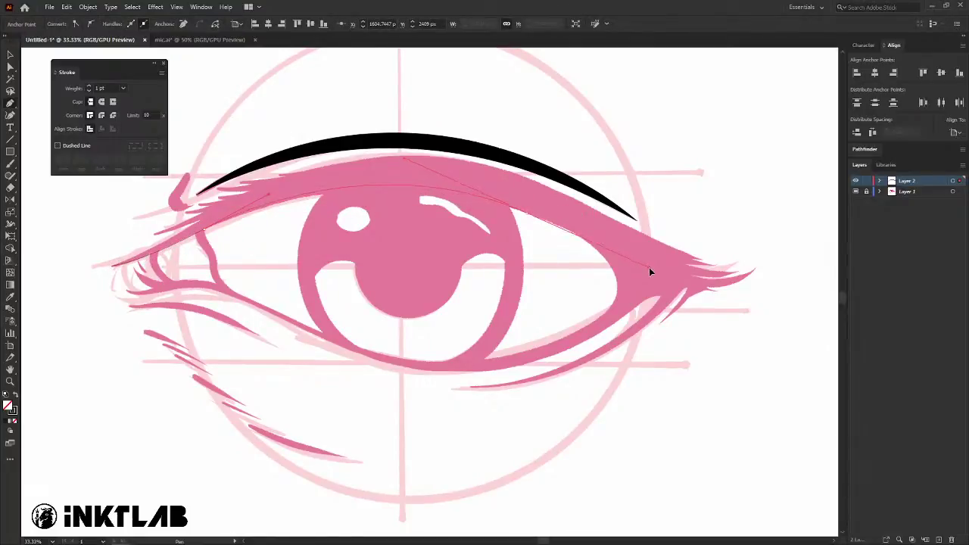
Turn sharply at the outer corner and curve the return edge back, closing the shape at the inner corner.
{"action": "left_click_drag", "start_coordinate": [742, 281], "coordinate": [815, 224]}
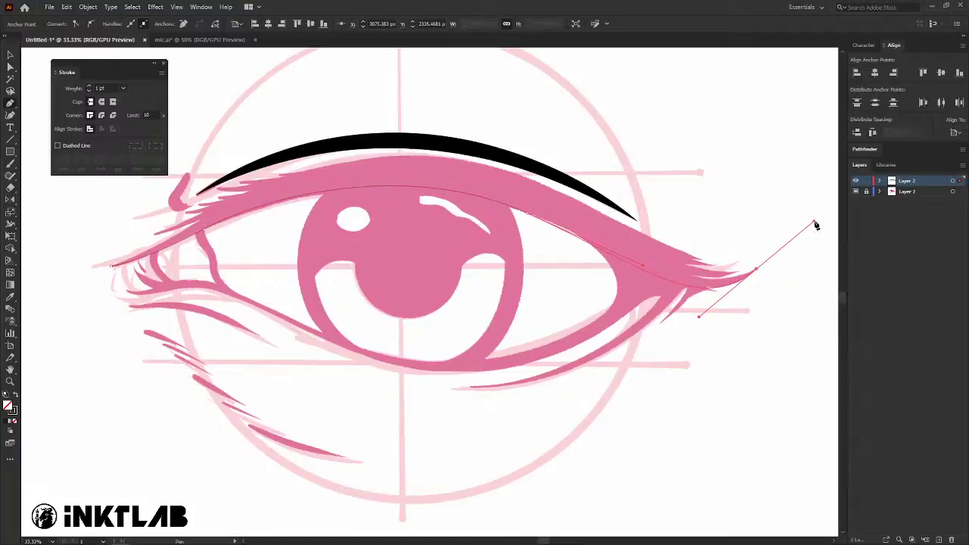
{"action": "left_click_drag", "start_coordinate": [755, 270], "coordinate": [666, 266]}
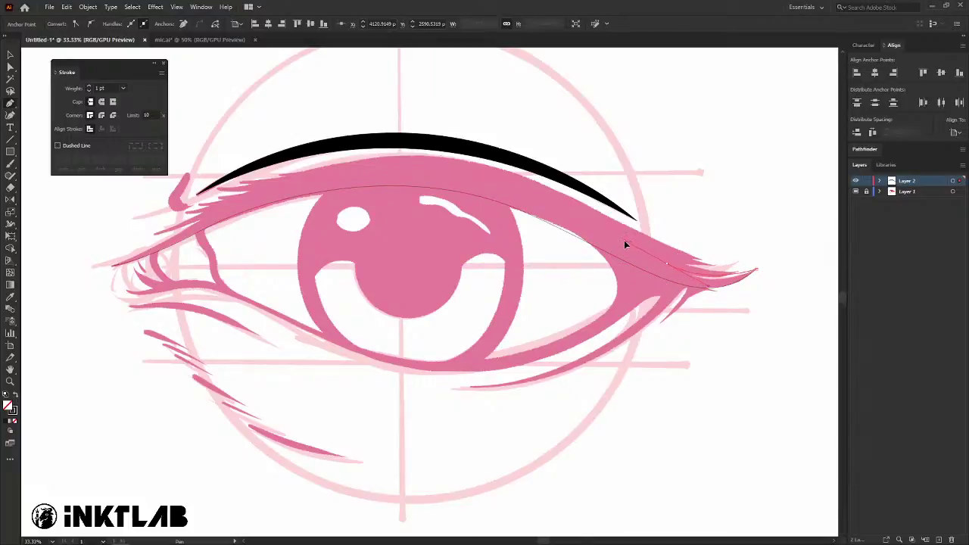
{"action": "left_click_drag", "start_coordinate": [623, 240], "coordinate": [464, 189]}
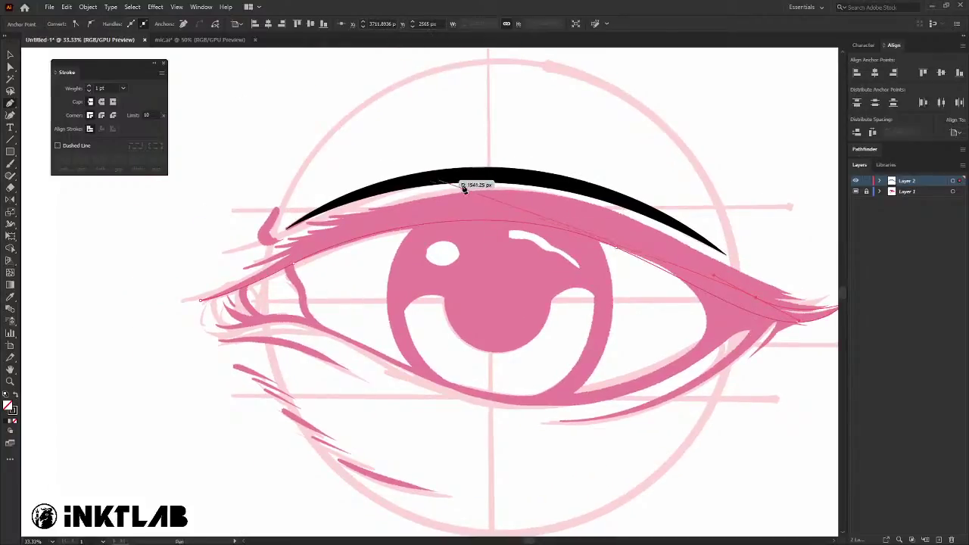
{"action": "mouse_move", "coordinate": [464, 188]}
{"action": "left_mouse_down"}
{"action": "mouse_move", "coordinate": [392, 195]}
{"action": "mouse_move", "coordinate": [385, 246]}
{"action": "left_mouse_up"}
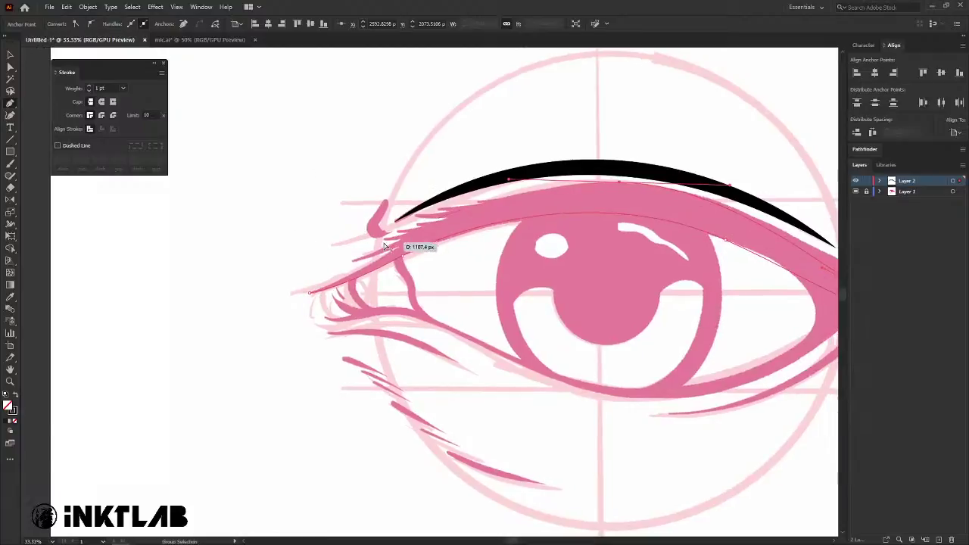
{"action": "scroll", "coordinate": [384, 246], "scroll_direction": "up", "scroll_amount": 1}
{"action": "scroll", "coordinate": [383, 244], "scroll_direction": "up", "scroll_amount": 1}
{"action": "mouse_move", "coordinate": [383, 244]}
{"action": "left_mouse_down"}
{"action": "mouse_move", "coordinate": [368, 281]}
{"action": "mouse_move", "coordinate": [265, 326]}
{"action": "left_mouse_up"}
{"action": "left_click_drag", "start_coordinate": [343, 254], "coordinate": [377, 281]}
Select the kinked anchor near the inner corner with Direct Selection and nudge it into place.
{"action": "key", "text": "v"}
{"action": "scroll", "coordinate": [377, 281], "scroll_direction": "down", "scroll_amount": 2}
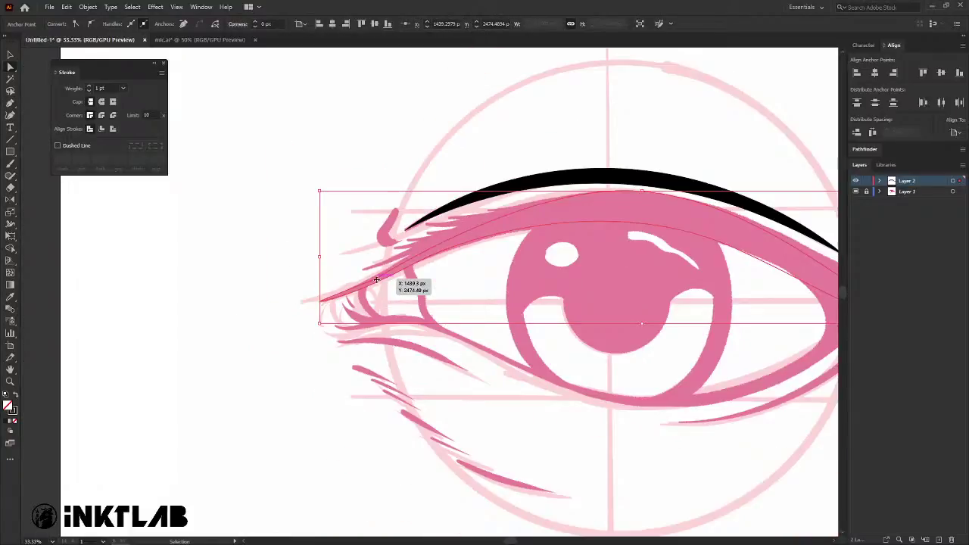
{"action": "scroll", "coordinate": [371, 277], "scroll_direction": "up", "scroll_amount": 4}
{"action": "key", "text": "a"}
{"action": "left_click_drag", "start_coordinate": [358, 265], "coordinate": [405, 308]}
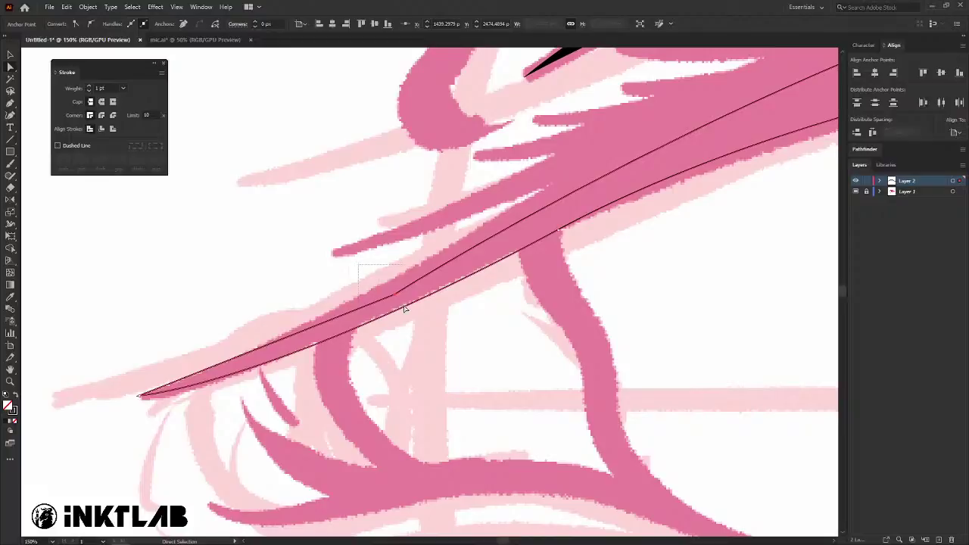
{"action": "scroll", "coordinate": [391, 291], "scroll_direction": "down", "scroll_amount": 1}
{"action": "scroll", "coordinate": [392, 290], "scroll_direction": "down", "scroll_amount": 1}
{"action": "scroll", "coordinate": [318, 265], "scroll_direction": "down", "scroll_amount": 2}
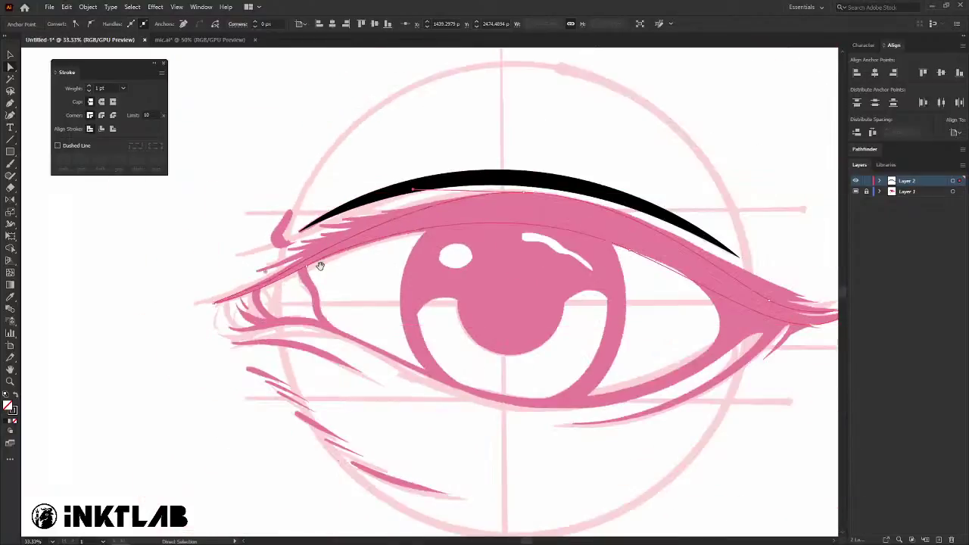
{"action": "mouse_move", "coordinate": [318, 265]}
{"action": "left_mouse_down"}
{"action": "mouse_move", "coordinate": [350, 261]}
{"action": "mouse_move", "coordinate": [369, 281]}
{"action": "left_mouse_up"}
{"action": "scroll", "coordinate": [300, 298], "scroll_direction": "up", "scroll_amount": 5}
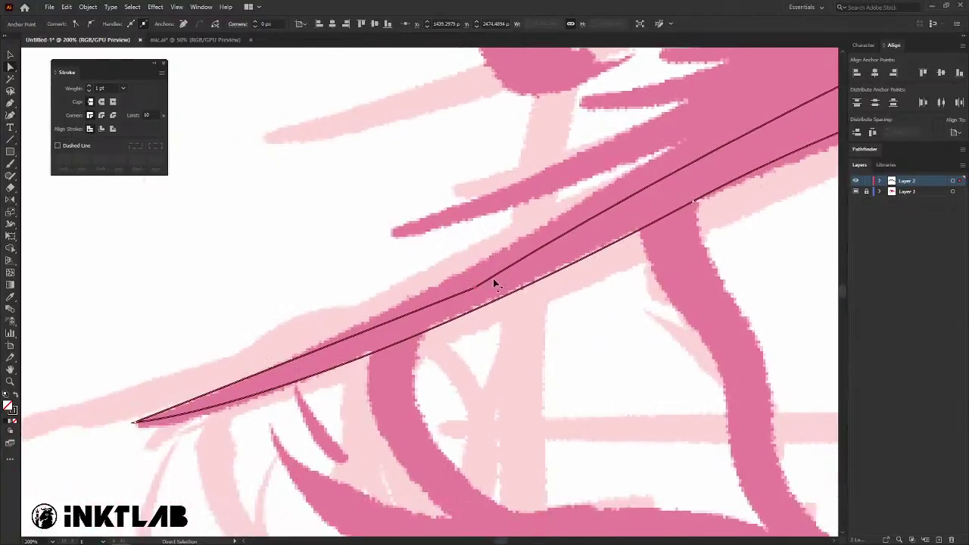
{"action": "left_click_drag", "start_coordinate": [472, 291], "coordinate": [477, 289]}
{"action": "key", "text": "ctrl+shift+a"}
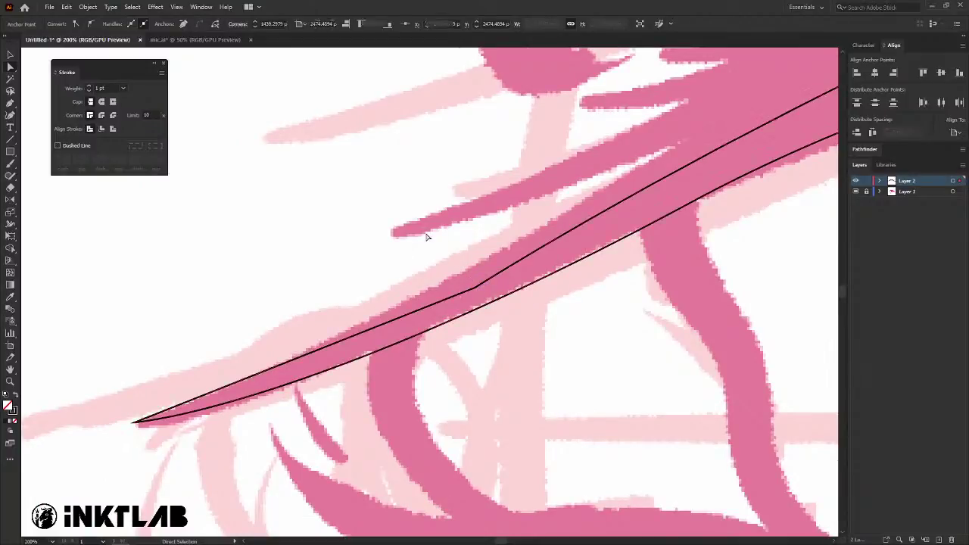
{"action": "left_click_drag", "start_coordinate": [474, 294], "coordinate": [475, 294]}
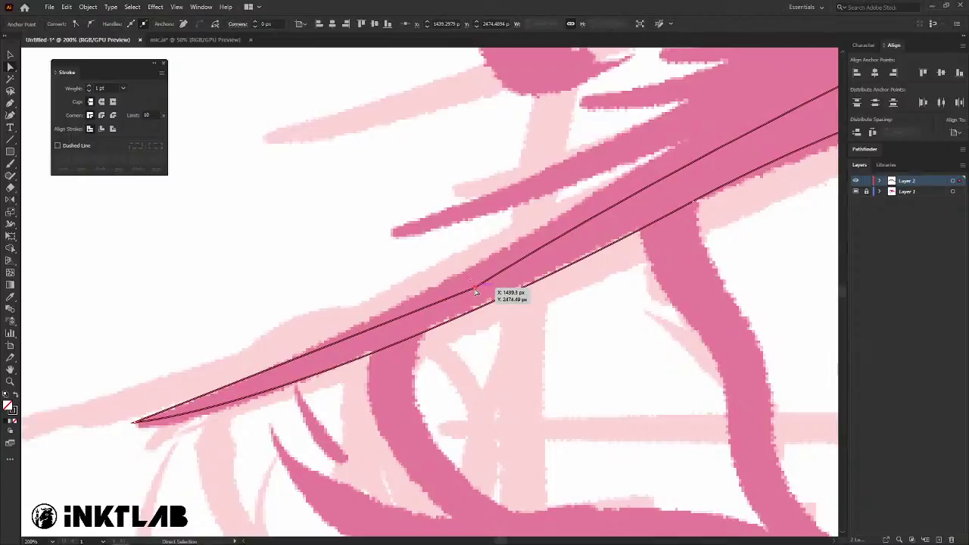
Pull and lengthen the anchor's direction handles so the upper lid curve rounds smoothly.
{"action": "scroll", "coordinate": [476, 291], "scroll_direction": "up", "scroll_amount": 1}
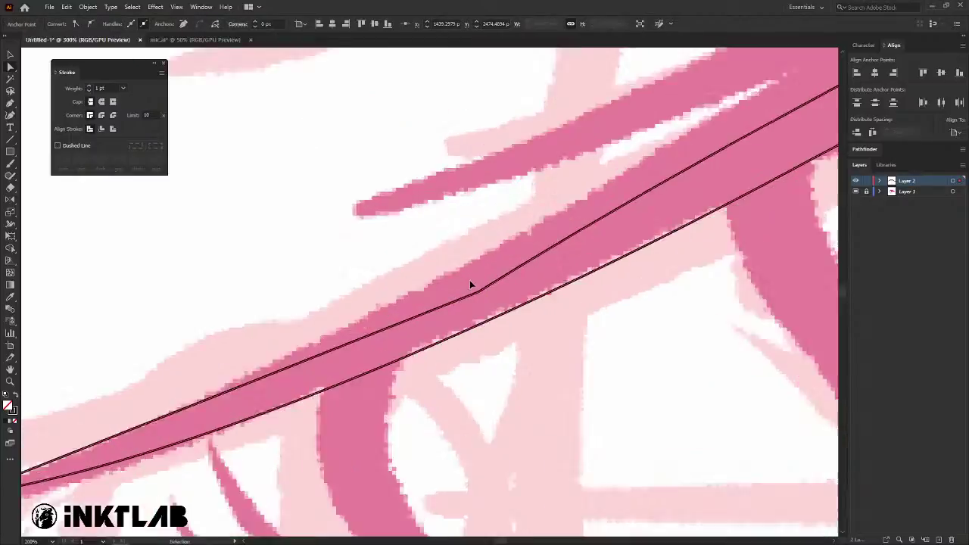
{"action": "scroll", "coordinate": [469, 285], "scroll_direction": "up", "scroll_amount": 6}
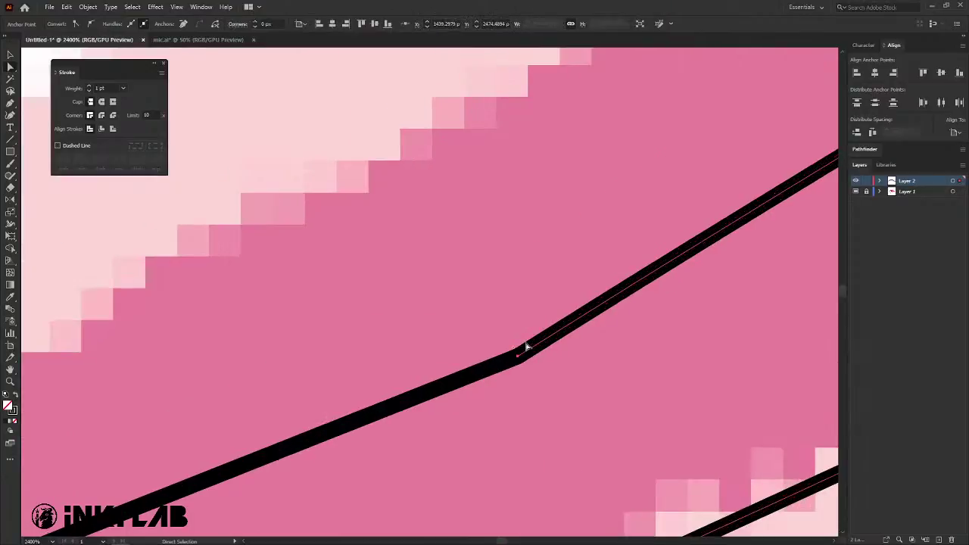
{"action": "scroll", "coordinate": [504, 281], "scroll_direction": "down", "scroll_amount": 1}
{"action": "scroll", "coordinate": [509, 278], "scroll_direction": "down", "scroll_amount": 1}
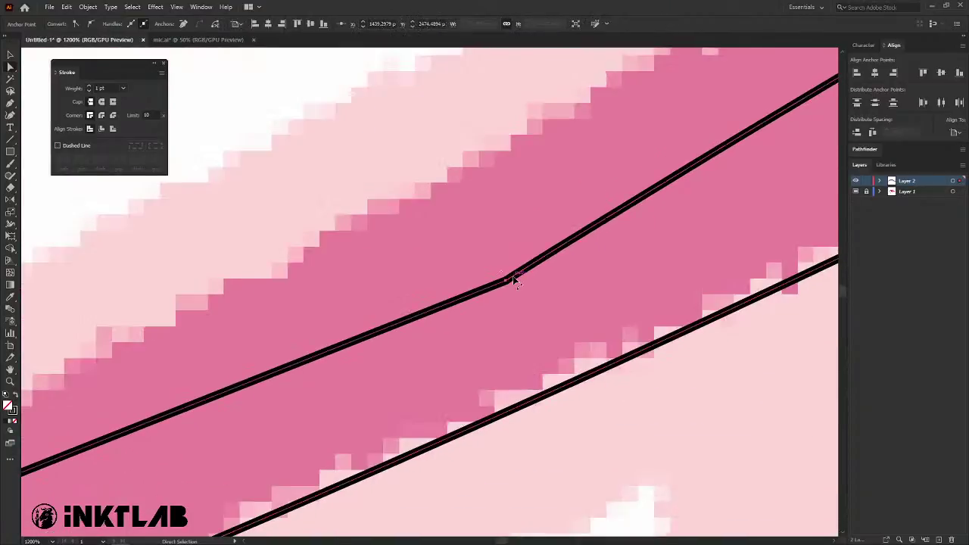
{"action": "scroll", "coordinate": [507, 283], "scroll_direction": "down", "scroll_amount": 5}
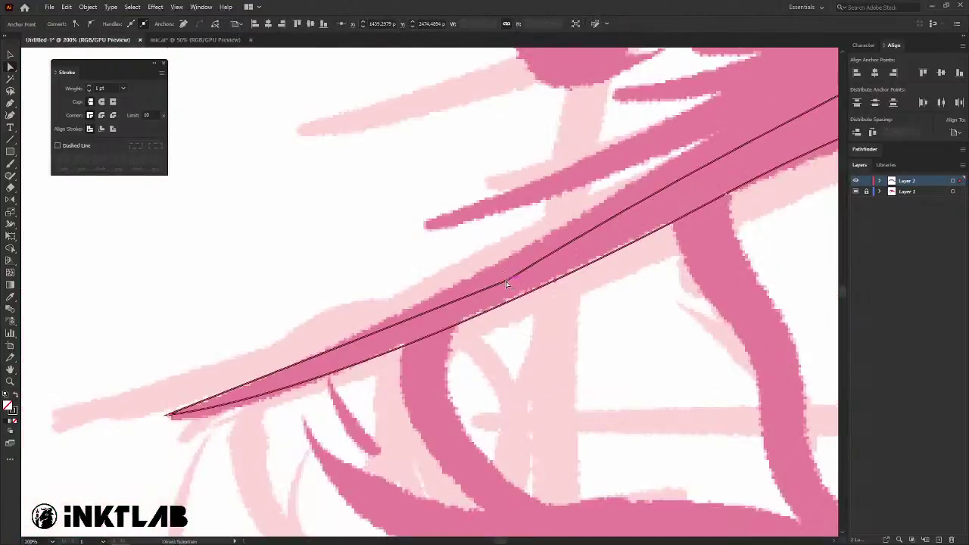
{"action": "left_click_drag", "start_coordinate": [507, 284], "coordinate": [506, 281]}
{"action": "mouse_move", "coordinate": [504, 274]}
{"action": "left_mouse_down"}
{"action": "mouse_move", "coordinate": [67, 21]}
{"action": "mouse_move", "coordinate": [342, 173]}
{"action": "left_mouse_up"}
{"action": "scroll", "coordinate": [355, 347], "scroll_direction": "down", "scroll_amount": 3}
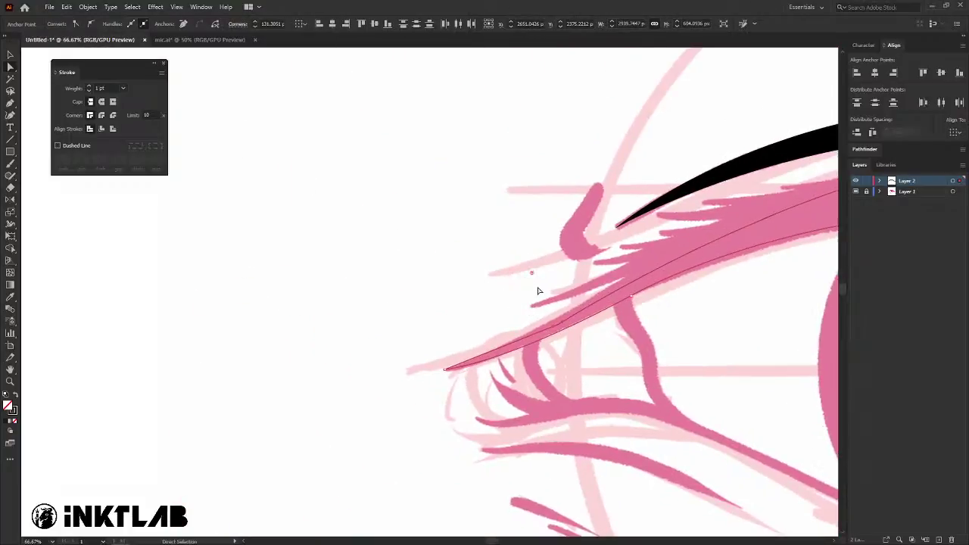
{"action": "left_click_drag", "start_coordinate": [533, 277], "coordinate": [163, 28]}
{"action": "scroll", "coordinate": [473, 326], "scroll_direction": "down", "scroll_amount": 3}
{"action": "left_click_drag", "start_coordinate": [425, 172], "coordinate": [175, 33]}
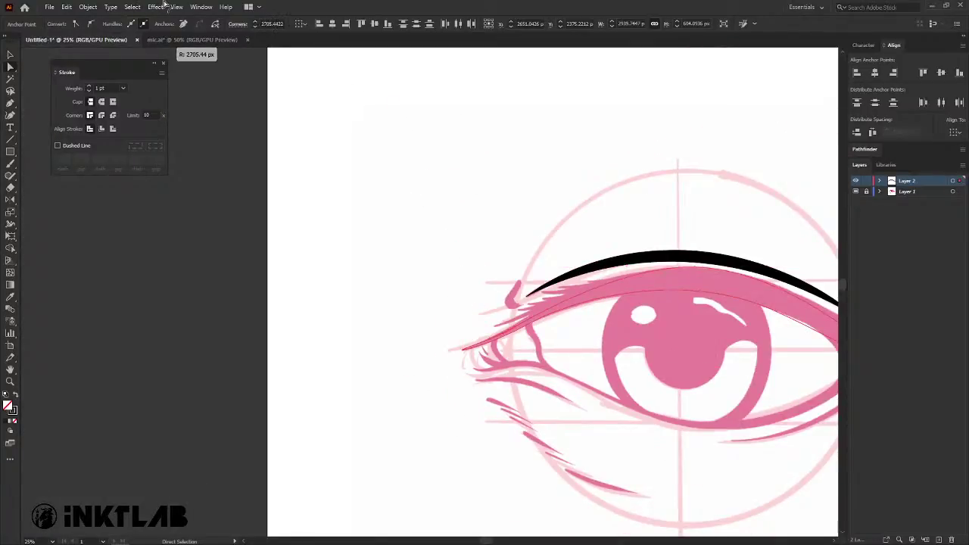
{"action": "scroll", "coordinate": [477, 302], "scroll_direction": "up", "scroll_amount": 3}
Select the upper lash outline and swap stroke to fill with Shift+X, making a solid black band.
{"action": "key", "text": "v"}
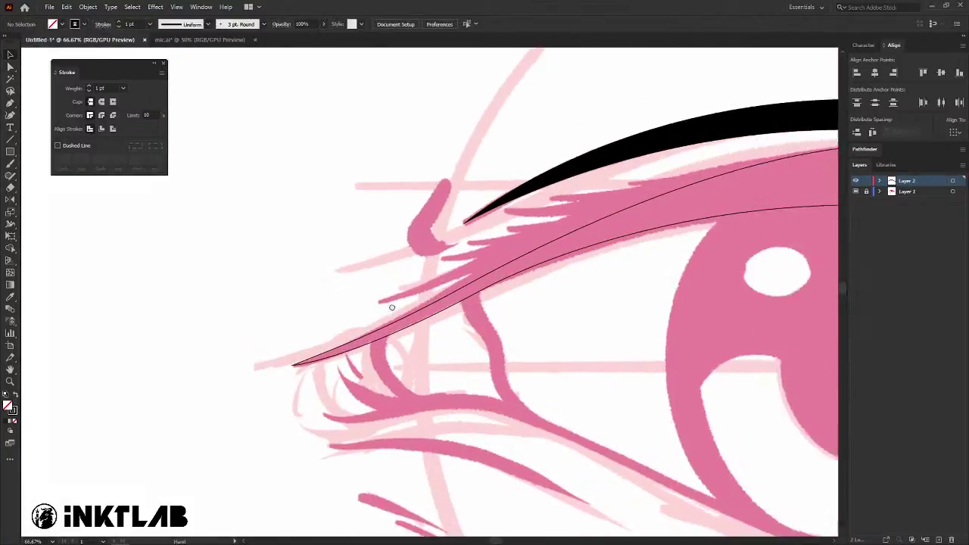
{"action": "left_click_drag", "start_coordinate": [333, 252], "coordinate": [480, 352]}
{"action": "left_click_drag", "start_coordinate": [472, 295], "coordinate": [436, 267]}
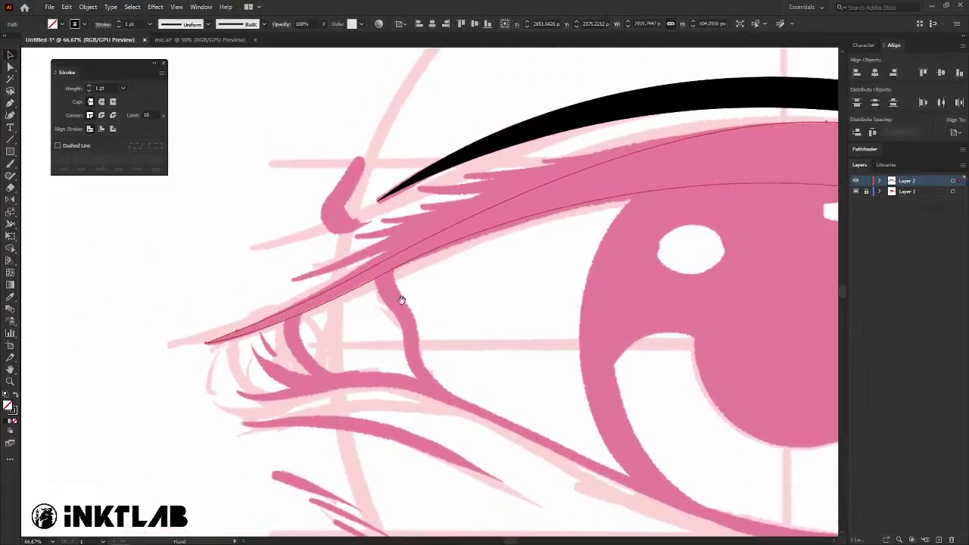
{"action": "scroll", "coordinate": [436, 267], "scroll_direction": "left", "scroll_amount": 3}
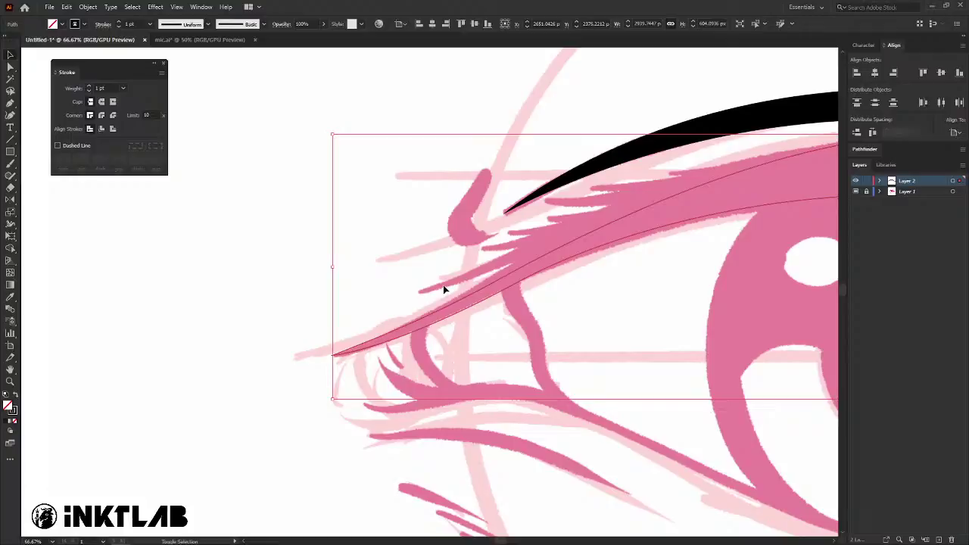
{"action": "key", "text": "shift+x"}
{"action": "scroll", "coordinate": [444, 285], "scroll_direction": "down", "scroll_amount": 5}
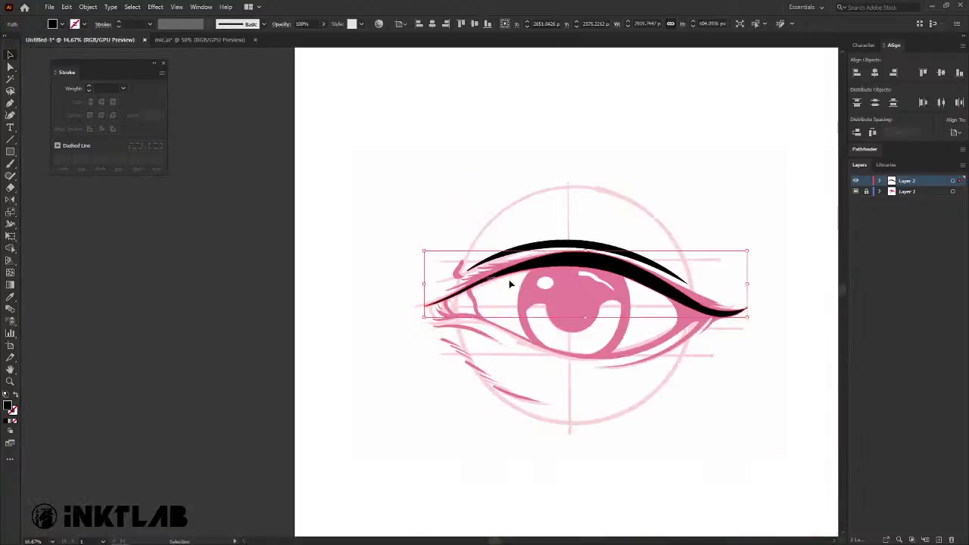
{"action": "key", "text": "ctrl+shift+a"}
{"action": "scroll", "coordinate": [544, 288], "scroll_direction": "up", "scroll_amount": 2}
{"action": "scroll", "coordinate": [570, 300], "scroll_direction": "up", "scroll_amount": 3}
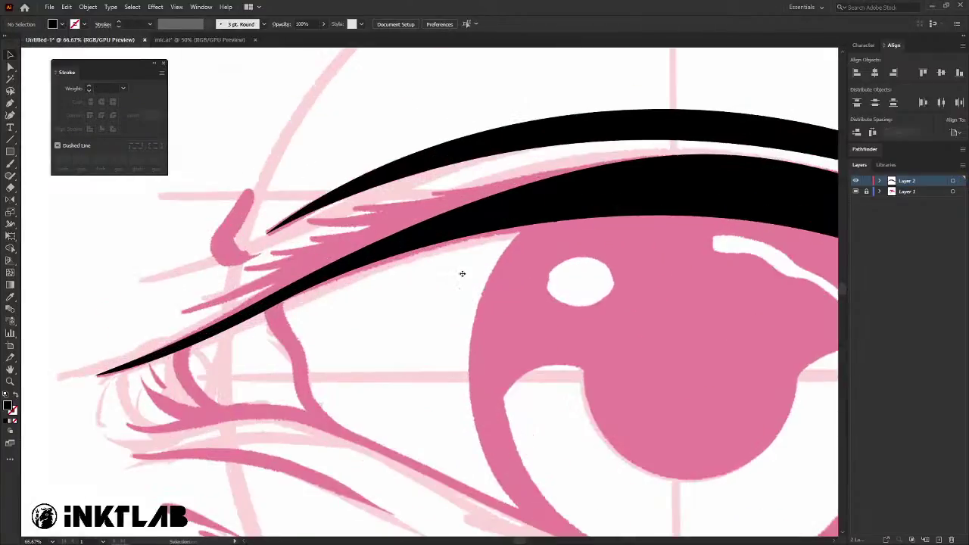
Bring the eye's inner corner into view and check the lower black lash shape by selecting it.
{"action": "mouse_move", "coordinate": [460, 273]}
{"action": "left_mouse_down"}
{"action": "mouse_move", "coordinate": [429, 319]}
{"action": "mouse_move", "coordinate": [484, 294]}
{"action": "left_mouse_up"}
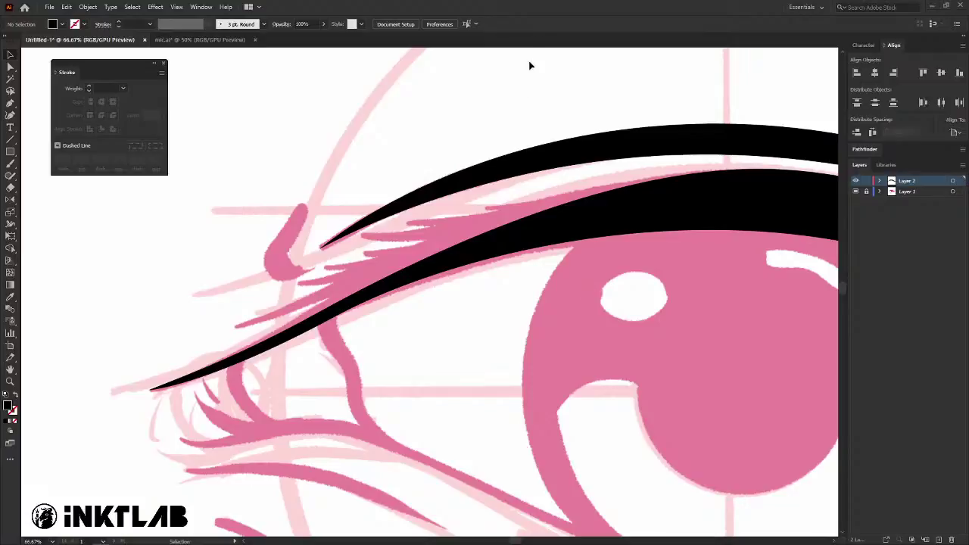
{"action": "scroll", "coordinate": [550, 206], "scroll_direction": "up", "scroll_amount": 2}
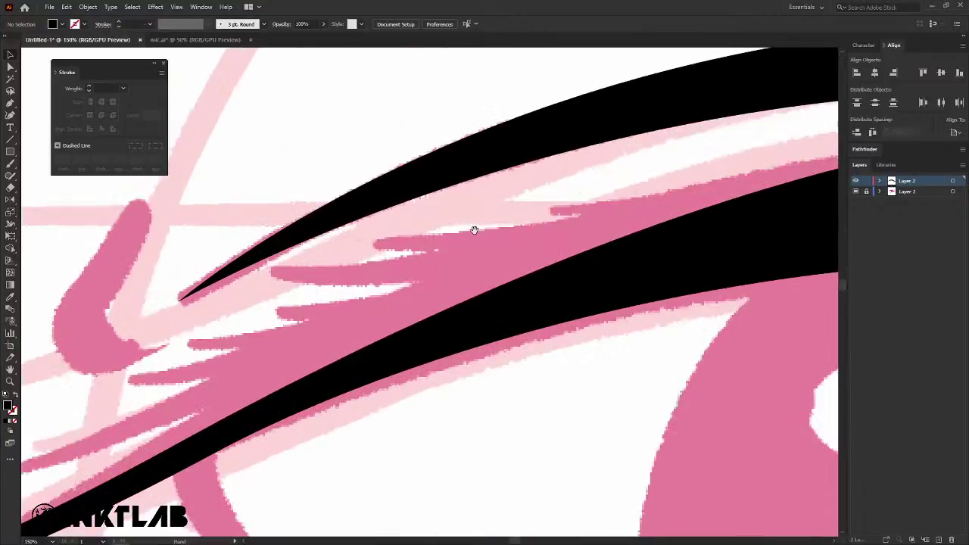
{"action": "scroll", "coordinate": [474, 230], "scroll_direction": "down", "scroll_amount": 2}
{"action": "left_click", "coordinate": [488, 224]}
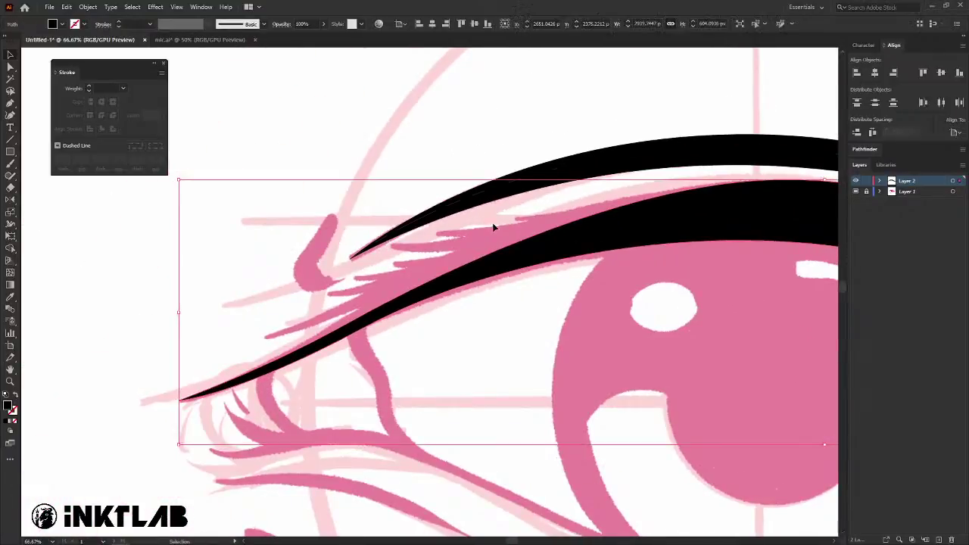
{"action": "scroll", "coordinate": [515, 242], "scroll_direction": "up", "scroll_amount": 2}
{"action": "scroll", "coordinate": [497, 231], "scroll_direction": "down", "scroll_amount": 3}
{"action": "left_click", "coordinate": [488, 230]}
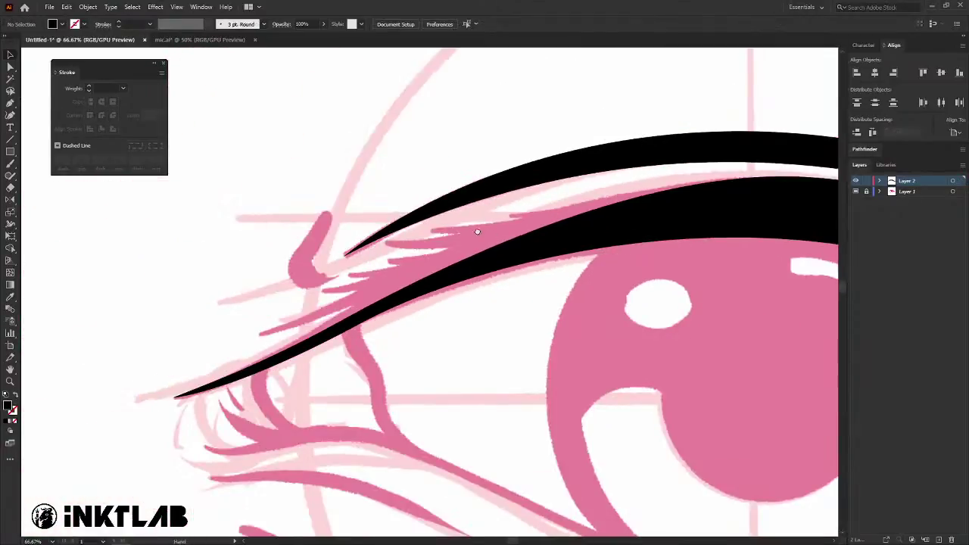
{"action": "scroll", "coordinate": [518, 229], "scroll_direction": "up", "scroll_amount": 1}
{"action": "scroll", "coordinate": [517, 229], "scroll_direction": "up", "scroll_amount": 3}
{"action": "scroll", "coordinate": [513, 257], "scroll_direction": "down", "scroll_amount": 1}
{"action": "scroll", "coordinate": [492, 196], "scroll_direction": "down", "scroll_amount": 1}
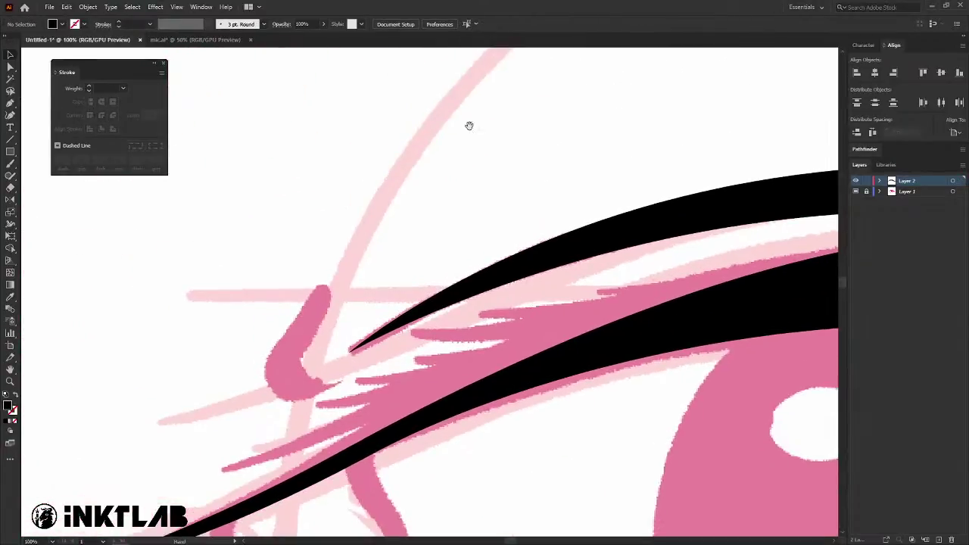
{"action": "scroll", "coordinate": [488, 151], "scroll_direction": "down", "scroll_amount": 1}
Draw a black circle of about 529.74 px above-left of the inner corner and reposition it.
{"action": "key", "text": "p"}
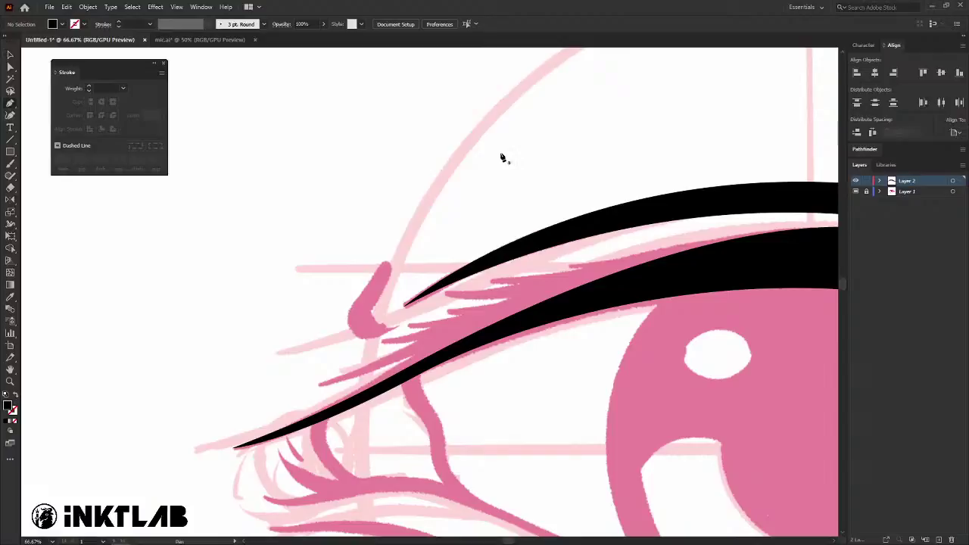
{"action": "scroll", "coordinate": [540, 136], "scroll_direction": "left", "scroll_amount": 1}
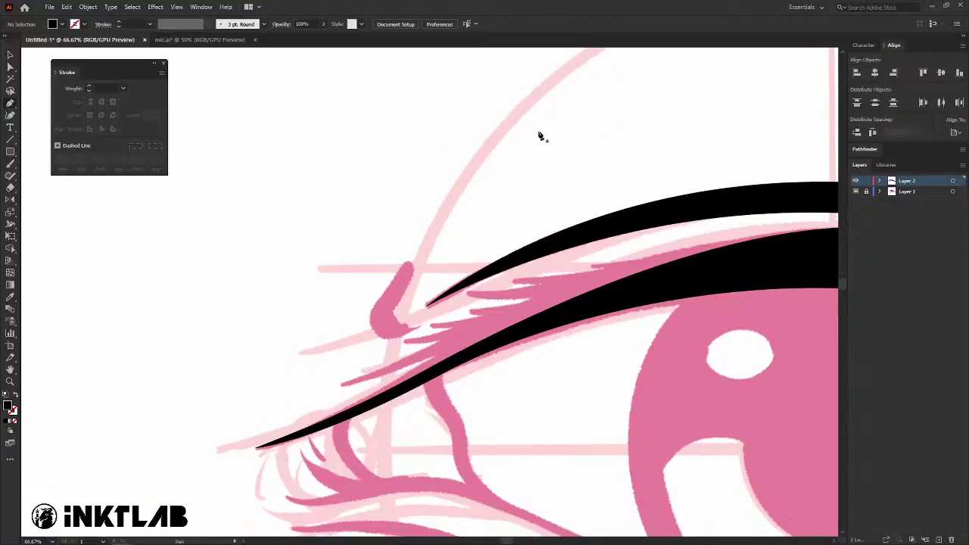
{"action": "key", "text": "l"}
{"action": "mouse_move", "coordinate": [205, 86]}
{"action": "left_mouse_down"}
{"action": "mouse_move", "coordinate": [425, 231]}
{"action": "mouse_move", "coordinate": [492, 227]}
{"action": "left_mouse_up"}
{"action": "mouse_move", "coordinate": [415, 253]}
{"action": "left_mouse_down"}
{"action": "mouse_move", "coordinate": [328, 277]}
{"action": "mouse_move", "coordinate": [444, 277]}
{"action": "mouse_move", "coordinate": [449, 250]}
{"action": "left_mouse_up"}
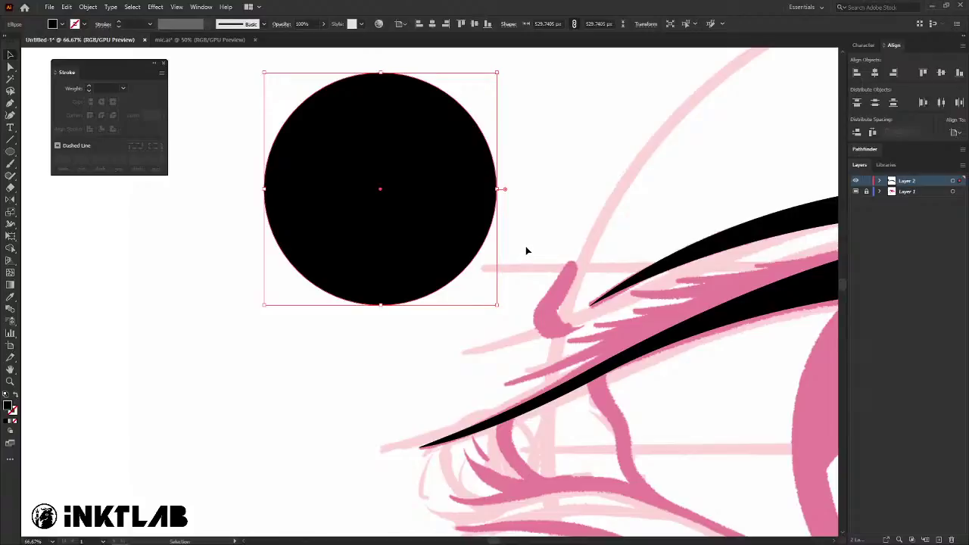
Swap fill and stroke to hollow the circle and set its stroke weight to 45 pt.
{"action": "key", "text": "shift+x"}
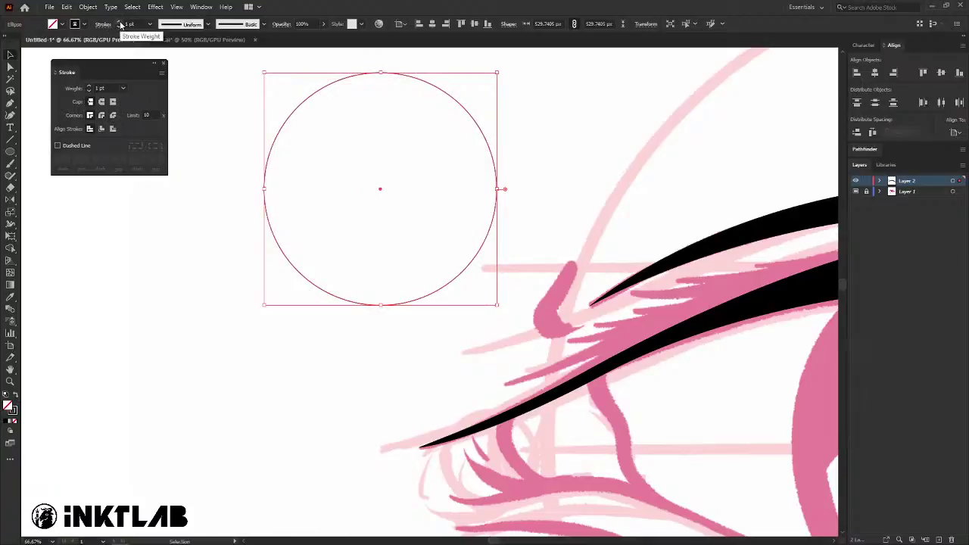
{"action": "left_click", "coordinate": [121, 24]}
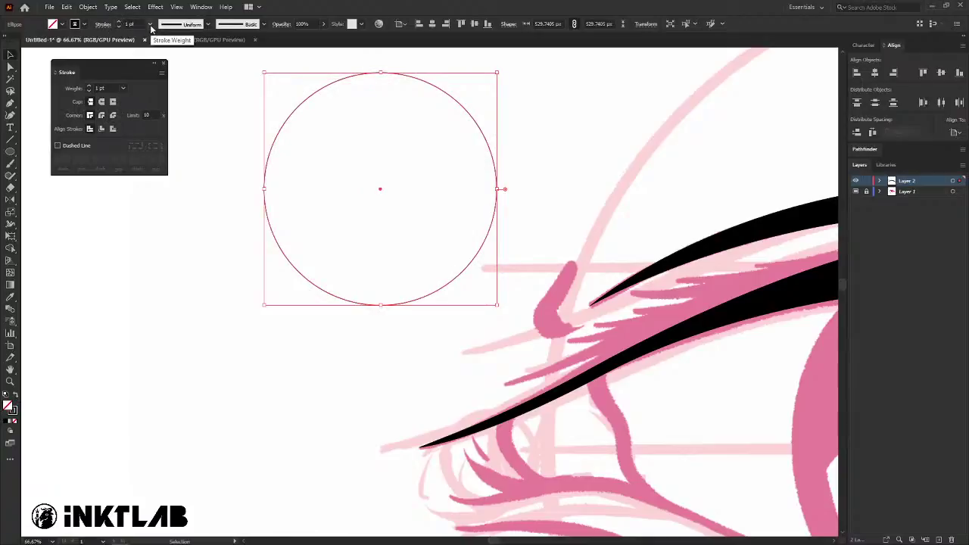
{"action": "left_click", "coordinate": [140, 23]}
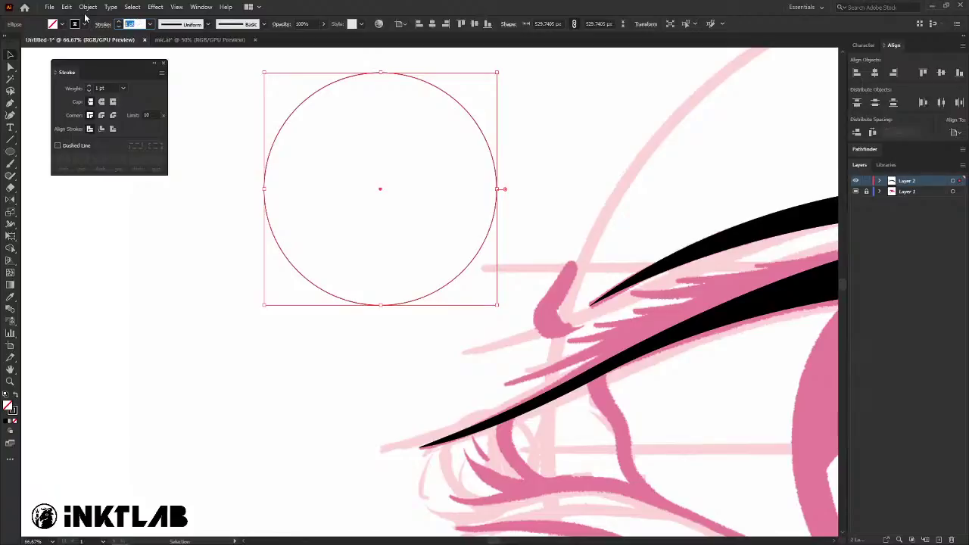
{"action": "key", "text": "Return"}
{"action": "left_click", "coordinate": [122, 23]}
{"action": "key", "text": "Return"}
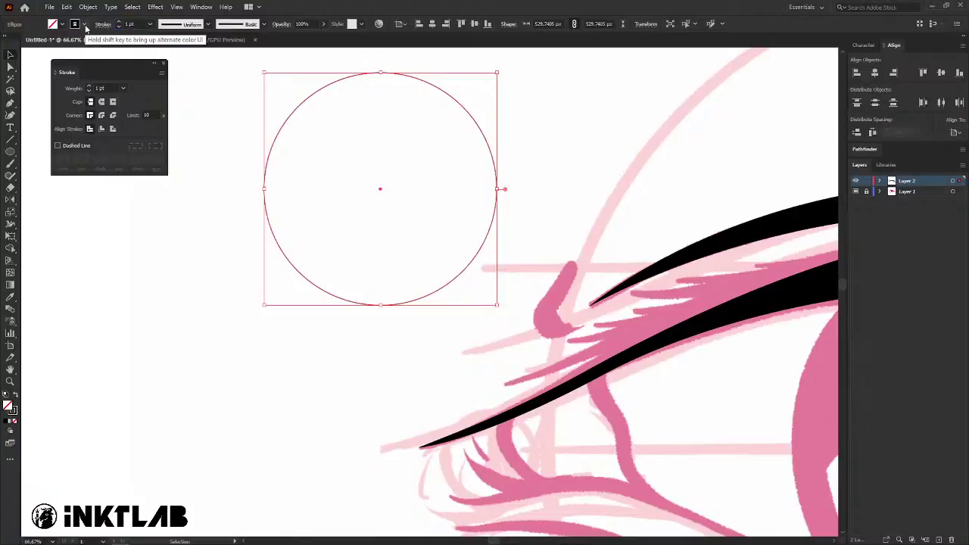
{"action": "left_click", "coordinate": [119, 22]}
{"action": "left_click", "coordinate": [119, 22]}
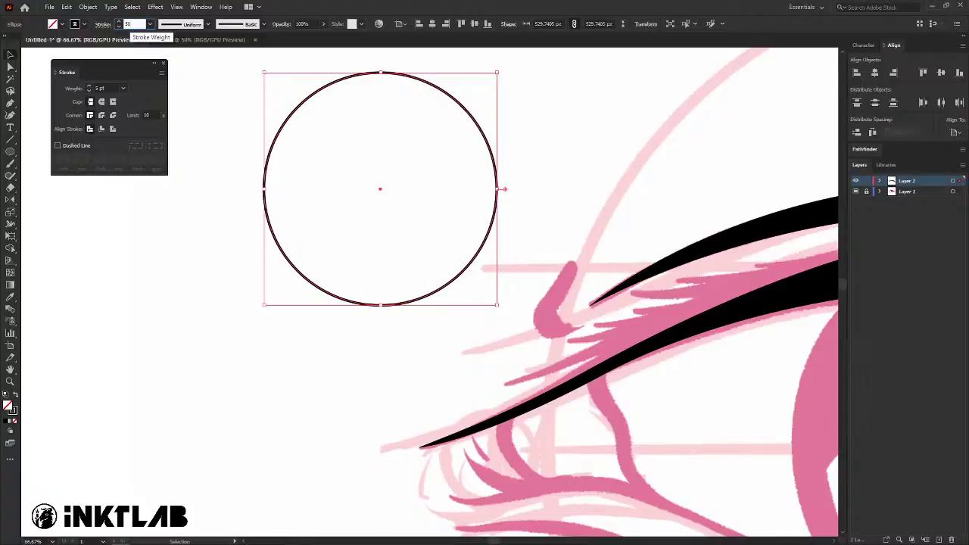
{"action": "key", "text": "Return"}
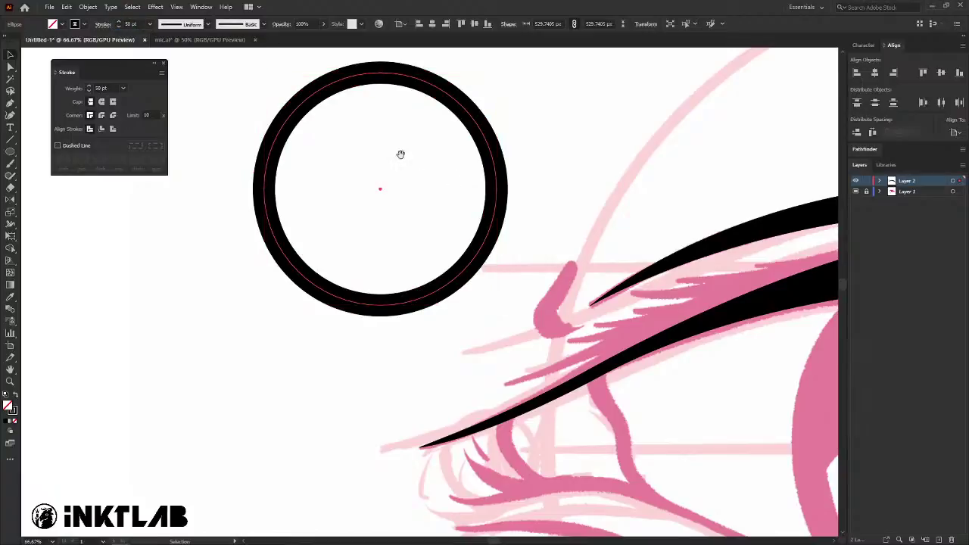
{"action": "left_click_drag", "start_coordinate": [399, 153], "coordinate": [411, 178]}
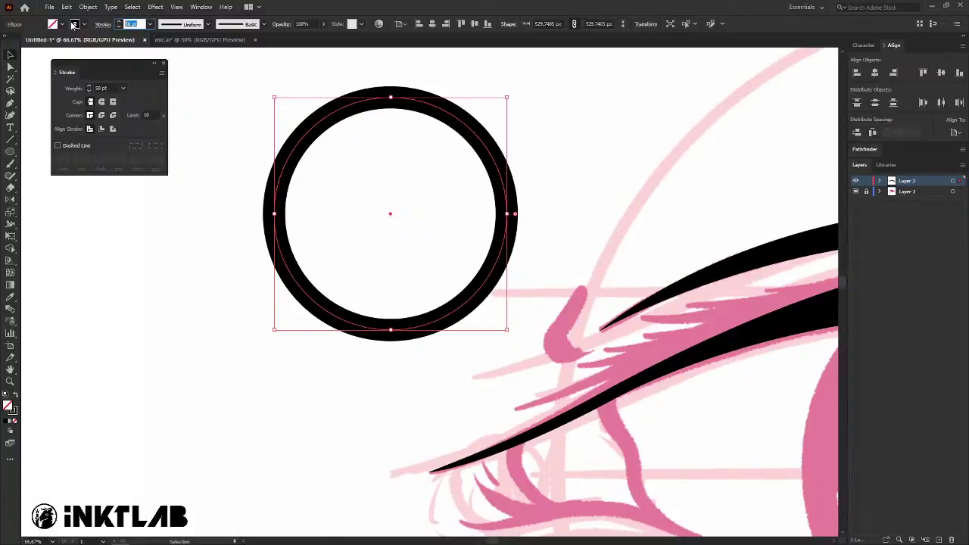
{"action": "type", "text": "45"}
{"action": "key", "text": "Return"}
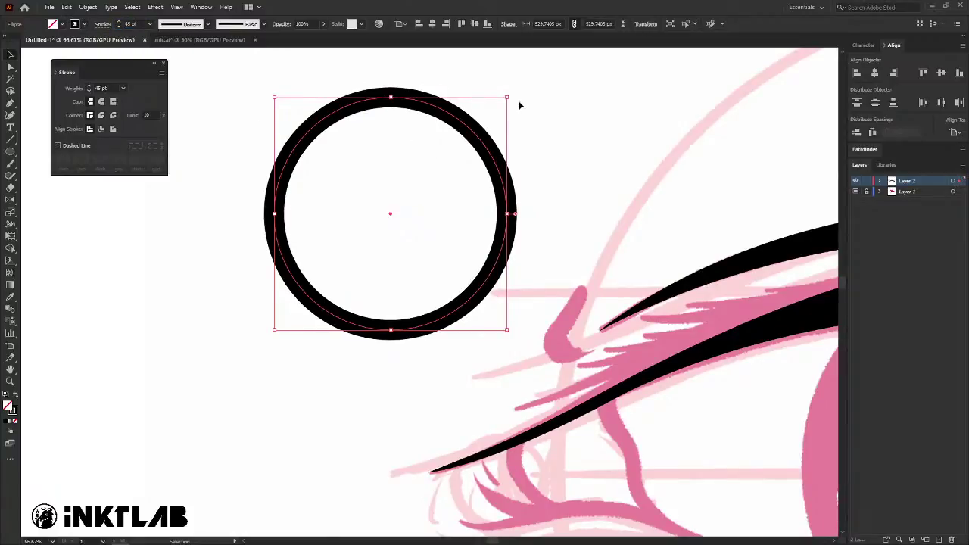
Rotate the ring 45 degrees using its bounding box.
{"action": "left_click", "coordinate": [519, 106]}
{"action": "left_click", "coordinate": [442, 108]}
{"action": "left_click_drag", "start_coordinate": [511, 95], "coordinate": [430, 66]}
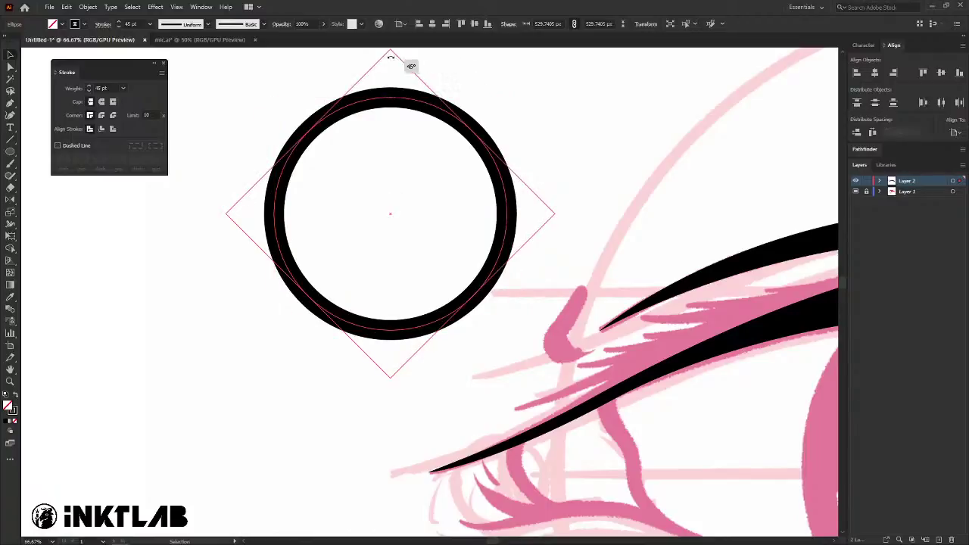
{"action": "left_click_drag", "start_coordinate": [430, 66], "coordinate": [357, 57]}
Marquee-select the ring's top anchors with Direct Selection and delete the upper half.
{"action": "key", "text": "a"}
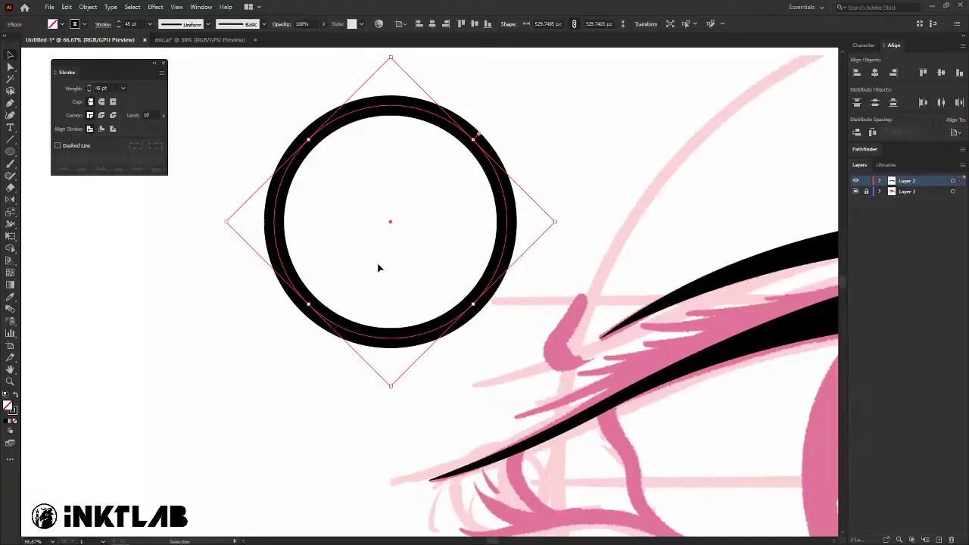
{"action": "key", "text": "v"}
{"action": "left_click", "coordinate": [211, 275]}
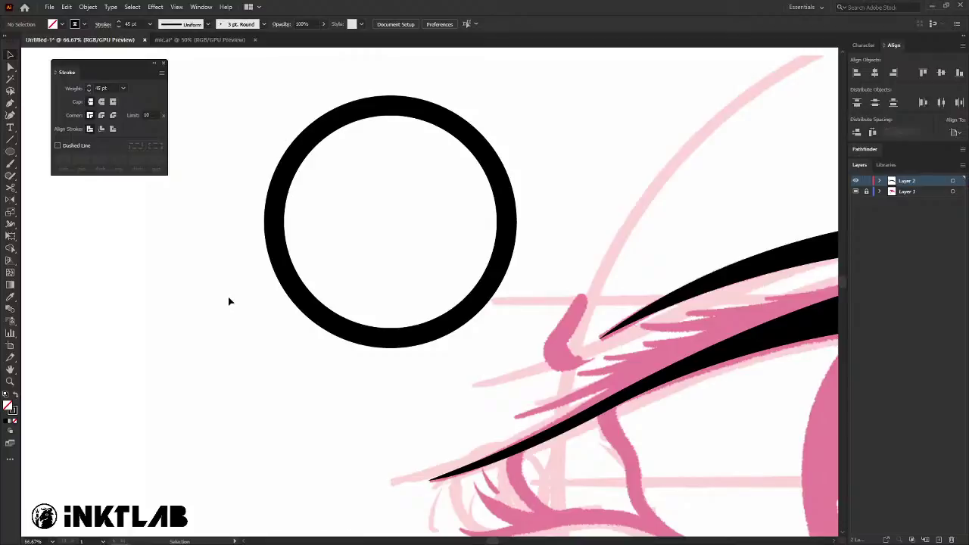
{"action": "key", "text": "a"}
{"action": "left_click_drag", "start_coordinate": [233, 269], "coordinate": [522, 385]}
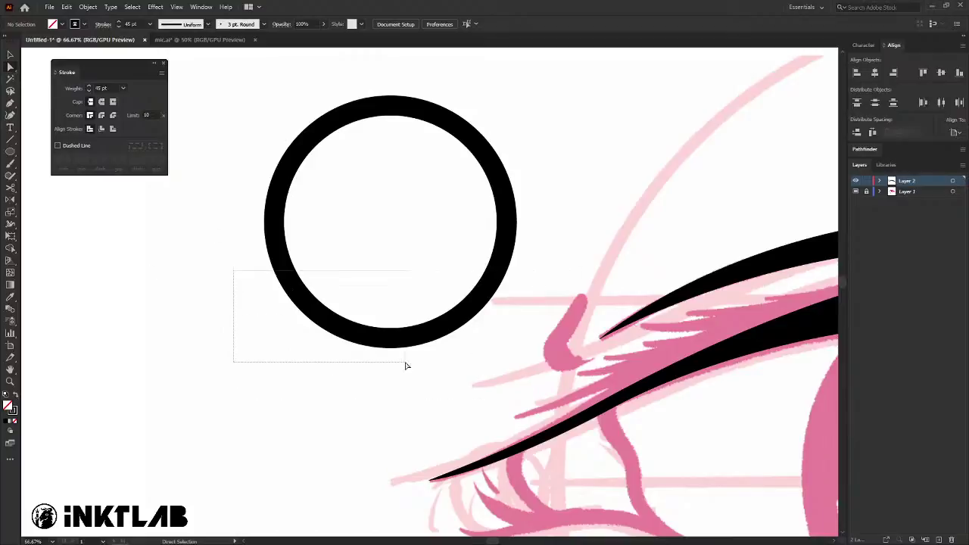
{"action": "left_click_drag", "start_coordinate": [322, 309], "coordinate": [480, 346]}
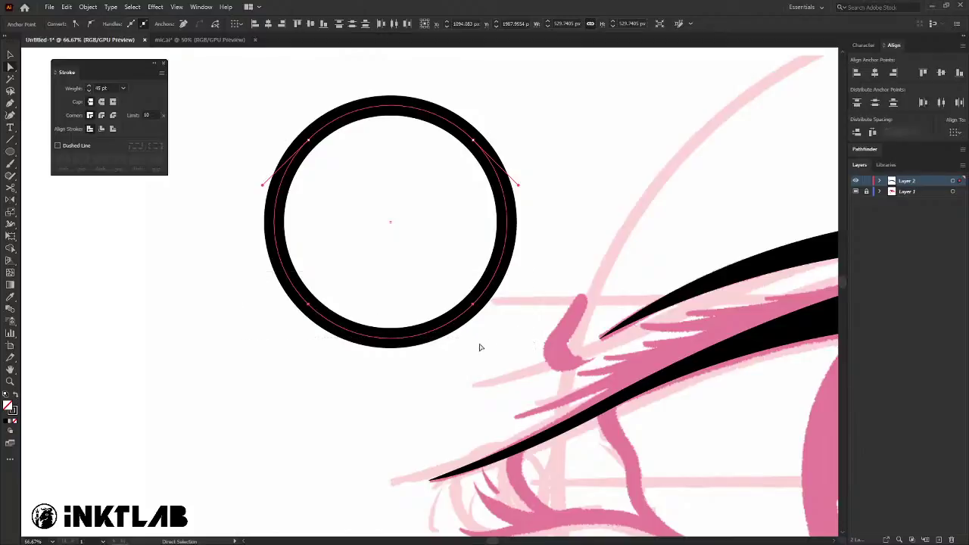
{"action": "left_click_drag", "start_coordinate": [212, 239], "coordinate": [527, 342]}
{"action": "left_click_drag", "start_coordinate": [252, 91], "coordinate": [521, 165]}
{"action": "left_click_drag", "start_coordinate": [235, 77], "coordinate": [520, 168]}
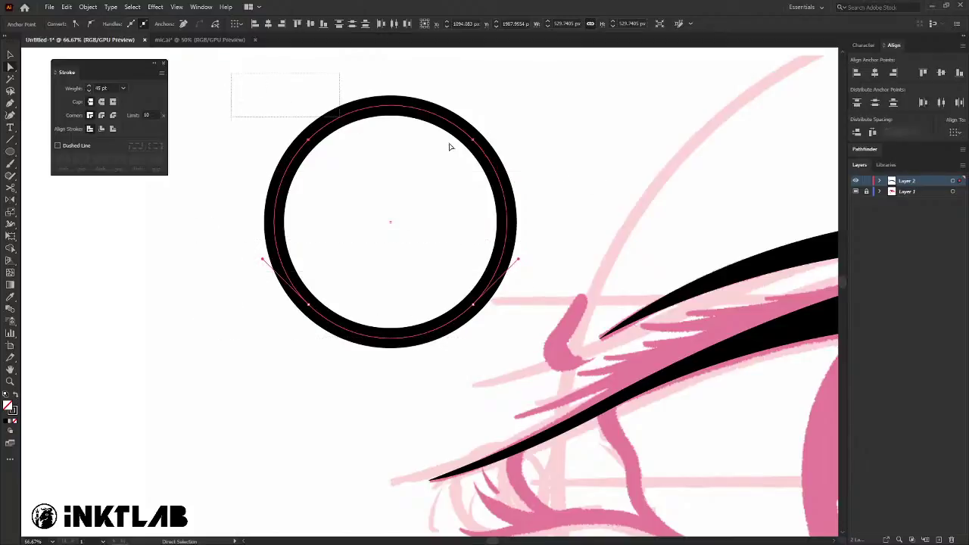
{"action": "left_click_drag", "start_coordinate": [522, 75], "coordinate": [252, 198]}
{"action": "left_click_drag", "start_coordinate": [224, 71], "coordinate": [557, 170]}
{"action": "key", "text": "Delete"}
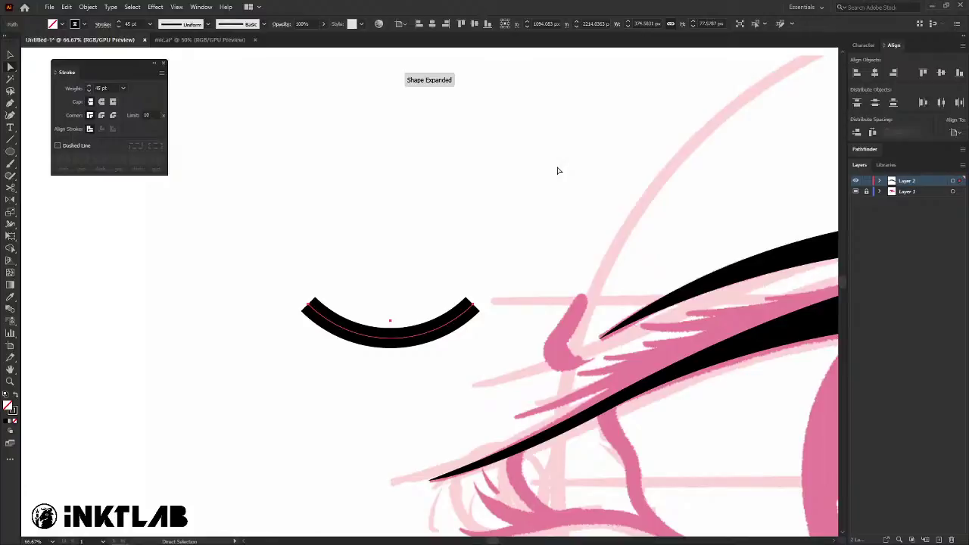
Move the remaining lower arc up and right toward the eye's inner corner.
{"action": "key", "text": "v"}
{"action": "left_click", "coordinate": [492, 371]}
{"action": "left_click", "coordinate": [376, 322]}
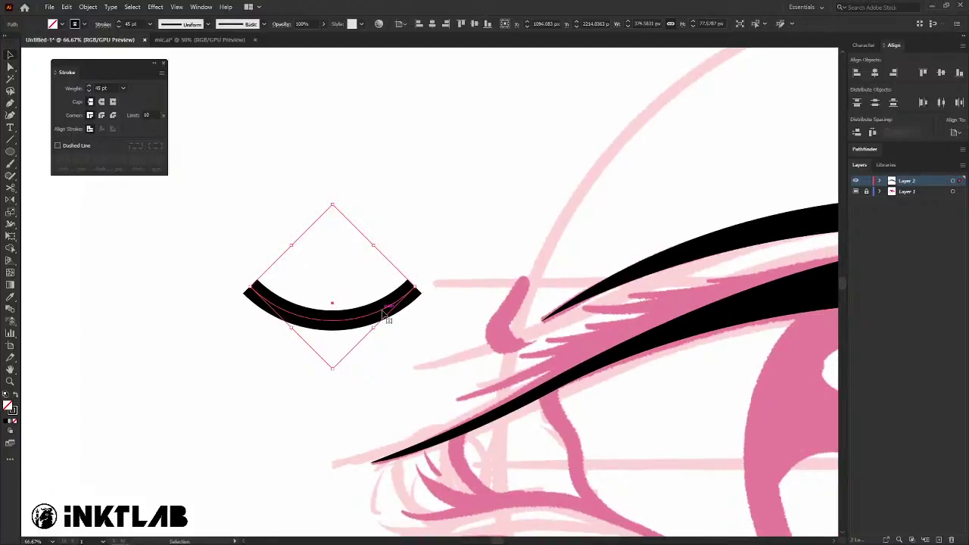
{"action": "left_click_drag", "start_coordinate": [384, 312], "coordinate": [469, 290]}
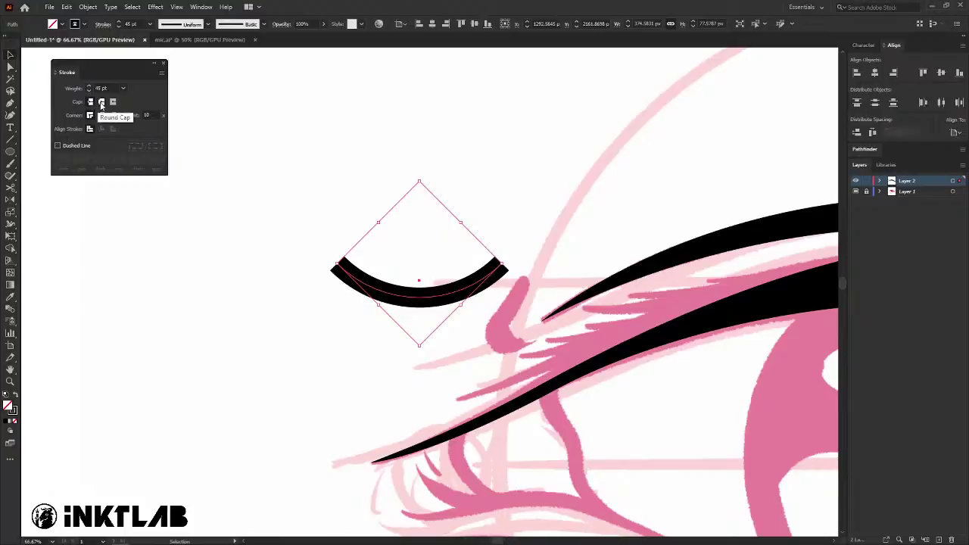
Give the arc rounded ends and the Width Profile 4 taper, then move it onto the upper lash band.
{"action": "left_click", "coordinate": [101, 102]}
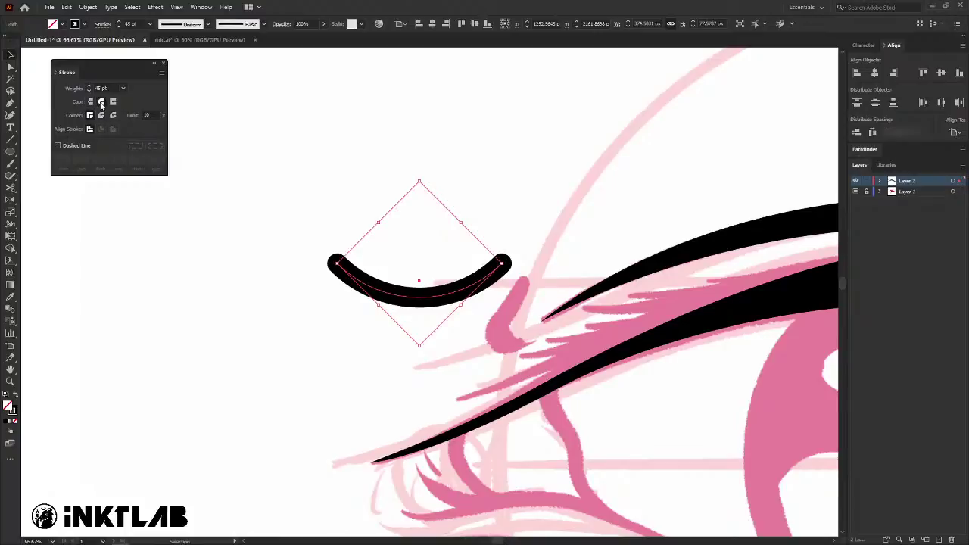
{"action": "left_click_drag", "start_coordinate": [452, 162], "coordinate": [331, 335]}
{"action": "left_click", "coordinate": [205, 25]}
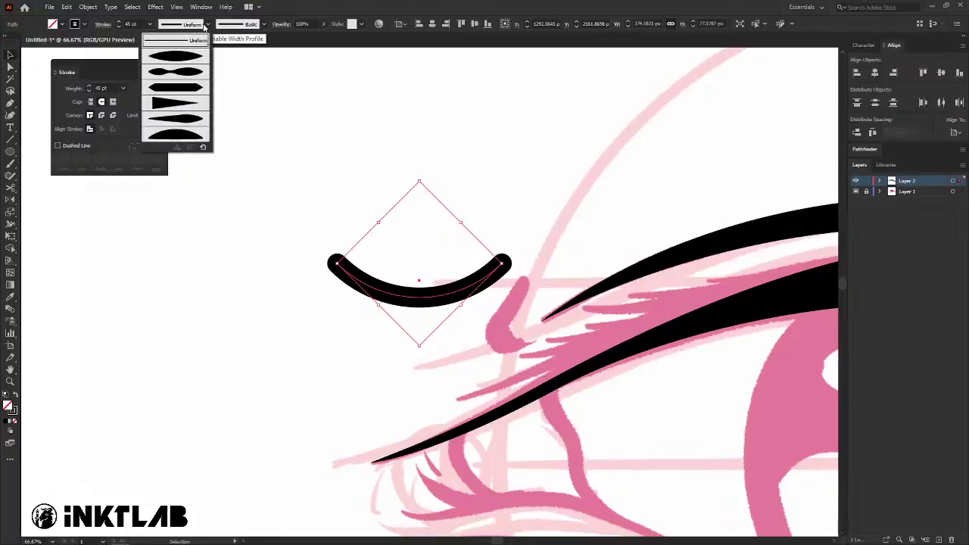
{"action": "left_click", "coordinate": [204, 25]}
{"action": "left_click", "coordinate": [204, 25]}
{"action": "left_click", "coordinate": [204, 25]}
{"action": "left_click", "coordinate": [204, 25]}
{"action": "left_click", "coordinate": [205, 25]}
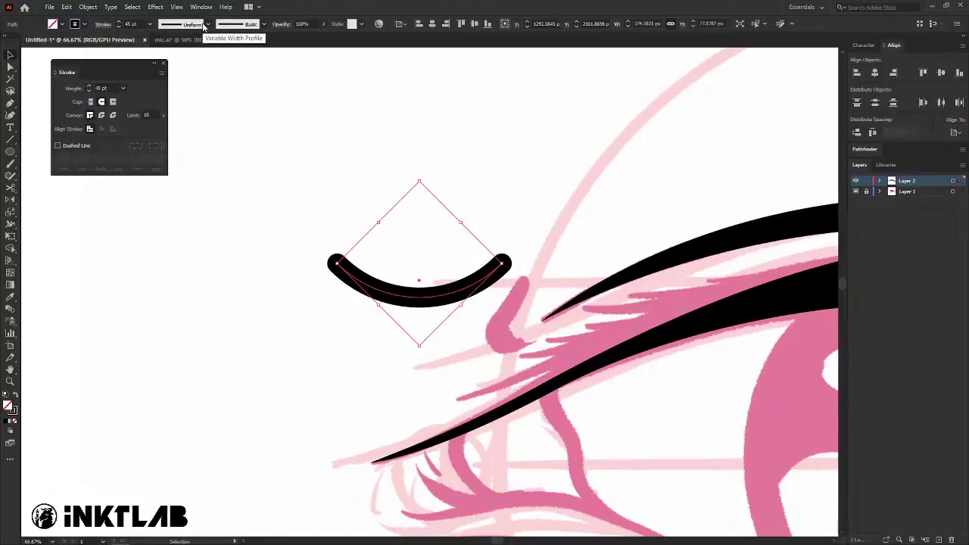
{"action": "left_click", "coordinate": [204, 25]}
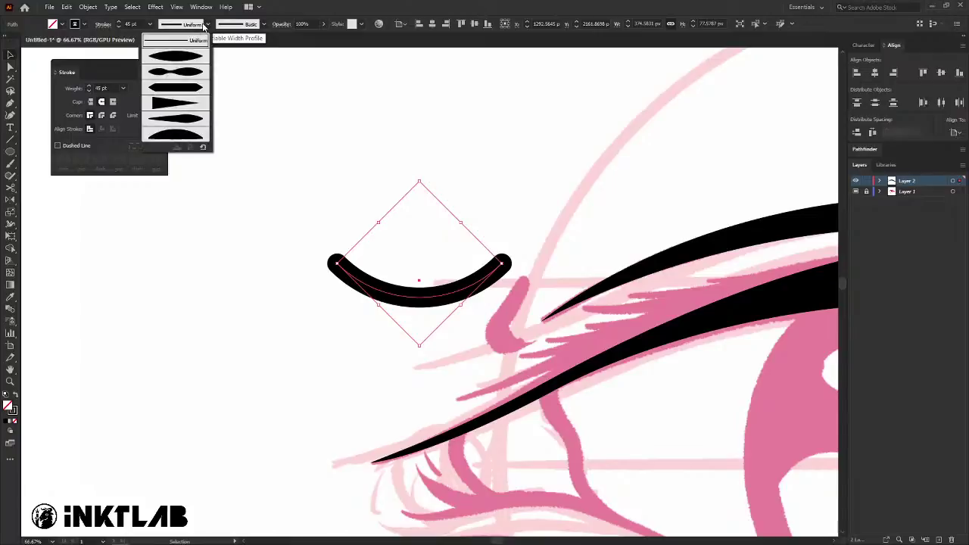
{"action": "left_click", "coordinate": [170, 107]}
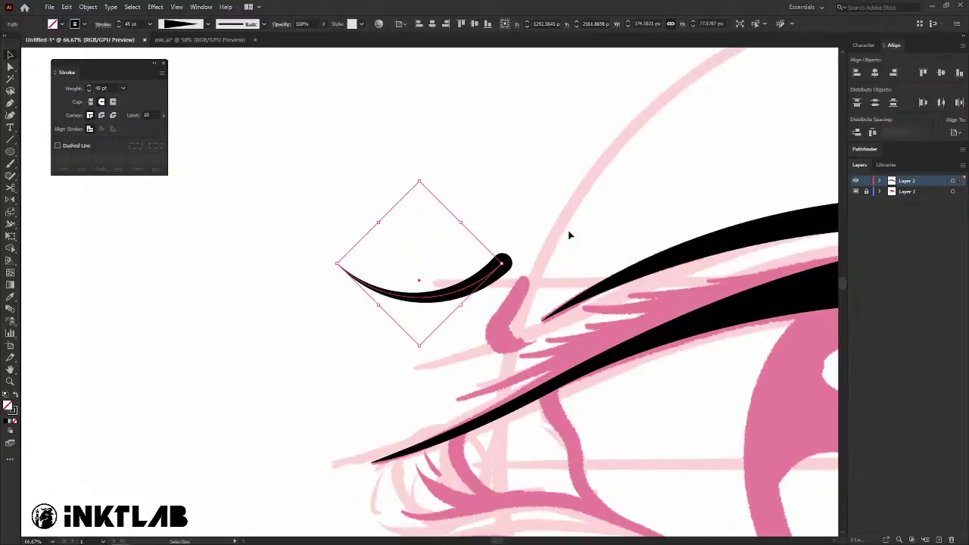
{"action": "left_click_drag", "start_coordinate": [548, 219], "coordinate": [430, 219]}
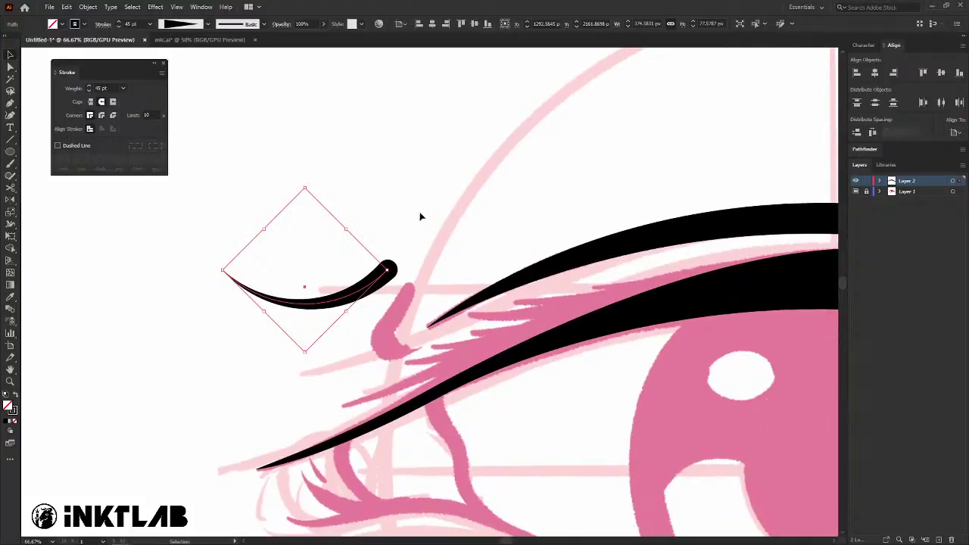
{"action": "mouse_move", "coordinate": [316, 299]}
{"action": "left_mouse_down"}
{"action": "mouse_move", "coordinate": [538, 330]}
{"action": "mouse_move", "coordinate": [705, 305]}
{"action": "left_mouse_up"}
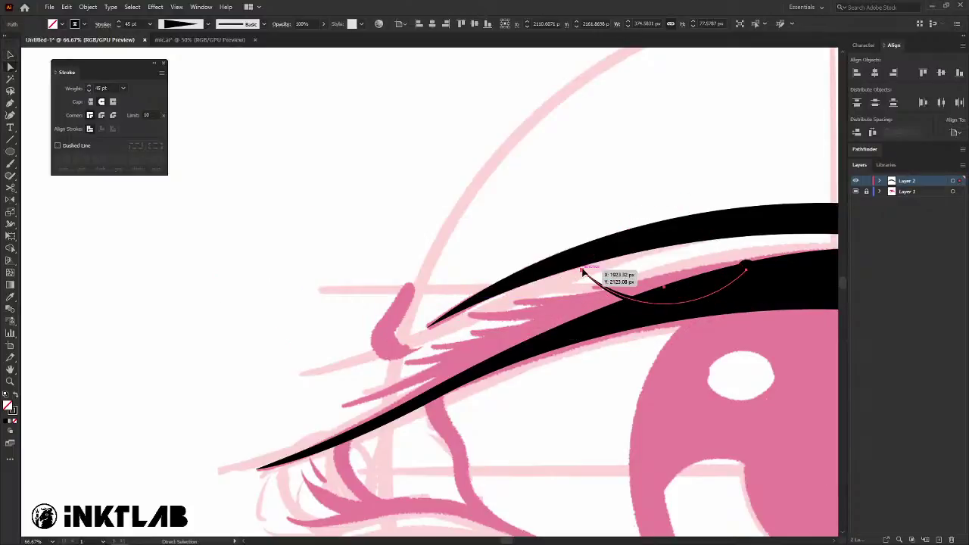
Reshape the tapered lash curve by adjusting its left anchor and handles.
{"action": "left_click", "coordinate": [582, 271]}
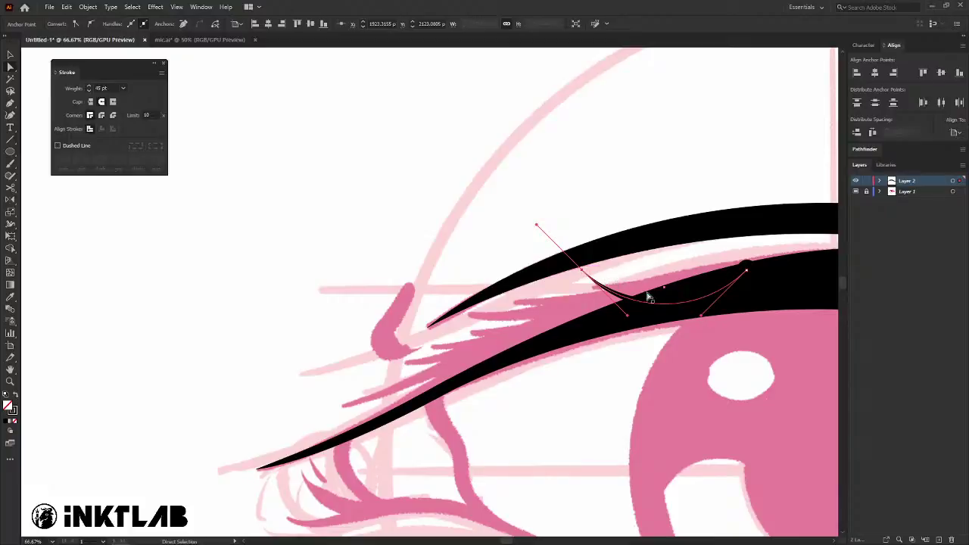
{"action": "left_click_drag", "start_coordinate": [701, 315], "coordinate": [683, 303]}
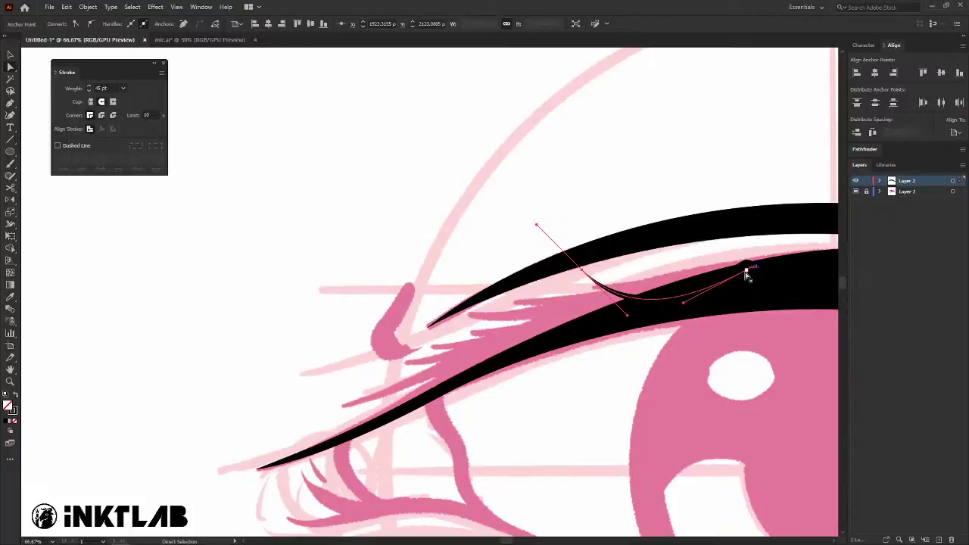
{"action": "left_click_drag", "start_coordinate": [746, 270], "coordinate": [745, 278]}
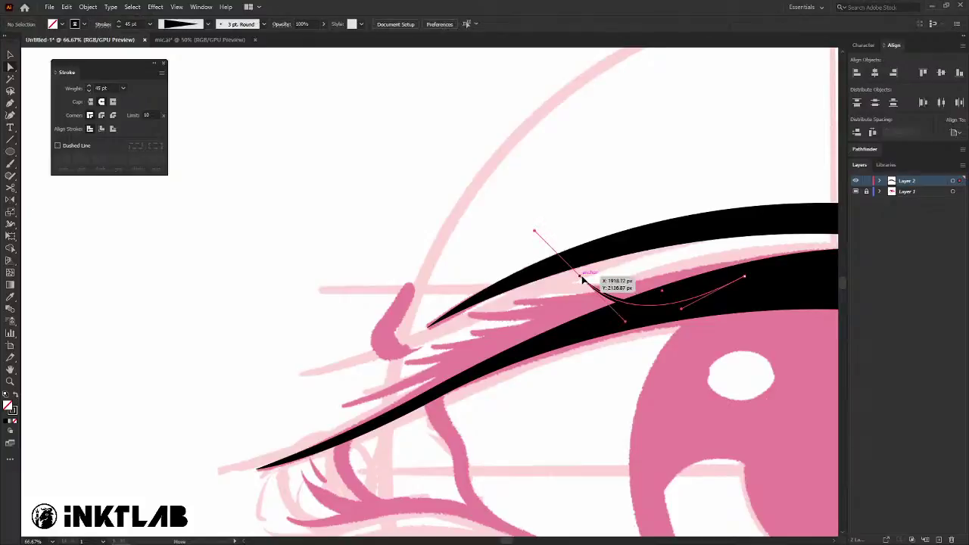
{"action": "mouse_move", "coordinate": [579, 280]}
{"action": "left_mouse_down"}
{"action": "mouse_move", "coordinate": [636, 333]}
{"action": "mouse_move", "coordinate": [646, 309]}
{"action": "mouse_move", "coordinate": [689, 299]}
{"action": "left_mouse_up"}
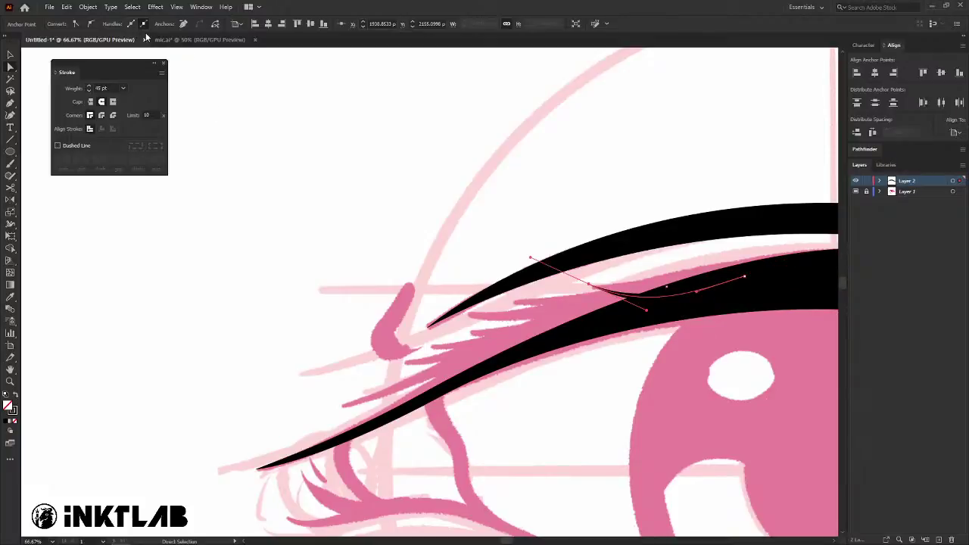
Thicken the lash stroke to 78 pt and rotate it clockwise into an upward flick.
{"action": "key", "text": "v"}
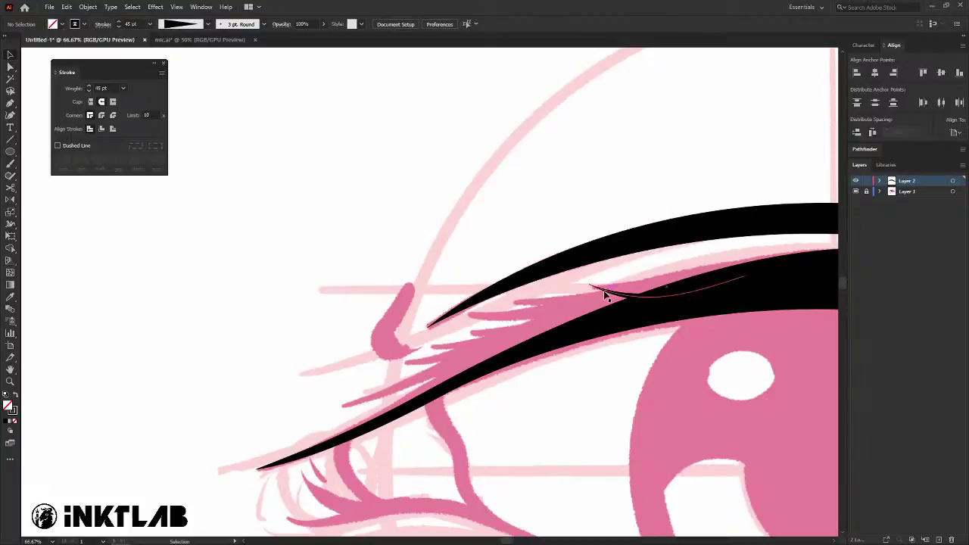
{"action": "left_click", "coordinate": [118, 22]}
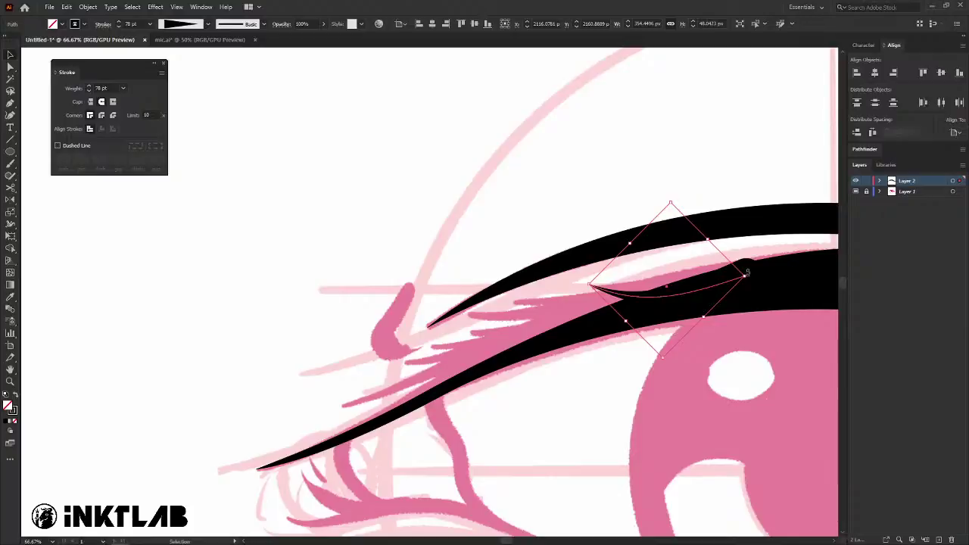
{"action": "mouse_move", "coordinate": [748, 273]}
{"action": "left_mouse_down"}
{"action": "mouse_move", "coordinate": [723, 293]}
{"action": "mouse_move", "coordinate": [704, 290]}
{"action": "left_mouse_up"}
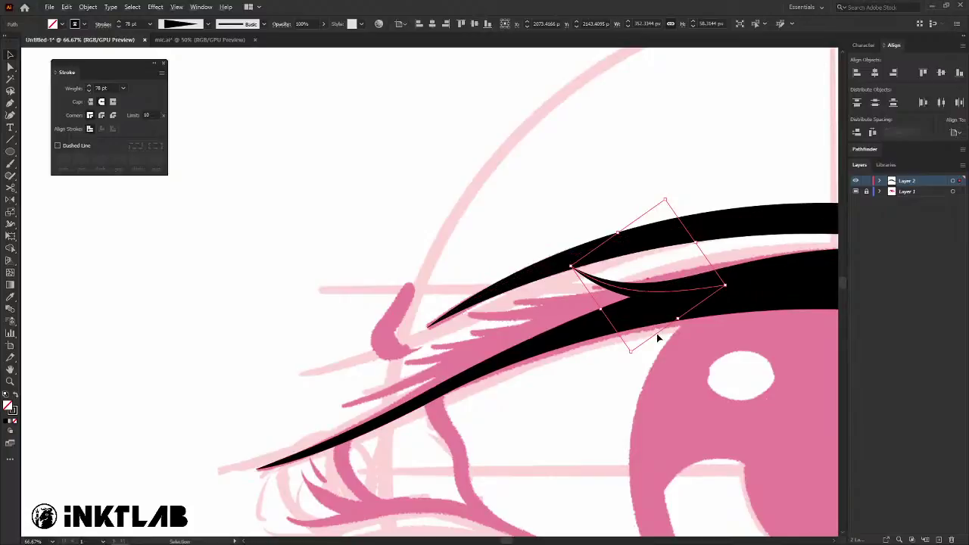
Duplicate the lash and place the copy beside the original at the inner eye.
{"action": "left_click_drag", "start_coordinate": [621, 290], "coordinate": [575, 314]}
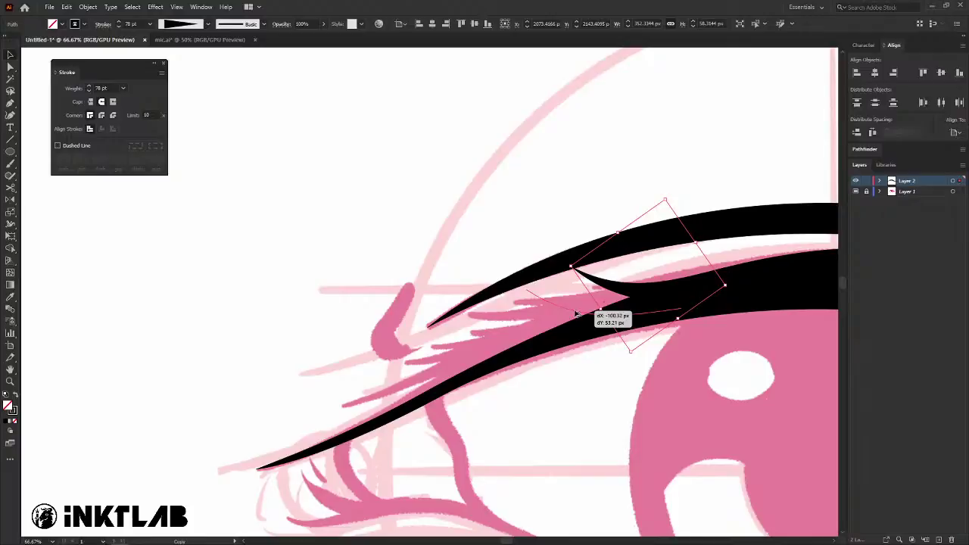
{"action": "left_click_drag", "start_coordinate": [575, 314], "coordinate": [546, 324]}
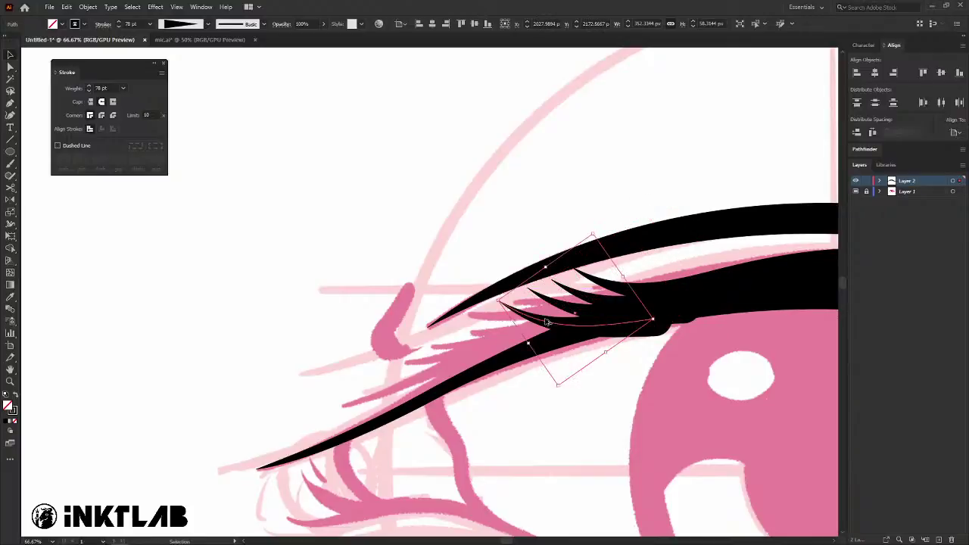
{"action": "scroll", "coordinate": [664, 319], "scroll_direction": "down", "scroll_amount": 3}
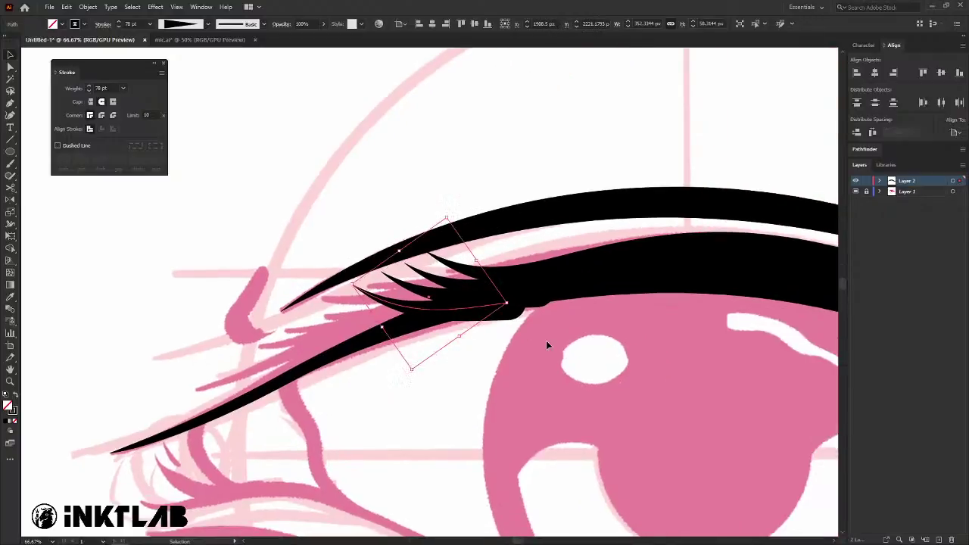
{"action": "key", "text": "ctrl+shift+a"}
{"action": "scroll", "coordinate": [559, 321], "scroll_direction": "up", "scroll_amount": 3}
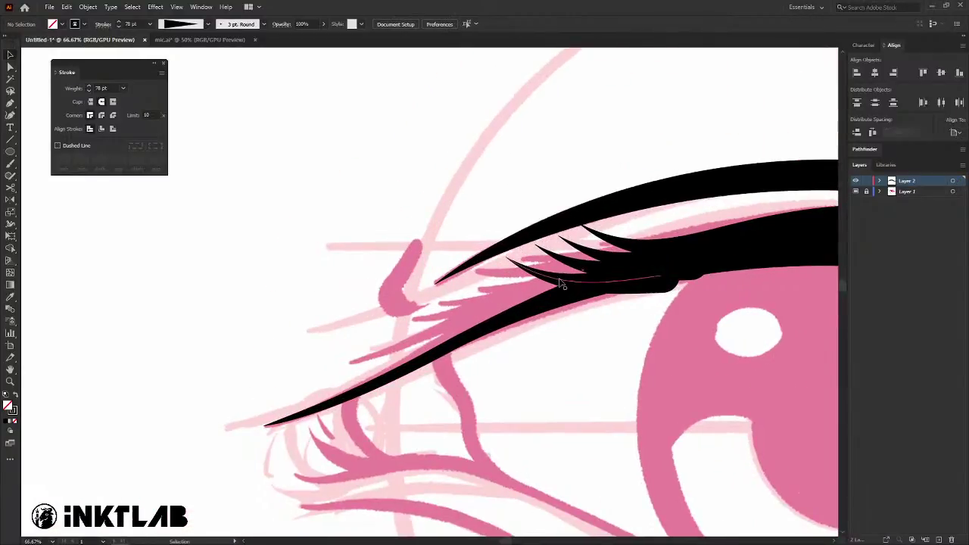
{"action": "left_click", "coordinate": [565, 282]}
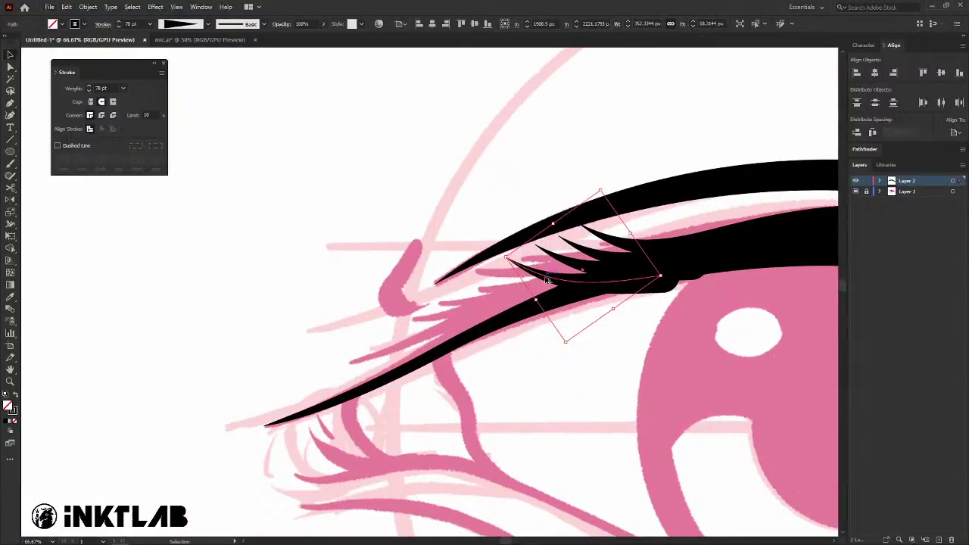
{"action": "left_click_drag", "start_coordinate": [550, 280], "coordinate": [506, 284]}
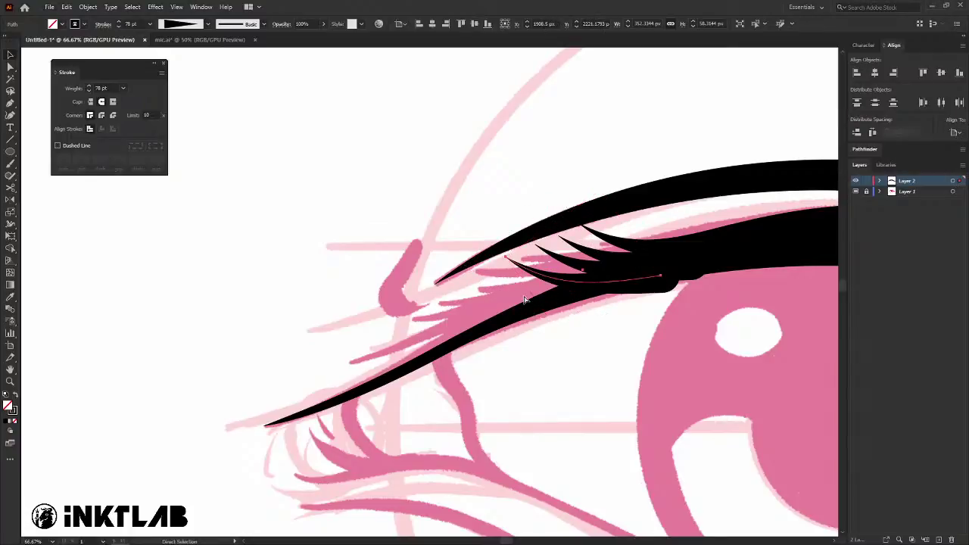
Paste another lash copy into the cluster and nudge it down-left with arrow keys.
{"action": "key", "text": "ctrl+v"}
{"action": "left_click_drag", "start_coordinate": [485, 311], "coordinate": [634, 289]}
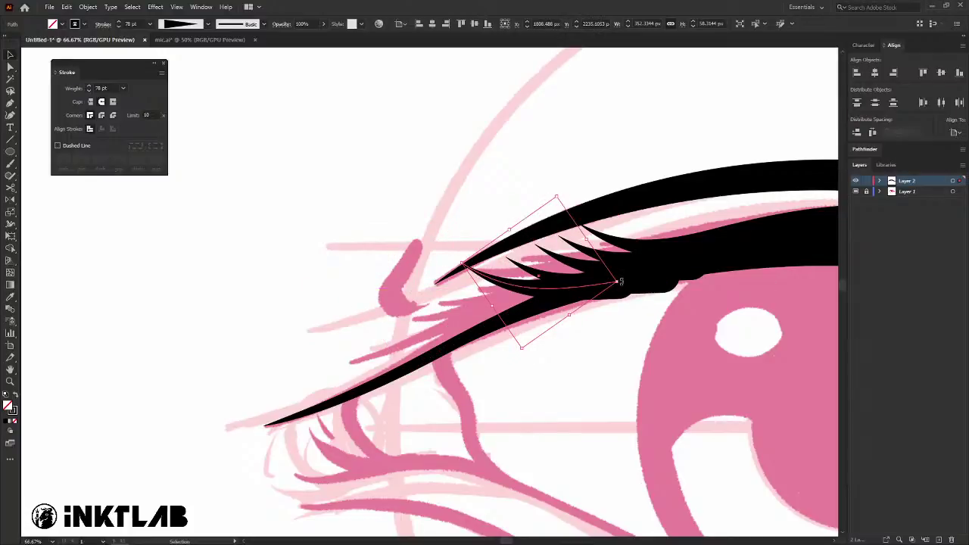
{"action": "mouse_move", "coordinate": [576, 291]}
{"action": "left_mouse_down"}
{"action": "mouse_move", "coordinate": [620, 286]}
{"action": "mouse_move", "coordinate": [494, 319]}
{"action": "left_mouse_up"}
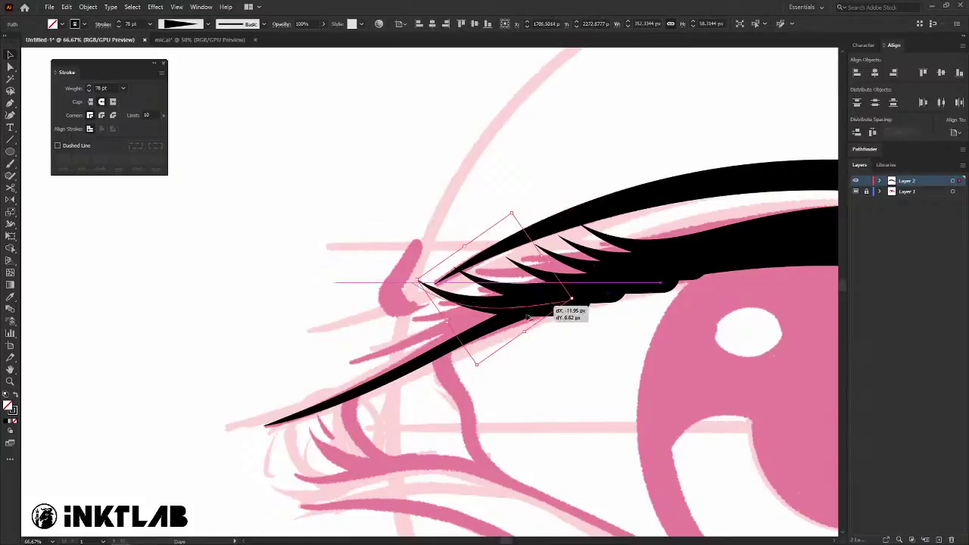
{"action": "left_click_drag", "start_coordinate": [494, 319], "coordinate": [527, 316]}
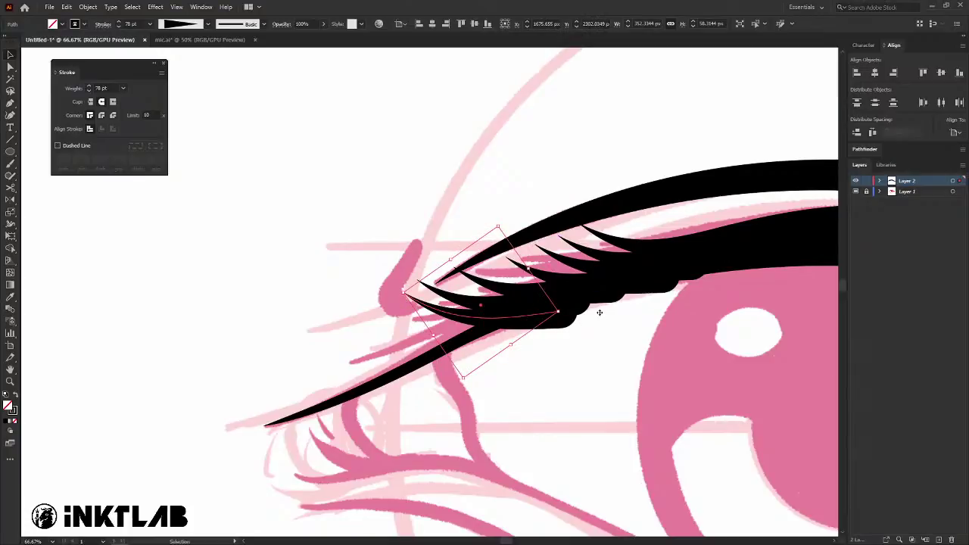
{"action": "key", "text": "a"}
{"action": "key", "text": "shift+Left"}
{"action": "key", "text": "shift+Left"}
{"action": "key", "text": "shift+Left"}
{"action": "key", "text": "shift+Down"}
{"action": "key", "text": "shift+Down"}
{"action": "key", "text": "shift+Down"}
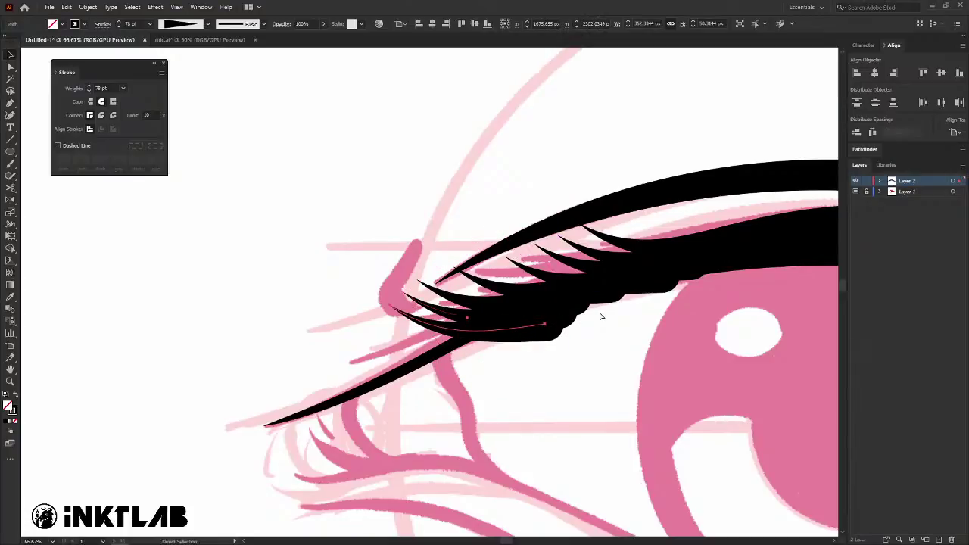
{"action": "key", "text": "shift+Left"}
{"action": "key", "text": "shift+Left"}
{"action": "key", "text": "shift+Left"}
{"action": "key", "text": "shift+Down"}
{"action": "key", "text": "shift+Down"}
{"action": "key", "text": "shift+Down"}
{"action": "key", "text": "shift+Left"}
{"action": "key", "text": "shift+Left"}
{"action": "key", "text": "shift+Left"}
{"action": "key", "text": "shift+Down"}
{"action": "key", "text": "shift+Down"}
{"action": "key", "text": "shift+Down"}
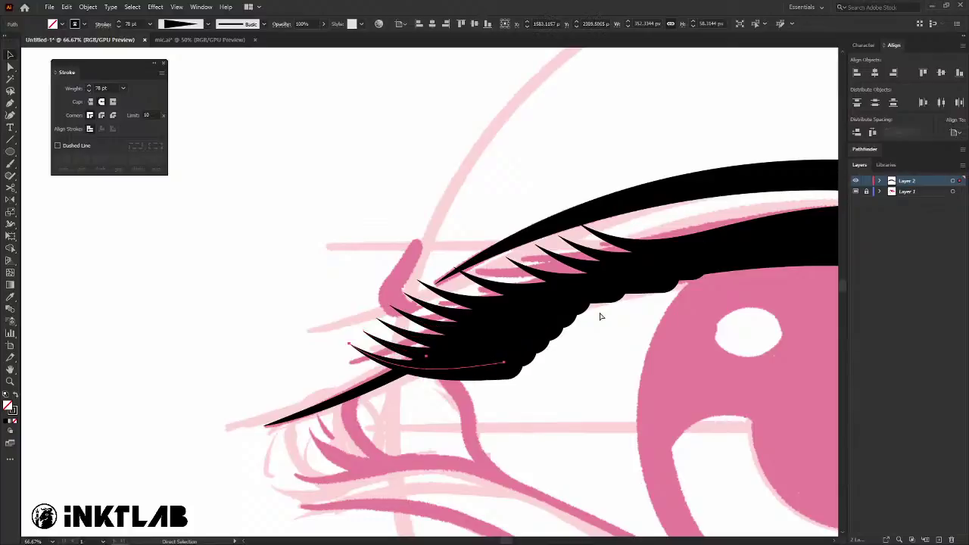
{"action": "key", "text": "v"}
Move and rotate the lower lash copies so they fan outward along the lash band.
{"action": "left_click_drag", "start_coordinate": [452, 371], "coordinate": [430, 363]}
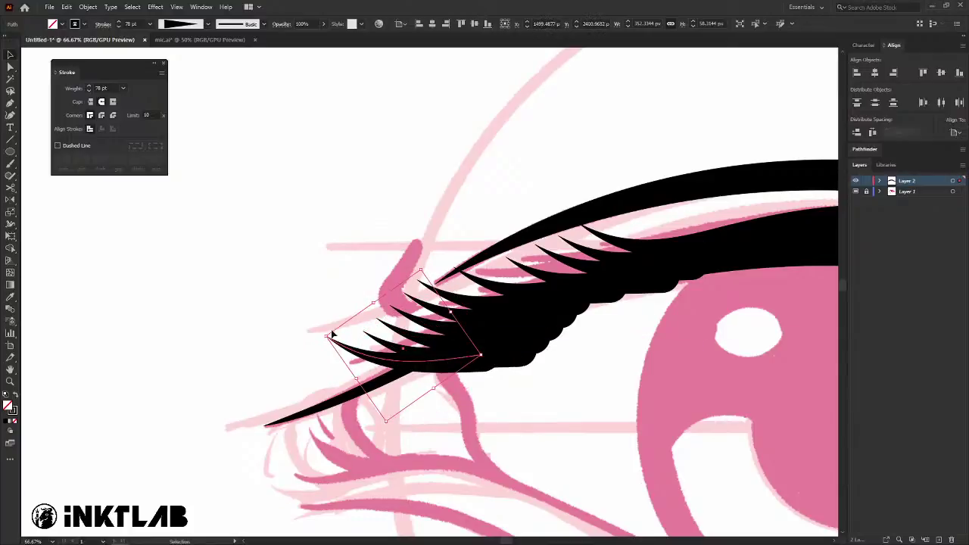
{"action": "left_click_drag", "start_coordinate": [363, 341], "coordinate": [405, 324]}
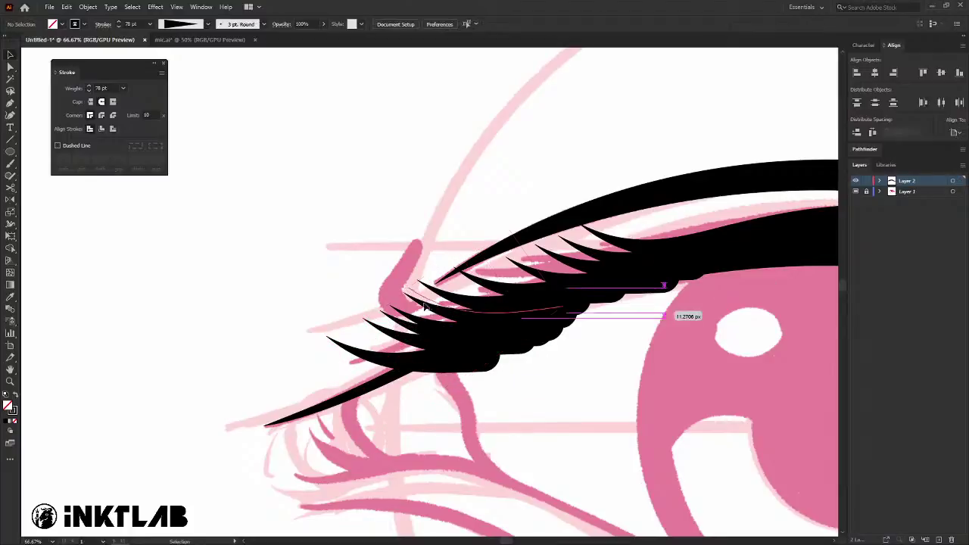
{"action": "left_click_drag", "start_coordinate": [405, 324], "coordinate": [451, 295]}
{"action": "left_click", "coordinate": [339, 344]}
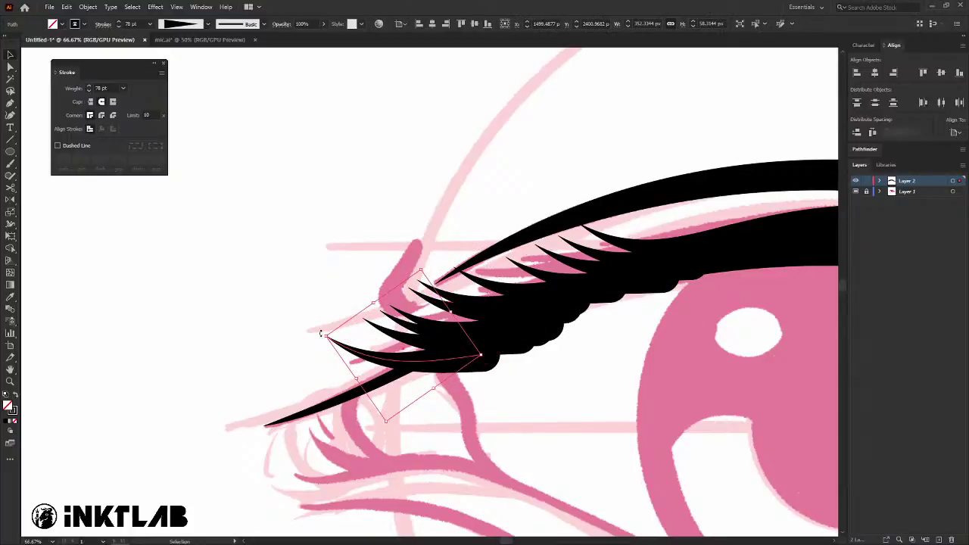
{"action": "left_click_drag", "start_coordinate": [346, 355], "coordinate": [383, 337]}
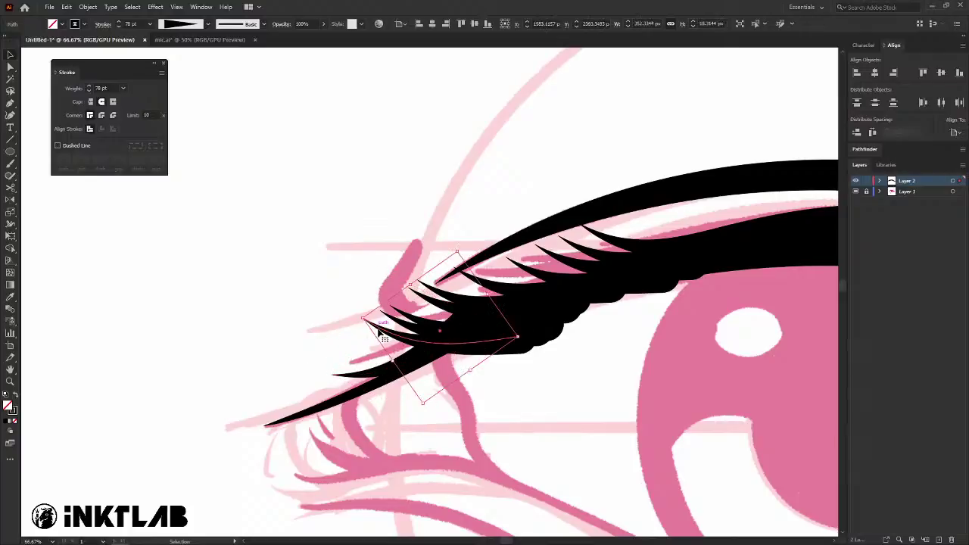
{"action": "mouse_move", "coordinate": [350, 377]}
{"action": "left_mouse_down"}
{"action": "mouse_move", "coordinate": [328, 362]}
{"action": "mouse_move", "coordinate": [359, 313]}
{"action": "mouse_move", "coordinate": [418, 324]}
{"action": "mouse_move", "coordinate": [416, 310]}
{"action": "mouse_move", "coordinate": [397, 305]}
{"action": "mouse_move", "coordinate": [429, 342]}
{"action": "left_mouse_up"}
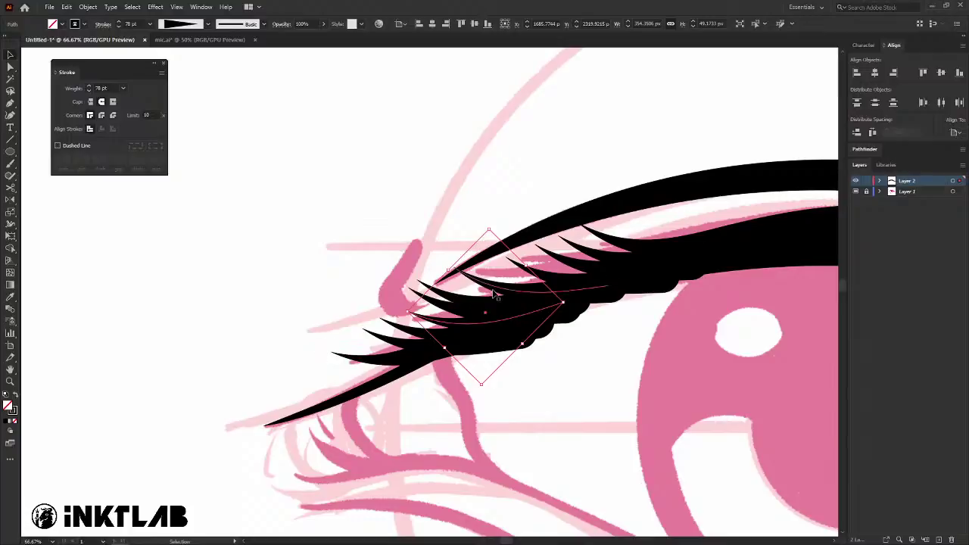
{"action": "key", "text": "ctrl+minus"}
{"action": "key", "text": "ctrl+minus"}
{"action": "left_click", "coordinate": [573, 346]}
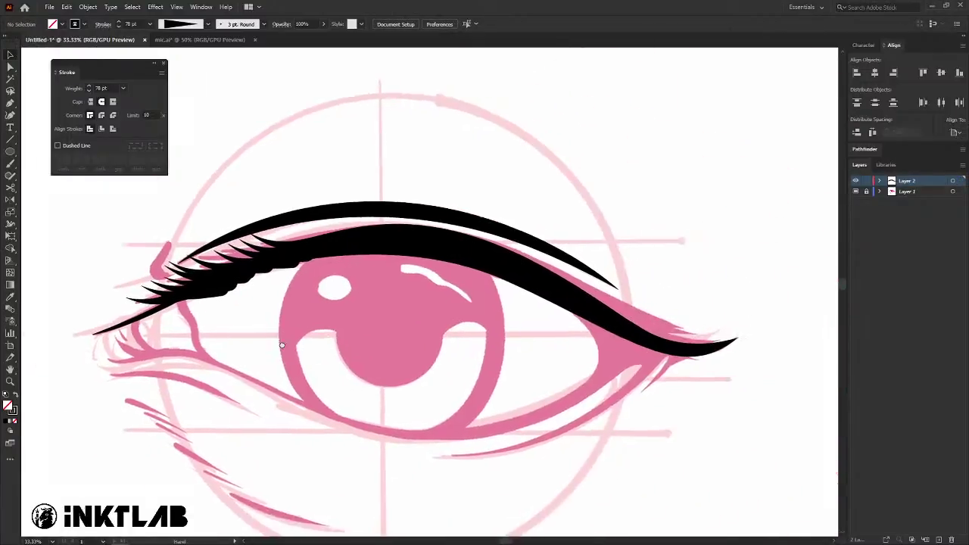
{"action": "key", "text": "ctrl+plus"}
{"action": "key", "text": "ctrl+plus"}
{"action": "scroll", "coordinate": [499, 321], "scroll_direction": "up", "scroll_amount": 1}
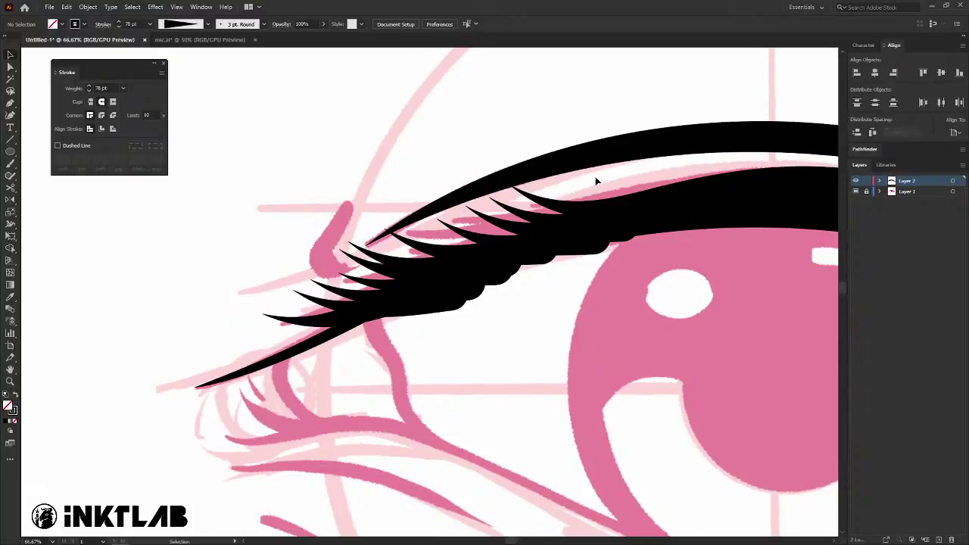
Expand all selected lash strokes into filled shapes and float the Pathfinder panel beside the artwork.
{"action": "left_click_drag", "start_coordinate": [225, 179], "coordinate": [164, 291]}
{"action": "left_click_drag", "start_coordinate": [233, 129], "coordinate": [712, 403]}
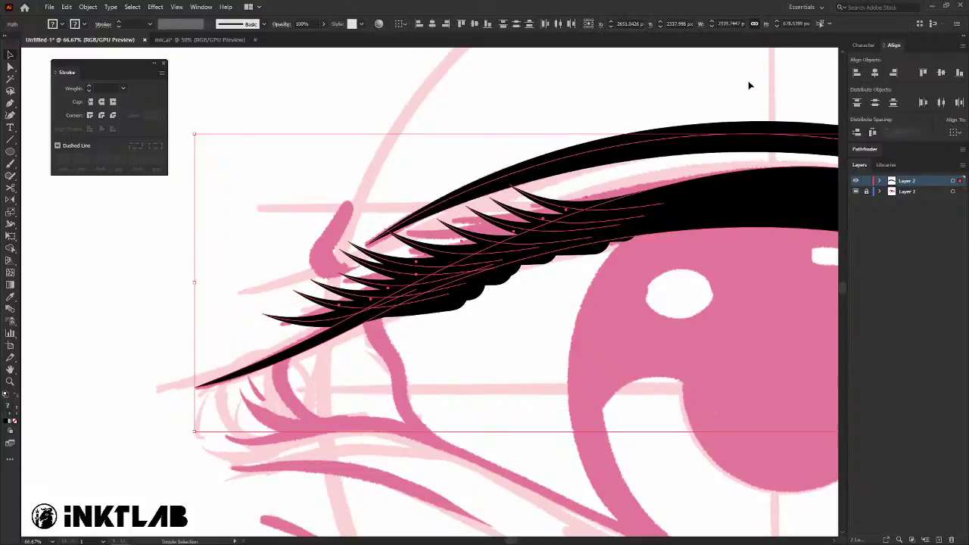
{"action": "mouse_move", "coordinate": [745, 339]}
{"action": "left_mouse_down"}
{"action": "mouse_move", "coordinate": [444, 350]}
{"action": "mouse_move", "coordinate": [676, 347]}
{"action": "left_mouse_up"}
{"action": "left_click", "coordinate": [88, 7]}
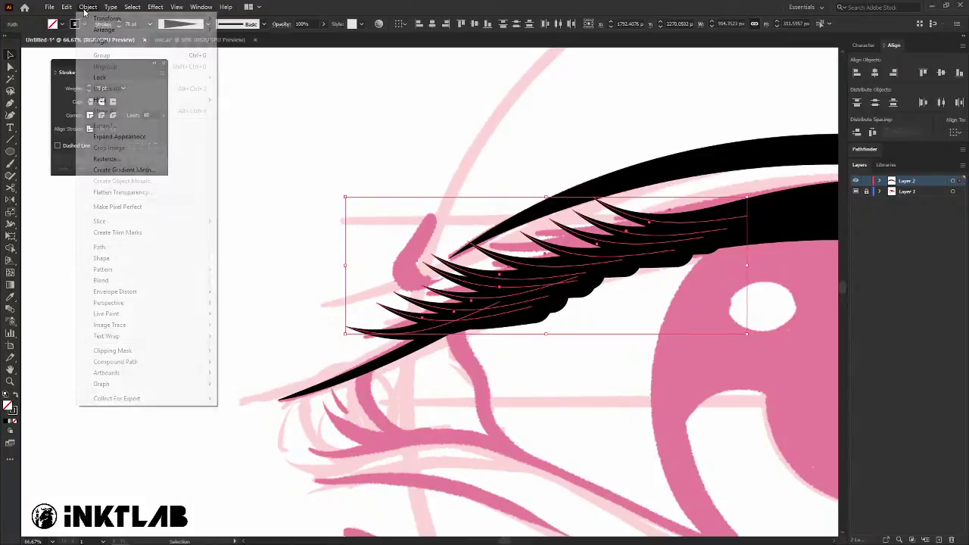
{"action": "left_click", "coordinate": [119, 137]}
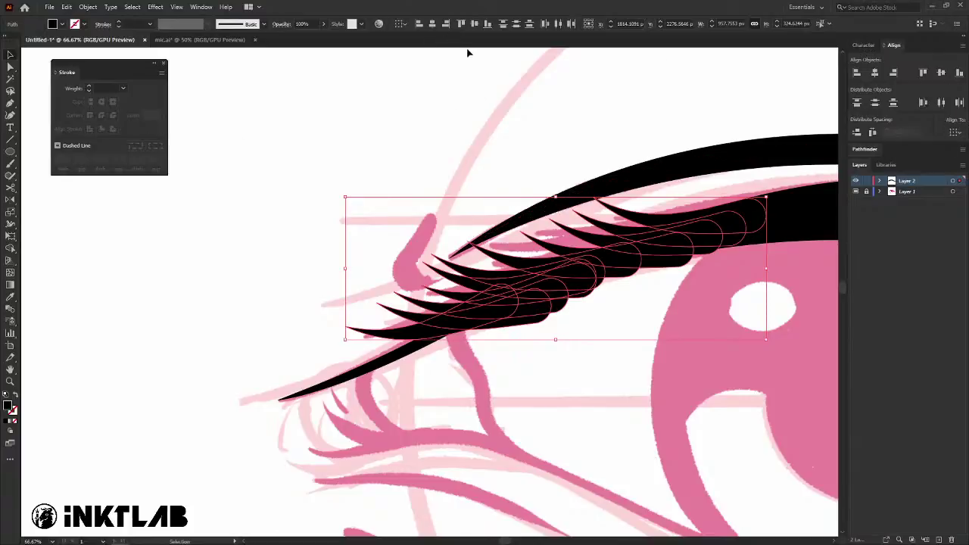
{"action": "mouse_move", "coordinate": [864, 149]}
{"action": "left_mouse_down"}
{"action": "mouse_move", "coordinate": [36, 199]}
{"action": "mouse_move", "coordinate": [72, 177]}
{"action": "left_mouse_up"}
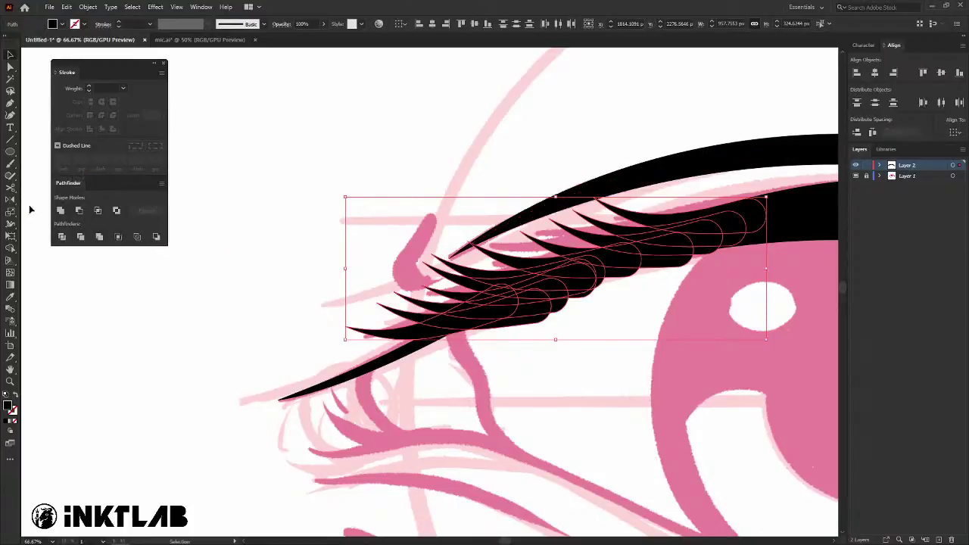
Unite the lash shapes with Pathfinder, then select the black eyeliner path.
{"action": "left_click", "coordinate": [202, 8]}
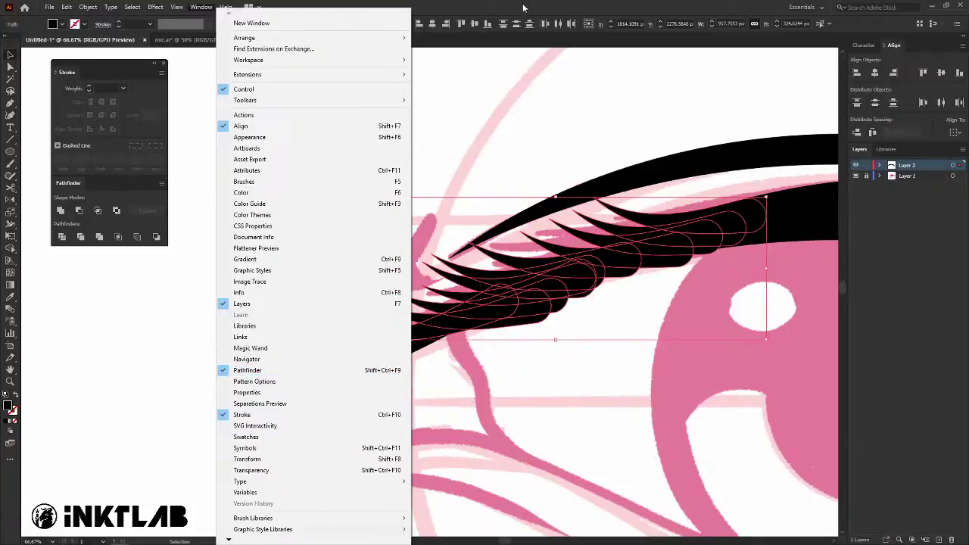
{"action": "left_click", "coordinate": [290, 239]}
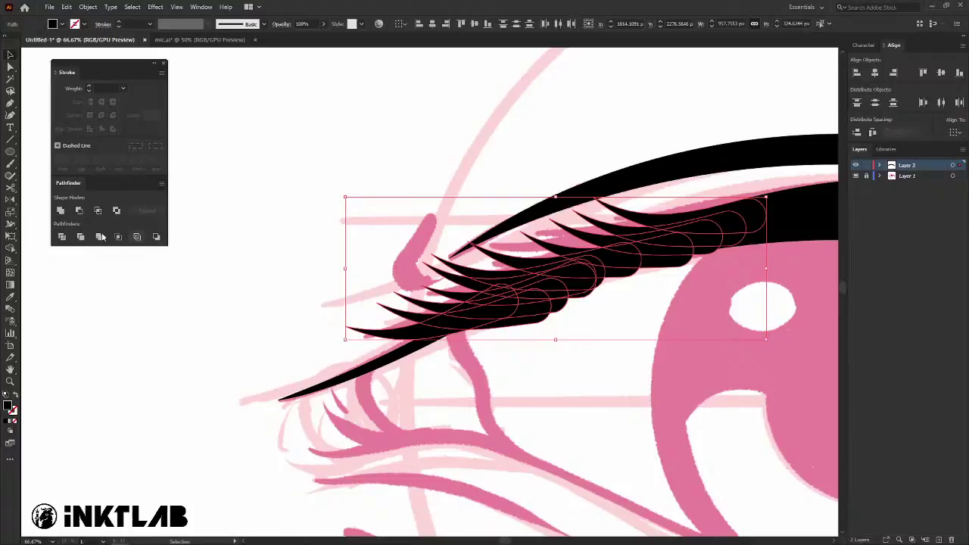
{"action": "left_click", "coordinate": [60, 211]}
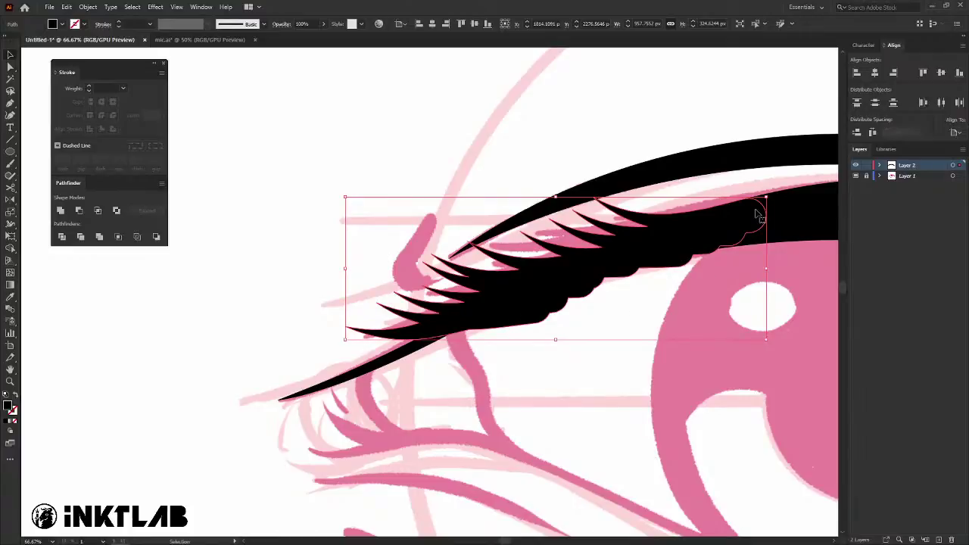
{"action": "mouse_move", "coordinate": [703, 311]}
{"action": "left_mouse_down"}
{"action": "mouse_move", "coordinate": [643, 296]}
{"action": "mouse_move", "coordinate": [638, 310]}
{"action": "left_mouse_up"}
{"action": "left_click", "coordinate": [674, 244]}
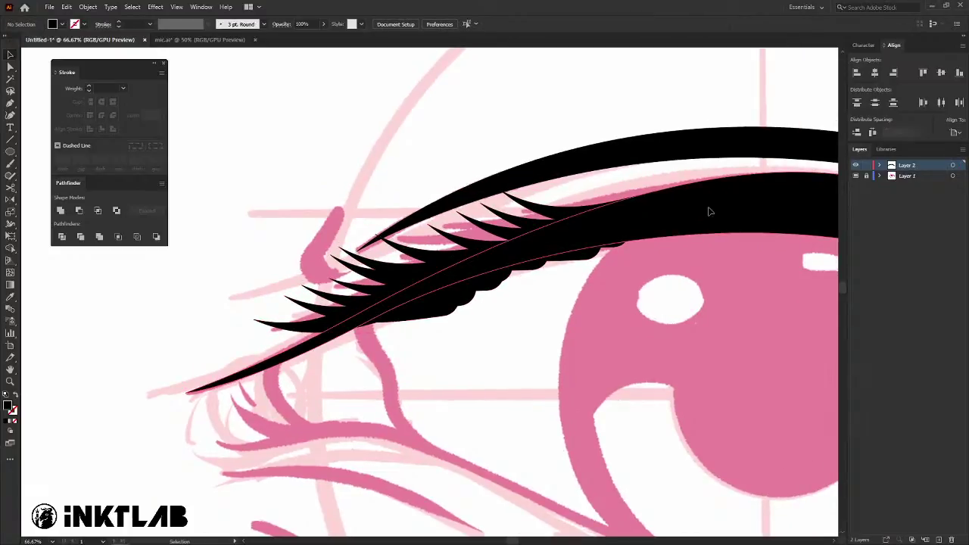
{"action": "left_click", "coordinate": [710, 211]}
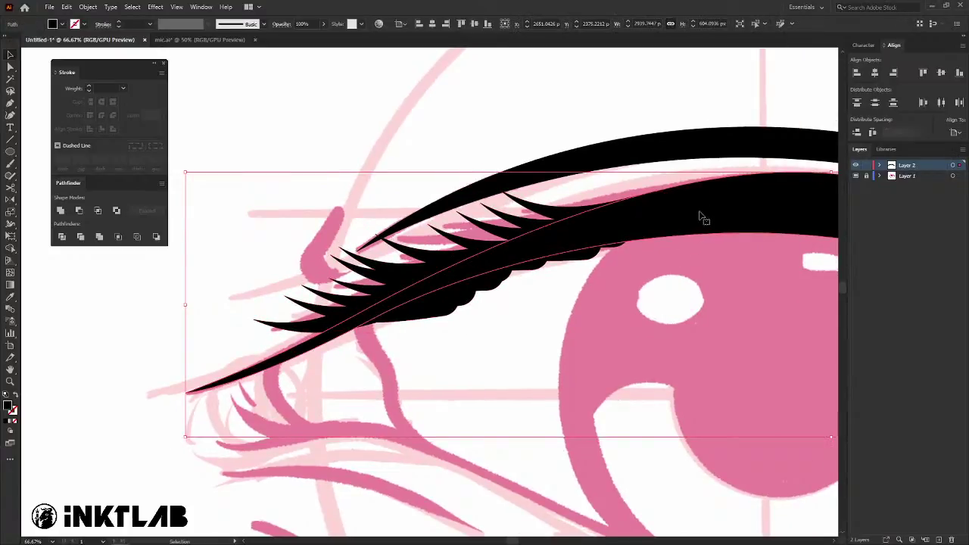
Isolate the black eyeliner path for editing via its context menu.
{"action": "left_click_drag", "start_coordinate": [699, 209], "coordinate": [605, 204]}
{"action": "right_click", "coordinate": [605, 204]}
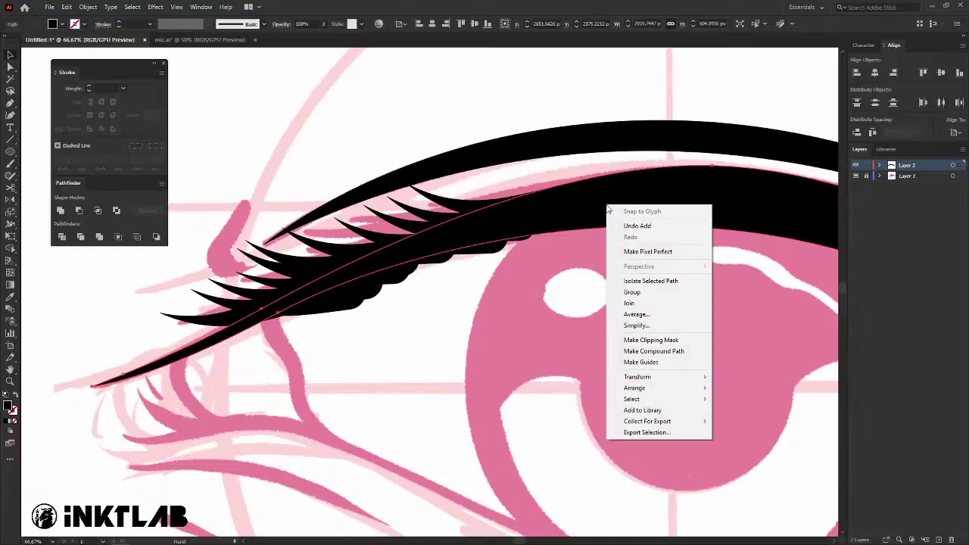
{"action": "left_click", "coordinate": [569, 206]}
{"action": "right_click", "coordinate": [618, 199]}
{"action": "key", "text": "Escape"}
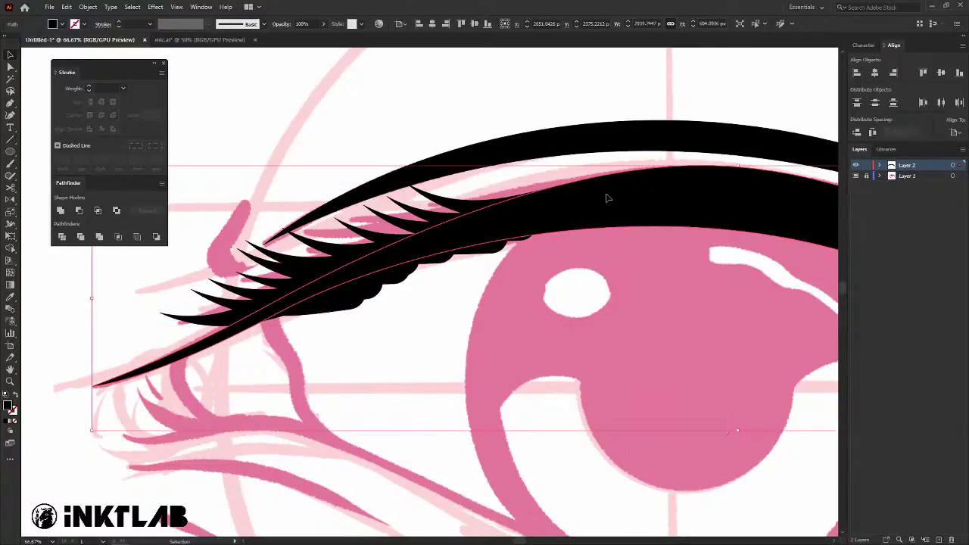
{"action": "mouse_move", "coordinate": [672, 298]}
{"action": "left_mouse_down"}
{"action": "mouse_move", "coordinate": [342, 309]}
{"action": "mouse_move", "coordinate": [227, 250]}
{"action": "mouse_move", "coordinate": [517, 269]}
{"action": "mouse_move", "coordinate": [455, 249]}
{"action": "mouse_move", "coordinate": [616, 217]}
{"action": "left_mouse_up"}
{"action": "key", "text": "ctrl+minus"}
{"action": "scroll", "coordinate": [515, 255], "scroll_direction": "up", "scroll_amount": 2}
{"action": "scroll", "coordinate": [630, 278], "scroll_direction": "down", "scroll_amount": 2}
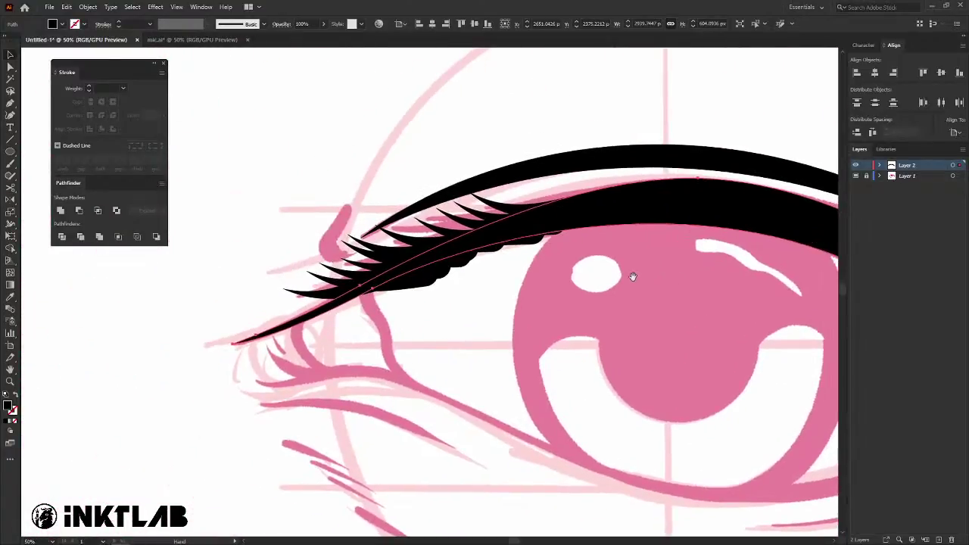
{"action": "right_click", "coordinate": [602, 197]}
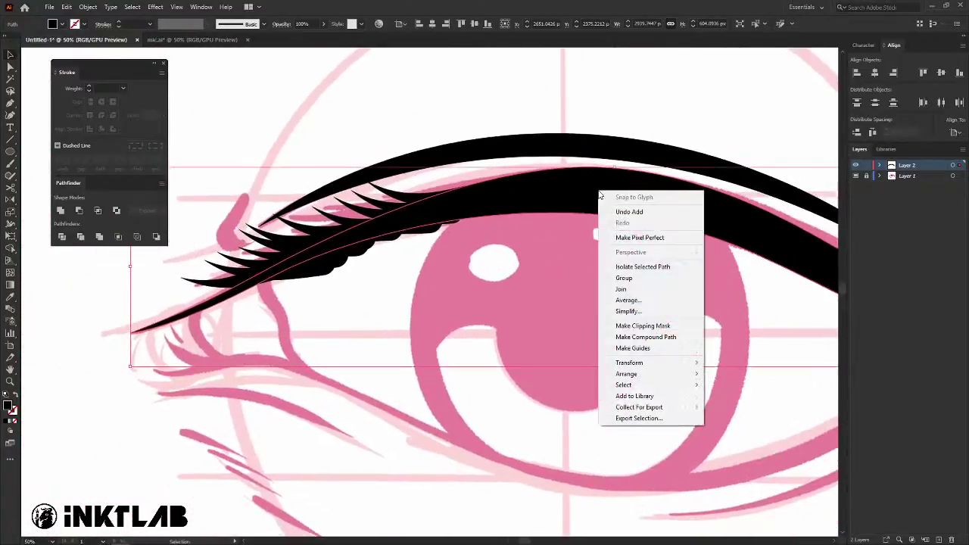
{"action": "left_click", "coordinate": [661, 268]}
{"action": "scroll", "coordinate": [590, 262], "scroll_direction": "left", "scroll_amount": 1}
{"action": "scroll", "coordinate": [591, 262], "scroll_direction": "up", "scroll_amount": 1}
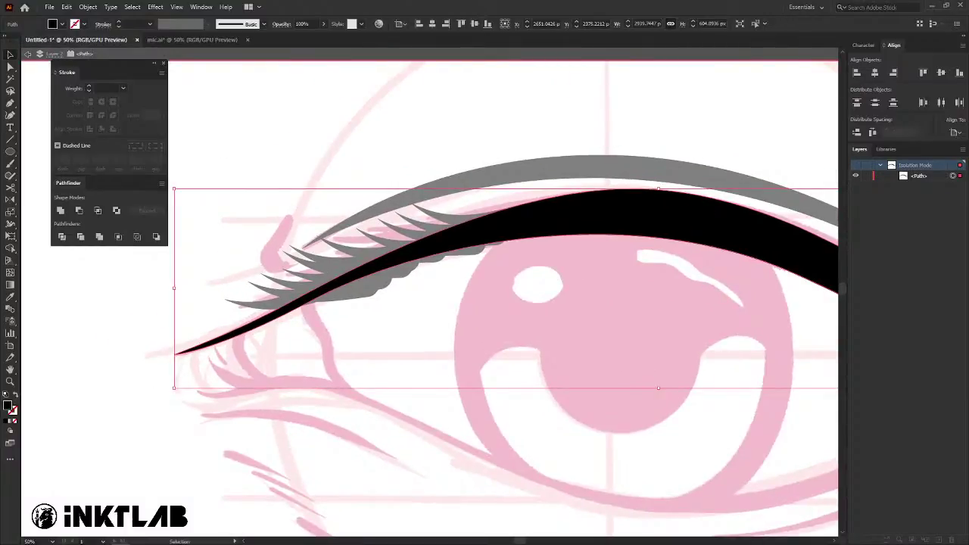
Nudge the eyeliner's lower-left tip anchor into a fine taper, then exit isolation mode.
{"action": "left_click", "coordinate": [11, 67]}
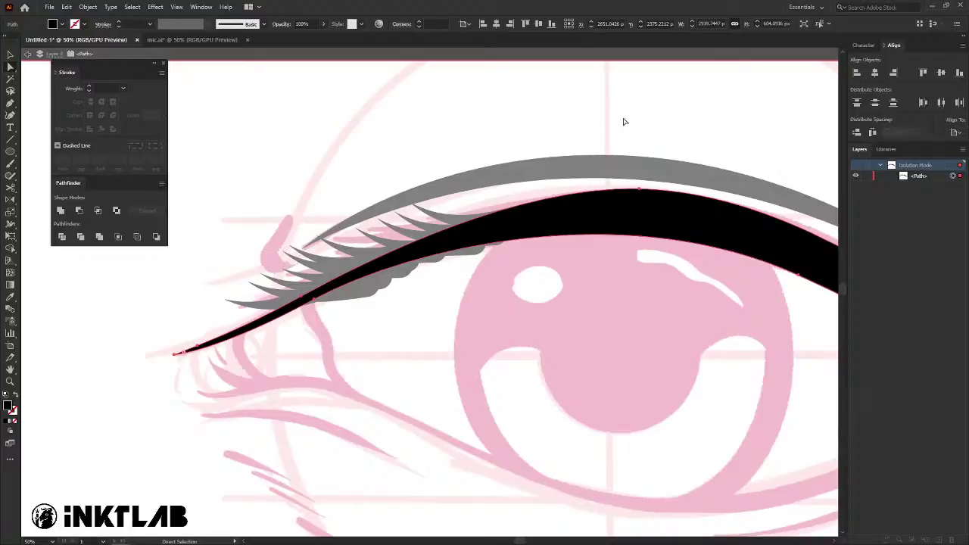
{"action": "left_click", "coordinate": [638, 189]}
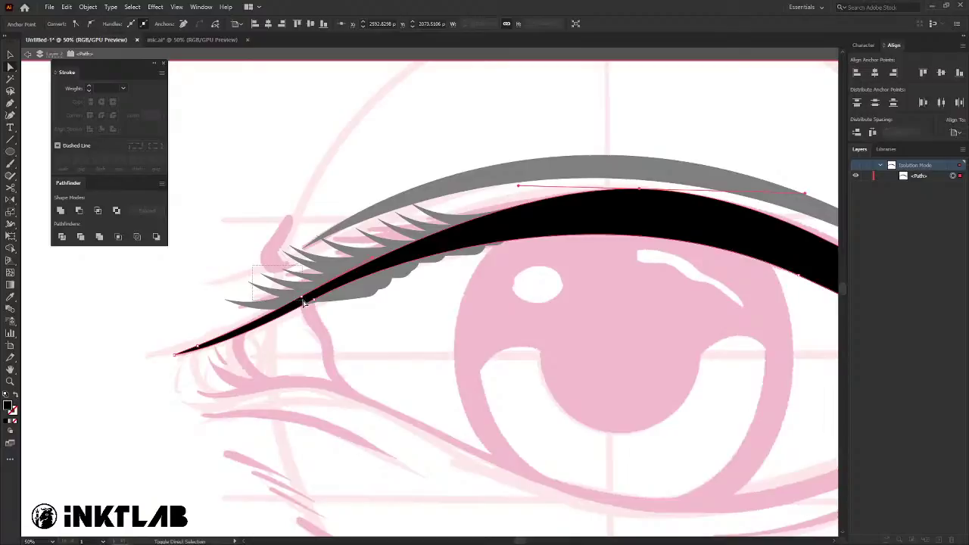
{"action": "left_click", "coordinate": [201, 346]}
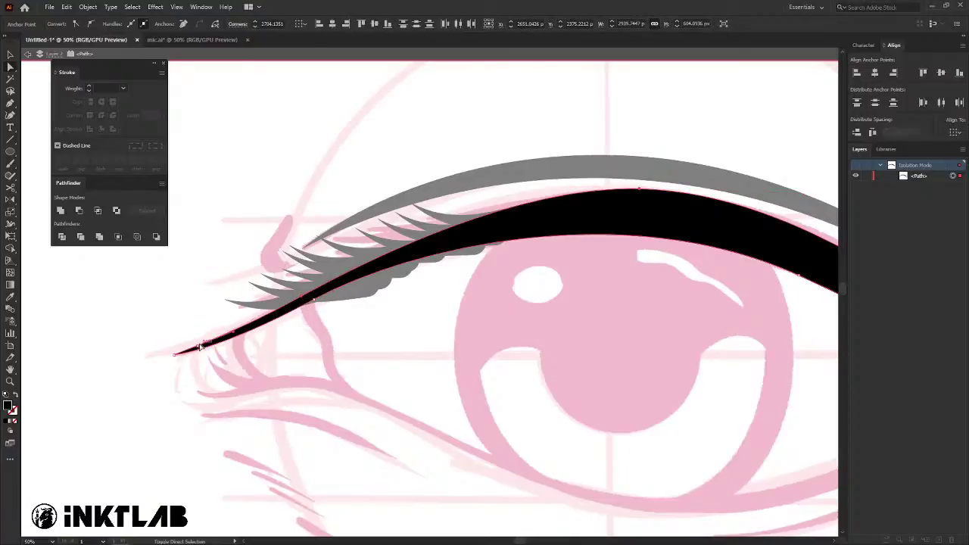
{"action": "left_click_drag", "start_coordinate": [201, 346], "coordinate": [197, 345]}
{"action": "left_click", "coordinate": [639, 189]}
{"action": "left_click_drag", "start_coordinate": [288, 226], "coordinate": [306, 301]}
{"action": "left_click", "coordinate": [278, 220]}
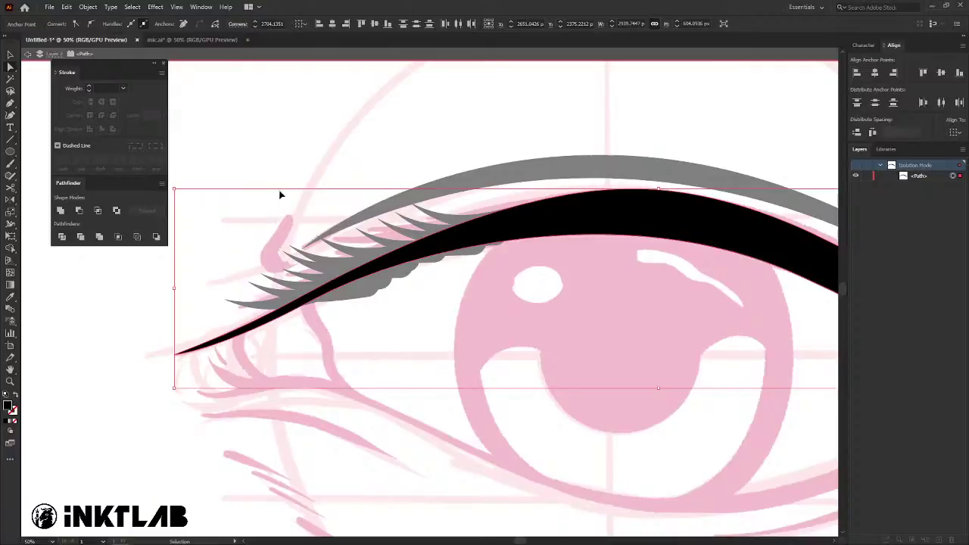
{"action": "left_click", "coordinate": [280, 194]}
{"action": "double_click", "coordinate": [279, 189]}
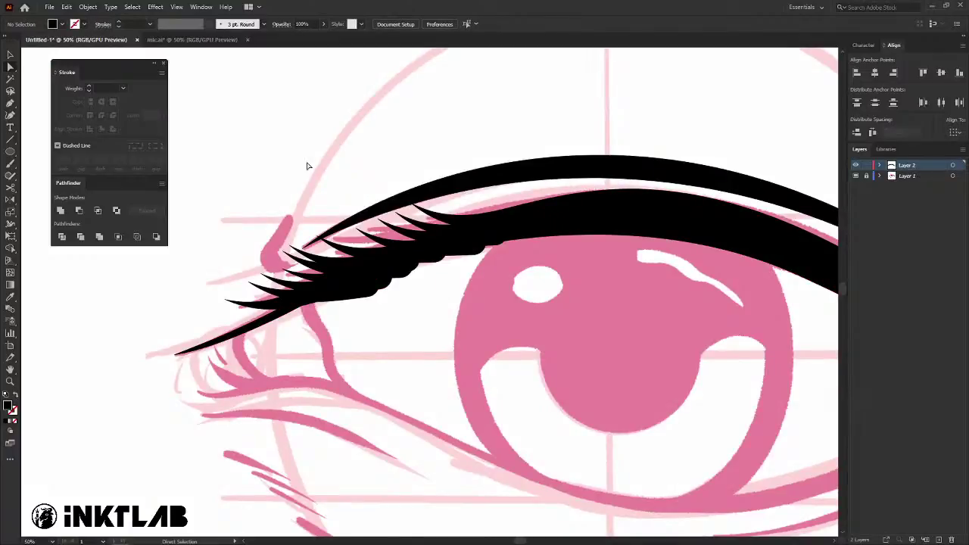
Place an unfilled outline copy of the eyeliner in front and select it with the lash shape.
{"action": "key", "text": "v"}
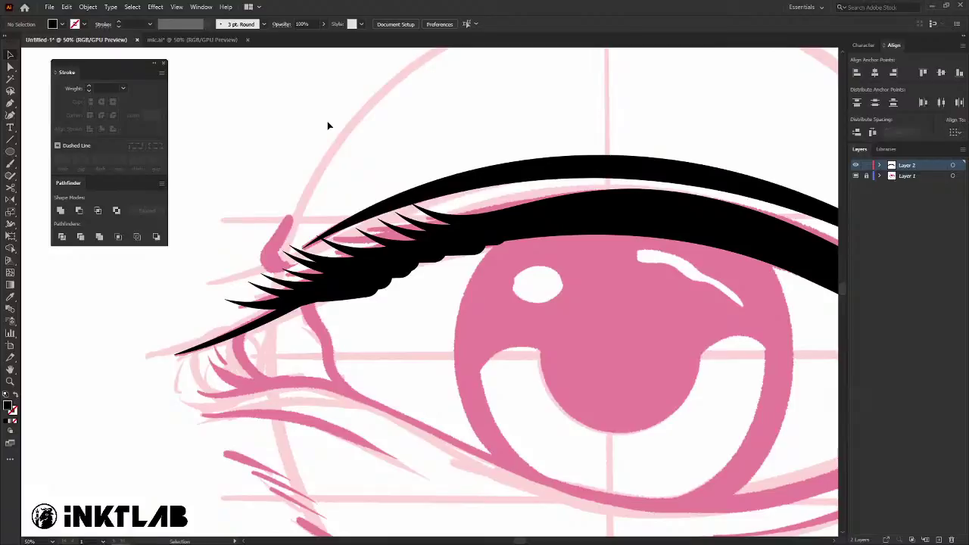
{"action": "key", "text": "ctrl+z"}
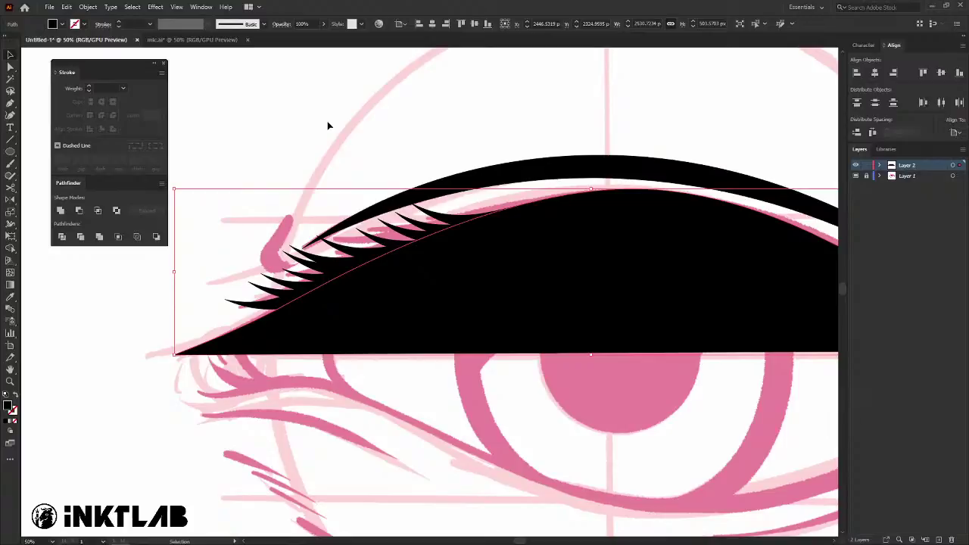
{"action": "key", "text": "shift+x"}
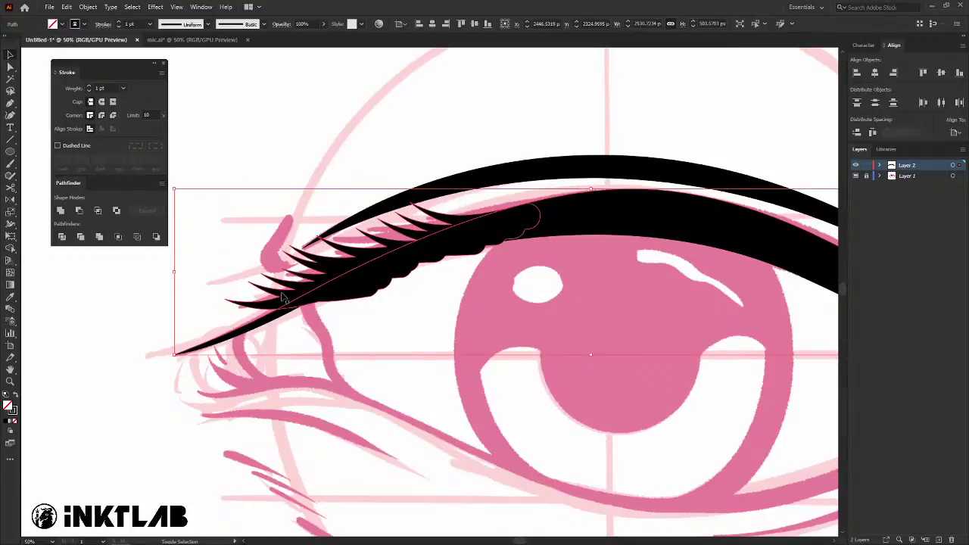
{"action": "left_click", "coordinate": [201, 361]}
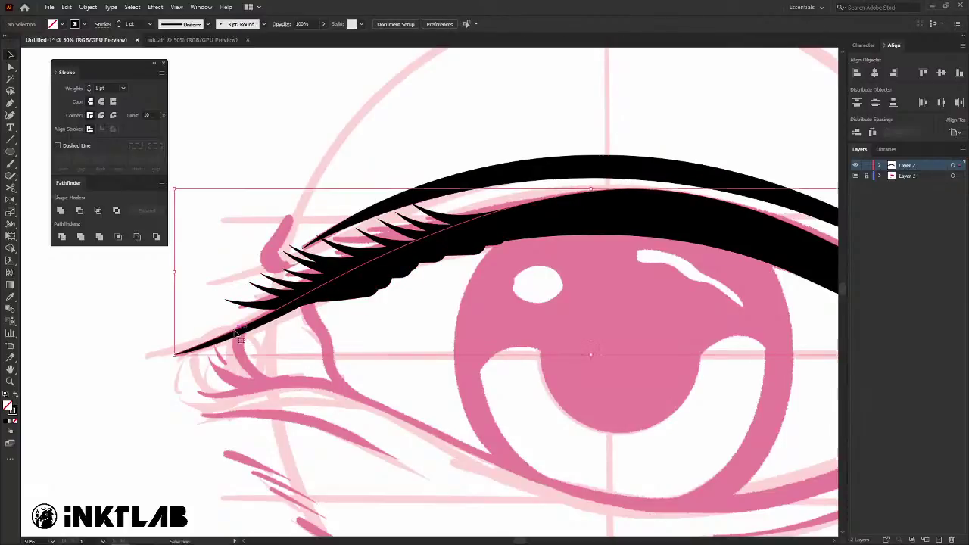
{"action": "left_click", "coordinate": [446, 194]}
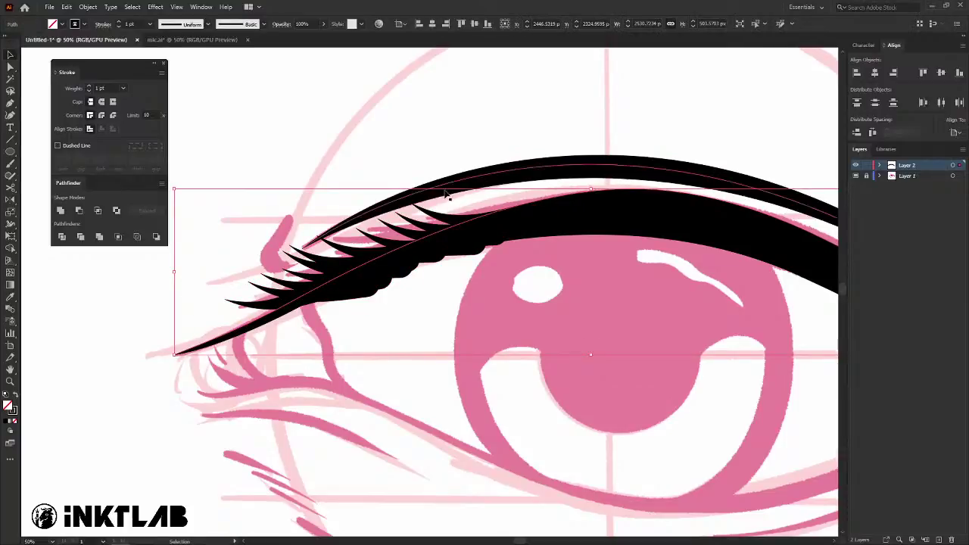
{"action": "left_click", "coordinate": [341, 265], "text": "shift"}
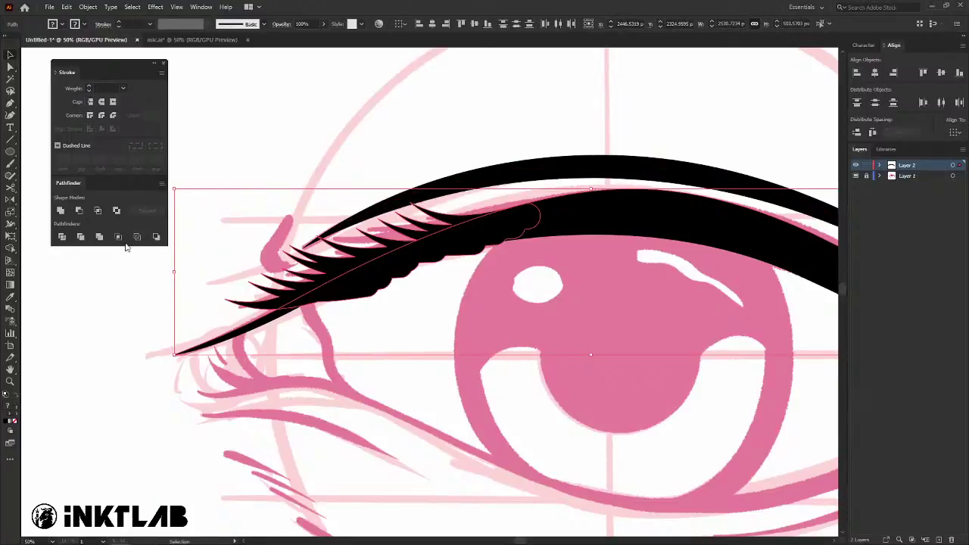
Divide the lash shape along the eyeliner outline, then select the resulting group and right-click it.
{"action": "left_click", "coordinate": [62, 239]}
{"action": "left_click", "coordinate": [210, 277]}
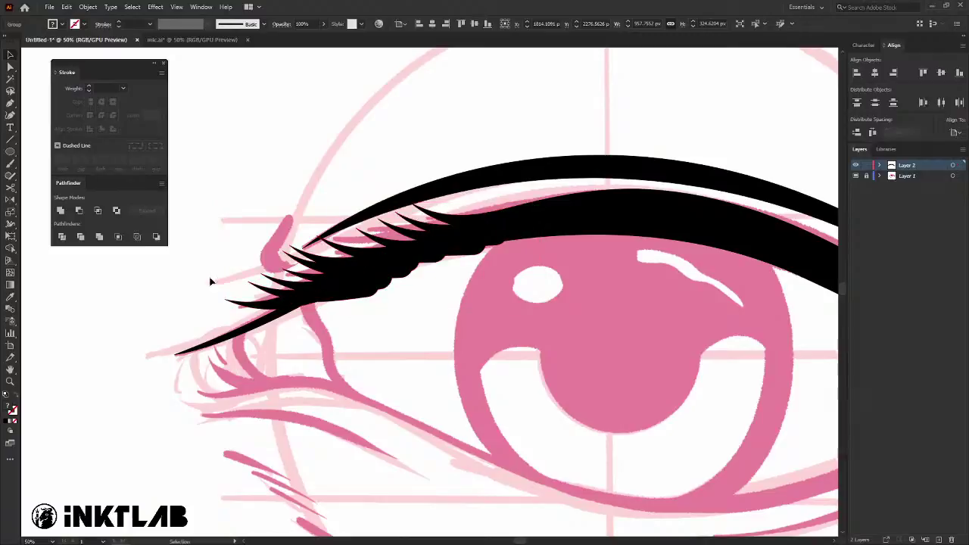
{"action": "left_click", "coordinate": [418, 270]}
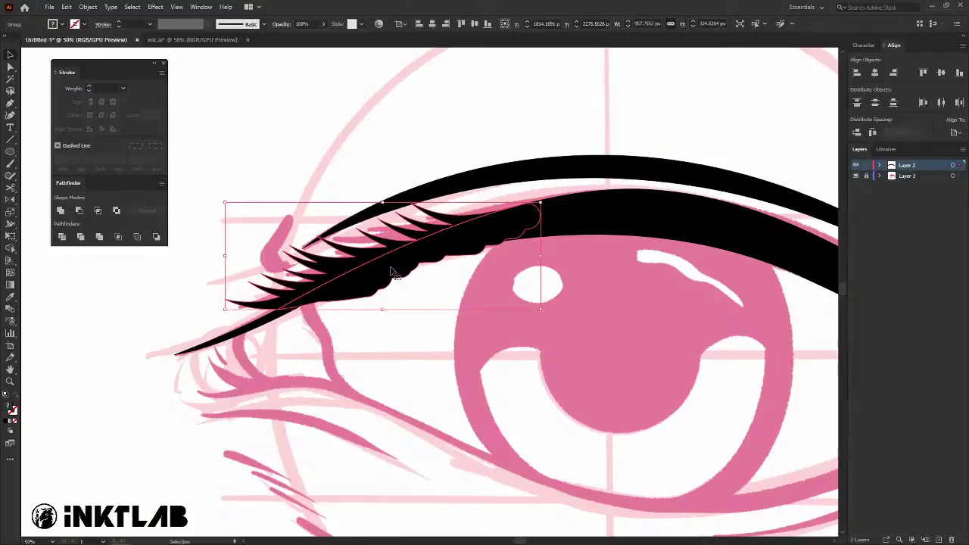
{"action": "left_click", "coordinate": [391, 366]}
{"action": "left_click", "coordinate": [360, 291]}
{"action": "right_click", "coordinate": [372, 288]}
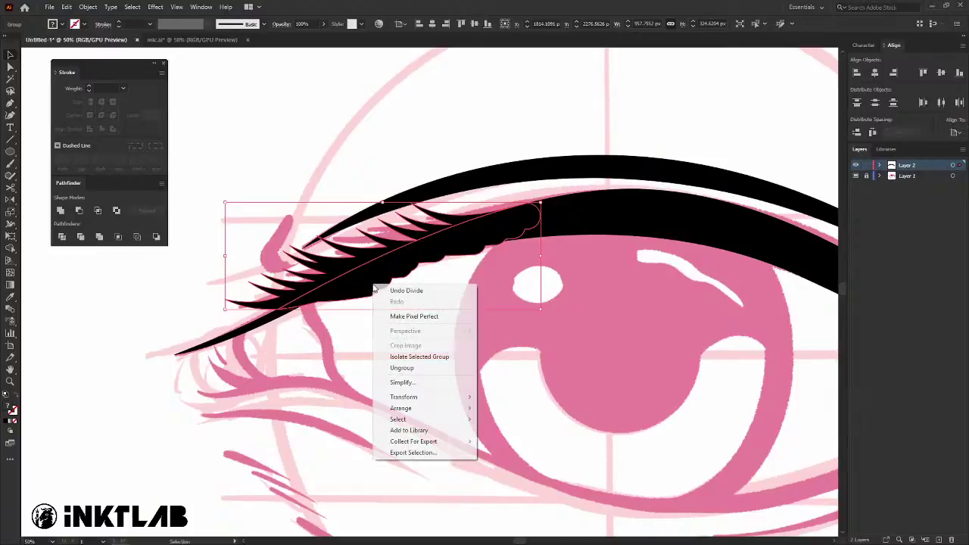
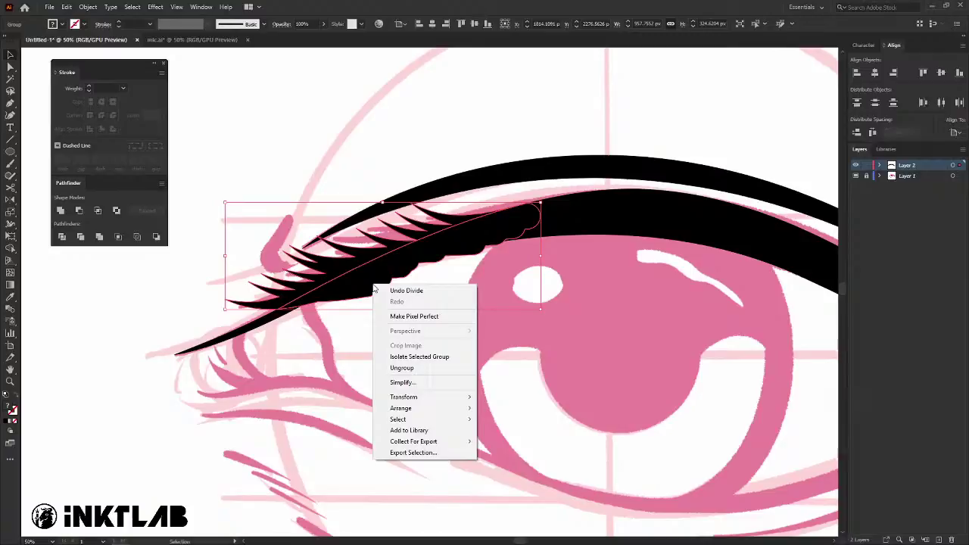
Ungroup the inner-corner eyelash group into a single editable path, then deselect it.
{"action": "left_click", "coordinate": [295, 362]}
{"action": "right_click", "coordinate": [353, 278]}
{"action": "left_click", "coordinate": [321, 346]}
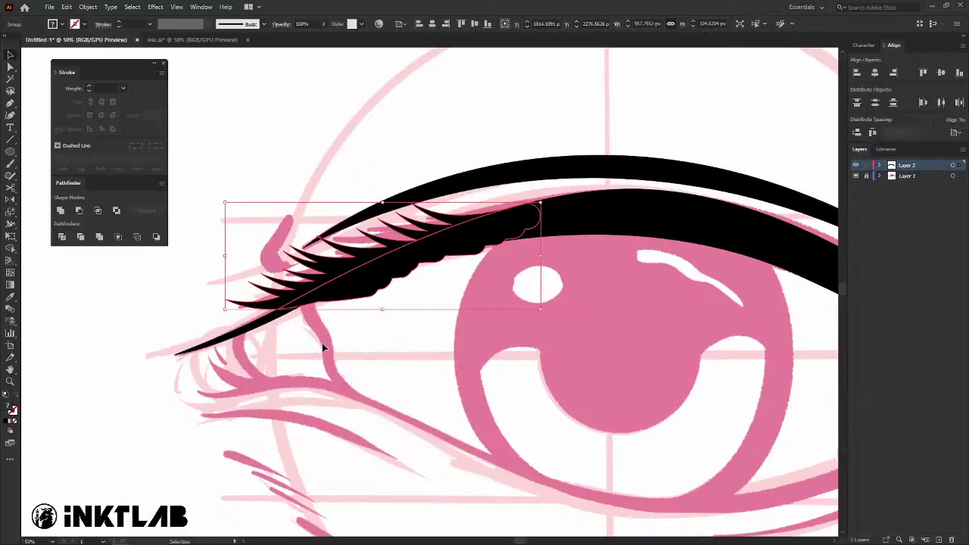
{"action": "right_click", "coordinate": [377, 271]}
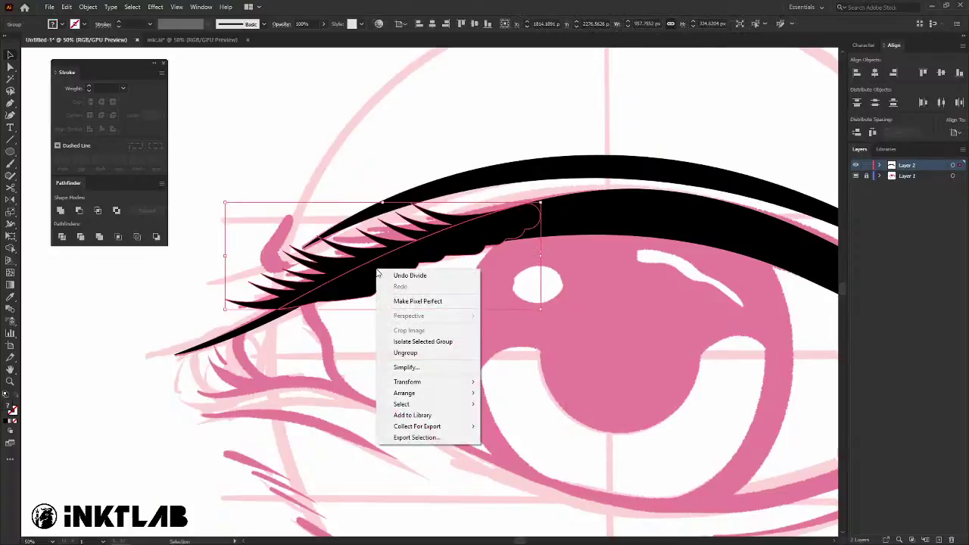
{"action": "left_click", "coordinate": [408, 353]}
{"action": "left_click", "coordinate": [409, 345]}
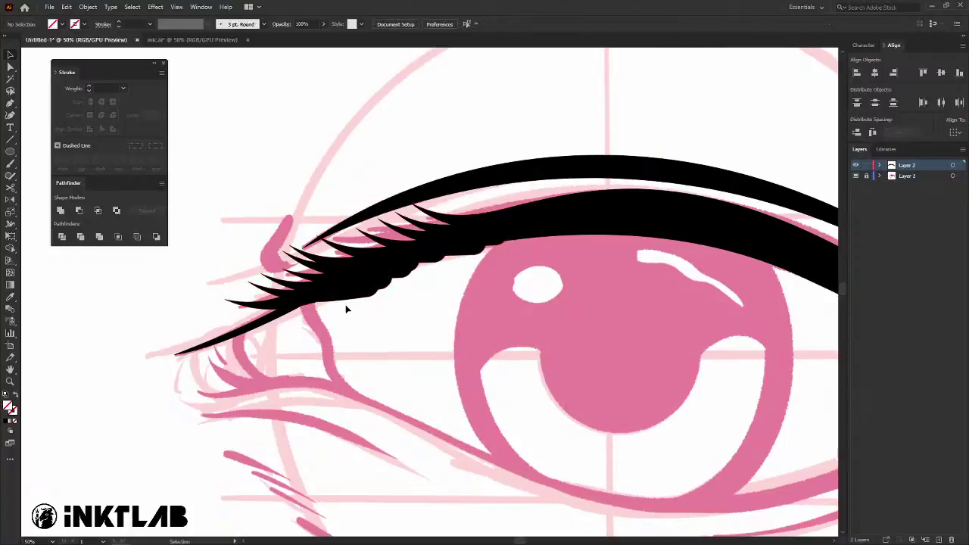
{"action": "left_click", "coordinate": [387, 281]}
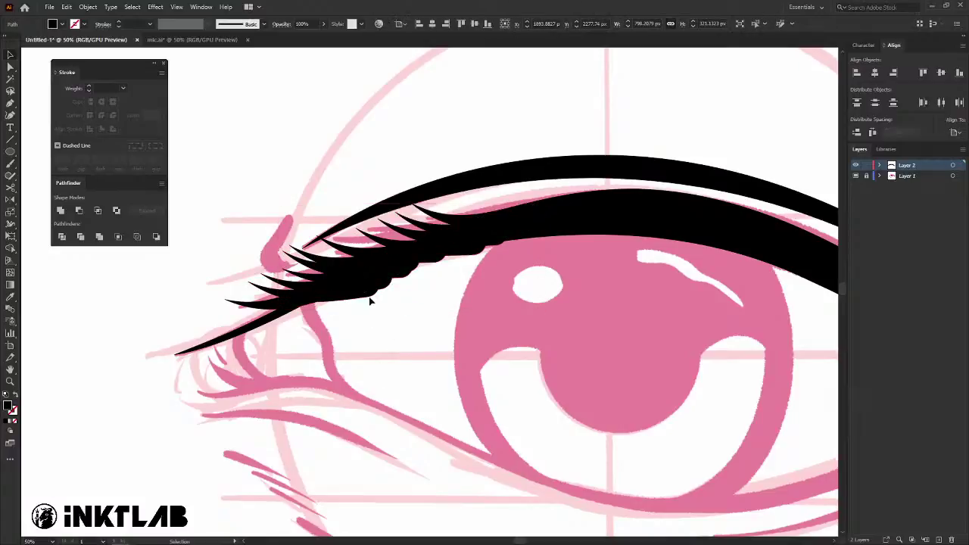
{"action": "left_click", "coordinate": [421, 342]}
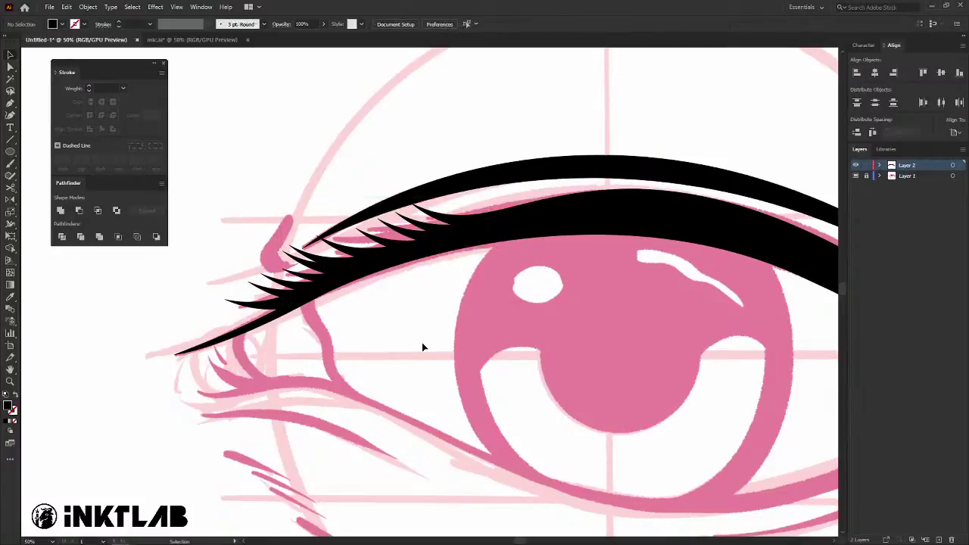
Zoom out, select the inner-corner lashes path, and copy-paste a duplicate of it.
{"action": "scroll", "coordinate": [367, 333], "scroll_direction": "down", "scroll_amount": 1}
{"action": "left_click_drag", "start_coordinate": [367, 332], "coordinate": [362, 269]}
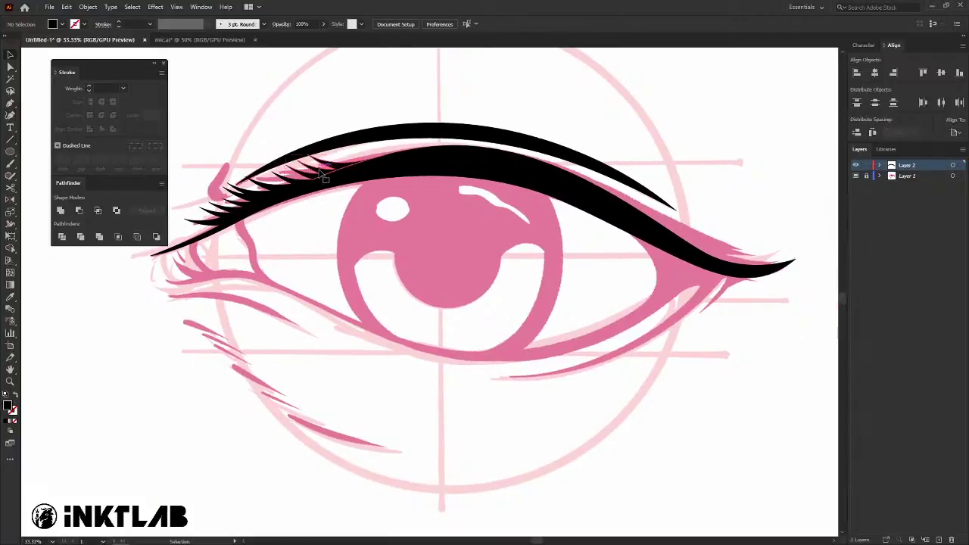
{"action": "left_click", "coordinate": [250, 180]}
{"action": "left_click", "coordinate": [415, 251]}
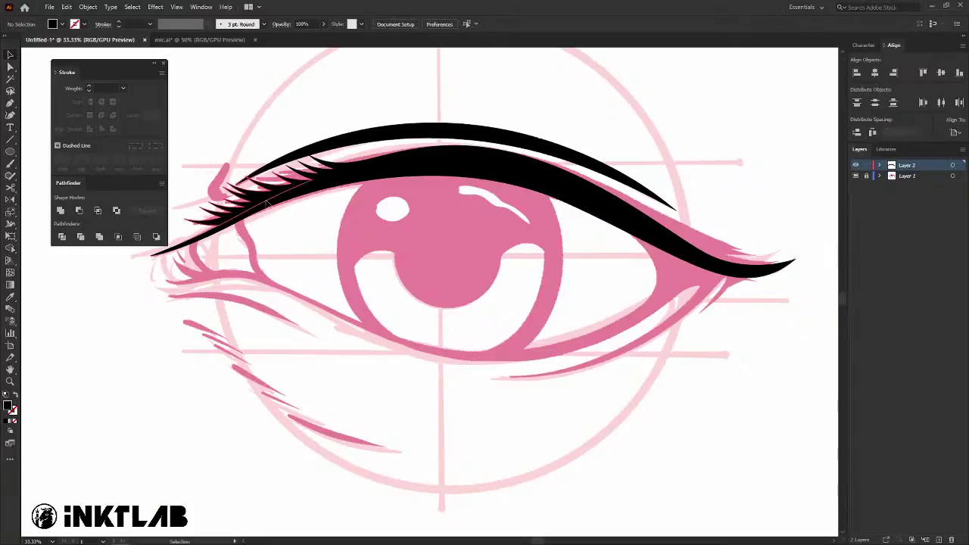
{"action": "left_click", "coordinate": [258, 203]}
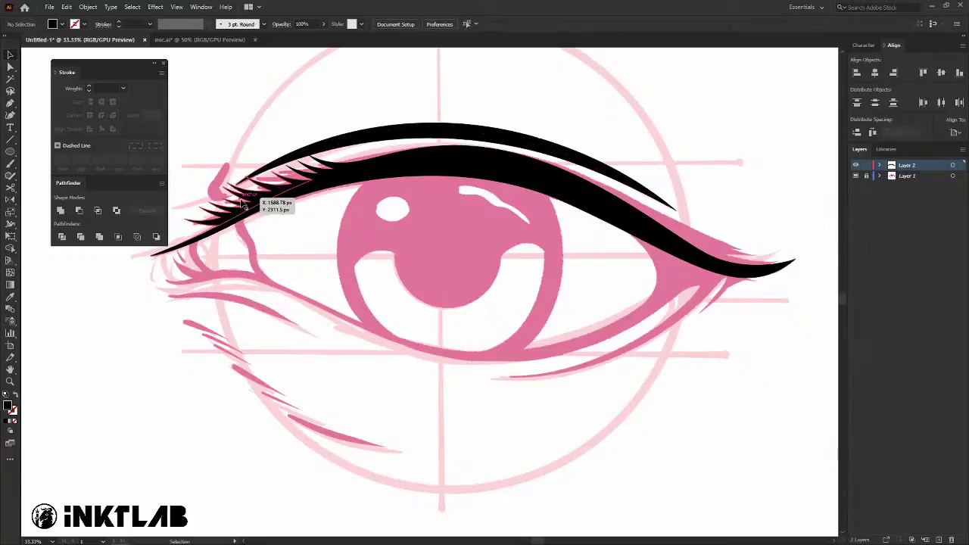
{"action": "key", "text": "a"}
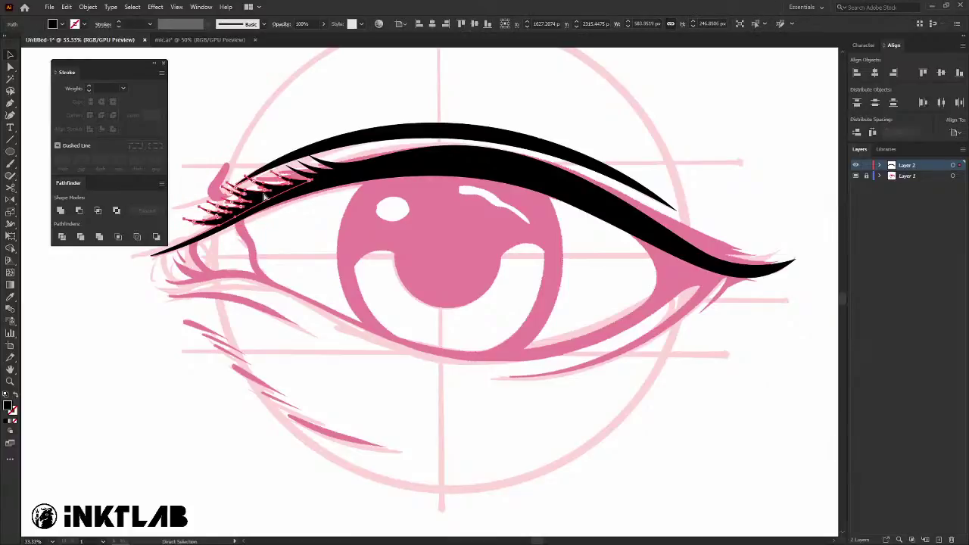
{"action": "key", "text": "ctrl+c"}
{"action": "key", "text": "ctrl+v"}
Reflect the lash copy across the vertical axis and move it to the outer end of the upper lid.
{"action": "right_click", "coordinate": [466, 280]}
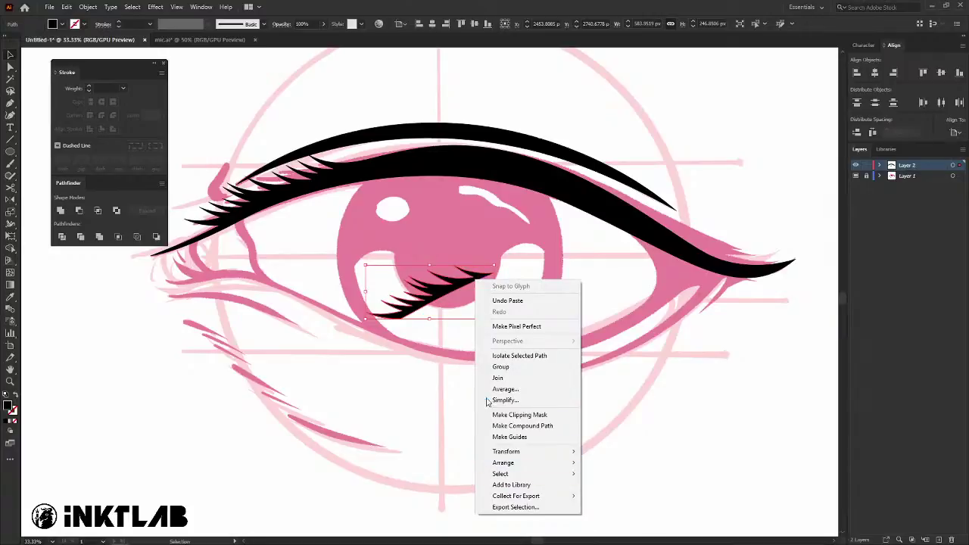
{"action": "mouse_move", "coordinate": [506, 452]}
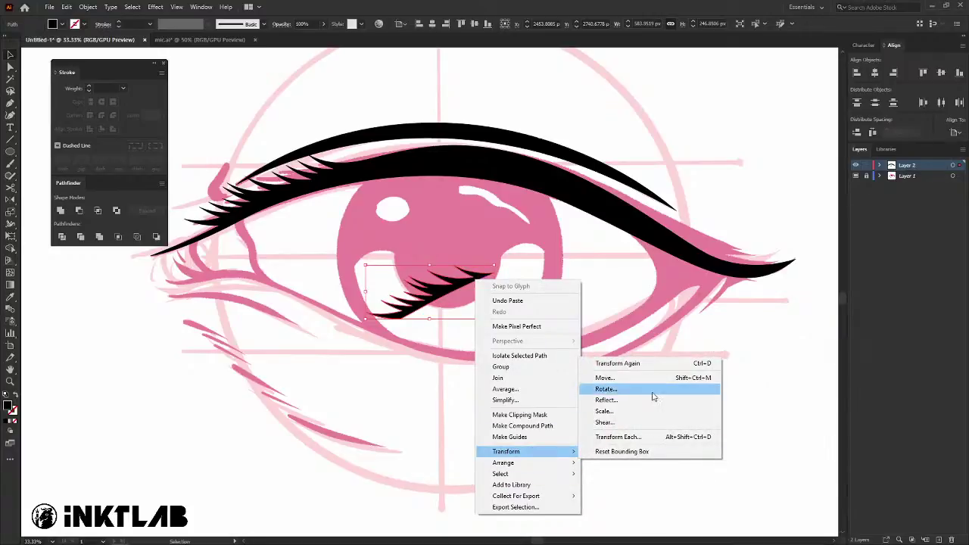
{"action": "left_click", "coordinate": [652, 402]}
{"action": "left_click", "coordinate": [489, 341]}
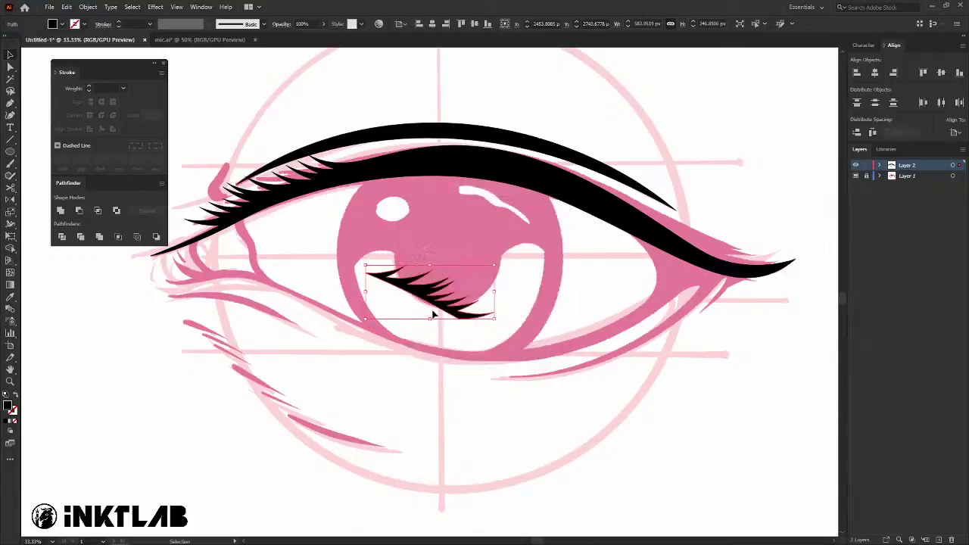
{"action": "left_click_drag", "start_coordinate": [432, 312], "coordinate": [691, 241]}
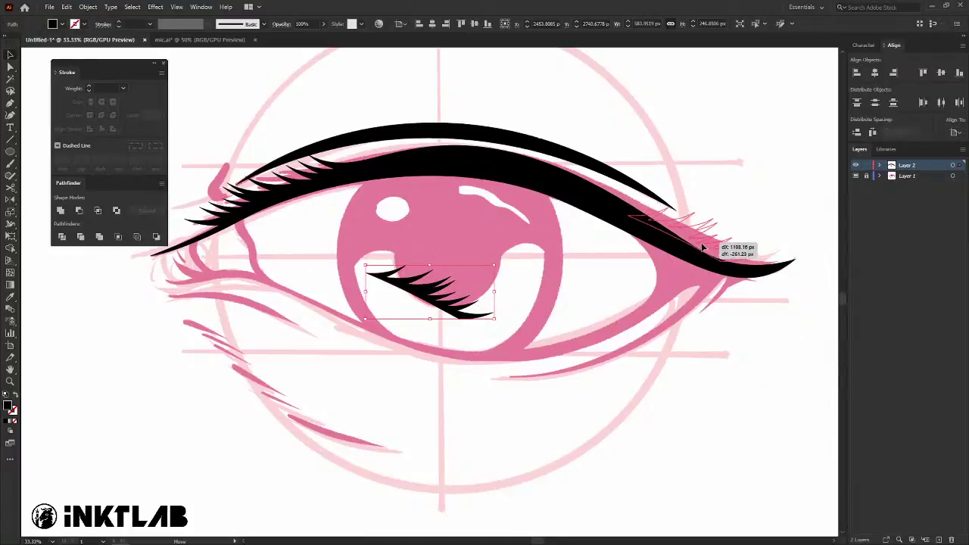
{"action": "left_click_drag", "start_coordinate": [691, 240], "coordinate": [709, 244]}
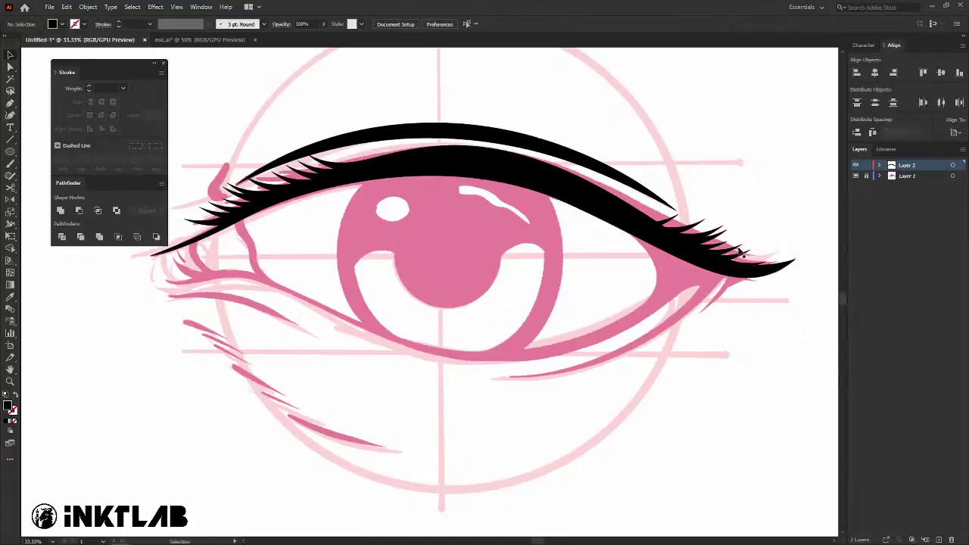
Enlarge the outer-corner lashes and nudge them into place on the lid.
{"action": "left_click", "coordinate": [742, 250]}
{"action": "left_click_drag", "start_coordinate": [763, 211], "coordinate": [791, 203]}
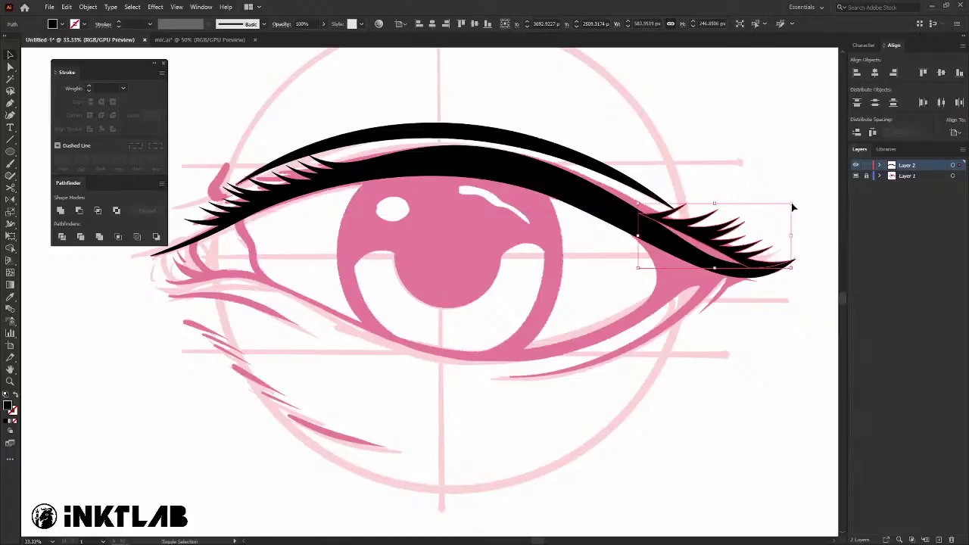
{"action": "left_click_drag", "start_coordinate": [721, 253], "coordinate": [715, 255]}
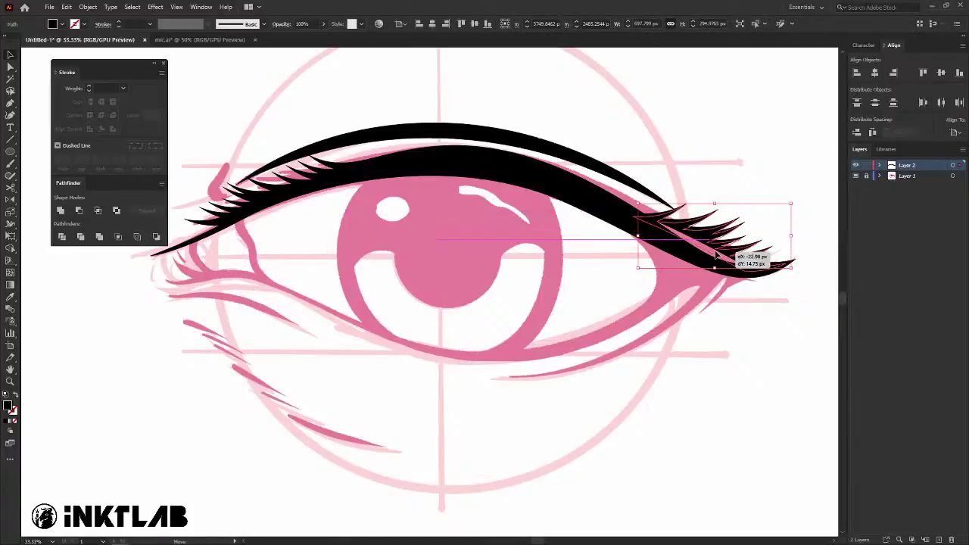
{"action": "left_click", "coordinate": [788, 164]}
Pull the outer lashes' lower edge point down-left to follow the upper lash line.
{"action": "left_click", "coordinate": [737, 241]}
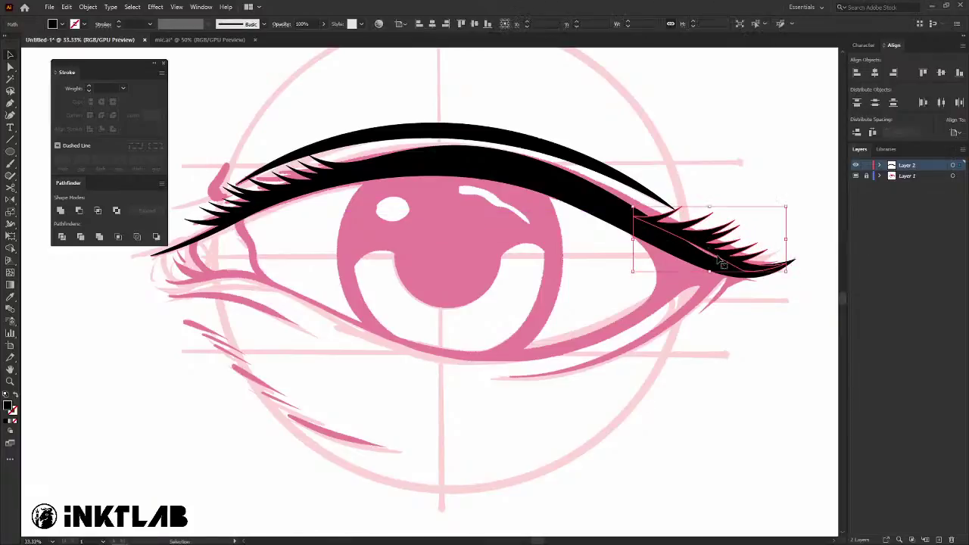
{"action": "key", "text": "p"}
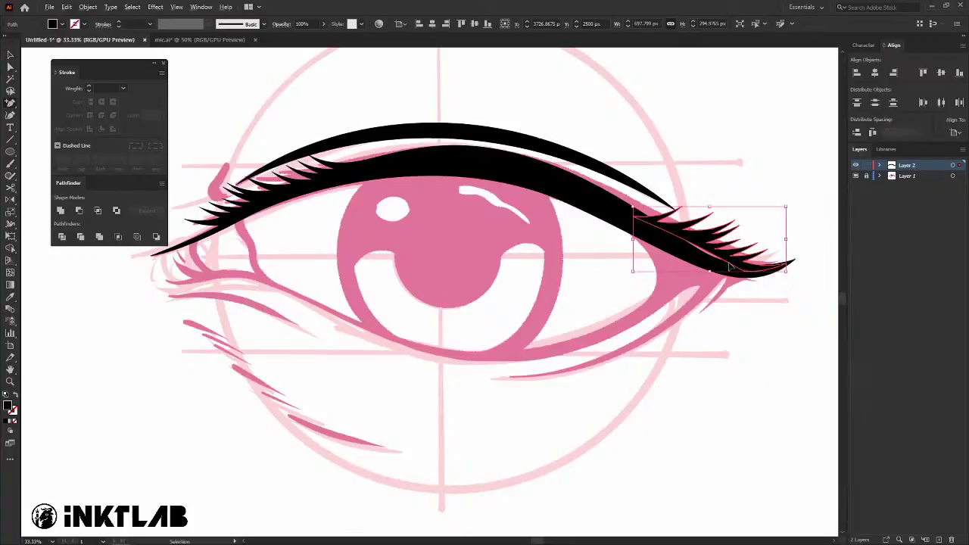
{"action": "scroll", "coordinate": [719, 267], "scroll_direction": "up", "scroll_amount": 1}
{"action": "scroll", "coordinate": [720, 265], "scroll_direction": "up", "scroll_amount": 2}
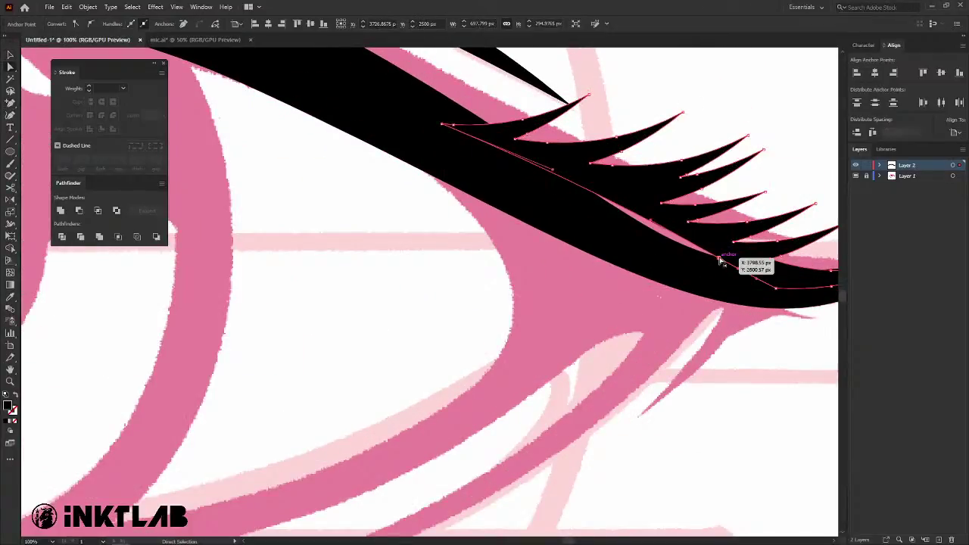
{"action": "left_click", "coordinate": [687, 339]}
{"action": "left_click_drag", "start_coordinate": [705, 303], "coordinate": [664, 318]}
{"action": "left_click_drag", "start_coordinate": [679, 277], "coordinate": [649, 287]}
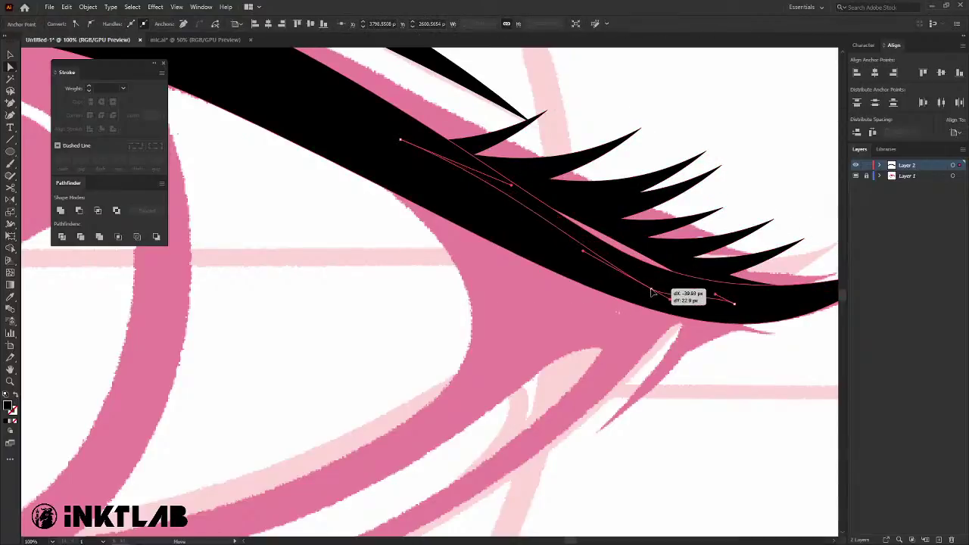
{"action": "key", "text": "v"}
{"action": "left_click", "coordinate": [576, 324]}
{"action": "scroll", "coordinate": [575, 324], "scroll_direction": "down", "scroll_amount": 3}
Unite the upper lid and all its lashes into one shape with Pathfinder.
{"action": "scroll", "coordinate": [577, 319], "scroll_direction": "down", "scroll_amount": 1}
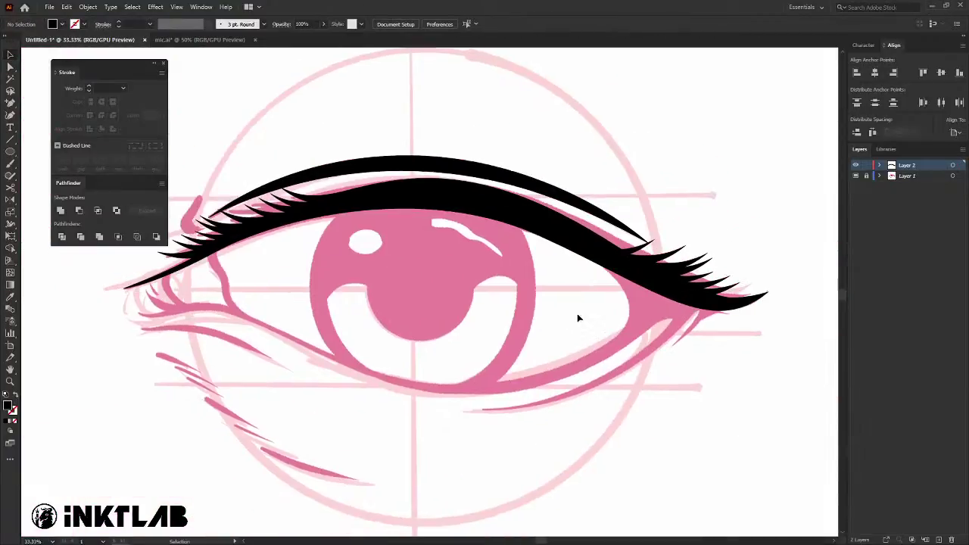
{"action": "scroll", "coordinate": [599, 249], "scroll_direction": "up", "scroll_amount": 1}
{"action": "scroll", "coordinate": [638, 324], "scroll_direction": "up", "scroll_amount": 1}
{"action": "scroll", "coordinate": [638, 324], "scroll_direction": "right", "scroll_amount": 3}
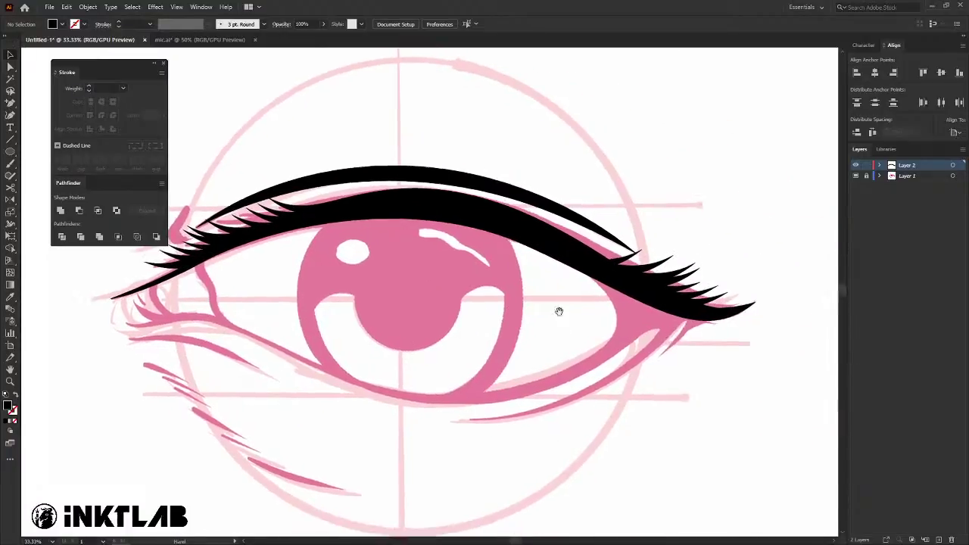
{"action": "left_click", "coordinate": [551, 268]}
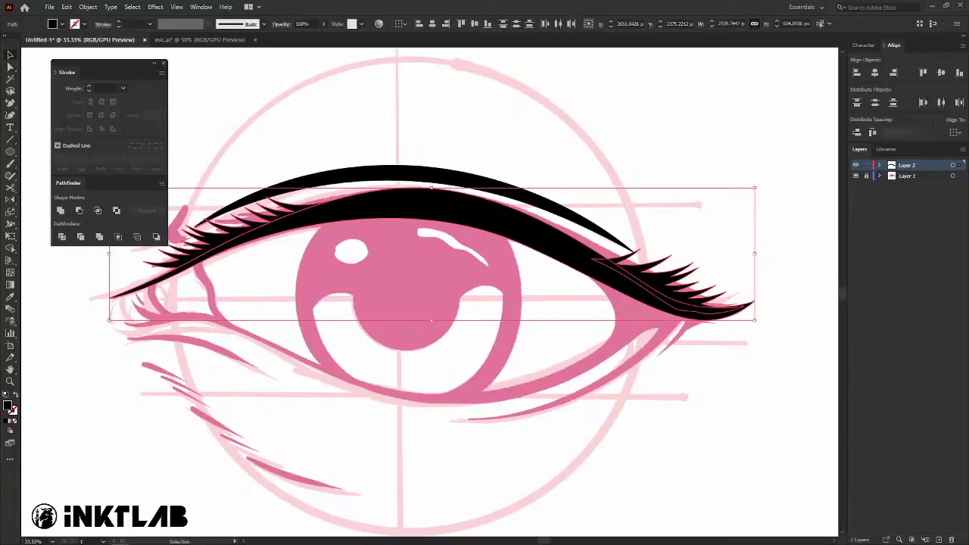
{"action": "left_click", "coordinate": [747, 264]}
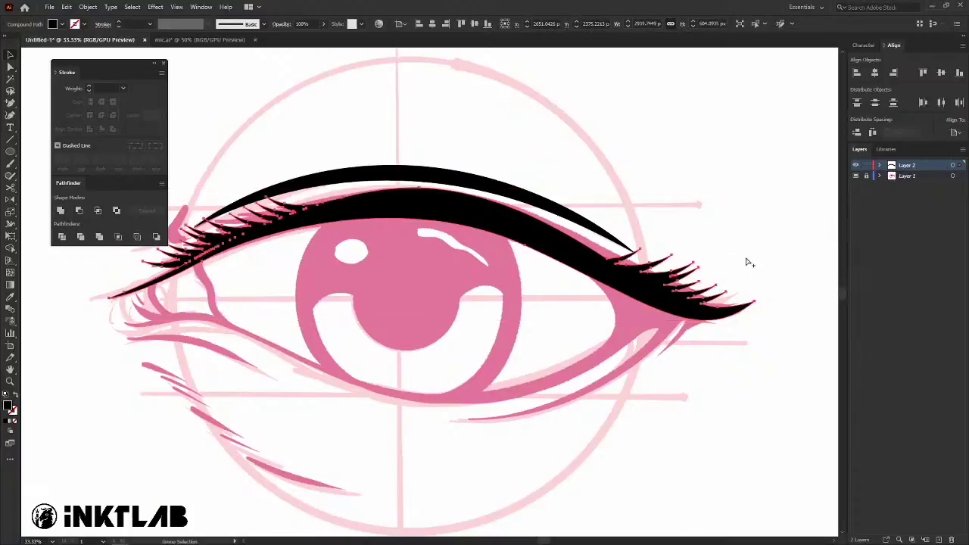
{"action": "left_click", "coordinate": [591, 257]}
{"action": "key", "text": "a"}
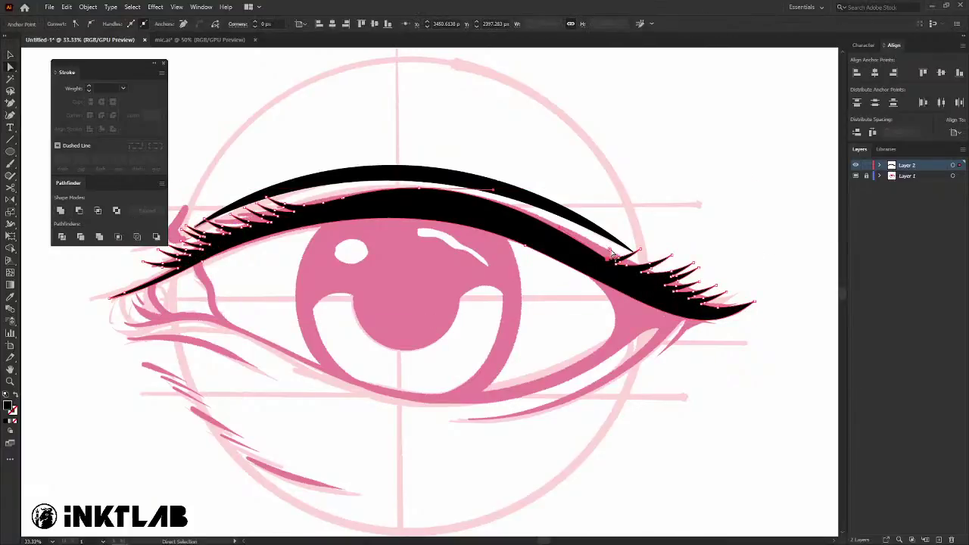
{"action": "left_click", "coordinate": [605, 259]}
{"action": "key", "text": "v"}
{"action": "left_click", "coordinate": [497, 302]}
Zoom in to inspect the inner-corner lash seam on the merged lid shape.
{"action": "left_click_drag", "start_coordinate": [497, 302], "coordinate": [791, 328]}
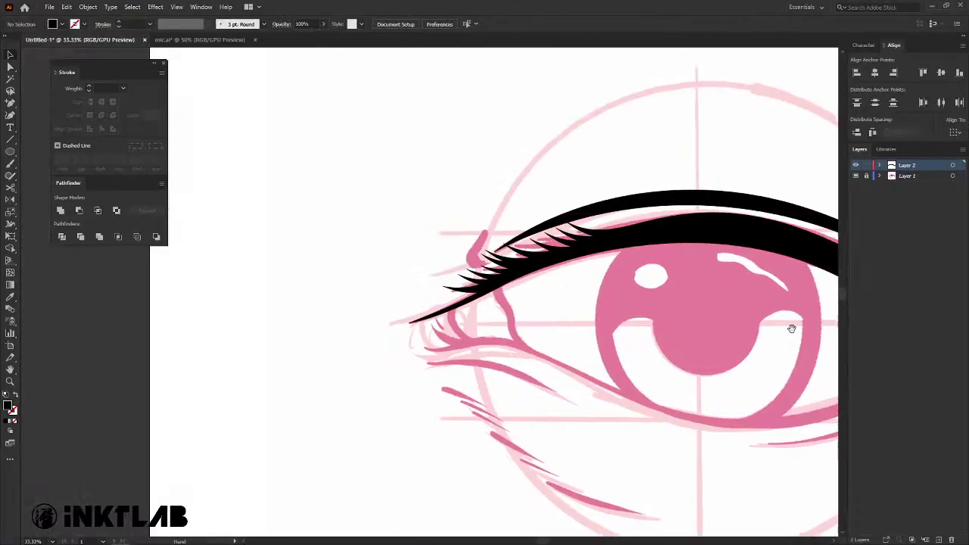
{"action": "scroll", "coordinate": [529, 276], "scroll_direction": "up", "scroll_amount": 5}
{"action": "left_click", "coordinate": [549, 297]}
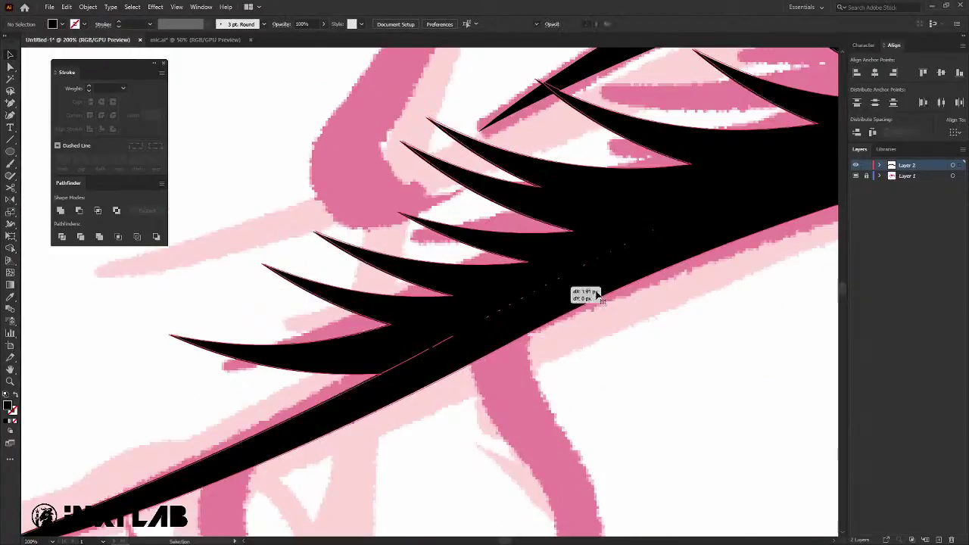
{"action": "scroll", "coordinate": [548, 298], "scroll_direction": "down", "scroll_amount": 4}
{"action": "left_click", "coordinate": [567, 296]}
{"action": "scroll", "coordinate": [676, 329], "scroll_direction": "down", "scroll_amount": 1}
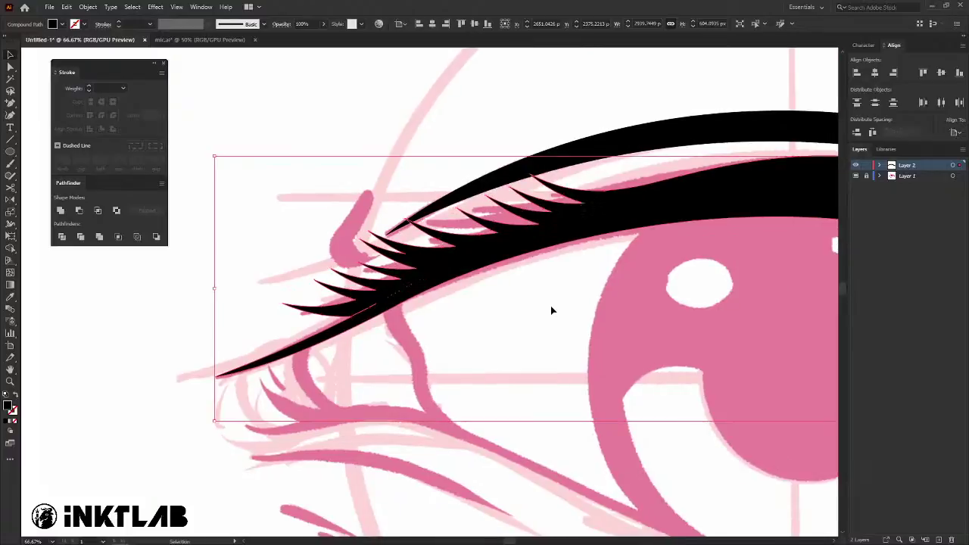
{"action": "scroll", "coordinate": [552, 309], "scroll_direction": "down", "scroll_amount": 1}
{"action": "left_click_drag", "start_coordinate": [577, 301], "coordinate": [426, 279]}
{"action": "left_click_drag", "start_coordinate": [537, 296], "coordinate": [352, 247]}
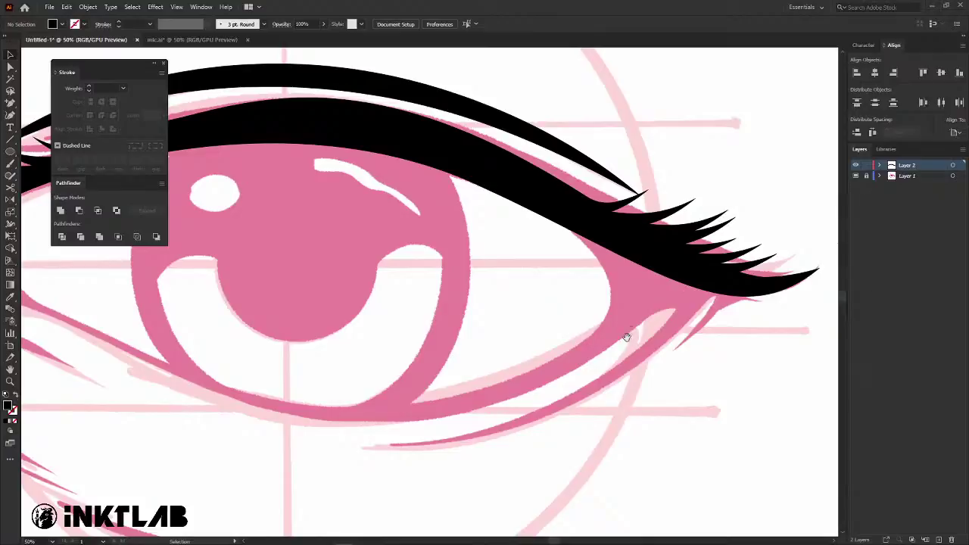
Place the first Pen point of a new line at the outer eye corner.
{"action": "left_click", "coordinate": [683, 274]}
{"action": "scroll", "coordinate": [671, 341], "scroll_direction": "down", "scroll_amount": 2}
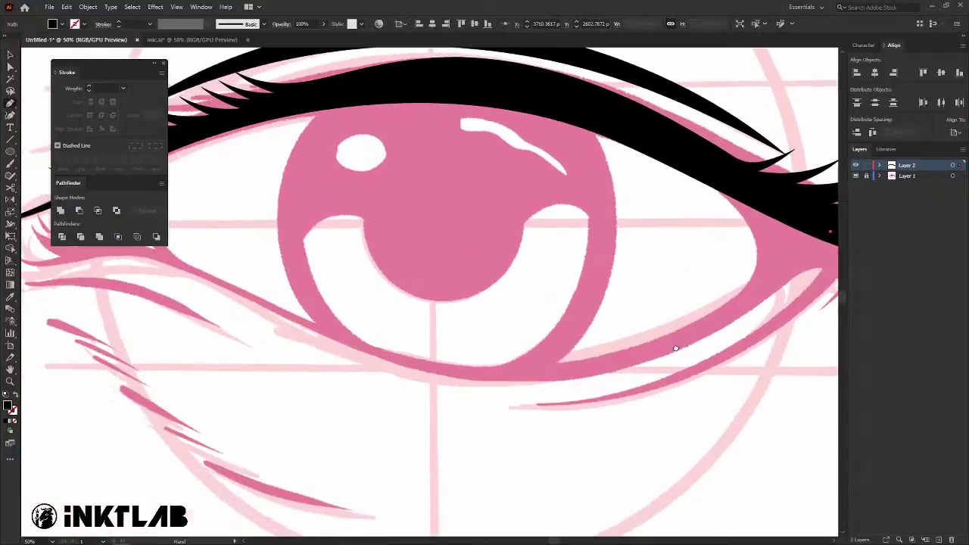
{"action": "scroll", "coordinate": [627, 353], "scroll_direction": "up", "scroll_amount": 1}
{"action": "scroll", "coordinate": [573, 353], "scroll_direction": "up", "scroll_amount": 1}
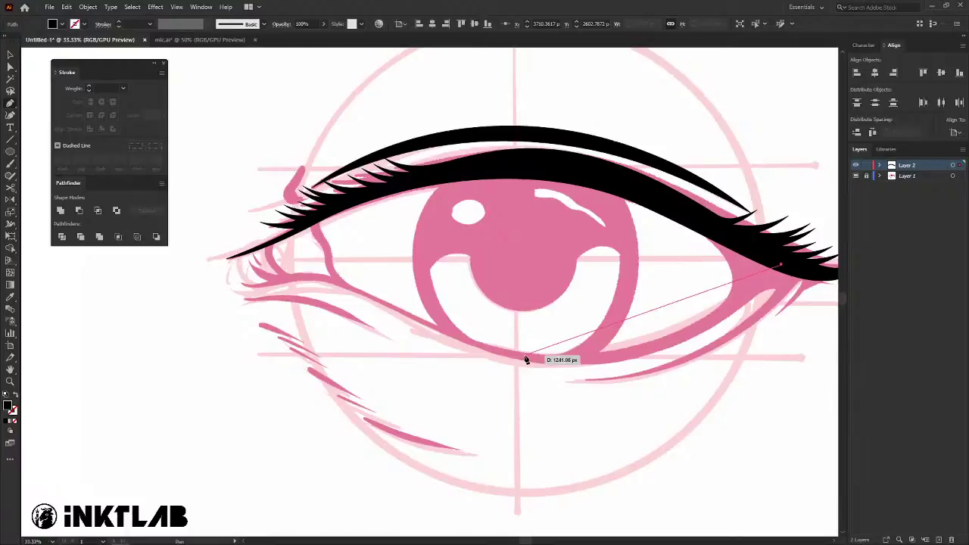
Pen-draw the closed lower-lid path below the iris and swap its black fill to stroke.
{"action": "mouse_move", "coordinate": [524, 356]}
{"action": "left_mouse_down"}
{"action": "mouse_move", "coordinate": [373, 322]}
{"action": "mouse_move", "coordinate": [391, 320]}
{"action": "left_mouse_up"}
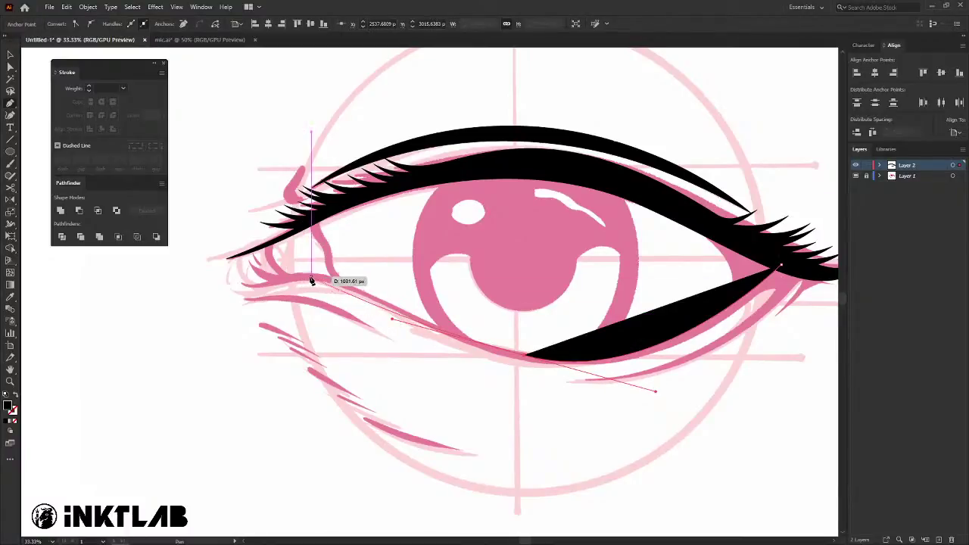
{"action": "left_click_drag", "start_coordinate": [282, 277], "coordinate": [240, 286]}
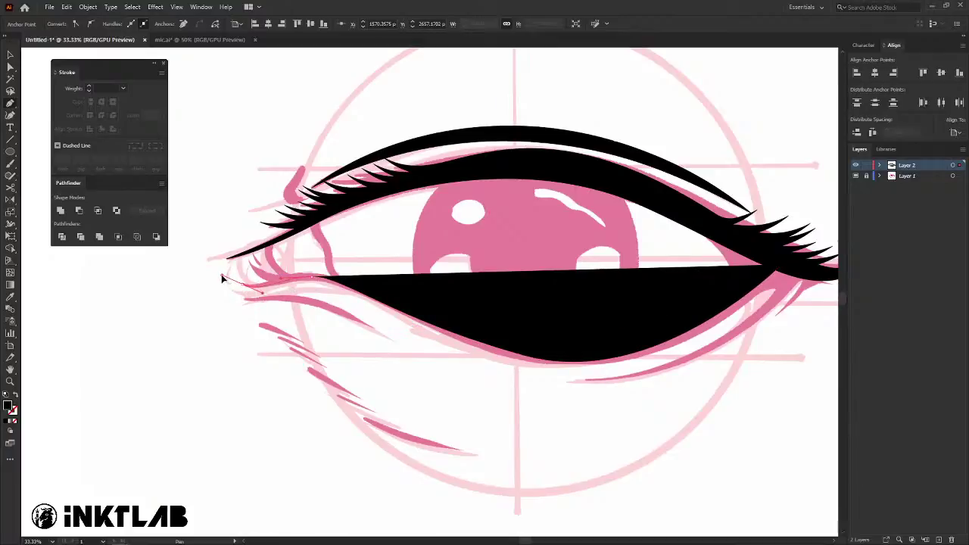
{"action": "left_click", "coordinate": [222, 280]}
{"action": "key", "text": "shift+x"}
{"action": "key", "text": "v"}
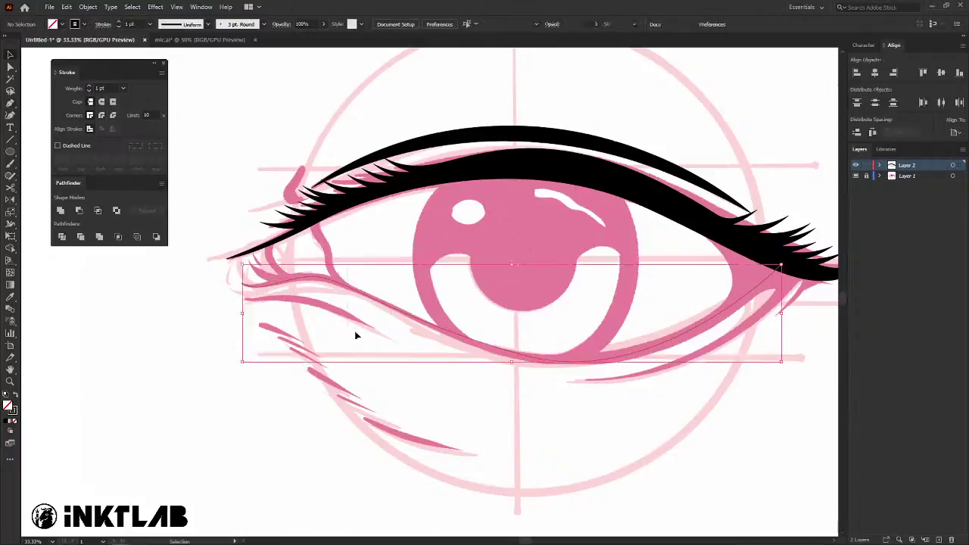
Reshape the lower-lid curve near the inner corner with Direct Selection.
{"action": "scroll", "coordinate": [119, 25], "scroll_direction": "up", "scroll_amount": 6}
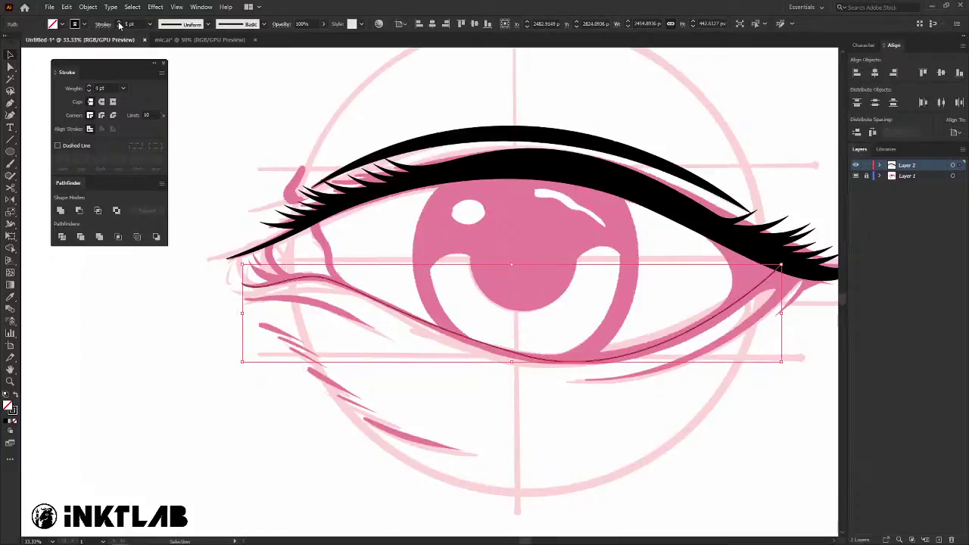
{"action": "scroll", "coordinate": [119, 24], "scroll_direction": "up", "scroll_amount": 7}
{"action": "scroll", "coordinate": [118, 24], "scroll_direction": "up", "scroll_amount": 7}
{"action": "scroll", "coordinate": [119, 24], "scroll_direction": "up", "scroll_amount": 6}
{"action": "scroll", "coordinate": [119, 25], "scroll_direction": "up", "scroll_amount": 10}
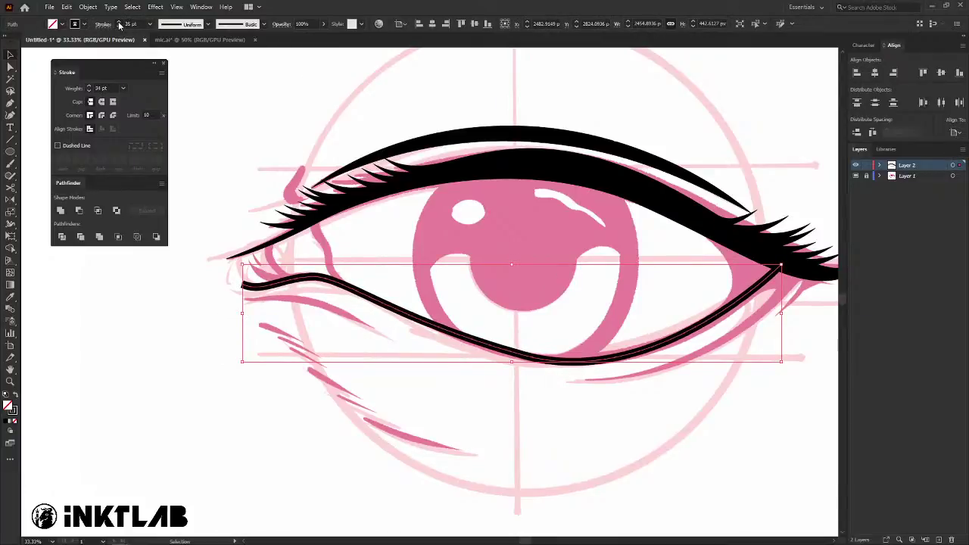
{"action": "key", "text": "a"}
{"action": "left_click", "coordinate": [530, 357]}
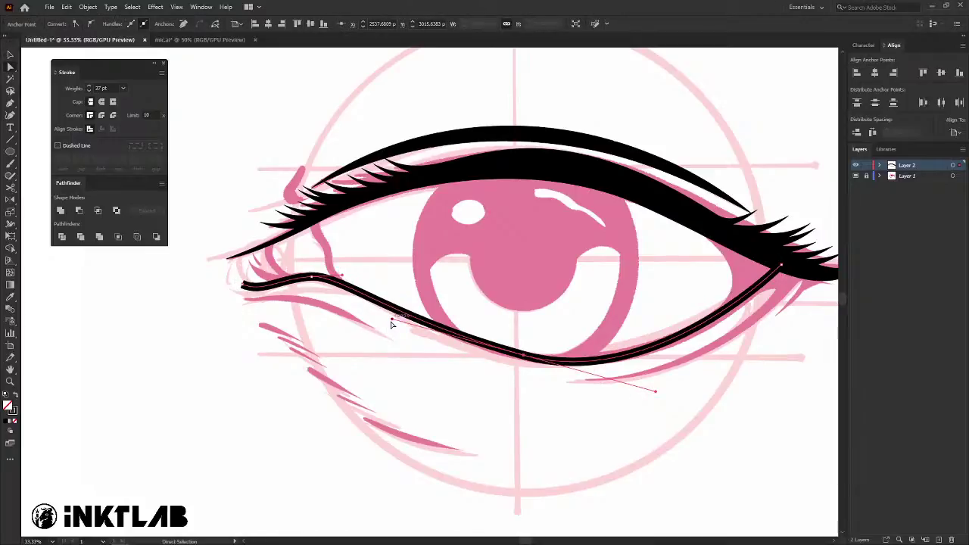
{"action": "left_click_drag", "start_coordinate": [391, 324], "coordinate": [415, 335]}
{"action": "scroll", "coordinate": [712, 333], "scroll_direction": "right", "scroll_amount": 1}
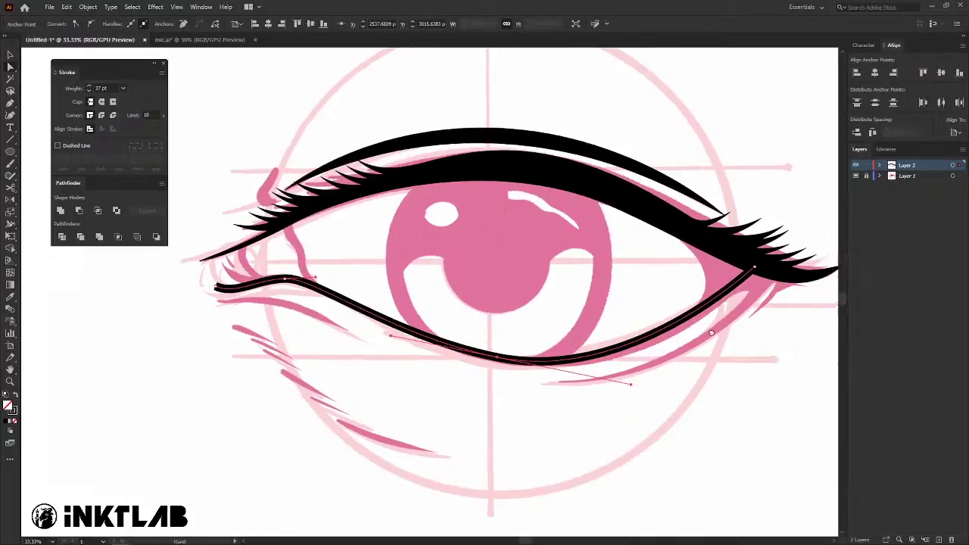
{"action": "scroll", "coordinate": [711, 334], "scroll_direction": "right", "scroll_amount": 1}
Widen the lower-lid stroke near the outer corner and at its inner-corner end with the Width tool.
{"action": "key", "text": "shift+w"}
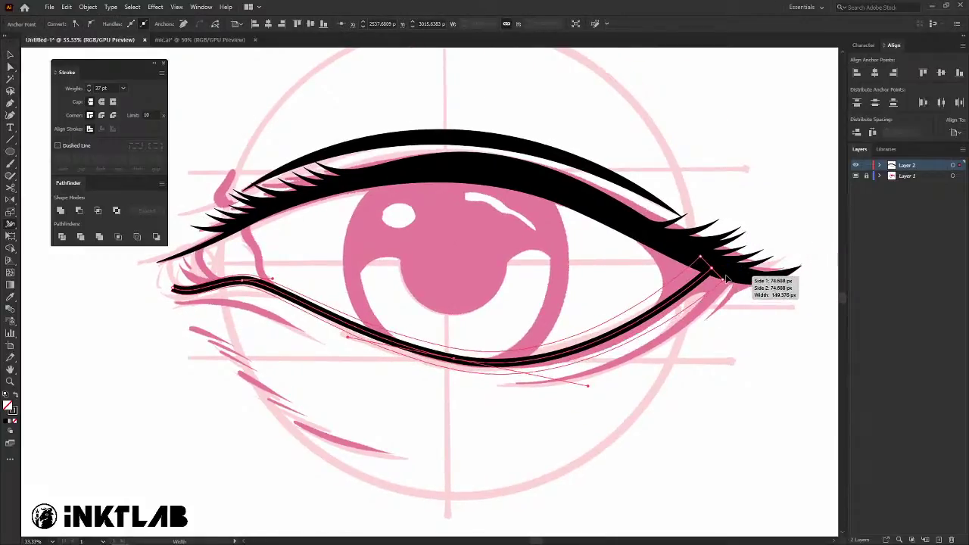
{"action": "left_click_drag", "start_coordinate": [725, 279], "coordinate": [731, 284]}
{"action": "left_click_drag", "start_coordinate": [445, 278], "coordinate": [563, 278]}
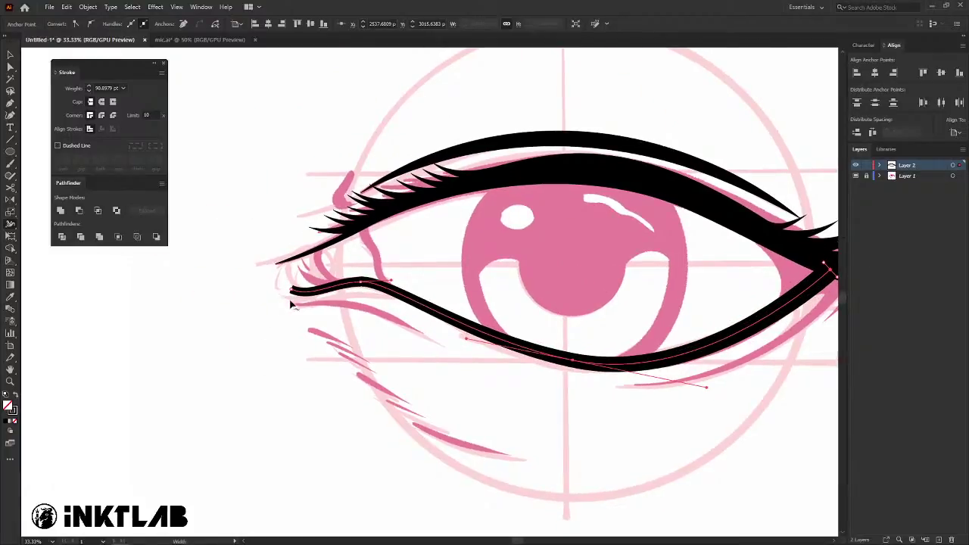
{"action": "key", "text": "ctrl+alt"}
{"action": "scroll", "coordinate": [290, 298], "scroll_direction": "up", "scroll_amount": 1}
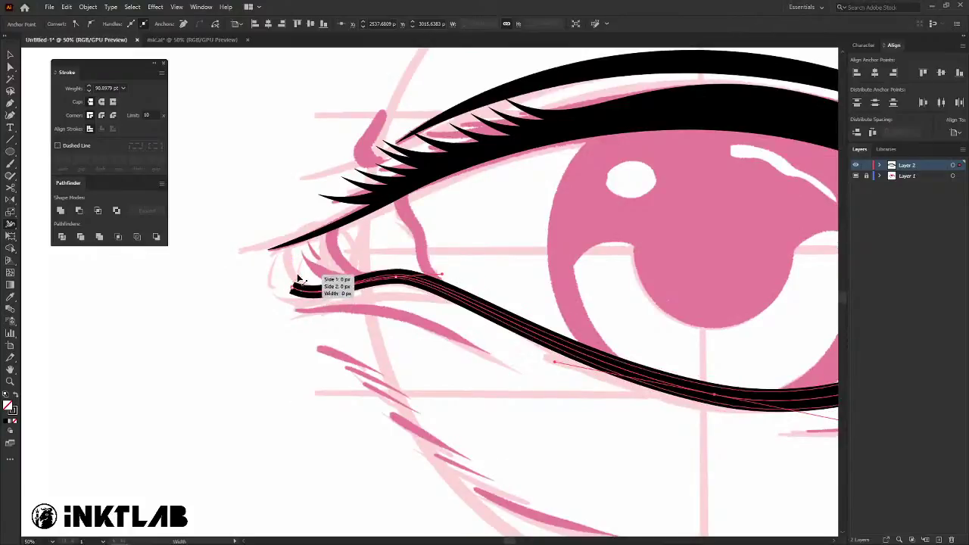
{"action": "left_click_drag", "start_coordinate": [324, 296], "coordinate": [111, 226]}
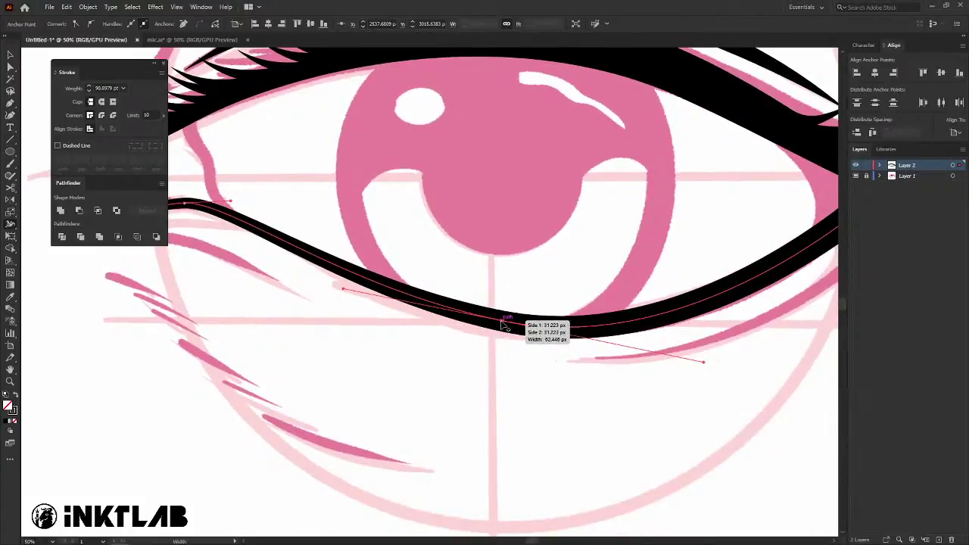
{"action": "scroll", "coordinate": [482, 318], "scroll_direction": "up", "scroll_amount": 3}
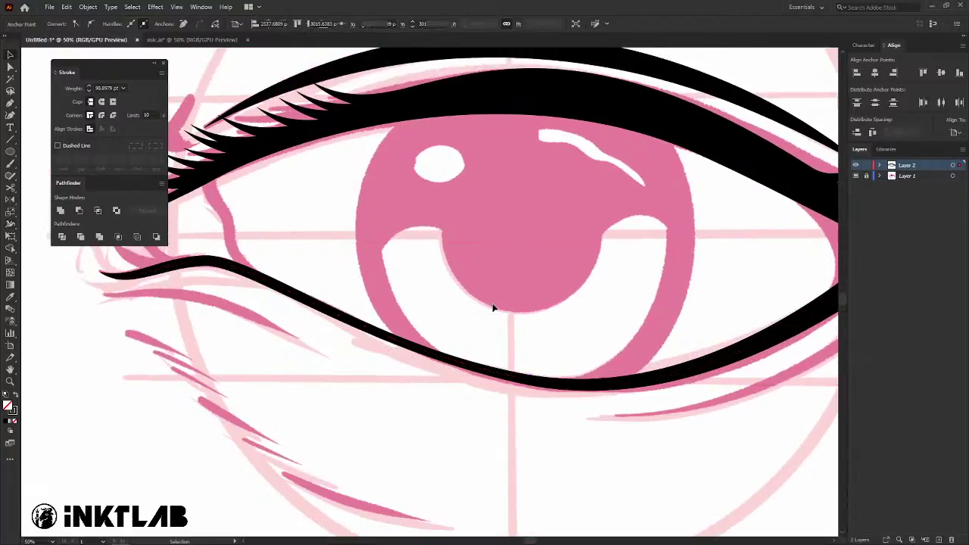
{"action": "left_click_drag", "start_coordinate": [550, 271], "coordinate": [463, 324]}
{"action": "left_click_drag", "start_coordinate": [683, 321], "coordinate": [617, 305]}
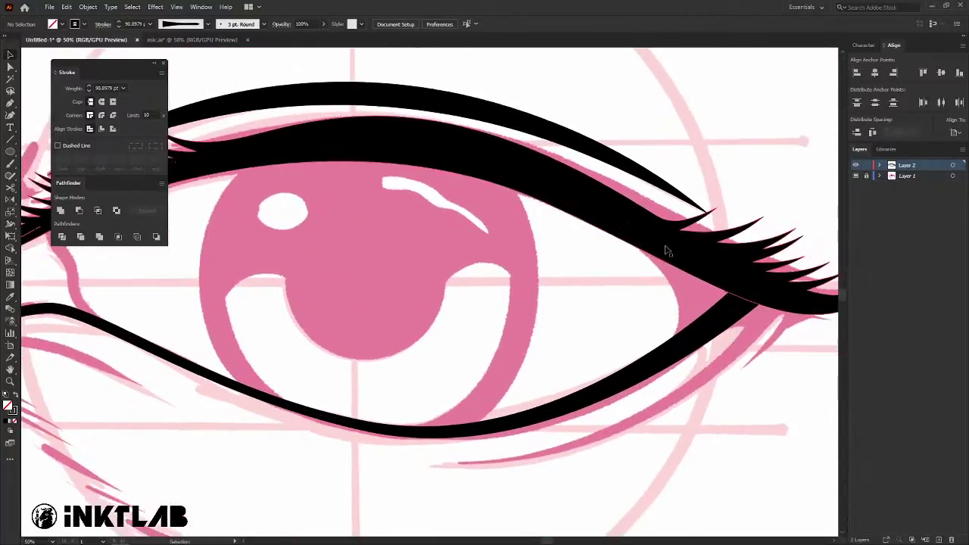
Duplicate the lower-lid line, placing the copy slightly below and to the right.
{"action": "left_click", "coordinate": [410, 406]}
{"action": "scroll", "coordinate": [374, 222], "scroll_direction": "down", "scroll_amount": 3}
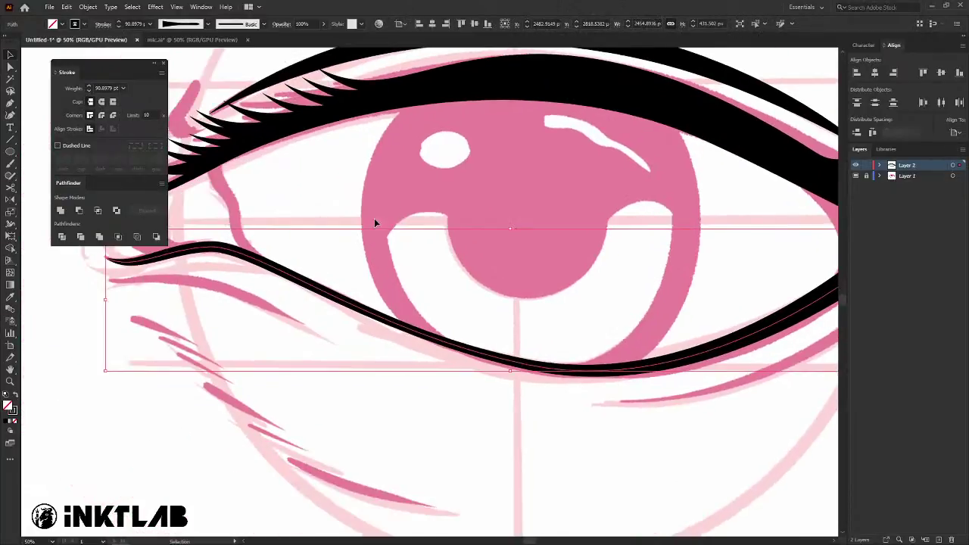
{"action": "scroll", "coordinate": [426, 205], "scroll_direction": "right", "scroll_amount": 4}
{"action": "key", "text": "v"}
{"action": "key", "text": "a"}
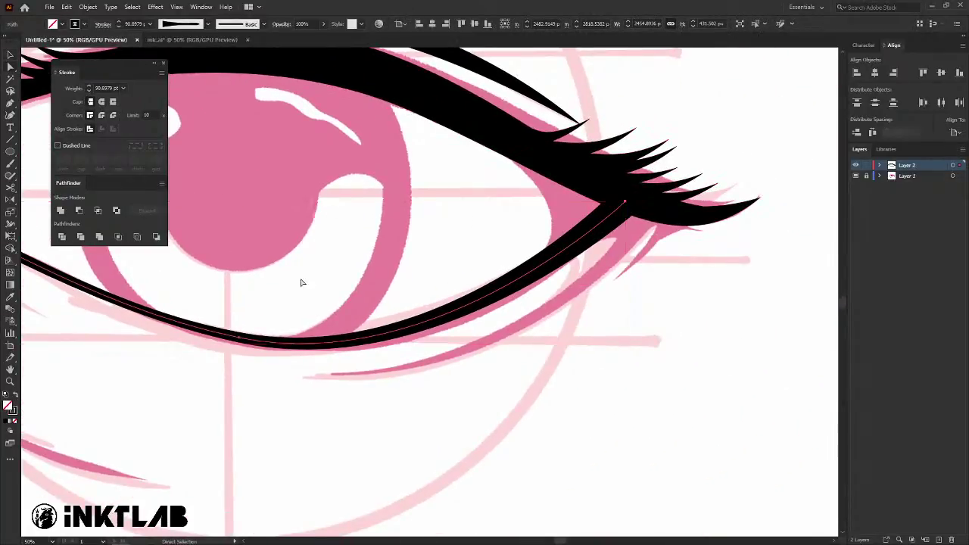
{"action": "left_click", "coordinate": [624, 202]}
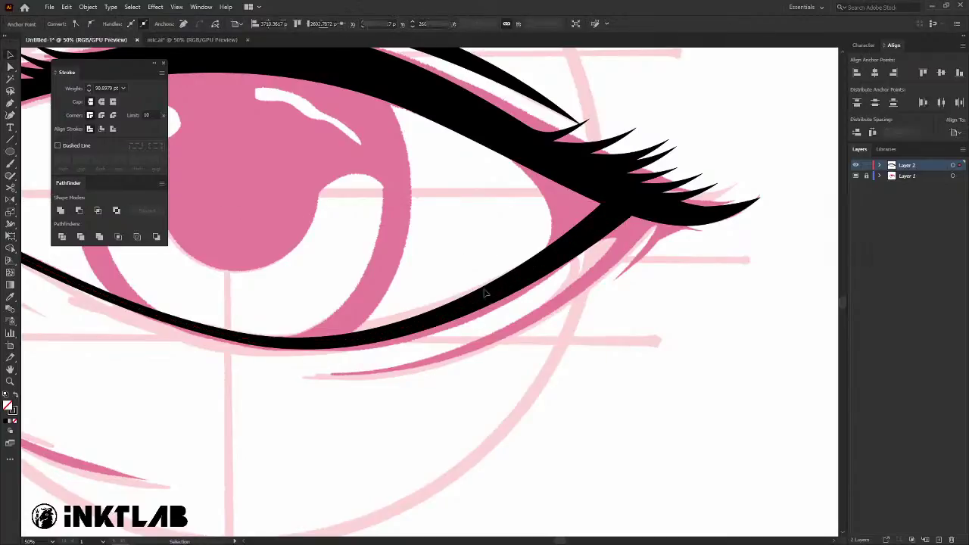
{"action": "left_click_drag", "start_coordinate": [484, 291], "coordinate": [524, 314]}
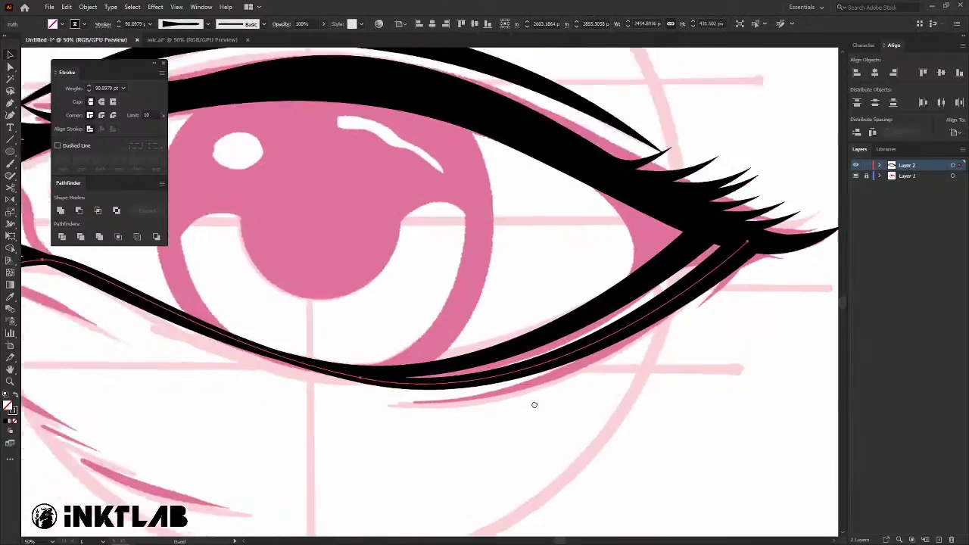
{"action": "scroll", "coordinate": [535, 402], "scroll_direction": "left", "scroll_amount": 5}
{"action": "scroll", "coordinate": [487, 320], "scroll_direction": "down", "scroll_amount": 1}
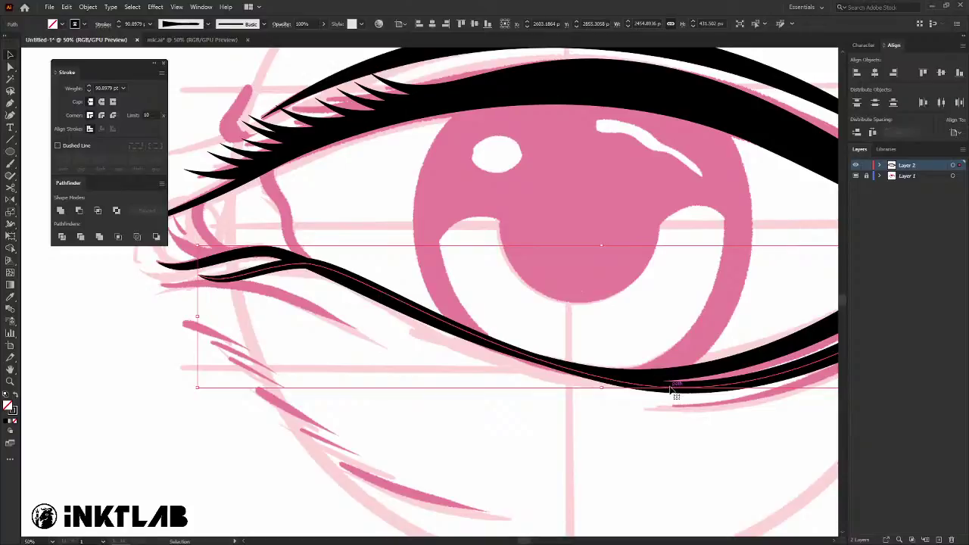
Isolate the copied lower-lid line and delete its left anchor to shorten it.
{"action": "double_click", "coordinate": [672, 389]}
{"action": "scroll", "coordinate": [329, 340], "scroll_direction": "left", "scroll_amount": 3}
{"action": "scroll", "coordinate": [329, 340], "scroll_direction": "up", "scroll_amount": 1}
{"action": "key", "text": "a"}
{"action": "mouse_move", "coordinate": [219, 262]}
{"action": "left_mouse_down"}
{"action": "mouse_move", "coordinate": [679, 438]}
{"action": "mouse_move", "coordinate": [371, 372]}
{"action": "left_mouse_up"}
{"action": "left_click_drag", "start_coordinate": [505, 376], "coordinate": [506, 364]}
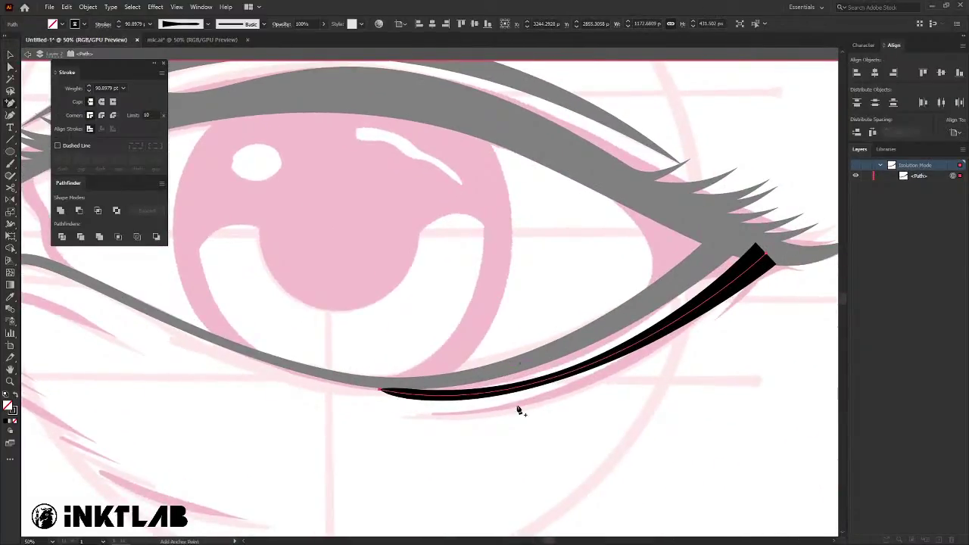
{"action": "left_click", "coordinate": [409, 393]}
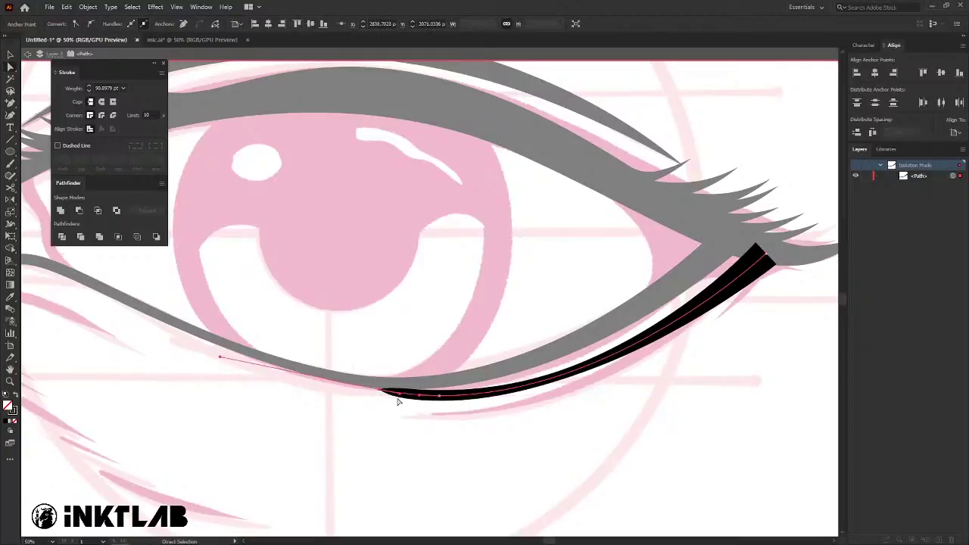
{"action": "key", "text": "Delete"}
{"action": "key", "text": "v"}
Widen the short stroke's left end with the Width tool.
{"action": "key", "text": "shift+w"}
{"action": "left_click_drag", "start_coordinate": [436, 395], "coordinate": [455, 395]}
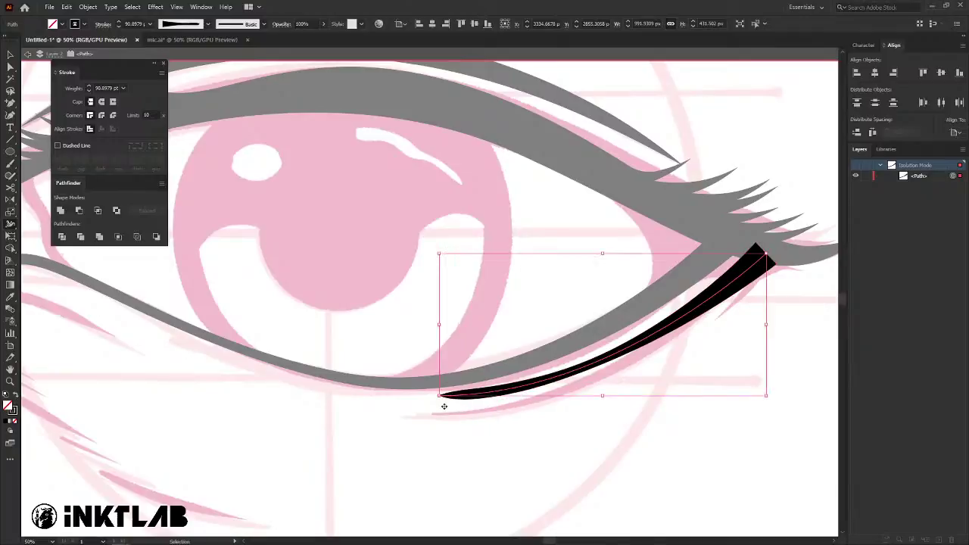
{"action": "scroll", "coordinate": [458, 394], "scroll_direction": "up", "scroll_amount": 1}
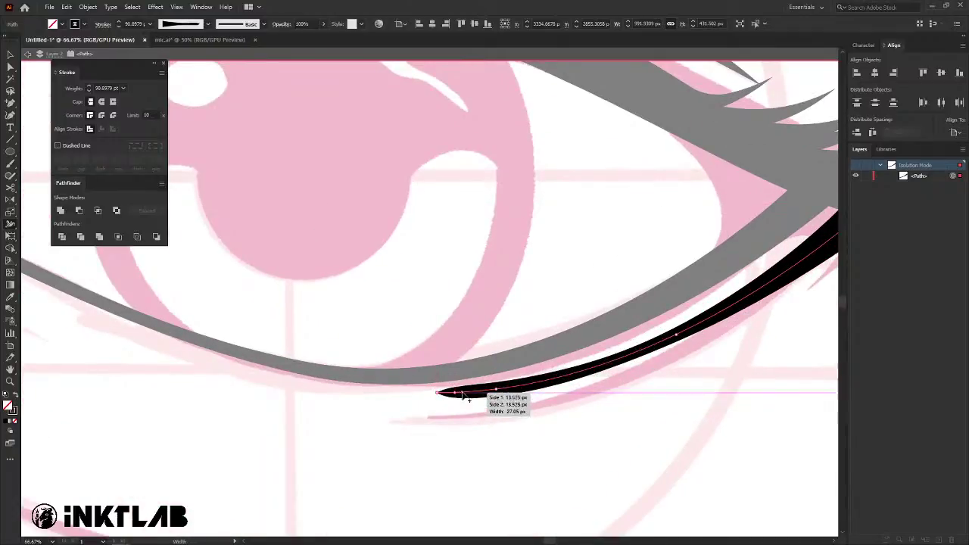
{"action": "scroll", "coordinate": [459, 396], "scroll_direction": "up", "scroll_amount": 6}
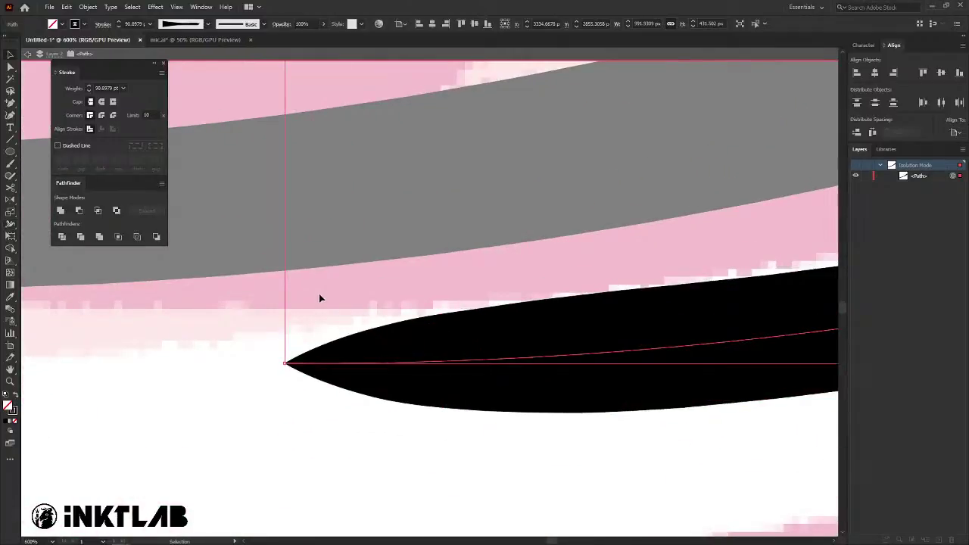
{"action": "scroll", "coordinate": [320, 294], "scroll_direction": "down", "scroll_amount": 2}
Apply a tapered width profile to the short black stroke under the eye.
{"action": "left_click", "coordinate": [532, 335]}
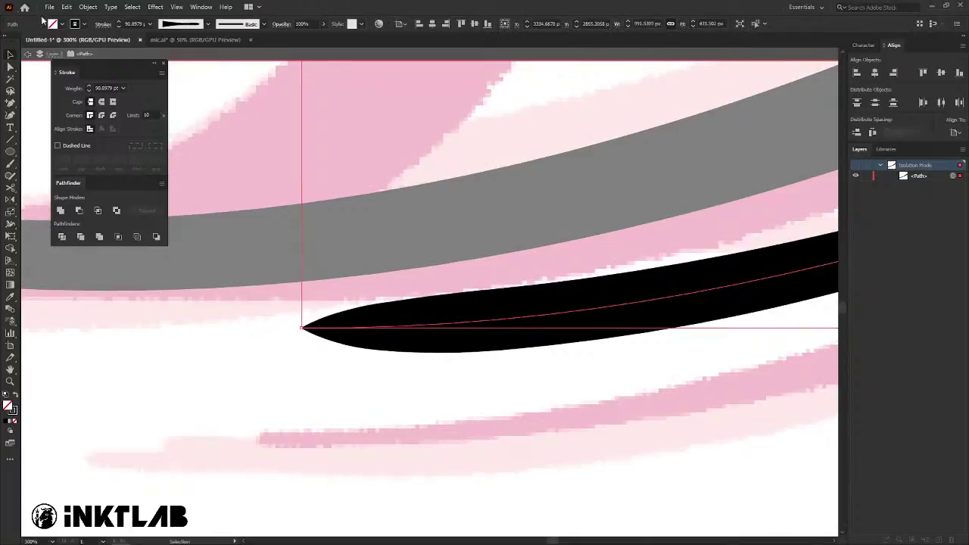
{"action": "left_click", "coordinate": [175, 27]}
{"action": "left_click", "coordinate": [183, 106]}
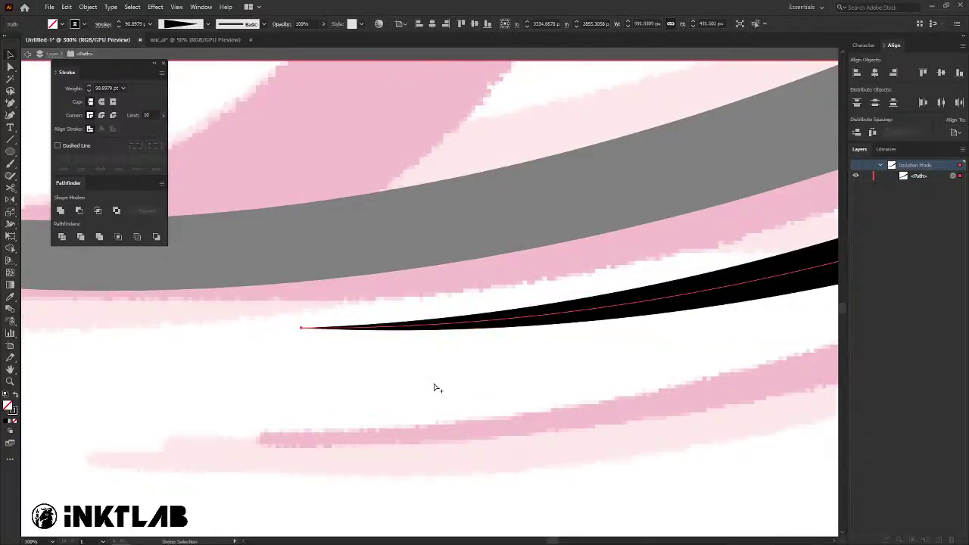
{"action": "scroll", "coordinate": [432, 383], "scroll_direction": "down", "scroll_amount": 3}
{"action": "left_click", "coordinate": [447, 422]}
{"action": "scroll", "coordinate": [552, 400], "scroll_direction": "down", "scroll_amount": 1}
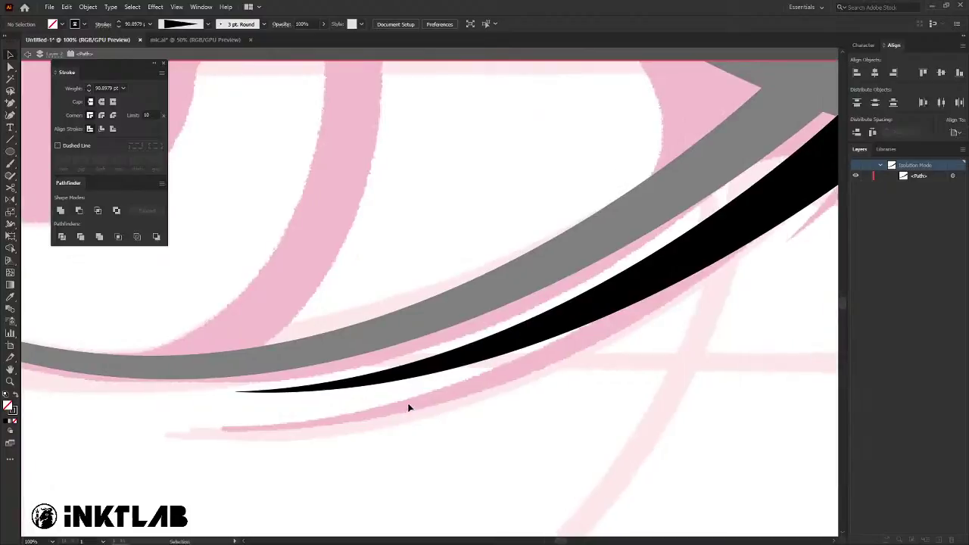
{"action": "scroll", "coordinate": [409, 396], "scroll_direction": "down", "scroll_amount": 1}
Rotate the tapered stroke slightly clockwise, shift it down-right, and exit isolation mode.
{"action": "left_click", "coordinate": [540, 320]}
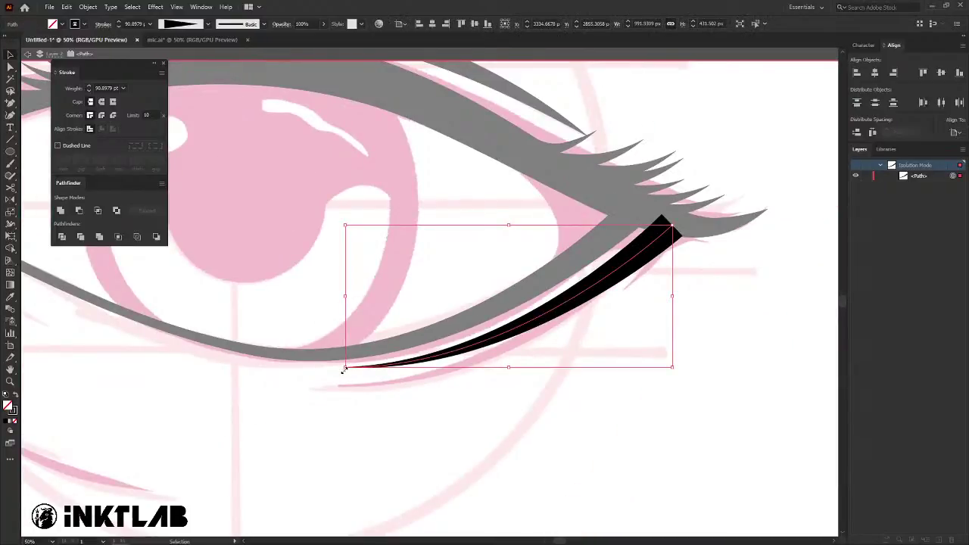
{"action": "left_click_drag", "start_coordinate": [341, 369], "coordinate": [345, 384]}
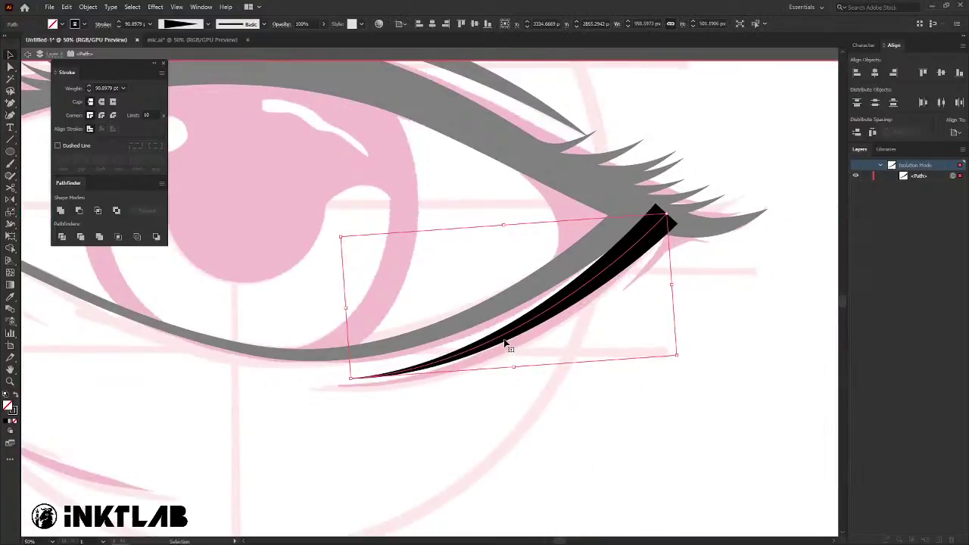
{"action": "left_click_drag", "start_coordinate": [506, 342], "coordinate": [513, 361]}
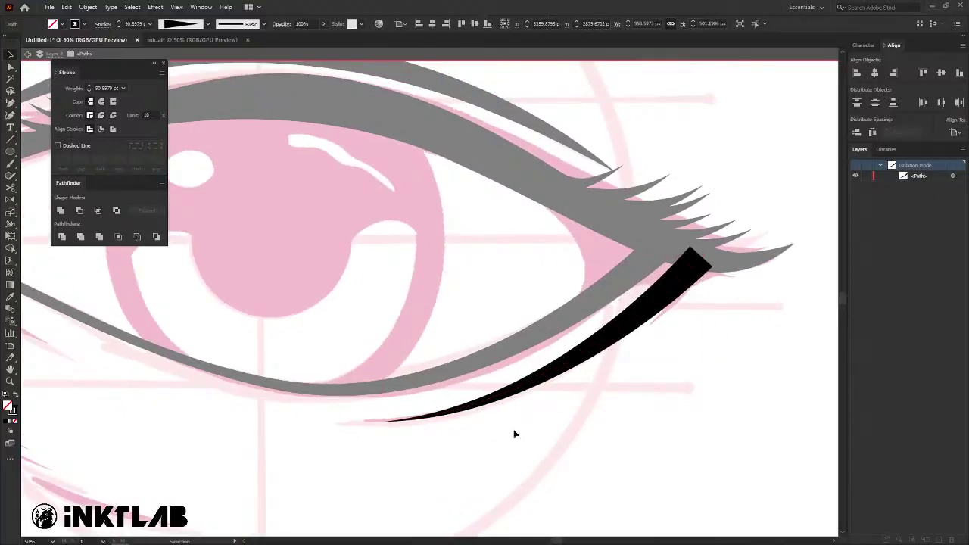
{"action": "left_click", "coordinate": [514, 434]}
{"action": "scroll", "coordinate": [514, 434], "scroll_direction": "down", "scroll_amount": 4}
{"action": "double_click", "coordinate": [610, 240]}
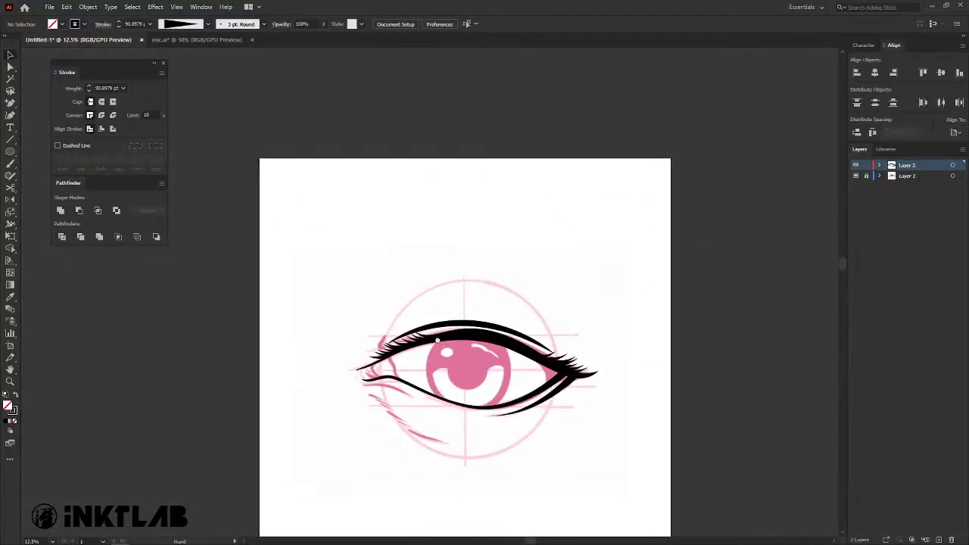
Widen the lower lash line toward its upper end and expand all eye strokes into fills.
{"action": "scroll", "coordinate": [611, 331], "scroll_direction": "up", "scroll_amount": 5}
{"action": "left_click_drag", "start_coordinate": [757, 215], "coordinate": [776, 231]}
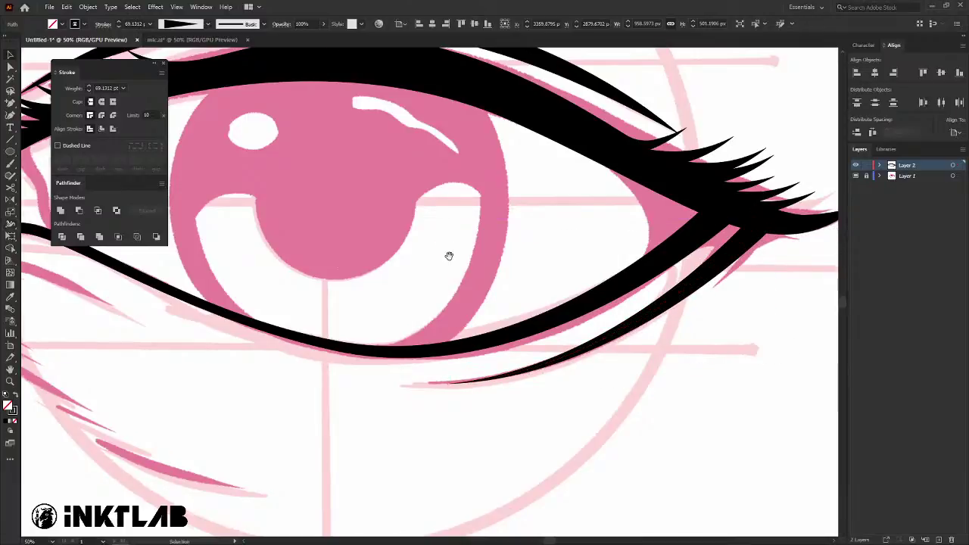
{"action": "mouse_move", "coordinate": [447, 255]}
{"action": "left_mouse_down"}
{"action": "mouse_move", "coordinate": [487, 218]}
{"action": "mouse_move", "coordinate": [470, 227]}
{"action": "mouse_move", "coordinate": [411, 214]}
{"action": "left_mouse_up"}
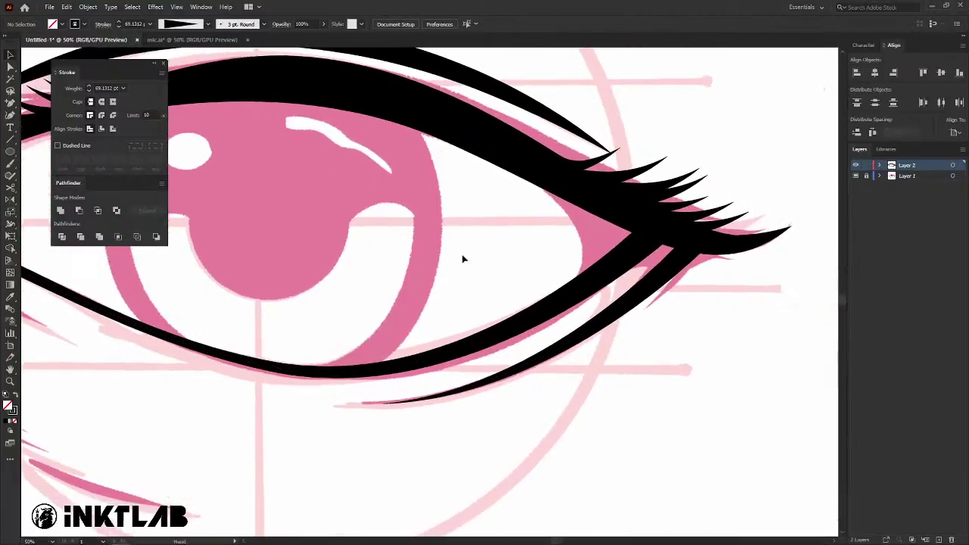
{"action": "key", "text": "ctrl+a"}
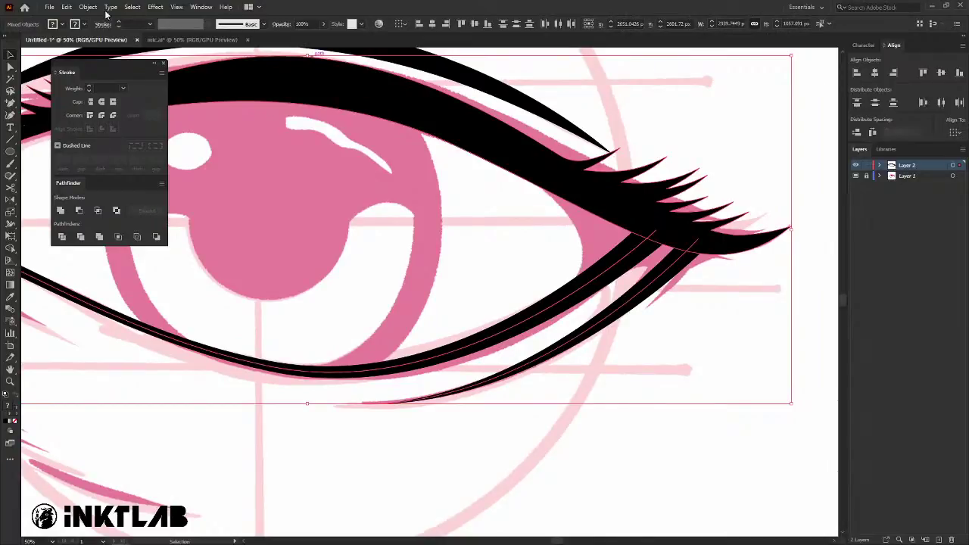
{"action": "left_click", "coordinate": [88, 6]}
{"action": "left_click", "coordinate": [121, 138]}
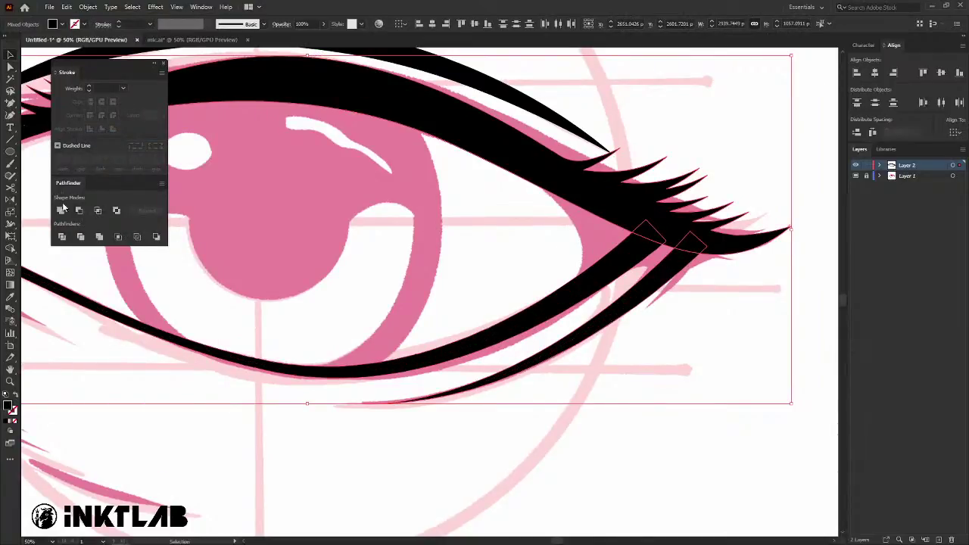
Merge the lash and eyelid shapes and round off the eye's outer corner.
{"action": "key", "text": "shift+m"}
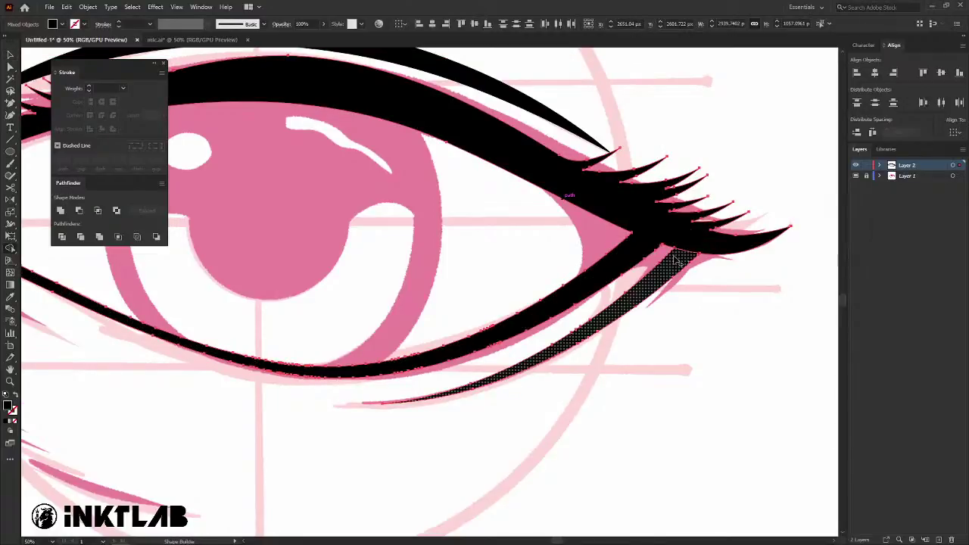
{"action": "left_click_drag", "start_coordinate": [666, 250], "coordinate": [632, 260]}
{"action": "key", "text": "minus"}
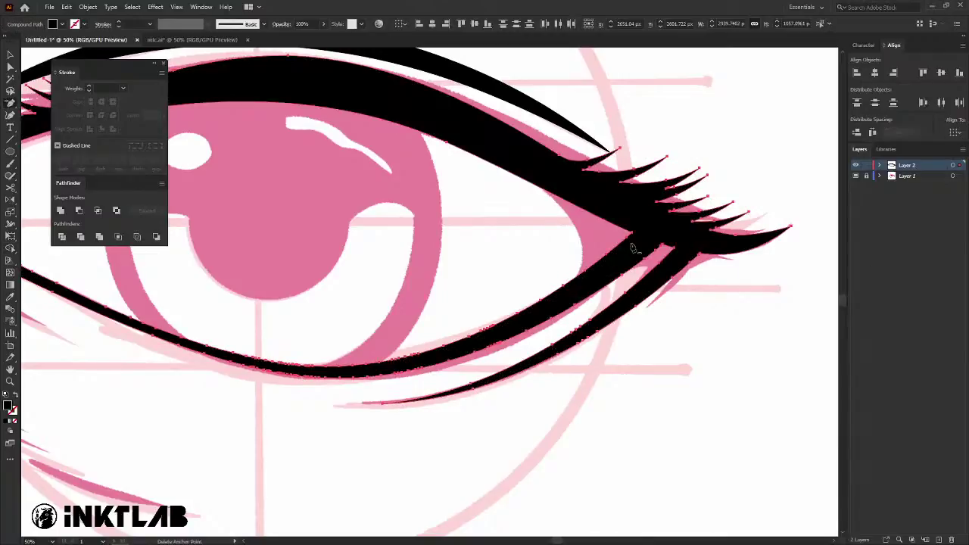
{"action": "left_click", "coordinate": [627, 239]}
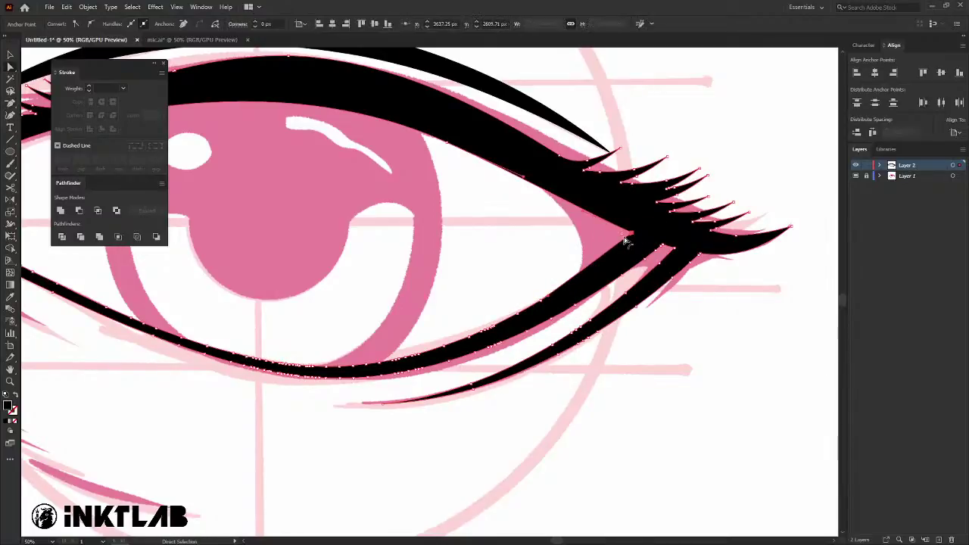
{"action": "left_click_drag", "start_coordinate": [627, 243], "coordinate": [528, 265]}
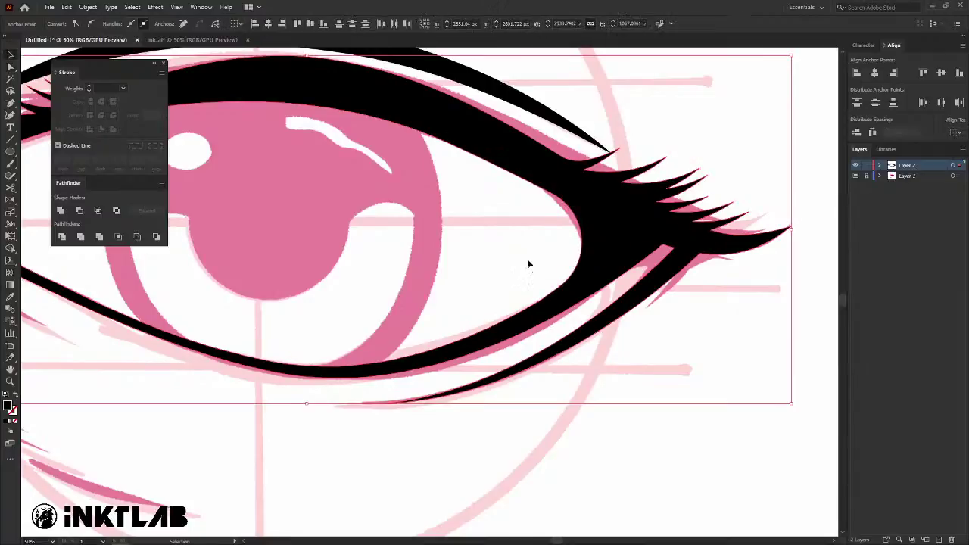
{"action": "key", "text": "v"}
Simplify the merged outer-corner shape to fewer anchor points.
{"action": "scroll", "coordinate": [667, 256], "scroll_direction": "up", "scroll_amount": 1}
{"action": "left_click_drag", "start_coordinate": [668, 256], "coordinate": [686, 316]}
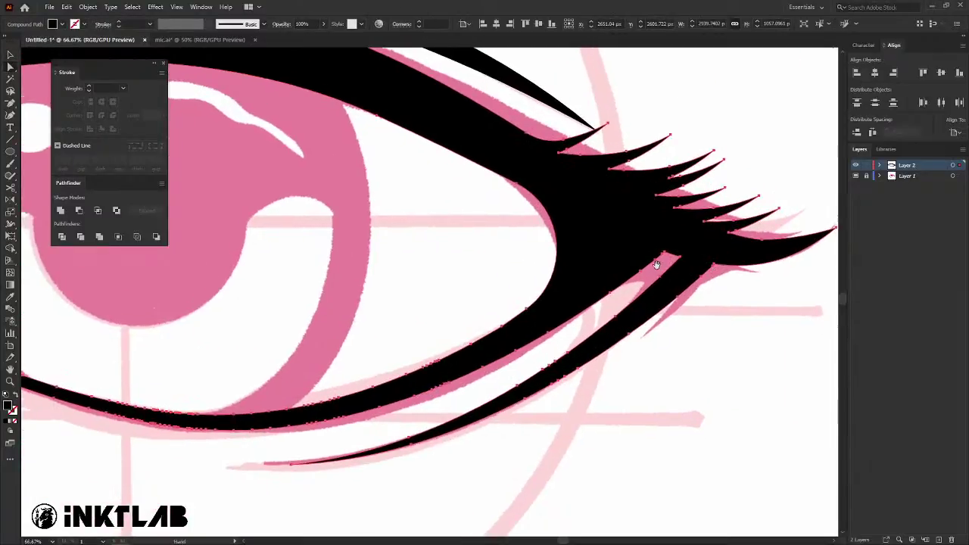
{"action": "right_click", "coordinate": [656, 265]}
{"action": "left_click", "coordinate": [707, 358]}
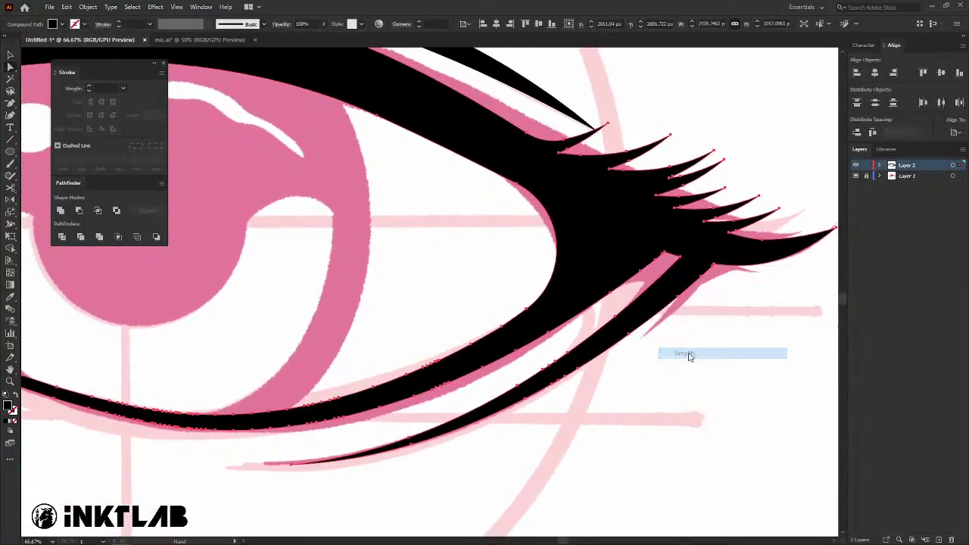
{"action": "left_click_drag", "start_coordinate": [685, 240], "coordinate": [658, 264]}
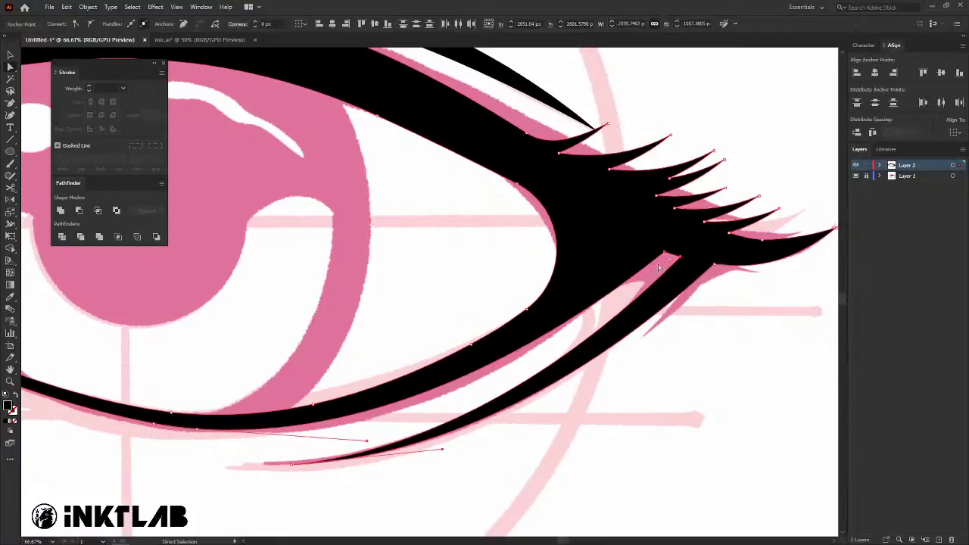
{"action": "key", "text": "v"}
{"action": "left_click", "coordinate": [681, 315]}
{"action": "left_click", "coordinate": [638, 293]}
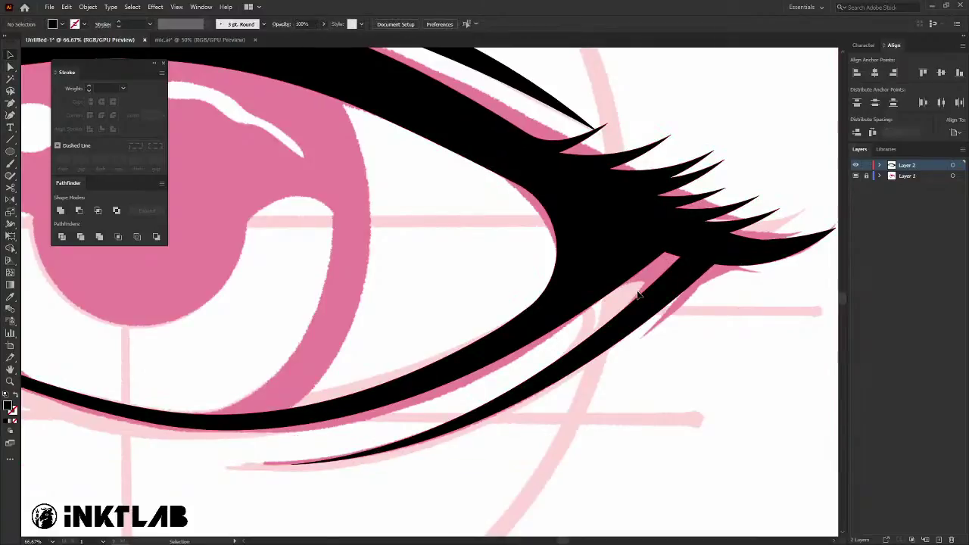
Pen-draw a closed corner piece at the eye's outer corner.
{"action": "left_click", "coordinate": [556, 290]}
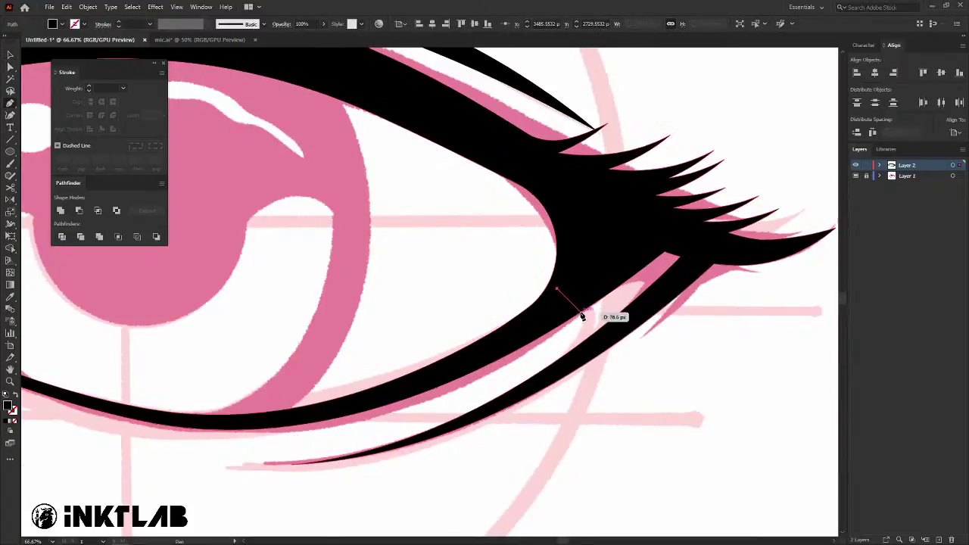
{"action": "left_click_drag", "start_coordinate": [621, 282], "coordinate": [636, 301]}
{"action": "left_click", "coordinate": [644, 312]}
{"action": "left_click", "coordinate": [698, 249]}
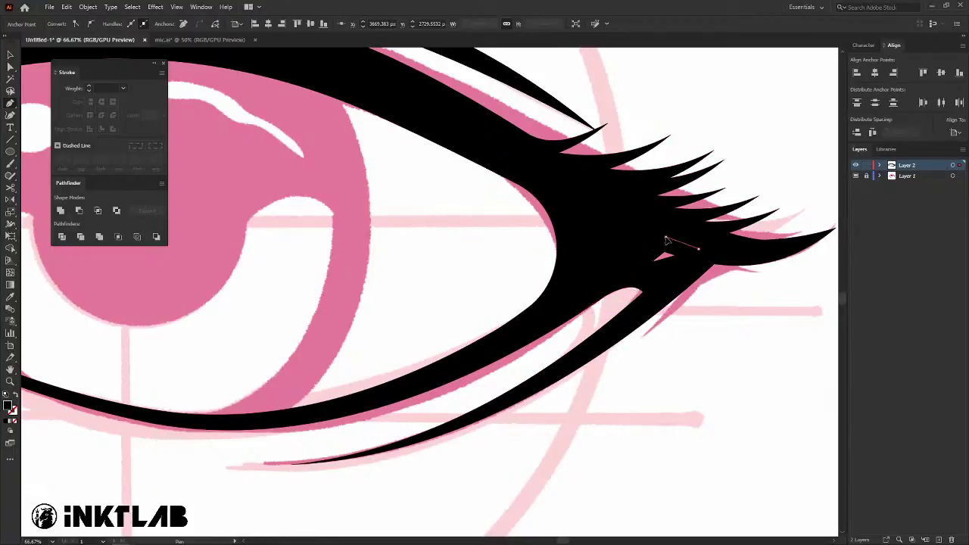
{"action": "left_click", "coordinate": [665, 237]}
{"action": "left_click", "coordinate": [557, 290]}
{"action": "key", "text": "v"}
{"action": "scroll", "coordinate": [464, 274], "scroll_direction": "down", "scroll_amount": 3}
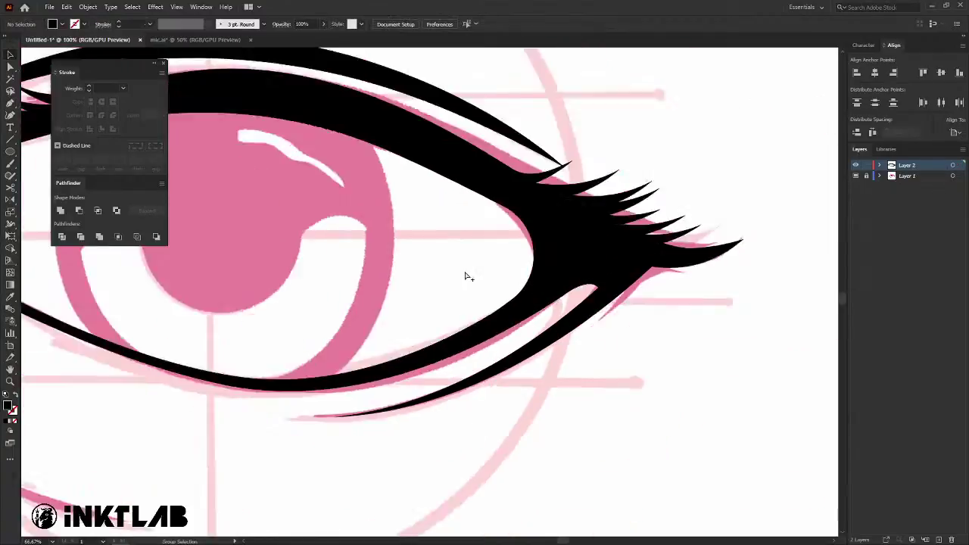
{"action": "left_click_drag", "start_coordinate": [527, 286], "coordinate": [535, 285]}
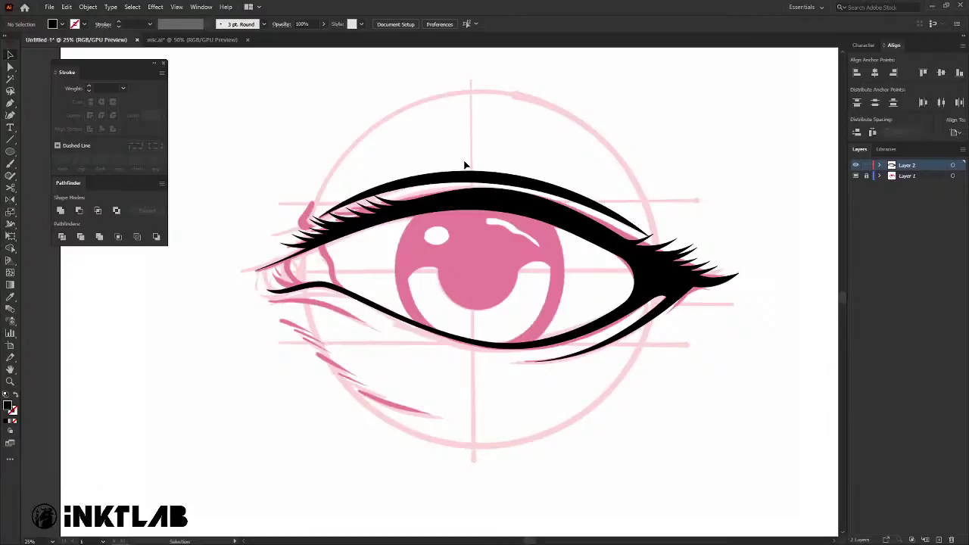
{"action": "key", "text": "ctrl+plus"}
{"action": "key", "text": "ctrl+plus"}
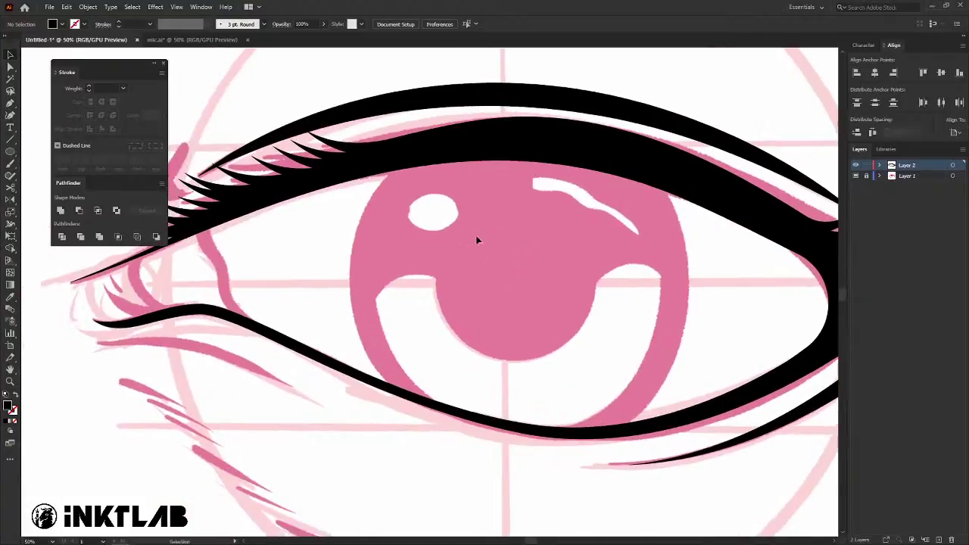
{"action": "left_click", "coordinate": [412, 103]}
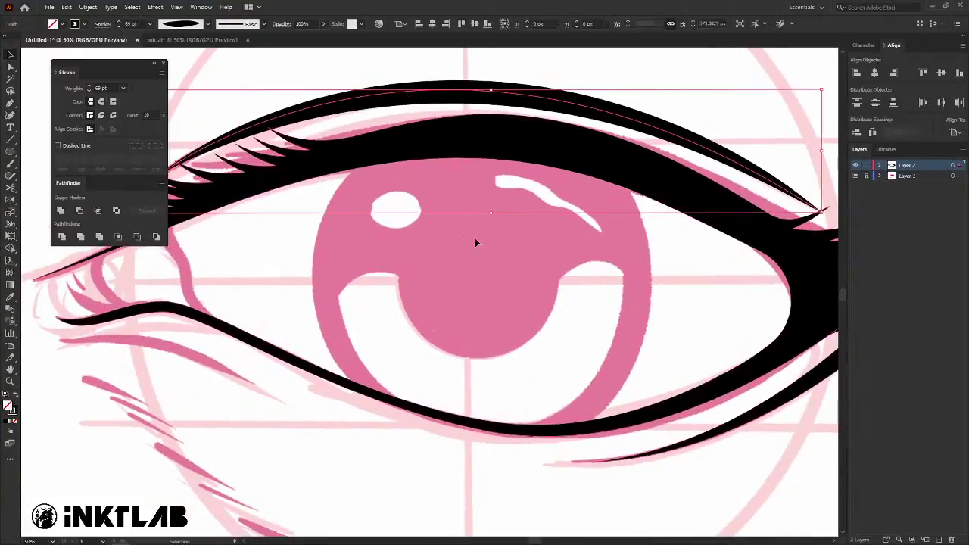
{"action": "left_click_drag", "start_coordinate": [398, 255], "coordinate": [548, 324]}
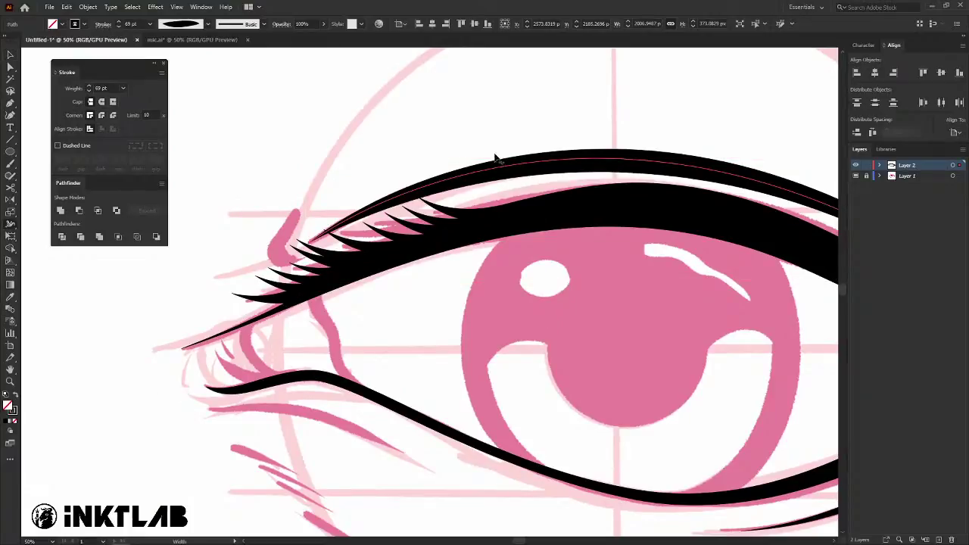
{"action": "left_click_drag", "start_coordinate": [595, 290], "coordinate": [427, 191]}
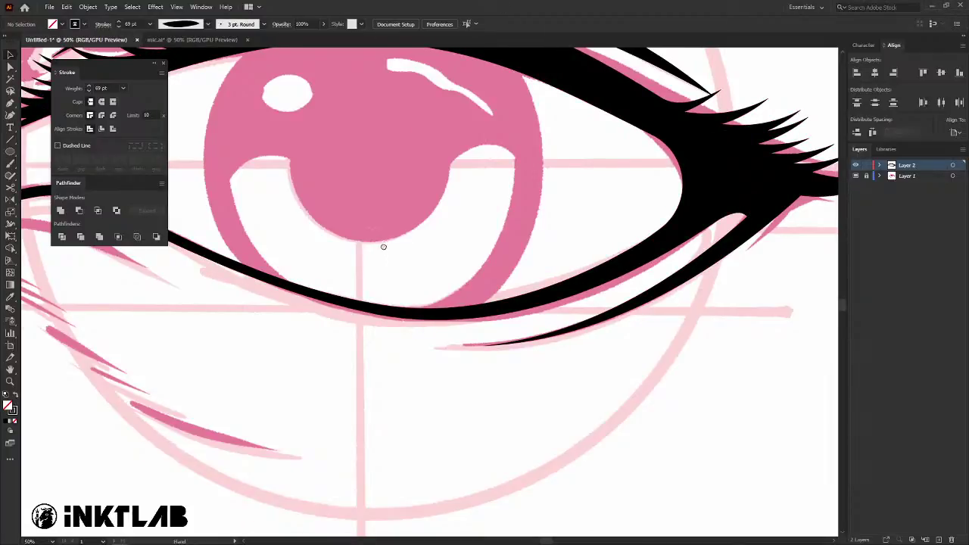
{"action": "mouse_move", "coordinate": [383, 246]}
{"action": "left_mouse_down"}
{"action": "mouse_move", "coordinate": [356, 244]}
{"action": "mouse_move", "coordinate": [387, 299]}
{"action": "left_mouse_up"}
Draw a circle enclosing the whole iris and give it a 58 pt black stroke.
{"action": "left_click_drag", "start_coordinate": [328, 236], "coordinate": [439, 309]}
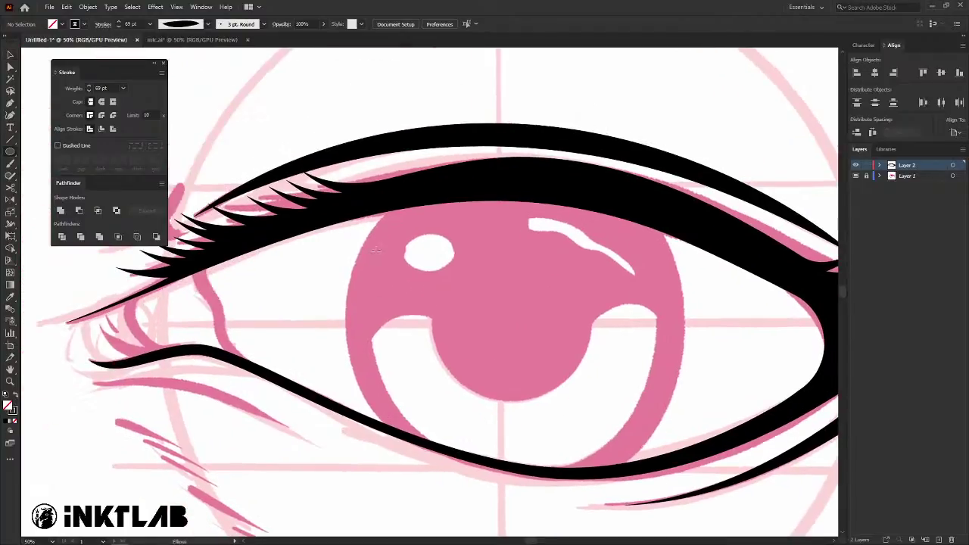
{"action": "left_click_drag", "start_coordinate": [491, 366], "coordinate": [613, 487]}
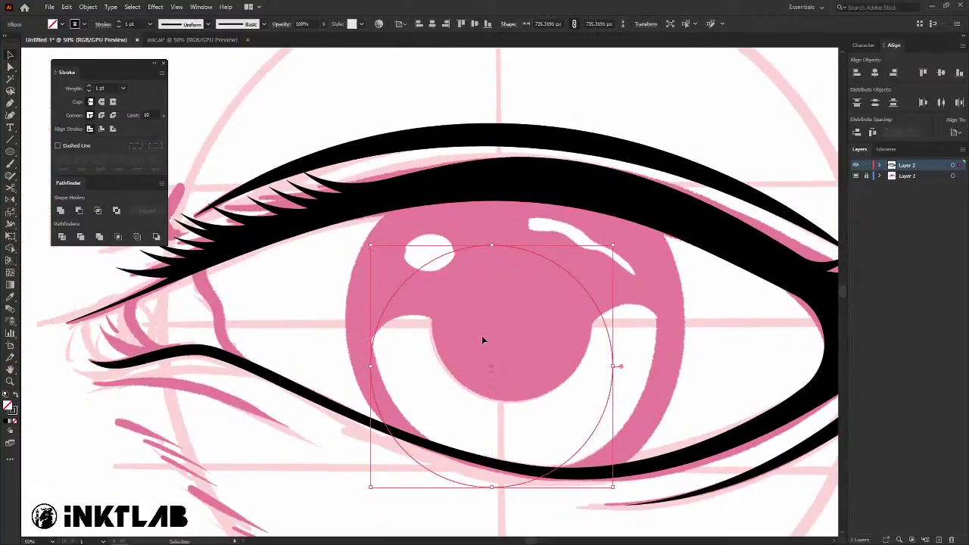
{"action": "left_click", "coordinate": [463, 327]}
{"action": "left_click_drag", "start_coordinate": [372, 228], "coordinate": [434, 286]}
{"action": "left_click_drag", "start_coordinate": [491, 364], "coordinate": [469, 318]}
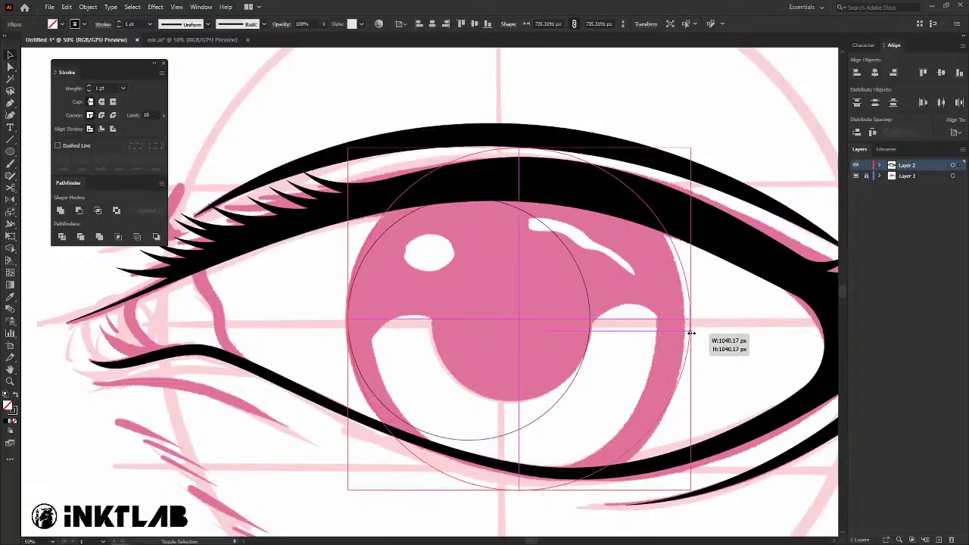
{"action": "mouse_move", "coordinate": [591, 319]}
{"action": "left_mouse_down"}
{"action": "mouse_move", "coordinate": [686, 336]}
{"action": "mouse_move", "coordinate": [595, 296]}
{"action": "left_mouse_up"}
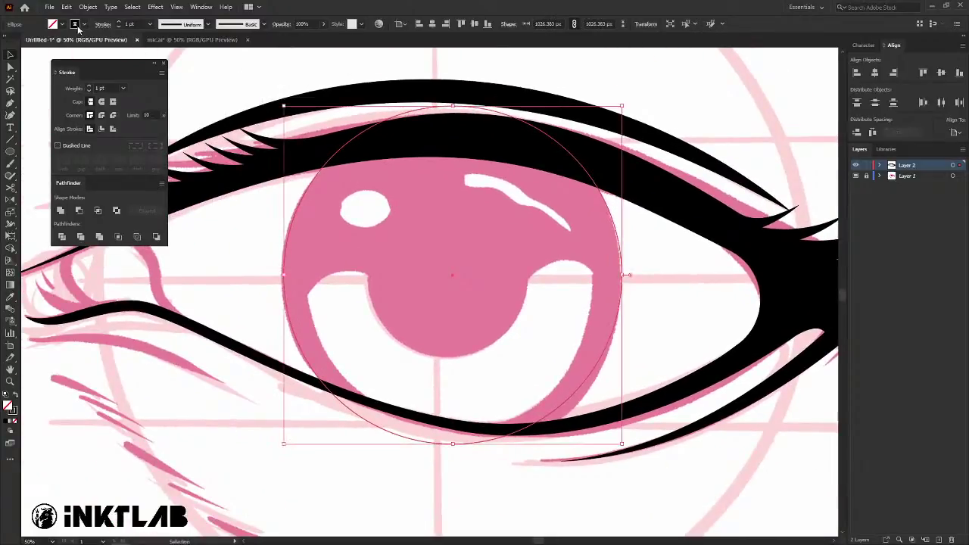
{"action": "left_click", "coordinate": [119, 25]}
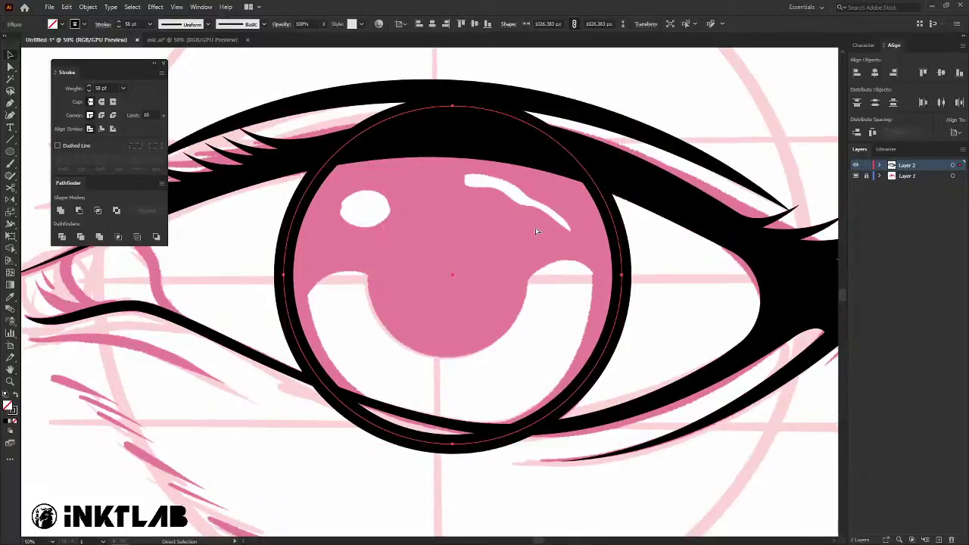
Draw a solid black pupil circle, then select the iris ring for Object > Expand.
{"action": "left_click_drag", "start_coordinate": [452, 275], "coordinate": [450, 189]}
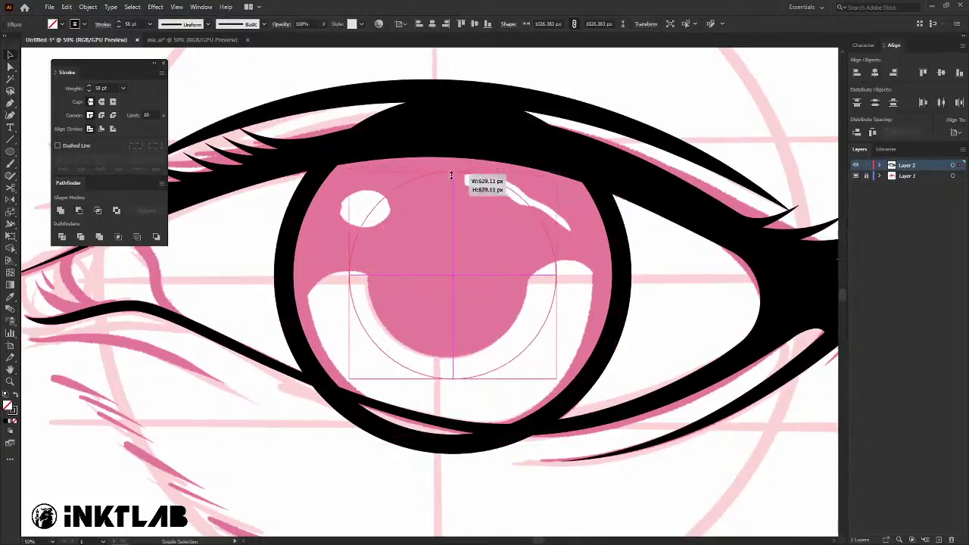
{"action": "scroll", "coordinate": [448, 245], "scroll_direction": "left", "scroll_amount": 2}
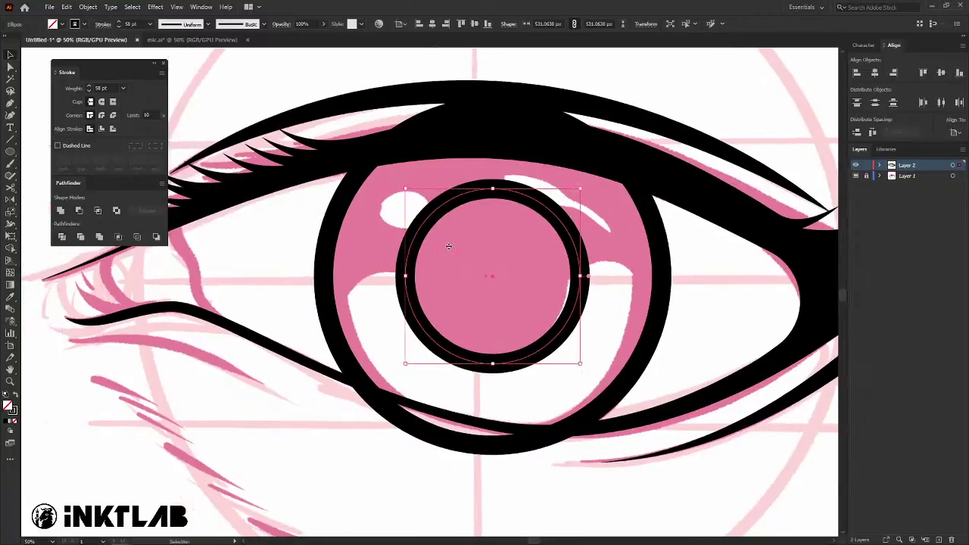
{"action": "key", "text": "shift+x"}
{"action": "left_click", "coordinate": [321, 262]}
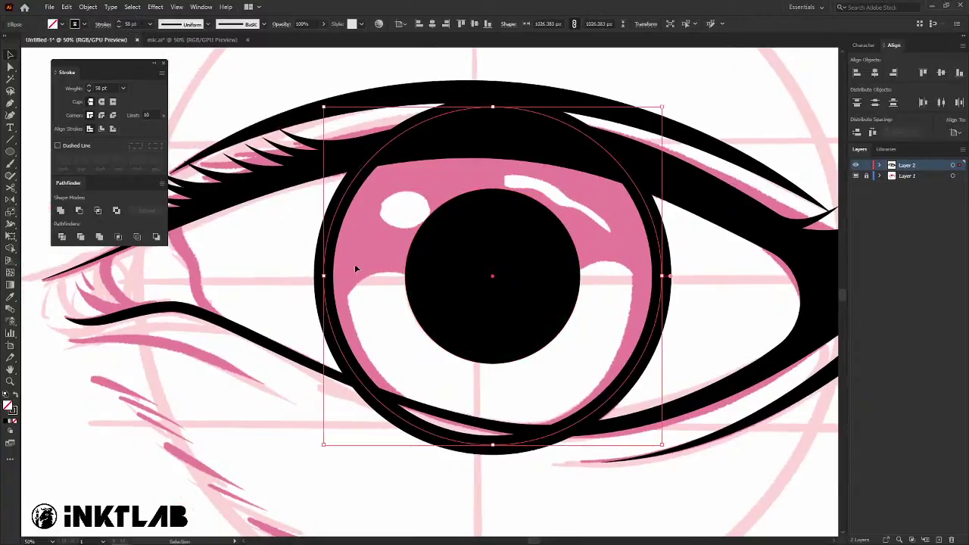
{"action": "scroll", "coordinate": [242, 151], "scroll_direction": "right", "scroll_amount": 1}
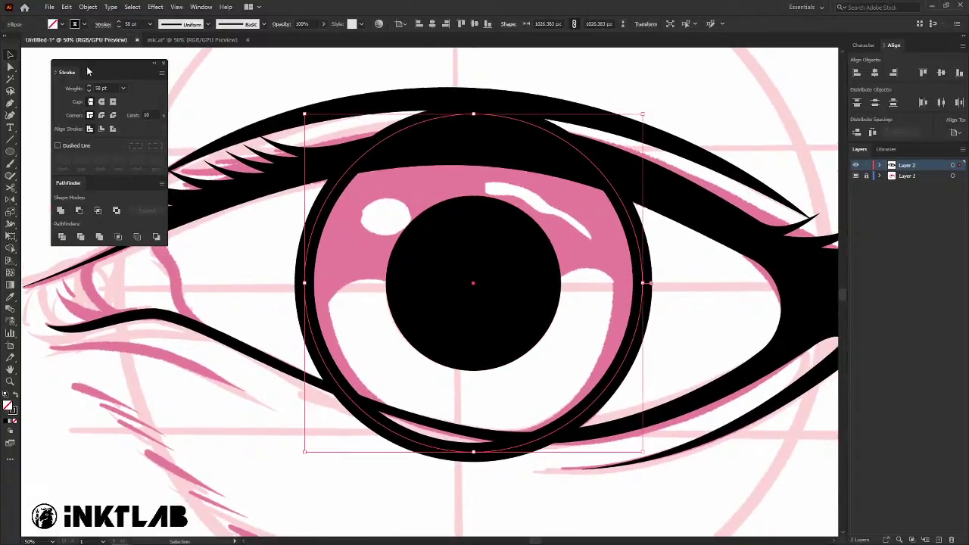
{"action": "left_click", "coordinate": [87, 7]}
{"action": "left_click", "coordinate": [99, 125]}
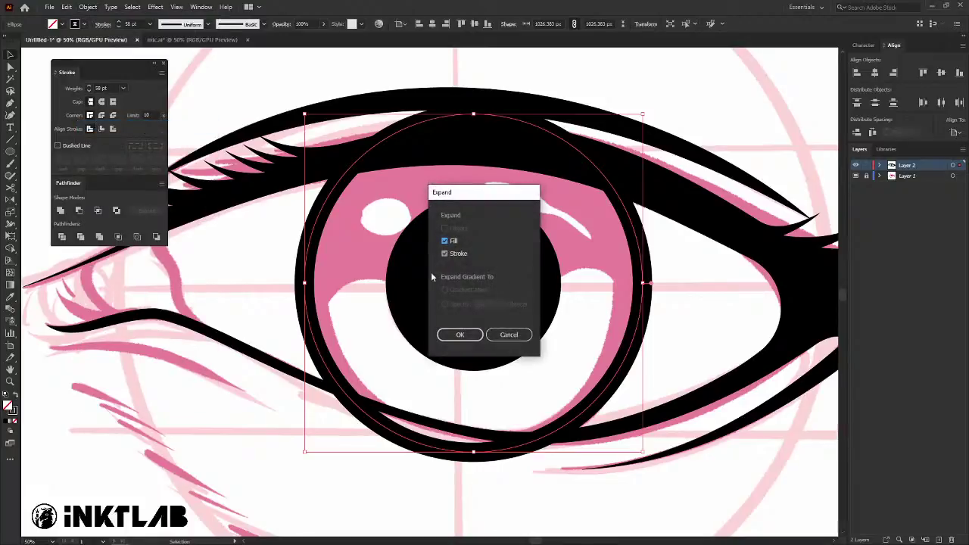
Expand the iris ring and select it together with the lower eyelid line.
{"action": "left_click", "coordinate": [456, 336]}
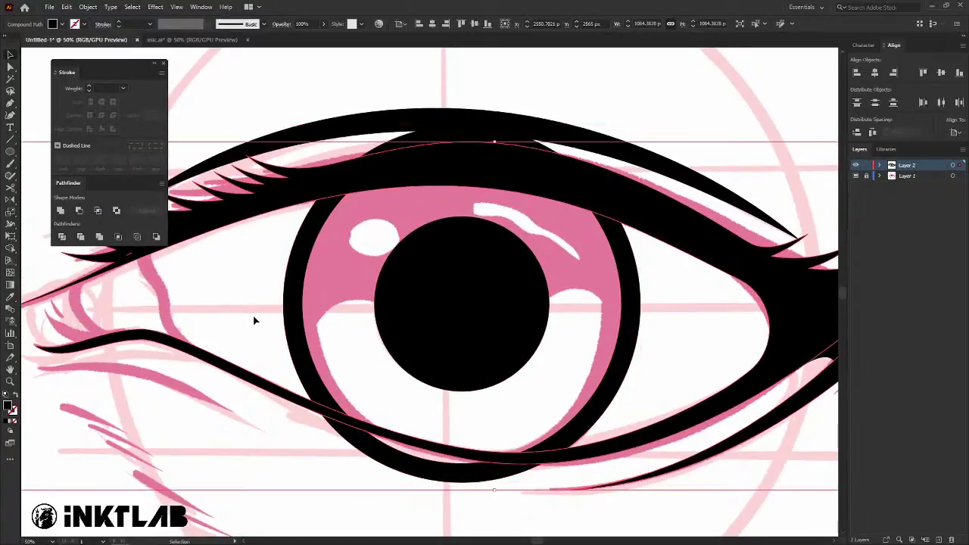
{"action": "left_click", "coordinate": [330, 248]}
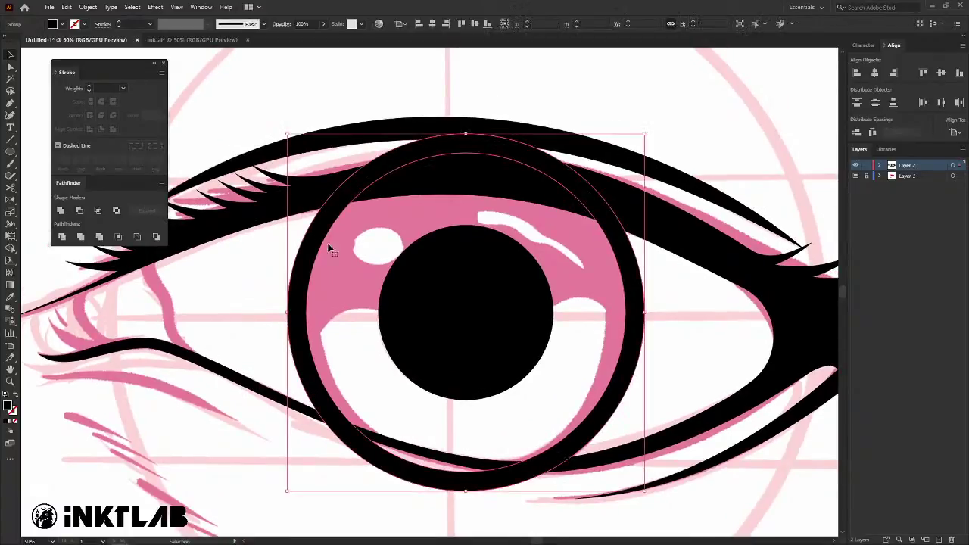
{"action": "scroll", "coordinate": [362, 275], "scroll_direction": "down", "scroll_amount": 1}
{"action": "scroll", "coordinate": [361, 260], "scroll_direction": "down", "scroll_amount": 3}
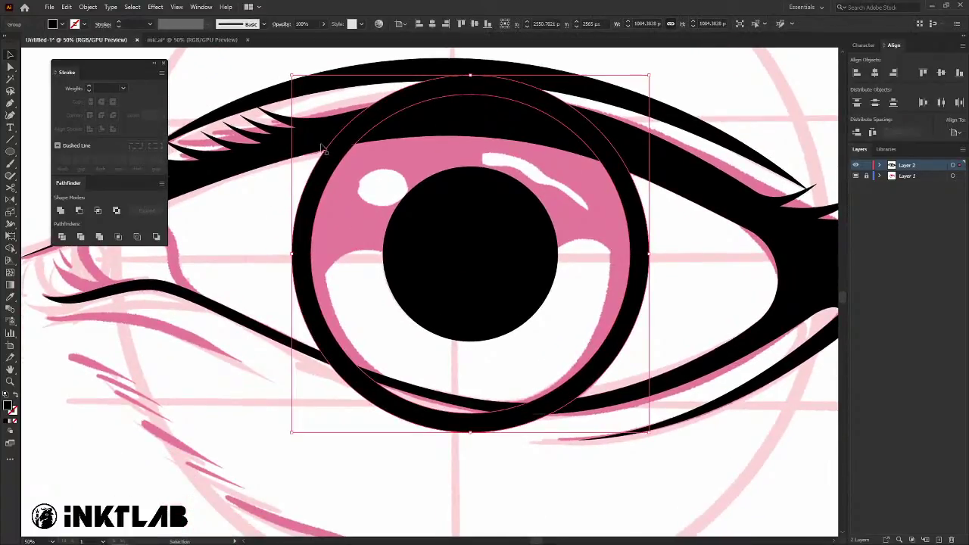
{"action": "left_click", "coordinate": [398, 411], "text": "shift"}
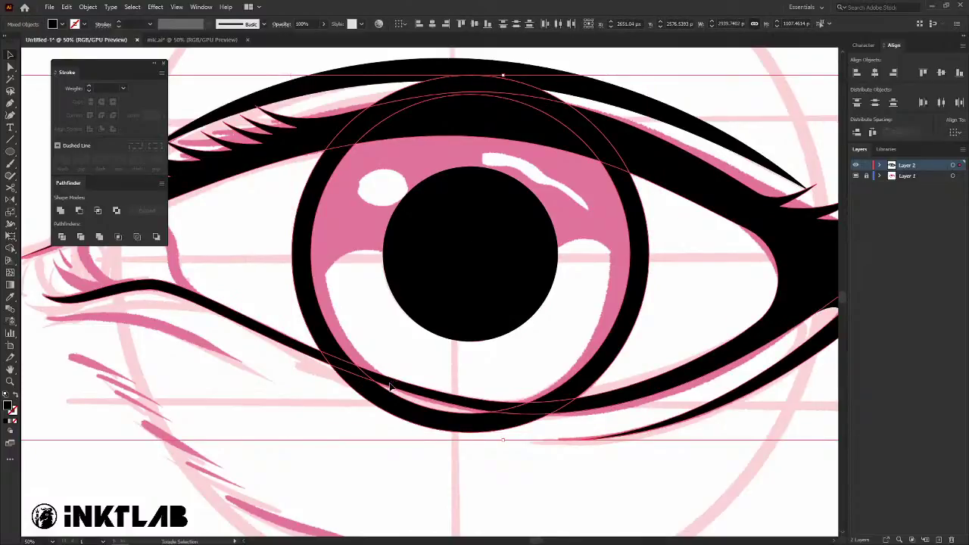
Merge the ring into the lower and right eyelid shapes with Shape Builder.
{"action": "key", "text": "shift+m"}
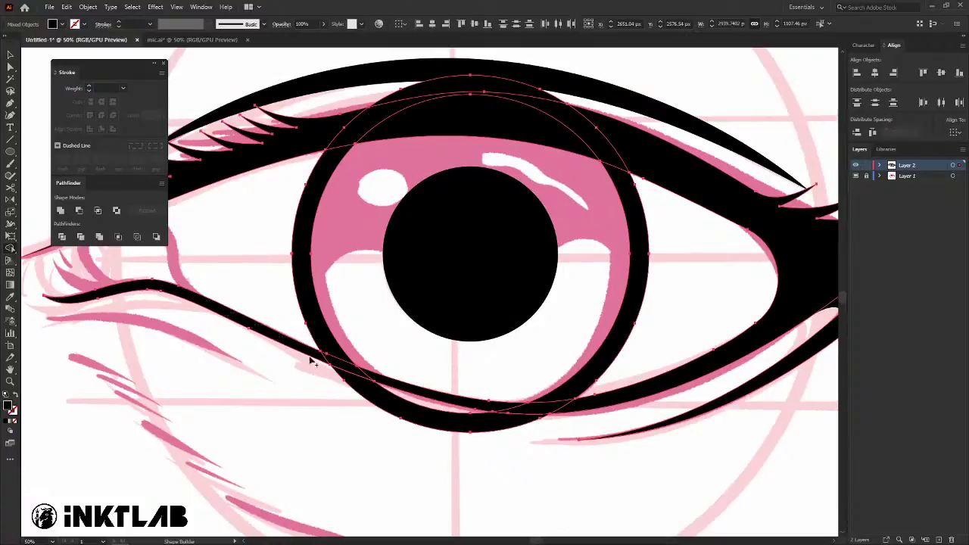
{"action": "left_click_drag", "start_coordinate": [319, 355], "coordinate": [484, 414]}
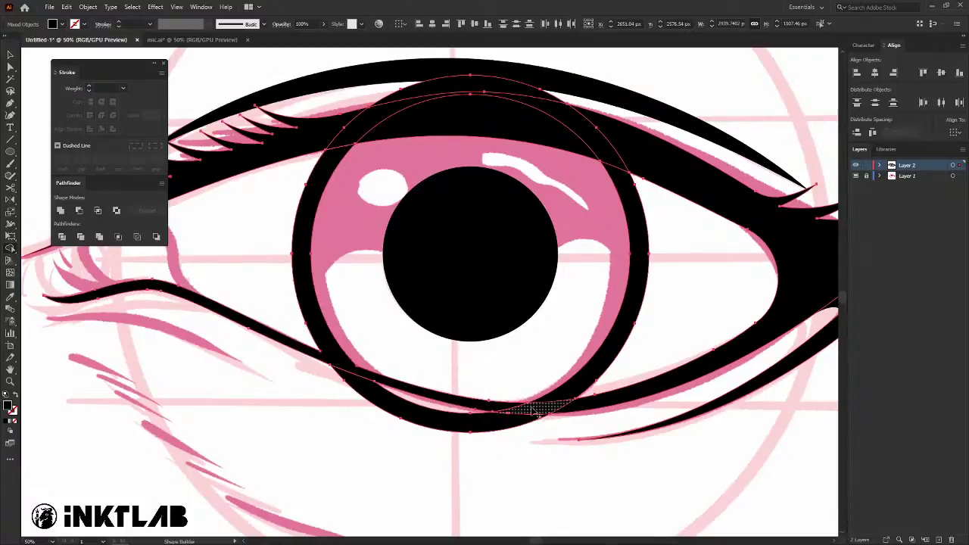
{"action": "left_click_drag", "start_coordinate": [562, 411], "coordinate": [556, 422]}
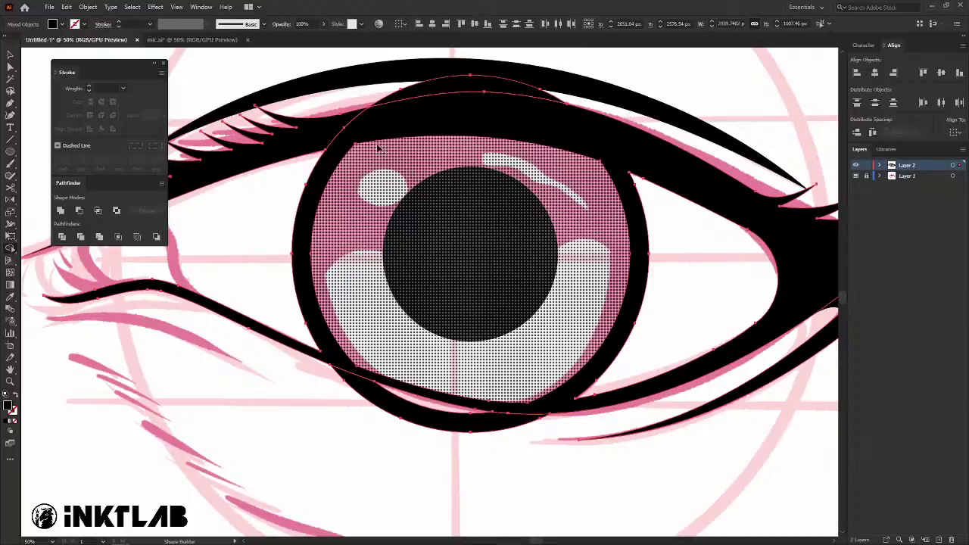
{"action": "key", "text": "v"}
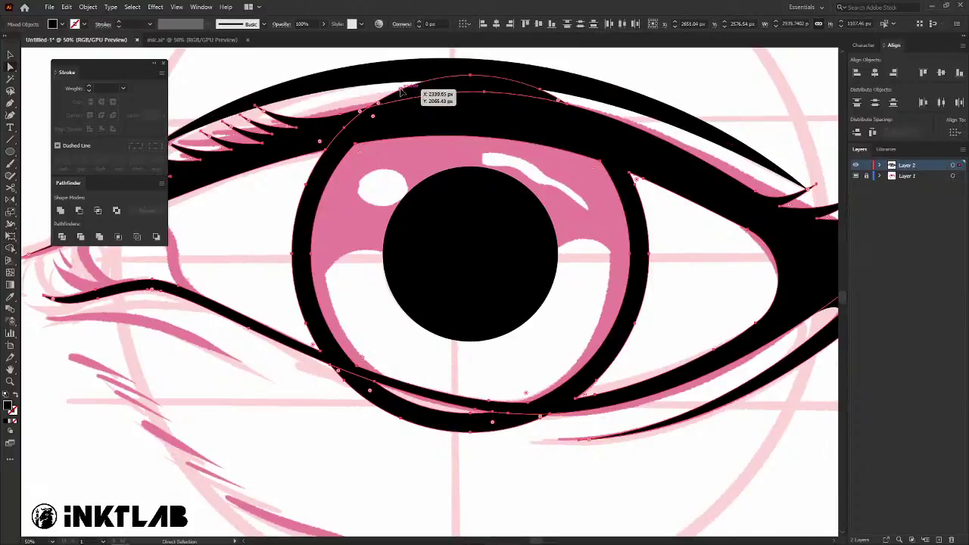
{"action": "left_click", "coordinate": [428, 92]}
{"action": "left_click", "coordinate": [439, 454]}
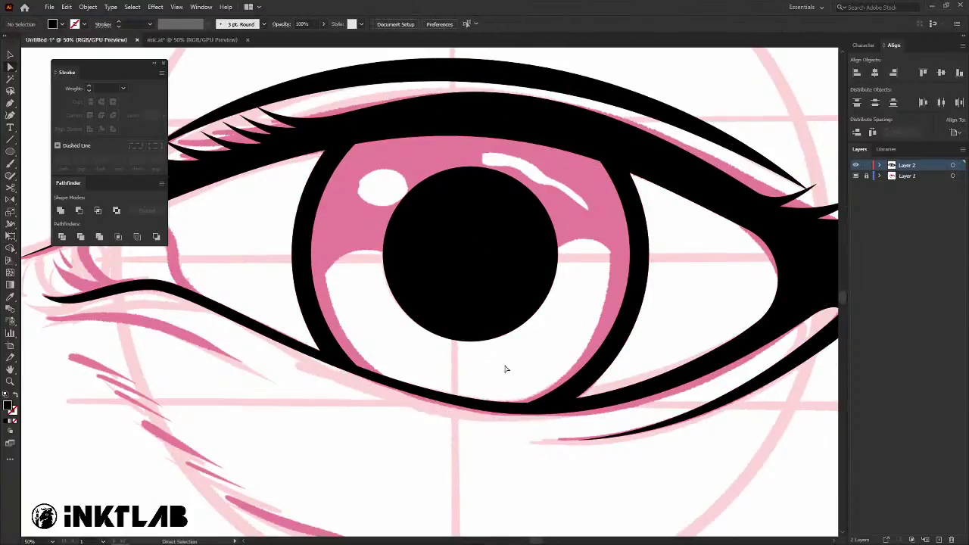
{"action": "scroll", "coordinate": [428, 321], "scroll_direction": "up", "scroll_amount": 1}
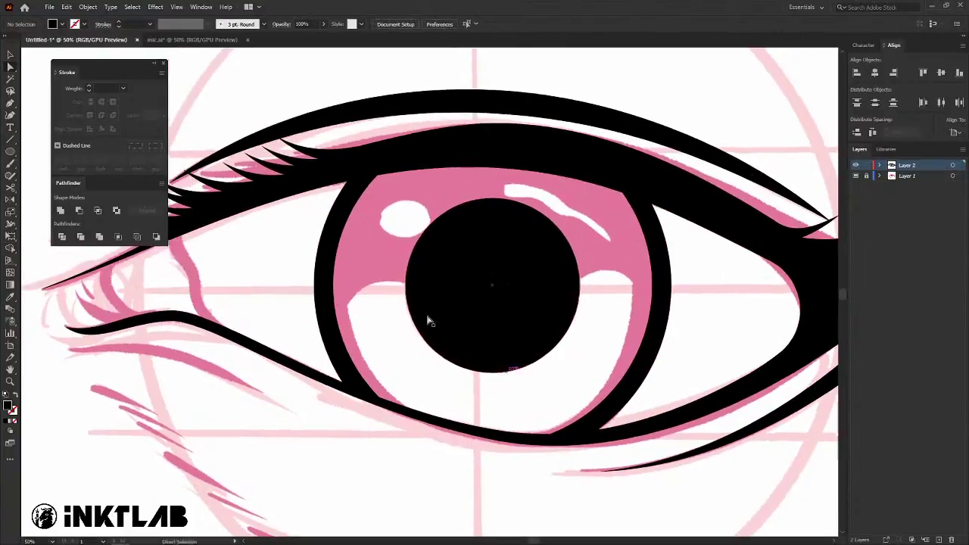
Inspect the pink iris, black outline and pupil paths, then deselect.
{"action": "left_click", "coordinate": [373, 404]}
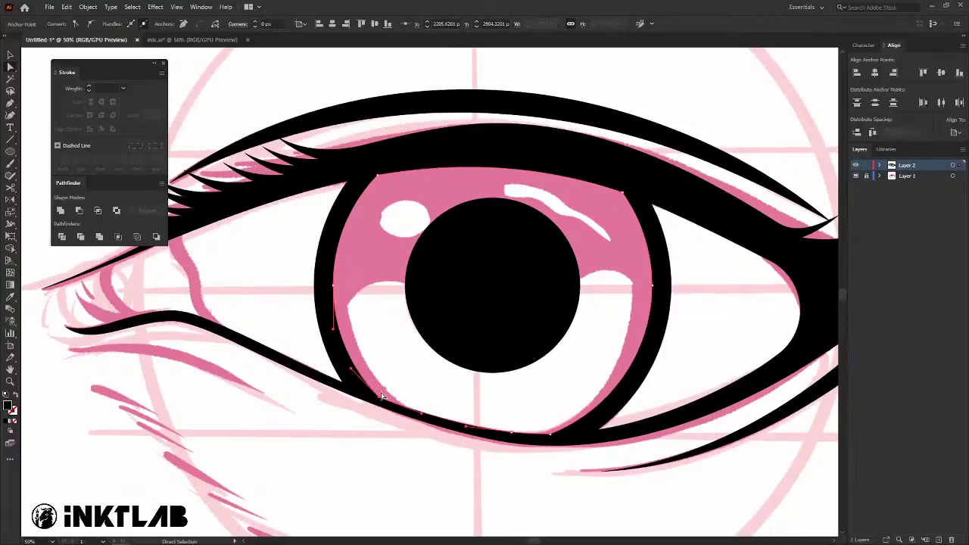
{"action": "left_click", "coordinate": [542, 426]}
{"action": "left_click", "coordinate": [545, 416]}
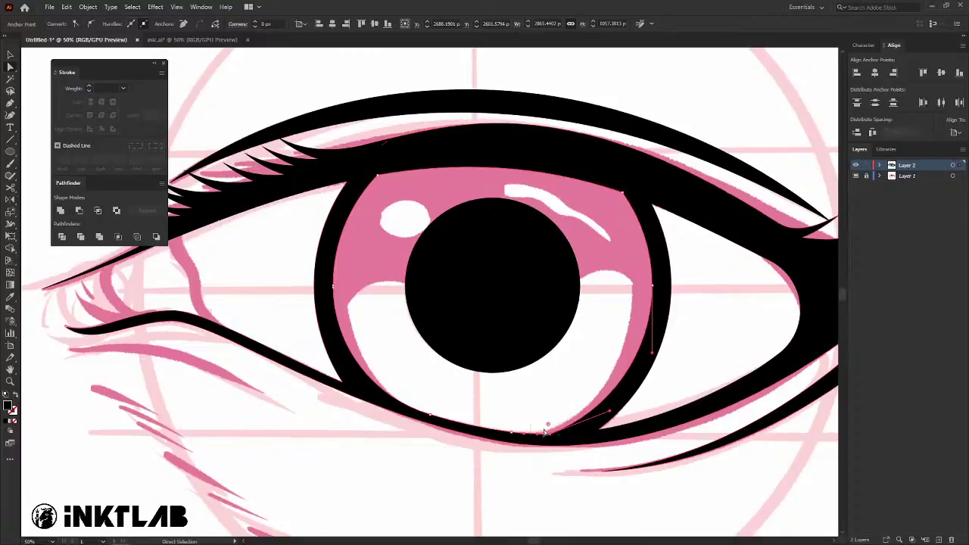
{"action": "left_click", "coordinate": [593, 360]}
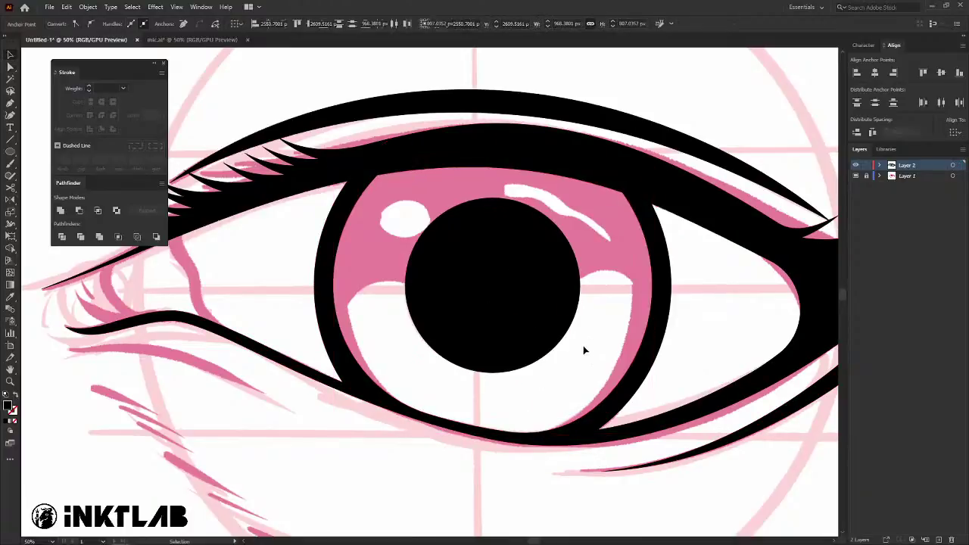
Pen-draw a closed shadow shape over the upper iris and select it with the pupil.
{"action": "key", "text": "p"}
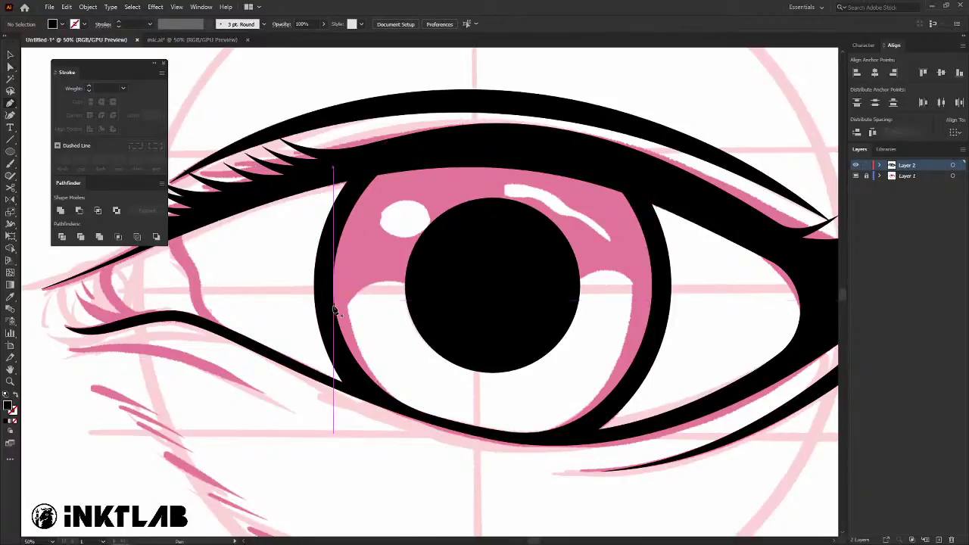
{"action": "left_click", "coordinate": [333, 310]}
{"action": "mouse_move", "coordinate": [376, 280]}
{"action": "left_mouse_down"}
{"action": "mouse_move", "coordinate": [422, 275]}
{"action": "mouse_move", "coordinate": [415, 282]}
{"action": "left_mouse_up"}
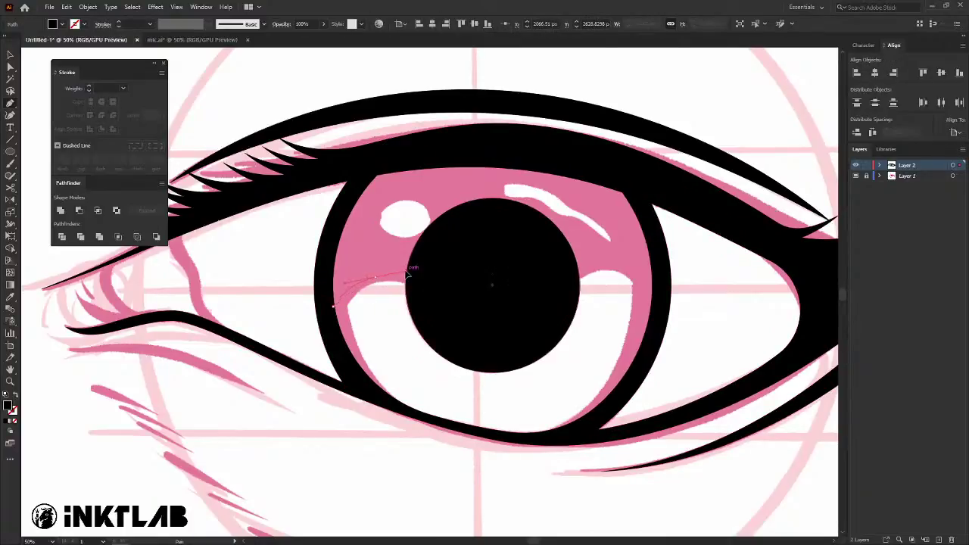
{"action": "mouse_move", "coordinate": [562, 285]}
{"action": "left_mouse_down"}
{"action": "mouse_move", "coordinate": [632, 274]}
{"action": "mouse_move", "coordinate": [650, 233]}
{"action": "left_mouse_up"}
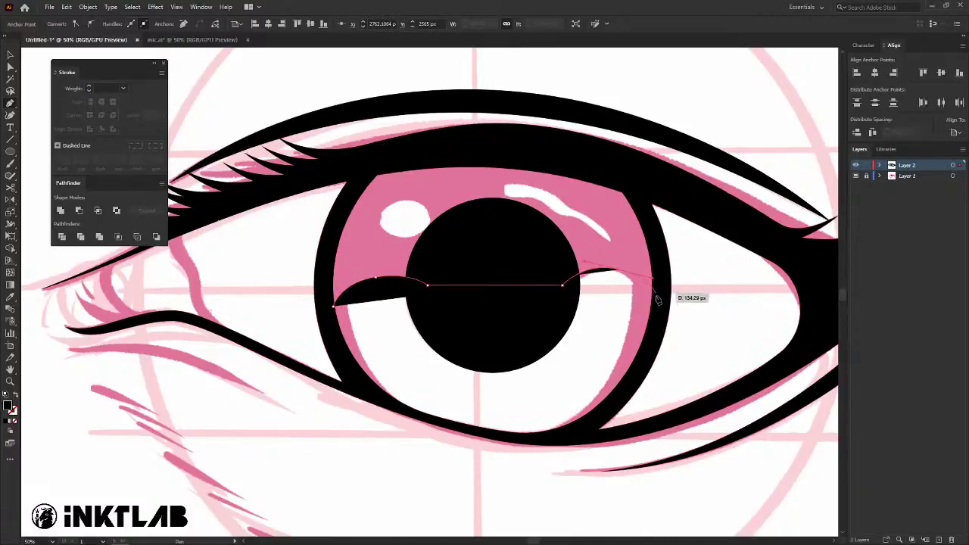
{"action": "left_click", "coordinate": [627, 173]}
{"action": "mouse_move", "coordinate": [362, 159]}
{"action": "left_mouse_down"}
{"action": "mouse_move", "coordinate": [361, 194]}
{"action": "mouse_move", "coordinate": [353, 190]}
{"action": "left_mouse_up"}
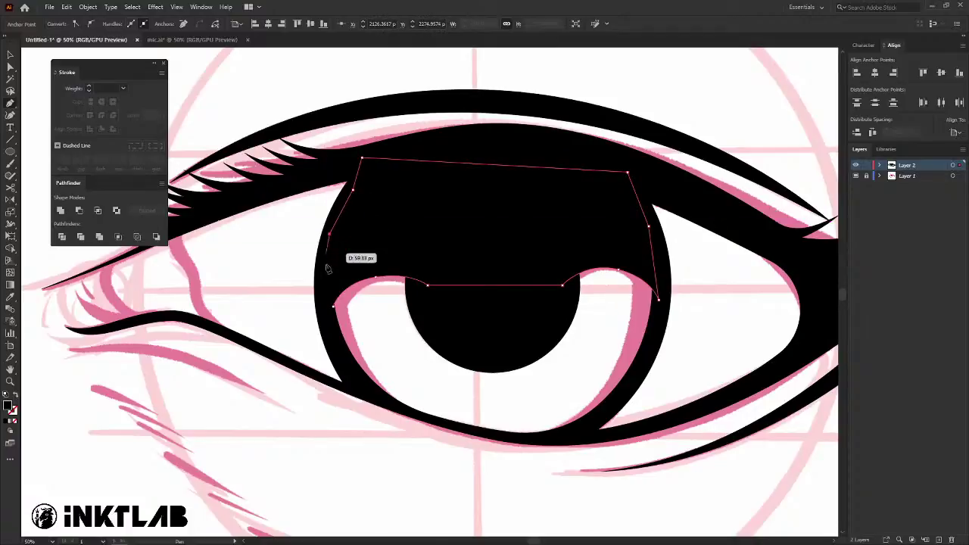
{"action": "left_click_drag", "start_coordinate": [326, 268], "coordinate": [327, 302]}
{"action": "left_click", "coordinate": [371, 309], "text": "ctrl"}
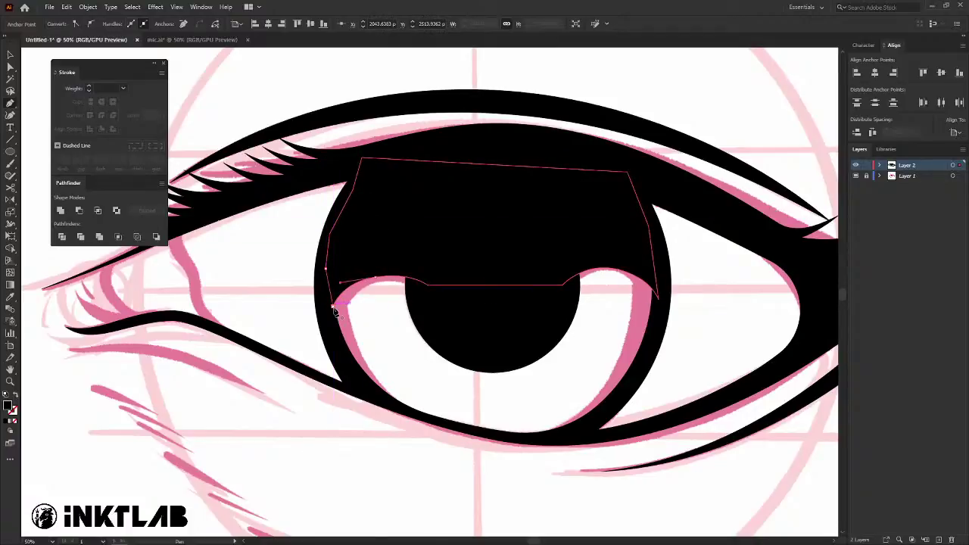
{"action": "left_click", "coordinate": [459, 250]}
{"action": "left_click", "coordinate": [465, 318], "text": "shift"}
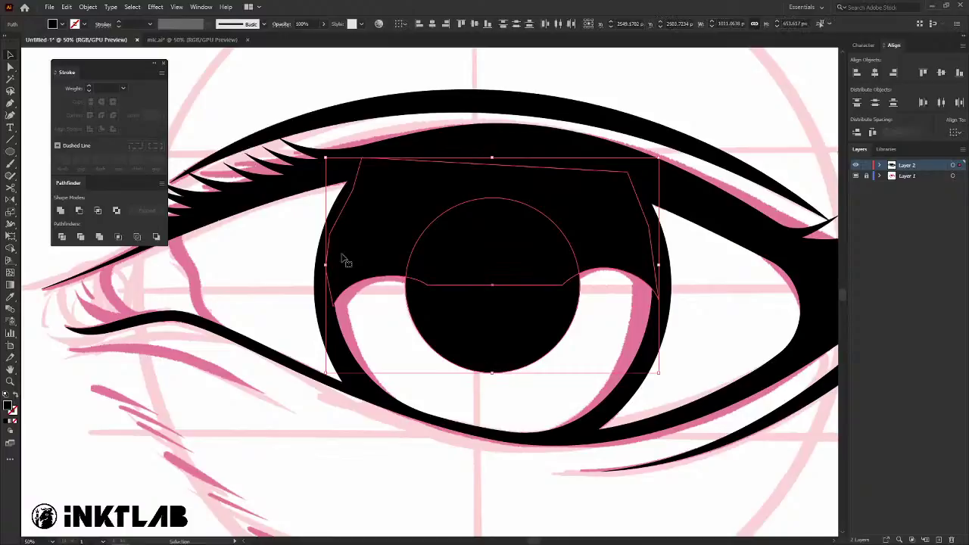
Merge the shadow shape with the pupil, then merge the eye ring with both.
{"action": "key", "text": "shift+m"}
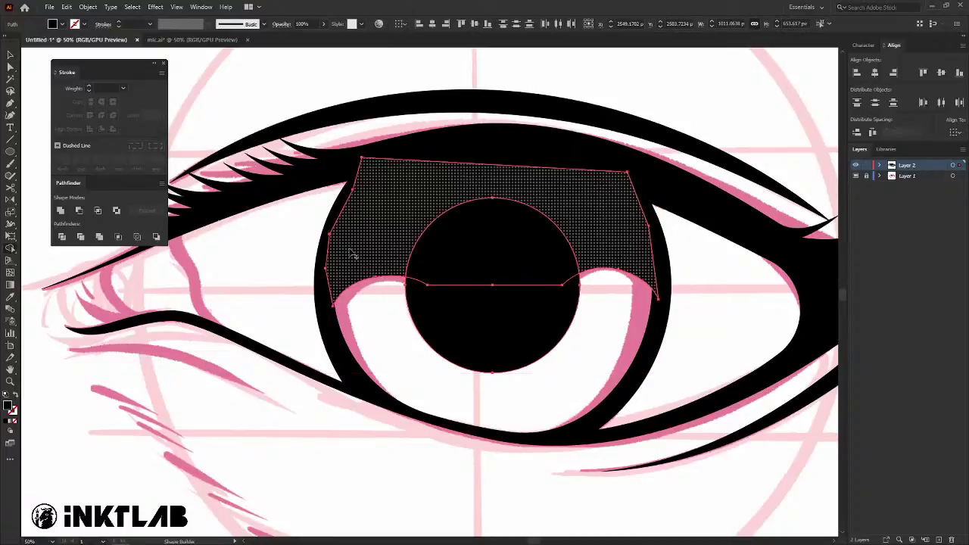
{"action": "left_click_drag", "start_coordinate": [321, 285], "coordinate": [469, 308]}
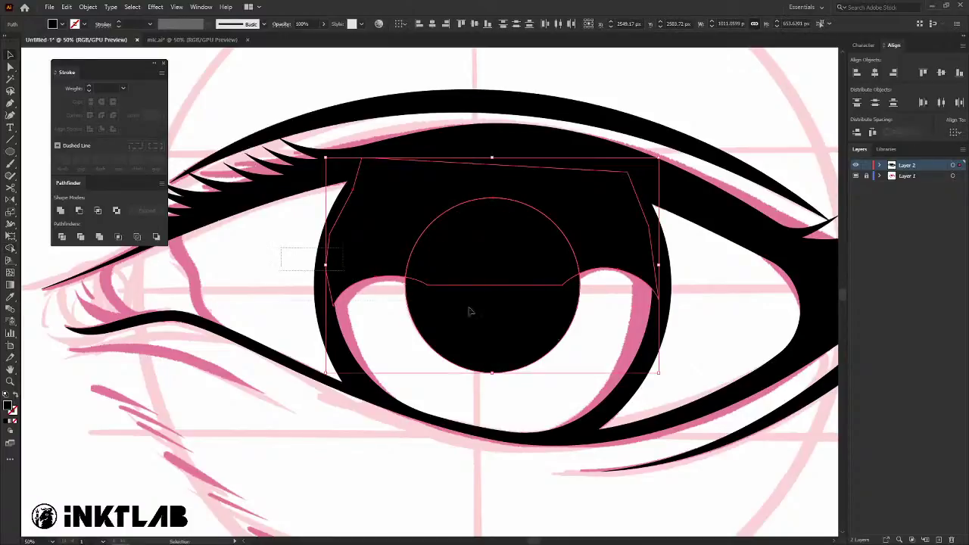
{"action": "key", "text": "v"}
{"action": "key", "text": "ctrl+a"}
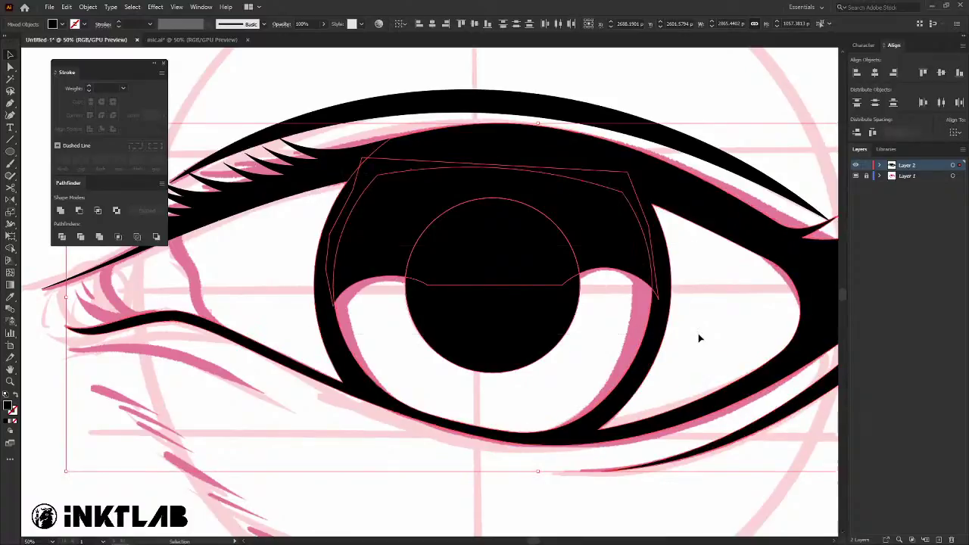
{"action": "key", "text": "shift+m"}
{"action": "left_click_drag", "start_coordinate": [321, 303], "coordinate": [485, 333]}
Reshape the pupil's lower and upper-right curves by dragging its anchors and handles.
{"action": "key", "text": "a"}
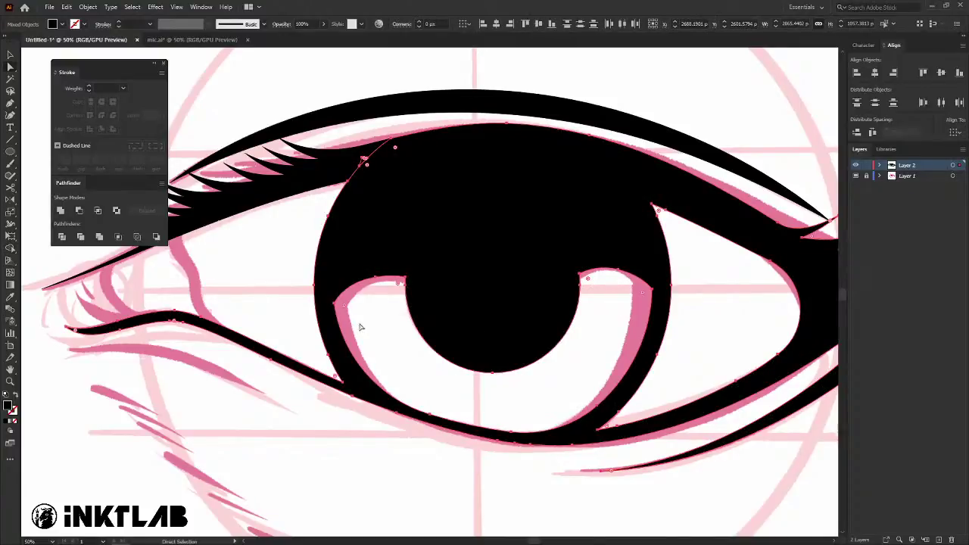
{"action": "left_click", "coordinate": [379, 322]}
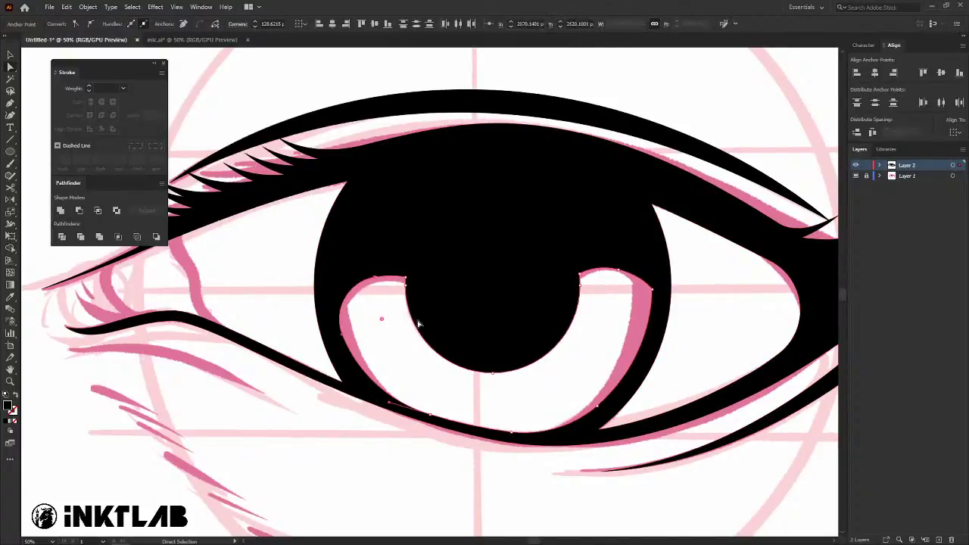
{"action": "left_click_drag", "start_coordinate": [663, 285], "coordinate": [579, 288]}
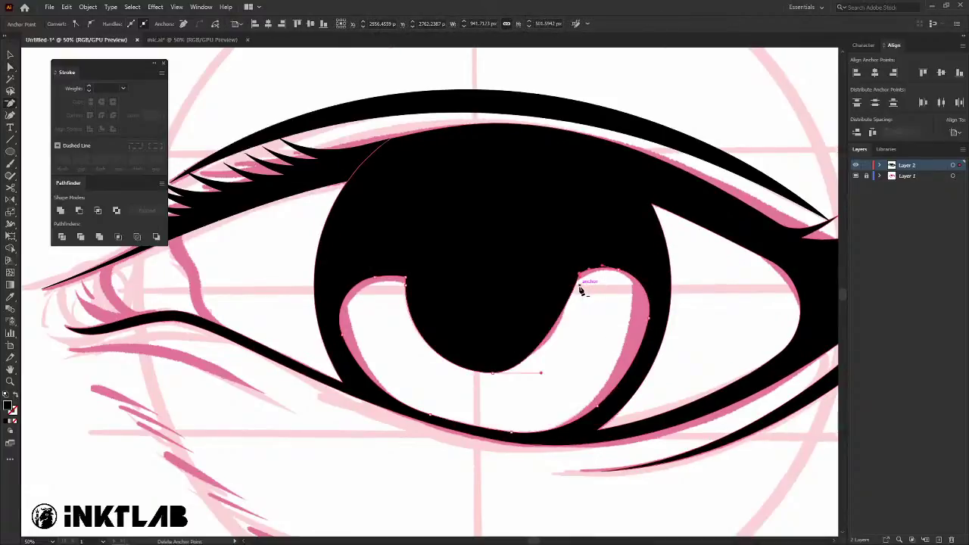
{"action": "left_click", "coordinate": [492, 373]}
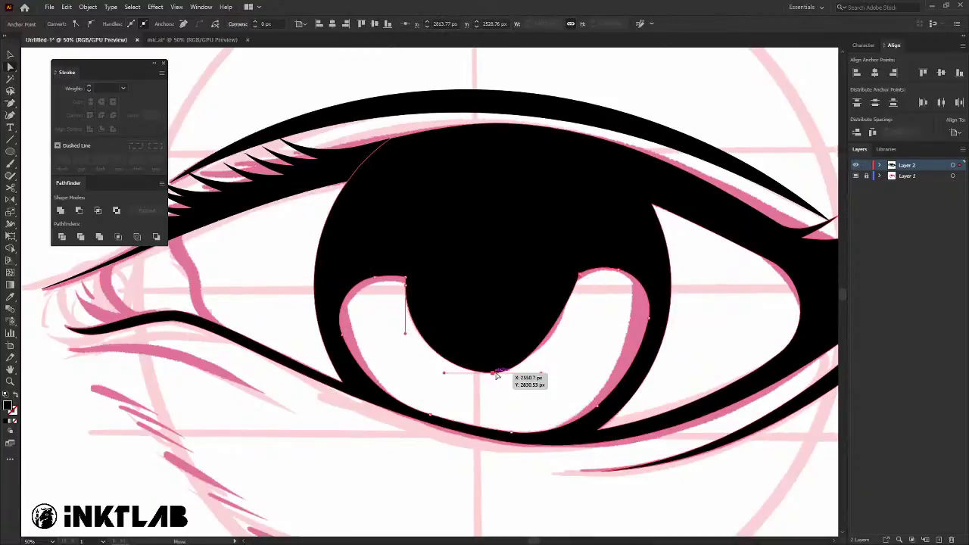
{"action": "left_click_drag", "start_coordinate": [542, 374], "coordinate": [578, 373]}
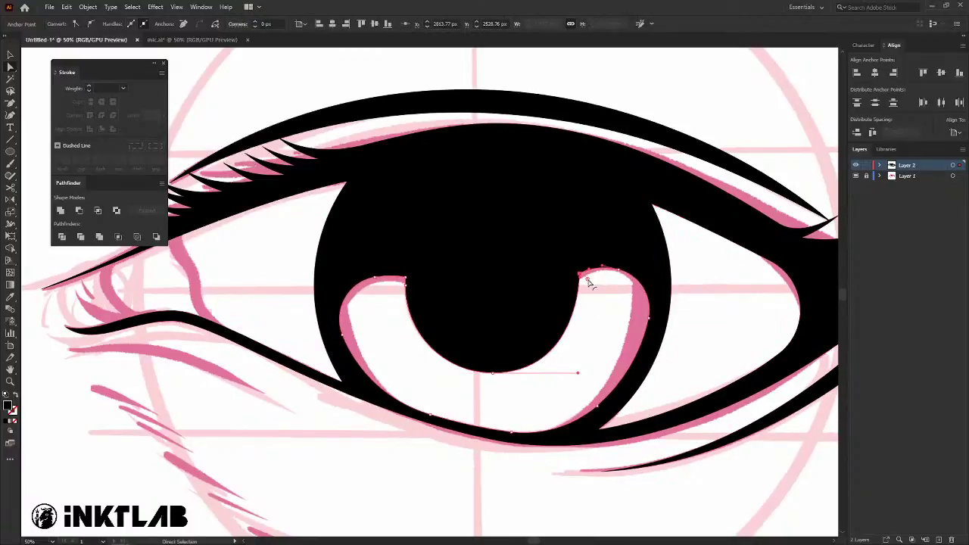
{"action": "left_click_drag", "start_coordinate": [588, 276], "coordinate": [609, 301]}
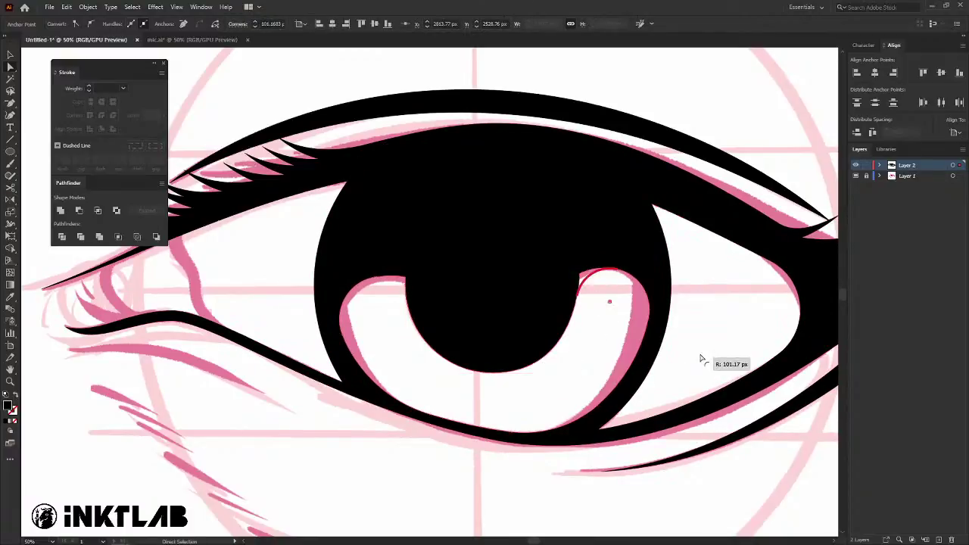
{"action": "left_click", "coordinate": [405, 281]}
Convert the pupil's upper-left anchor and shorten the bottom handle to smooth the left curve.
{"action": "key", "text": "p"}
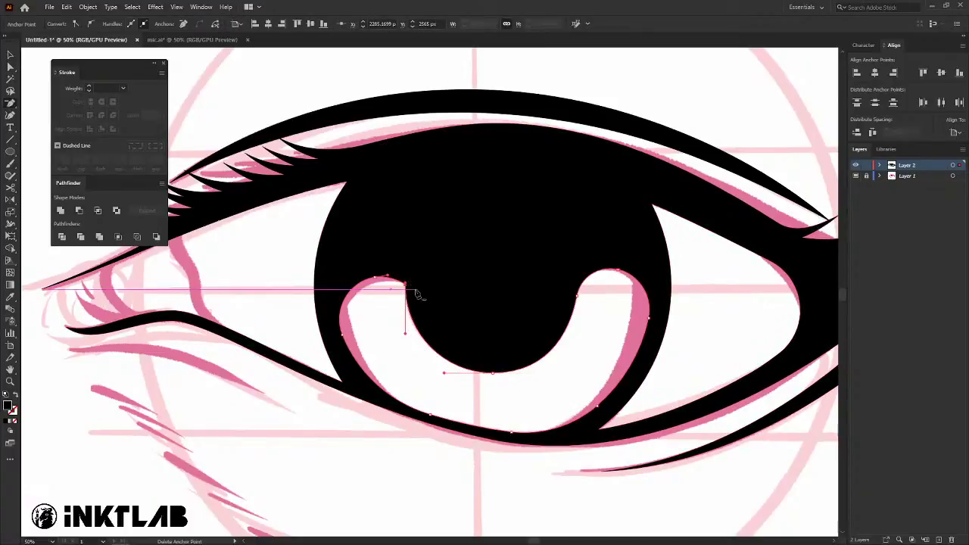
{"action": "key", "text": "a"}
{"action": "left_click", "coordinate": [406, 289]}
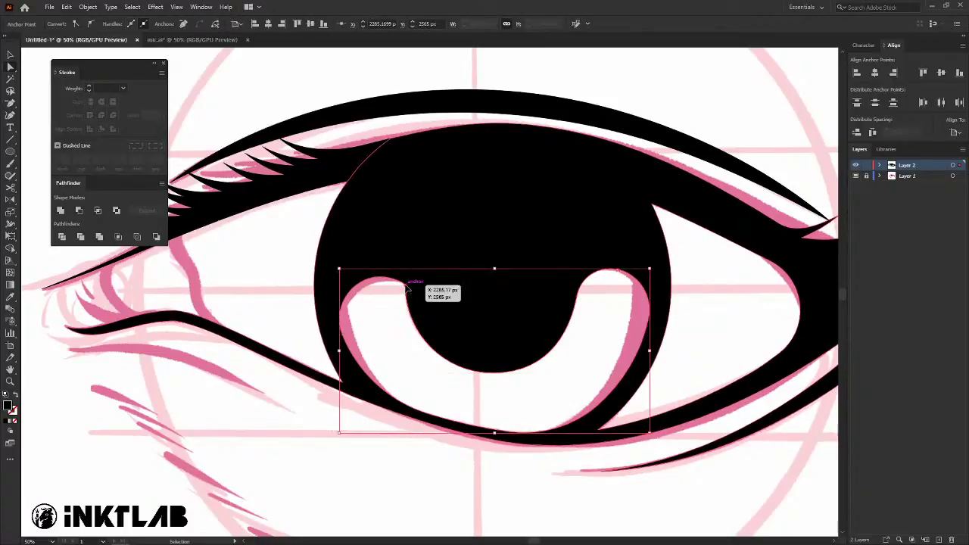
{"action": "left_click", "coordinate": [407, 289]}
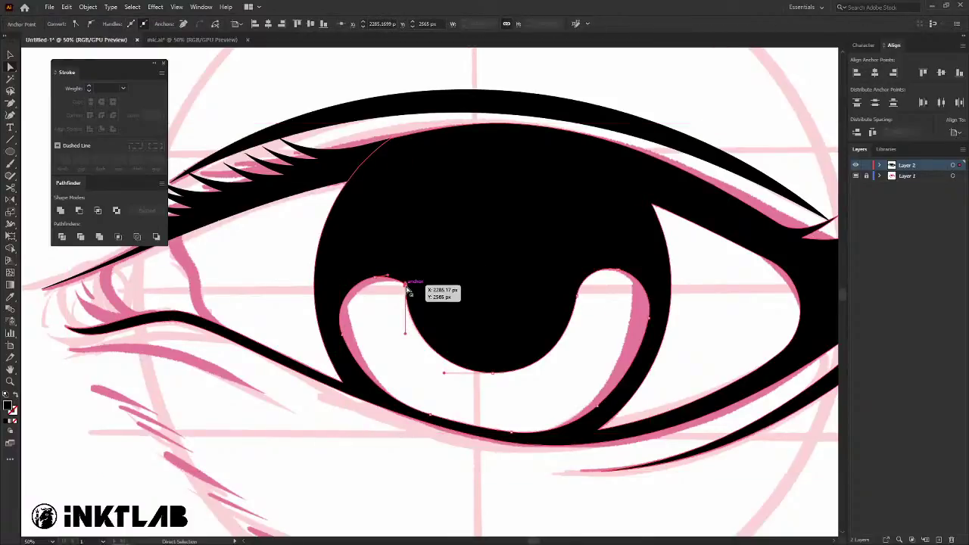
{"action": "key", "text": "p"}
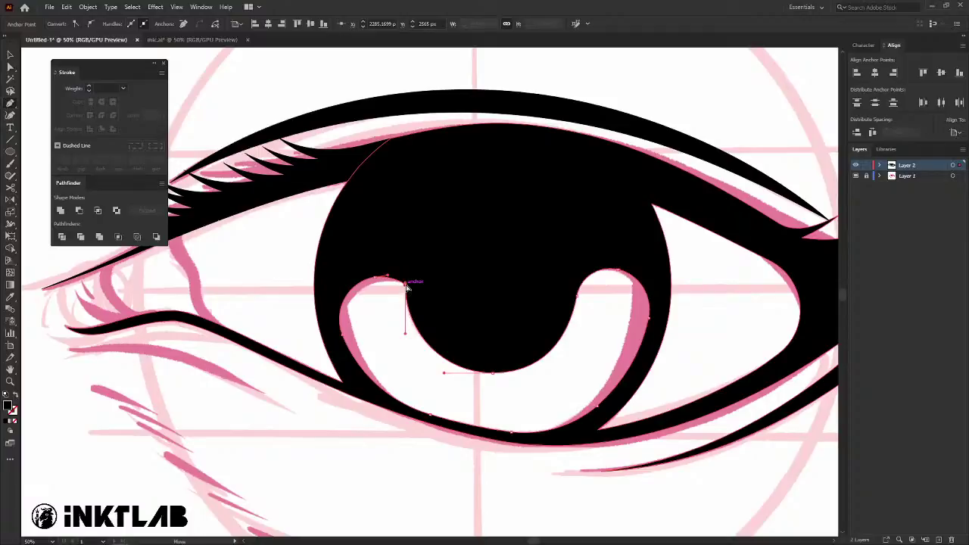
{"action": "left_click", "coordinate": [407, 289]}
{"action": "key", "text": "ctrl+z"}
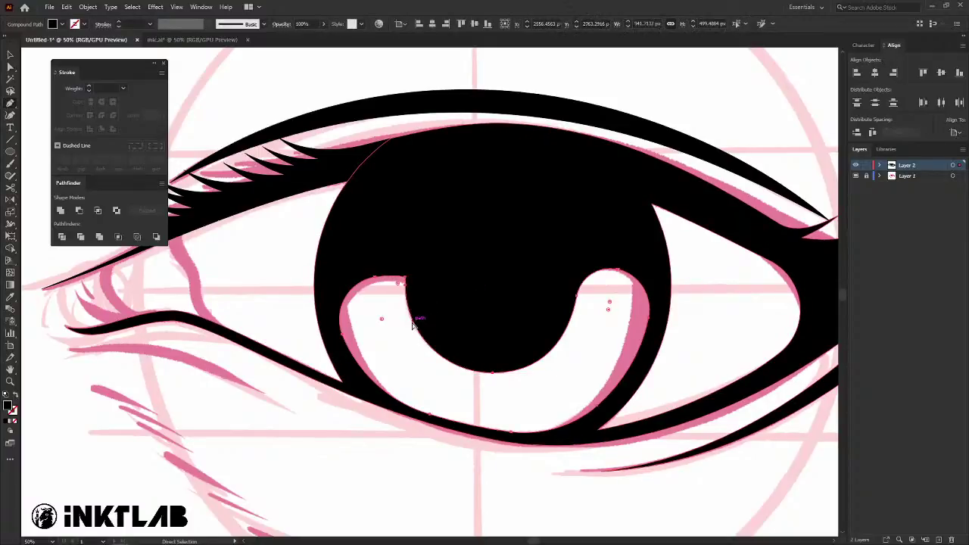
{"action": "left_click", "coordinate": [406, 282], "text": "ctrl"}
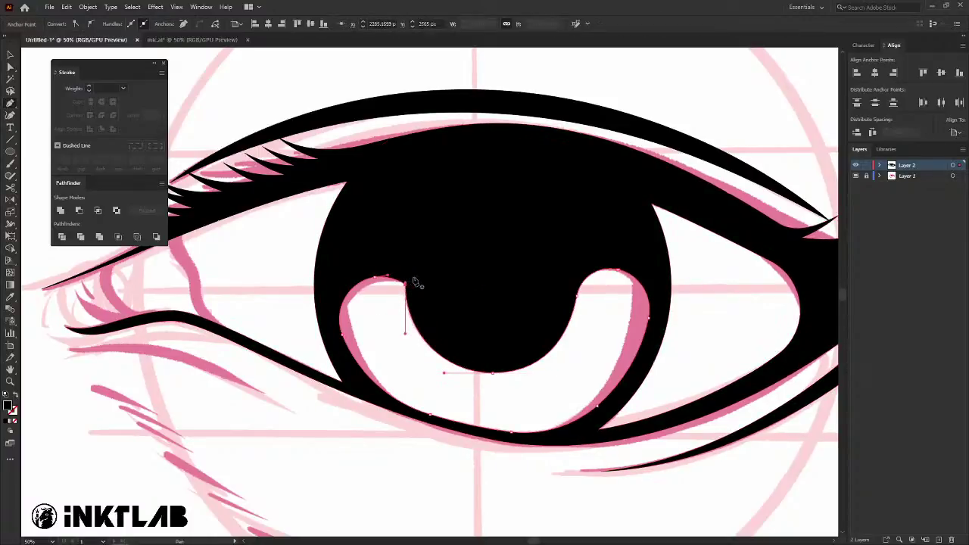
{"action": "left_click", "coordinate": [407, 283], "text": "alt"}
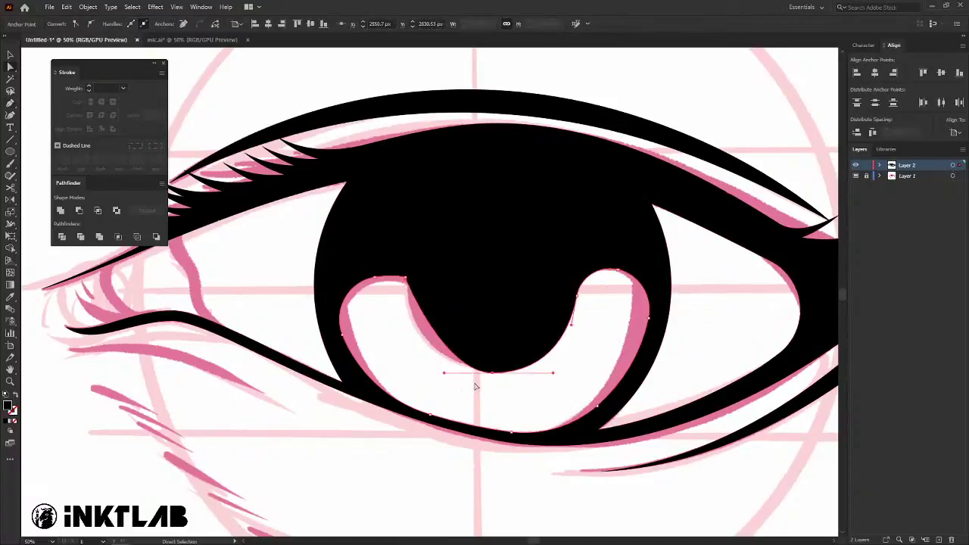
{"action": "left_click_drag", "start_coordinate": [445, 374], "coordinate": [407, 373]}
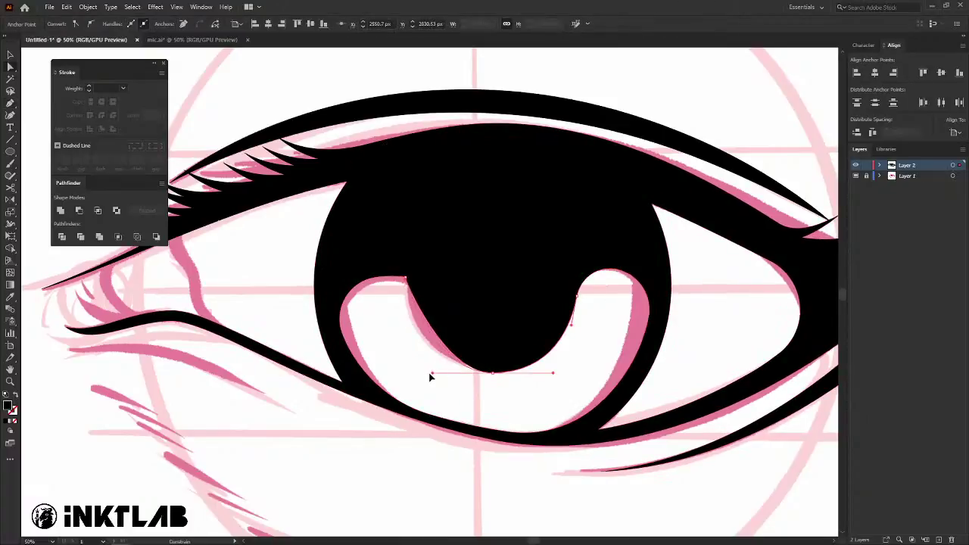
Deselect everything and zoom out to view the whole artboard.
{"action": "key", "text": "v"}
{"action": "left_click", "coordinate": [371, 329]}
{"action": "key", "text": "ctrl+shift+a"}
{"action": "key", "text": "ctrl+0"}
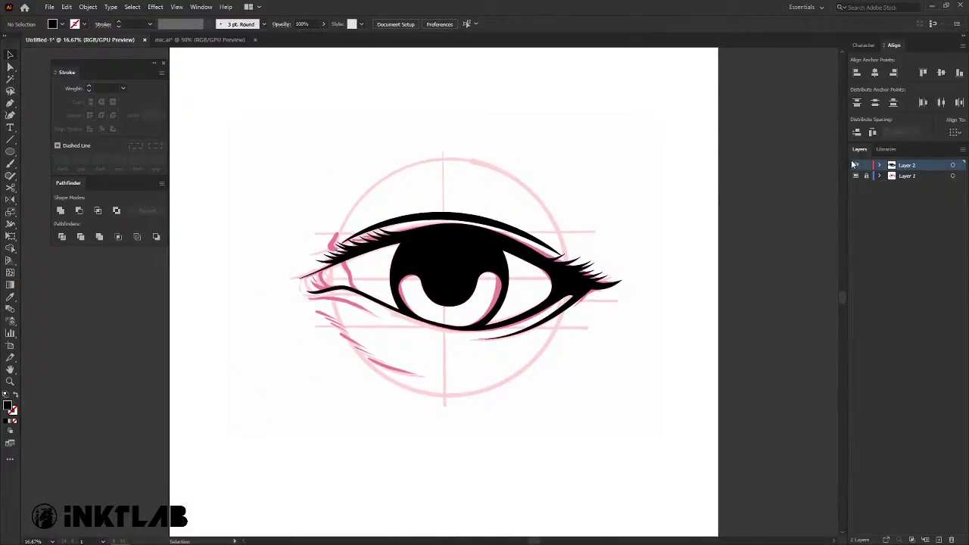
Compare the line art against the sketch and in outline view, then zoom in on the eye.
{"action": "left_click", "coordinate": [856, 165]}
{"action": "left_click", "coordinate": [855, 165]}
{"action": "key", "text": "a"}
{"action": "key", "text": "v"}
{"action": "key", "text": "ctrl+y"}
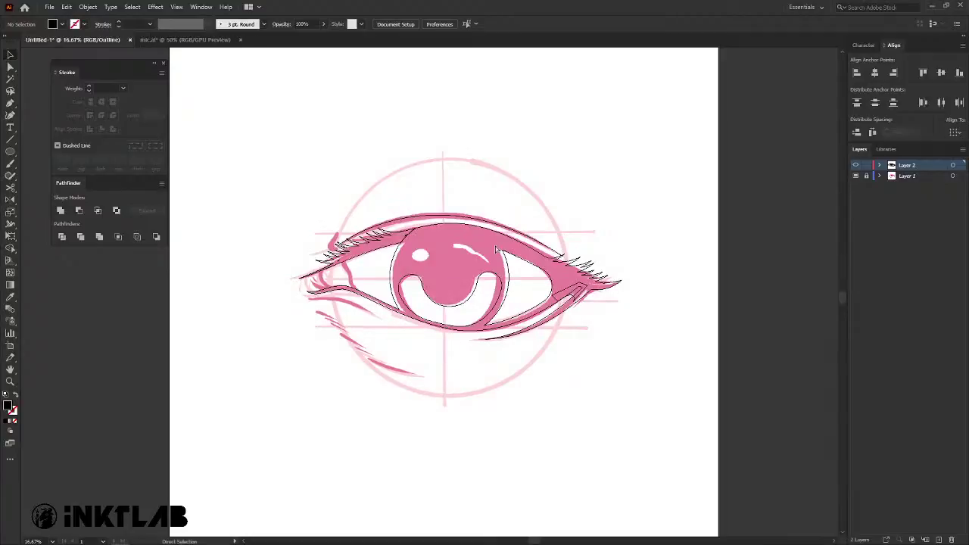
{"action": "key", "text": "ctrl+y"}
{"action": "key", "text": "ctrl+equal"}
{"action": "key", "text": "ctrl+equal"}
{"action": "left_click_drag", "start_coordinate": [439, 260], "coordinate": [575, 250]}
Unite the lid, lashes and iris into one shape with Shape Builder.
{"action": "left_click", "coordinate": [575, 250]}
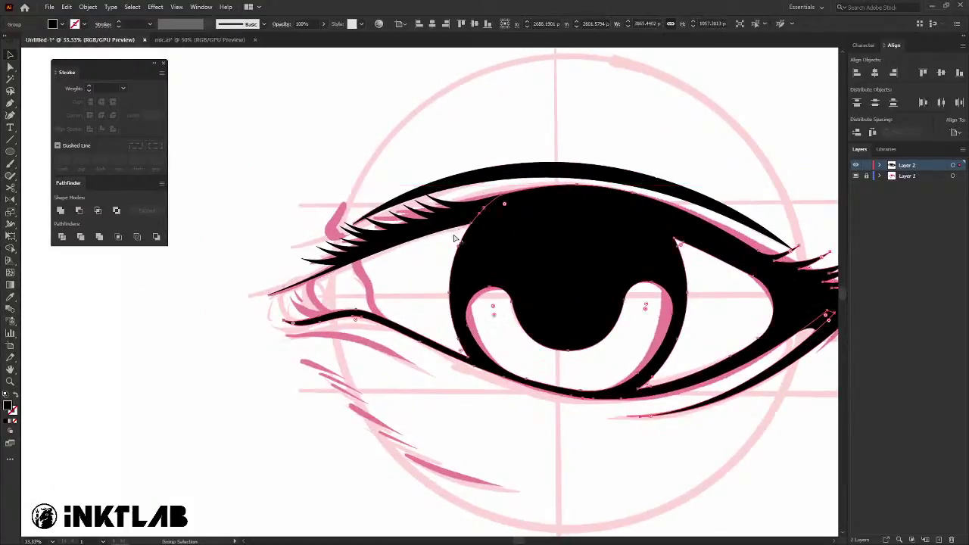
{"action": "left_click", "coordinate": [480, 222], "text": "shift"}
{"action": "key", "text": "shift+m"}
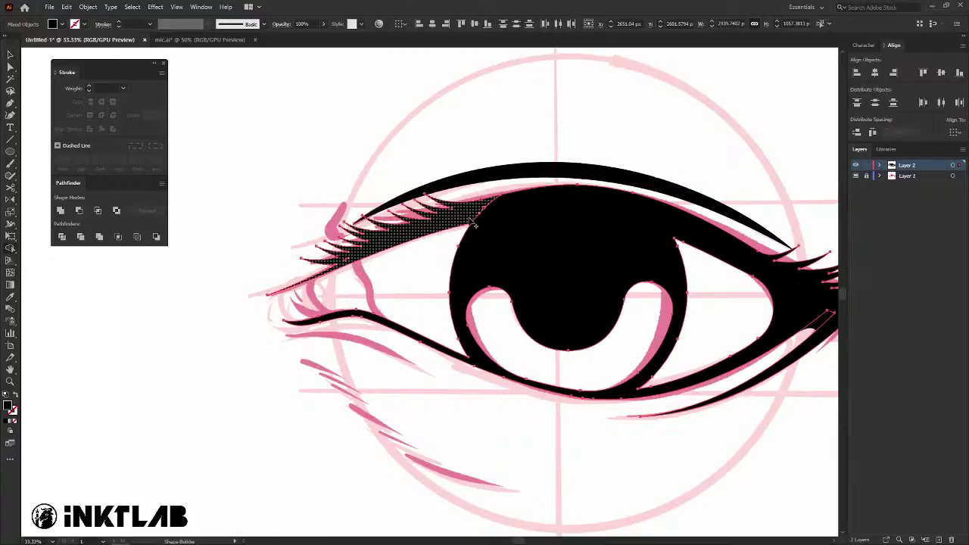
{"action": "left_click_drag", "start_coordinate": [424, 223], "coordinate": [502, 220]}
{"action": "key", "text": "v"}
{"action": "left_click", "coordinate": [380, 280]}
Inspect the merged eye shape's anchor points near the inner lash corner.
{"action": "key", "text": "a"}
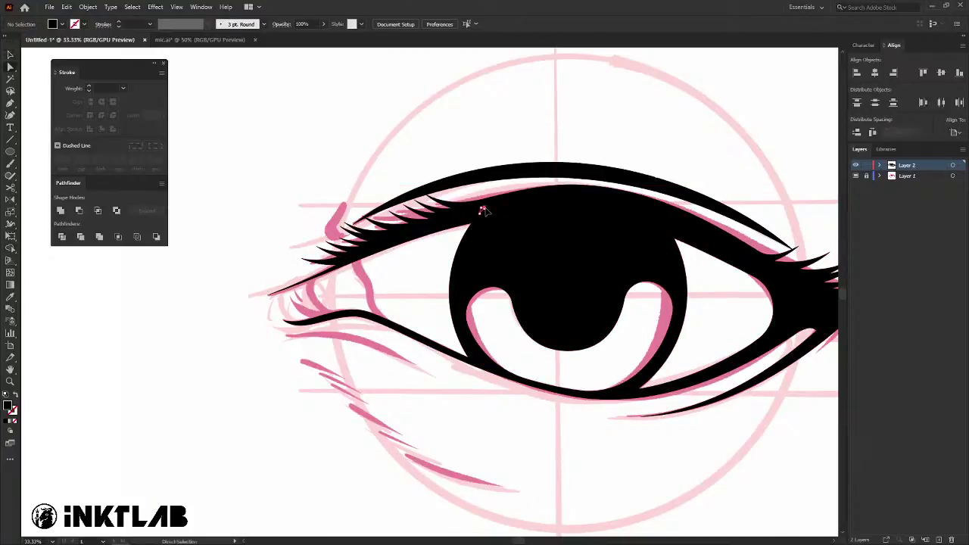
{"action": "left_click", "coordinate": [345, 258]}
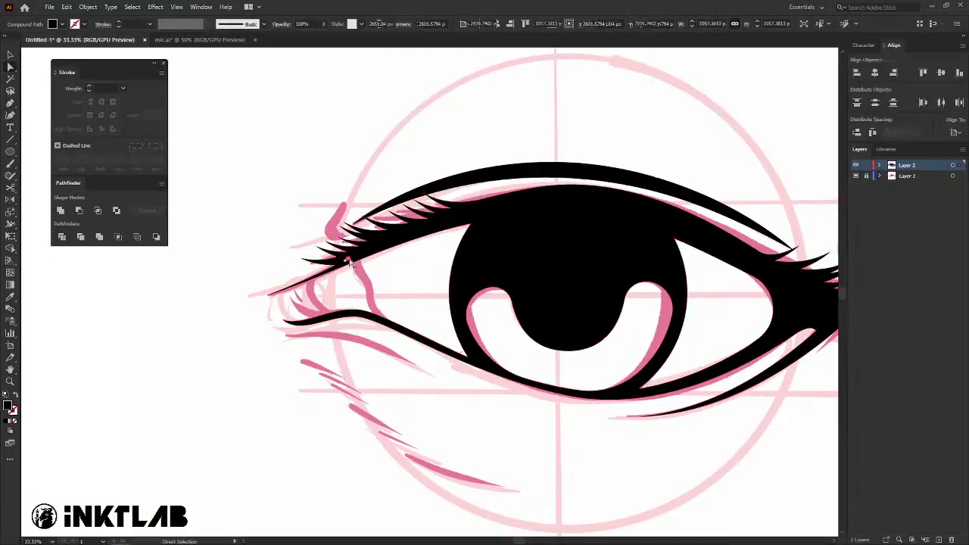
{"action": "key", "text": "v"}
{"action": "left_click_drag", "start_coordinate": [432, 288], "coordinate": [370, 285]}
{"action": "left_click", "coordinate": [449, 247]}
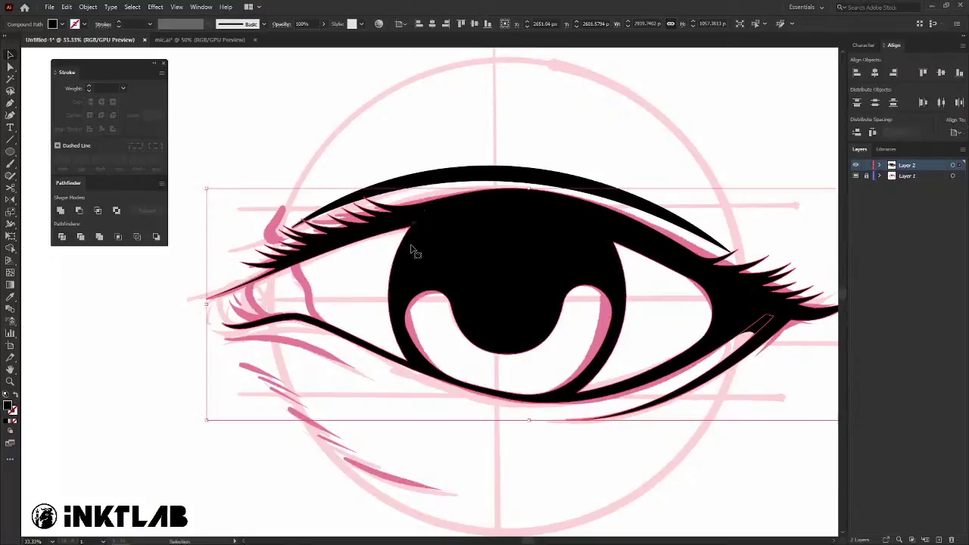
{"action": "scroll", "coordinate": [415, 234], "scroll_direction": "up", "scroll_amount": 1}
{"action": "key", "text": "a"}
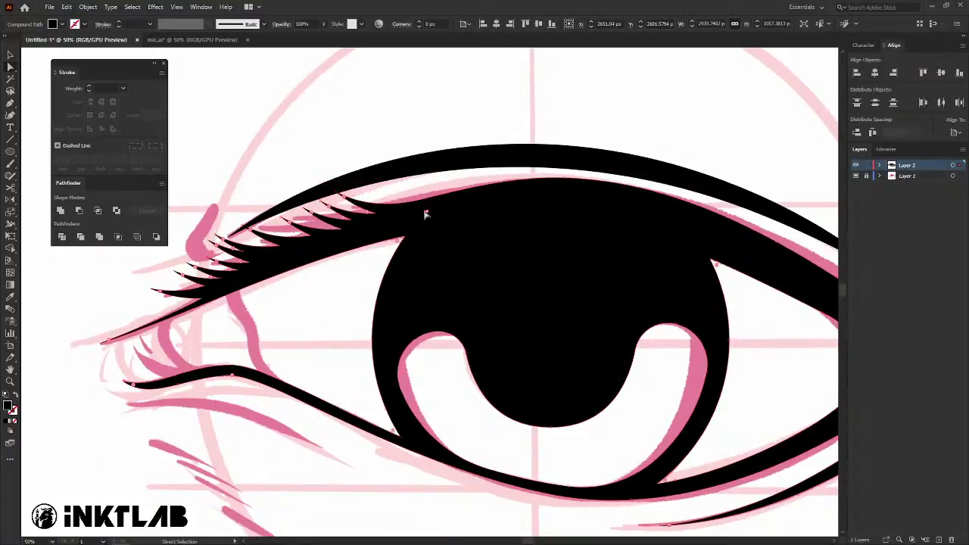
{"action": "left_click", "coordinate": [426, 212]}
{"action": "left_click", "coordinate": [411, 231]}
{"action": "key", "text": "ctrl+shift+a"}
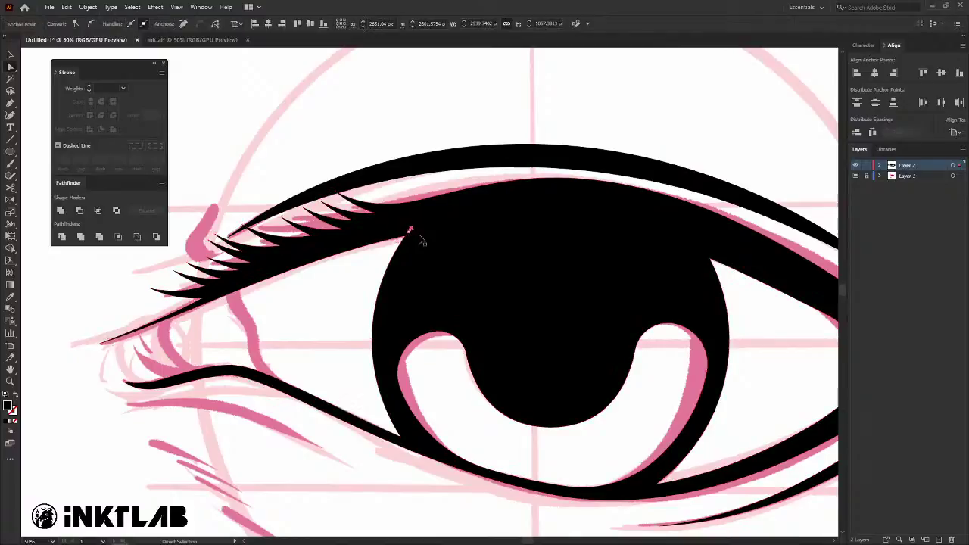
Reposition the view and select the separate stroke above the upper lid.
{"action": "mouse_move", "coordinate": [328, 311]}
{"action": "left_mouse_down"}
{"action": "mouse_move", "coordinate": [368, 253]}
{"action": "mouse_move", "coordinate": [371, 267]}
{"action": "left_mouse_up"}
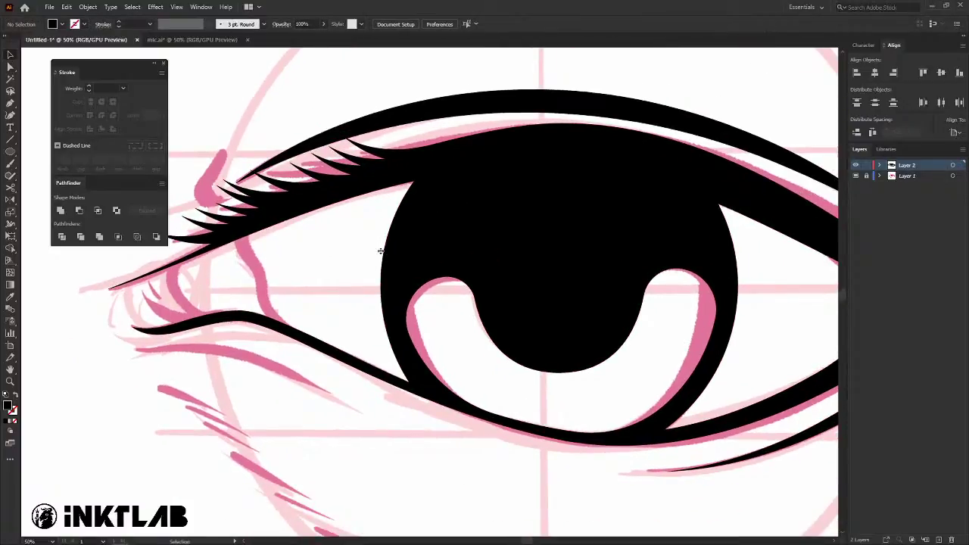
{"action": "scroll", "coordinate": [320, 209], "scroll_direction": "down", "scroll_amount": 1}
{"action": "scroll", "coordinate": [493, 288], "scroll_direction": "down", "scroll_amount": 3}
{"action": "scroll", "coordinate": [470, 295], "scroll_direction": "up", "scroll_amount": 1}
{"action": "scroll", "coordinate": [483, 308], "scroll_direction": "up", "scroll_amount": 1}
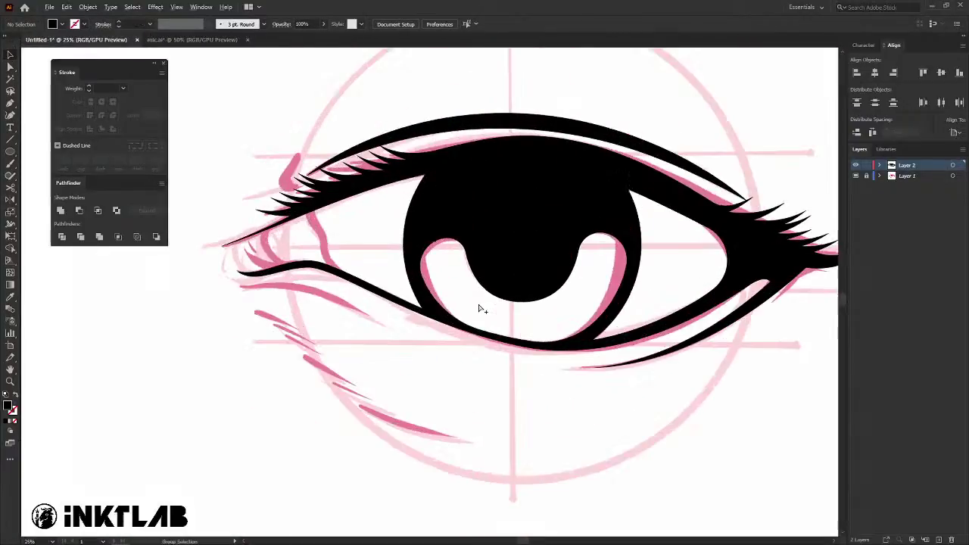
{"action": "scroll", "coordinate": [478, 309], "scroll_direction": "up", "scroll_amount": 1}
{"action": "left_click", "coordinate": [492, 162]}
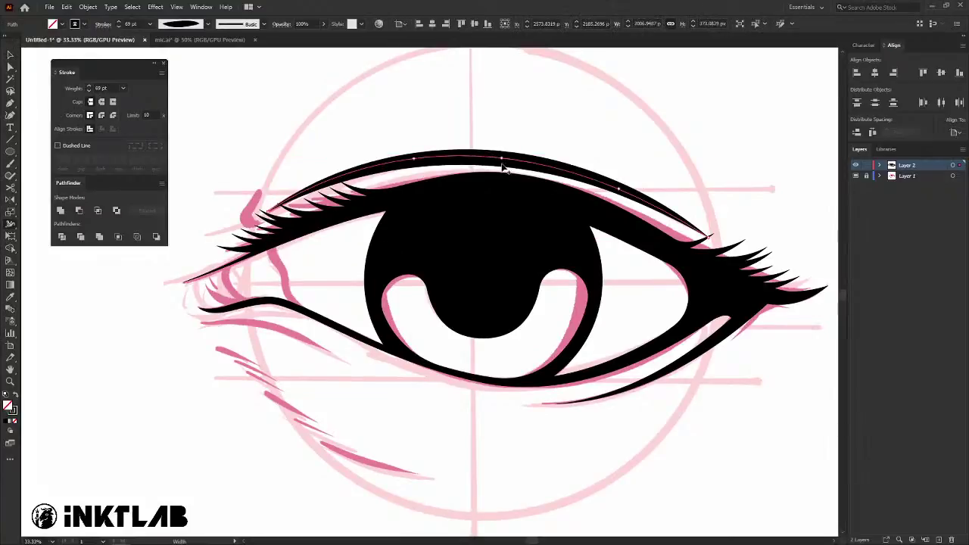
Pinch the crease stroke above the upper lid with the Width tool and set its weight to 41 pt.
{"action": "left_click_drag", "start_coordinate": [415, 172], "coordinate": [416, 159]}
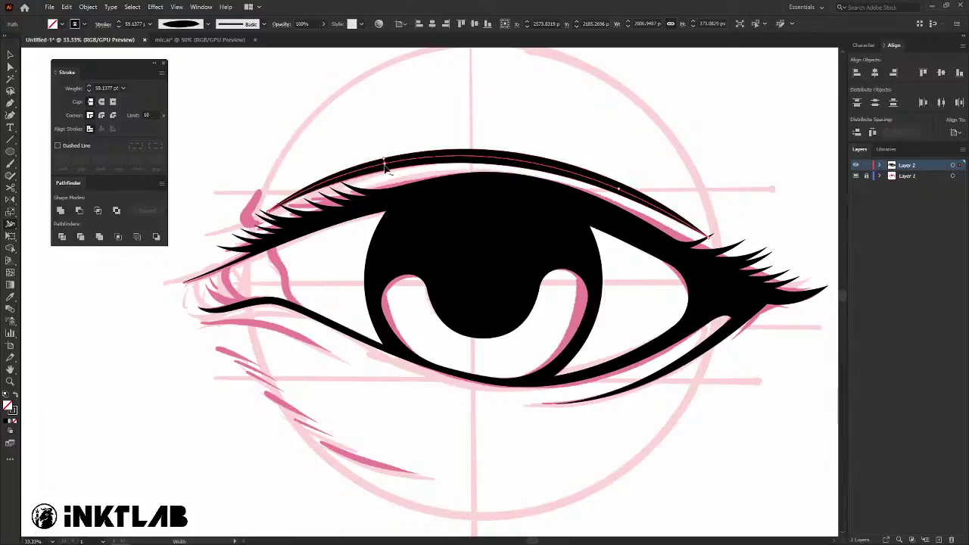
{"action": "scroll", "coordinate": [385, 168], "scroll_direction": "up", "scroll_amount": 1}
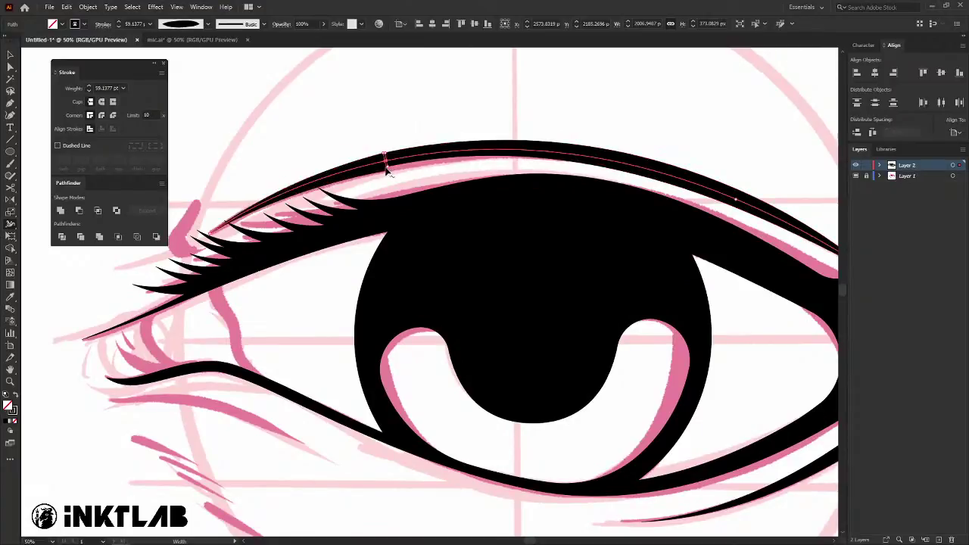
{"action": "key", "text": "ctrl"}
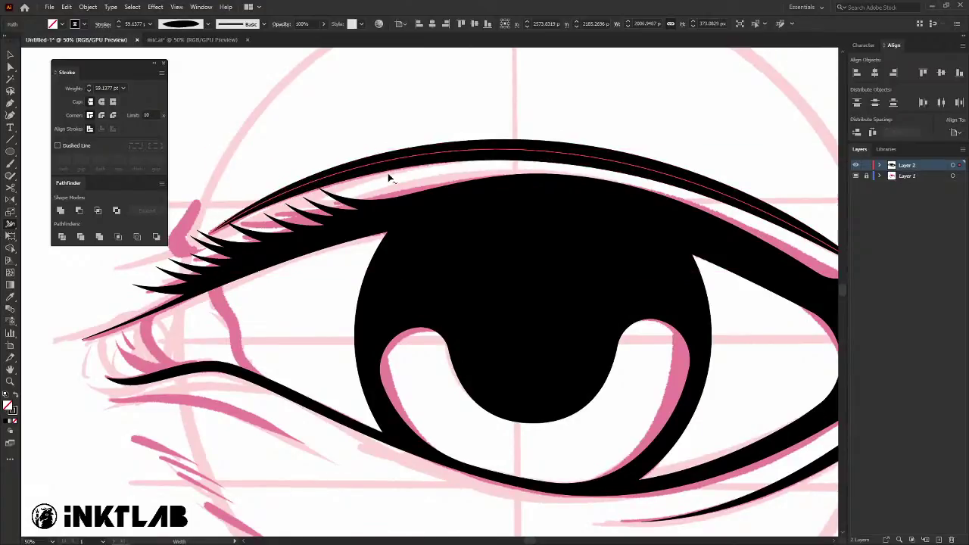
{"action": "scroll", "coordinate": [385, 178], "scroll_direction": "down", "scroll_amount": 2}
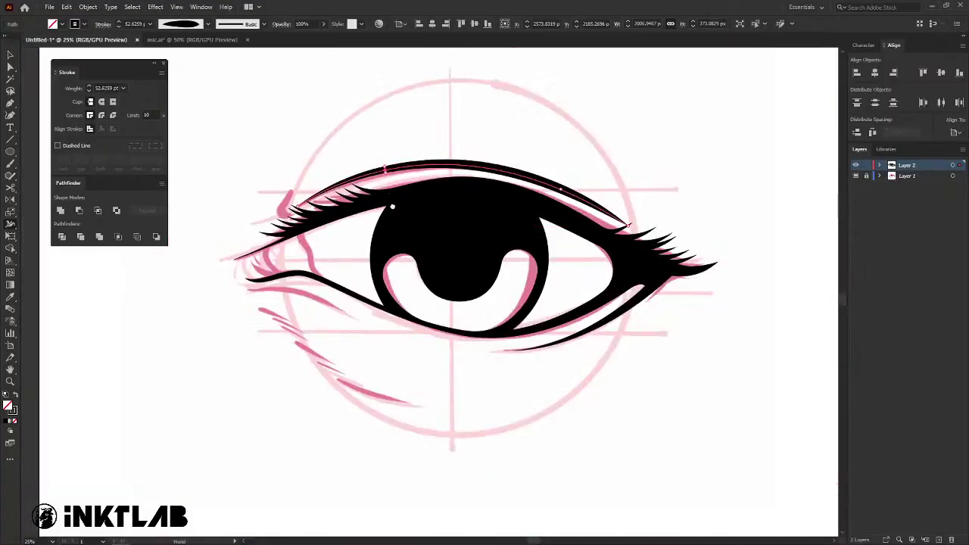
{"action": "key", "text": "v"}
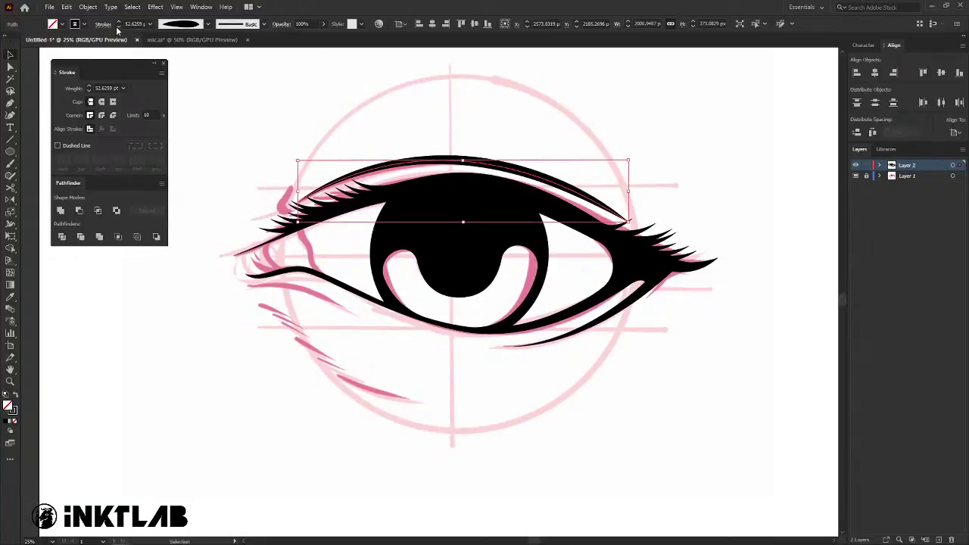
{"action": "left_click", "coordinate": [119, 25]}
{"action": "left_click", "coordinate": [355, 82]}
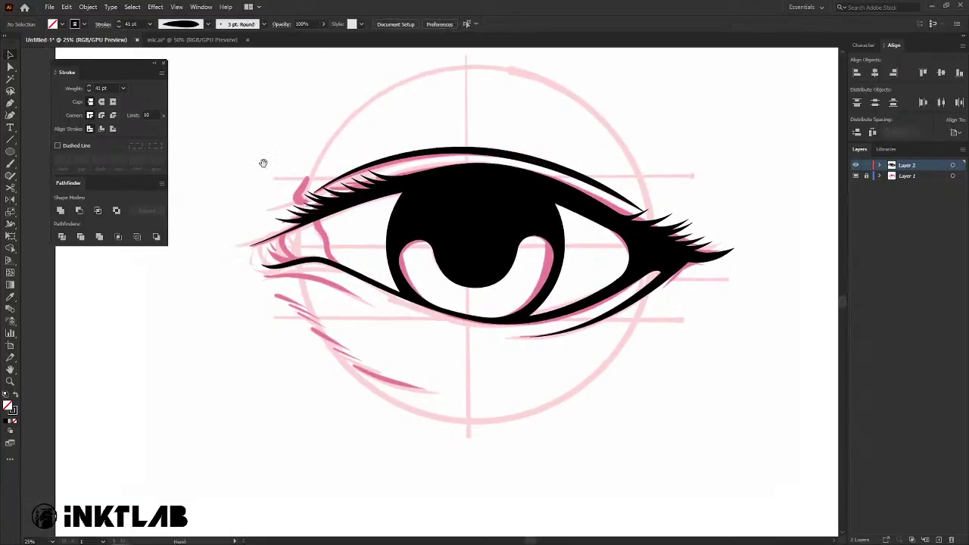
{"action": "scroll", "coordinate": [461, 271], "scroll_direction": "up", "scroll_amount": 1}
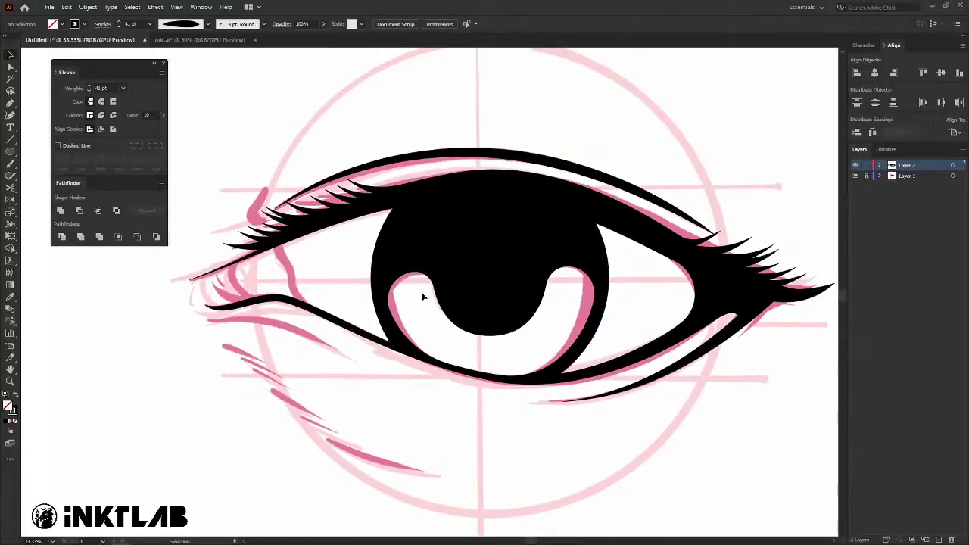
{"action": "left_click", "coordinate": [415, 290]}
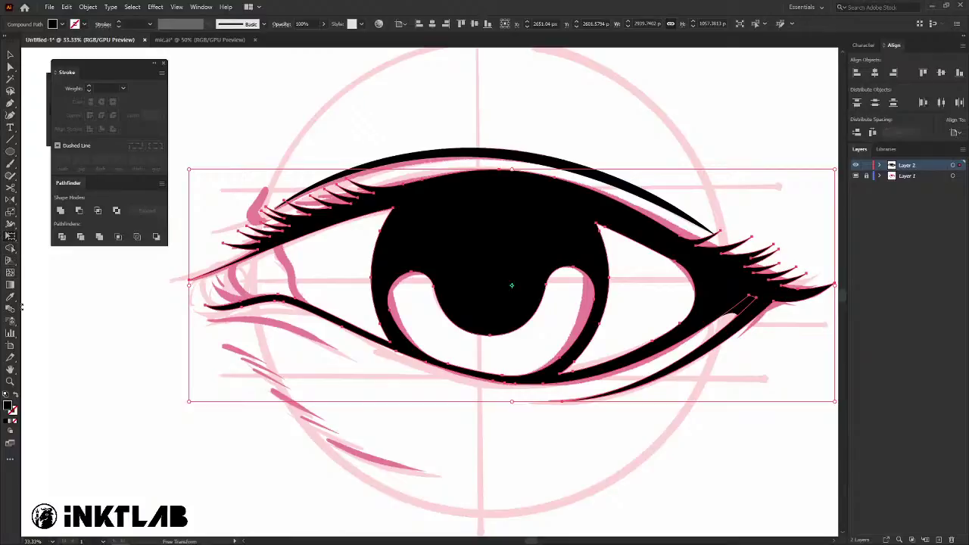
{"action": "left_click", "coordinate": [17, 172]}
{"action": "double_click", "coordinate": [15, 174]}
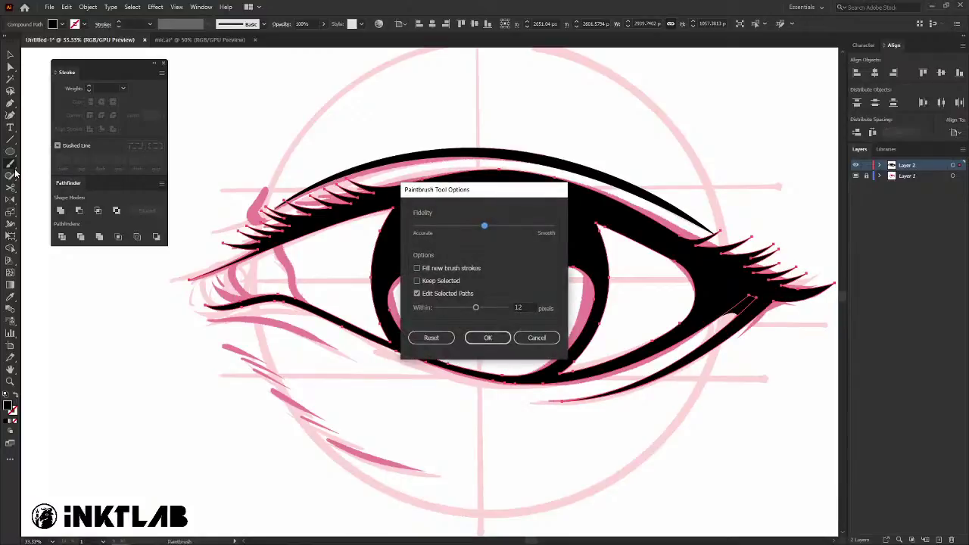
{"action": "key", "text": "Return"}
{"action": "left_click", "coordinate": [14, 178]}
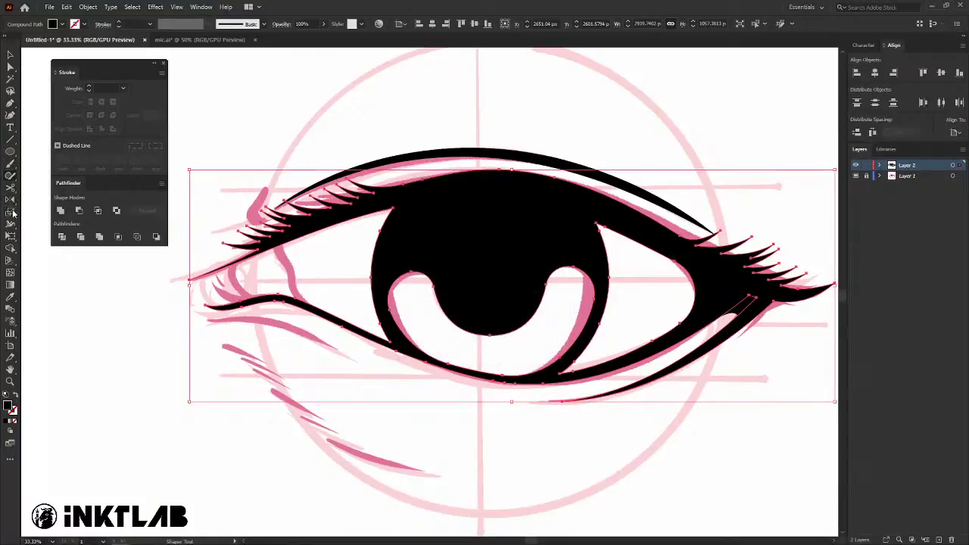
{"action": "key", "text": "ctrl+shift+a"}
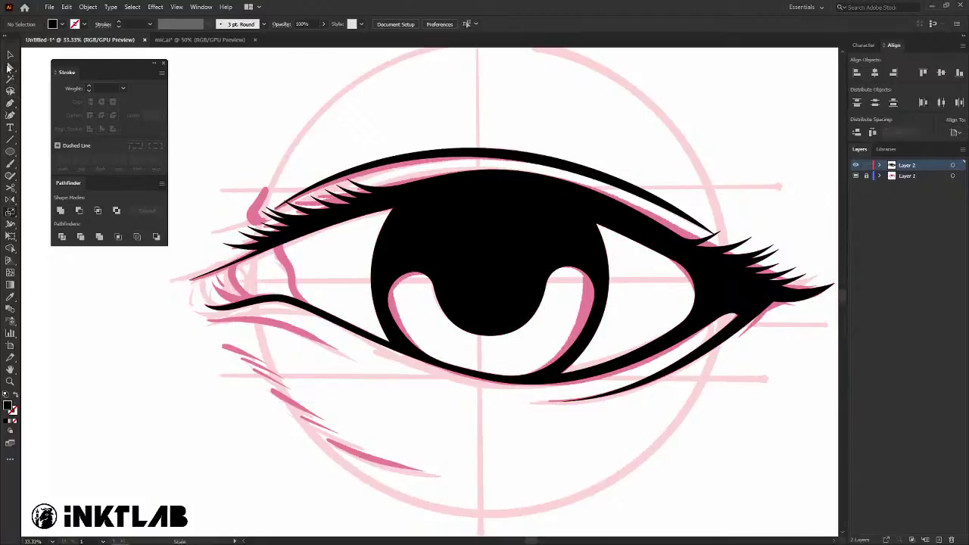
{"action": "key", "text": "v"}
Draw a small white-filled circle as a highlight in the black iris's upper left.
{"action": "scroll", "coordinate": [454, 240], "scroll_direction": "up", "scroll_amount": 2}
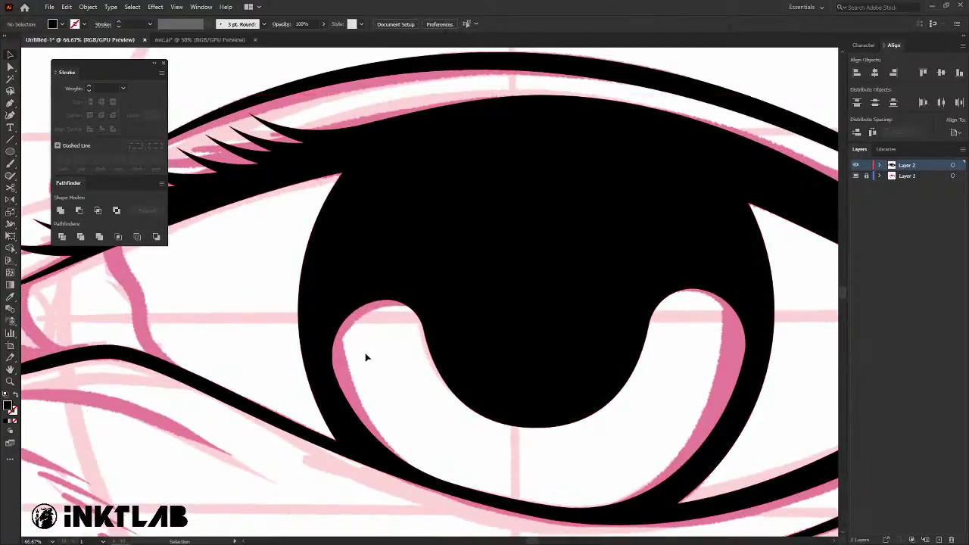
{"action": "key", "text": "l"}
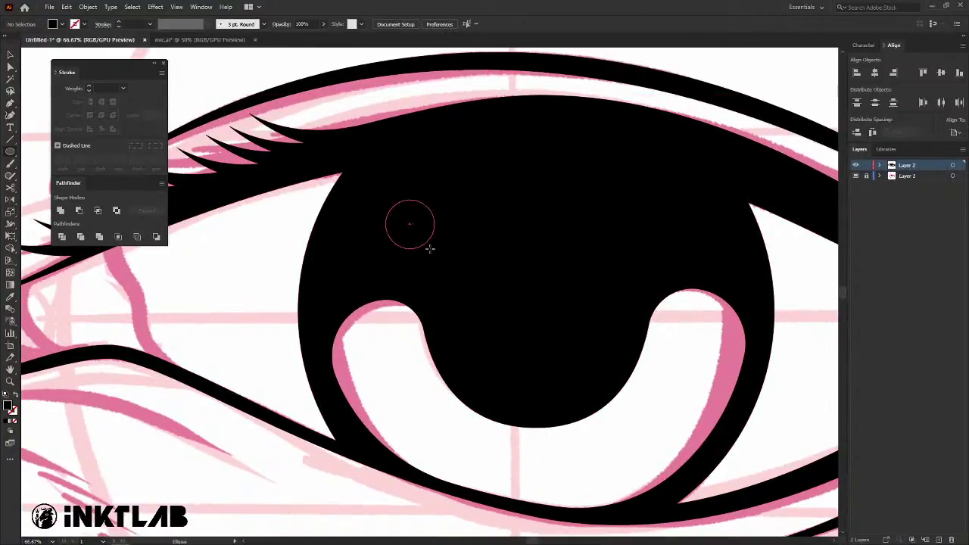
{"action": "left_click_drag", "start_coordinate": [386, 199], "coordinate": [449, 263]}
{"action": "key", "text": "i"}
{"action": "left_click", "coordinate": [259, 227]}
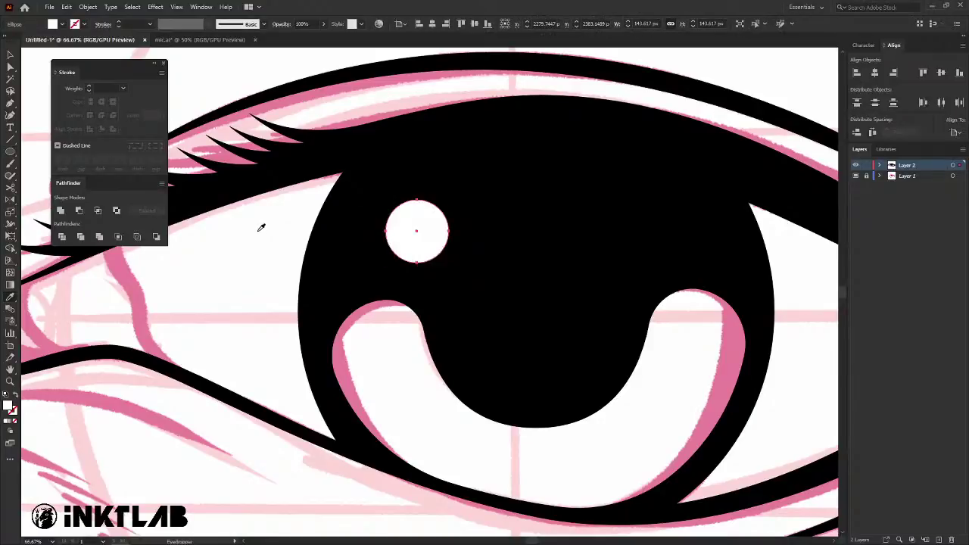
{"action": "key", "text": "v"}
{"action": "left_click", "coordinate": [225, 321]}
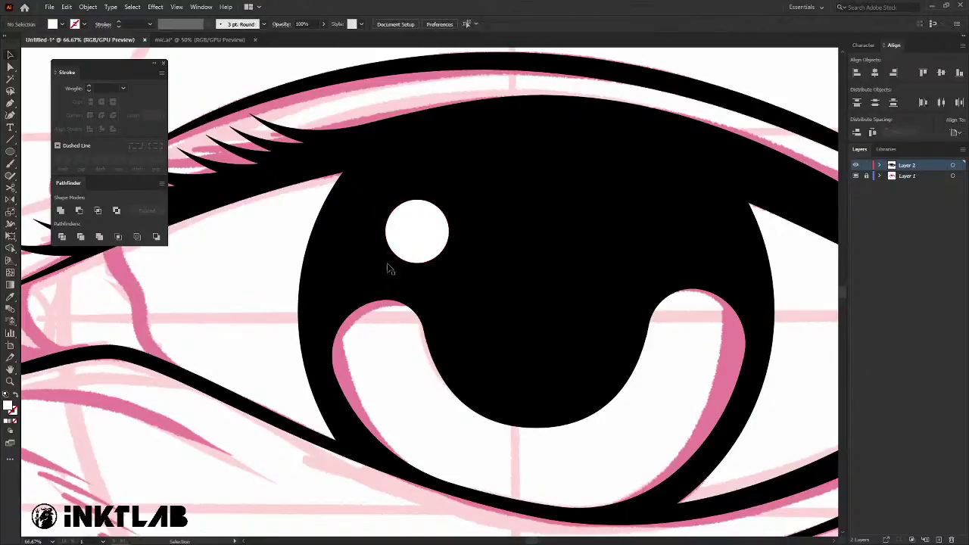
{"action": "key", "text": "space"}
Pen-draw a five-point wavy path across the iris's upper right.
{"action": "left_click", "coordinate": [564, 217]}
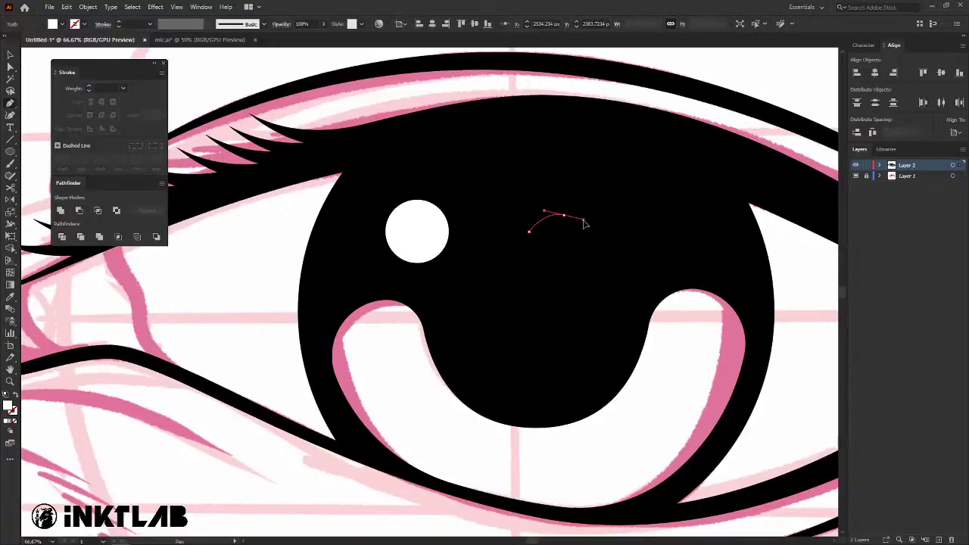
{"action": "left_click", "coordinate": [614, 231]}
{"action": "left_click", "coordinate": [660, 220]}
{"action": "left_click", "coordinate": [712, 248]}
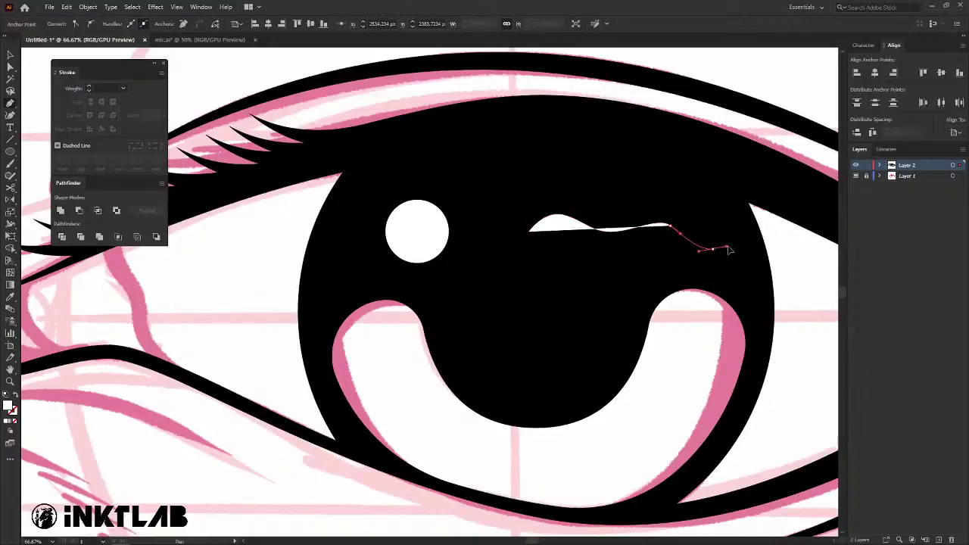
{"action": "left_click", "coordinate": [746, 263]}
{"action": "key", "text": "v"}
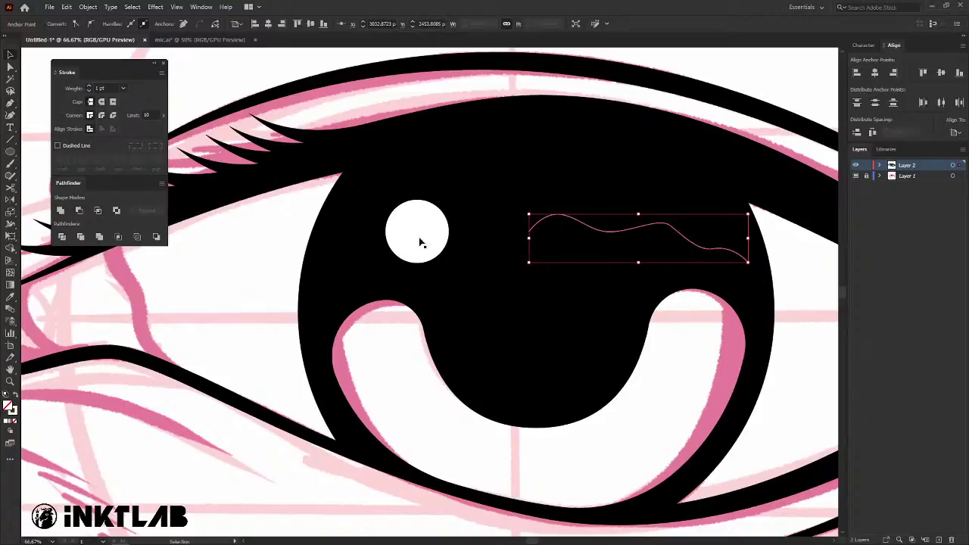
{"action": "left_click", "coordinate": [530, 234]}
{"action": "left_click", "coordinate": [558, 220]}
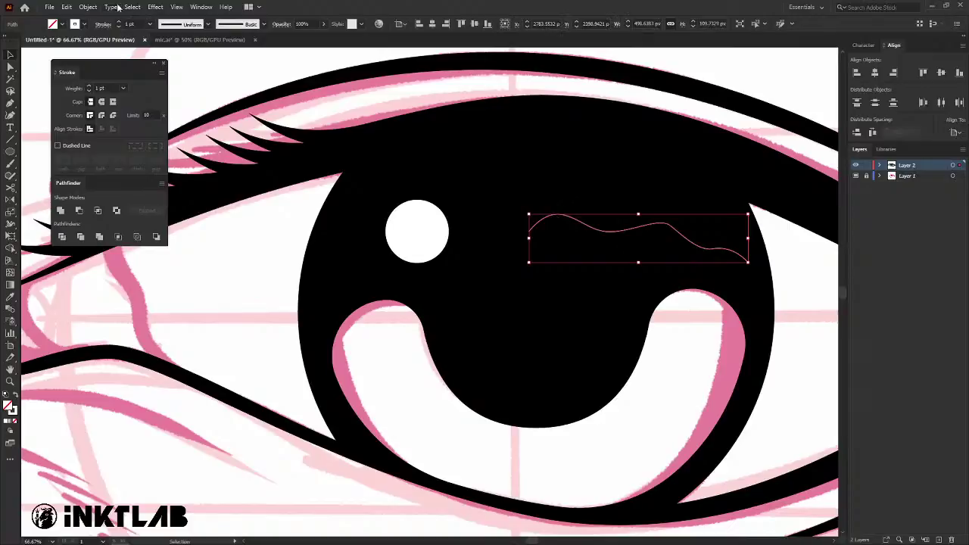
Give the wavy highlight an oval width profile and a 35 pt stroke weight.
{"action": "scroll", "coordinate": [119, 23], "scroll_direction": "up", "scroll_amount": 3}
{"action": "scroll", "coordinate": [119, 23], "scroll_direction": "up", "scroll_amount": 5}
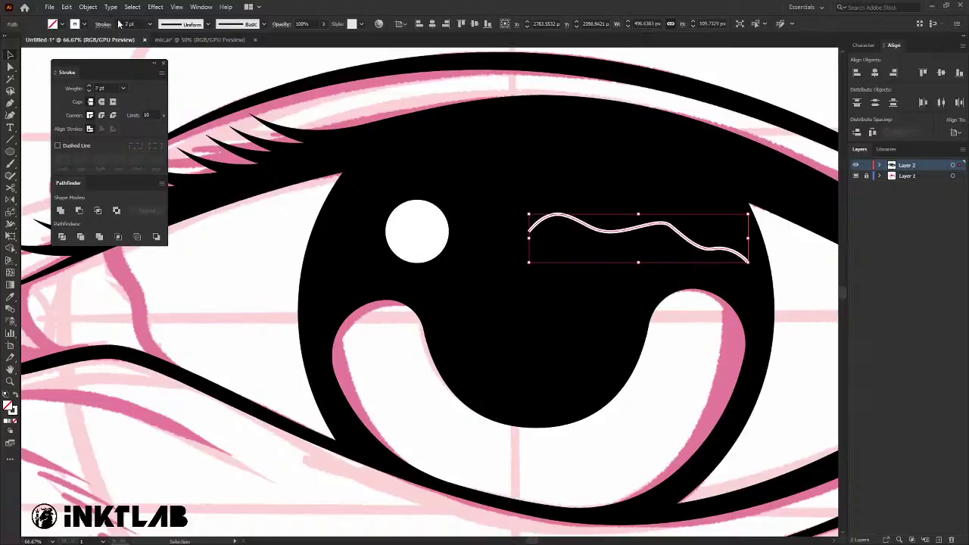
{"action": "scroll", "coordinate": [119, 24], "scroll_direction": "up", "scroll_amount": 7}
{"action": "scroll", "coordinate": [119, 23], "scroll_direction": "up", "scroll_amount": 7}
{"action": "scroll", "coordinate": [119, 23], "scroll_direction": "up", "scroll_amount": 7}
{"action": "scroll", "coordinate": [119, 24], "scroll_direction": "up", "scroll_amount": 7}
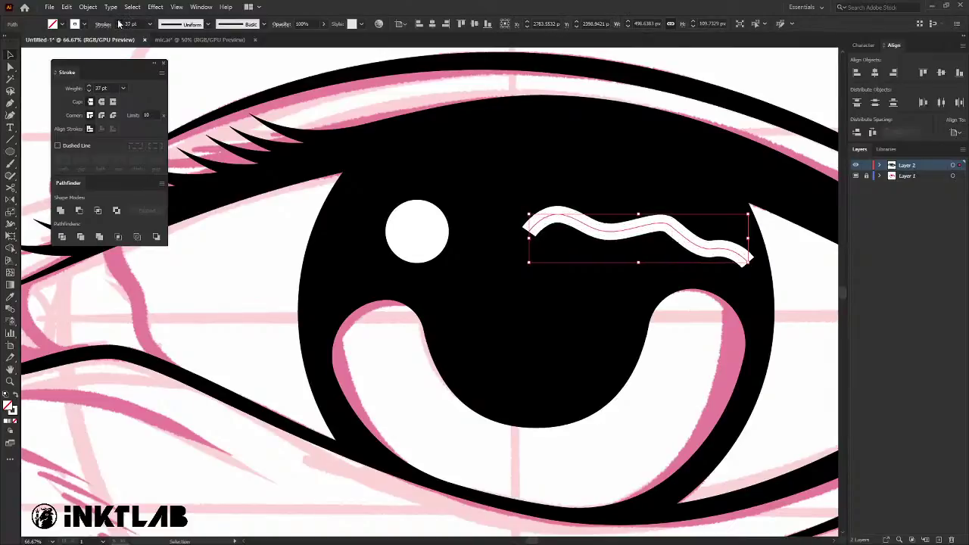
{"action": "scroll", "coordinate": [119, 23], "scroll_direction": "up", "scroll_amount": 7}
{"action": "left_click", "coordinate": [195, 27]}
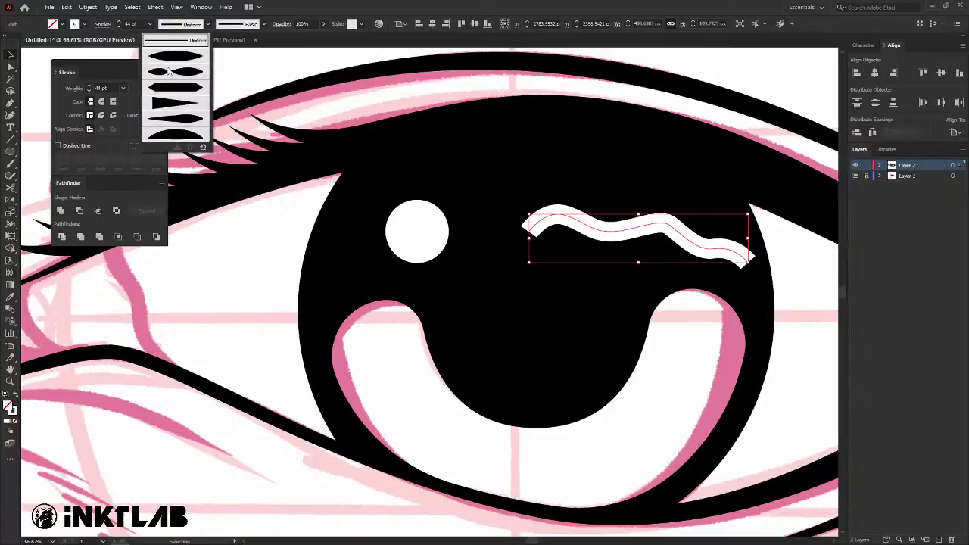
{"action": "left_click", "coordinate": [187, 126]}
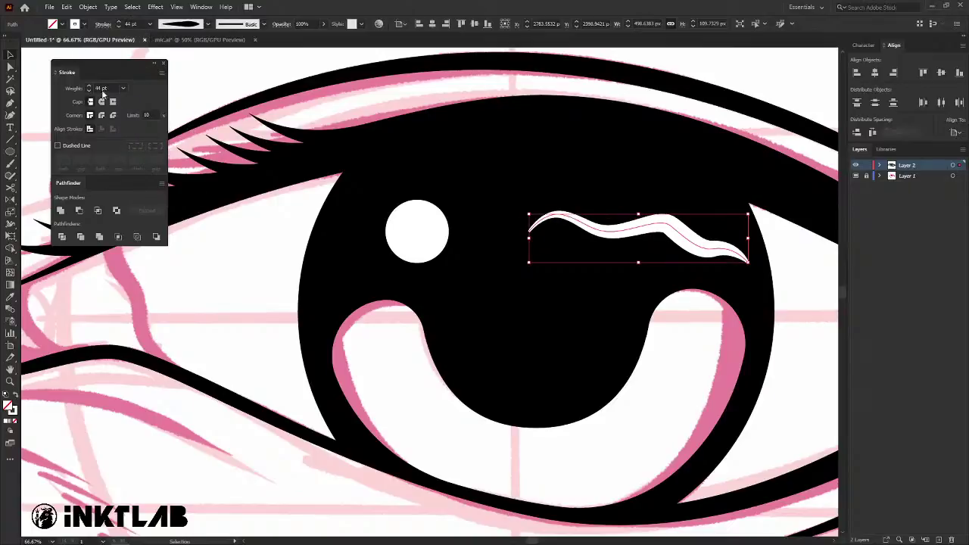
{"action": "left_click", "coordinate": [171, 28]}
{"action": "left_click", "coordinate": [160, 57]}
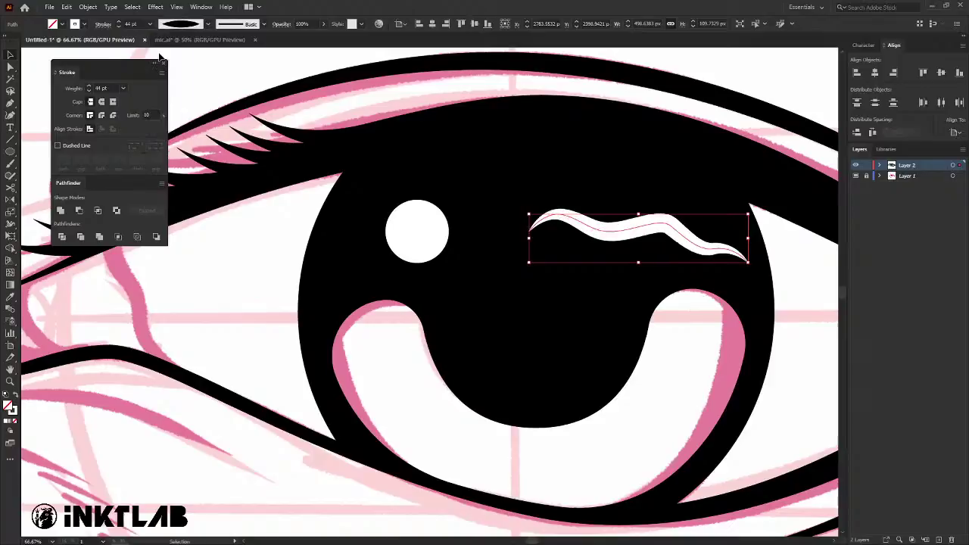
{"action": "left_click", "coordinate": [119, 27]}
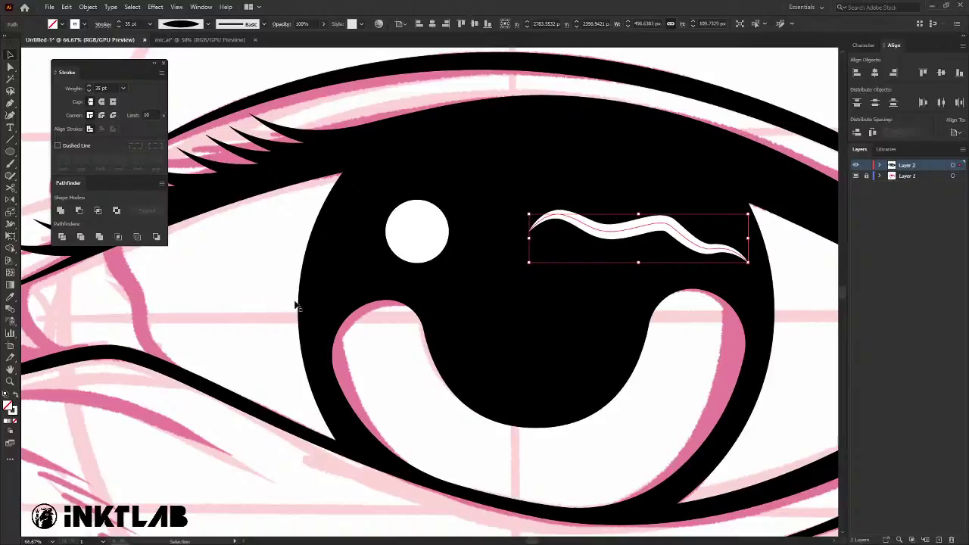
{"action": "left_click", "coordinate": [254, 302]}
Rotate the highlight slightly, widen its left end, and give it round caps.
{"action": "scroll", "coordinate": [242, 283], "scroll_direction": "down", "scroll_amount": 1}
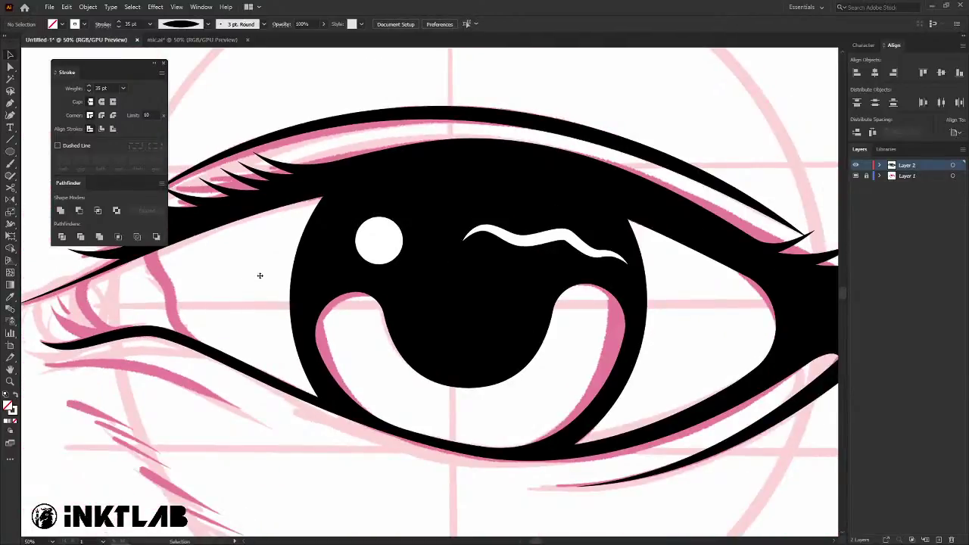
{"action": "left_click", "coordinate": [471, 234]}
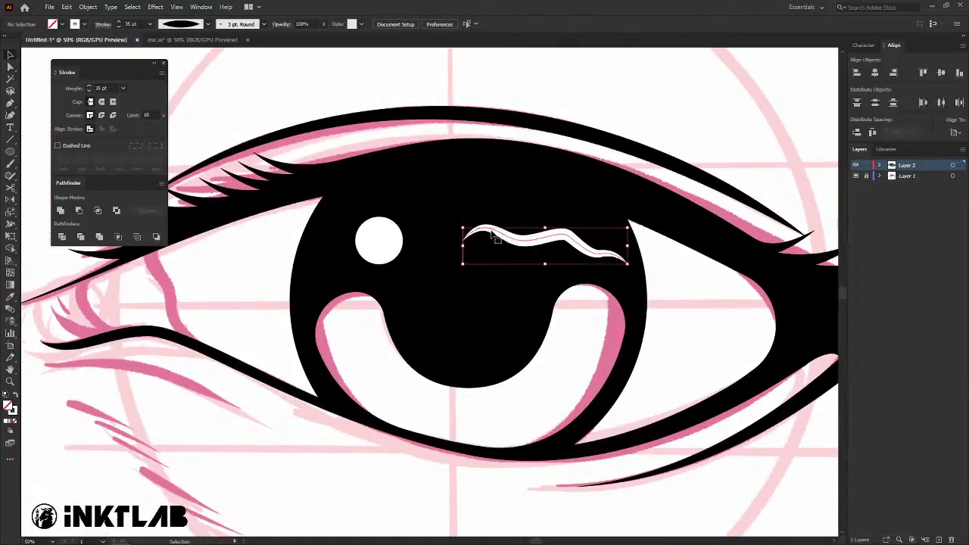
{"action": "left_click_drag", "start_coordinate": [454, 227], "coordinate": [457, 215]}
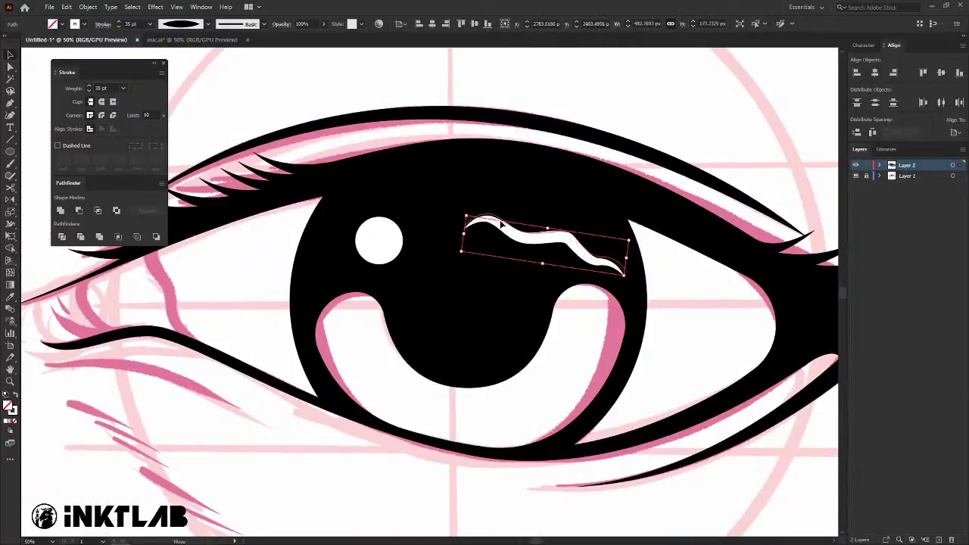
{"action": "key", "text": "shift+w"}
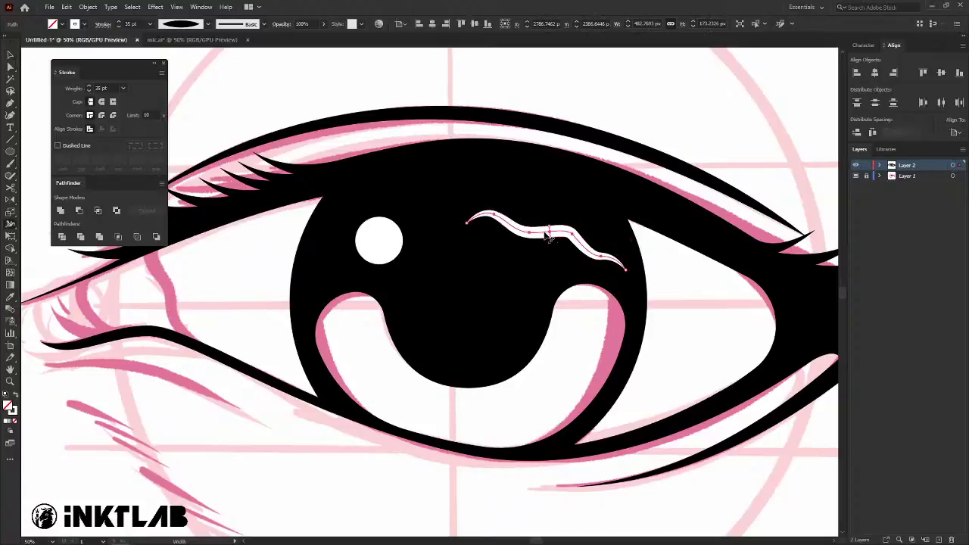
{"action": "left_click_drag", "start_coordinate": [497, 220], "coordinate": [500, 227]}
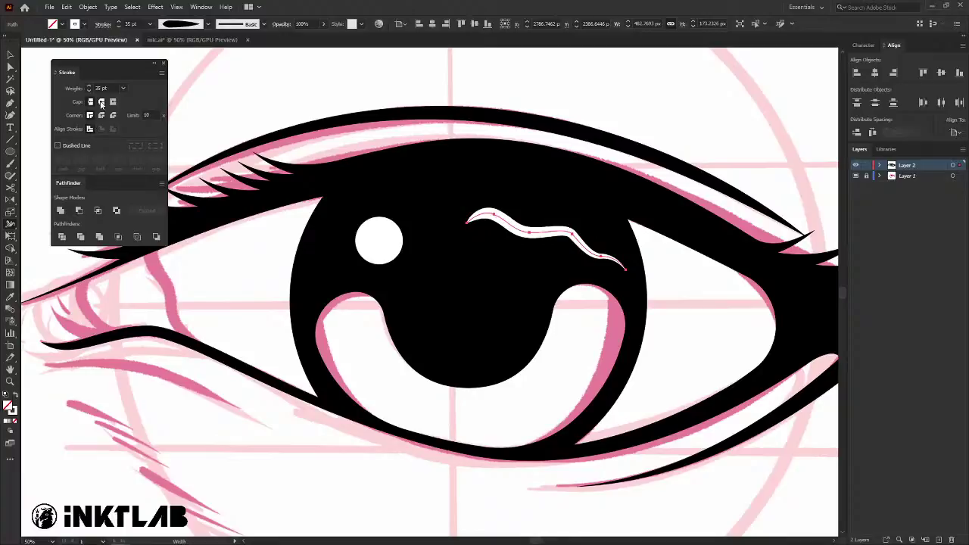
{"action": "left_click", "coordinate": [101, 103]}
{"action": "key", "text": "v"}
{"action": "left_click", "coordinate": [247, 289]}
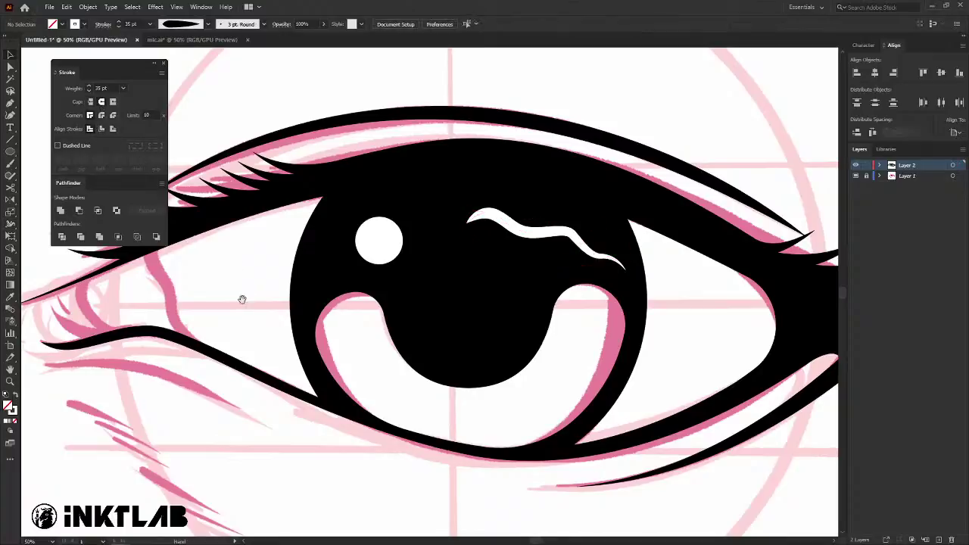
Toggle the pink sketch layer off and on to check the linework.
{"action": "scroll", "coordinate": [325, 305], "scroll_direction": "down", "scroll_amount": 3}
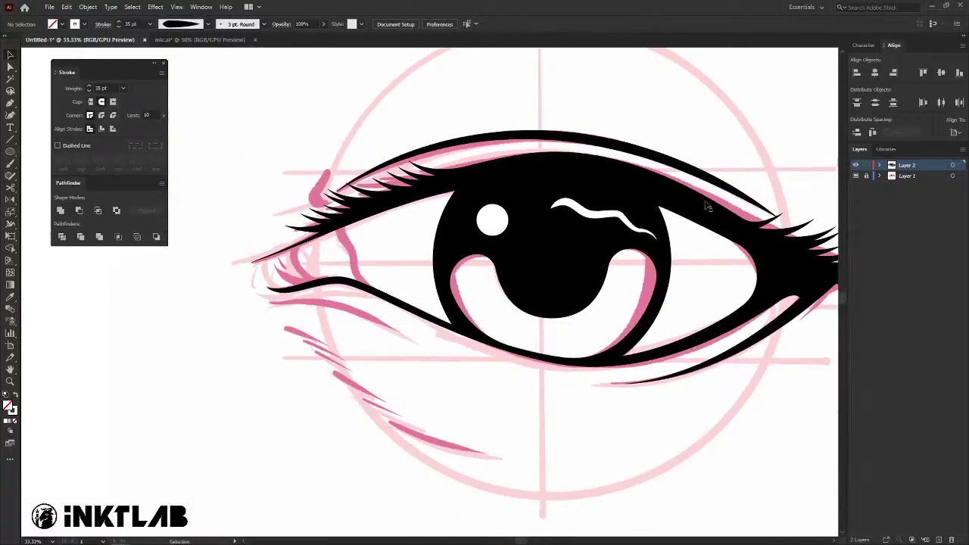
{"action": "left_click", "coordinate": [855, 177]}
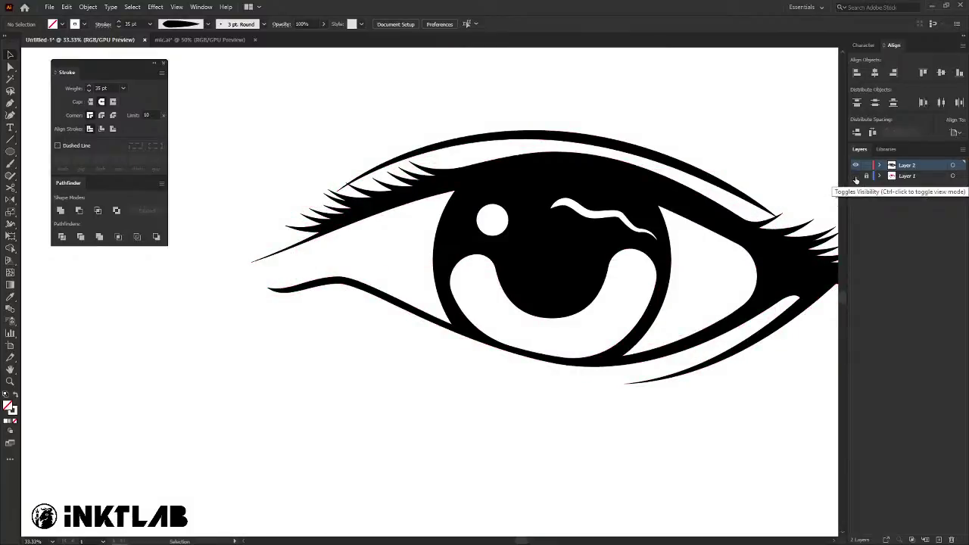
{"action": "left_click", "coordinate": [855, 175]}
{"action": "left_click", "coordinate": [373, 277]}
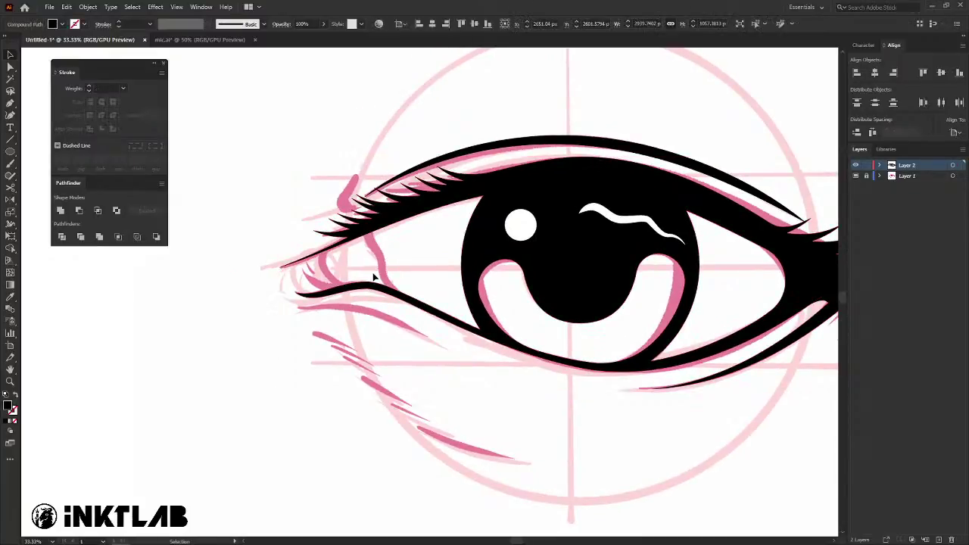
{"action": "left_click", "coordinate": [379, 267]}
Draw a three-point curve from the inner eye corner down to the lower lid.
{"action": "scroll", "coordinate": [369, 233], "scroll_direction": "up", "scroll_amount": 2}
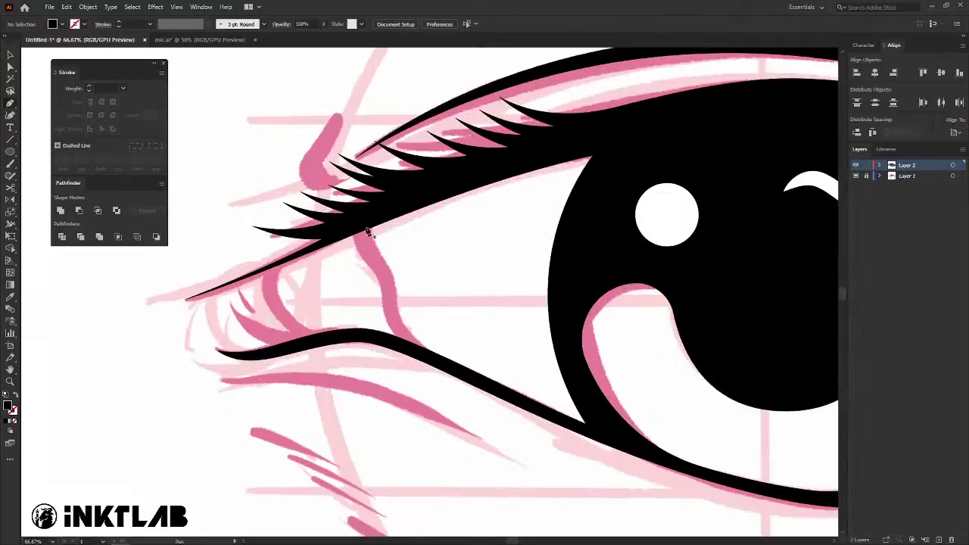
{"action": "left_click_drag", "start_coordinate": [361, 237], "coordinate": [371, 247]}
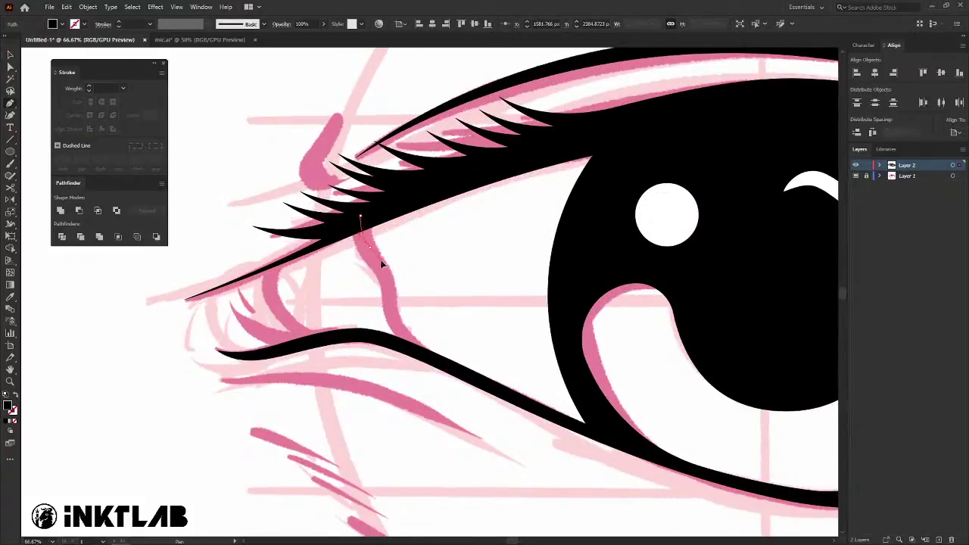
{"action": "left_click", "coordinate": [392, 291]}
{"action": "left_click", "coordinate": [411, 349]}
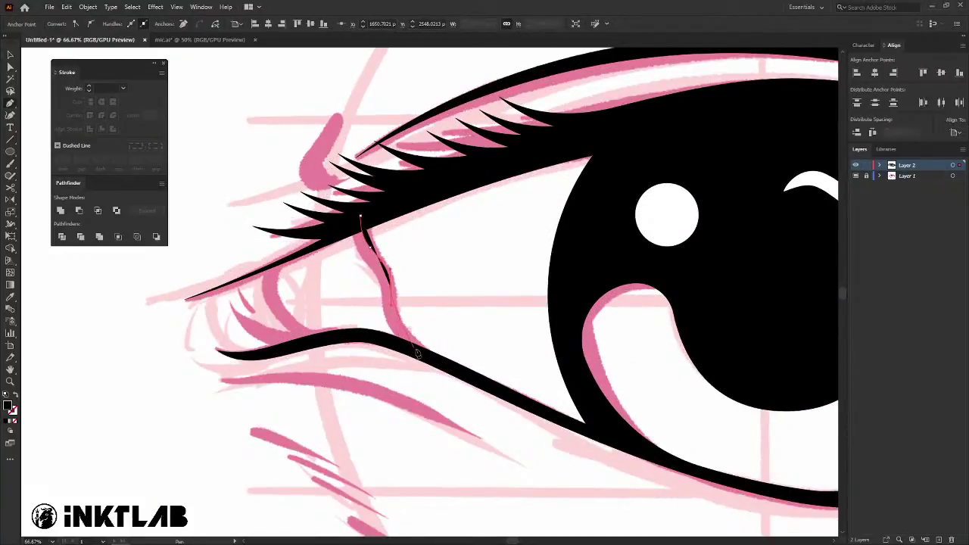
{"action": "key", "text": "v"}
{"action": "left_click", "coordinate": [368, 304]}
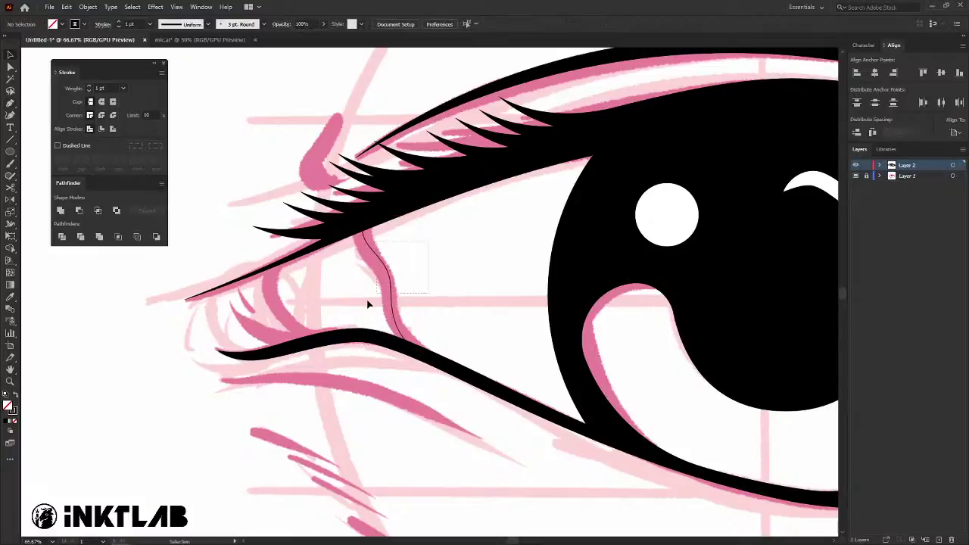
{"action": "left_click_drag", "start_coordinate": [368, 304], "coordinate": [365, 302]}
Raise the inner-corner curve's stroke weight to 22 pt and pinch its width.
{"action": "left_click", "coordinate": [121, 23]}
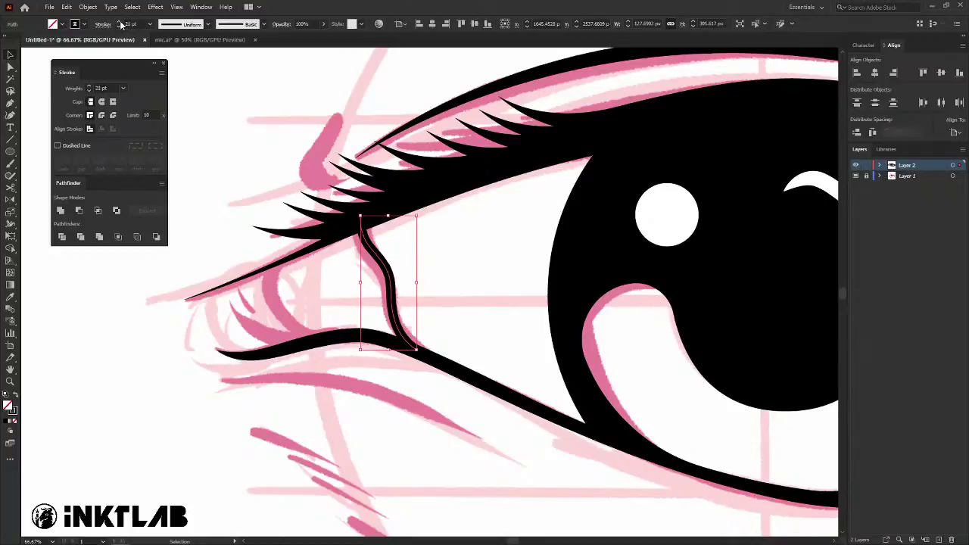
{"action": "left_click", "coordinate": [121, 23]}
{"action": "scroll", "coordinate": [341, 274], "scroll_direction": "up", "scroll_amount": 4}
{"action": "key", "text": "shift+w"}
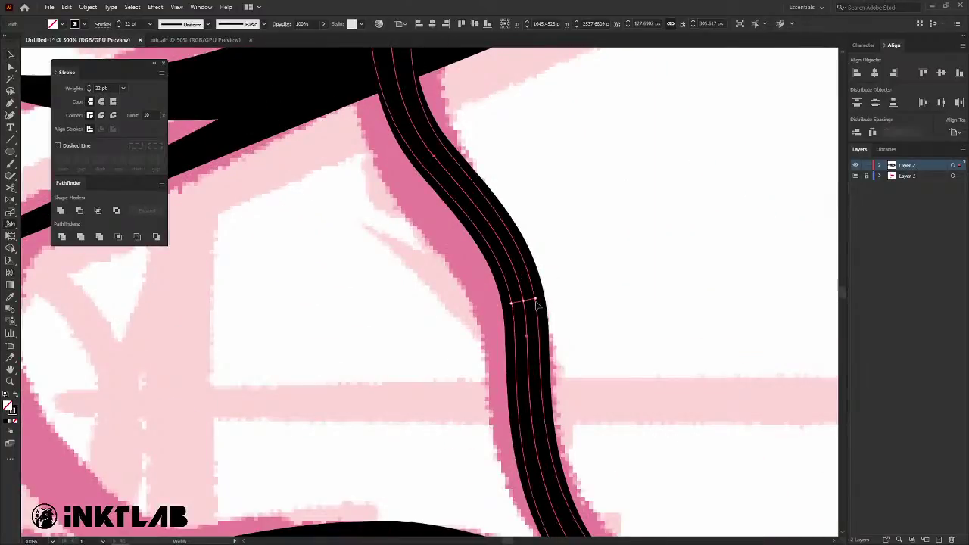
{"action": "left_click_drag", "start_coordinate": [536, 301], "coordinate": [529, 302]}
{"action": "scroll", "coordinate": [480, 221], "scroll_direction": "down", "scroll_amount": 4}
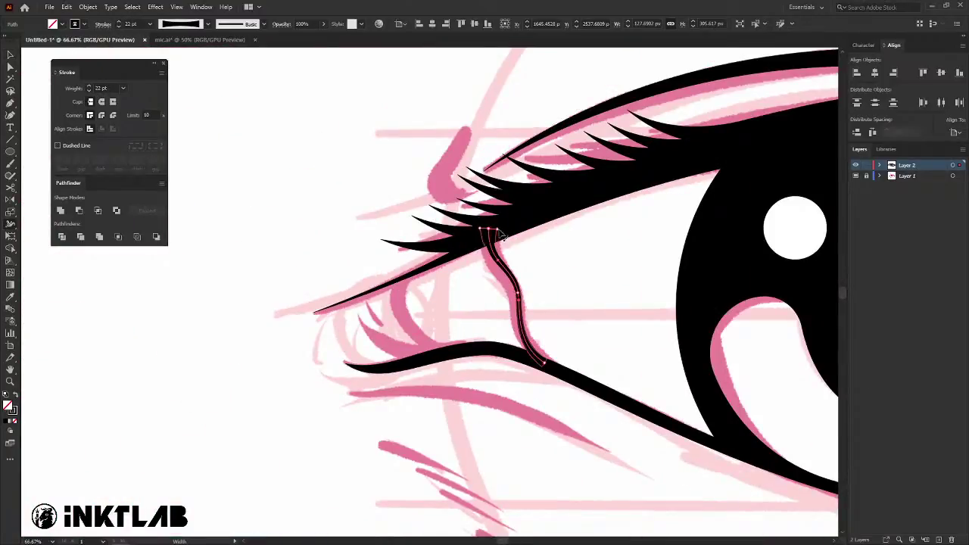
{"action": "key", "text": "v"}
Thin the stroke where the inner-corner line meets the lower lid.
{"action": "scroll", "coordinate": [548, 373], "scroll_direction": "up", "scroll_amount": 4}
{"action": "key", "text": "shift+w"}
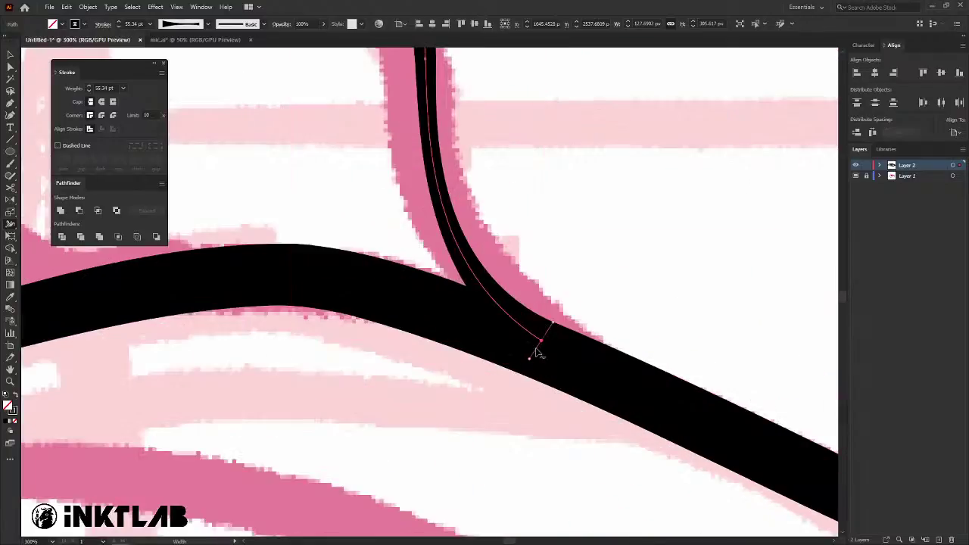
{"action": "left_click_drag", "start_coordinate": [530, 362], "coordinate": [522, 371]}
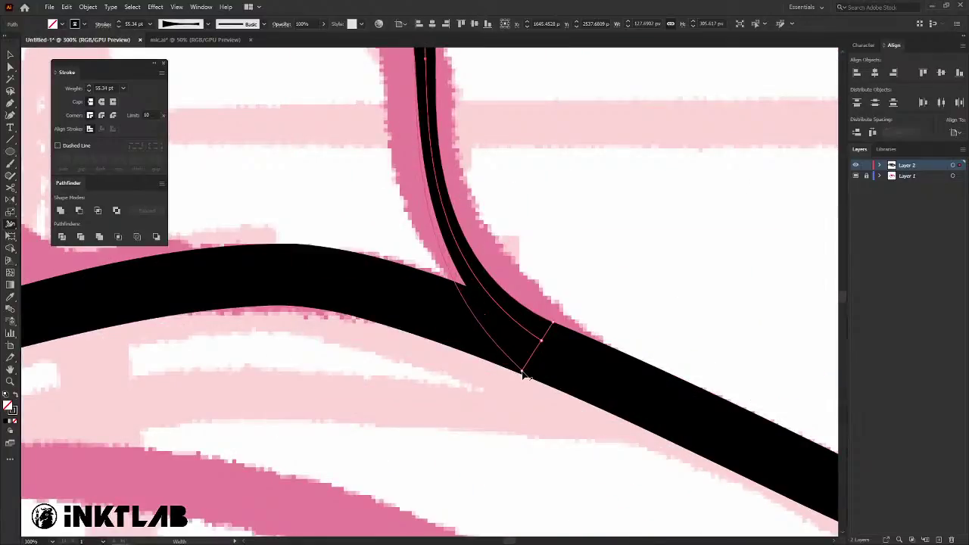
{"action": "key", "text": "v"}
{"action": "left_click", "coordinate": [448, 395]}
{"action": "scroll", "coordinate": [448, 396], "scroll_direction": "down", "scroll_amount": 5}
{"action": "scroll", "coordinate": [388, 369], "scroll_direction": "up", "scroll_amount": 1}
{"action": "scroll", "coordinate": [432, 340], "scroll_direction": "up", "scroll_amount": 2}
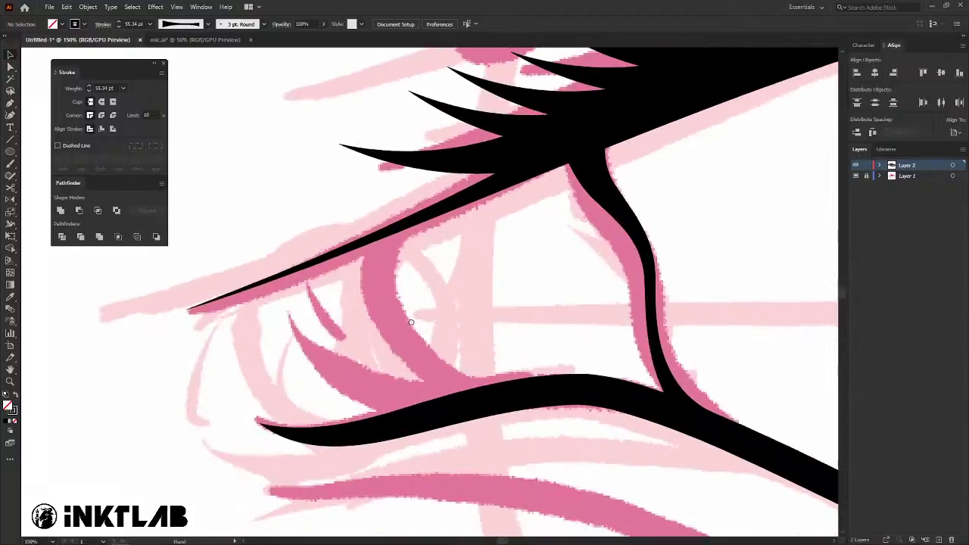
Pen-trace the inner-corner hook outline from the upper lash line down along the lower lid.
{"action": "key", "text": "p"}
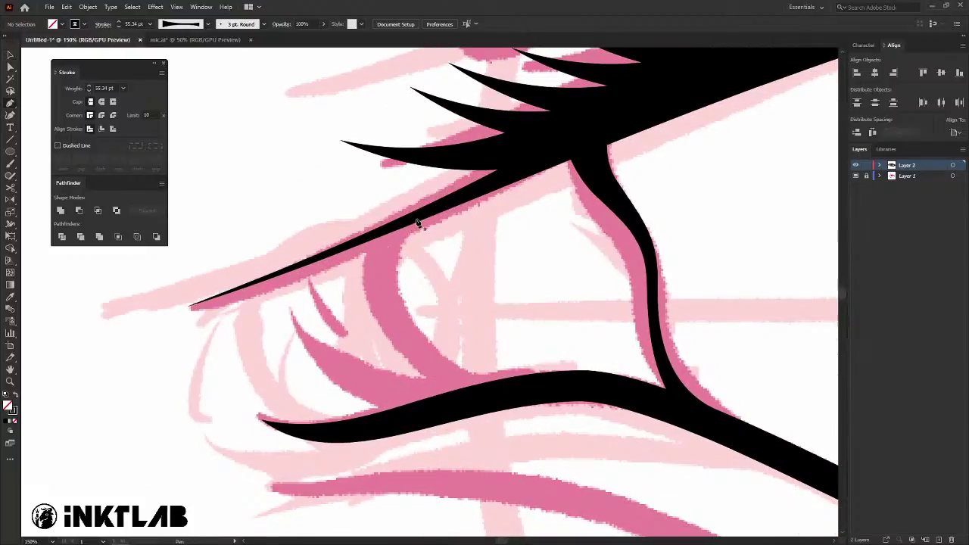
{"action": "left_click", "coordinate": [416, 221]}
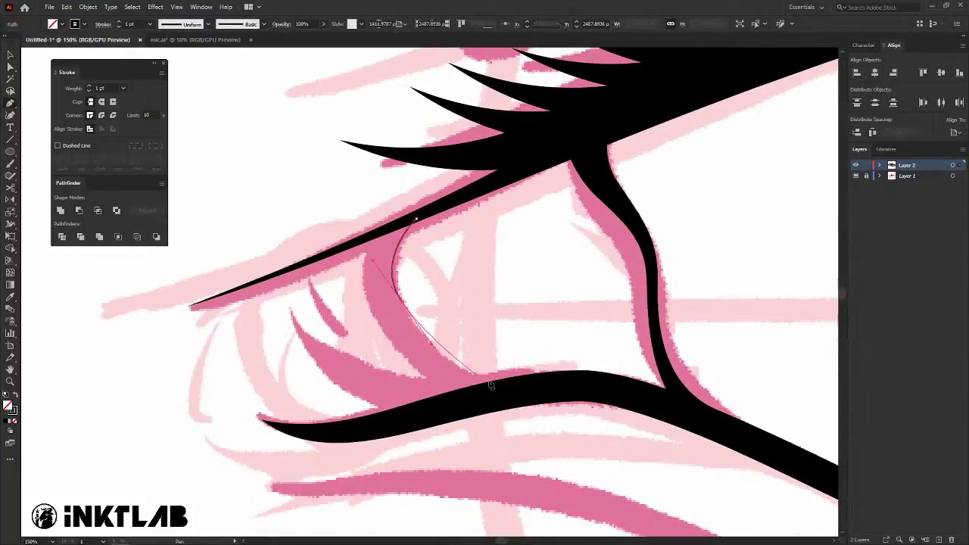
{"action": "left_click_drag", "start_coordinate": [401, 301], "coordinate": [430, 343]}
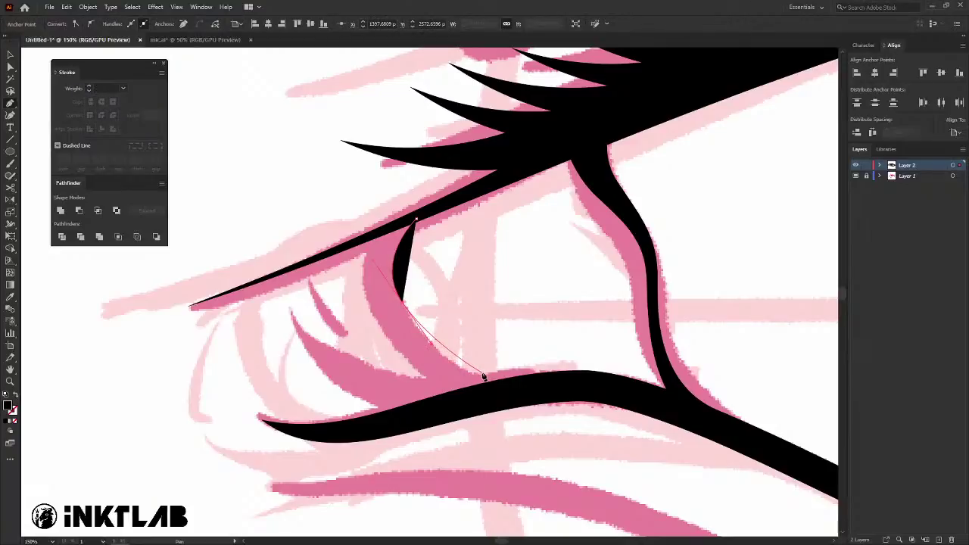
{"action": "left_click_drag", "start_coordinate": [480, 374], "coordinate": [543, 378]}
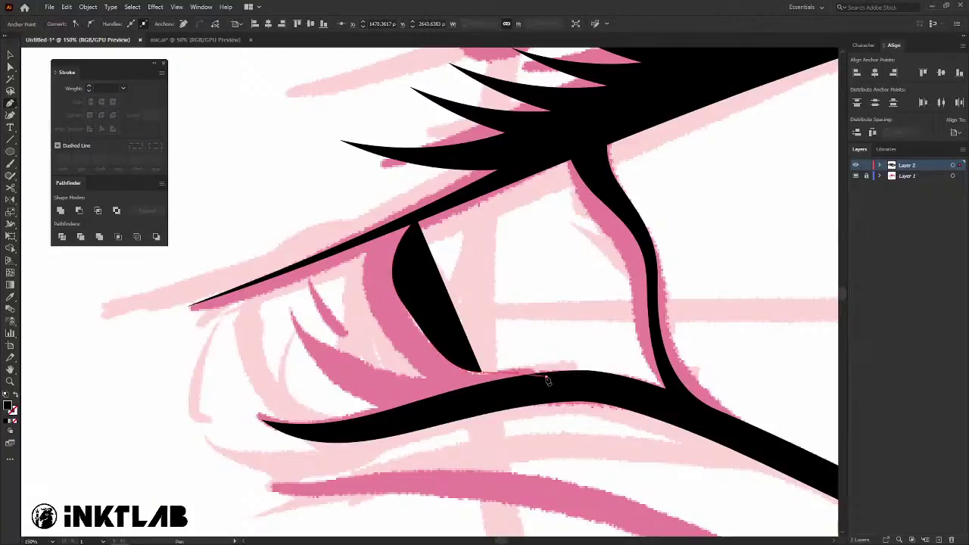
{"action": "left_click", "coordinate": [545, 376]}
{"action": "mouse_move", "coordinate": [421, 410]}
{"action": "left_mouse_down"}
{"action": "mouse_move", "coordinate": [290, 335]}
{"action": "mouse_move", "coordinate": [274, 215]}
{"action": "left_mouse_up"}
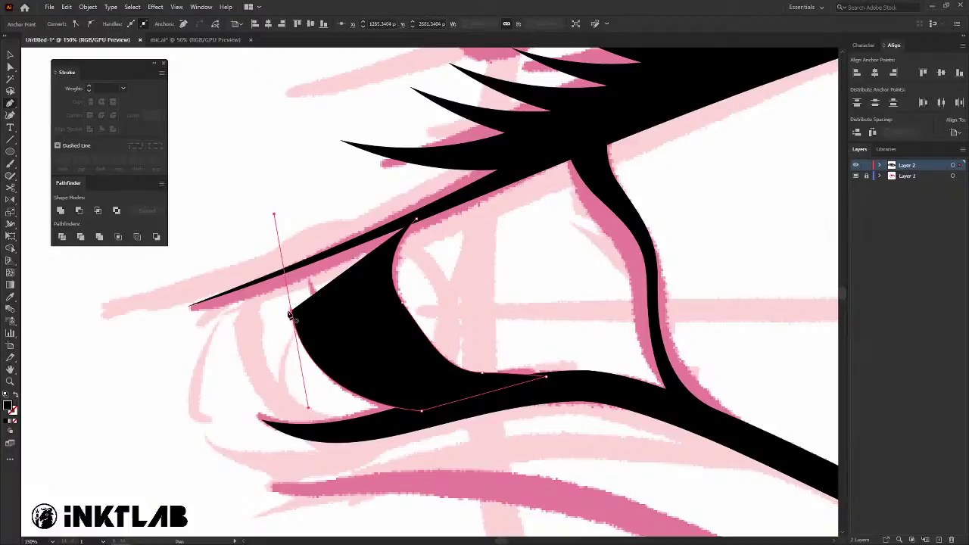
{"action": "mouse_move", "coordinate": [292, 311]}
{"action": "left_mouse_down"}
{"action": "mouse_move", "coordinate": [430, 385]}
{"action": "mouse_move", "coordinate": [475, 387]}
{"action": "left_mouse_up"}
Curve the hook path back up to close it and give it a solid black fill.
{"action": "key", "text": "shift+x"}
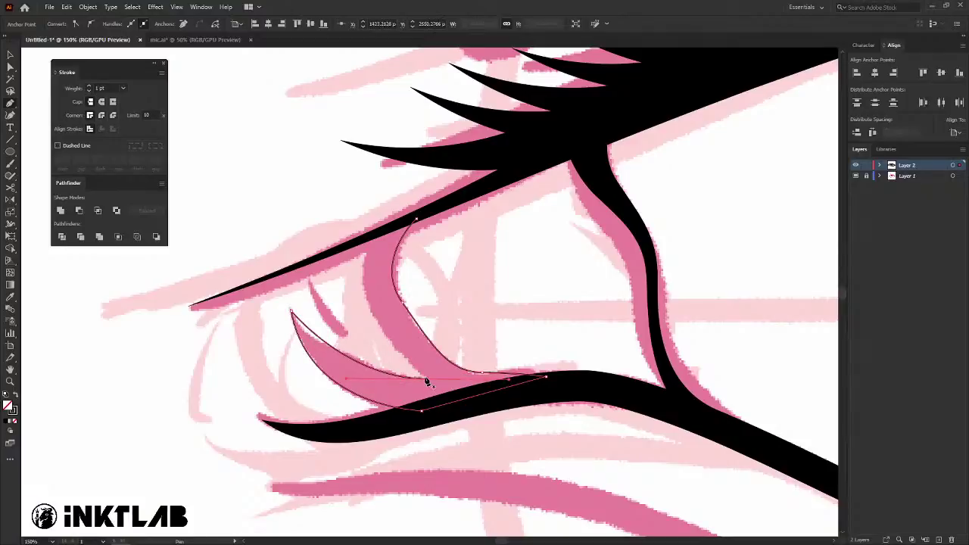
{"action": "left_click", "coordinate": [427, 378]}
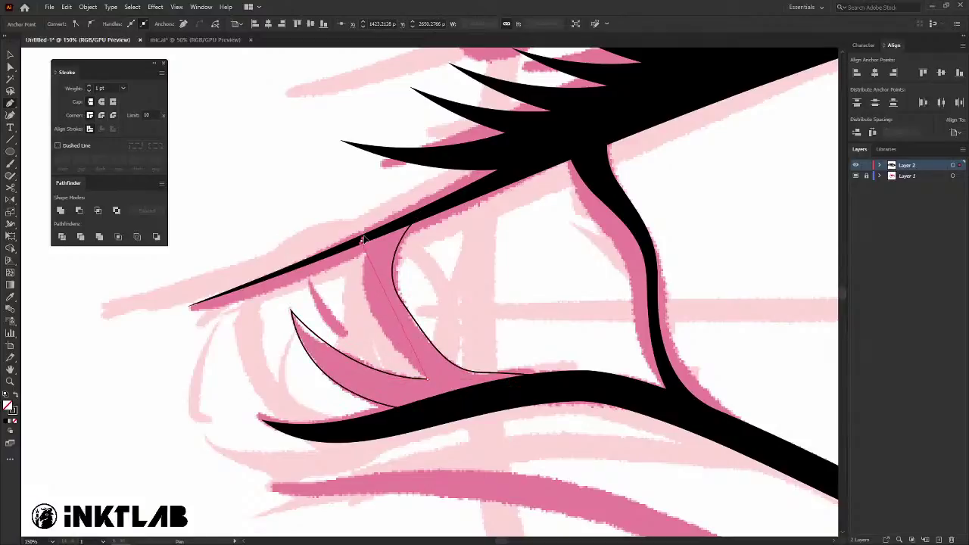
{"action": "left_click_drag", "start_coordinate": [362, 239], "coordinate": [398, 151]}
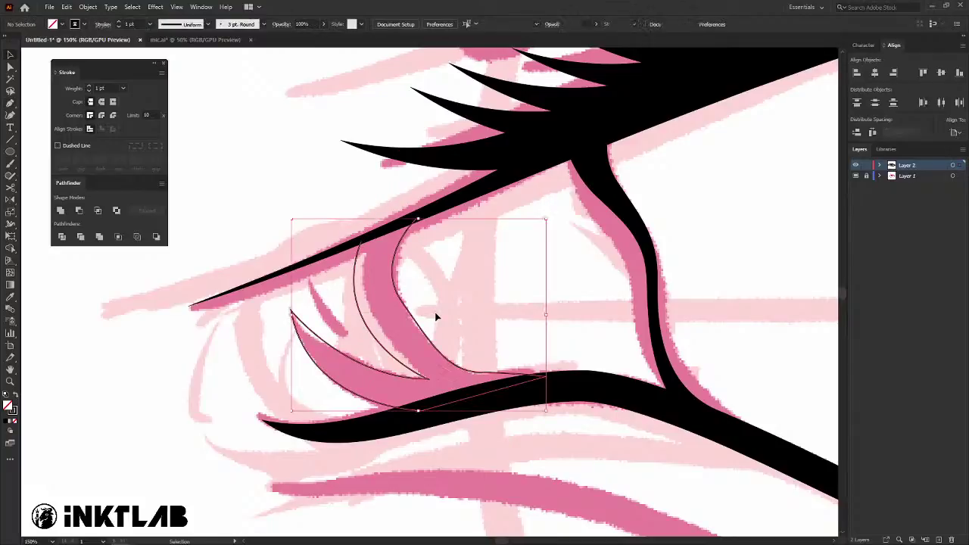
{"action": "key", "text": "a"}
{"action": "key", "text": "v"}
{"action": "key", "text": "shift+x"}
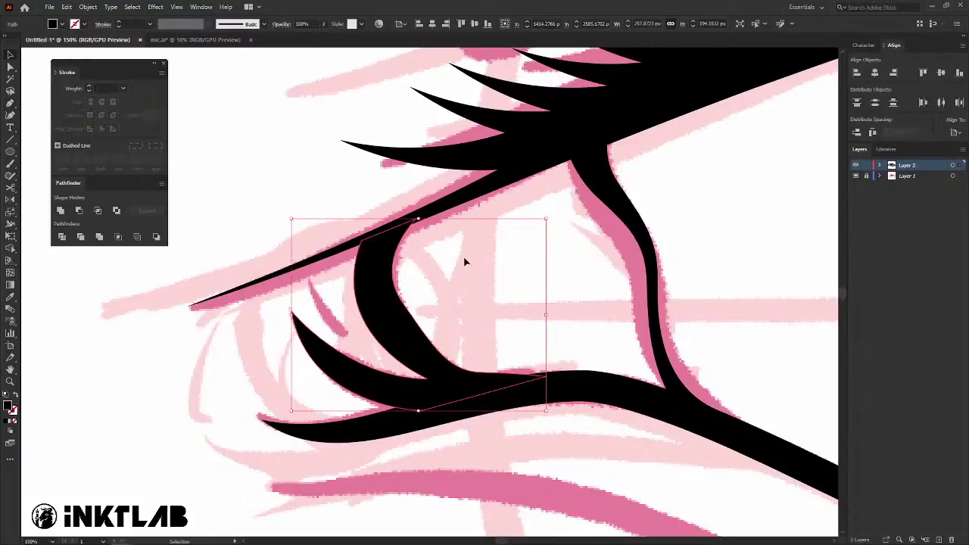
{"action": "left_click", "coordinate": [464, 303]}
{"action": "key", "text": "ctrl+0"}
Pen-draw a three-point curve beneath the inner eye corner along the sketch.
{"action": "scroll", "coordinate": [464, 303], "scroll_direction": "up", "scroll_amount": 1}
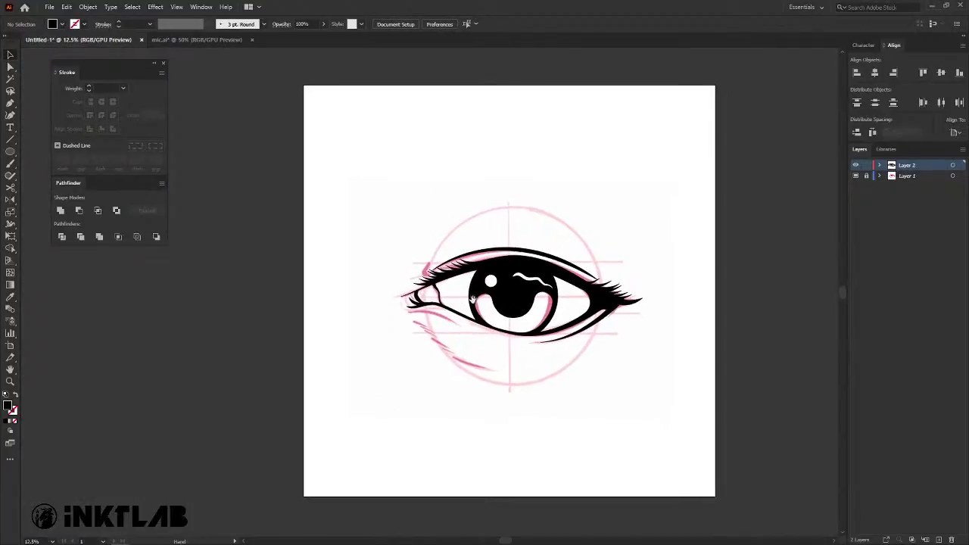
{"action": "scroll", "coordinate": [464, 303], "scroll_direction": "up", "scroll_amount": 1}
{"action": "scroll", "coordinate": [454, 307], "scroll_direction": "up", "scroll_amount": 1}
{"action": "scroll", "coordinate": [444, 312], "scroll_direction": "up", "scroll_amount": 1}
{"action": "left_click_drag", "start_coordinate": [414, 301], "coordinate": [385, 325]}
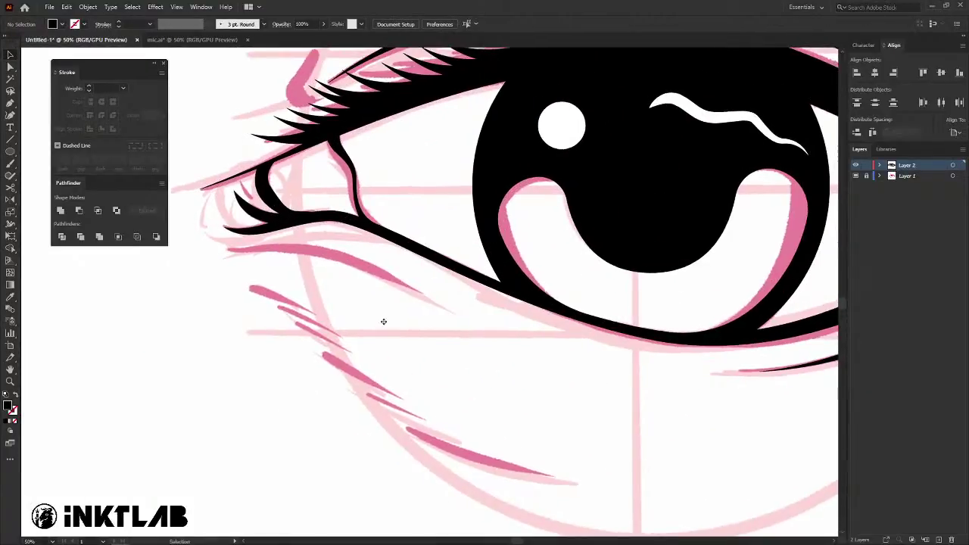
{"action": "key", "text": "p"}
{"action": "left_click", "coordinate": [226, 250]}
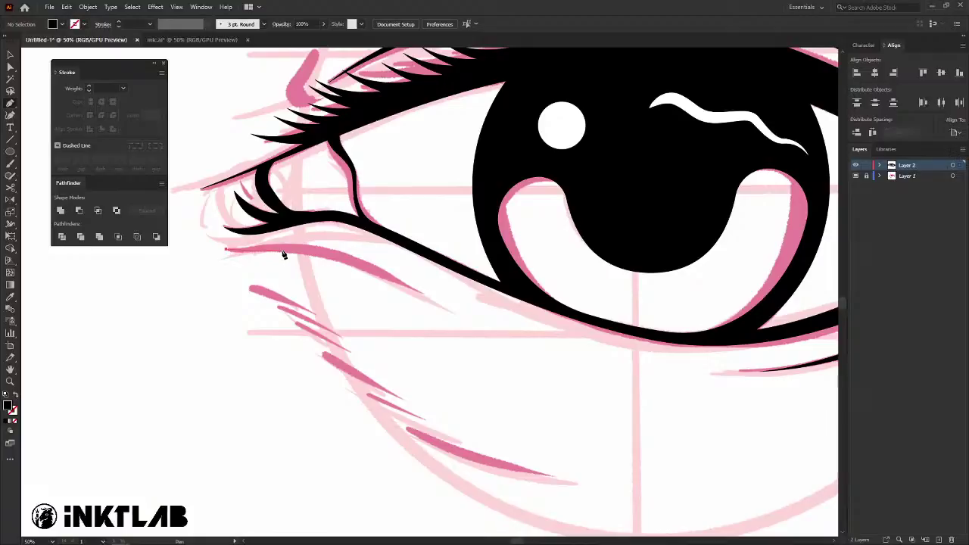
{"action": "left_click", "coordinate": [319, 242]}
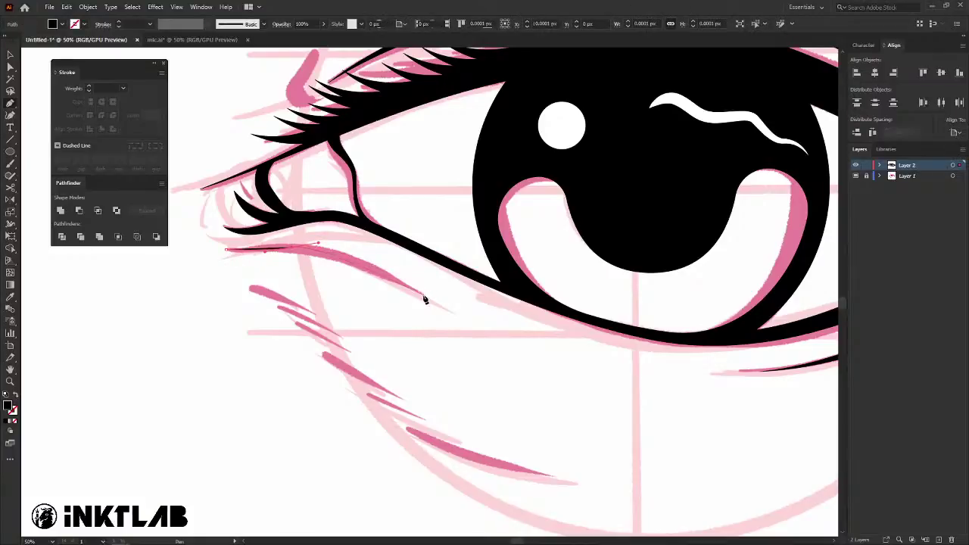
{"action": "left_click_drag", "start_coordinate": [423, 294], "coordinate": [468, 331]}
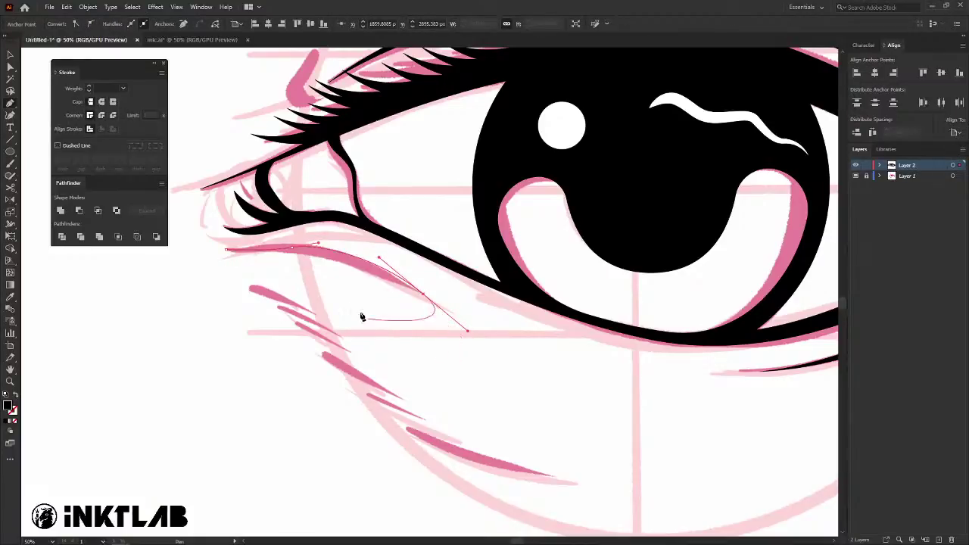
{"action": "key", "text": "v"}
{"action": "left_click_drag", "start_coordinate": [344, 302], "coordinate": [129, 141]}
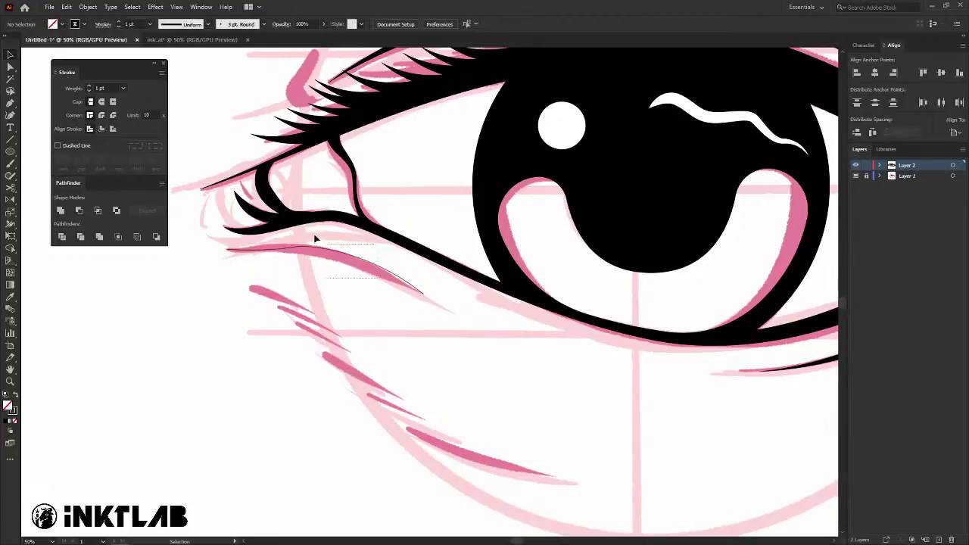
{"action": "left_click", "coordinate": [339, 280]}
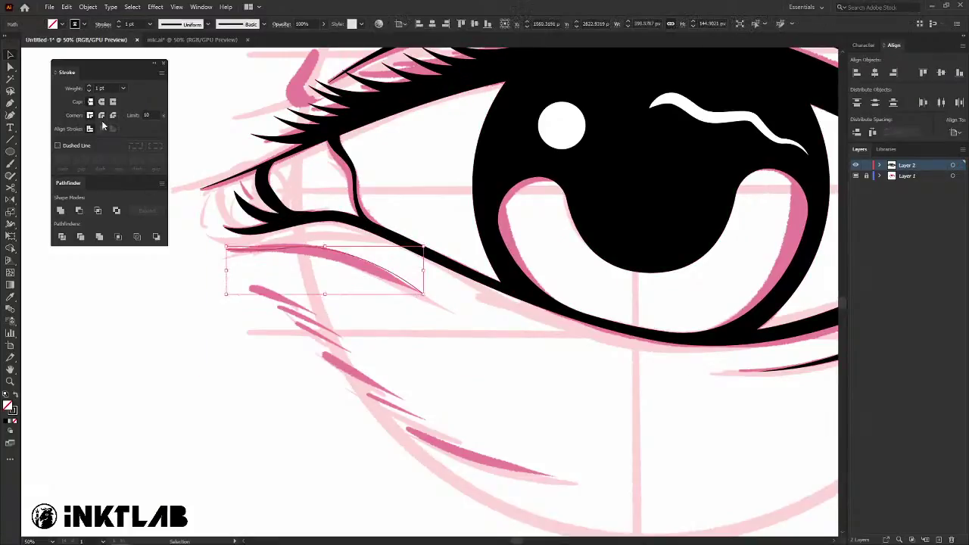
Apply a tapered width profile to the 31 pt under-eye stroke.
{"action": "scroll", "coordinate": [117, 23], "scroll_direction": "up", "scroll_amount": 7}
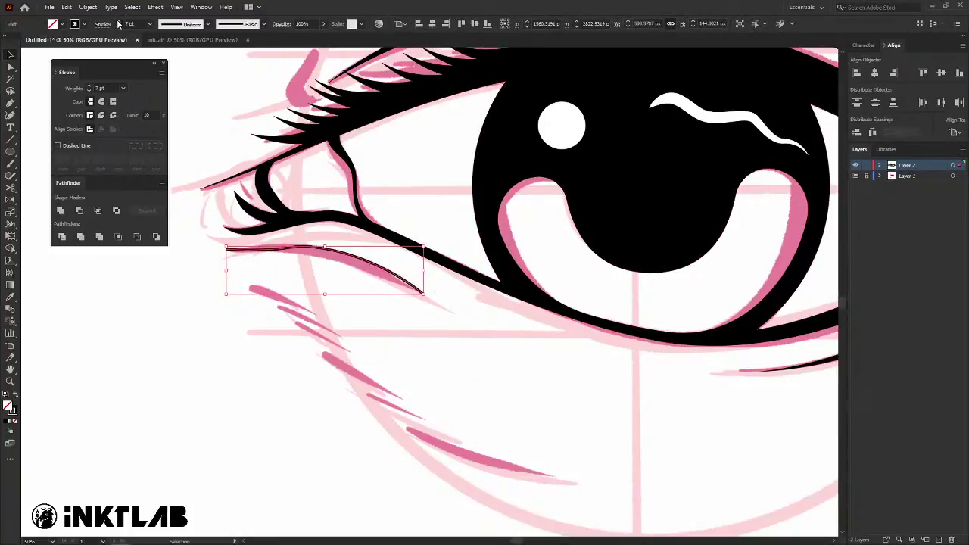
{"action": "scroll", "coordinate": [117, 24], "scroll_direction": "up", "scroll_amount": 7}
{"action": "scroll", "coordinate": [117, 23], "scroll_direction": "up", "scroll_amount": 7}
{"action": "scroll", "coordinate": [117, 23], "scroll_direction": "up", "scroll_amount": 8}
{"action": "scroll", "coordinate": [118, 23], "scroll_direction": "up", "scroll_amount": 1}
{"action": "key", "text": "a"}
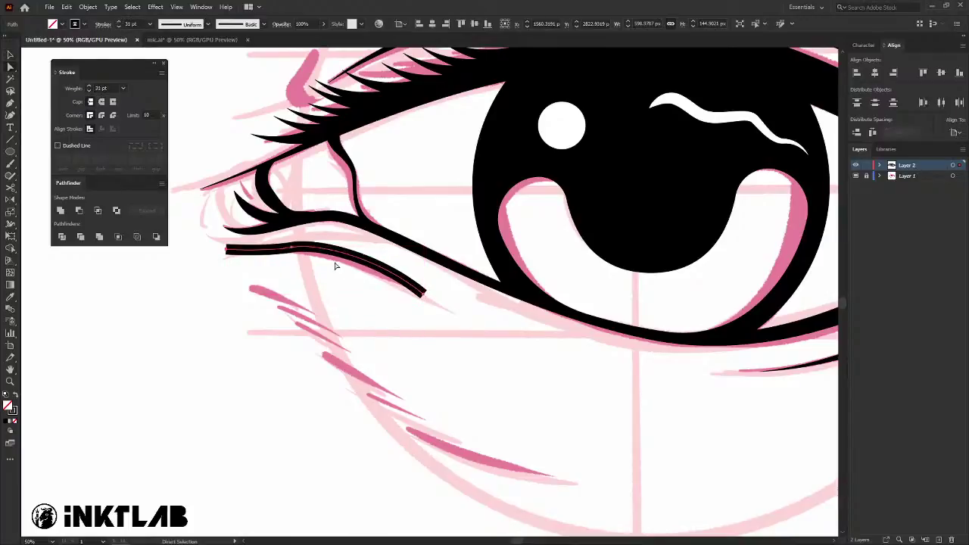
{"action": "left_click", "coordinate": [288, 258]}
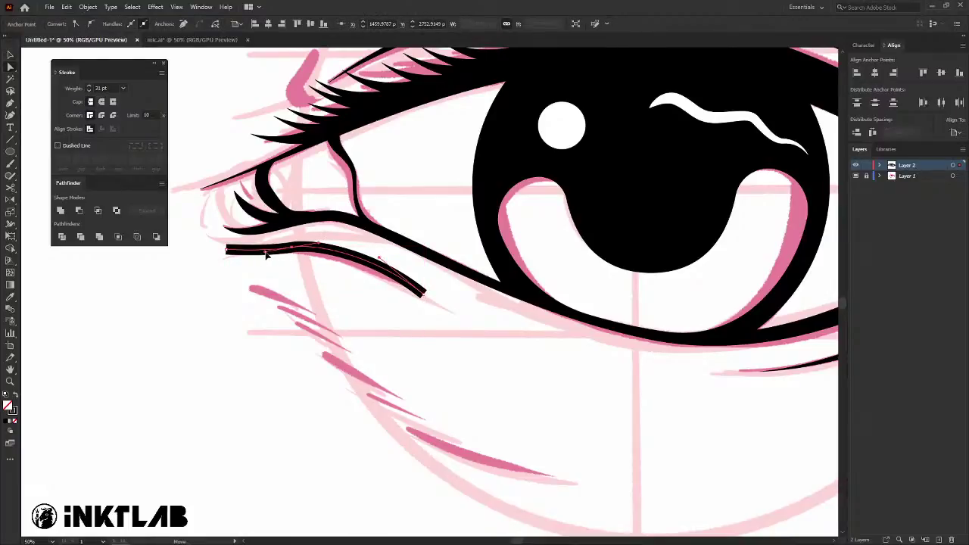
{"action": "left_click", "coordinate": [292, 253]}
{"action": "key", "text": "v"}
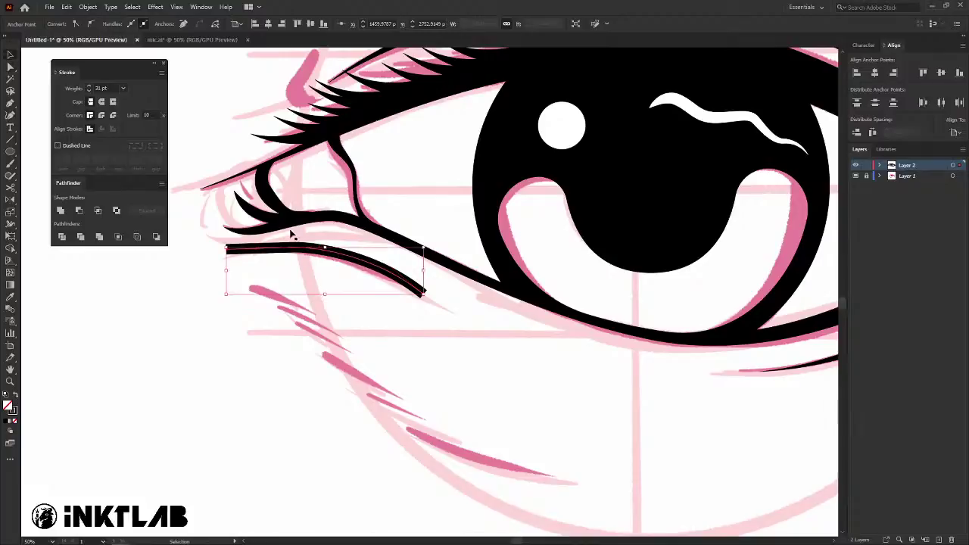
{"action": "left_click", "coordinate": [357, 271]}
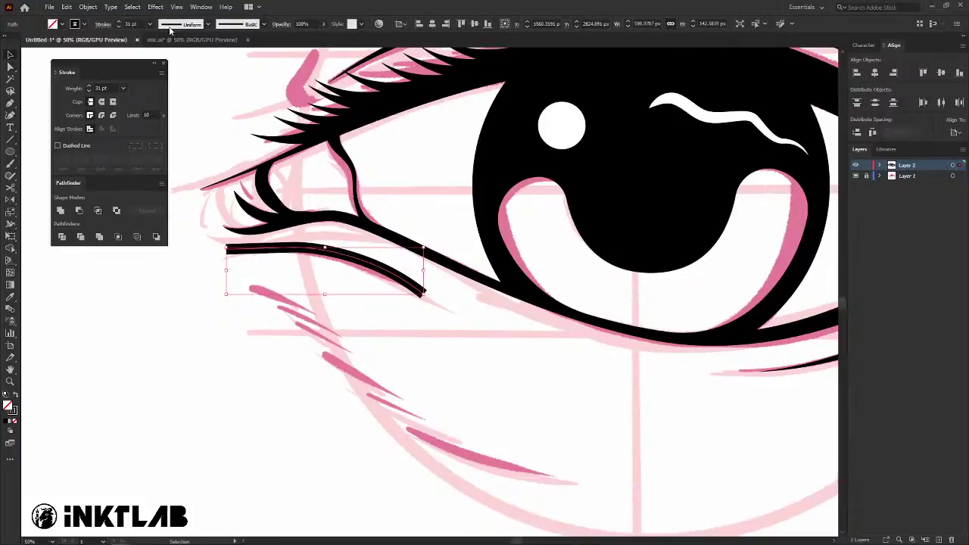
{"action": "left_click", "coordinate": [170, 27]}
{"action": "left_click", "coordinate": [175, 52]}
{"action": "left_click", "coordinate": [263, 334]}
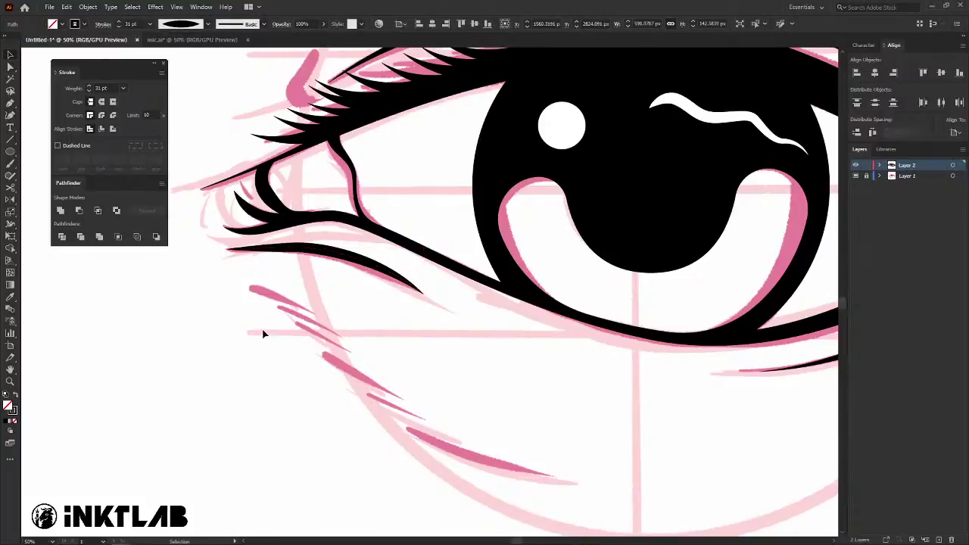
{"action": "scroll", "coordinate": [264, 334], "scroll_direction": "down", "scroll_amount": 1}
{"action": "scroll", "coordinate": [270, 336], "scroll_direction": "up", "scroll_amount": 2}
Brush a short 50 pt round-capped stroke over the top pink hatch line.
{"action": "key", "text": "b"}
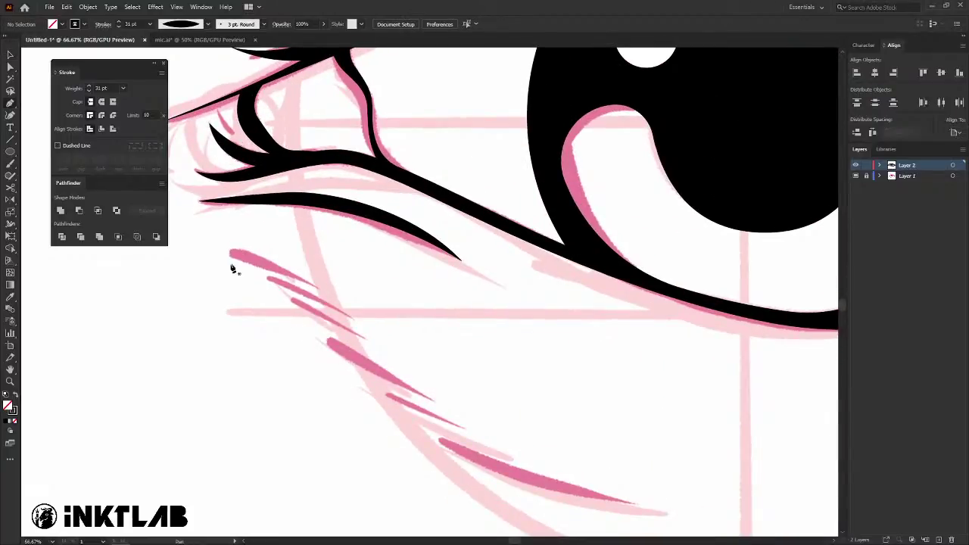
{"action": "left_click_drag", "start_coordinate": [229, 252], "coordinate": [318, 284]}
{"action": "key", "text": "v"}
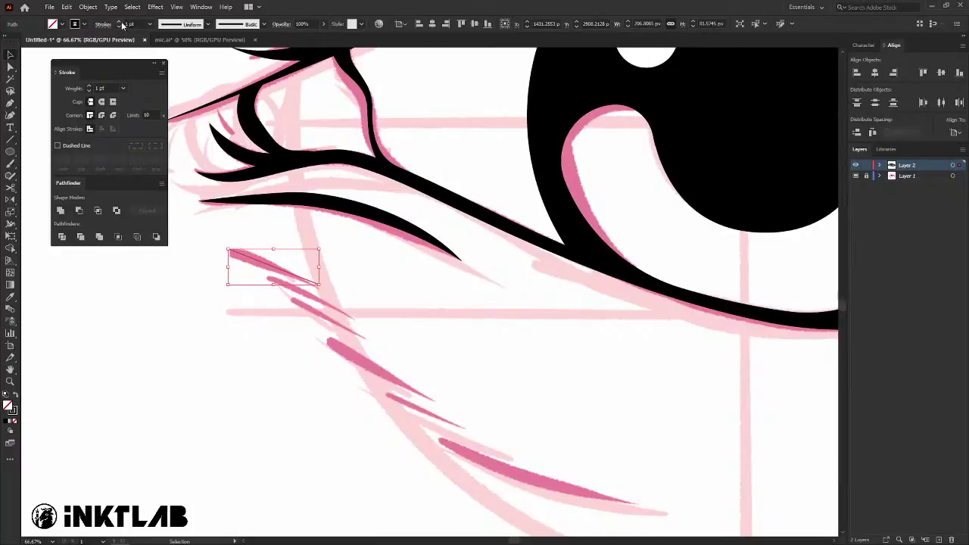
{"action": "left_click", "coordinate": [123, 24]}
{"action": "type", "text": "50"}
{"action": "key", "text": "Return"}
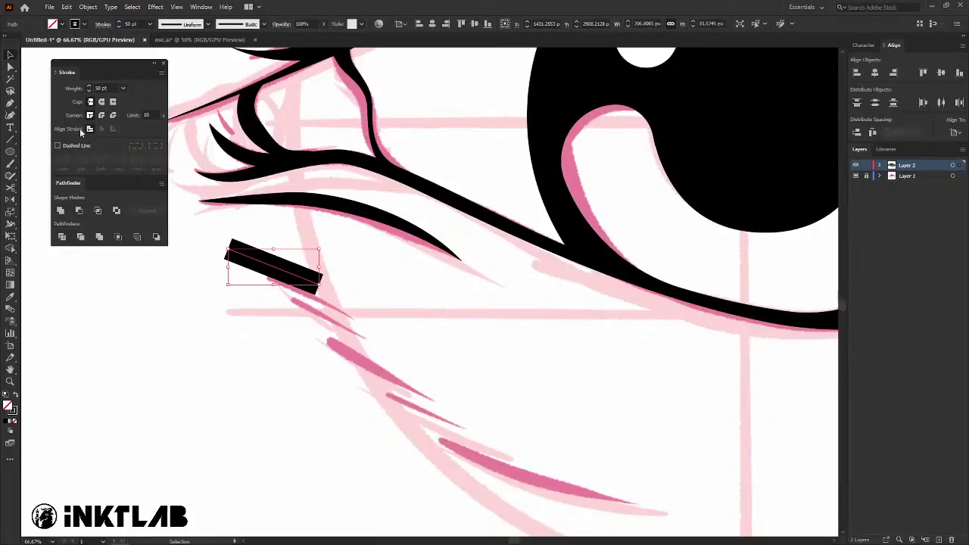
{"action": "left_click", "coordinate": [102, 103]}
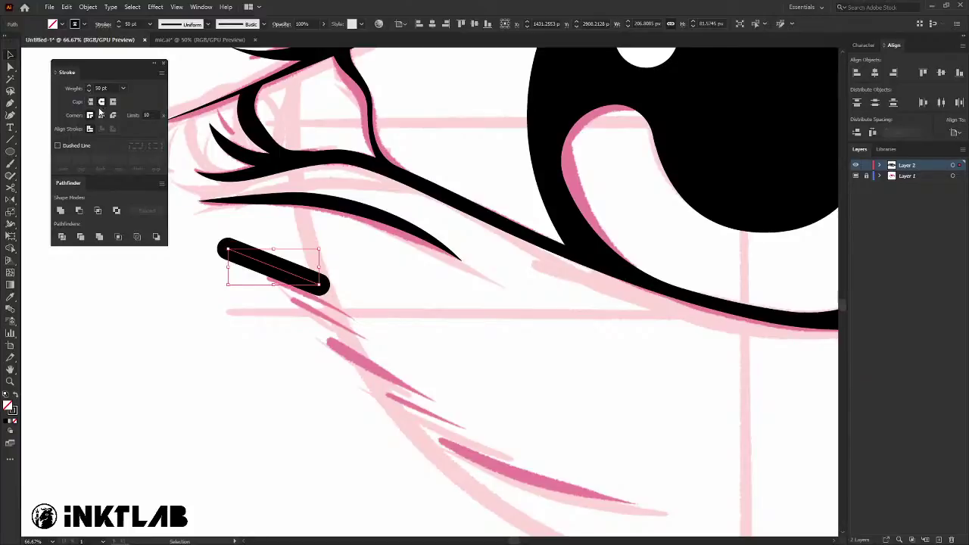
Give the hatch stroke a tapered width profile and thin it to 34 pt.
{"action": "left_click", "coordinate": [181, 26]}
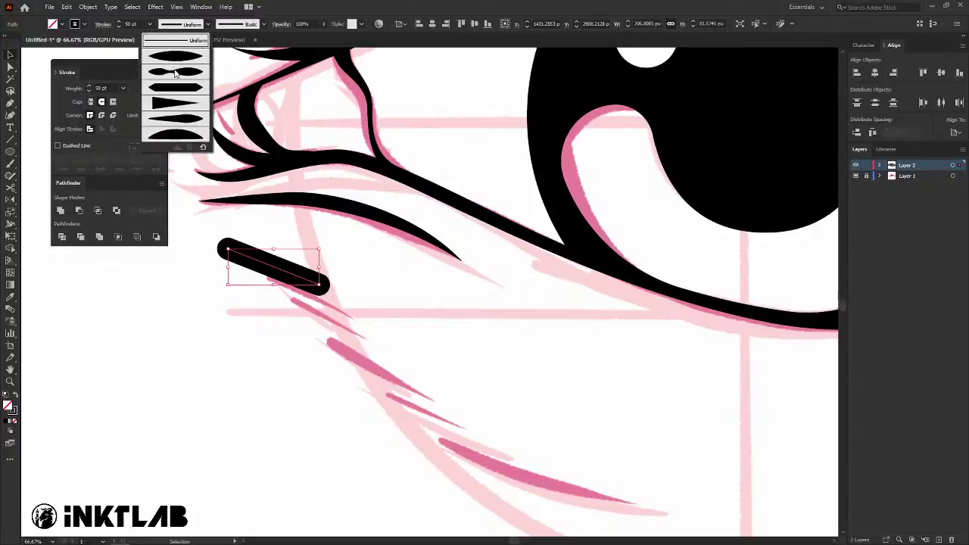
{"action": "left_click", "coordinate": [168, 107]}
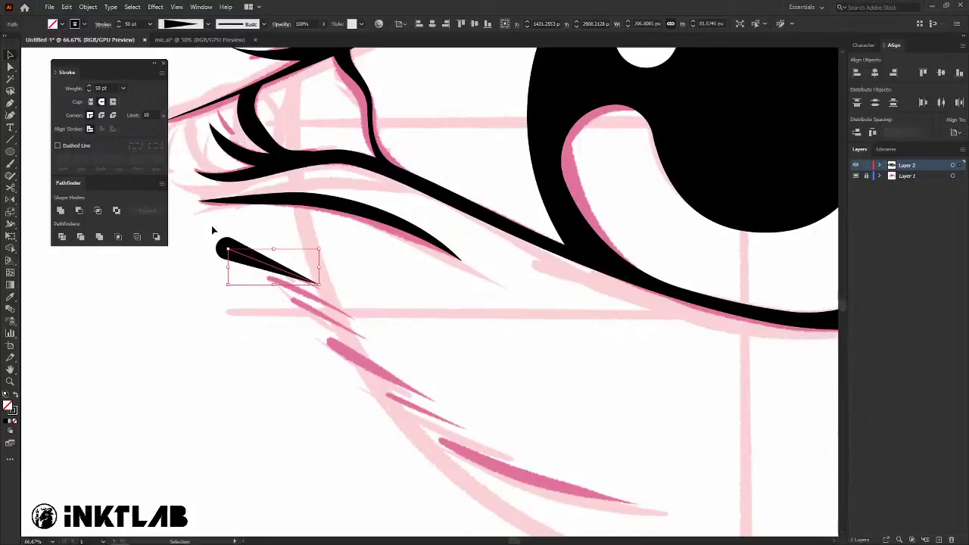
{"action": "left_click", "coordinate": [118, 27]}
{"action": "left_click", "coordinate": [119, 26]}
{"action": "left_click", "coordinate": [119, 27]}
{"action": "scroll", "coordinate": [444, 411], "scroll_direction": "down", "scroll_amount": 2}
Place a thinner 18 pt copy lower along the sketch, adjust it, and copy it up-left.
{"action": "mouse_move", "coordinate": [269, 231]}
{"action": "left_mouse_down"}
{"action": "mouse_move", "coordinate": [374, 337]}
{"action": "mouse_move", "coordinate": [416, 343]}
{"action": "mouse_move", "coordinate": [420, 331]}
{"action": "mouse_move", "coordinate": [334, 286]}
{"action": "mouse_move", "coordinate": [350, 277]}
{"action": "mouse_move", "coordinate": [323, 282]}
{"action": "left_mouse_up"}
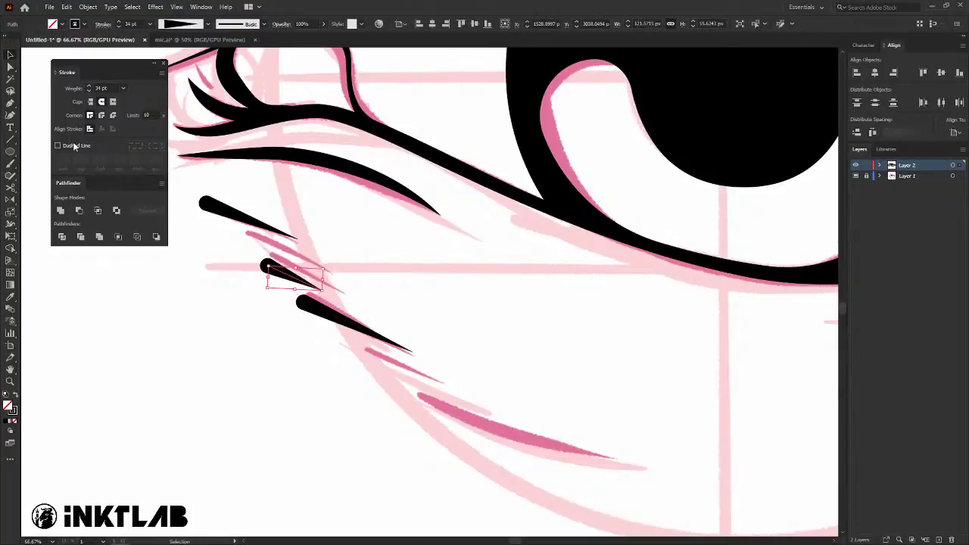
{"action": "left_click", "coordinate": [119, 26]}
{"action": "left_click", "coordinate": [119, 27]}
{"action": "left_click", "coordinate": [119, 26]}
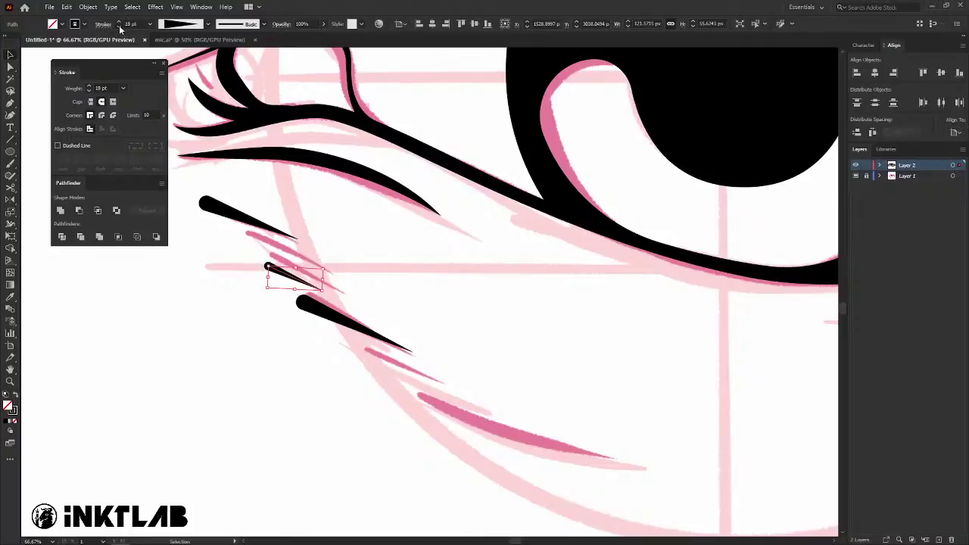
{"action": "key", "text": "a"}
{"action": "mouse_move", "coordinate": [307, 264]}
{"action": "left_mouse_down"}
{"action": "mouse_move", "coordinate": [310, 252]}
{"action": "mouse_move", "coordinate": [352, 296]}
{"action": "left_mouse_up"}
{"action": "key", "text": "v"}
{"action": "left_click", "coordinate": [324, 284]}
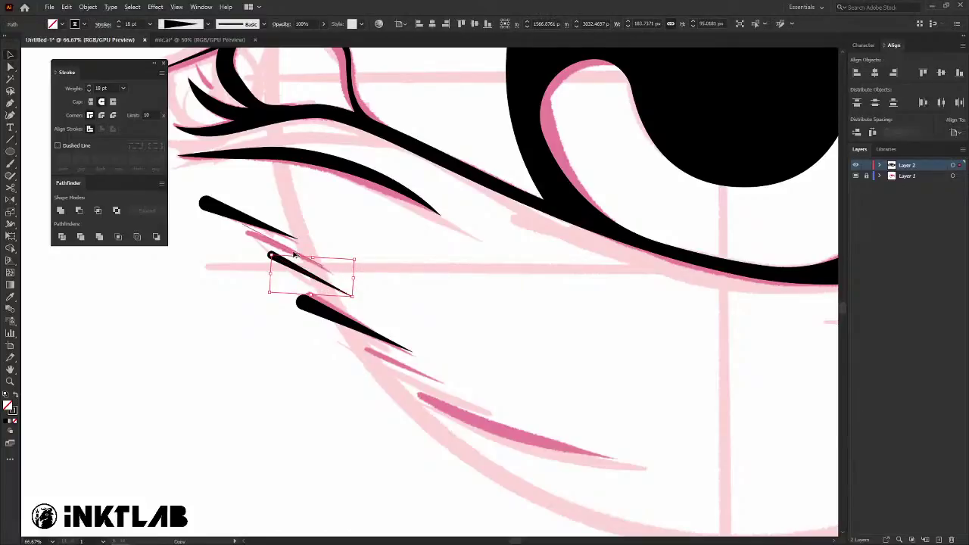
{"action": "left_click_drag", "start_coordinate": [302, 261], "coordinate": [278, 234], "text": "alt"}
{"action": "left_click", "coordinate": [366, 268]}
Alt-drag a first copy of the thick hatch stroke further down under the inner corner.
{"action": "scroll", "coordinate": [363, 290], "scroll_direction": "down", "scroll_amount": 1}
{"action": "scroll", "coordinate": [362, 290], "scroll_direction": "right", "scroll_amount": 1}
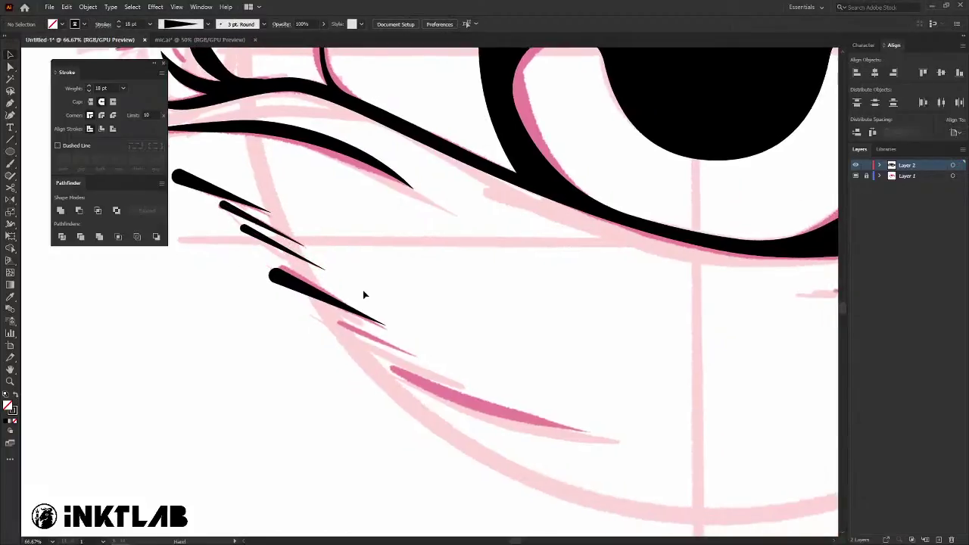
{"action": "left_click", "coordinate": [284, 256]}
{"action": "mouse_move", "coordinate": [299, 261]}
{"action": "left_mouse_down", "text": "alt"}
{"action": "mouse_move", "coordinate": [393, 351]}
{"action": "mouse_move", "coordinate": [412, 352]}
{"action": "left_mouse_up", "text": "alt"}
{"action": "key", "text": "a"}
{"action": "scroll", "coordinate": [411, 352], "scroll_direction": "down", "scroll_amount": 1}
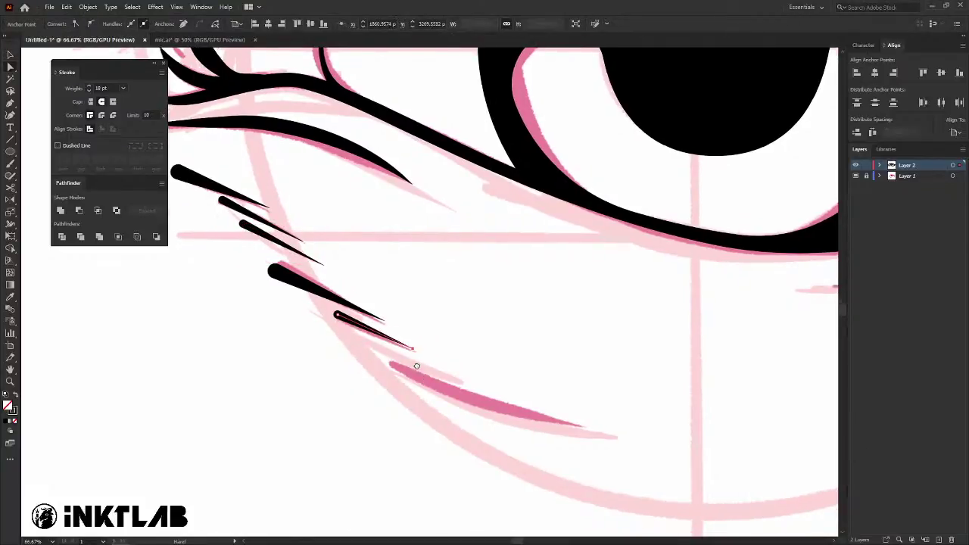
{"action": "scroll", "coordinate": [411, 353], "scroll_direction": "right", "scroll_amount": 1}
{"action": "left_click", "coordinate": [401, 350]}
{"action": "key", "text": "p"}
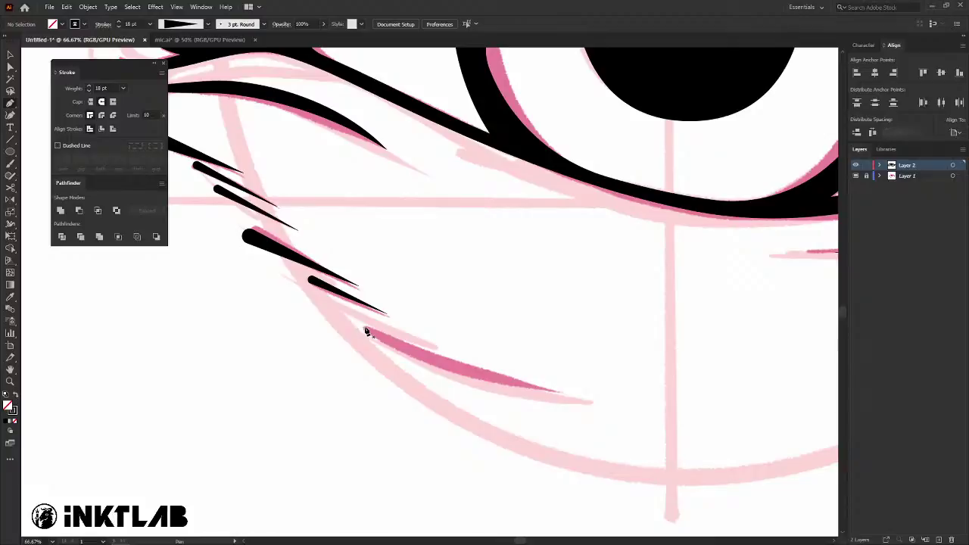
{"action": "key", "text": "v"}
Place another copy of the thick hatch stroke onto the lowest pink sketch line.
{"action": "left_click", "coordinate": [321, 281]}
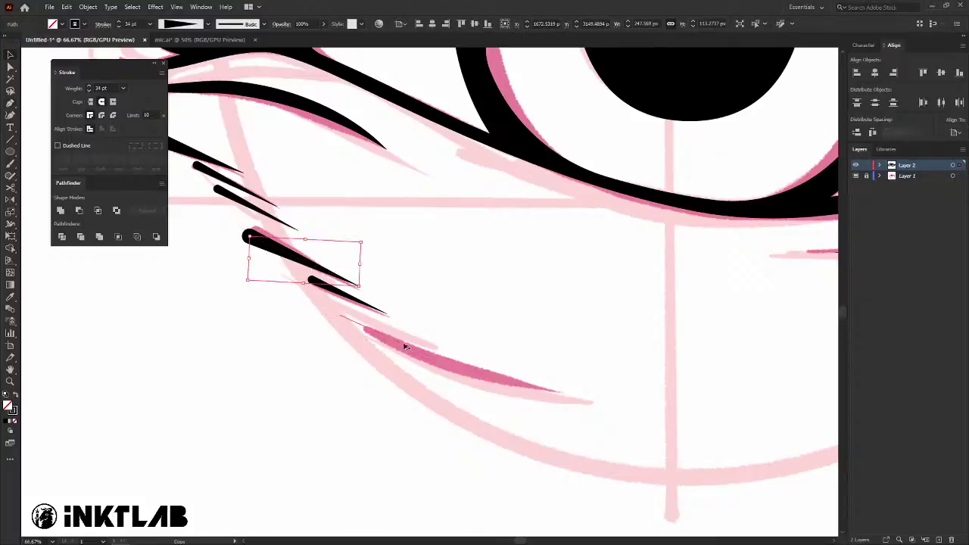
{"action": "key", "text": "p"}
{"action": "left_click", "coordinate": [362, 327]}
{"action": "left_click", "coordinate": [471, 376]}
{"action": "left_click", "coordinate": [474, 381], "text": "ctrl"}
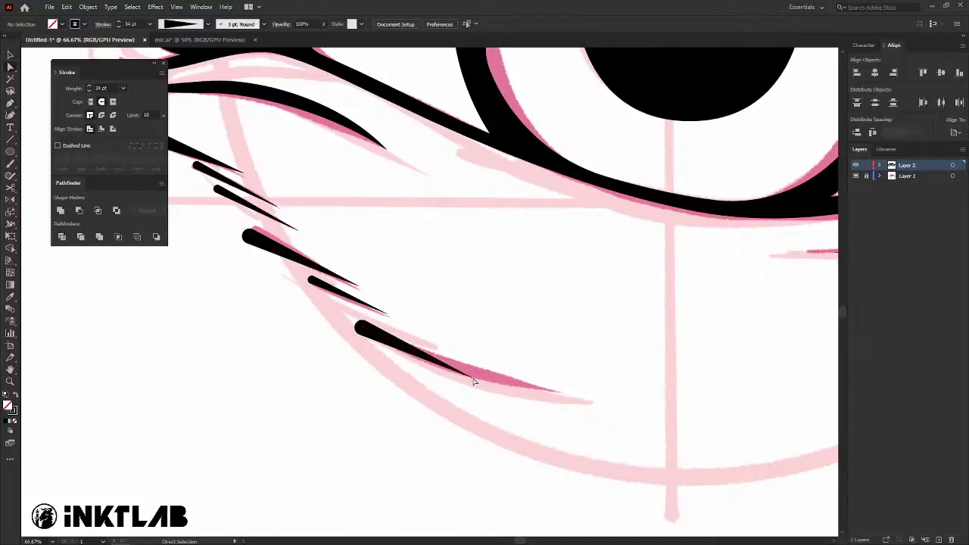
Stretch the copy's tip and bend its segment to follow the curved pink guide.
{"action": "left_click_drag", "start_coordinate": [472, 382], "coordinate": [566, 395]}
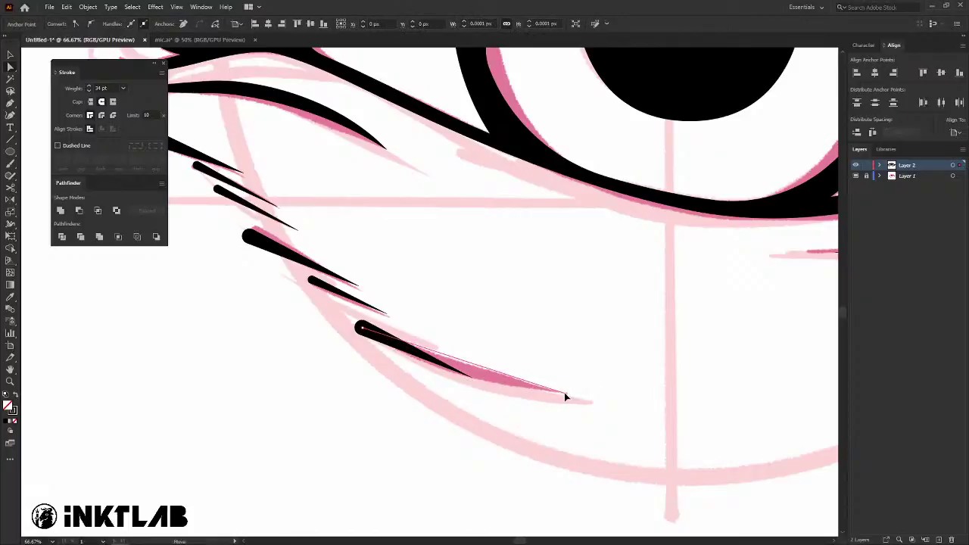
{"action": "left_click_drag", "start_coordinate": [454, 361], "coordinate": [447, 383]}
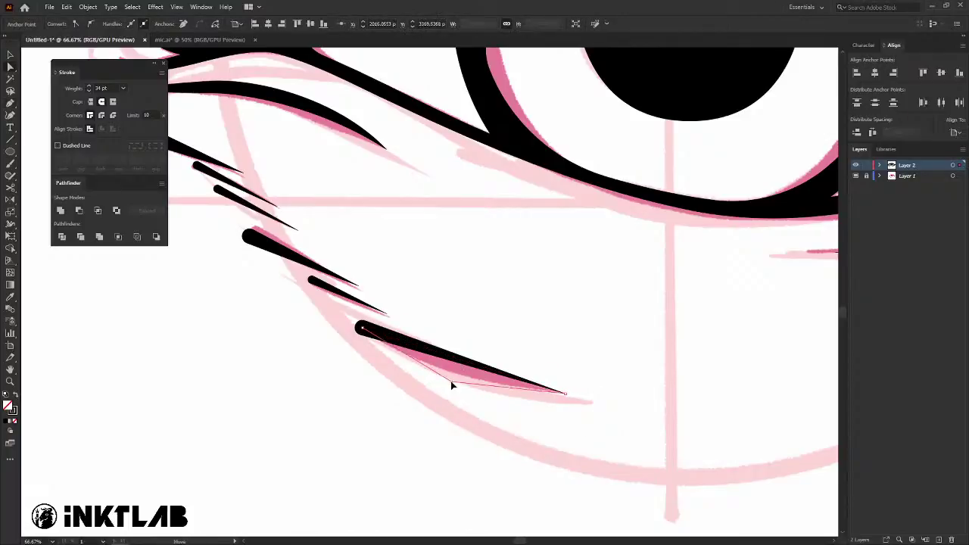
{"action": "key", "text": "ctrl+minus"}
{"action": "key", "text": "ctrl+minus"}
{"action": "key", "text": "ctrl+minus"}
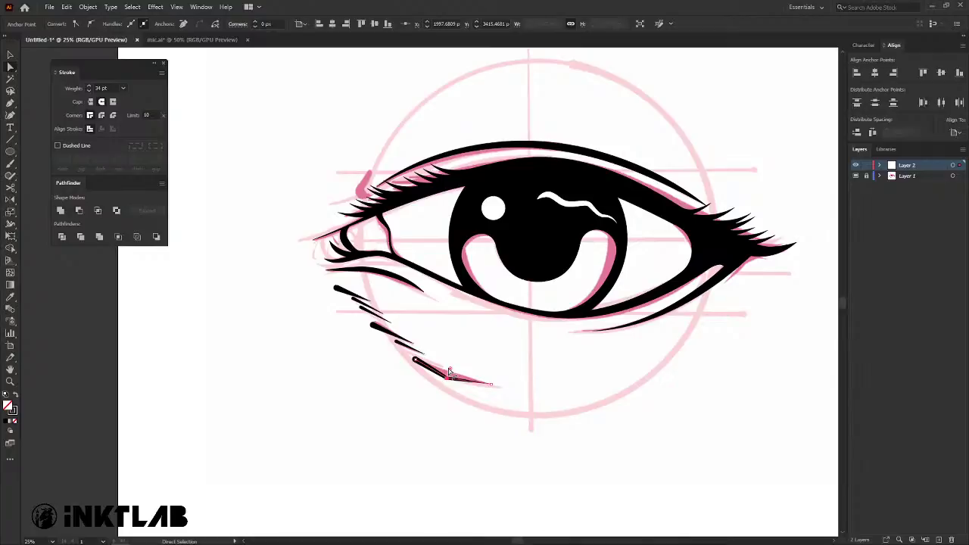
{"action": "key", "text": "v"}
{"action": "left_click", "coordinate": [484, 346]}
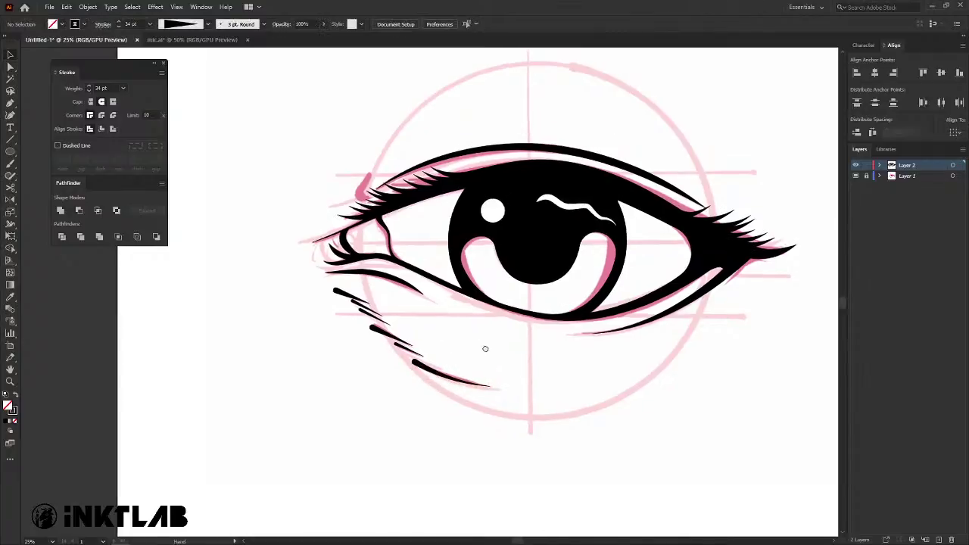
{"action": "key", "text": "ctrl+minus"}
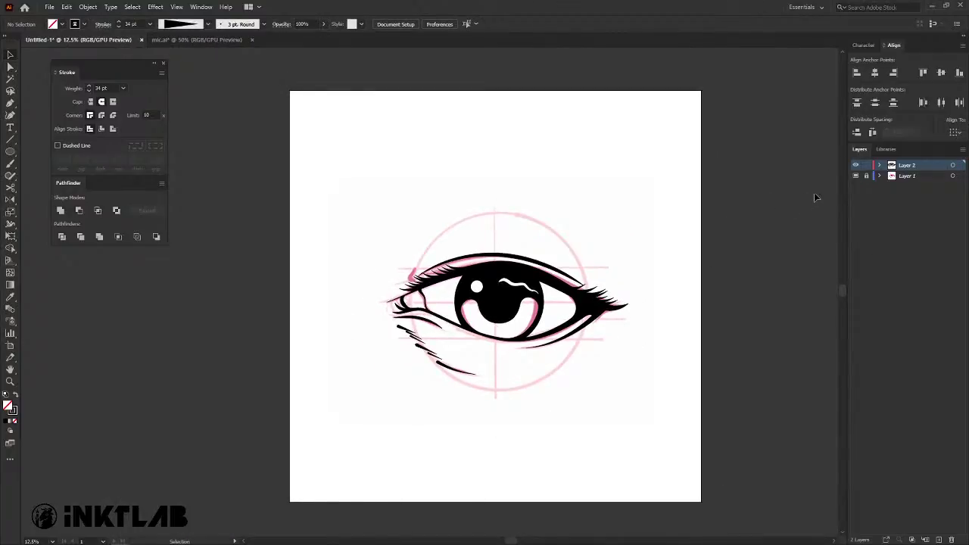
Hide and re-show Layer 1 to check the new hatch stroke against the sketch.
{"action": "left_click", "coordinate": [855, 177]}
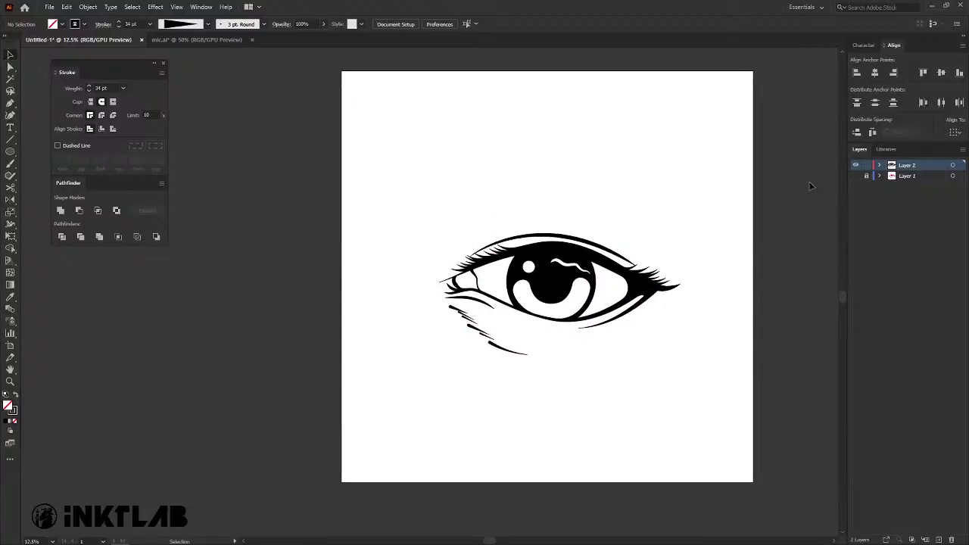
{"action": "left_click", "coordinate": [856, 177]}
{"action": "scroll", "coordinate": [475, 293], "scroll_direction": "up", "scroll_amount": 3}
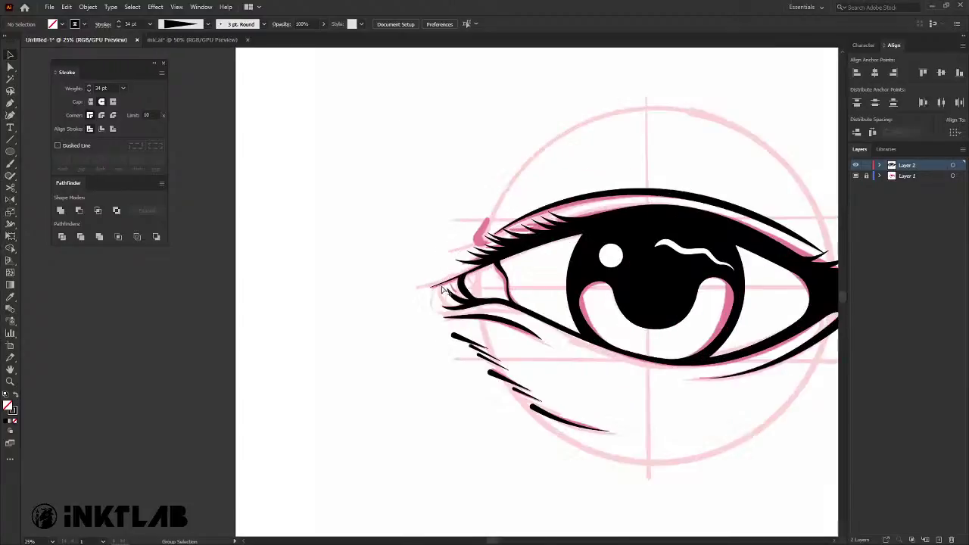
{"action": "scroll", "coordinate": [461, 288], "scroll_direction": "up", "scroll_amount": 4}
Draw a curved Pen path hooking around the eye's inner corner.
{"action": "scroll", "coordinate": [497, 303], "scroll_direction": "down", "scroll_amount": 2}
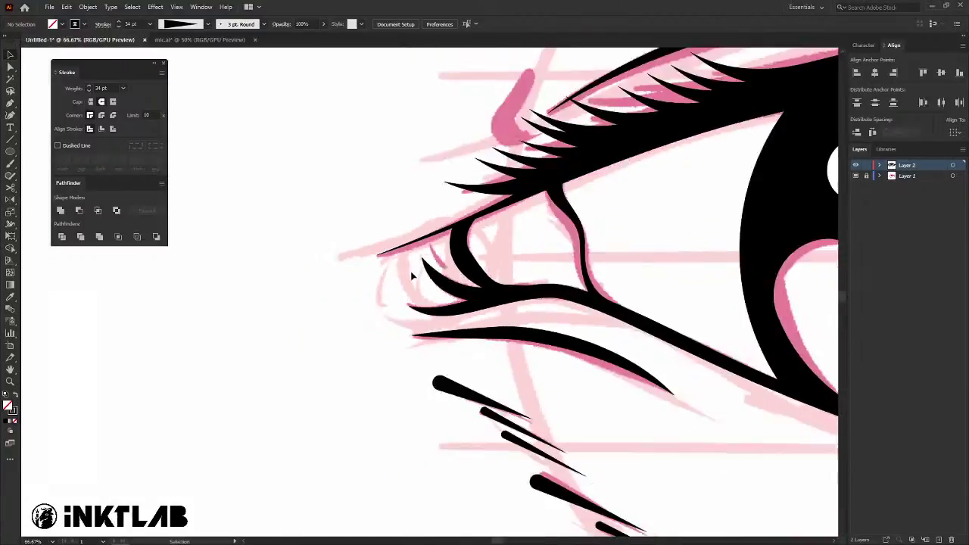
{"action": "key", "text": "p"}
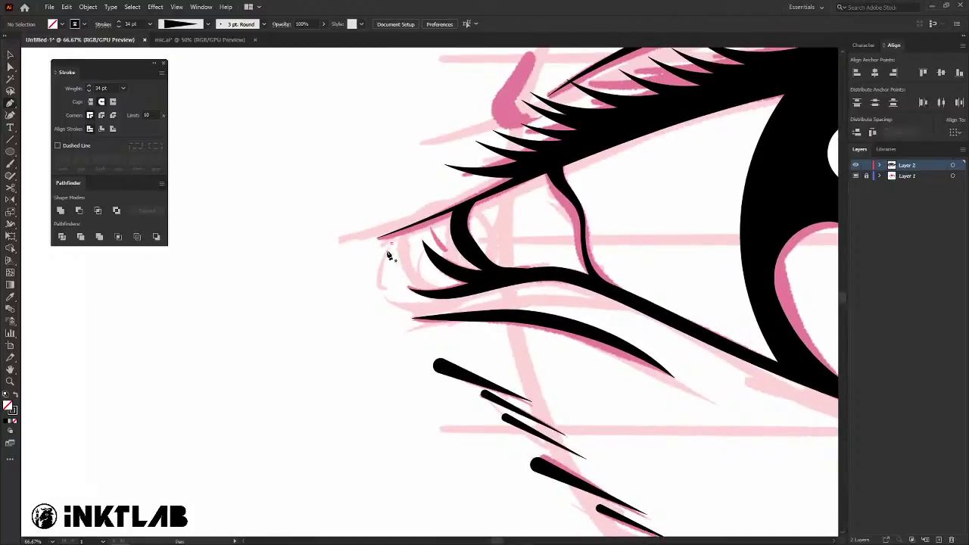
{"action": "left_click", "coordinate": [390, 243]}
{"action": "left_click_drag", "start_coordinate": [408, 312], "coordinate": [439, 311]}
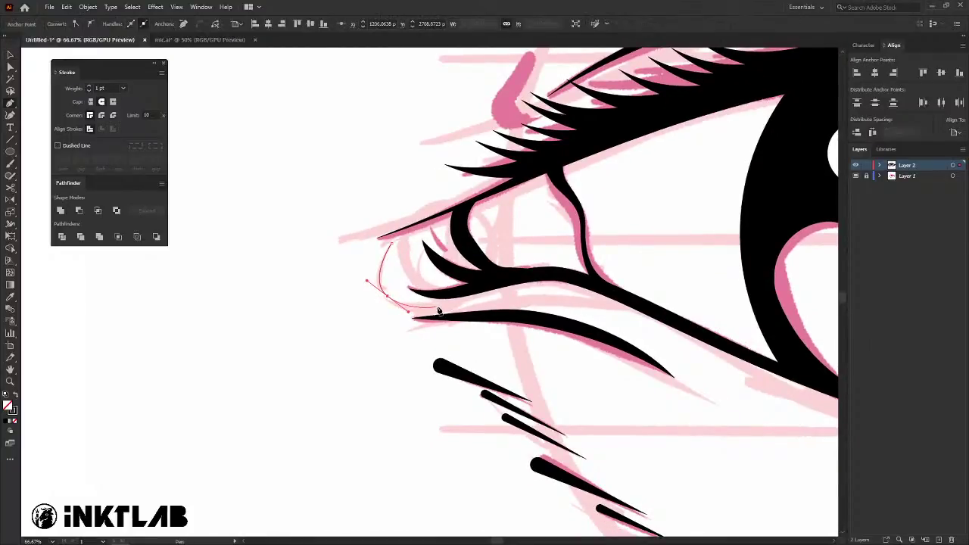
{"action": "key", "text": "v"}
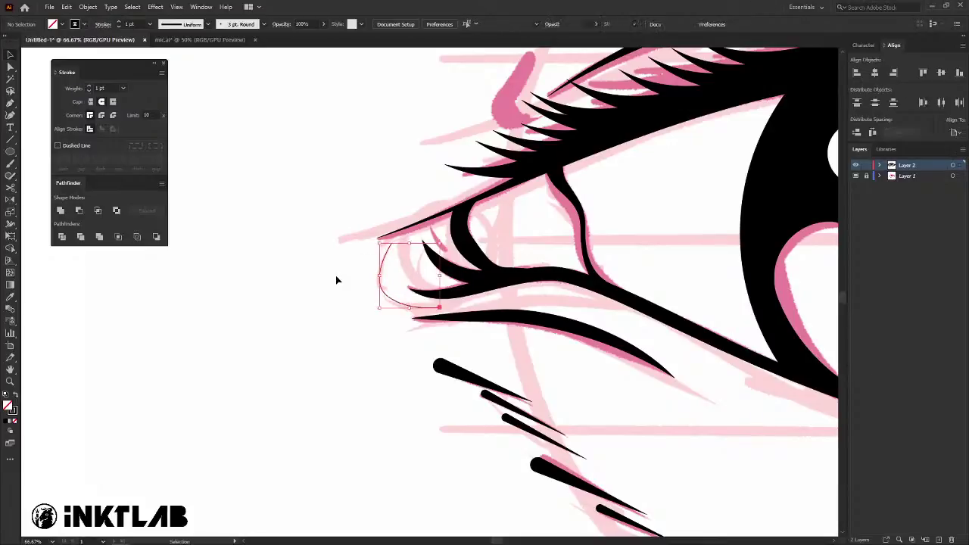
Give the inner-corner line a 45 pt stroke with the lens width profile.
{"action": "left_click", "coordinate": [136, 23]}
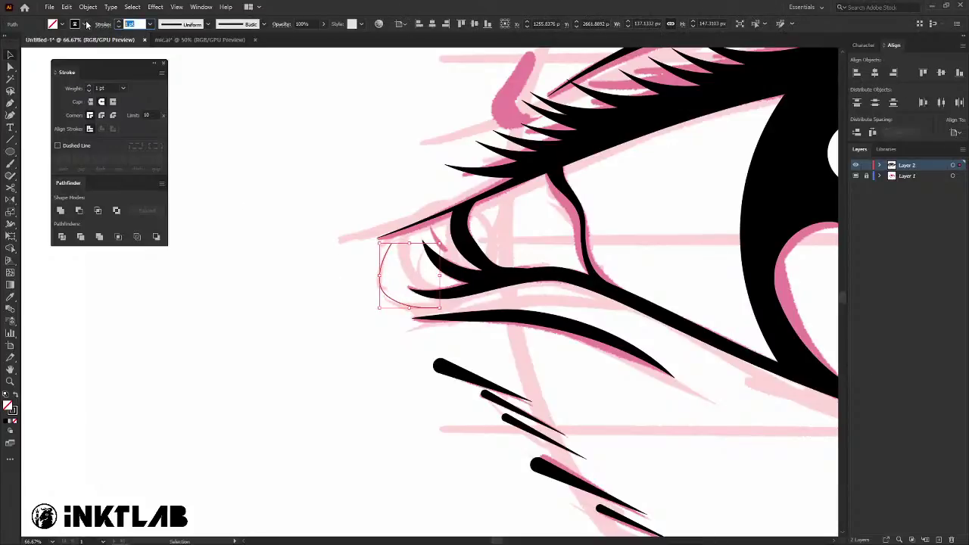
{"action": "type", "text": "45"}
{"action": "key", "text": "Return"}
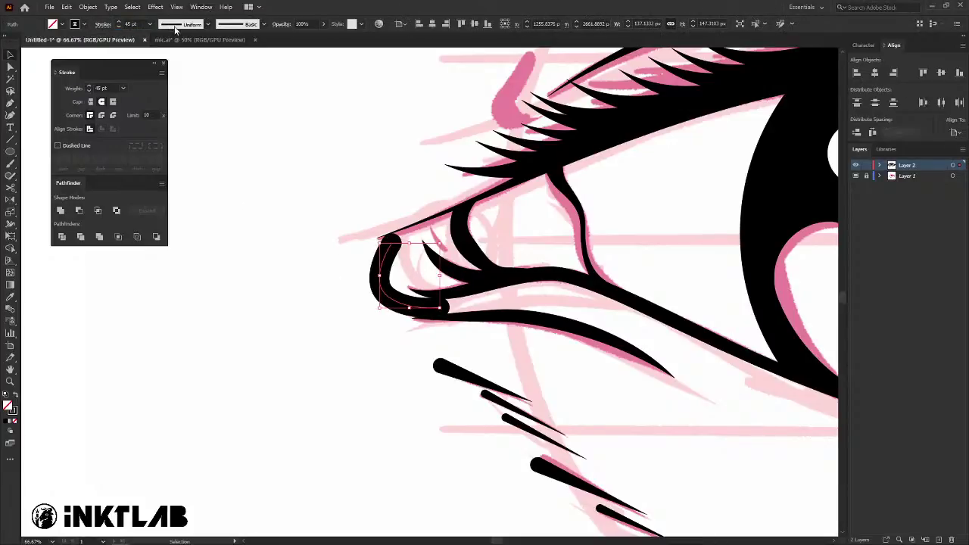
{"action": "left_click", "coordinate": [176, 25]}
{"action": "left_click", "coordinate": [174, 59]}
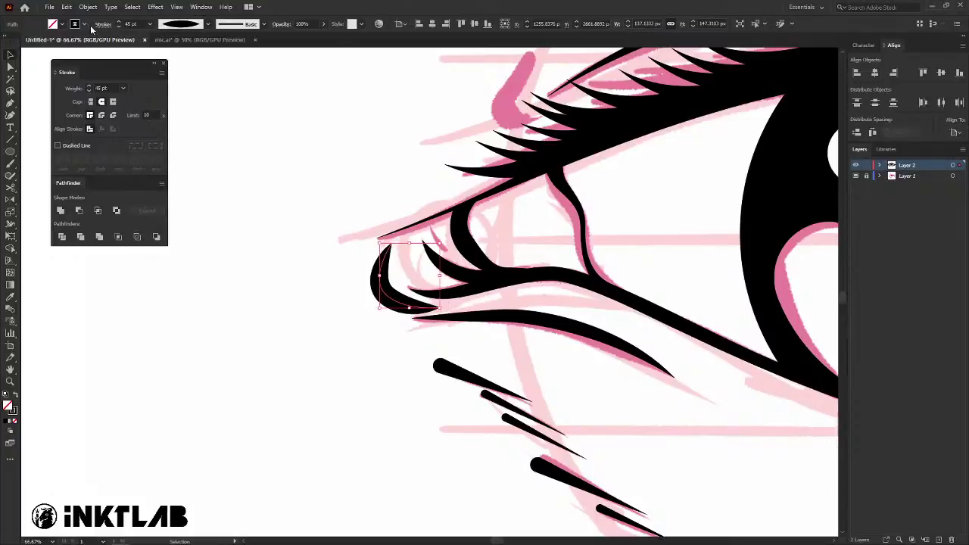
Reduce the inner-corner line's stroke weight down to 25 pt.
{"action": "left_click", "coordinate": [119, 27]}
{"action": "left_click", "coordinate": [119, 28]}
{"action": "left_click", "coordinate": [119, 27]}
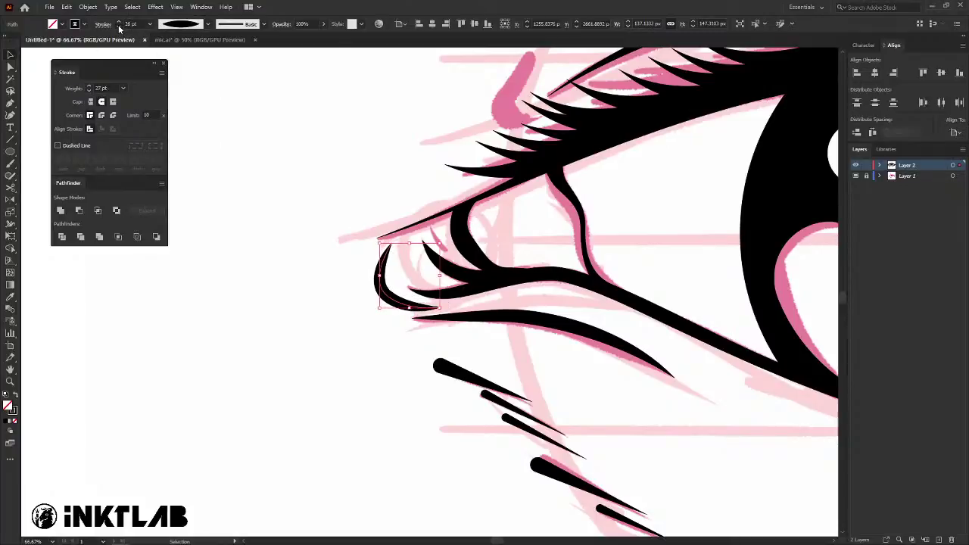
{"action": "left_click", "coordinate": [119, 27]}
{"action": "left_click", "coordinate": [119, 27]}
{"action": "left_click", "coordinate": [303, 292]}
{"action": "left_click_drag", "start_coordinate": [303, 292], "coordinate": [241, 299]}
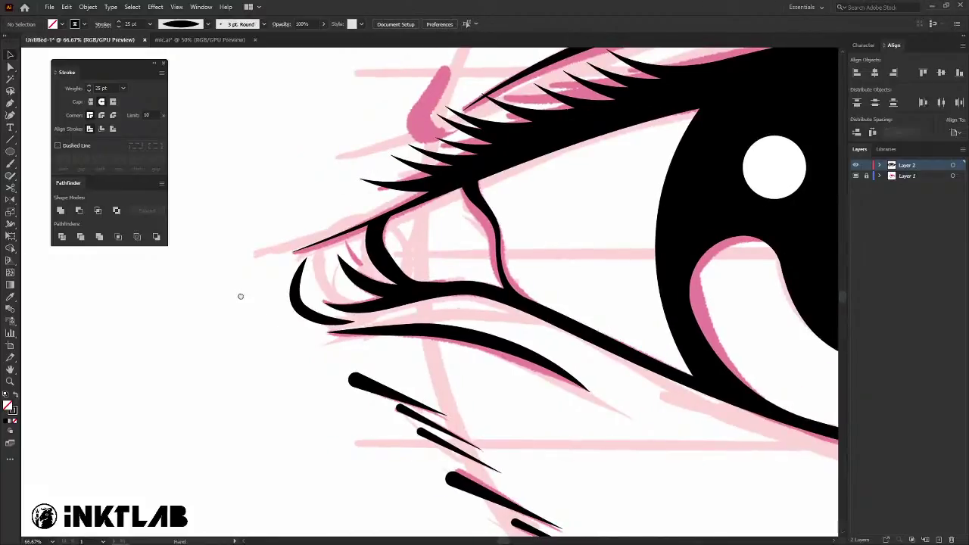
{"action": "scroll", "coordinate": [241, 296], "scroll_direction": "down", "scroll_amount": 3}
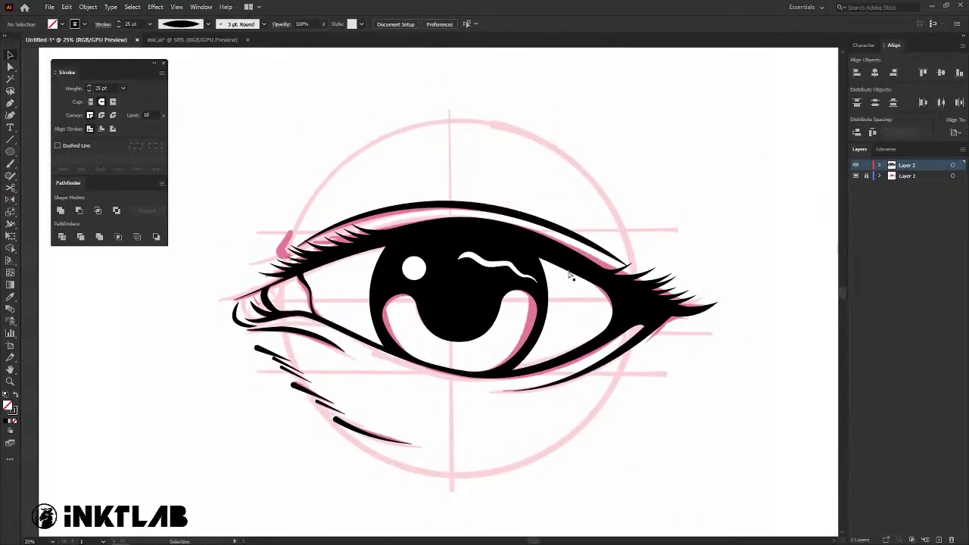
{"action": "scroll", "coordinate": [607, 213], "scroll_direction": "down", "scroll_amount": 1}
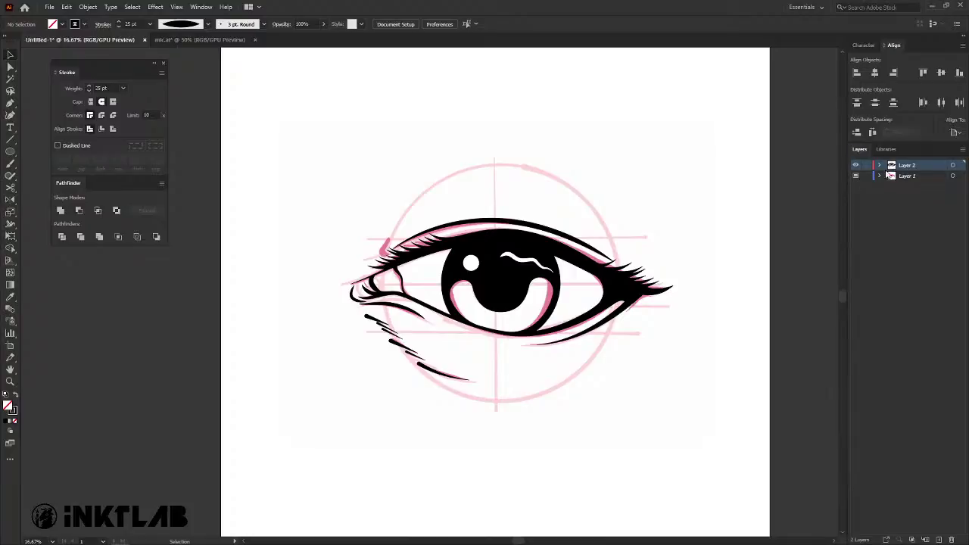
{"action": "left_click", "coordinate": [856, 176]}
{"action": "left_click", "coordinate": [856, 176]}
{"action": "scroll", "coordinate": [580, 262], "scroll_direction": "up", "scroll_amount": 2}
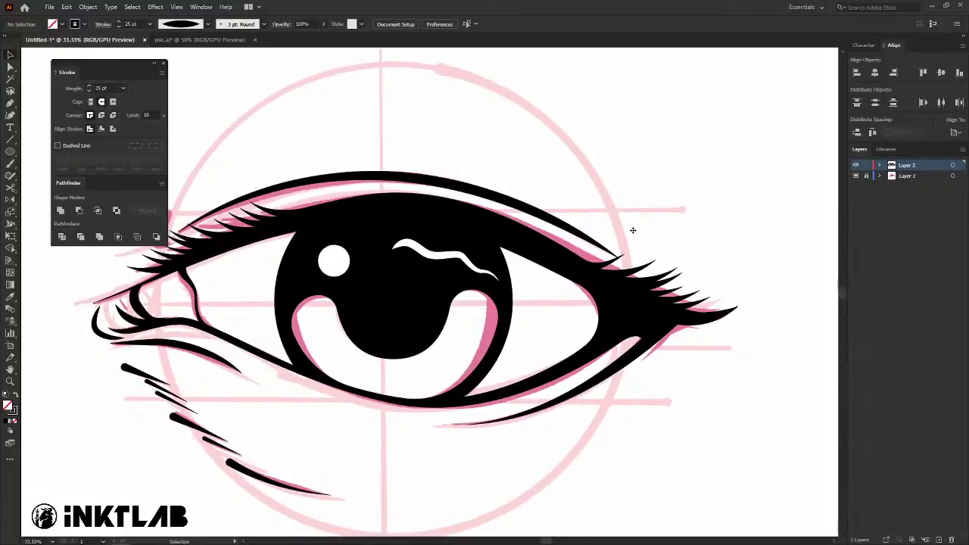
Draw a closed curved black shape along the underside of the upper eyelid, then deselect it.
{"action": "key", "text": "p"}
{"action": "scroll", "coordinate": [452, 197], "scroll_direction": "up", "scroll_amount": 4}
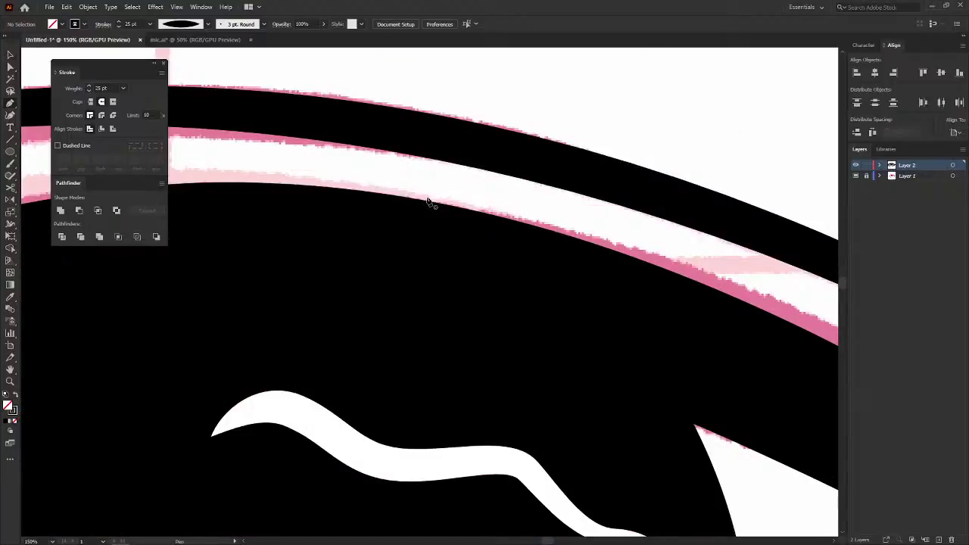
{"action": "left_click", "coordinate": [429, 203]}
{"action": "scroll", "coordinate": [530, 212], "scroll_direction": "down", "scroll_amount": 3}
{"action": "scroll", "coordinate": [589, 236], "scroll_direction": "up", "scroll_amount": 1}
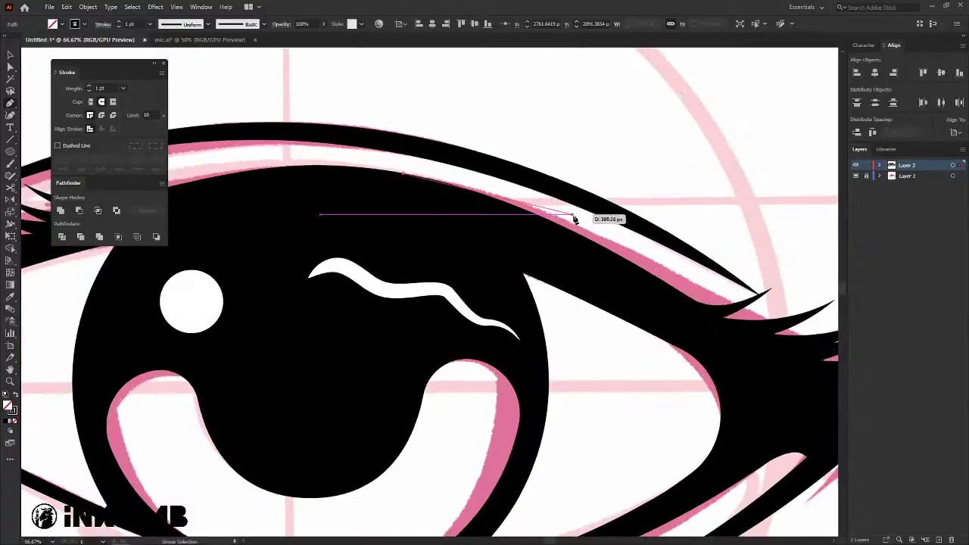
{"action": "left_click_drag", "start_coordinate": [579, 229], "coordinate": [657, 263]}
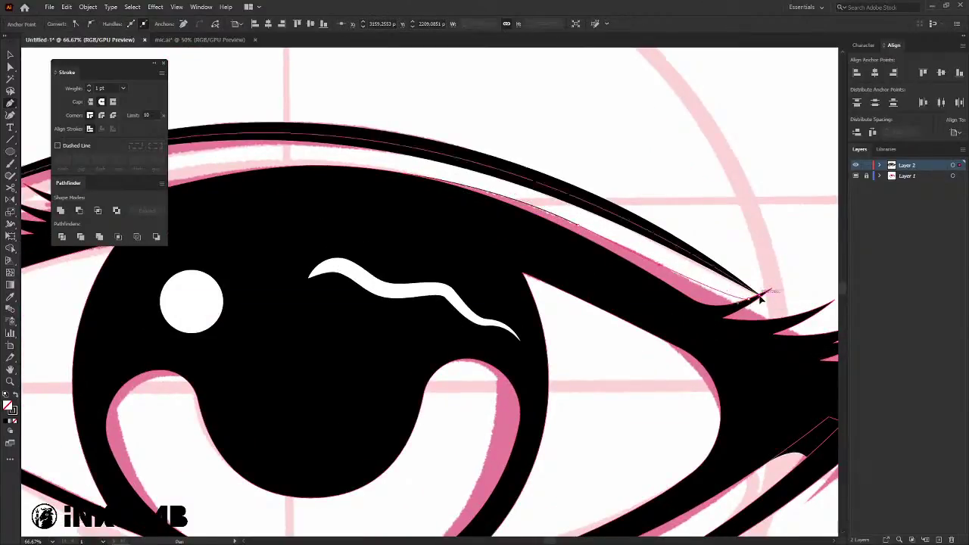
{"action": "left_click_drag", "start_coordinate": [757, 294], "coordinate": [780, 299]}
{"action": "scroll", "coordinate": [779, 299], "scroll_direction": "up", "scroll_amount": 5, "text": "alt"}
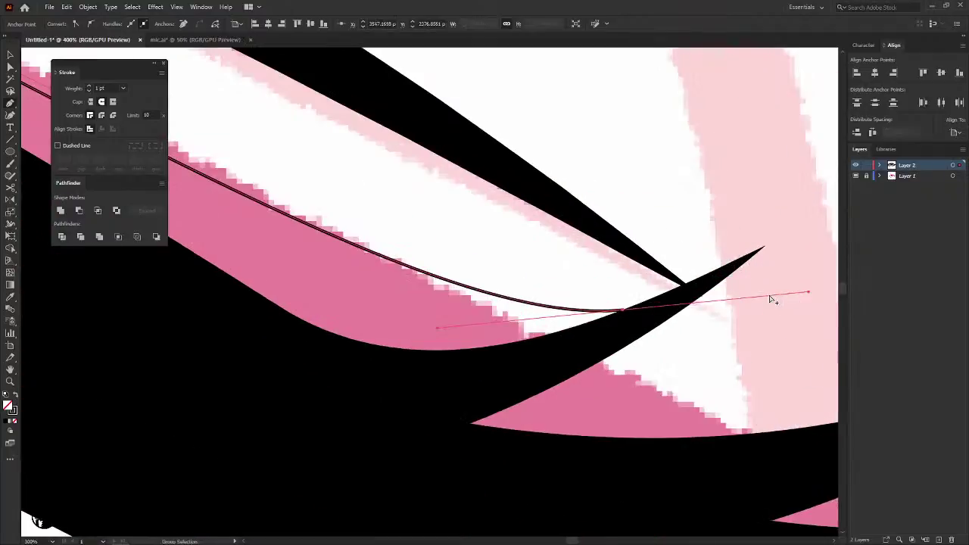
{"action": "left_click", "coordinate": [622, 313]}
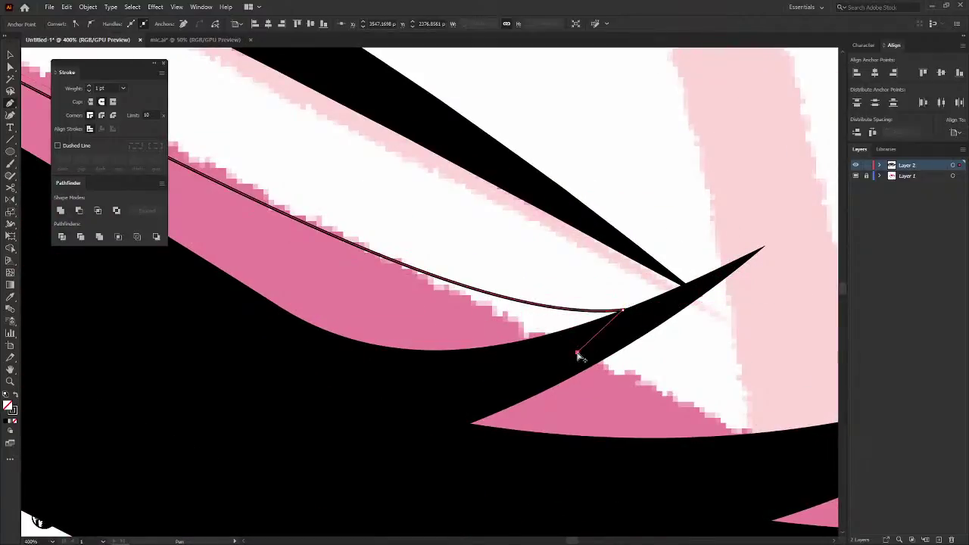
{"action": "scroll", "coordinate": [579, 360], "scroll_direction": "down", "scroll_amount": 6, "text": "alt"}
{"action": "left_click", "coordinate": [399, 253]}
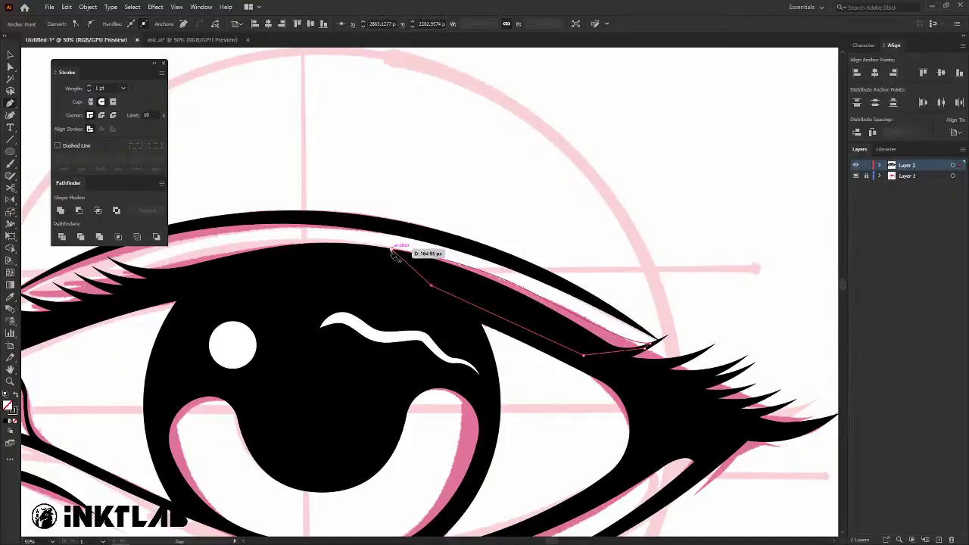
{"action": "key", "text": "v"}
{"action": "left_click", "coordinate": [521, 162]}
Select all the eye artwork and expand its appearance.
{"action": "scroll", "coordinate": [623, 208], "scroll_direction": "down", "scroll_amount": 3, "text": "alt"}
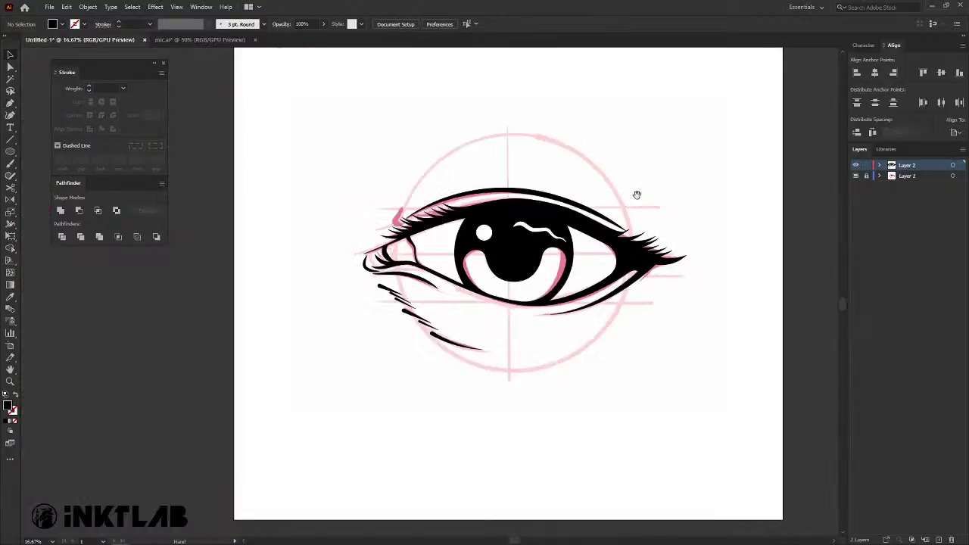
{"action": "scroll", "coordinate": [636, 197], "scroll_direction": "up", "scroll_amount": 1, "text": "alt"}
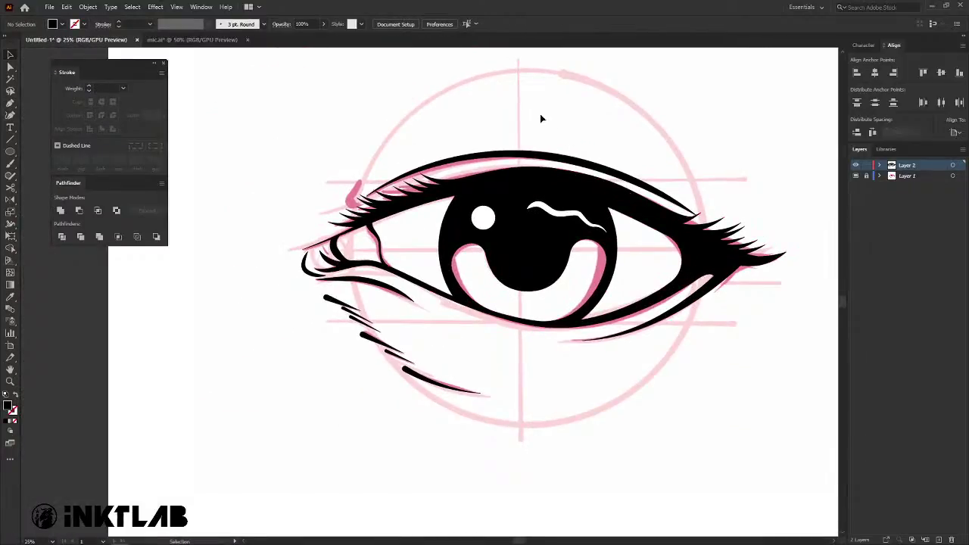
{"action": "left_click_drag", "start_coordinate": [622, 140], "coordinate": [616, 156]}
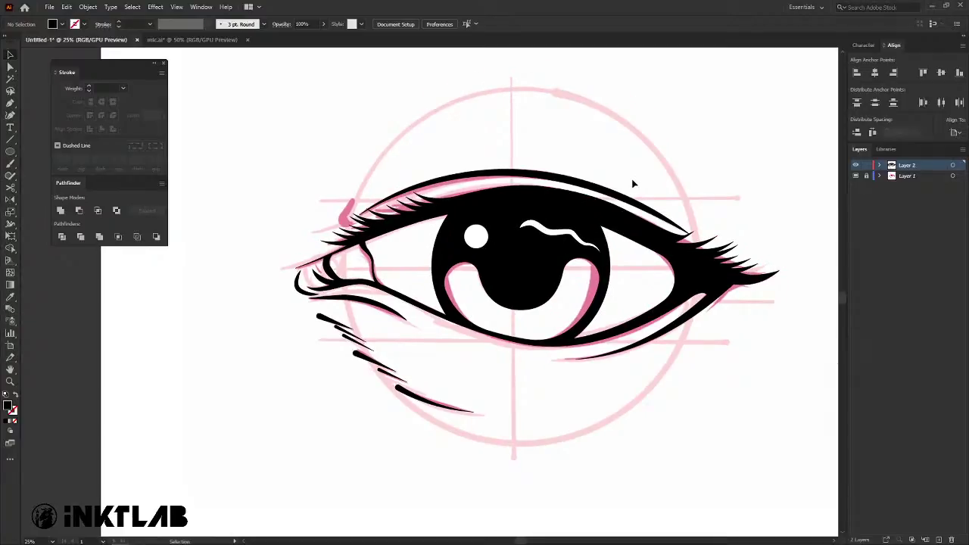
{"action": "scroll", "coordinate": [616, 354], "scroll_direction": "down", "scroll_amount": 3}
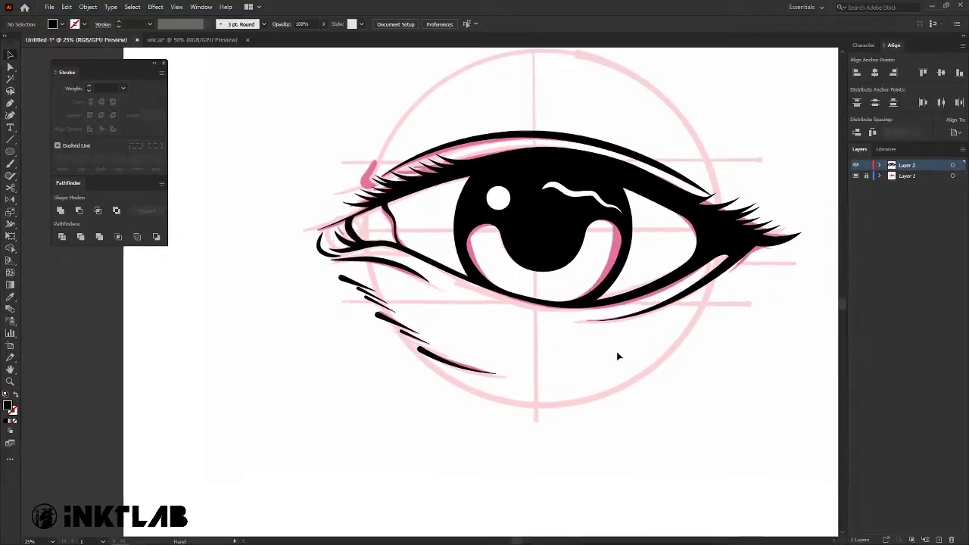
{"action": "left_click_drag", "start_coordinate": [616, 354], "coordinate": [595, 348]}
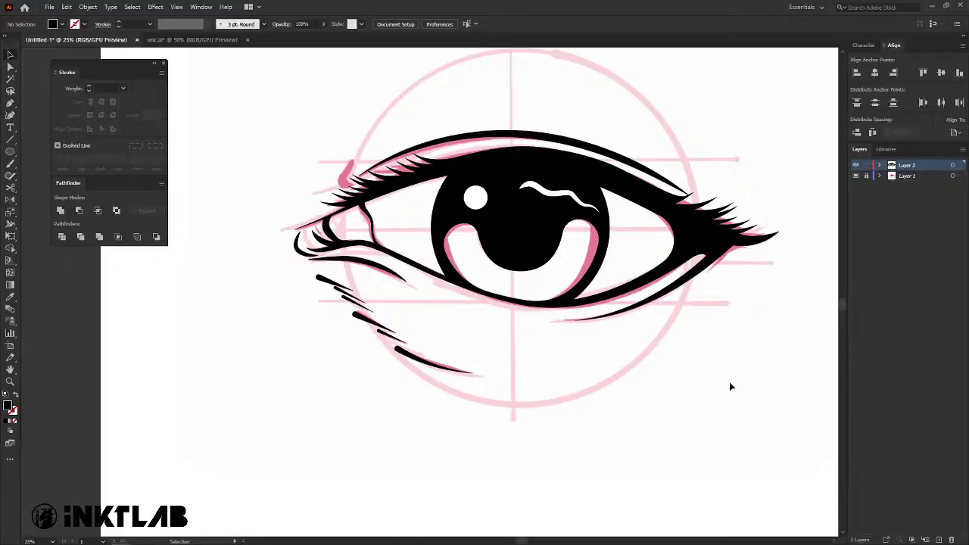
{"action": "left_click_drag", "start_coordinate": [763, 396], "coordinate": [174, 116]}
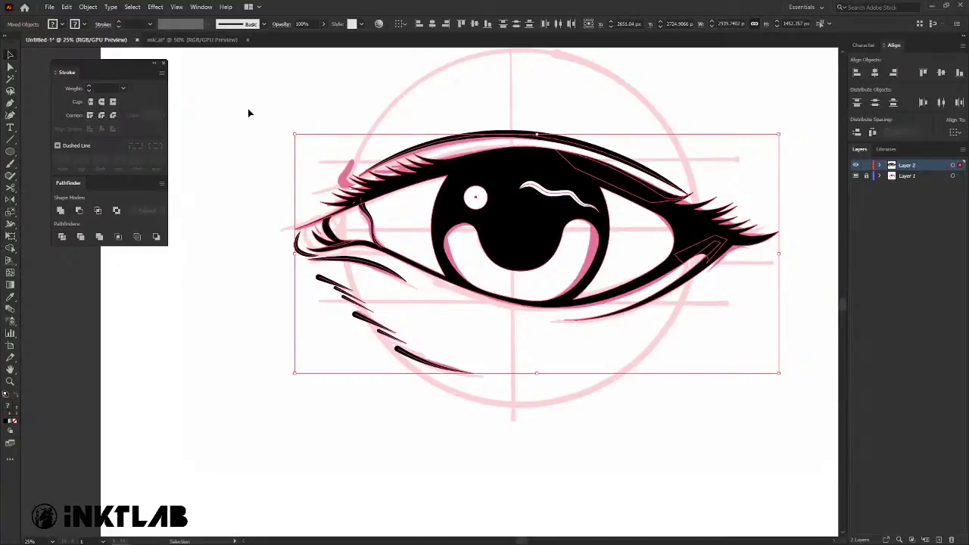
{"action": "left_click_drag", "start_coordinate": [288, 110], "coordinate": [290, 152]}
{"action": "left_click", "coordinate": [88, 7]}
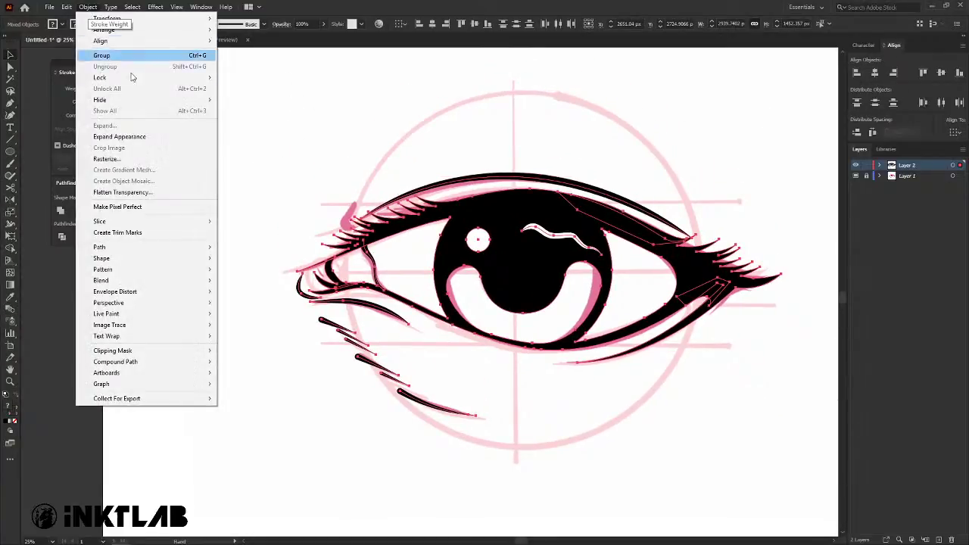
{"action": "left_click", "coordinate": [126, 138]}
Lock Layer 2 holding the eye and add a new empty Layer 3.
{"action": "left_click", "coordinate": [431, 114]}
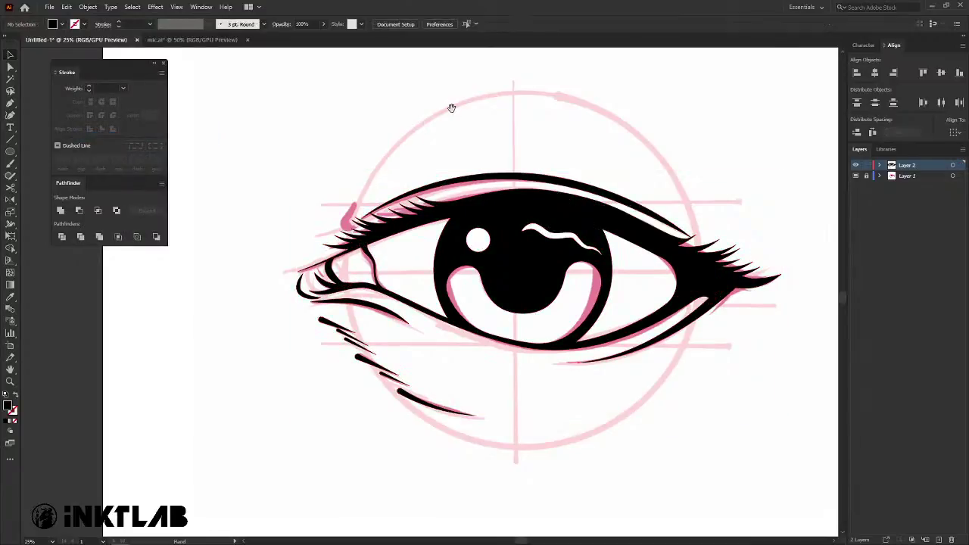
{"action": "left_click", "coordinate": [866, 165]}
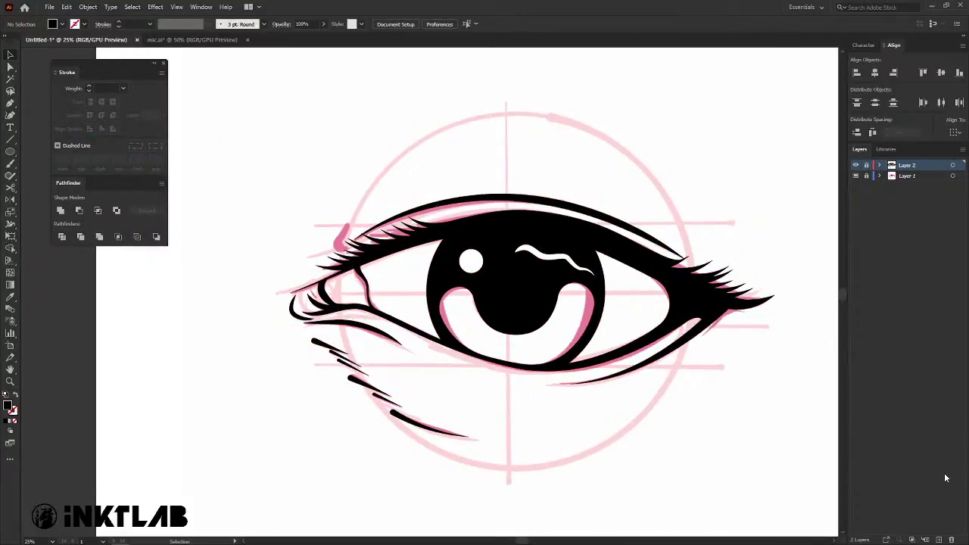
{"action": "left_click", "coordinate": [938, 540]}
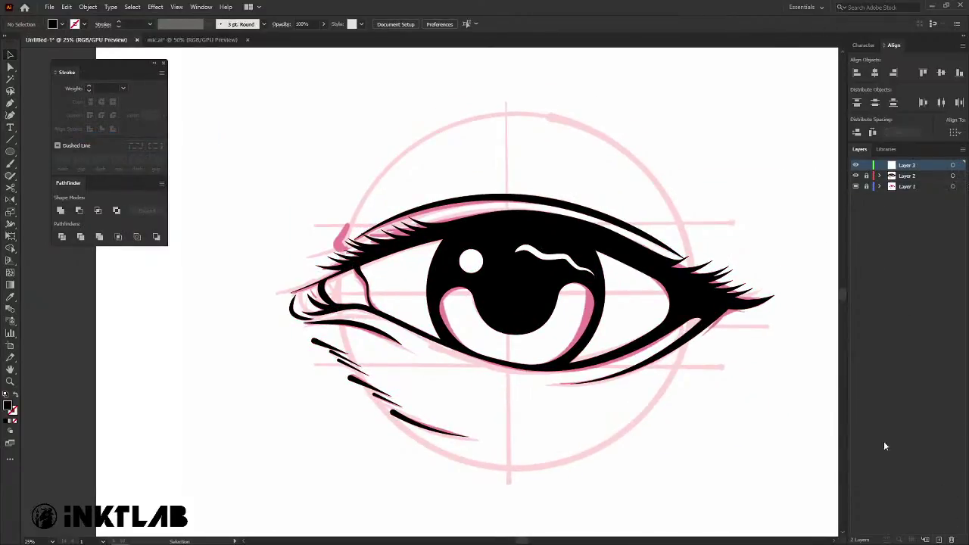
Move Layer 3 below Layer 2 and set its layer colour to Medium Blue.
{"action": "left_click_drag", "start_coordinate": [937, 168], "coordinate": [937, 180]}
{"action": "double_click", "coordinate": [939, 175]}
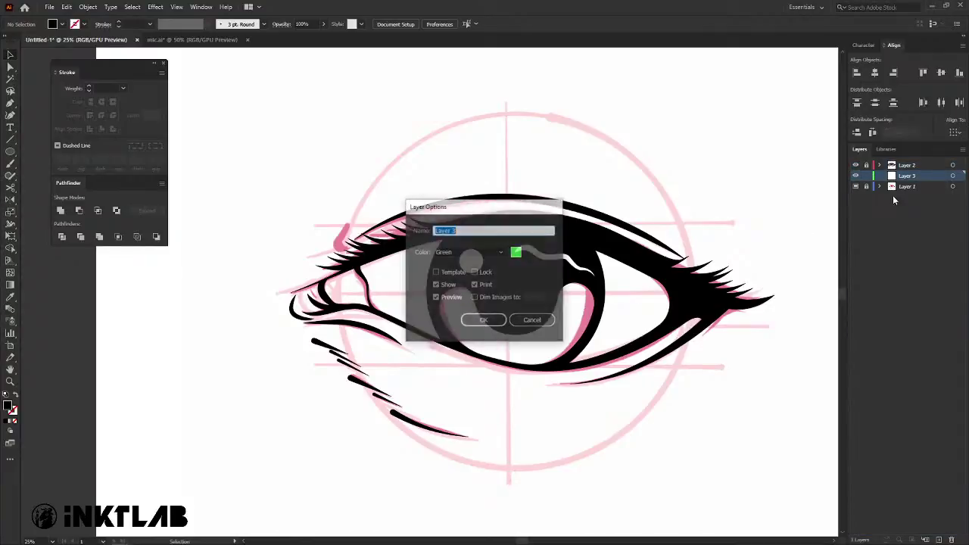
{"action": "left_click", "coordinate": [469, 252]}
{"action": "left_click", "coordinate": [455, 282]}
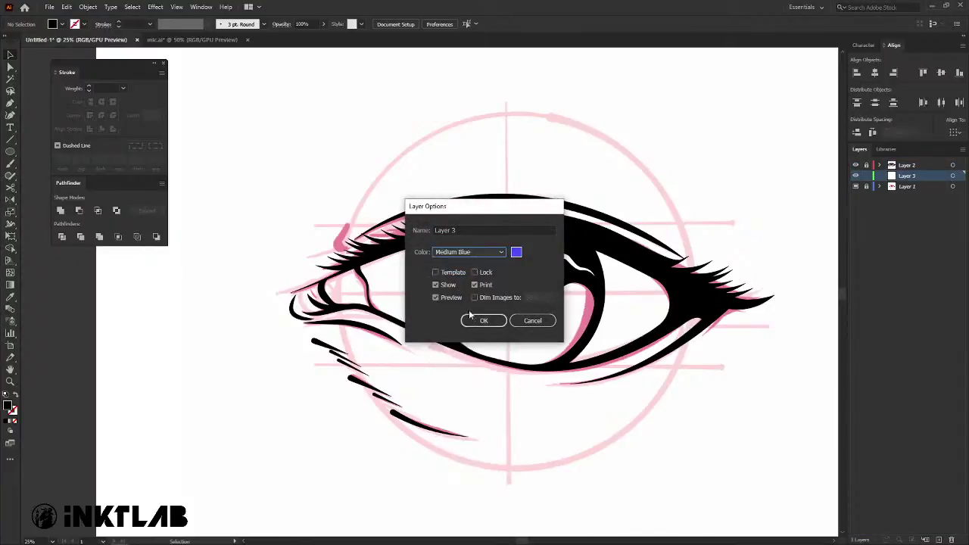
{"action": "left_click", "coordinate": [484, 321]}
Select all the eye line art on Layer 2 and group it.
{"action": "scroll", "coordinate": [482, 296], "scroll_direction": "up", "scroll_amount": 1}
{"action": "scroll", "coordinate": [482, 295], "scroll_direction": "down", "scroll_amount": 1}
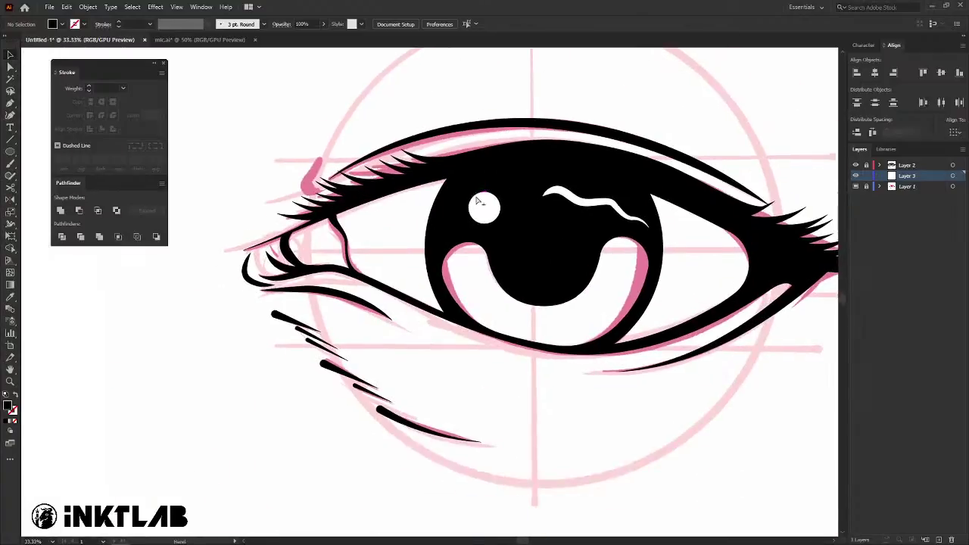
{"action": "scroll", "coordinate": [482, 295], "scroll_direction": "down", "scroll_amount": 2}
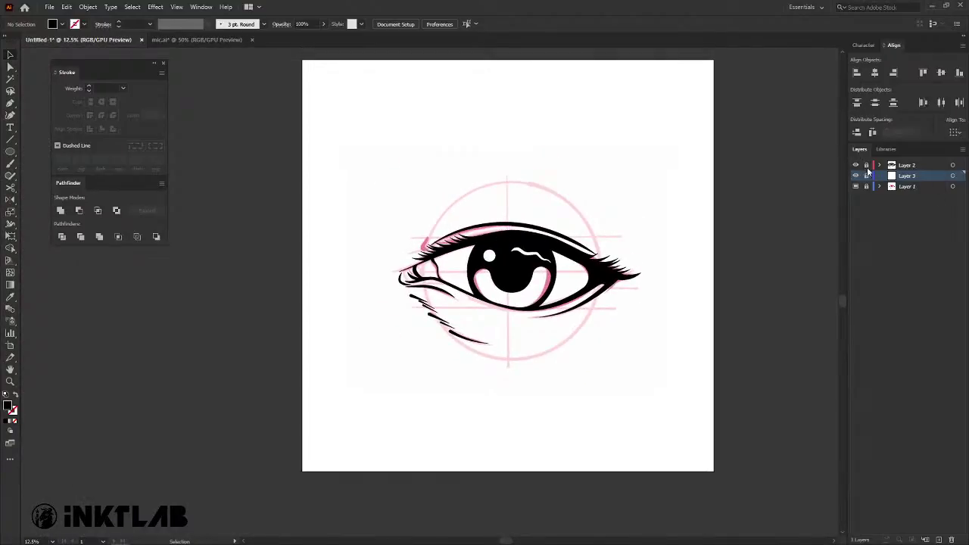
{"action": "left_click", "coordinate": [907, 166]}
{"action": "left_click_drag", "start_coordinate": [374, 167], "coordinate": [714, 404]}
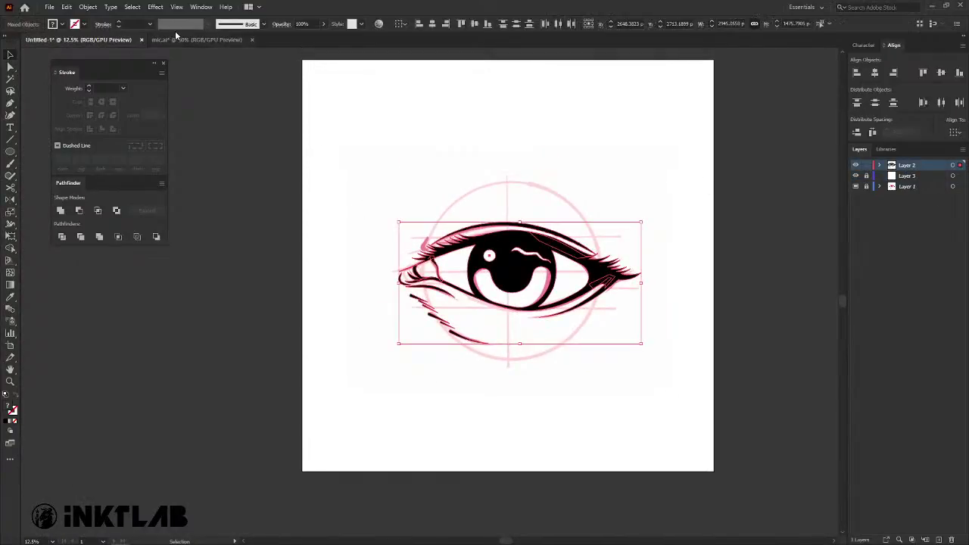
{"action": "key", "text": "ctrl+g"}
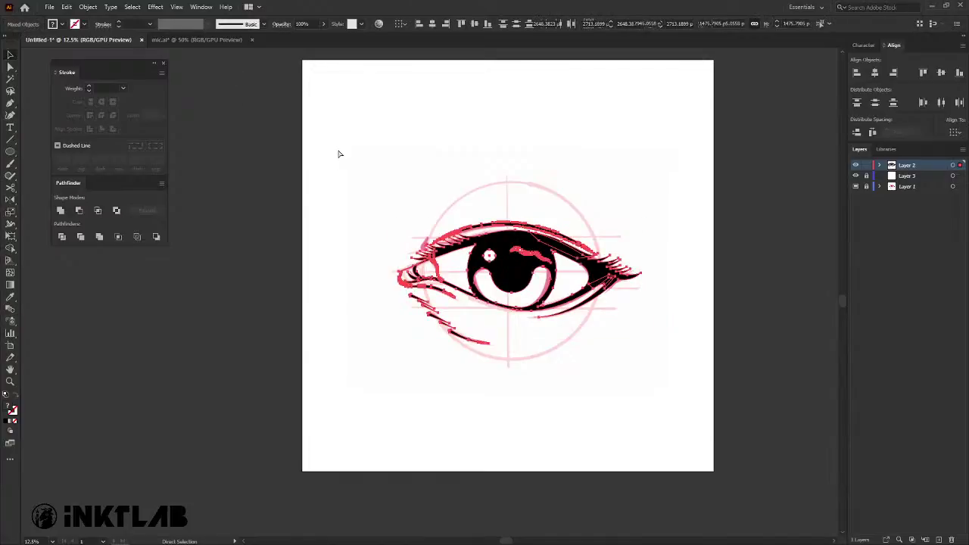
Hide the pink sketch layer, scale the eye group down, and relock Layer 2.
{"action": "left_click", "coordinate": [856, 186]}
{"action": "left_click_drag", "start_coordinate": [520, 223], "coordinate": [520, 251]}
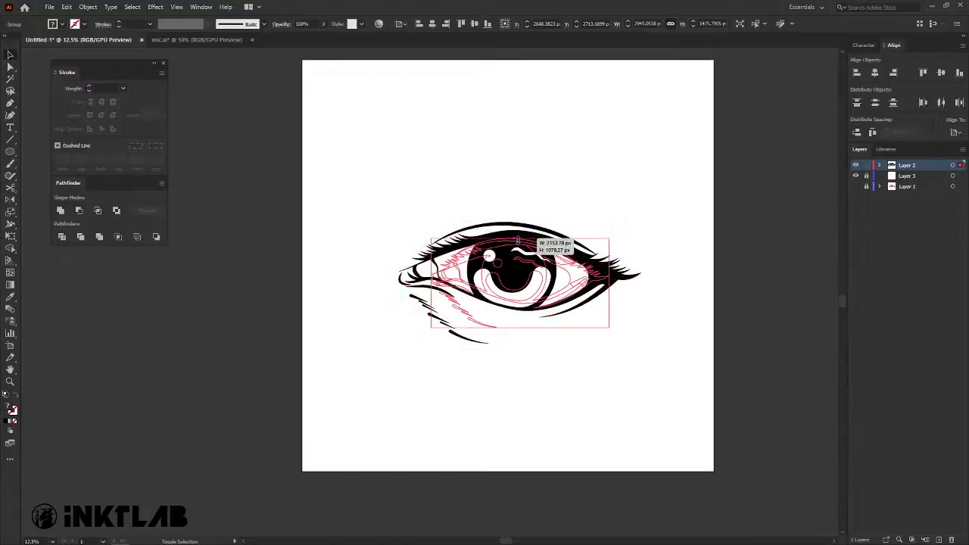
{"action": "left_click", "coordinate": [526, 206]}
{"action": "left_click_drag", "start_coordinate": [526, 206], "coordinate": [566, 203]}
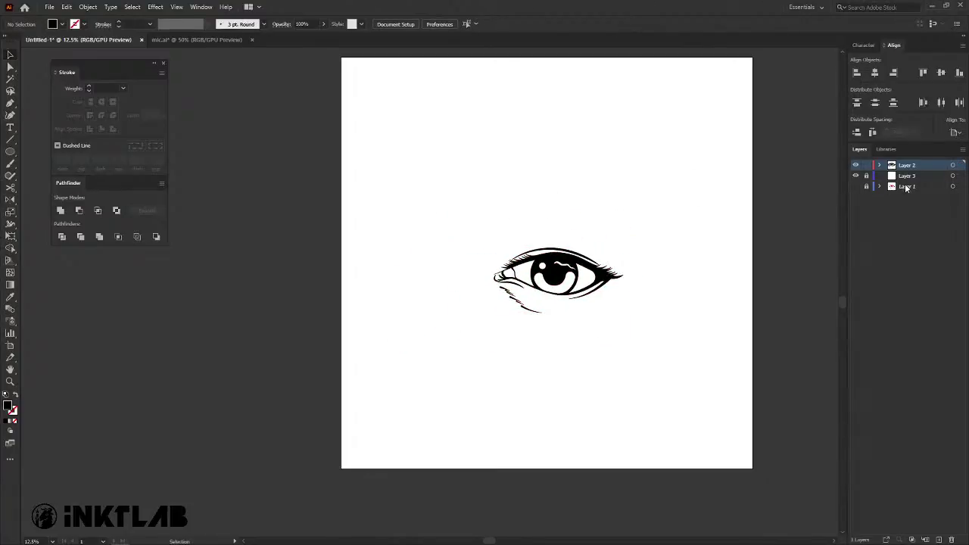
{"action": "left_click", "coordinate": [866, 165]}
{"action": "left_click", "coordinate": [908, 176]}
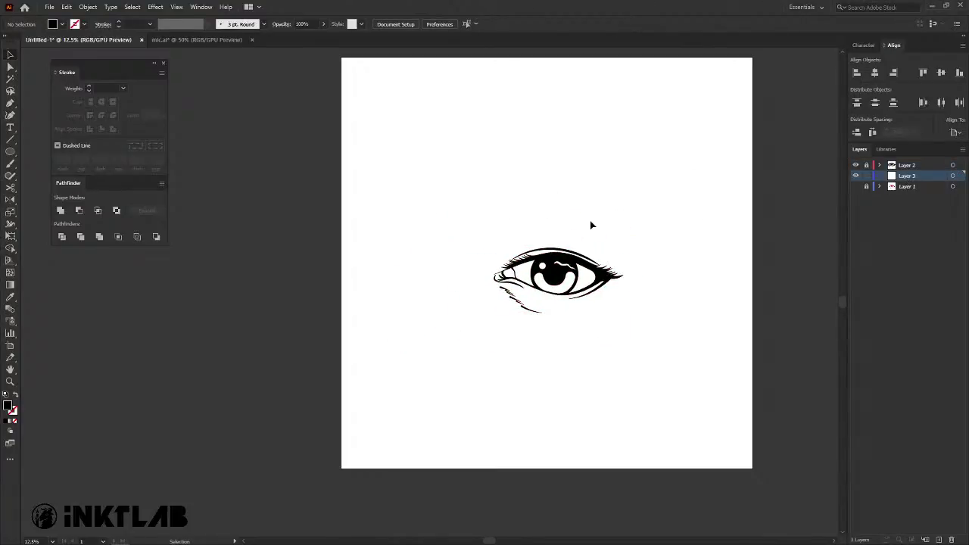
Draw a large circle over the eye with fill and stroke swapped.
{"action": "key", "text": "l"}
{"action": "left_click_drag", "start_coordinate": [456, 194], "coordinate": [640, 351]}
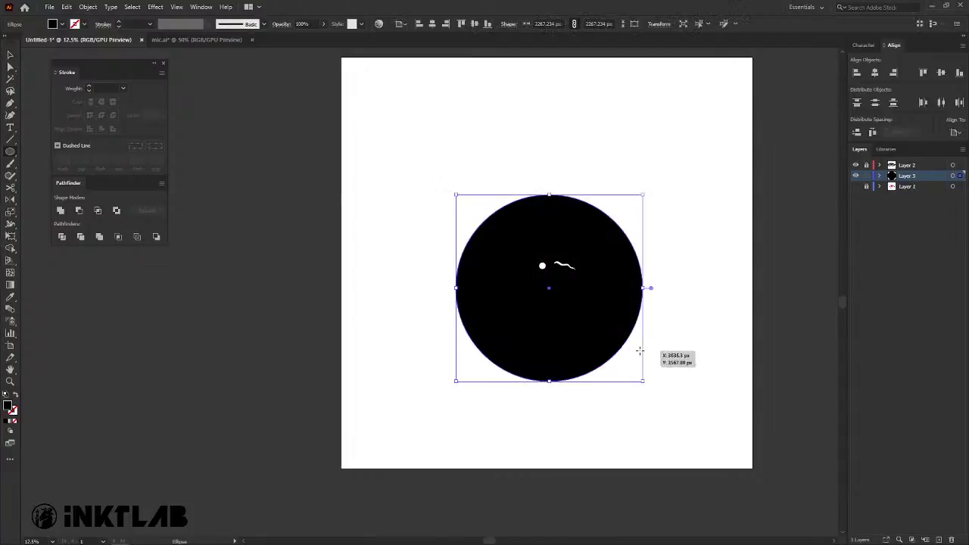
{"action": "key", "text": "shift+x"}
{"action": "key", "text": "ctrl+shift+a"}
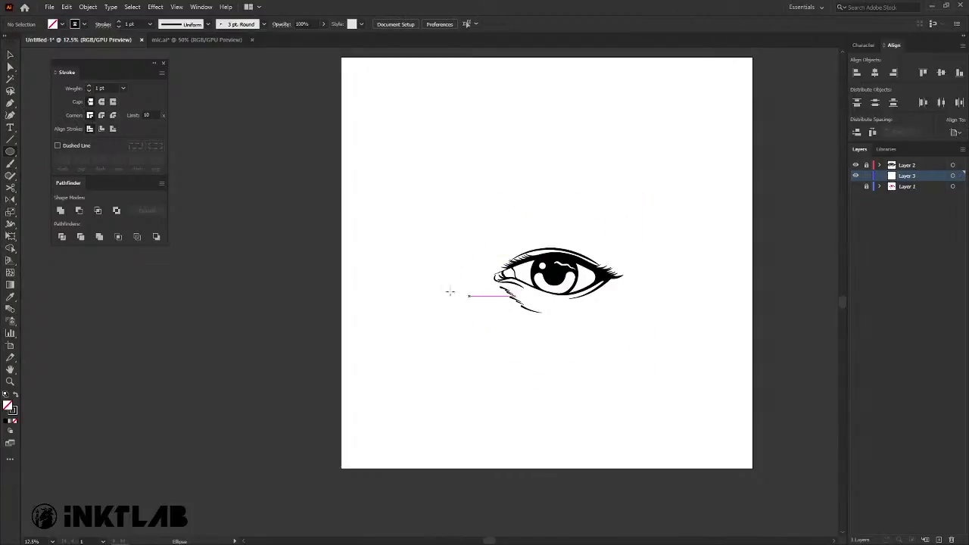
Draw a centred polygon, reduce it to a three-sided triangle, and lock Layer 3.
{"action": "left_click", "coordinate": [15, 155]}
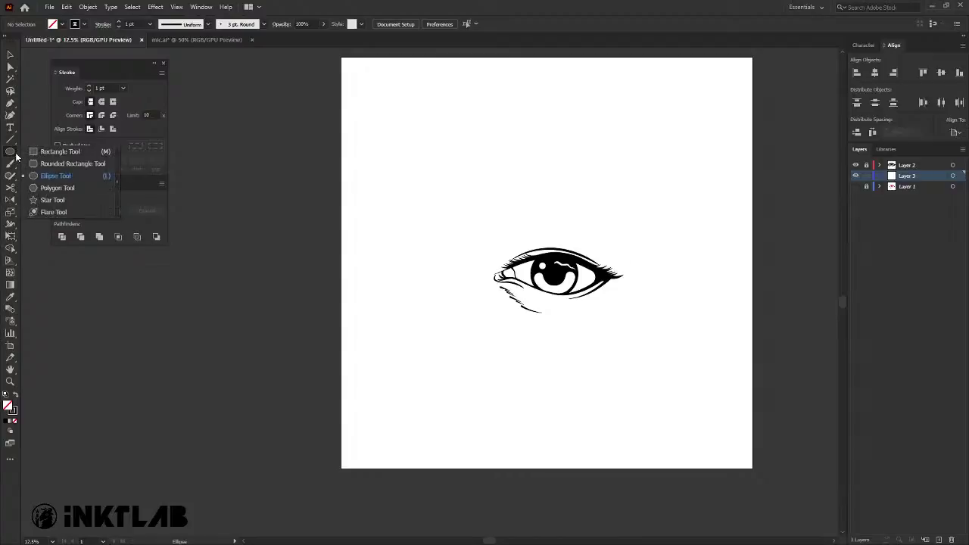
{"action": "left_click", "coordinate": [41, 187]}
{"action": "left_click_drag", "start_coordinate": [411, 201], "coordinate": [515, 261]}
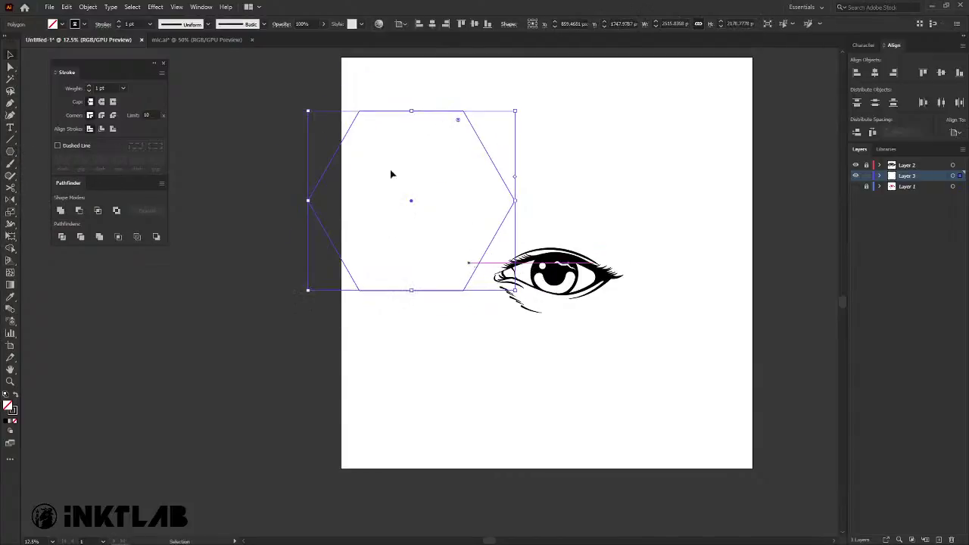
{"action": "left_click", "coordinate": [475, 23]}
{"action": "left_click", "coordinate": [432, 23]}
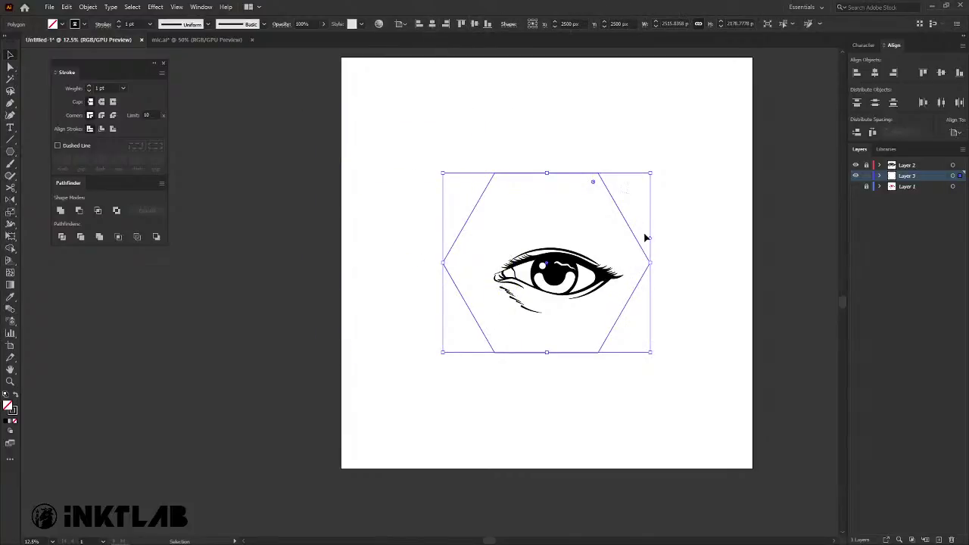
{"action": "left_click_drag", "start_coordinate": [650, 241], "coordinate": [623, 166]}
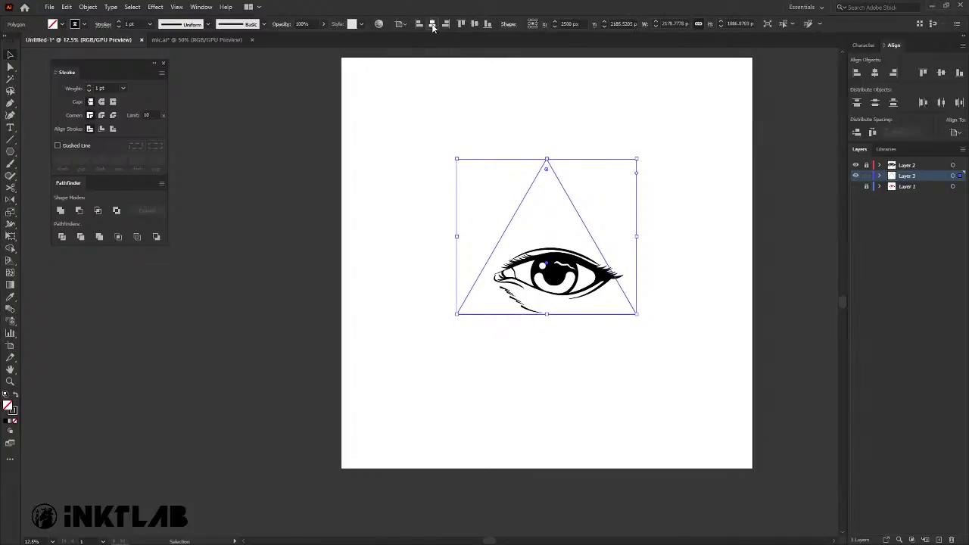
{"action": "left_click", "coordinate": [473, 23]}
{"action": "left_click", "coordinate": [868, 175]}
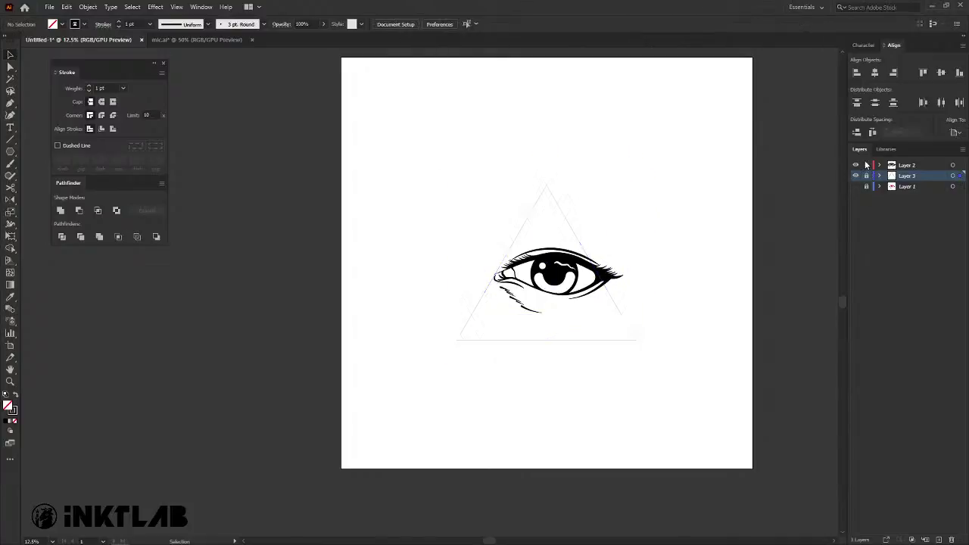
{"action": "left_click", "coordinate": [595, 257]}
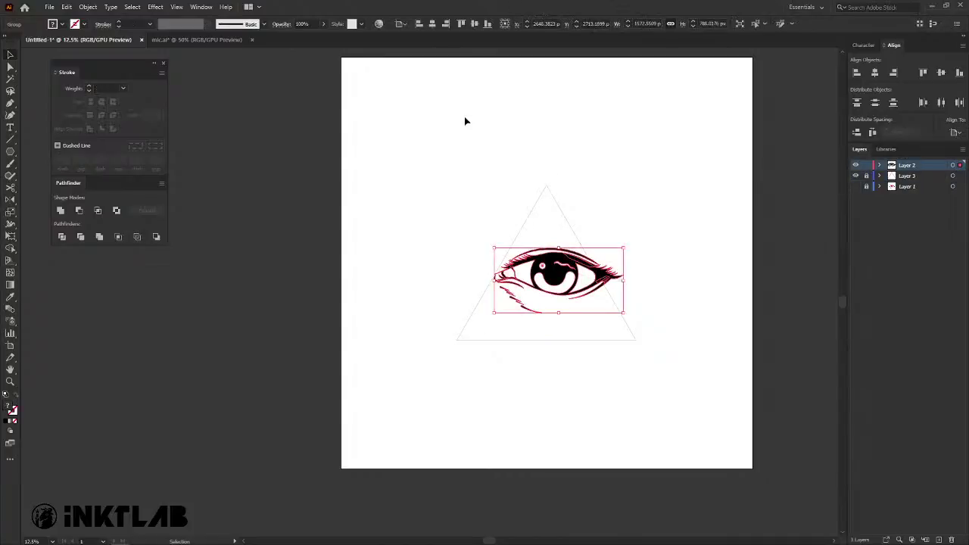
Centre the eye on the artboard, drop it slightly lower in the triangle, and lock Layer 2.
{"action": "left_click", "coordinate": [474, 24]}
{"action": "left_click", "coordinate": [432, 23]}
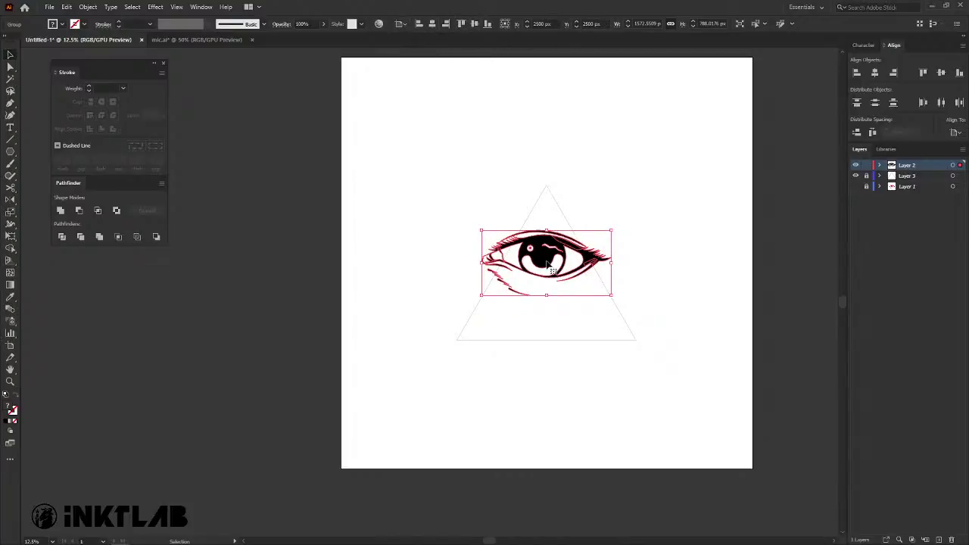
{"action": "left_click_drag", "start_coordinate": [546, 254], "coordinate": [546, 285]}
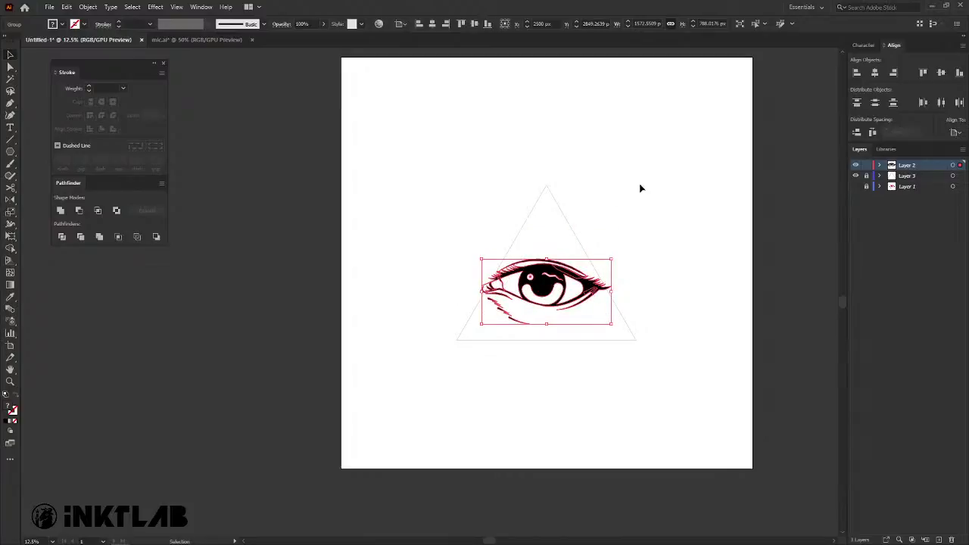
{"action": "key", "text": "Up"}
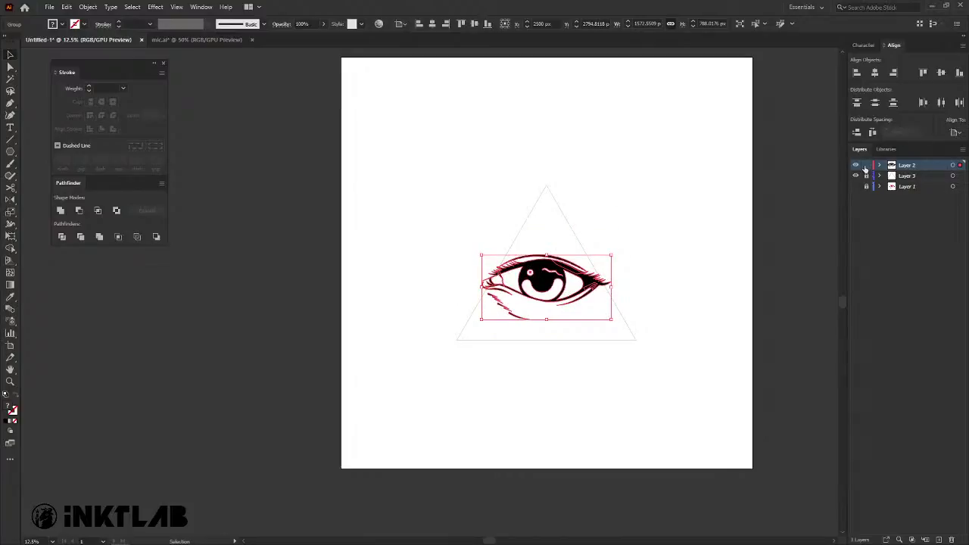
{"action": "left_click", "coordinate": [867, 165]}
{"action": "left_click", "coordinate": [546, 187]}
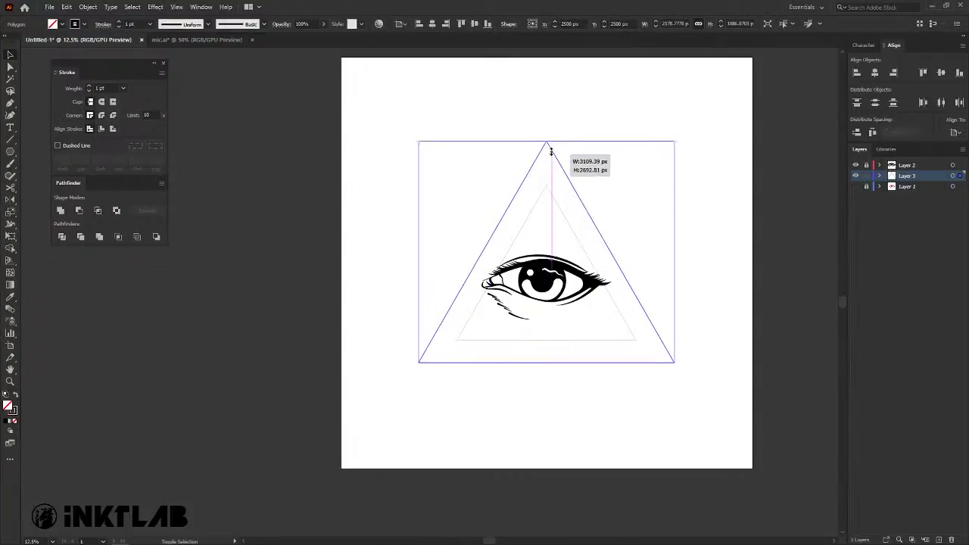
Scale the triangle up around the eye and set its stroke weight to 100 pt.
{"action": "left_click_drag", "start_coordinate": [546, 185], "coordinate": [546, 139]}
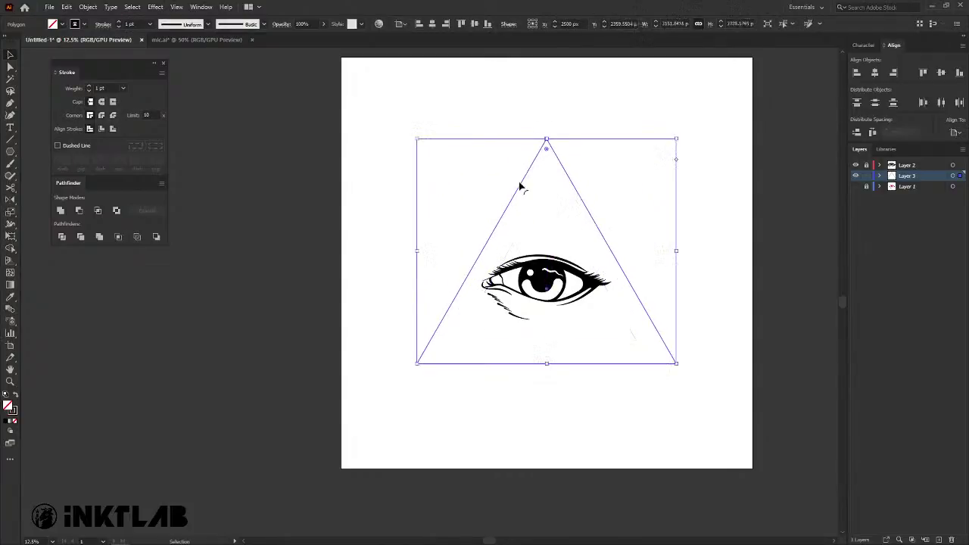
{"action": "left_click", "coordinate": [119, 22]}
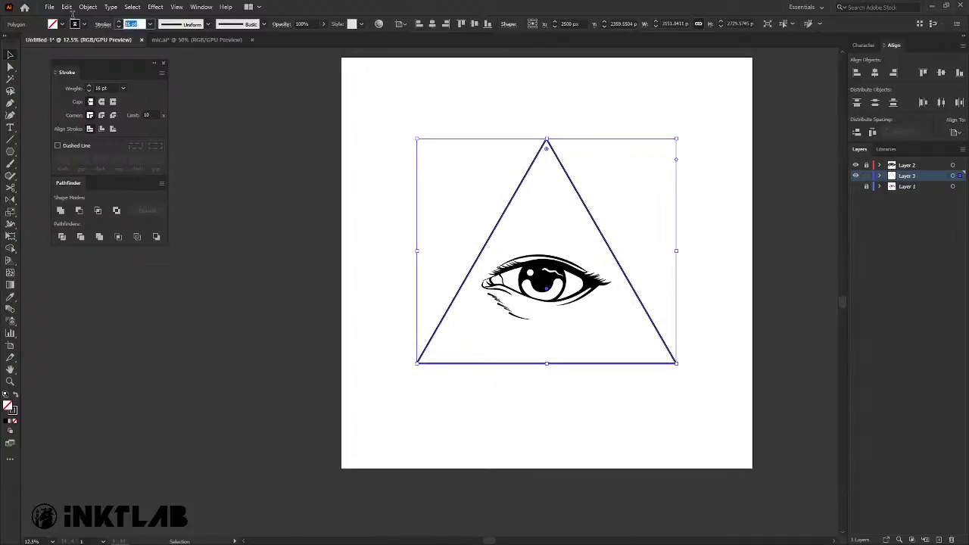
{"action": "type", "text": "50"}
{"action": "key", "text": "Return"}
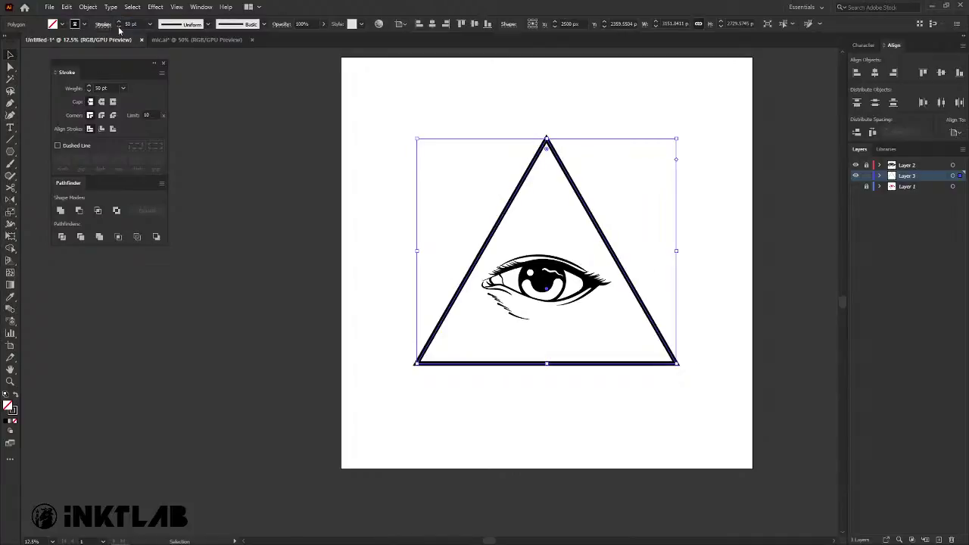
{"action": "type", "text": "100"}
{"action": "key", "text": "Return"}
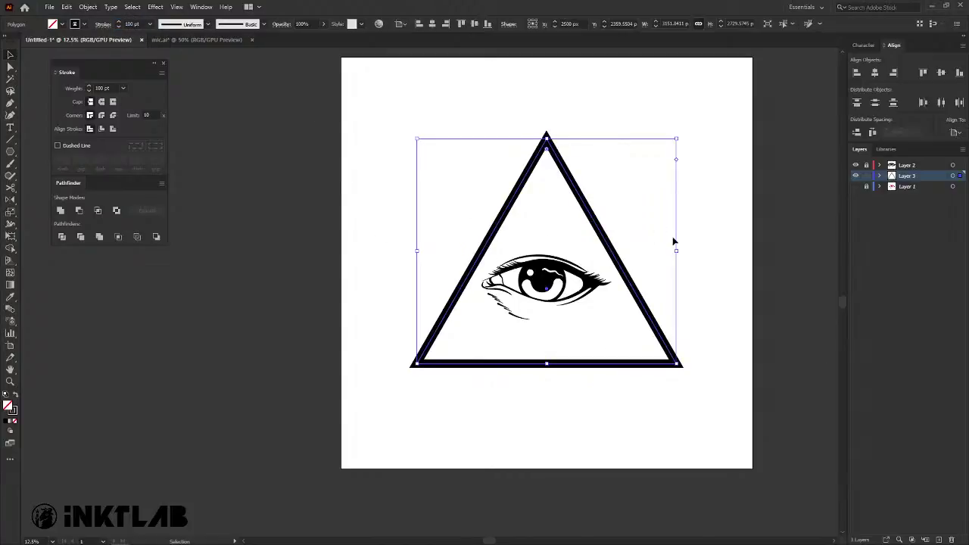
Draw a circle over the eye, resting on the triangle's base and centred horizontally.
{"action": "left_click", "coordinate": [672, 236]}
{"action": "key", "text": "l"}
{"action": "mouse_move", "coordinate": [664, 234]}
{"action": "left_mouse_down"}
{"action": "mouse_move", "coordinate": [652, 265]}
{"action": "mouse_move", "coordinate": [540, 326]}
{"action": "left_mouse_up"}
{"action": "key", "text": "v"}
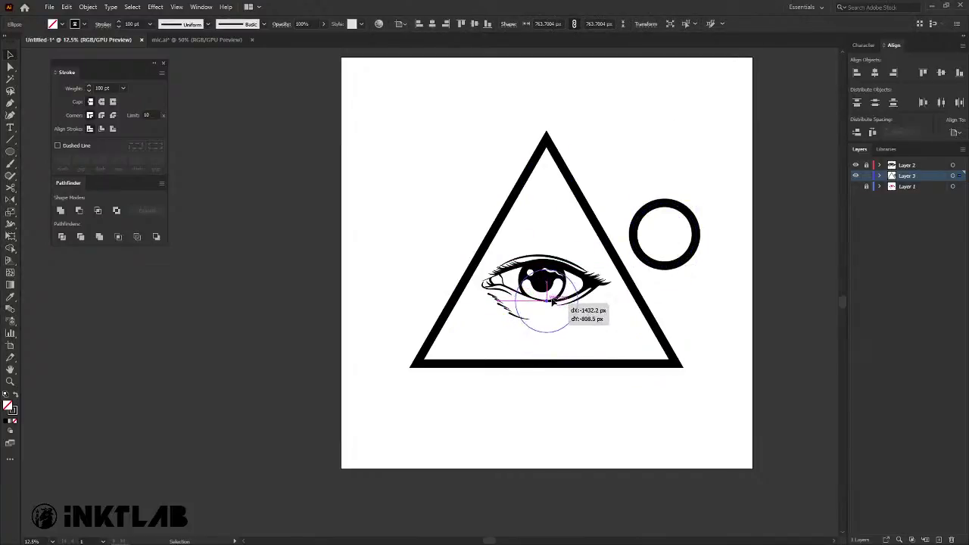
{"action": "mouse_move", "coordinate": [541, 326]}
{"action": "left_mouse_down"}
{"action": "mouse_move", "coordinate": [575, 280]}
{"action": "mouse_move", "coordinate": [617, 282]}
{"action": "left_mouse_up"}
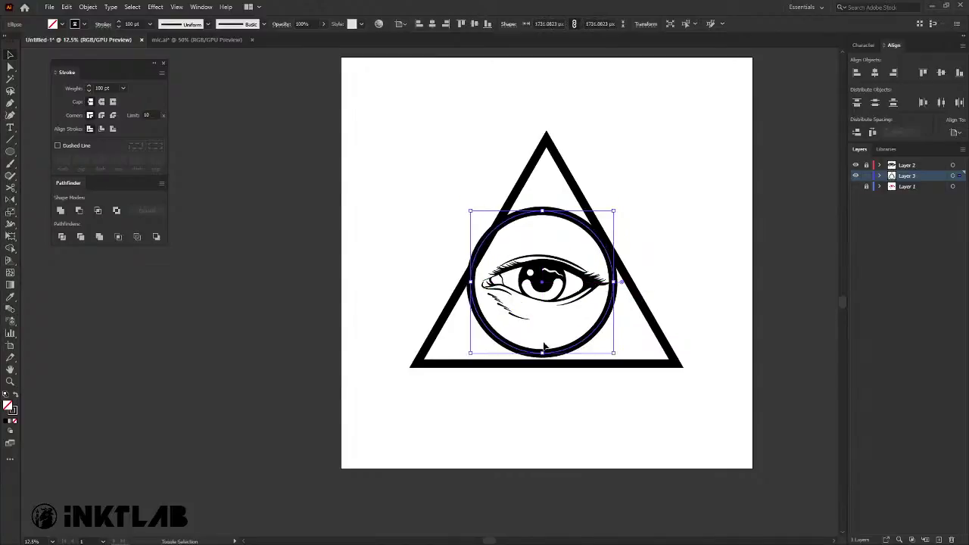
{"action": "left_click_drag", "start_coordinate": [552, 353], "coordinate": [567, 365]}
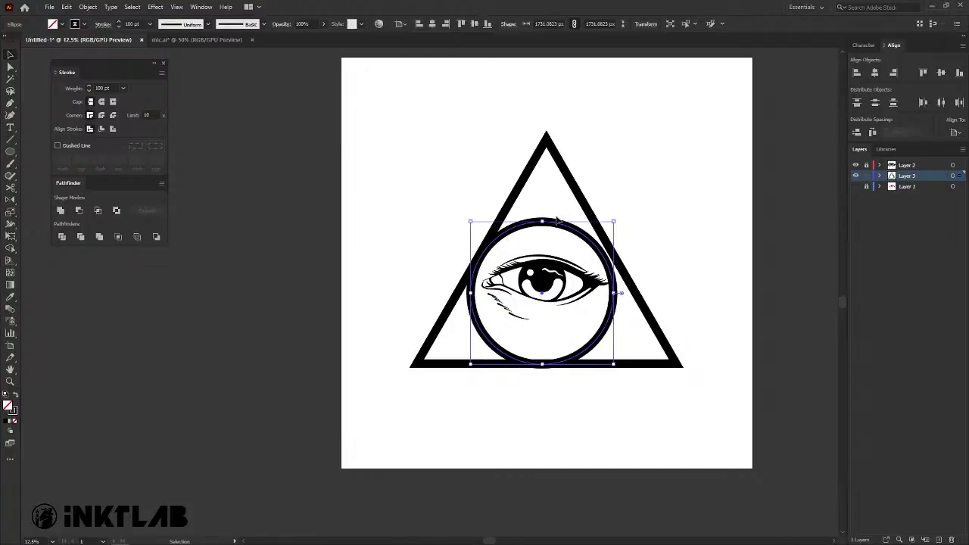
{"action": "left_click", "coordinate": [432, 26]}
Enlarge the circle to about 1801.5 px and reposition the eye inside it.
{"action": "left_click_drag", "start_coordinate": [547, 221], "coordinate": [547, 215]}
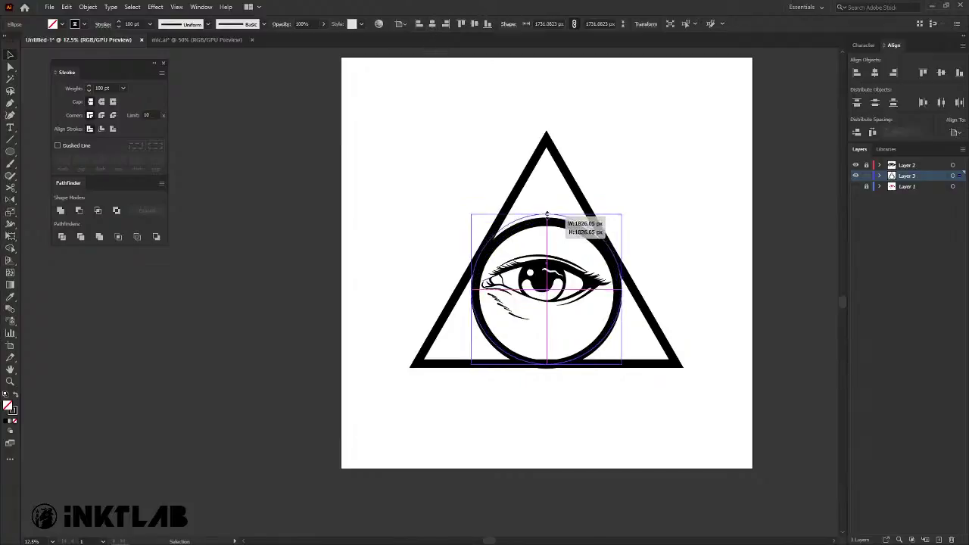
{"action": "left_click", "coordinate": [704, 221]}
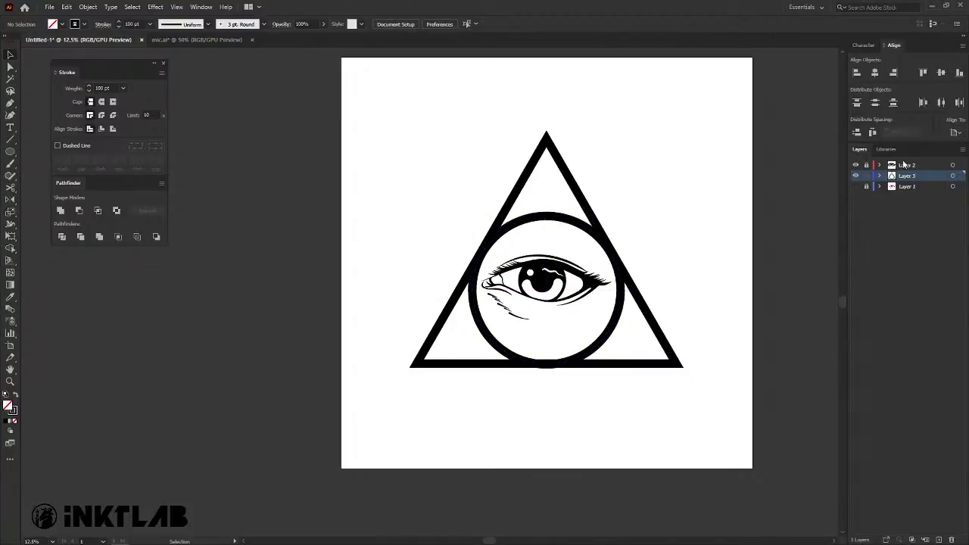
{"action": "left_click_drag", "start_coordinate": [547, 288], "coordinate": [547, 290]}
{"action": "left_click", "coordinate": [598, 241]}
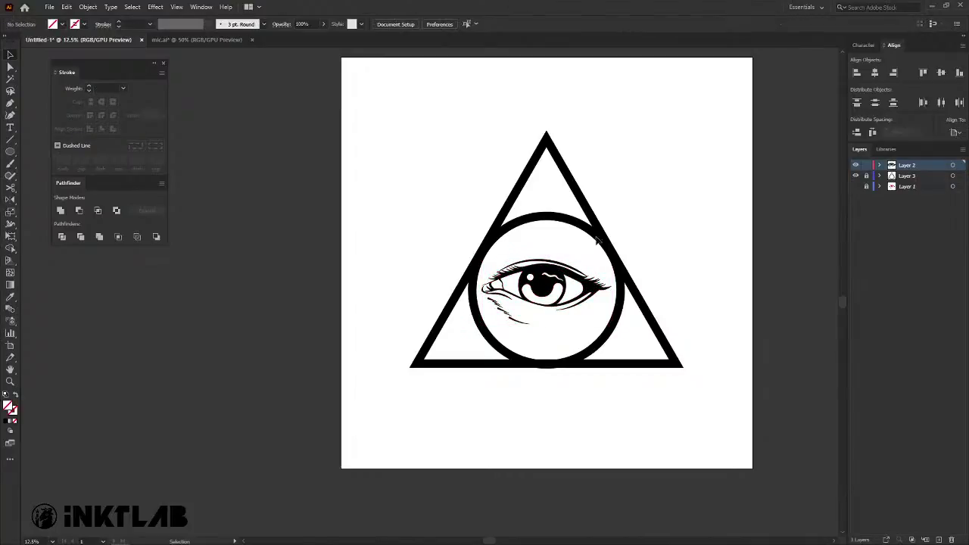
{"action": "left_click", "coordinate": [910, 178]}
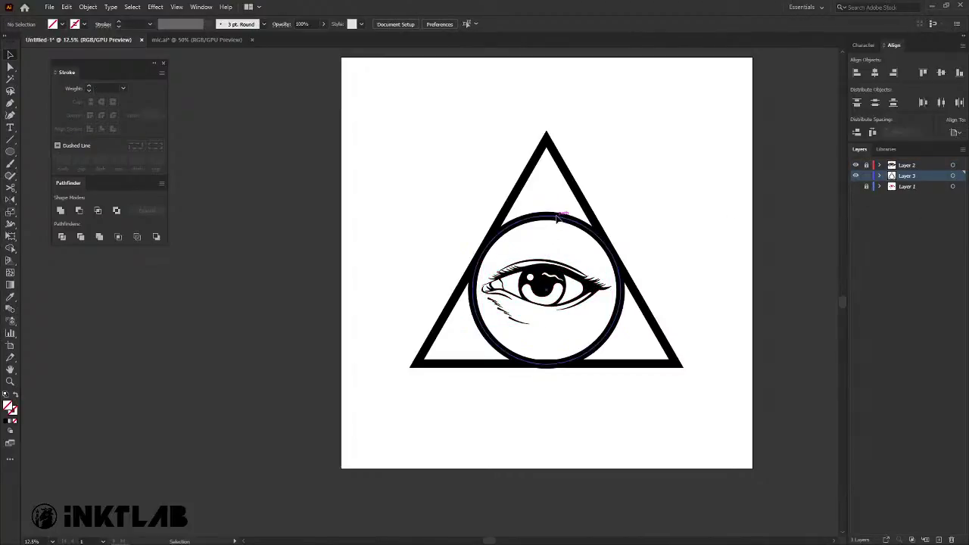
{"action": "left_click", "coordinate": [587, 223]}
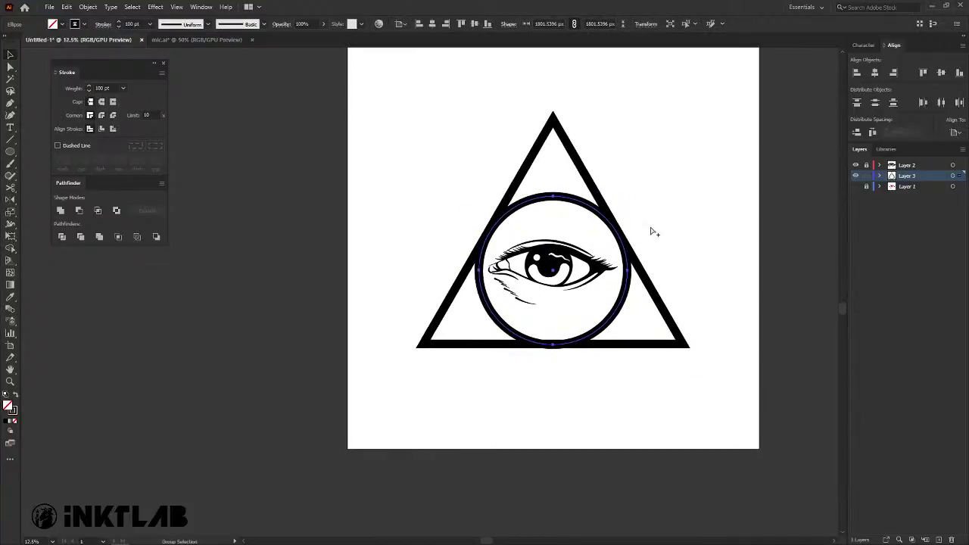
Scale a concentric copy of the circle to enclose the triangle; try a blend, then undo it.
{"action": "key", "text": "ctrl+equal"}
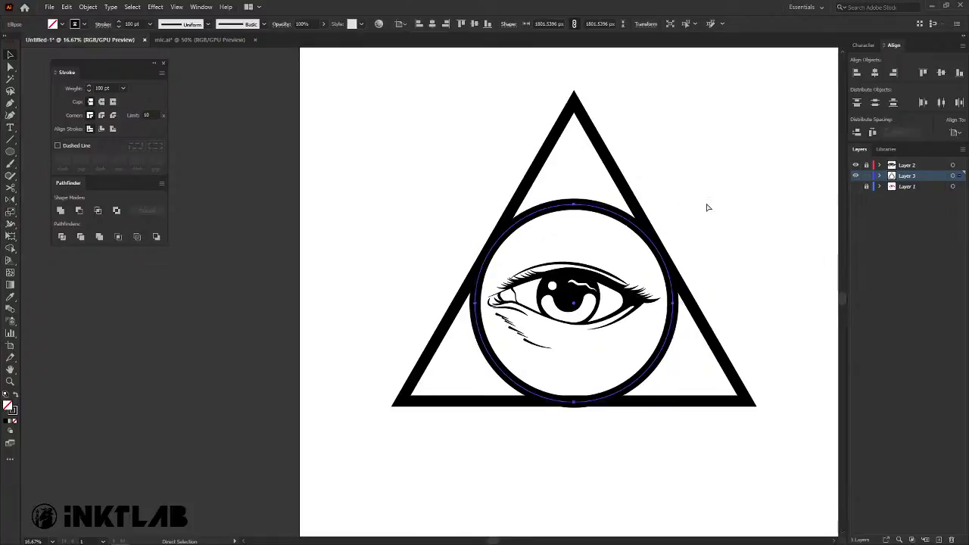
{"action": "left_click_drag", "start_coordinate": [573, 204], "coordinate": [651, 66]}
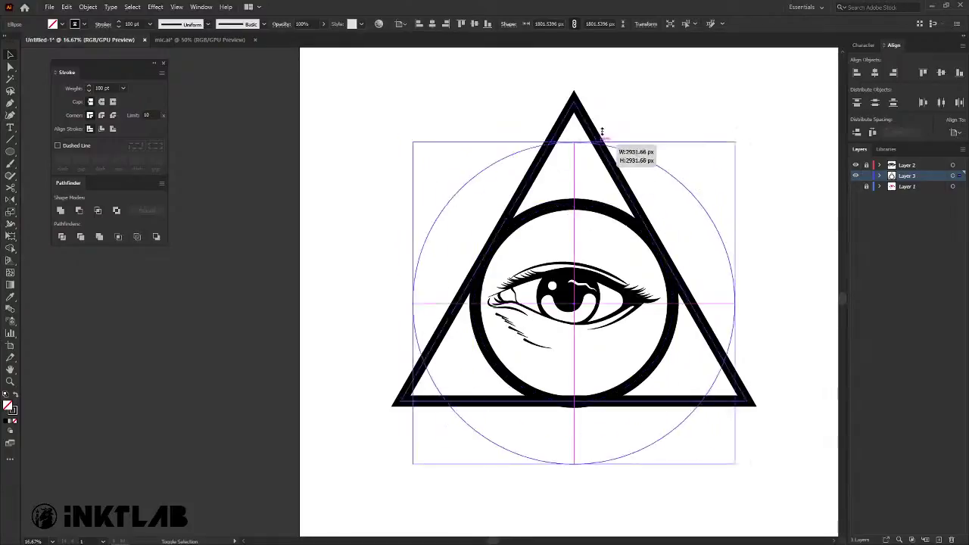
{"action": "left_click", "coordinate": [588, 206], "text": "shift"}
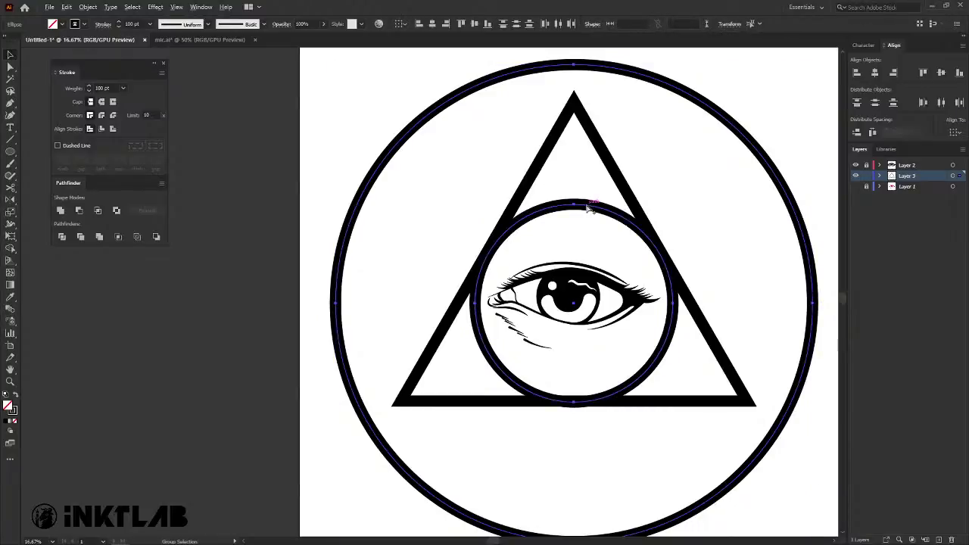
{"action": "key", "text": "ctrl+alt+b"}
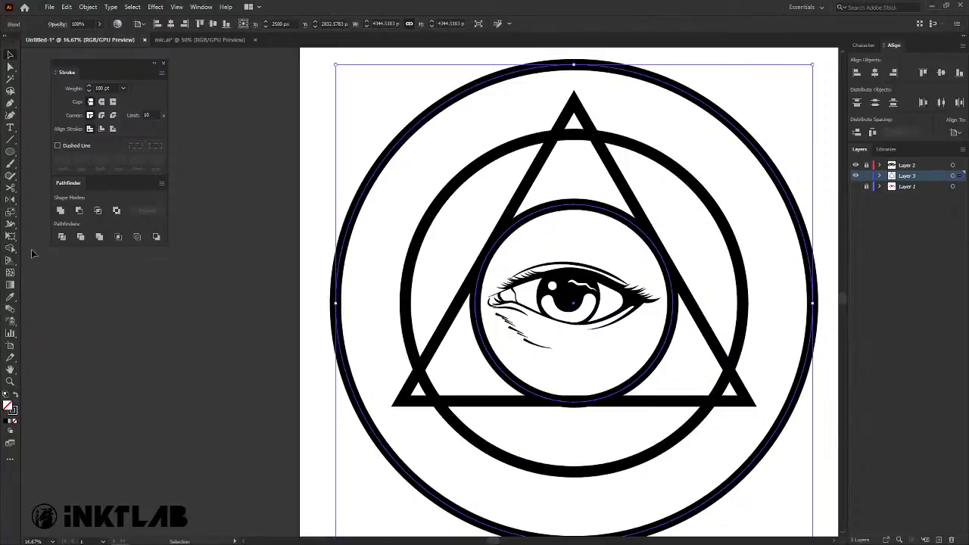
{"action": "key", "text": "ctrl+z"}
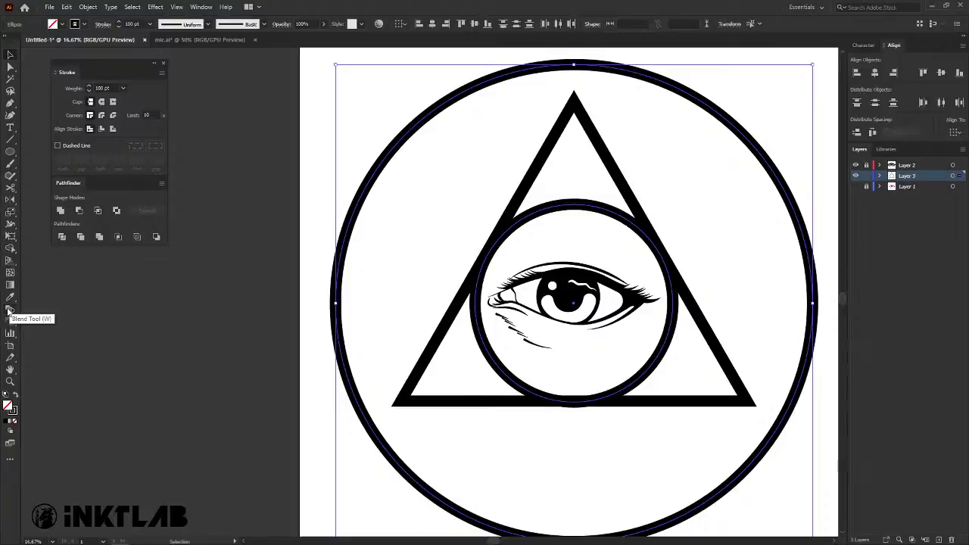
Set the Blend options to Specified Steps spacing, oriented along the path.
{"action": "left_click", "coordinate": [9, 310]}
{"action": "double_click", "coordinate": [8, 310]}
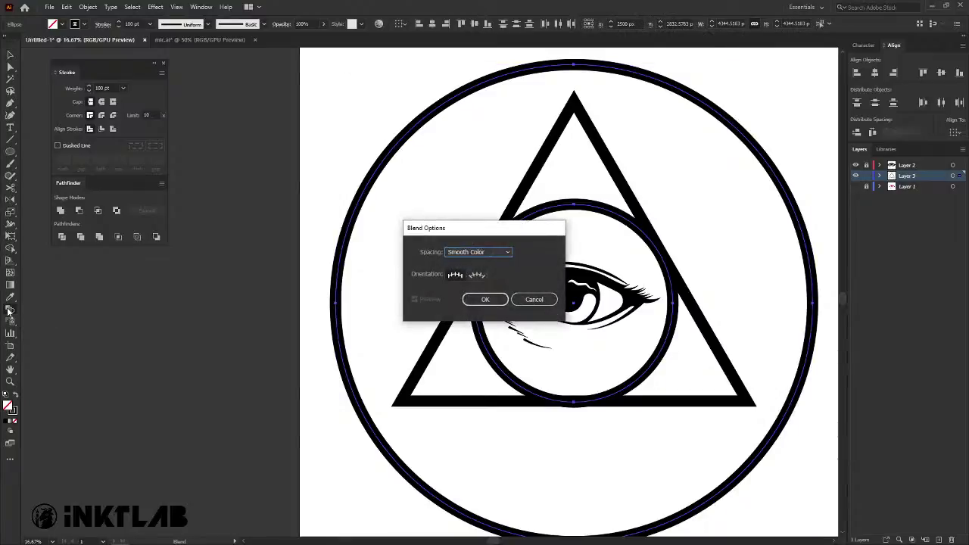
{"action": "left_click", "coordinate": [479, 251]}
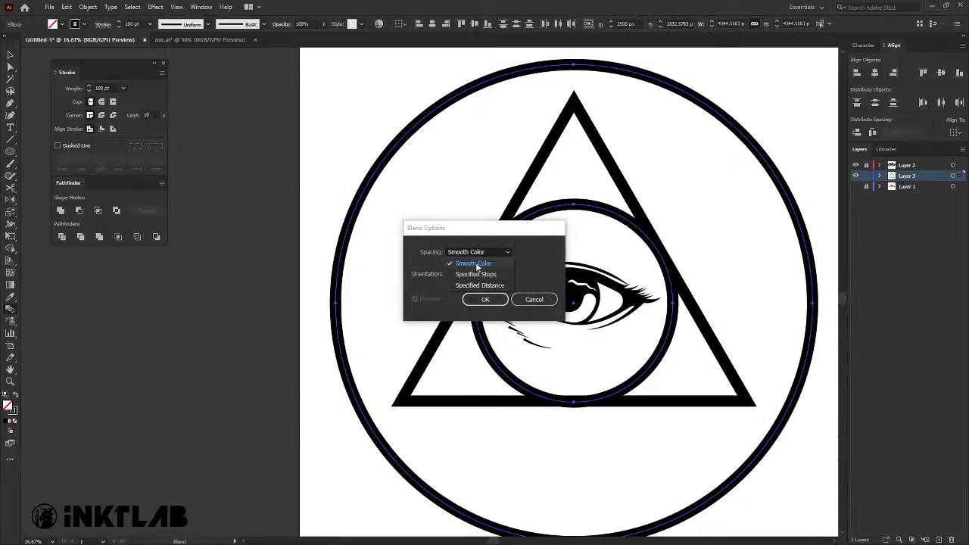
{"action": "left_click", "coordinate": [506, 263]}
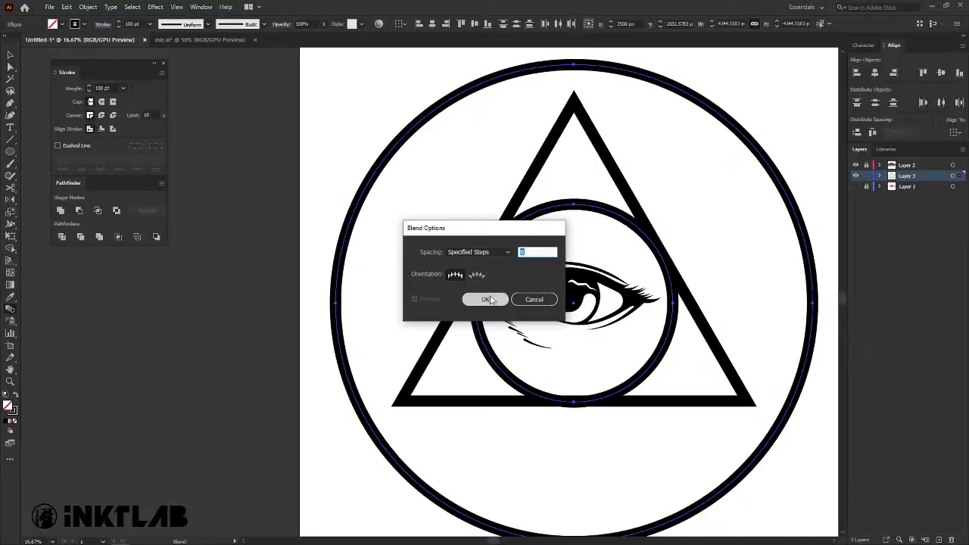
{"action": "left_click", "coordinate": [475, 275]}
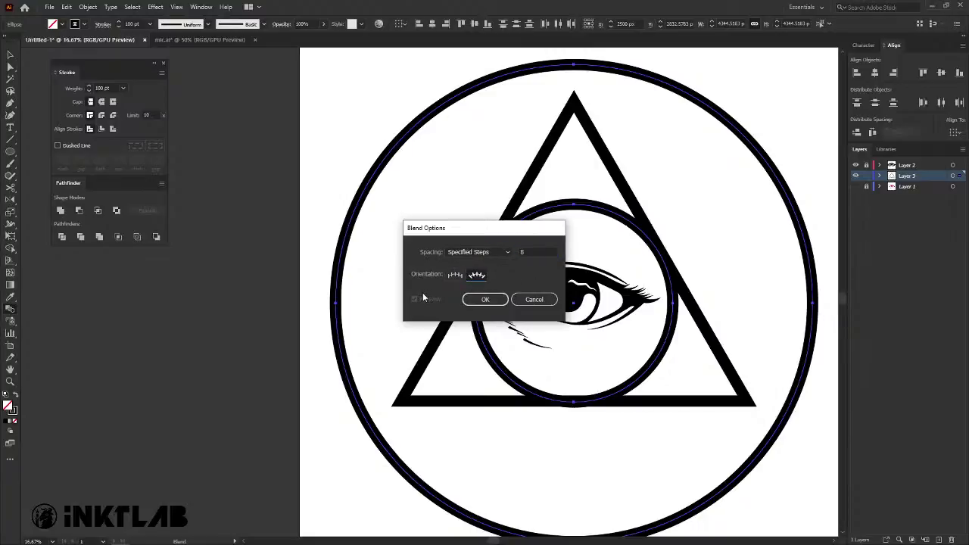
{"action": "left_click", "coordinate": [492, 297]}
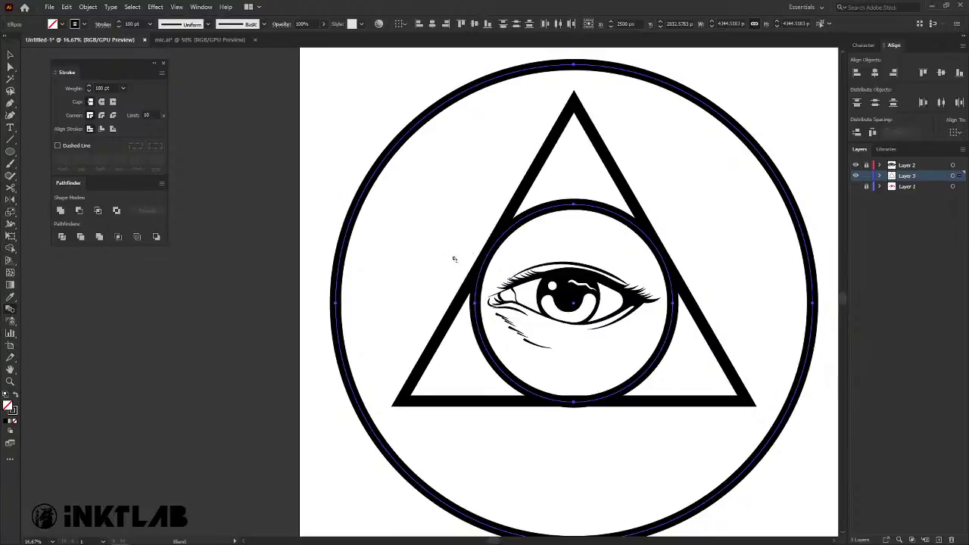
Select the inner and outer circles and blend them together.
{"action": "key", "text": "v"}
{"action": "left_click", "coordinate": [459, 251]}
{"action": "left_click", "coordinate": [530, 219]}
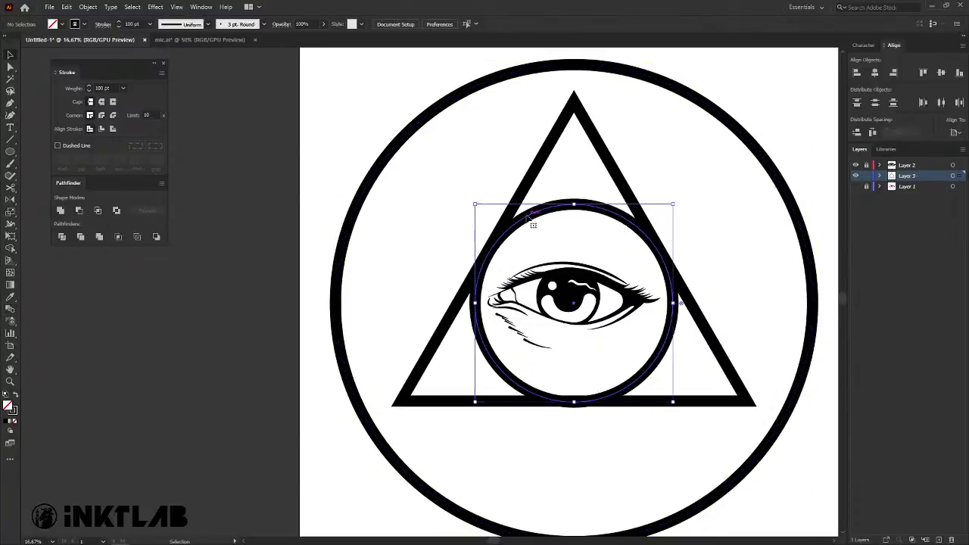
{"action": "left_click", "coordinate": [388, 153], "text": "shift"}
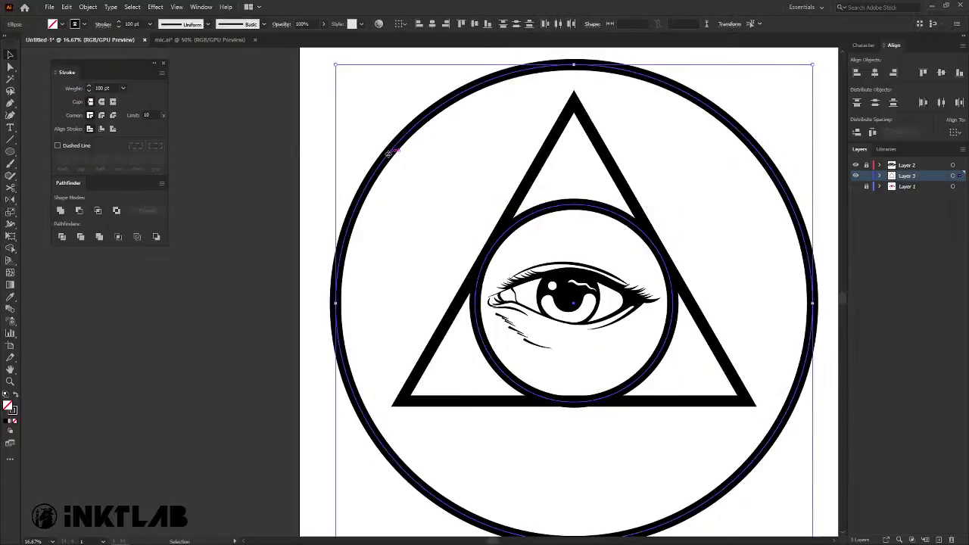
{"action": "key", "text": "a"}
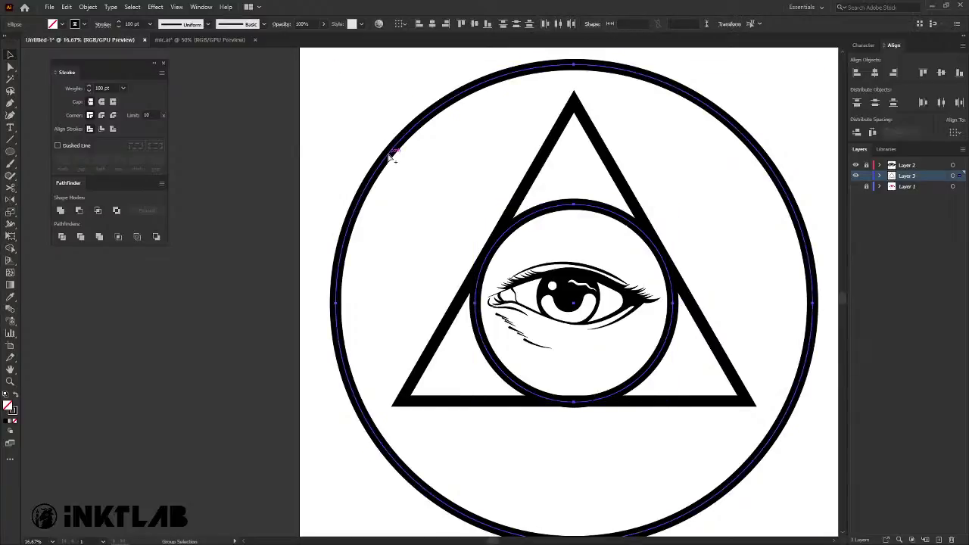
{"action": "key", "text": "ctrl+alt+b"}
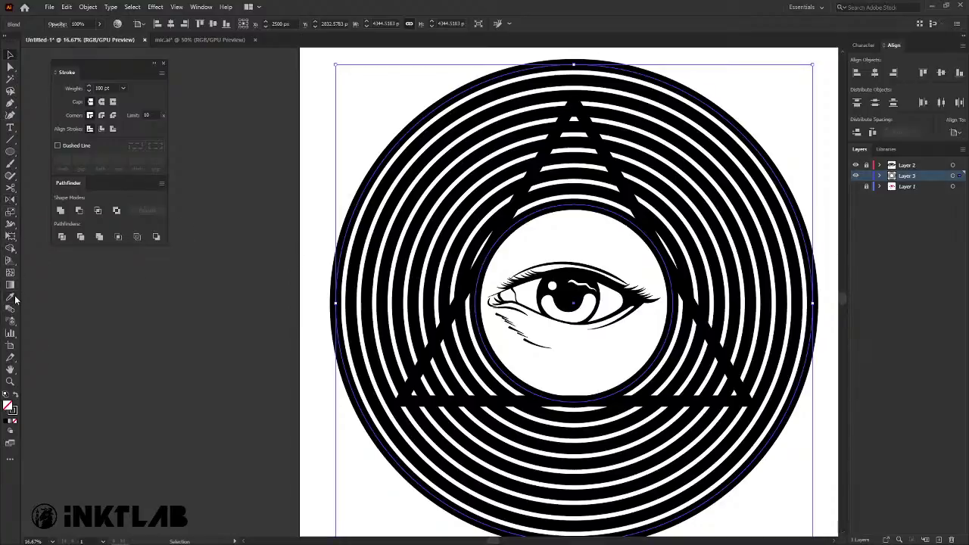
Change the blend to 5 specified steps for evenly spaced rings.
{"action": "double_click", "coordinate": [12, 310]}
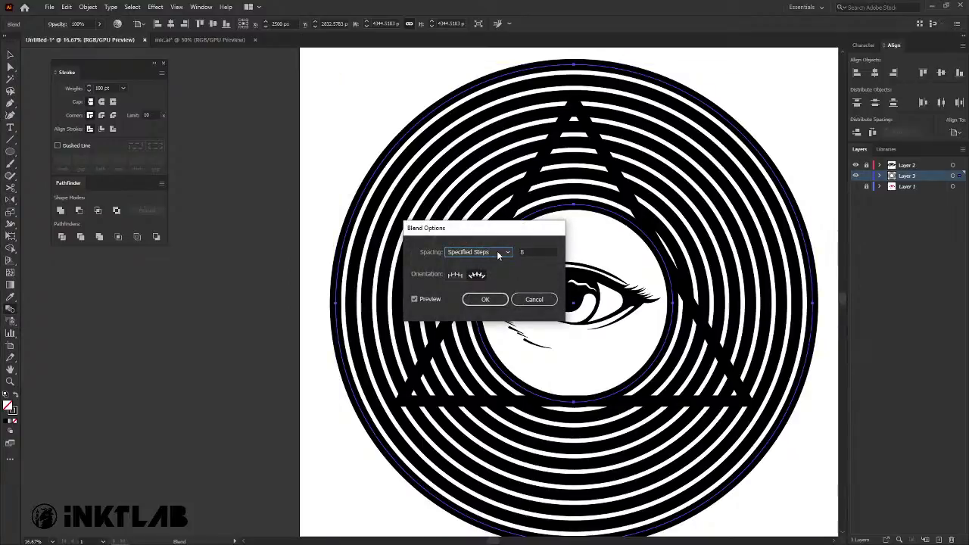
{"action": "left_click", "coordinate": [533, 251]}
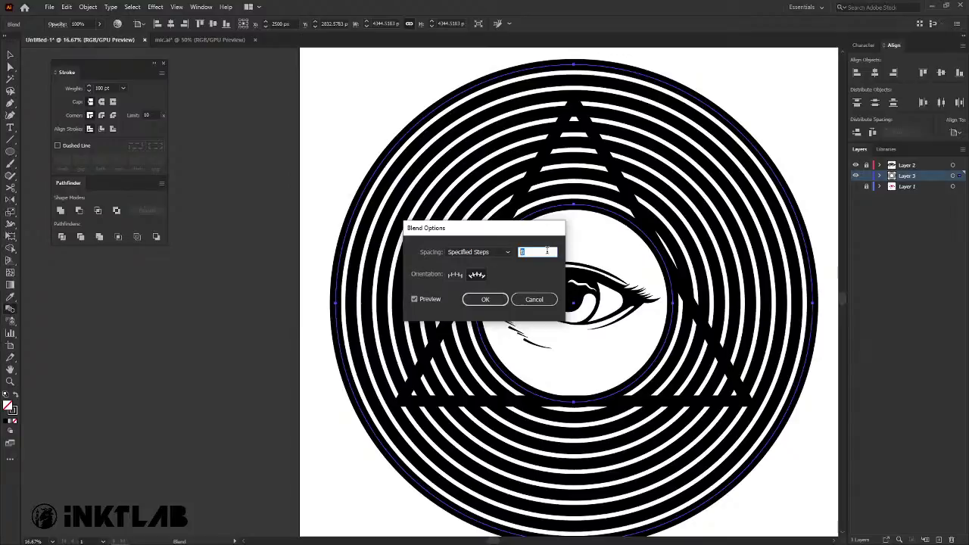
{"action": "type", "text": "5"}
{"action": "key", "text": "Tab"}
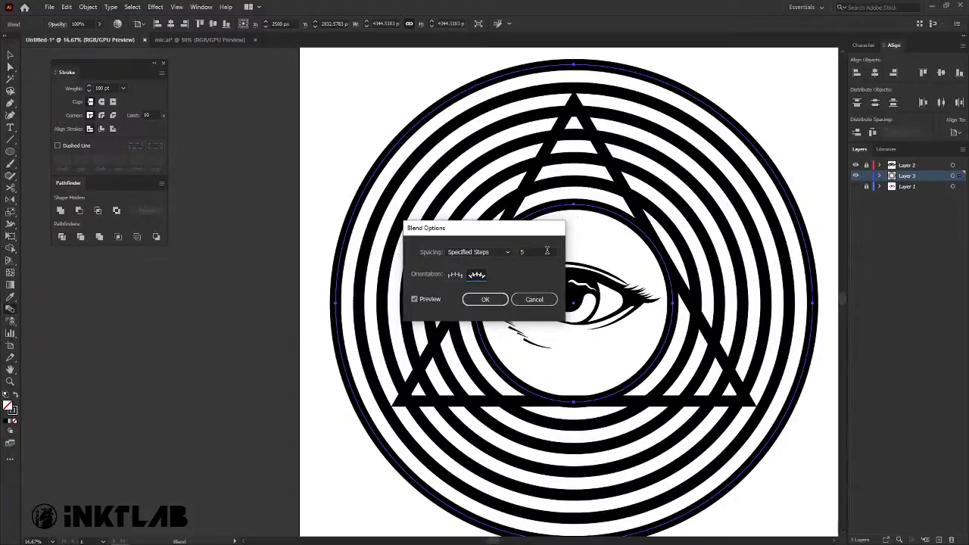
{"action": "left_click", "coordinate": [486, 299]}
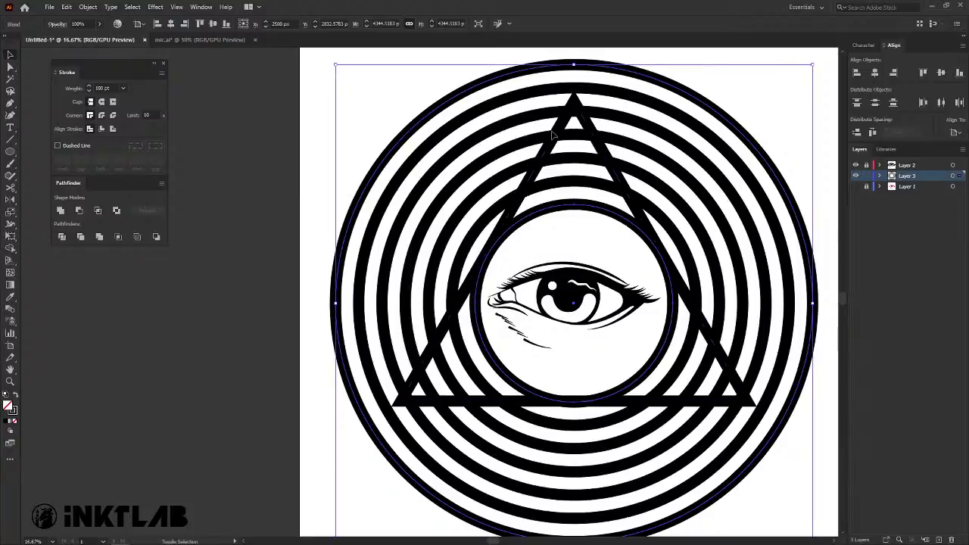
Expand the ring blend with fill excluded from the expansion.
{"action": "left_click", "coordinate": [88, 7]}
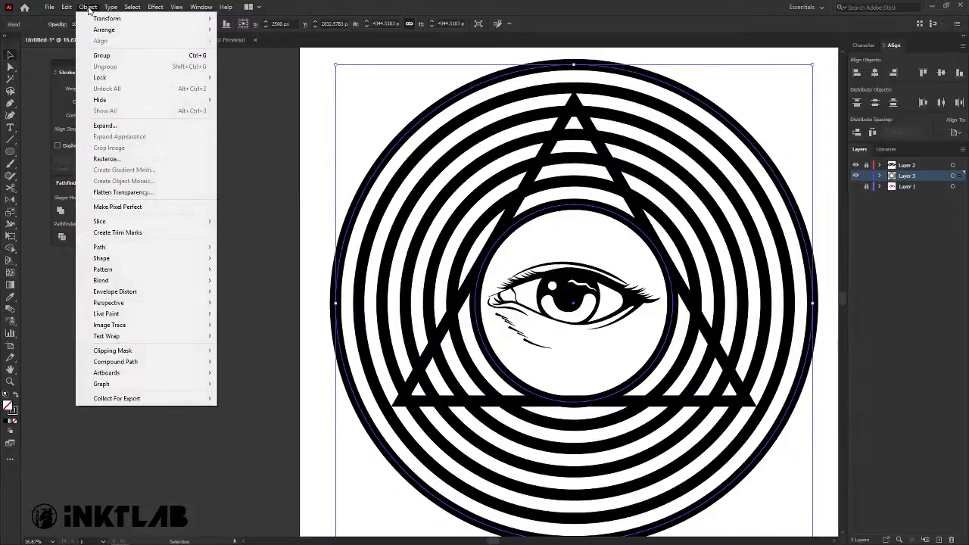
{"action": "left_click", "coordinate": [105, 126]}
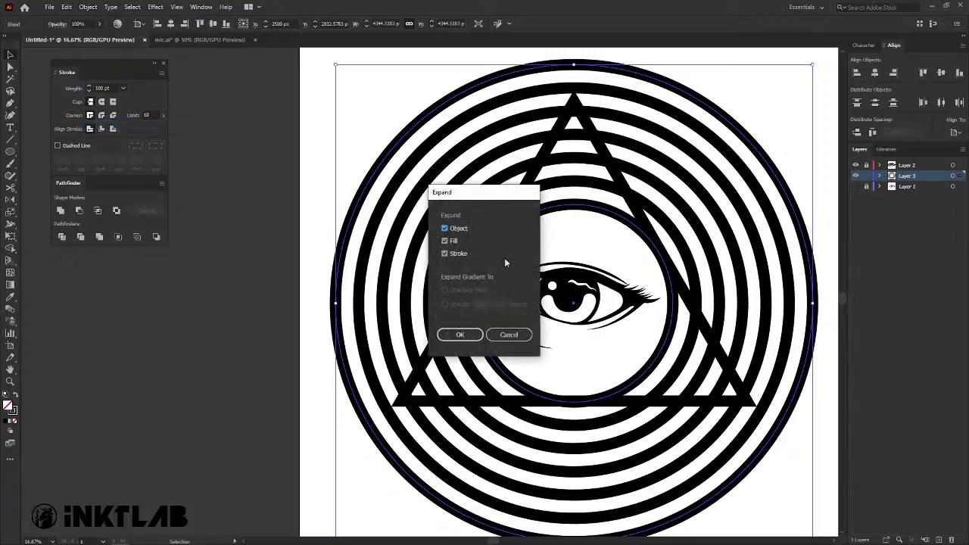
{"action": "left_click", "coordinate": [451, 241]}
{"action": "left_click", "coordinate": [445, 228]}
{"action": "left_click", "coordinate": [457, 338]}
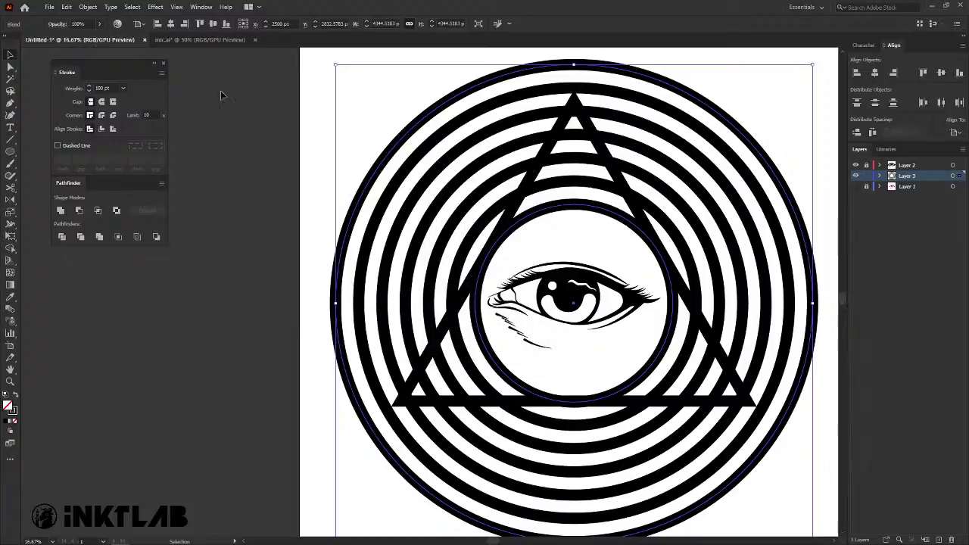
Expand the blend into separate ring paths and add the triangle to the selection.
{"action": "left_click", "coordinate": [88, 7]}
{"action": "left_click", "coordinate": [113, 131]}
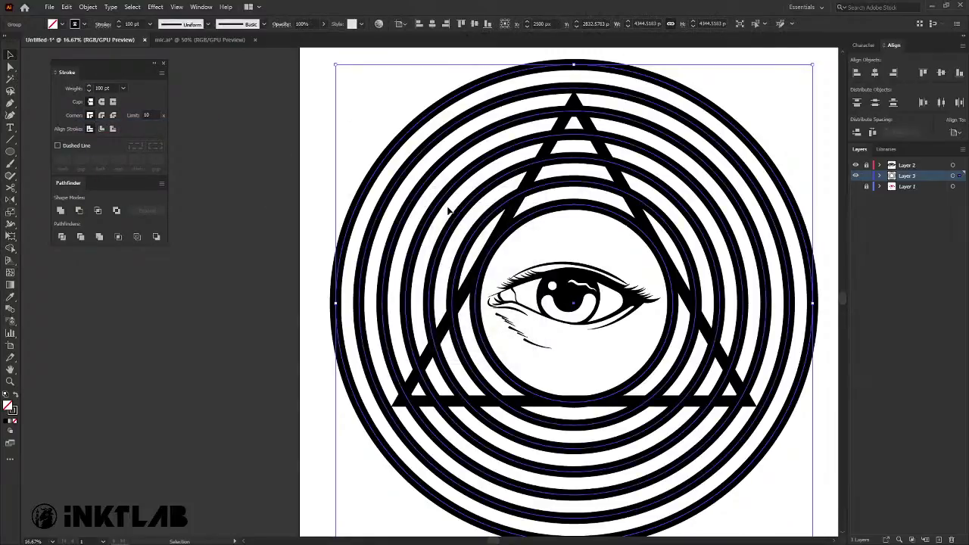
{"action": "left_click", "coordinate": [584, 136], "text": "shift"}
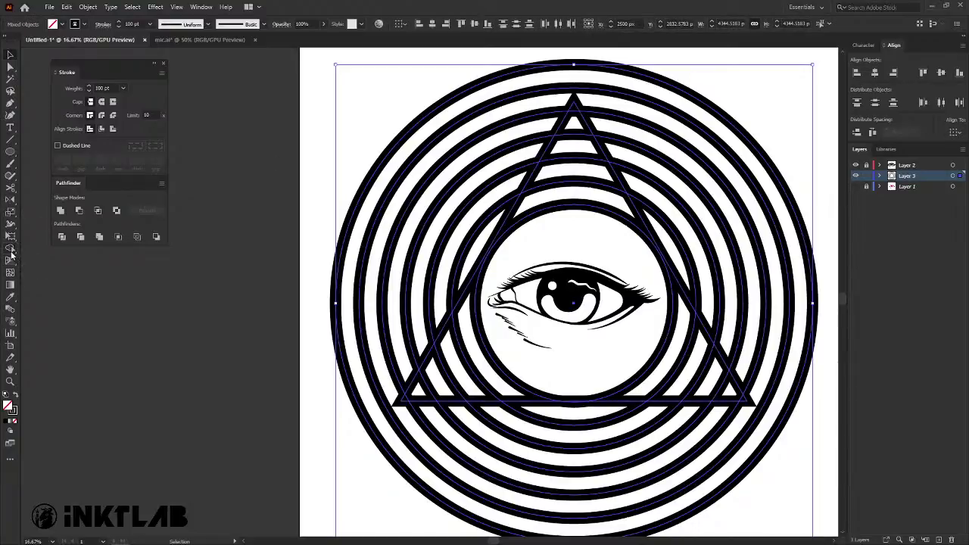
{"action": "left_click", "coordinate": [11, 250]}
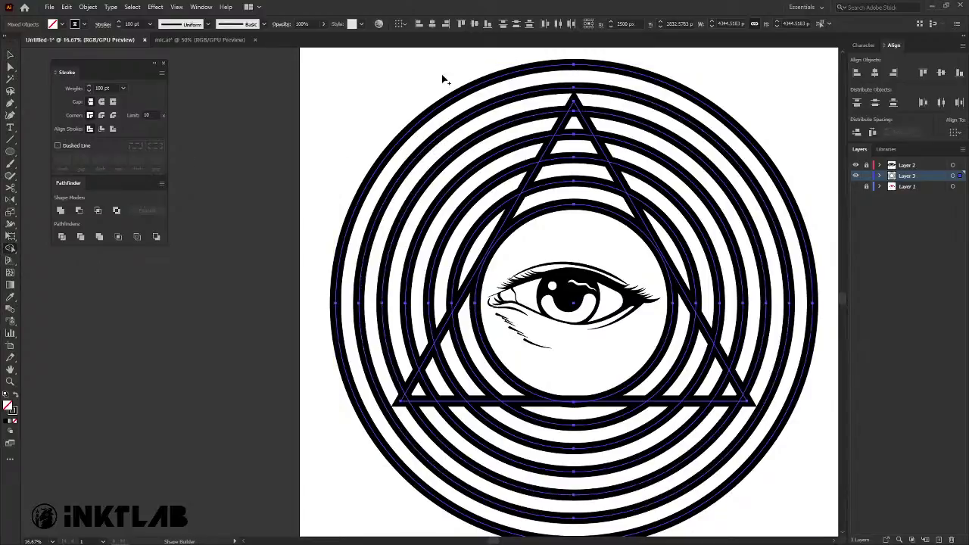
Use Shape Builder to merge away the ring sections outside the triangle, leaving stripes inside.
{"action": "left_click_drag", "start_coordinate": [443, 80], "coordinate": [478, 259]}
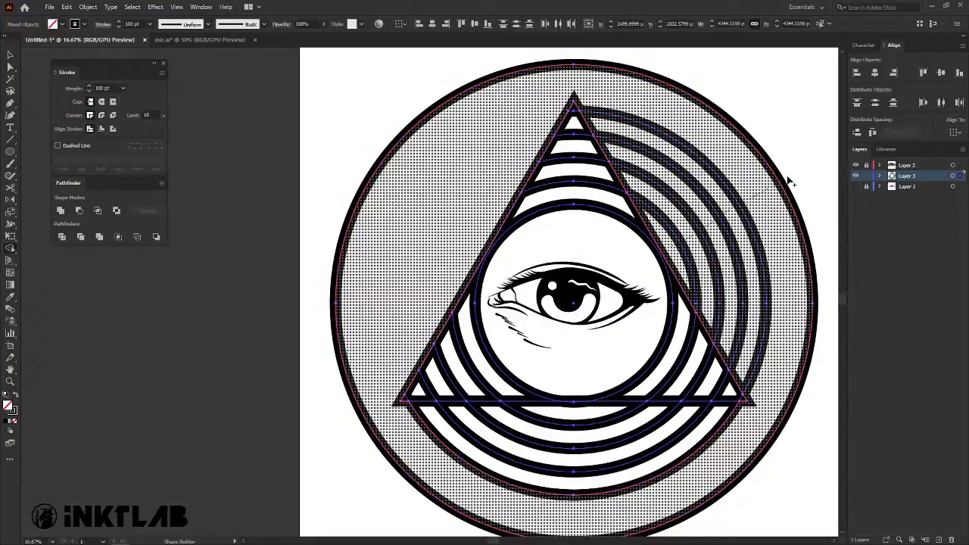
{"action": "left_click_drag", "start_coordinate": [748, 262], "coordinate": [789, 184]}
{"action": "left_click_drag", "start_coordinate": [561, 421], "coordinate": [588, 523]}
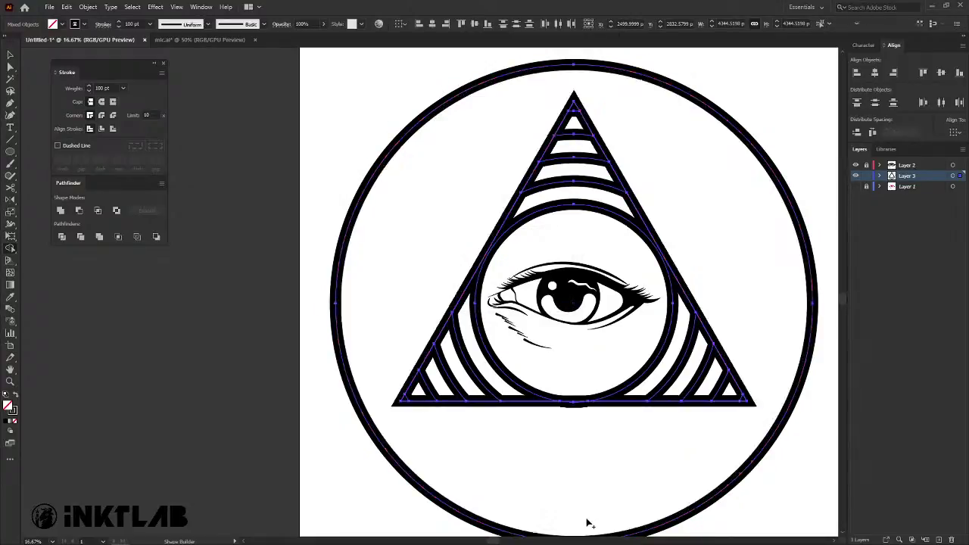
Select the large outer circle around the badge and delete it.
{"action": "key", "text": "a"}
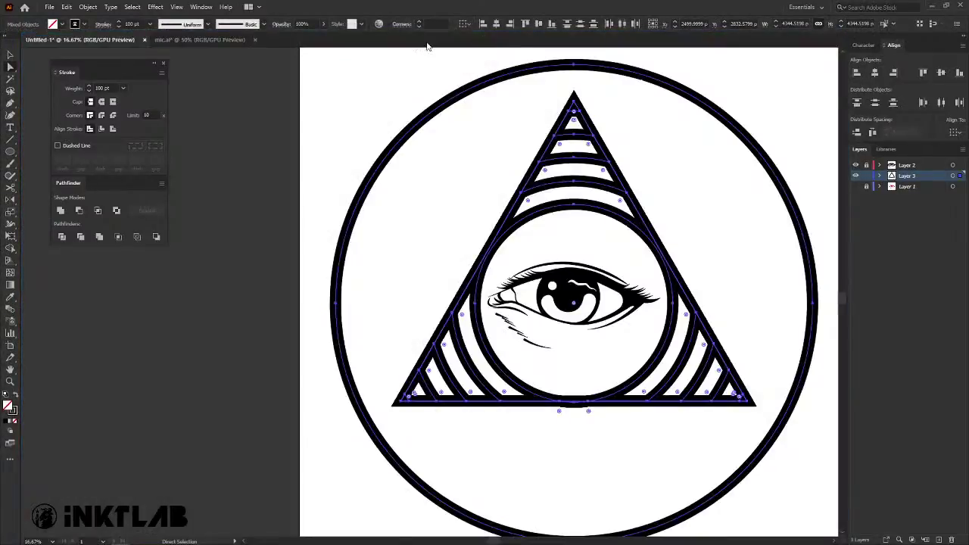
{"action": "key", "text": "v"}
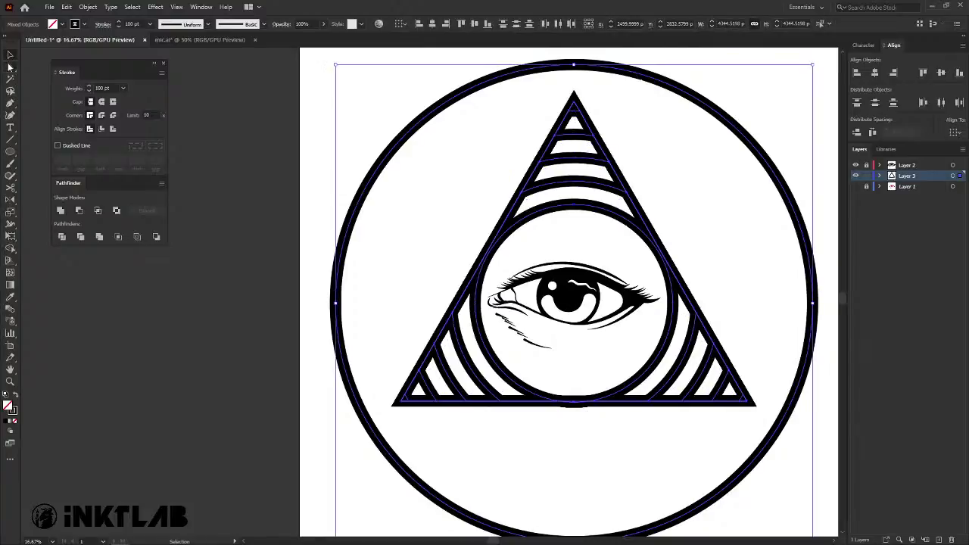
{"action": "left_click", "coordinate": [14, 69]}
{"action": "left_click_drag", "start_coordinate": [566, 56], "coordinate": [598, 78]}
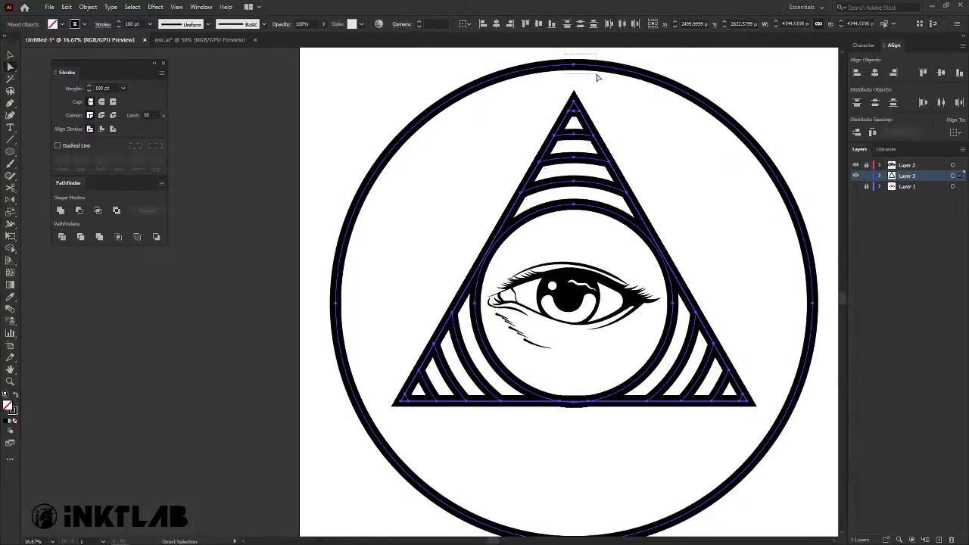
{"action": "key", "text": "Delete"}
{"action": "key", "text": "Delete"}
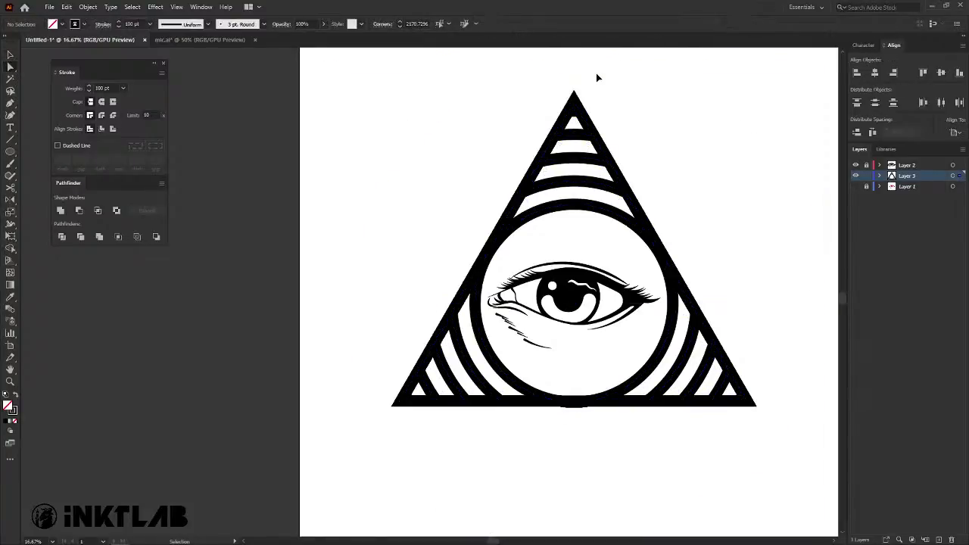
{"action": "key", "text": "v"}
Enter the artwork group in isolation and select the circle around the eye.
{"action": "scroll", "coordinate": [651, 148], "scroll_direction": "up", "scroll_amount": 1}
{"action": "scroll", "coordinate": [653, 162], "scroll_direction": "right", "scroll_amount": 1}
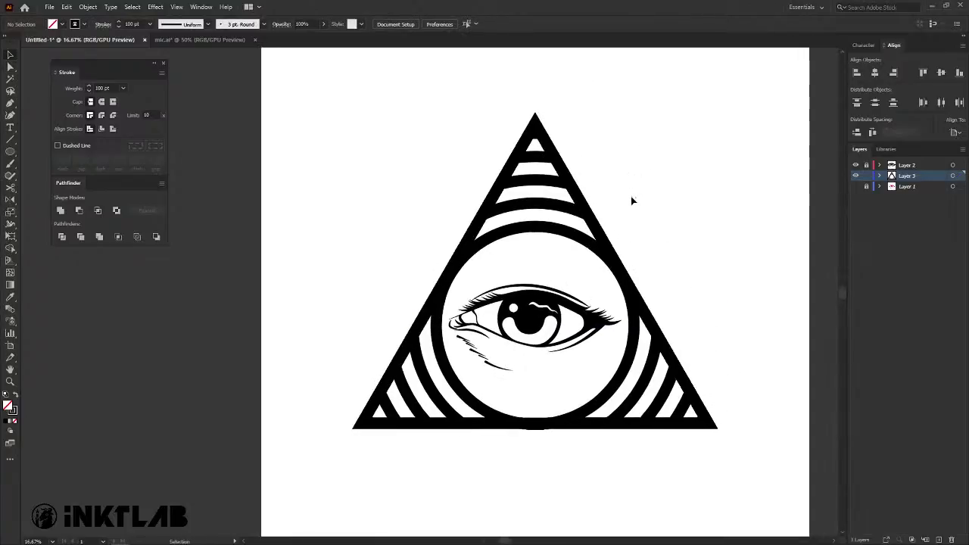
{"action": "scroll", "coordinate": [562, 262], "scroll_direction": "up", "scroll_amount": 1}
{"action": "scroll", "coordinate": [556, 250], "scroll_direction": "up", "scroll_amount": 1}
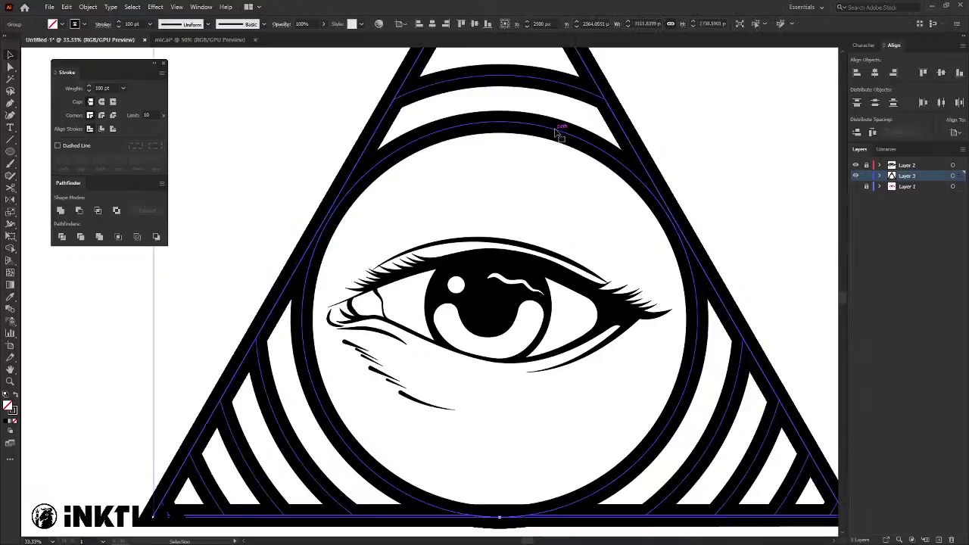
{"action": "double_click", "coordinate": [554, 132]}
{"action": "left_click", "coordinate": [555, 133]}
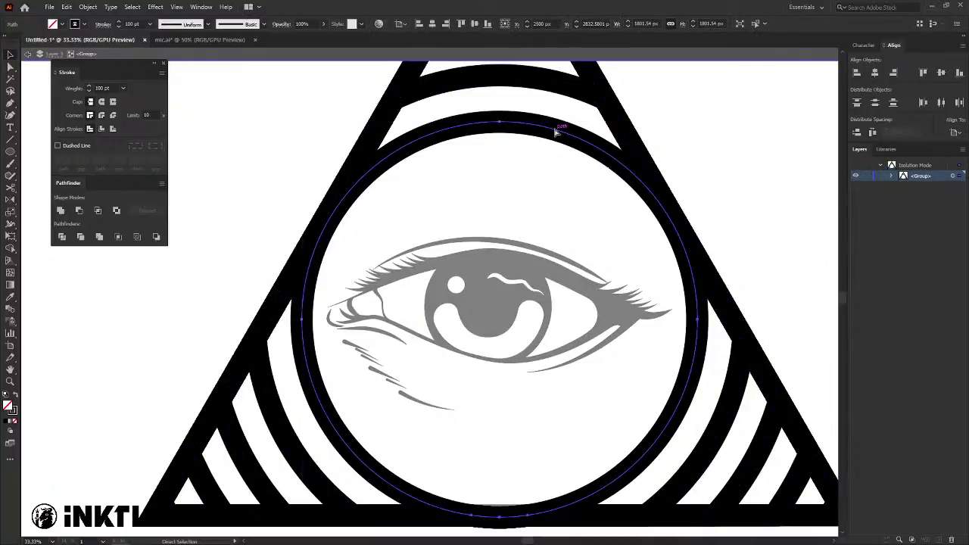
Scale the circle around the eye down to a smaller circle inside the eye ring.
{"action": "double_click", "coordinate": [768, 170]}
{"action": "left_click", "coordinate": [501, 169]}
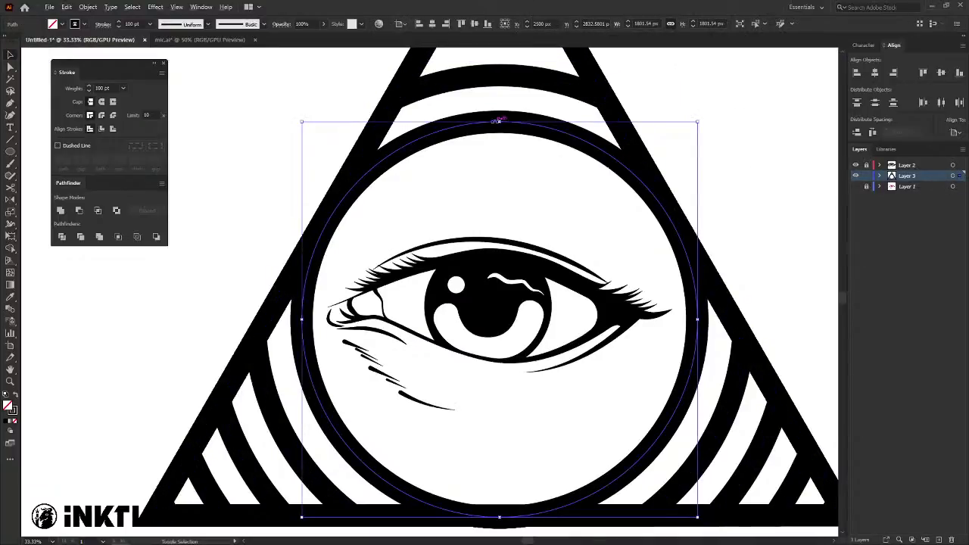
{"action": "left_click_drag", "start_coordinate": [500, 118], "coordinate": [500, 203]}
Turn the small circle into a path holding placeholder text using Type on a Path.
{"action": "key", "text": "t"}
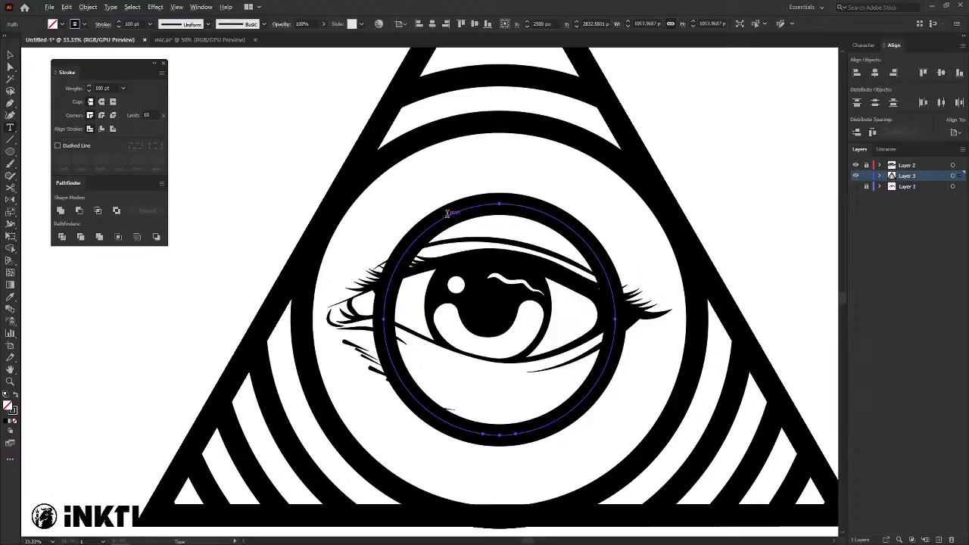
{"action": "left_click", "coordinate": [10, 128]}
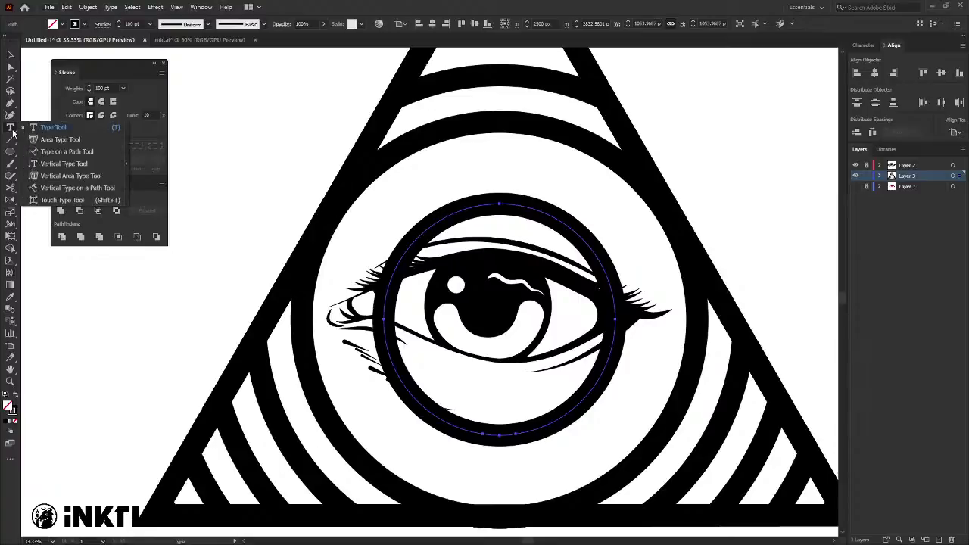
{"action": "left_click", "coordinate": [59, 151]}
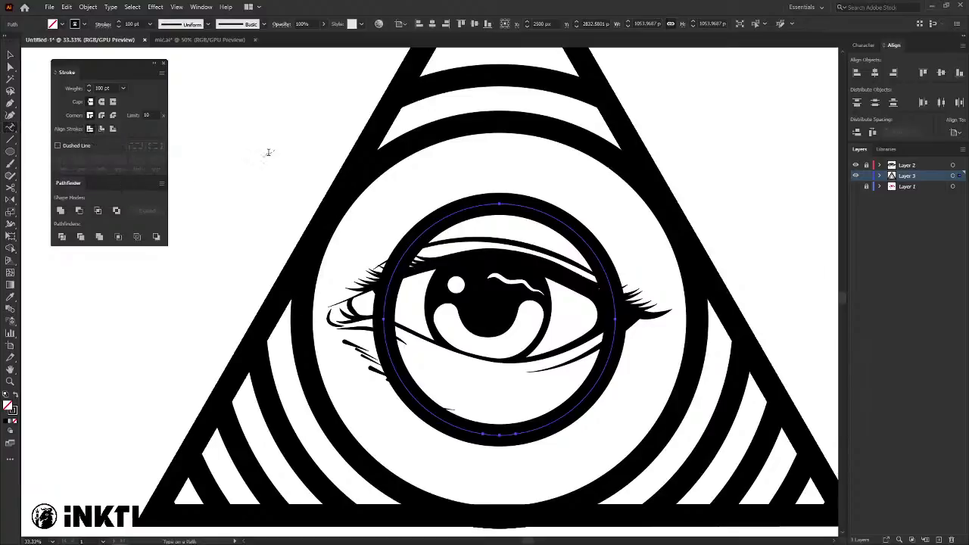
{"action": "left_click", "coordinate": [471, 204]}
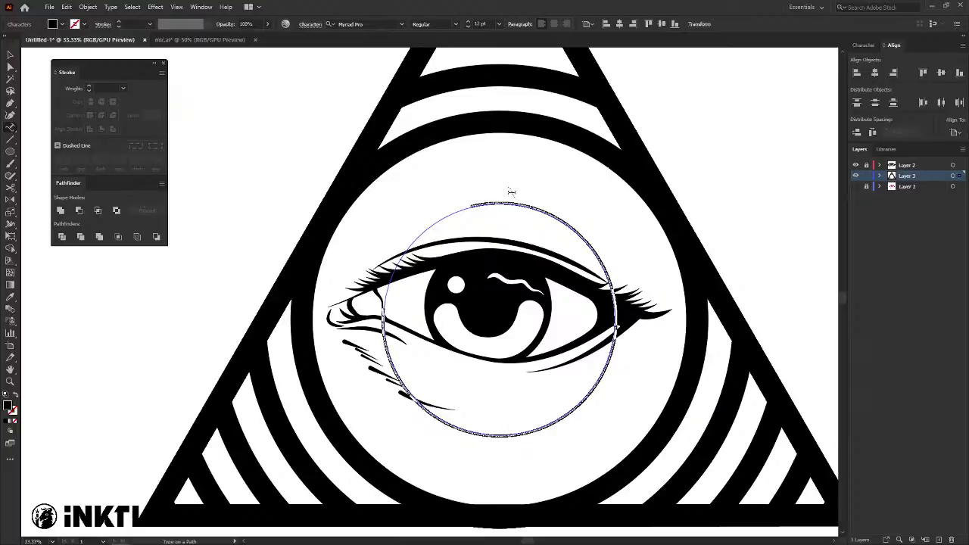
{"action": "key", "text": "Escape"}
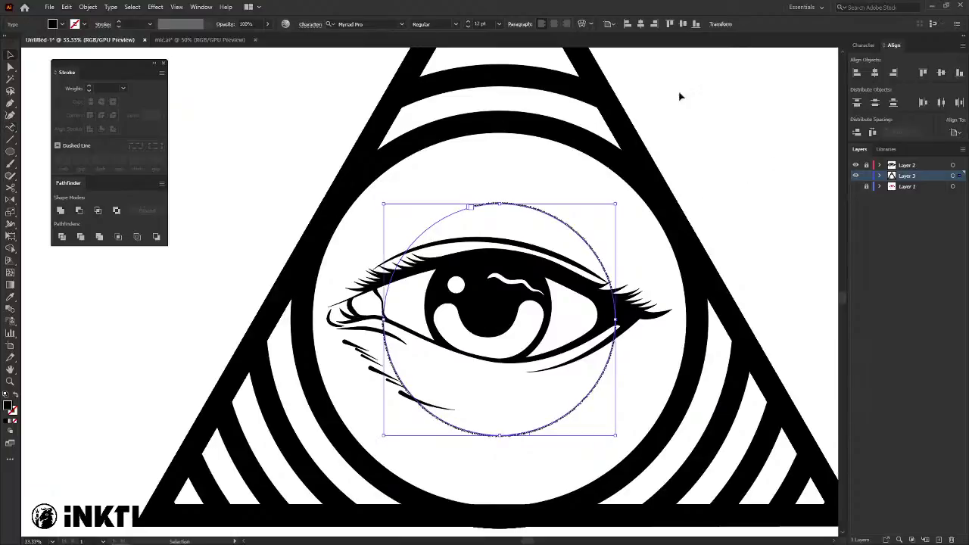
Bring up the Character settings through the Window menu.
{"action": "left_click", "coordinate": [864, 44]}
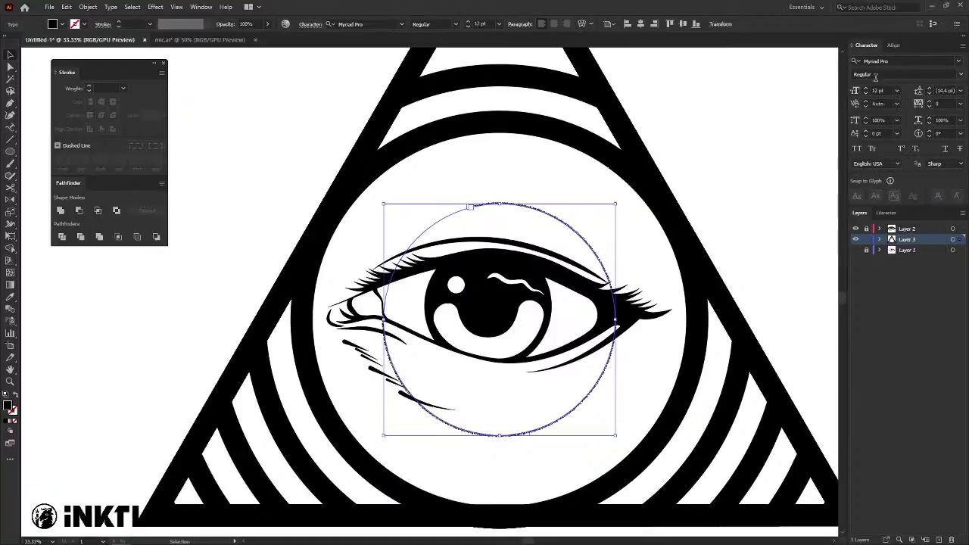
{"action": "left_click", "coordinate": [209, 6]}
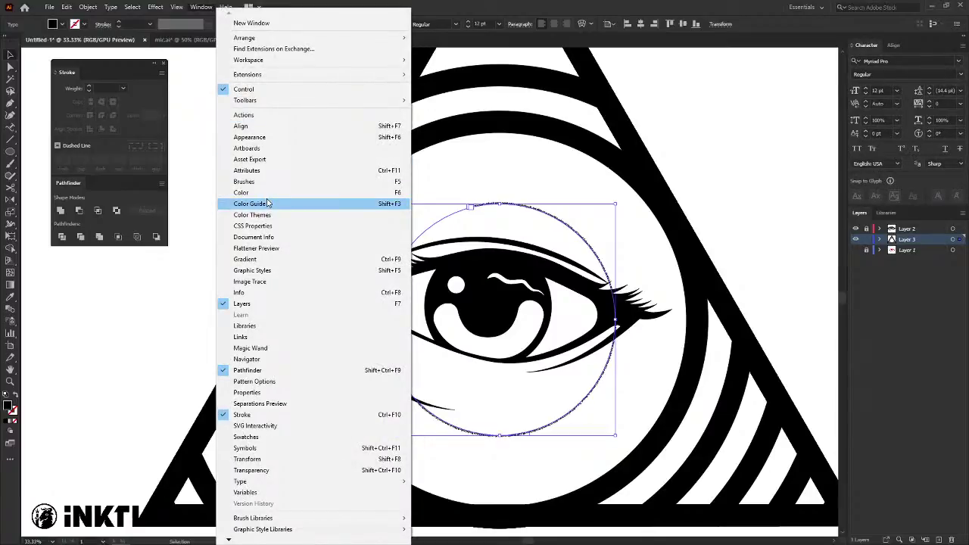
{"action": "mouse_move", "coordinate": [310, 482]}
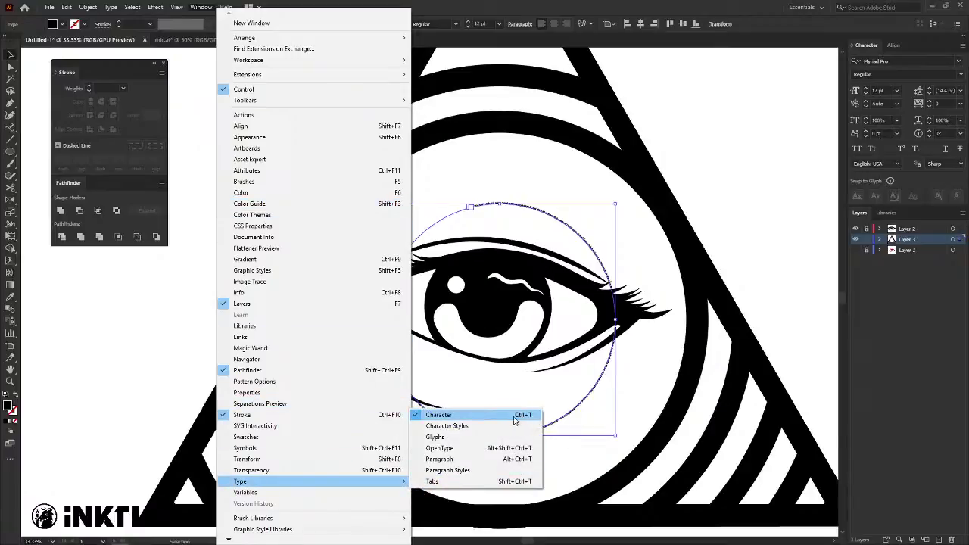
{"action": "left_click", "coordinate": [633, 4]}
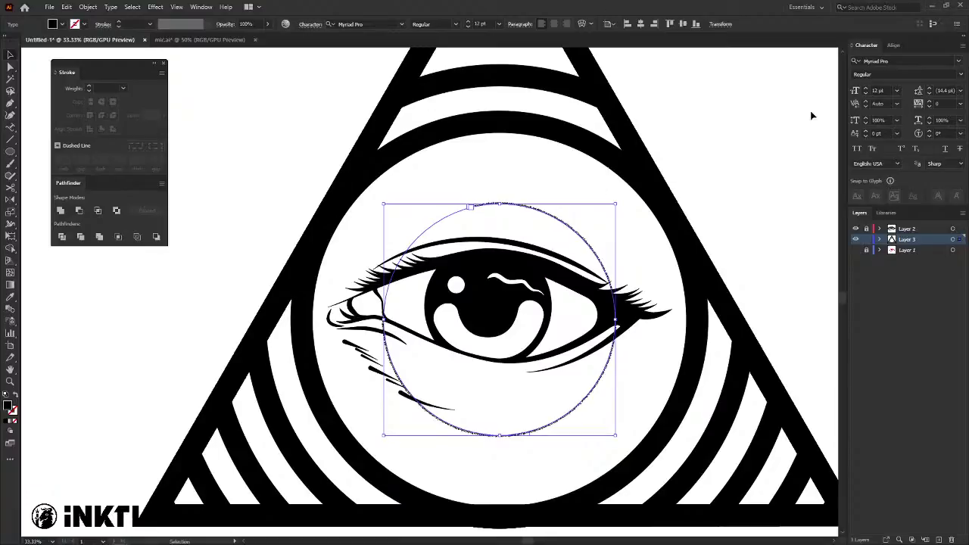
Set the path text to Futura Md BT Bold at 250 pt with All Caps on.
{"action": "scroll", "coordinate": [869, 92], "scroll_direction": "up", "scroll_amount": 6}
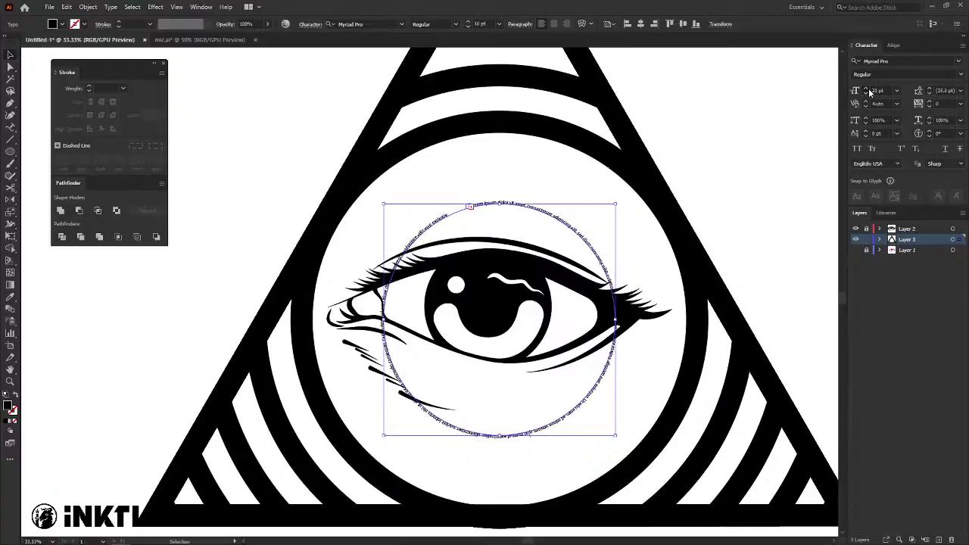
{"action": "scroll", "coordinate": [869, 93], "scroll_direction": "up", "scroll_amount": 6}
{"action": "scroll", "coordinate": [869, 92], "scroll_direction": "up", "scroll_amount": 6}
{"action": "scroll", "coordinate": [869, 92], "scroll_direction": "up", "scroll_amount": 6}
{"action": "scroll", "coordinate": [869, 92], "scroll_direction": "up", "scroll_amount": 7}
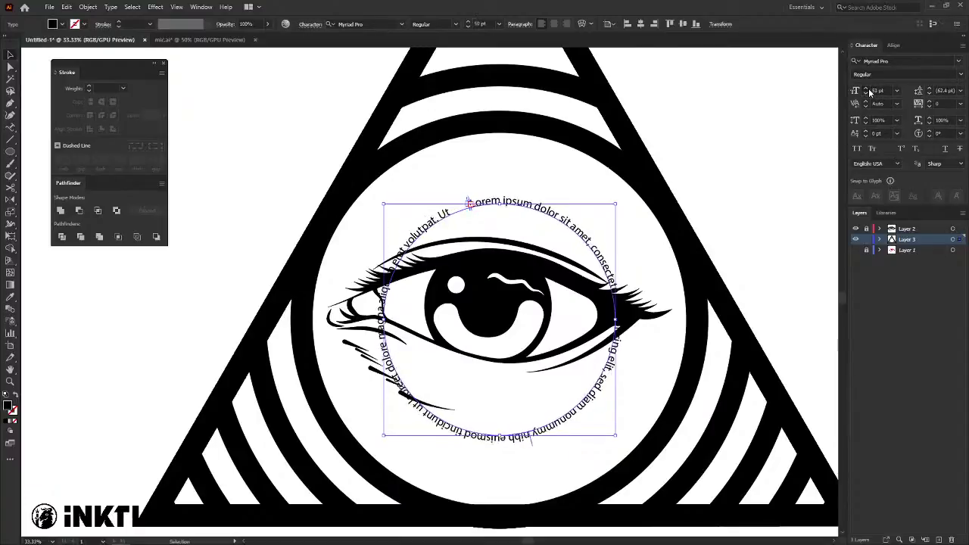
{"action": "scroll", "coordinate": [869, 92], "scroll_direction": "up", "scroll_amount": 7}
{"action": "scroll", "coordinate": [869, 93], "scroll_direction": "up", "scroll_amount": 7}
{"action": "scroll", "coordinate": [870, 92], "scroll_direction": "up", "scroll_amount": 7}
{"action": "scroll", "coordinate": [869, 92], "scroll_direction": "up", "scroll_amount": 5}
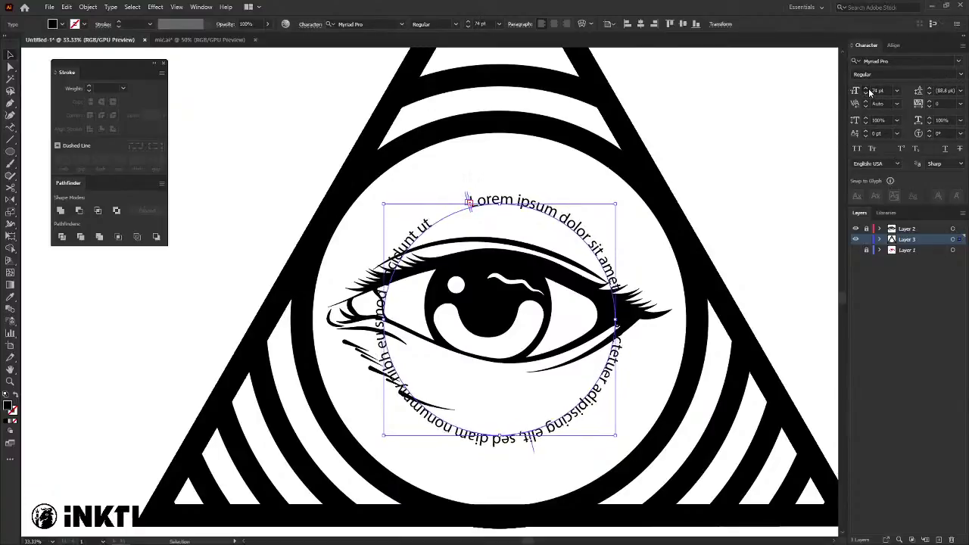
{"action": "scroll", "coordinate": [869, 92], "scroll_direction": "up", "scroll_amount": 5}
{"action": "scroll", "coordinate": [869, 93], "scroll_direction": "up", "scroll_amount": 5}
{"action": "scroll", "coordinate": [869, 92], "scroll_direction": "up", "scroll_amount": 5}
{"action": "scroll", "coordinate": [869, 93], "scroll_direction": "up", "scroll_amount": 8}
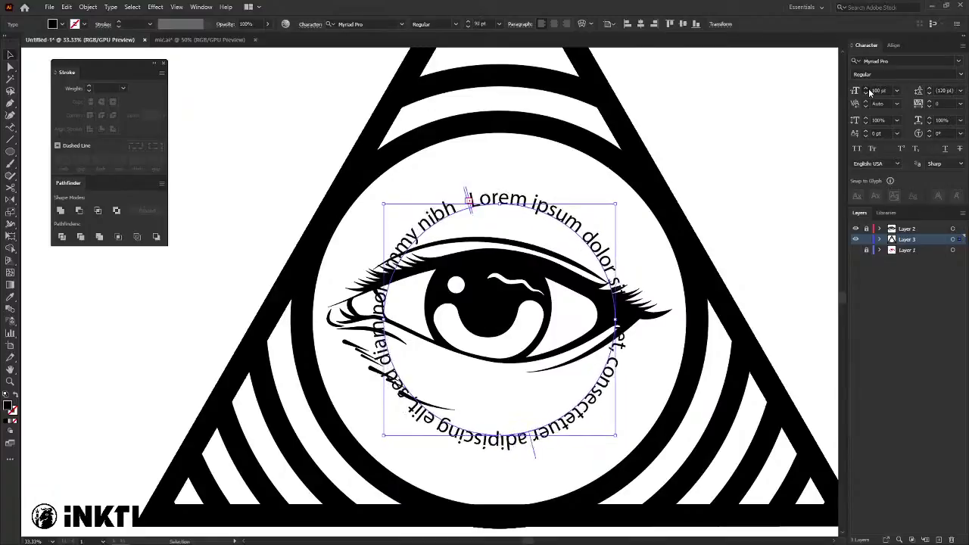
{"action": "scroll", "coordinate": [869, 92], "scroll_direction": "up", "scroll_amount": 8}
{"action": "scroll", "coordinate": [869, 92], "scroll_direction": "up", "scroll_amount": 8}
{"action": "scroll", "coordinate": [869, 92], "scroll_direction": "up", "scroll_amount": 8}
{"action": "scroll", "coordinate": [869, 92], "scroll_direction": "up", "scroll_amount": 6}
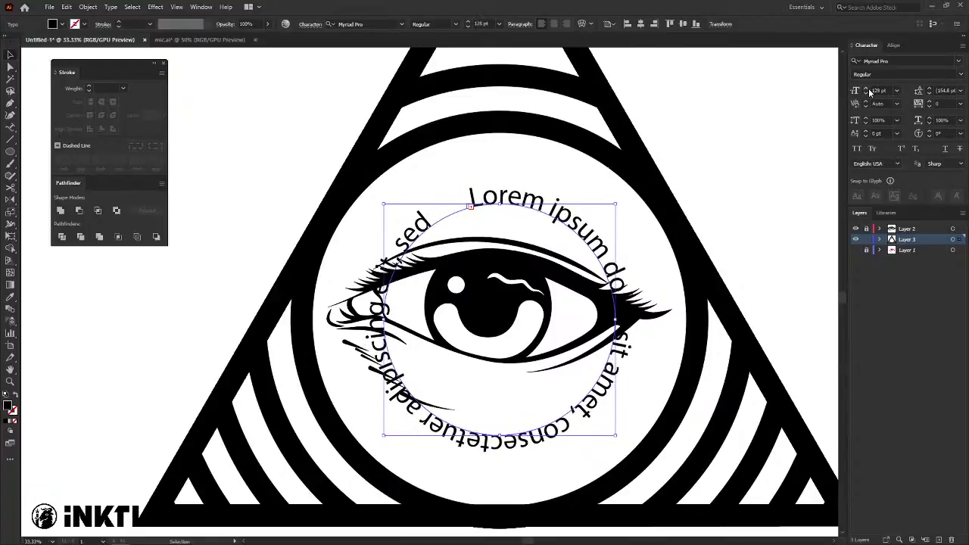
{"action": "left_click", "coordinate": [878, 91]}
{"action": "type", "text": "250"}
{"action": "key", "text": "Return"}
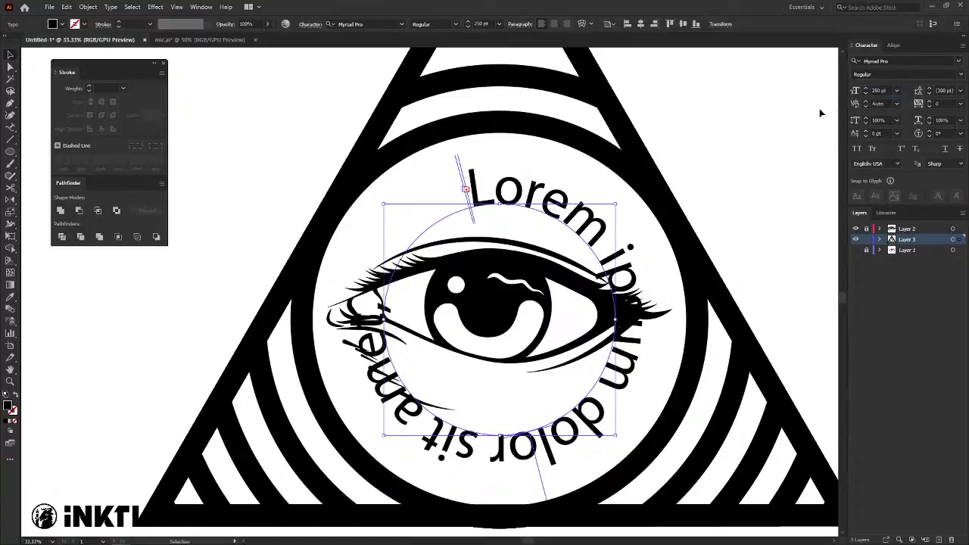
{"action": "left_click", "coordinate": [889, 73]}
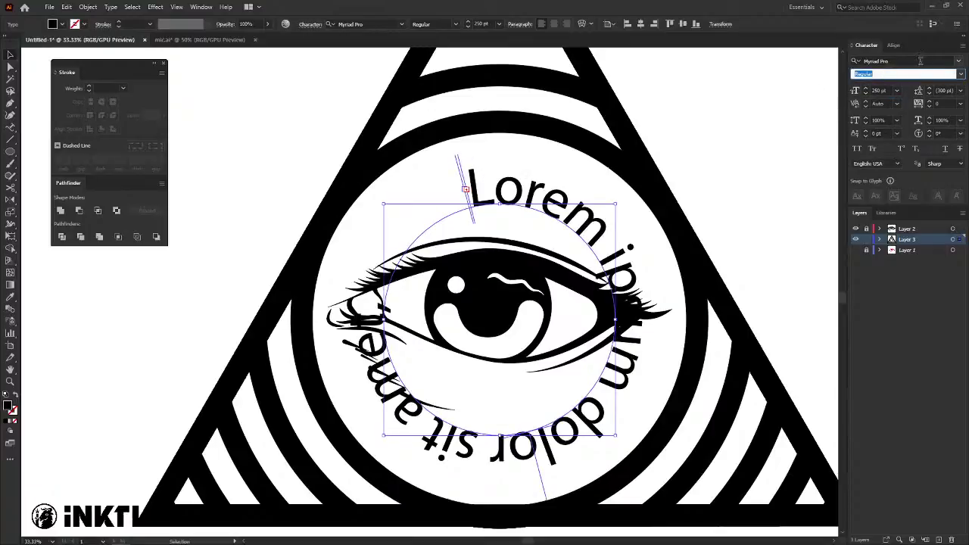
{"action": "left_click", "coordinate": [921, 61]}
{"action": "type", "text": "F"}
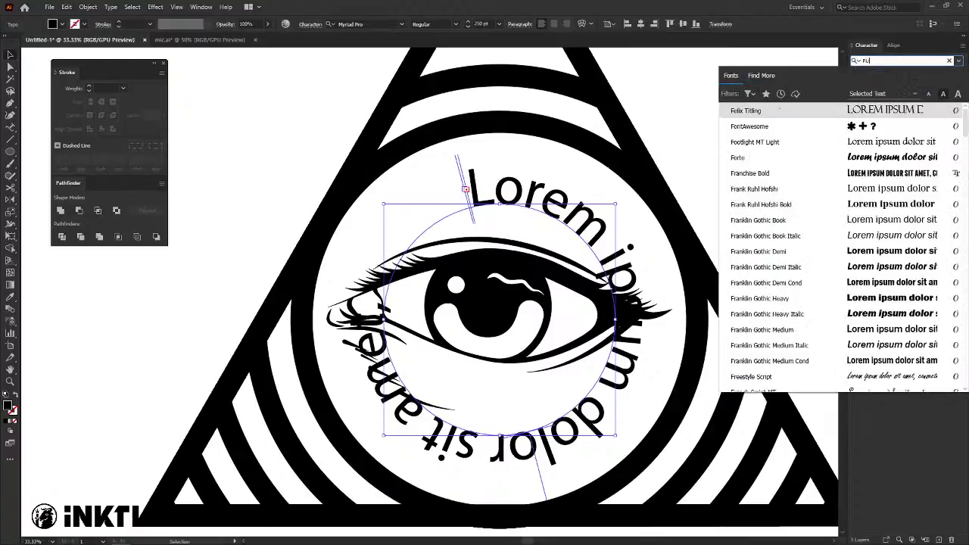
{"action": "type", "text": "U"}
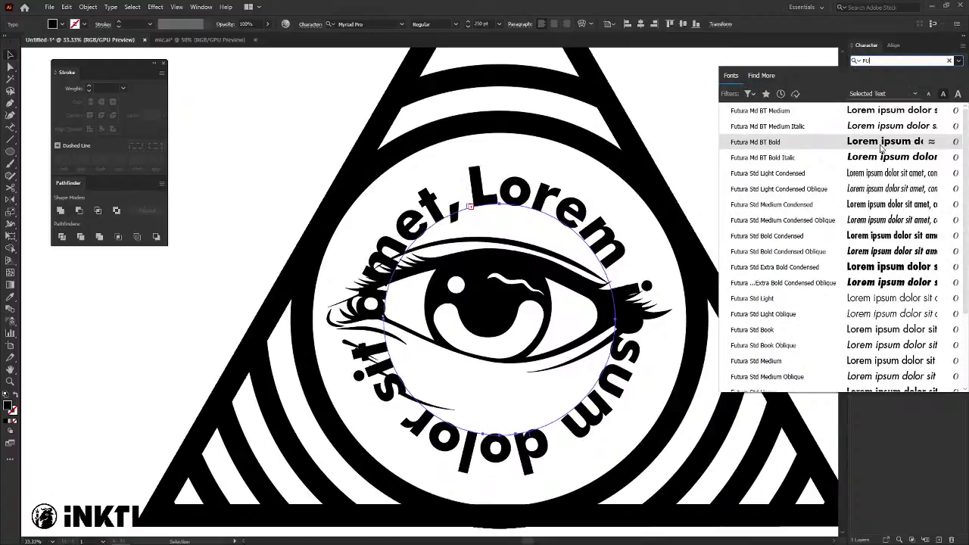
{"action": "left_click", "coordinate": [880, 142]}
{"action": "left_click", "coordinate": [857, 149]}
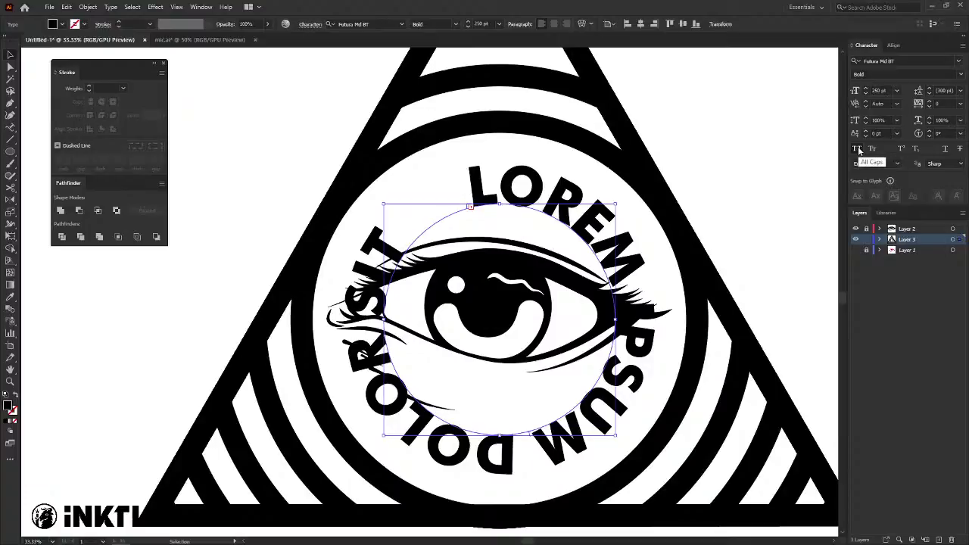
Replace the curved placeholder text with 'BILL'.
{"action": "double_click", "coordinate": [503, 187]}
{"action": "key", "text": "ctrl+a"}
{"action": "double_click", "coordinate": [504, 186]}
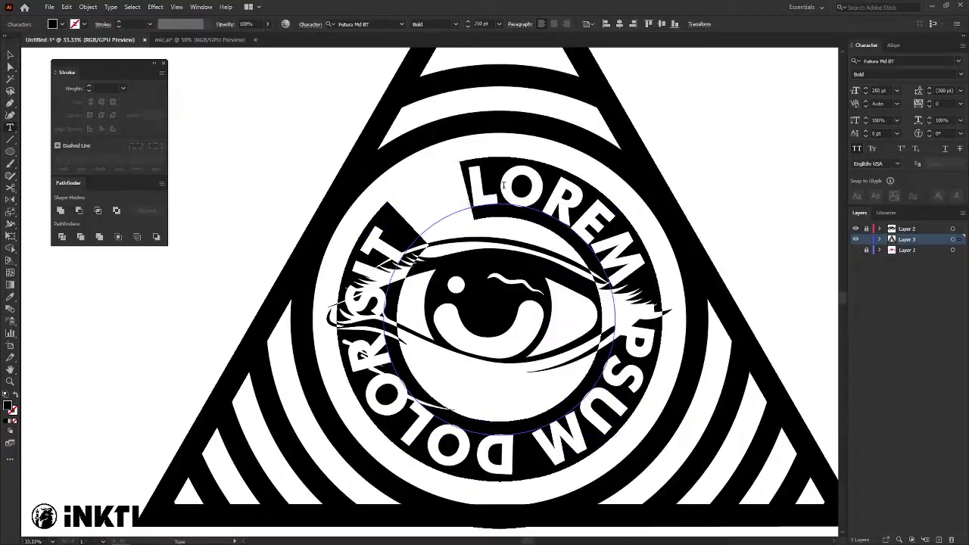
{"action": "type", "text": "X"}
{"action": "key", "text": "BackSpace"}
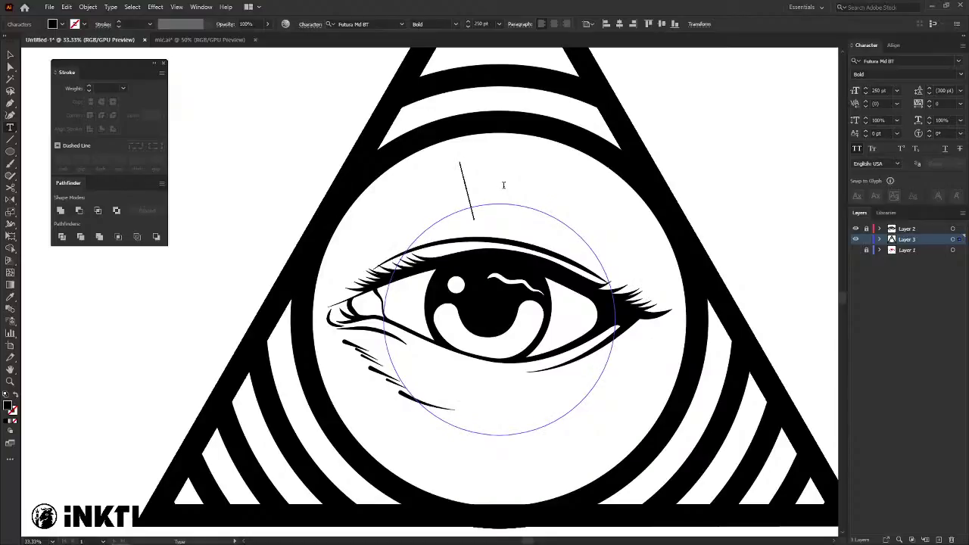
{"action": "type", "text": "V"}
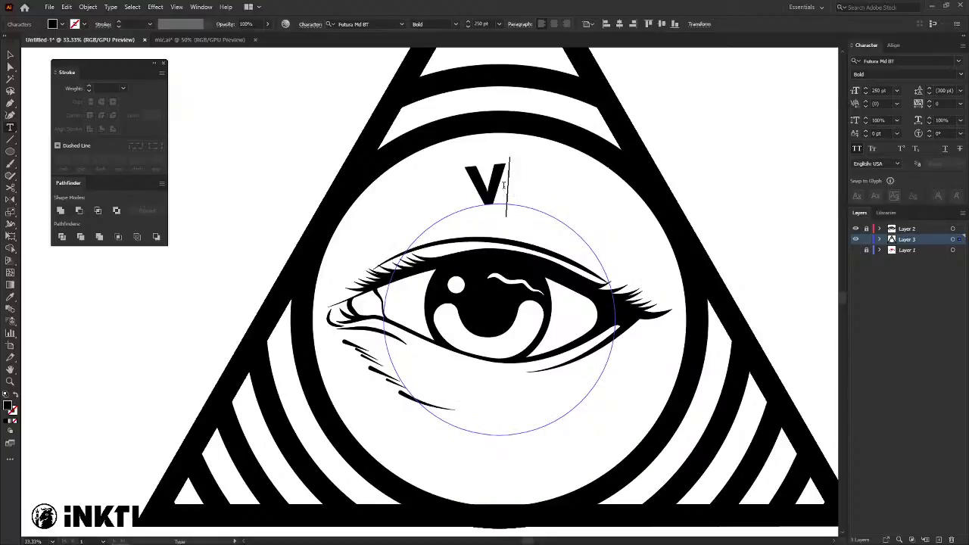
{"action": "key", "text": "BackSpace"}
{"action": "type", "text": "BILL"}
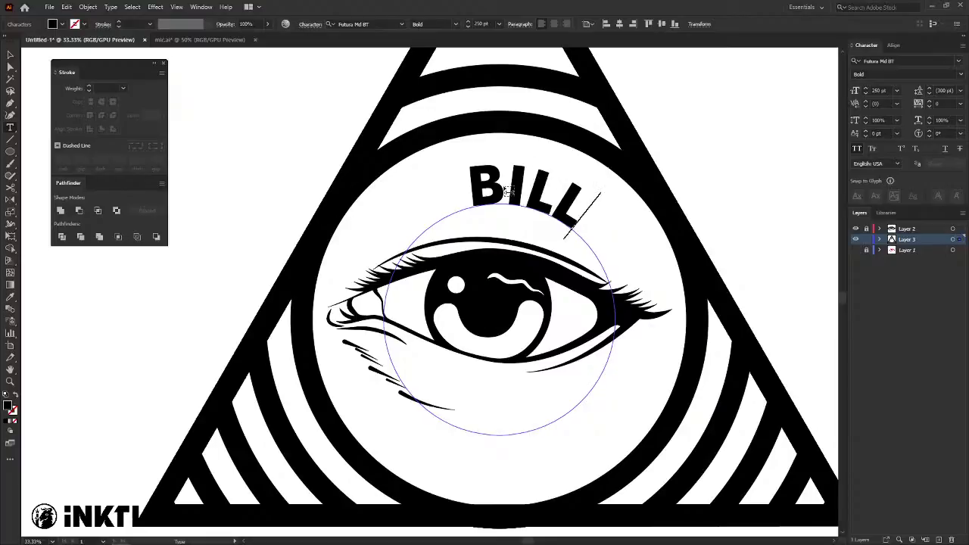
{"action": "key", "text": "Escape"}
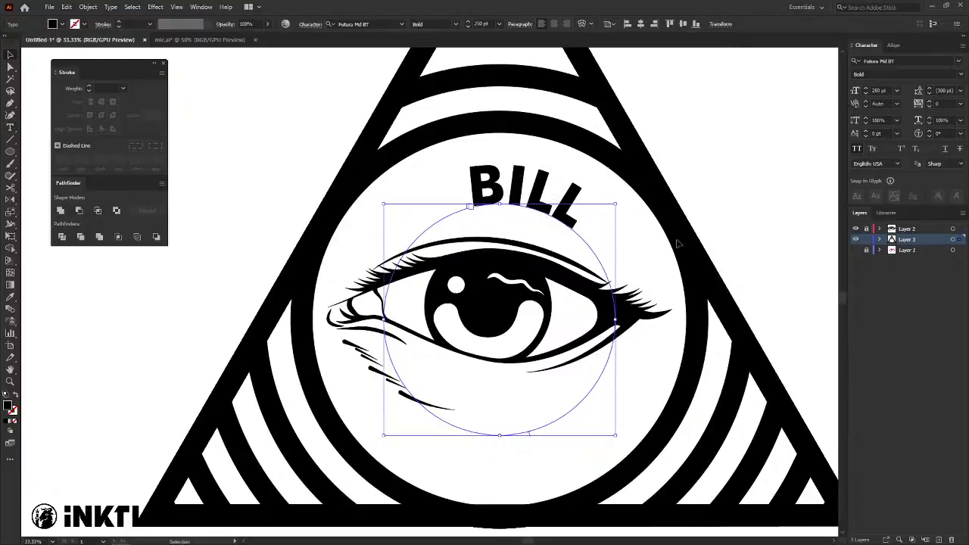
Show the Paragraph panel and center-align BILL on the circular path.
{"action": "left_click", "coordinate": [201, 7]}
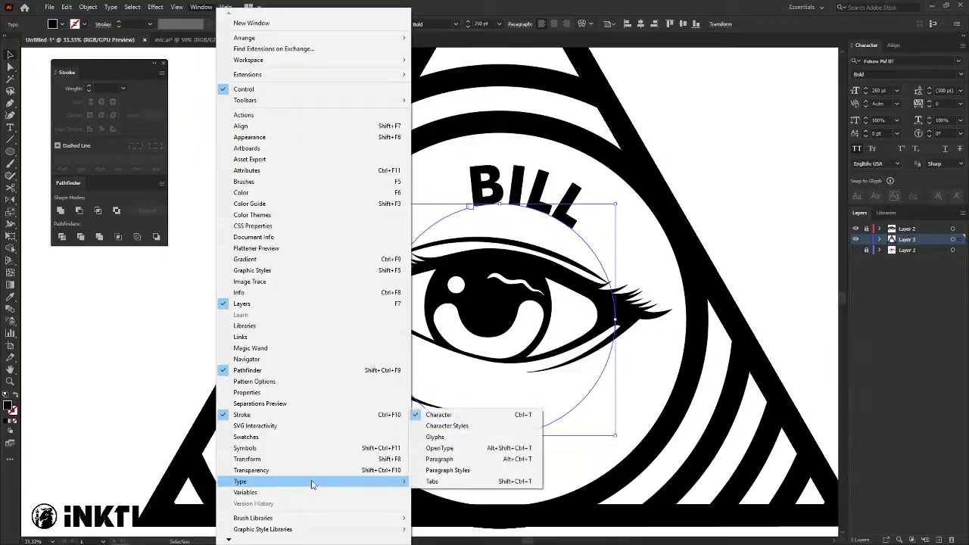
{"action": "mouse_move", "coordinate": [241, 481]}
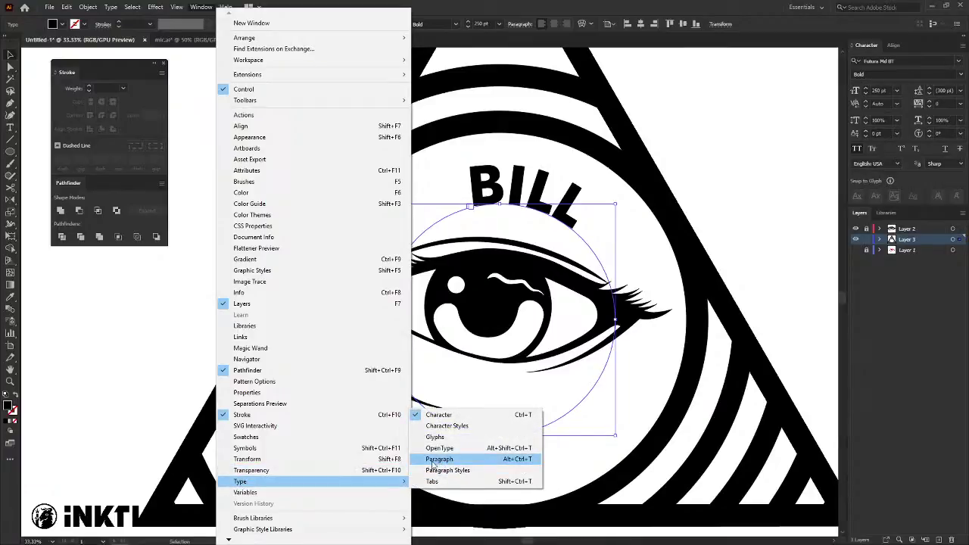
{"action": "left_click", "coordinate": [439, 459]}
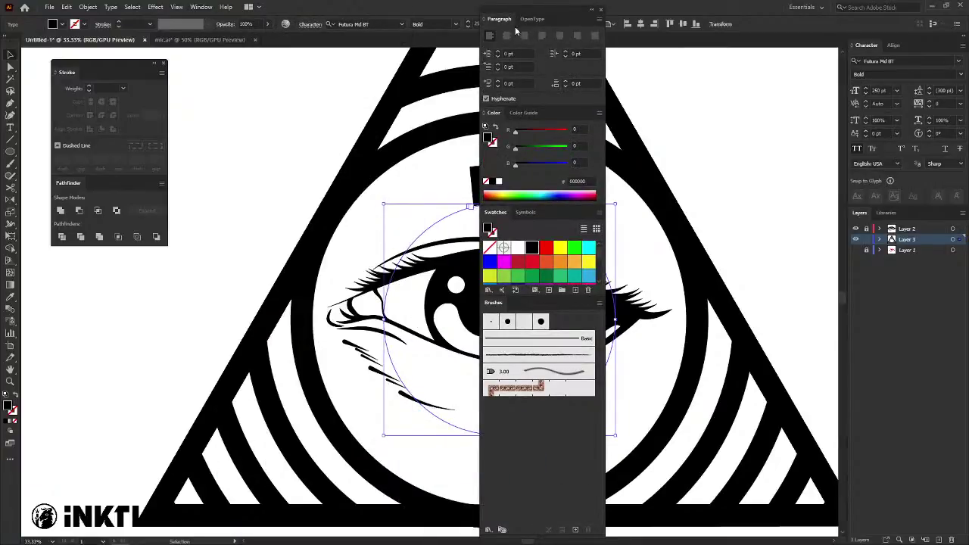
{"action": "mouse_move", "coordinate": [534, 13]}
{"action": "left_mouse_down"}
{"action": "mouse_move", "coordinate": [325, 65]}
{"action": "mouse_move", "coordinate": [224, 66]}
{"action": "left_mouse_up"}
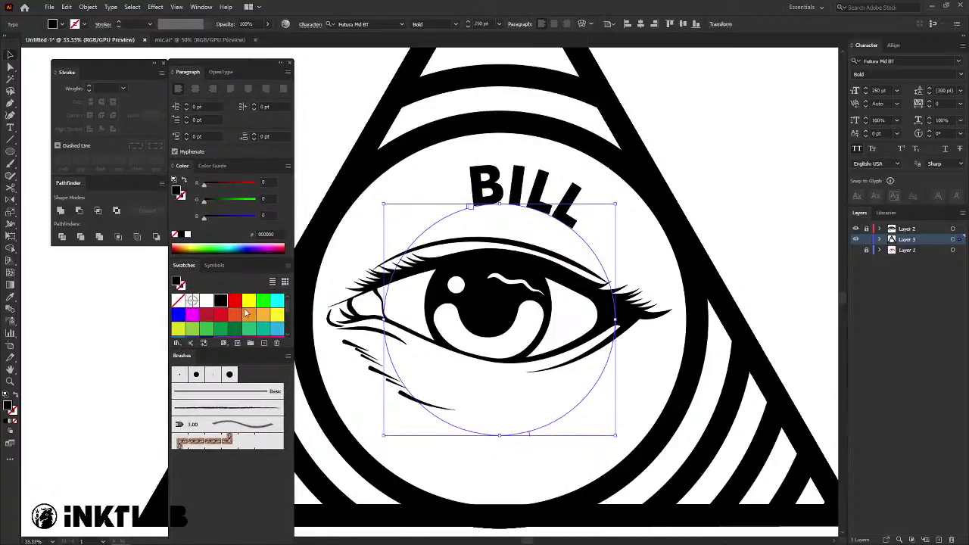
{"action": "left_click", "coordinate": [195, 90]}
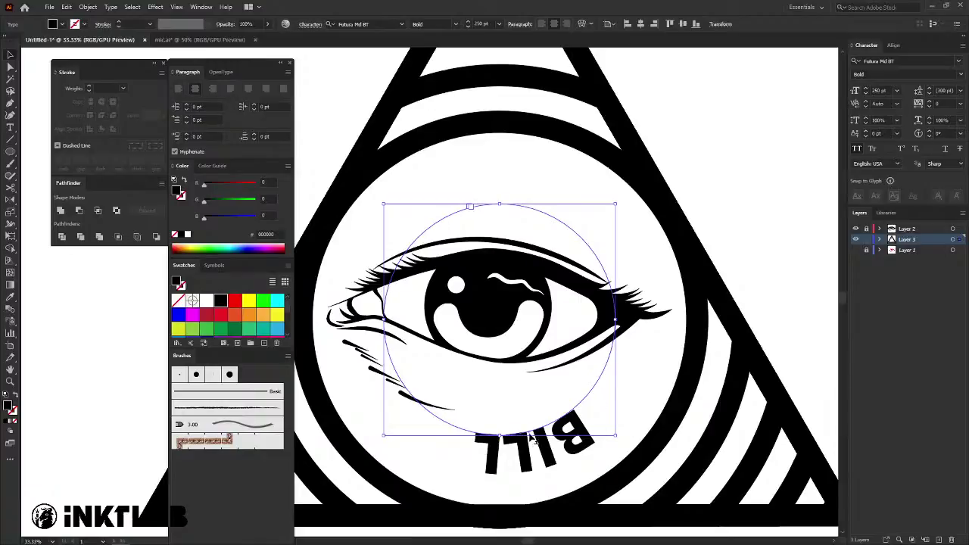
Reposition BILL over the top of the circle and flip a copy to the bottom.
{"action": "mouse_move", "coordinate": [532, 439]}
{"action": "left_mouse_down"}
{"action": "mouse_move", "coordinate": [502, 146]}
{"action": "mouse_move", "coordinate": [499, 201]}
{"action": "mouse_move", "coordinate": [502, 162]}
{"action": "left_mouse_up"}
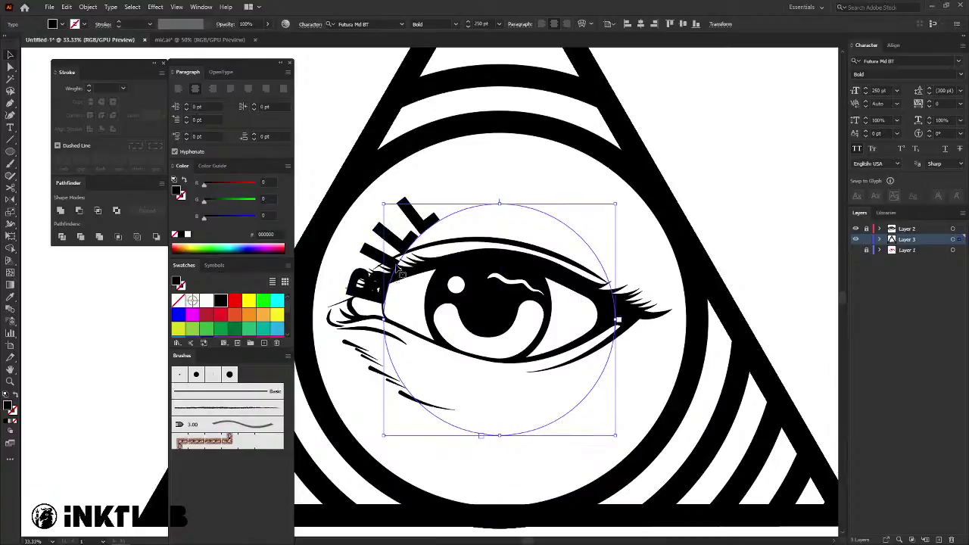
{"action": "mouse_move", "coordinate": [405, 263]}
{"action": "left_mouse_down"}
{"action": "mouse_move", "coordinate": [533, 446]}
{"action": "mouse_move", "coordinate": [507, 186]}
{"action": "left_mouse_up"}
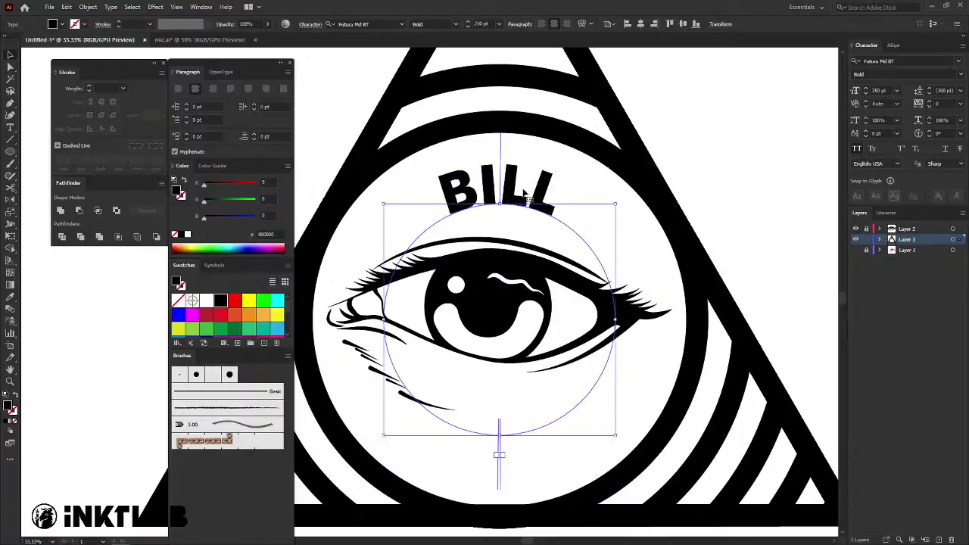
{"action": "left_click_drag", "start_coordinate": [503, 178], "coordinate": [501, 414]}
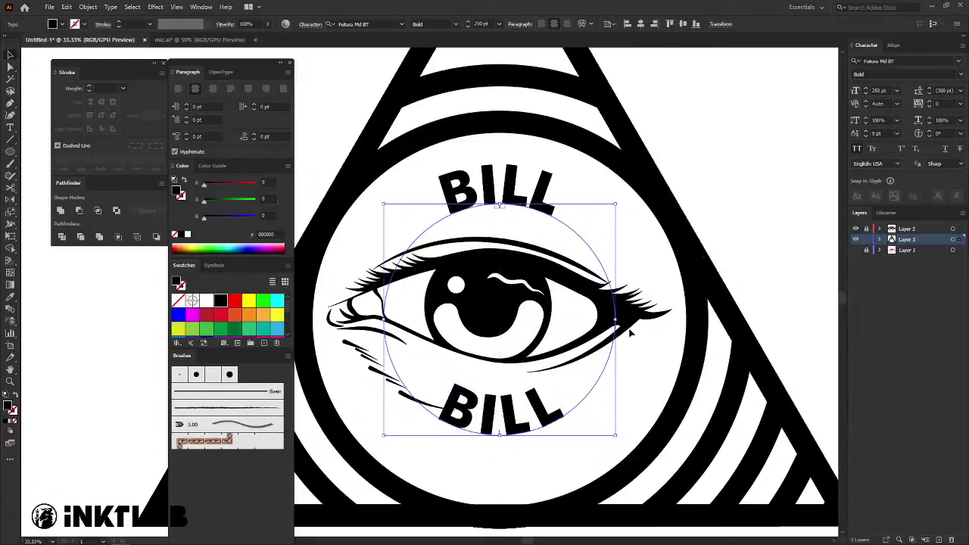
Give the bottom path text a -200 pt baseline shift.
{"action": "left_click", "coordinate": [866, 136]}
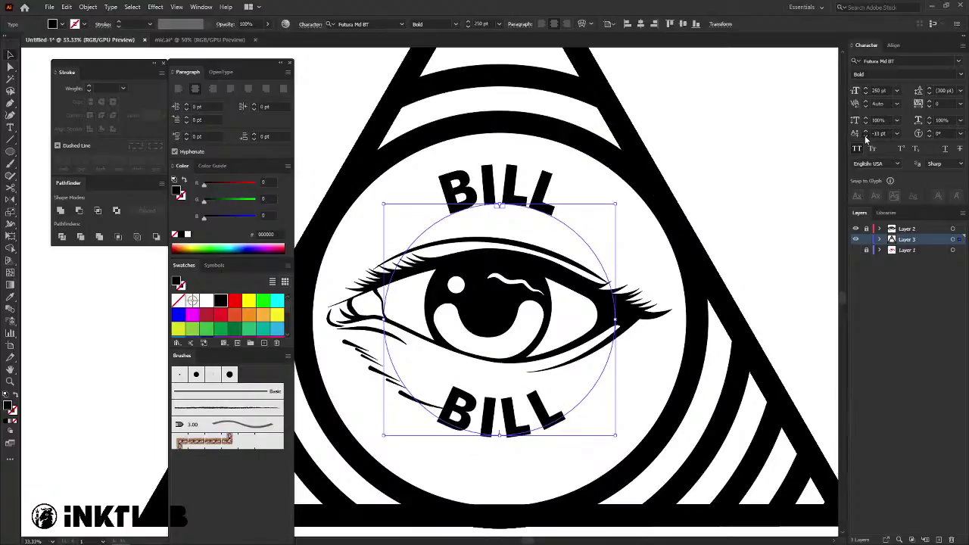
{"action": "left_click", "coordinate": [866, 136]}
{"action": "left_click", "coordinate": [898, 134]}
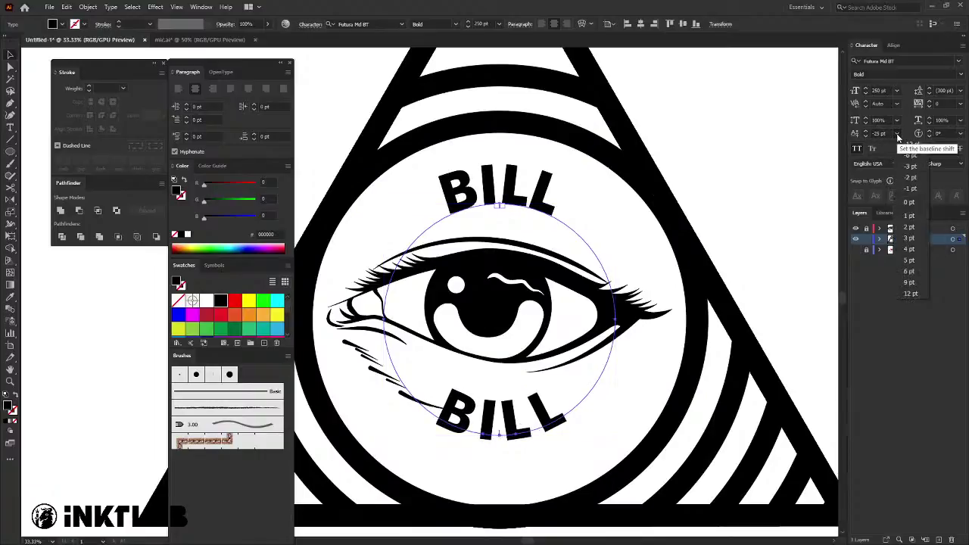
{"action": "left_click", "coordinate": [898, 136]}
{"action": "left_click", "coordinate": [879, 133]}
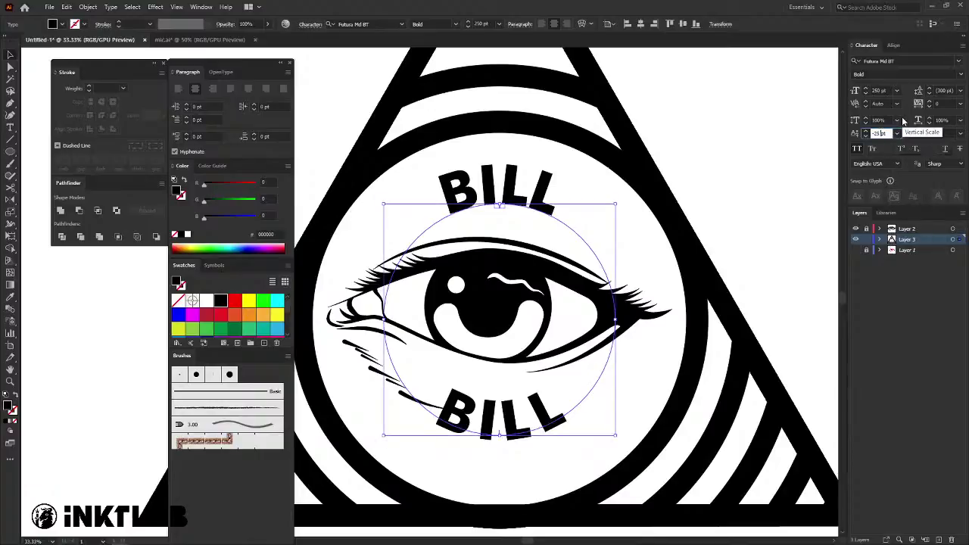
{"action": "type", "text": "-230"}
{"action": "type", "text": "-250"}
{"action": "key", "text": "Return"}
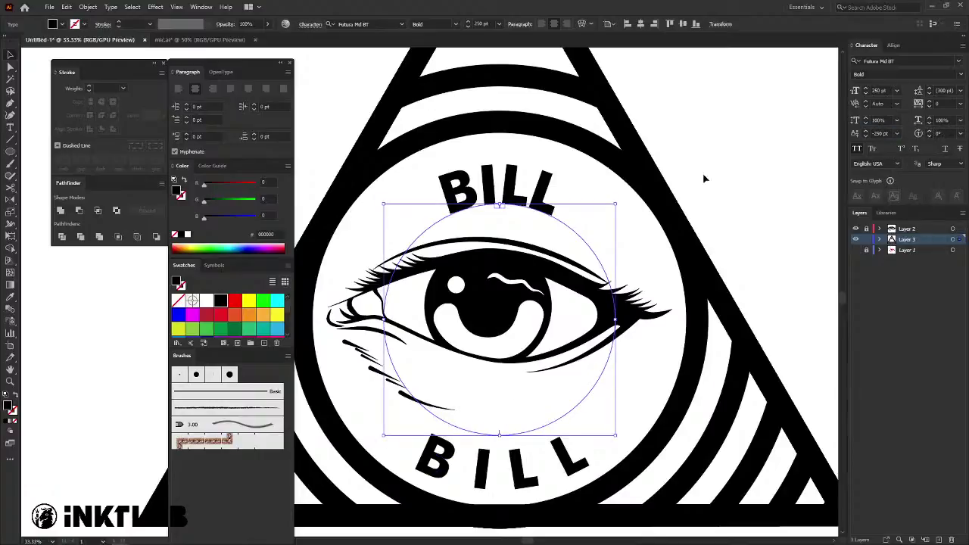
{"action": "left_click", "coordinate": [880, 134]}
{"action": "key", "text": "Return"}
{"action": "left_click", "coordinate": [880, 134]}
{"action": "type", "text": "00"}
{"action": "key", "text": "Return"}
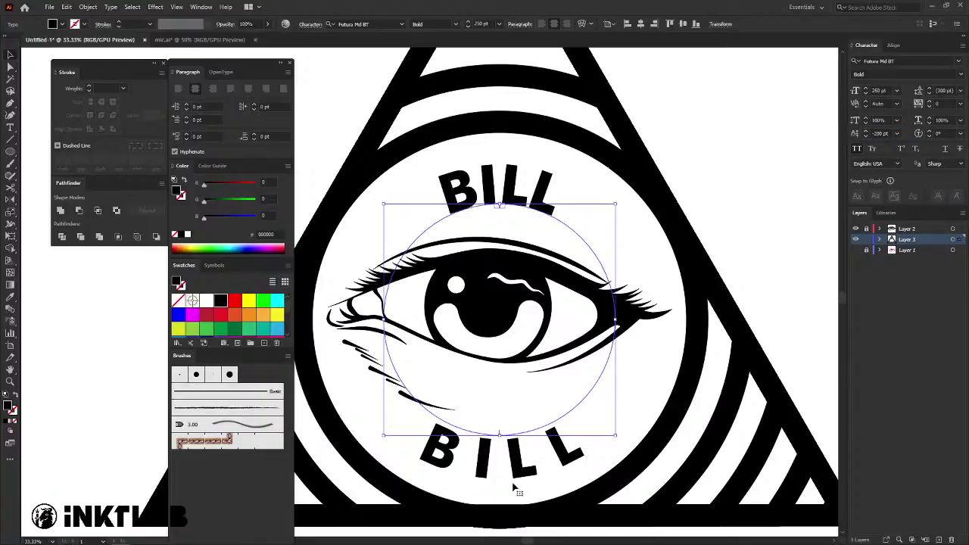
Change the bottom text to 'CYPHER' and tighten its letter tracking.
{"action": "left_click", "coordinate": [519, 489]}
{"action": "type", "text": "C"}
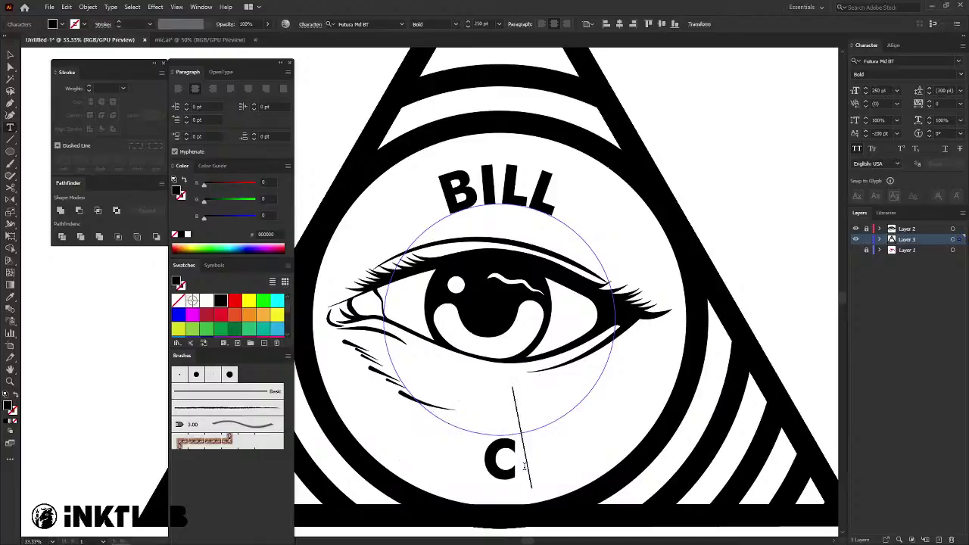
{"action": "type", "text": "YPHE"}
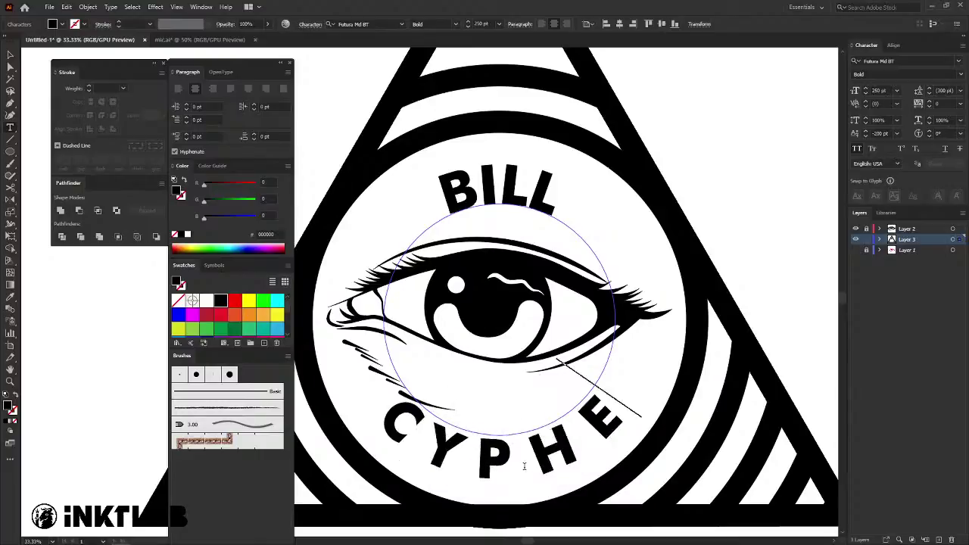
{"action": "type", "text": "R"}
{"action": "key", "text": "Escape"}
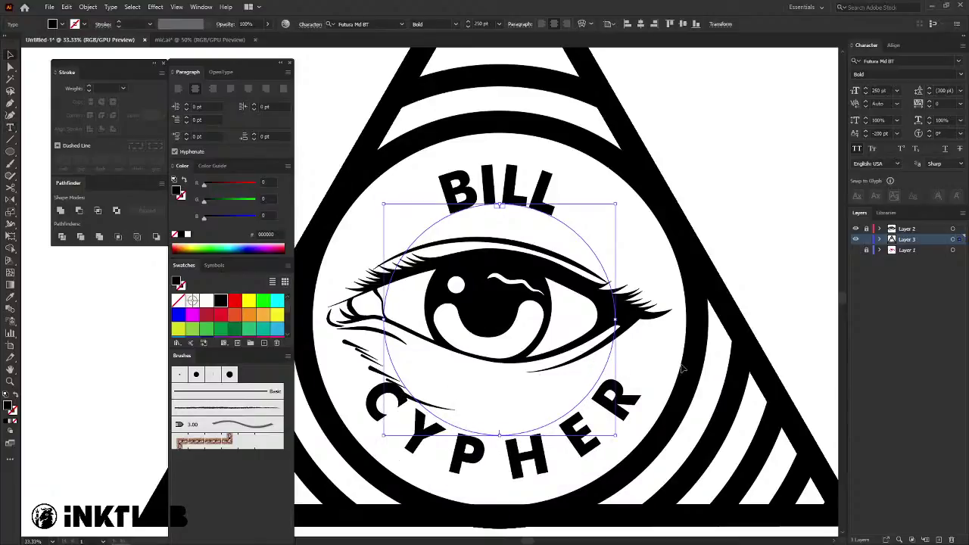
{"action": "left_click", "coordinate": [929, 101]}
{"action": "left_click", "coordinate": [930, 101]}
{"action": "left_click", "coordinate": [929, 101]}
{"action": "left_click", "coordinate": [930, 107]}
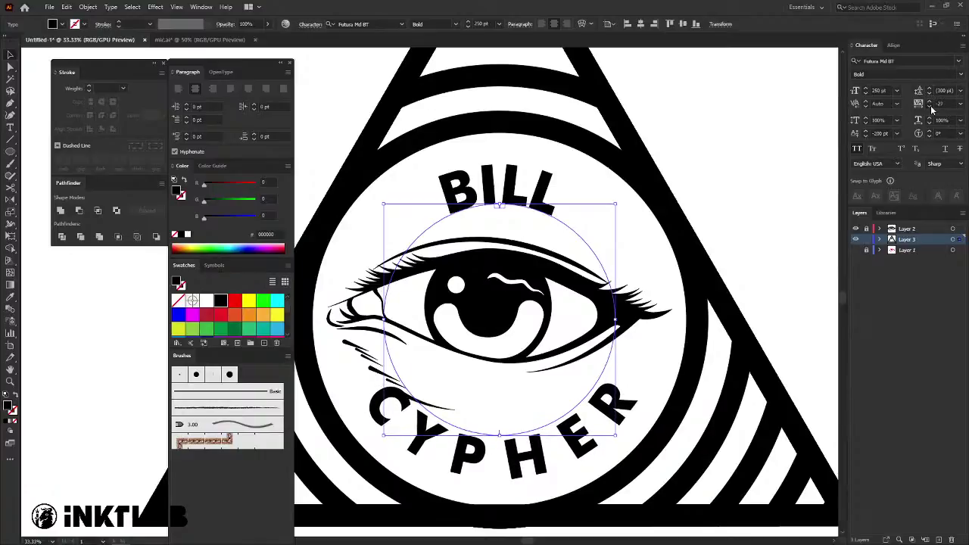
{"action": "left_click", "coordinate": [930, 107]}
{"action": "left_click", "coordinate": [931, 107]}
{"action": "left_click", "coordinate": [930, 107]}
{"action": "left_click", "coordinate": [930, 107]}
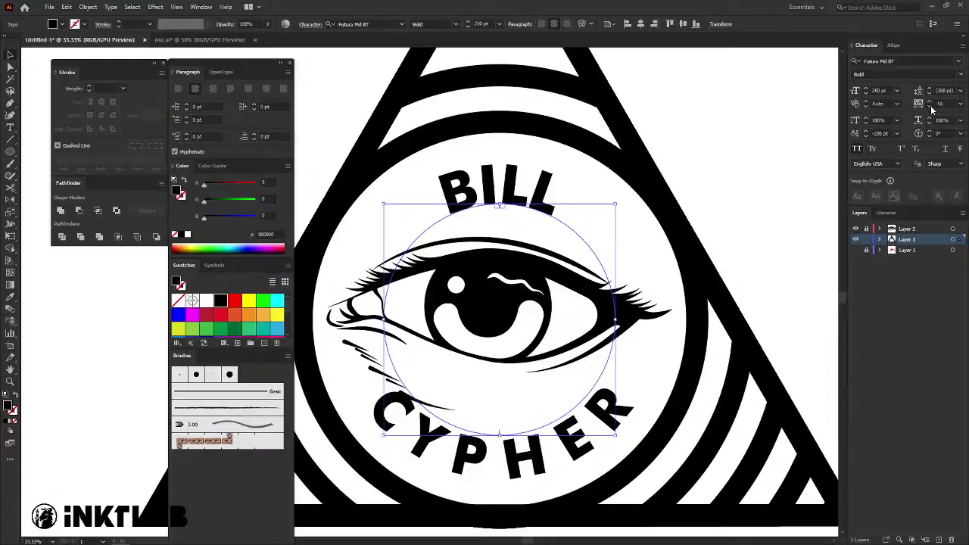
{"action": "left_click", "coordinate": [931, 107]}
{"action": "left_click", "coordinate": [930, 107]}
{"action": "left_click", "coordinate": [930, 107]}
{"action": "left_click", "coordinate": [931, 107]}
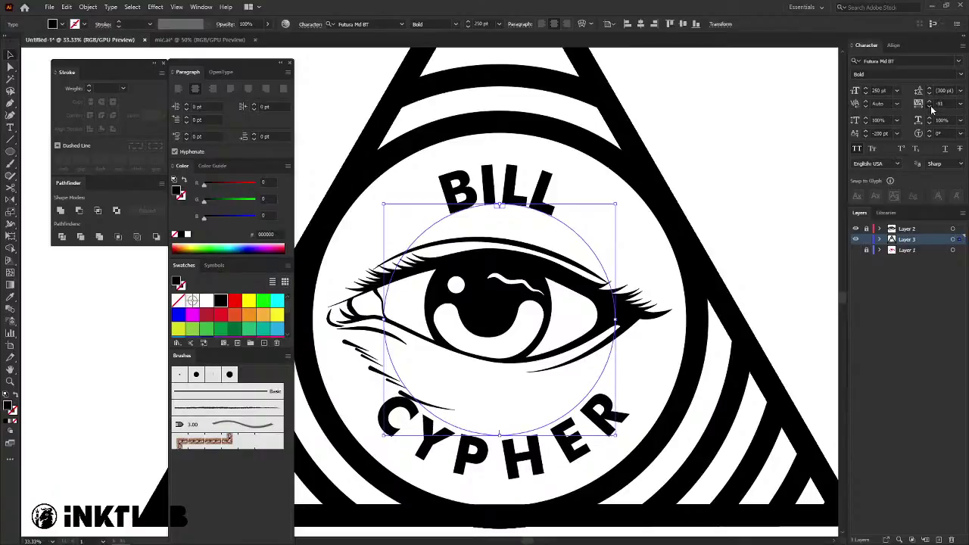
{"action": "left_click", "coordinate": [930, 107]}
{"action": "left_click", "coordinate": [931, 106]}
{"action": "left_click", "coordinate": [930, 107]}
{"action": "left_click", "coordinate": [931, 107]}
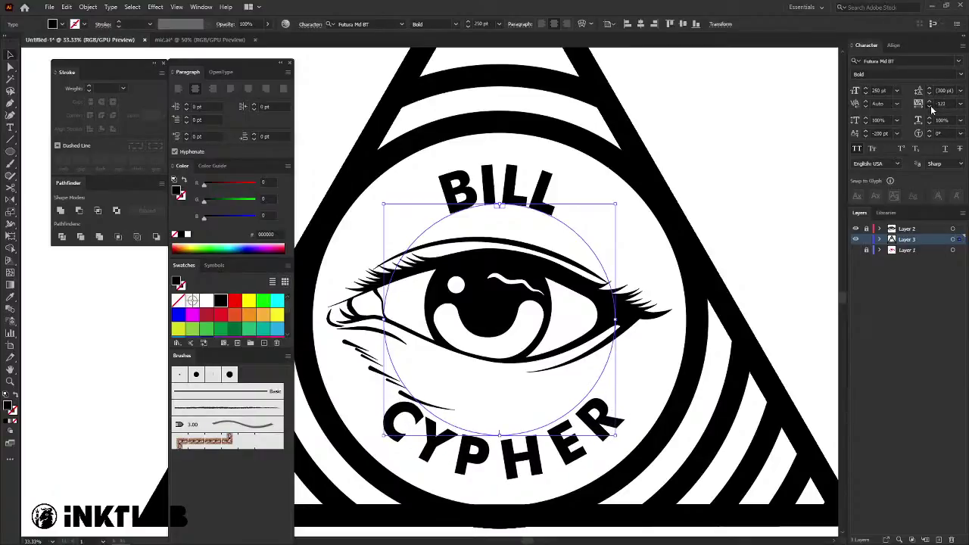
{"action": "left_click", "coordinate": [931, 106]}
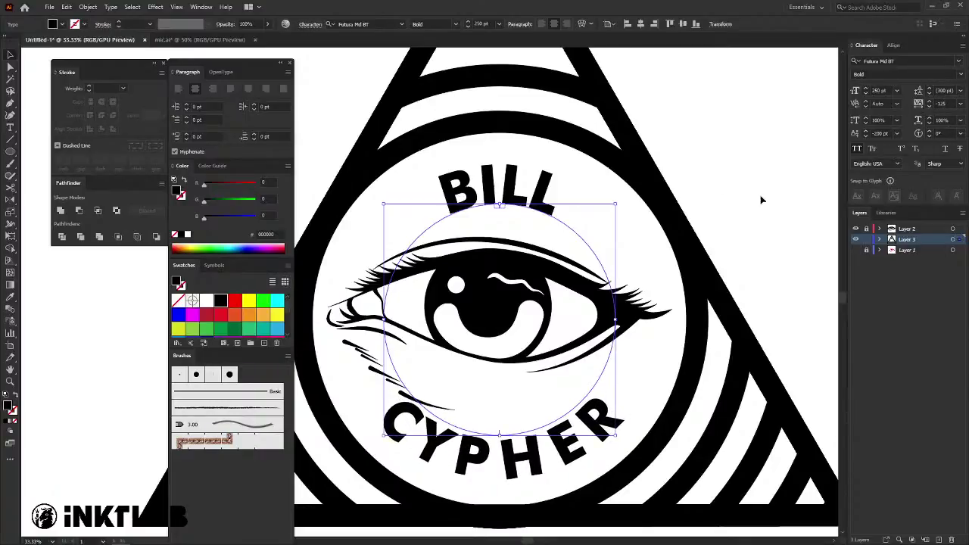
Increase the tracking of BILL to spread its letters wider around the top.
{"action": "double_click", "coordinate": [557, 183]}
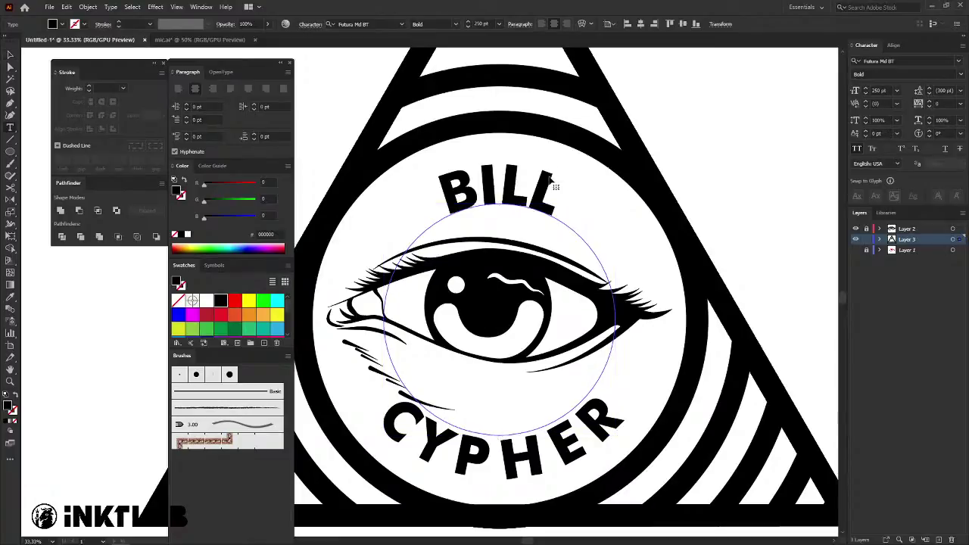
{"action": "left_click", "coordinate": [931, 107]}
{"action": "left_click", "coordinate": [931, 107]}
{"action": "left_click", "coordinate": [932, 106]}
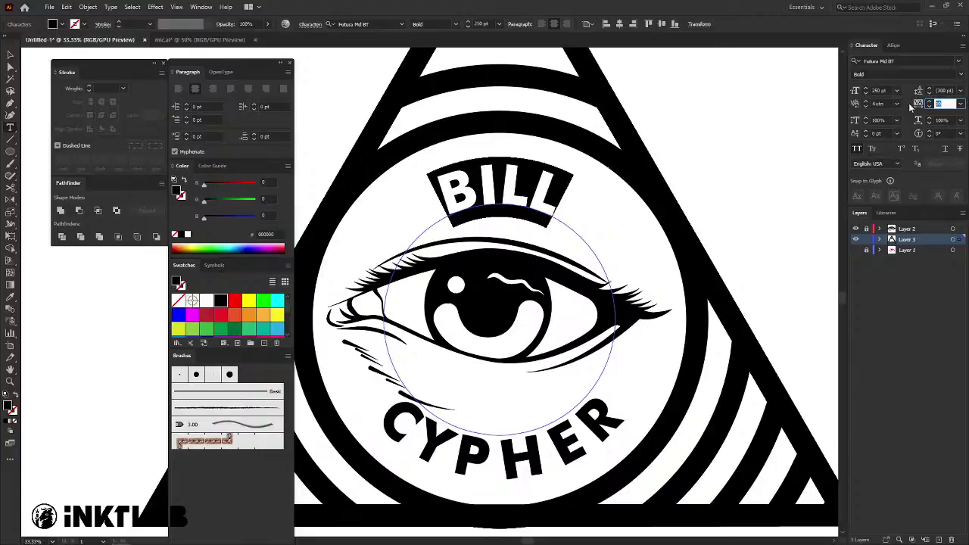
{"action": "type", "text": "150"}
{"action": "key", "text": "Return"}
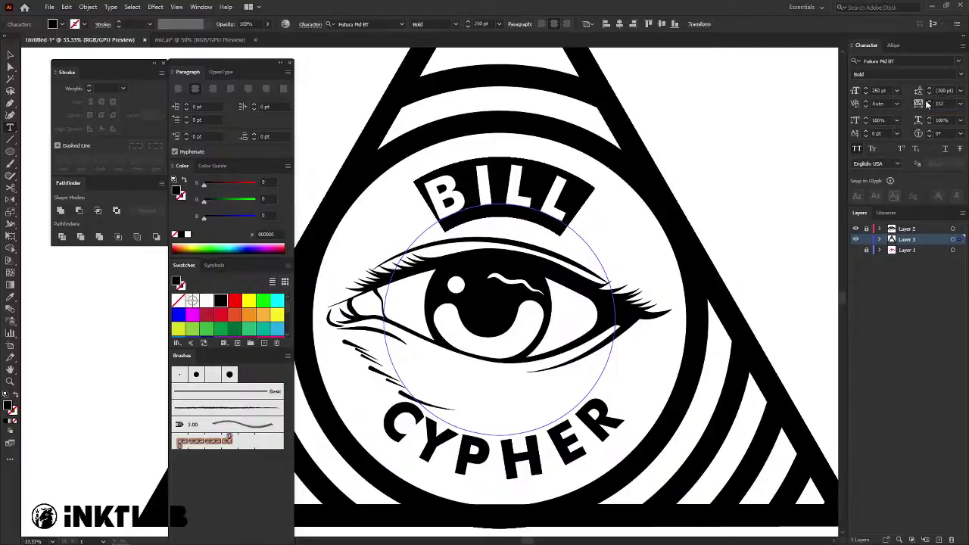
{"action": "left_click", "coordinate": [916, 105]}
{"action": "type", "text": "1"}
{"action": "key", "text": "Return"}
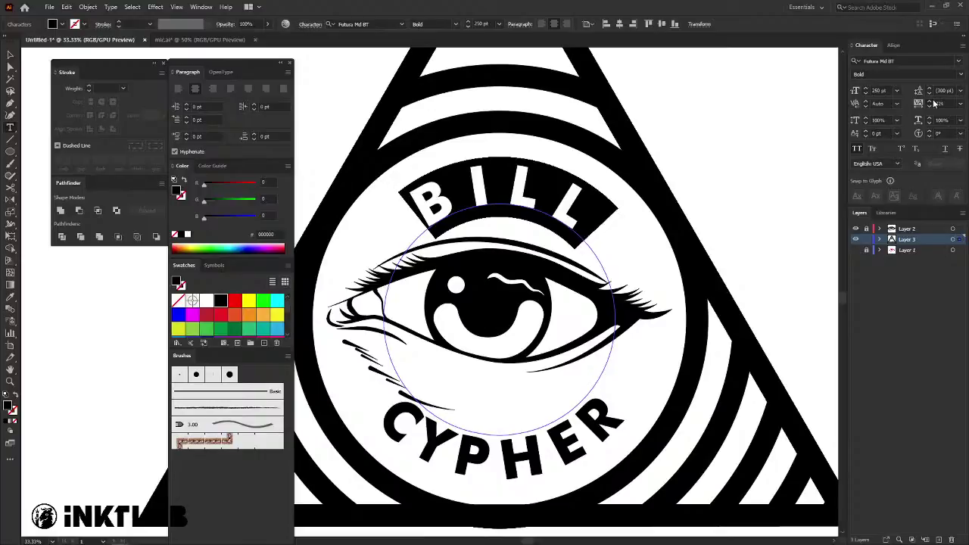
{"action": "key", "text": "Escape"}
Adjust the anchor points in the isolated triangle group to remove the bump at the base.
{"action": "left_click", "coordinate": [742, 171]}
{"action": "scroll", "coordinate": [734, 174], "scroll_direction": "down", "scroll_amount": 3}
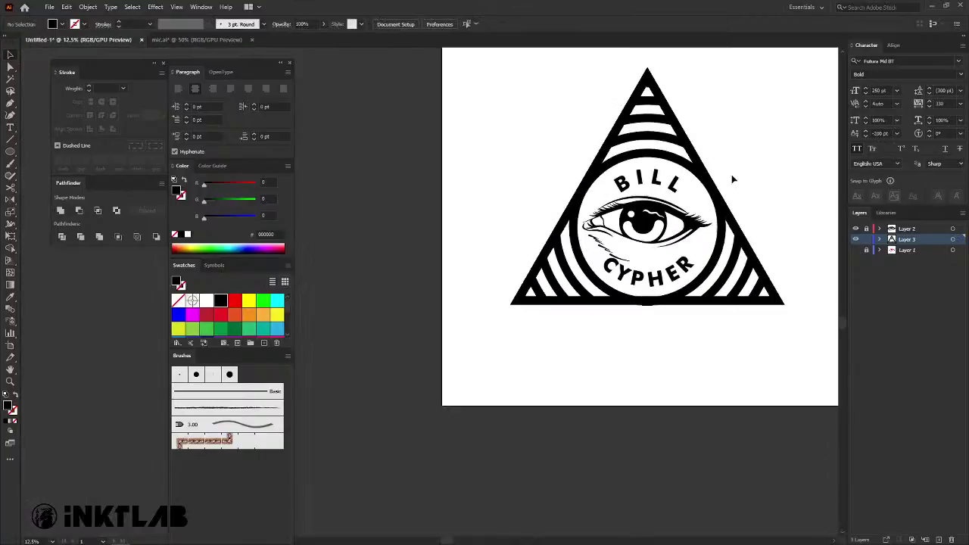
{"action": "scroll", "coordinate": [603, 343], "scroll_direction": "up", "scroll_amount": 1}
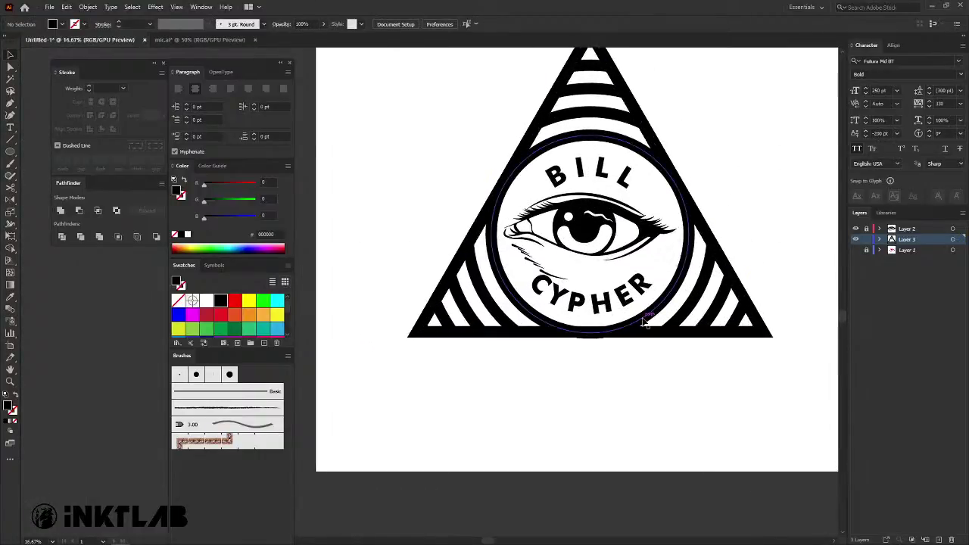
{"action": "left_click", "coordinate": [589, 338]}
{"action": "scroll", "coordinate": [589, 338], "scroll_direction": "up", "scroll_amount": 5}
{"action": "scroll", "coordinate": [596, 355], "scroll_direction": "up", "scroll_amount": 2}
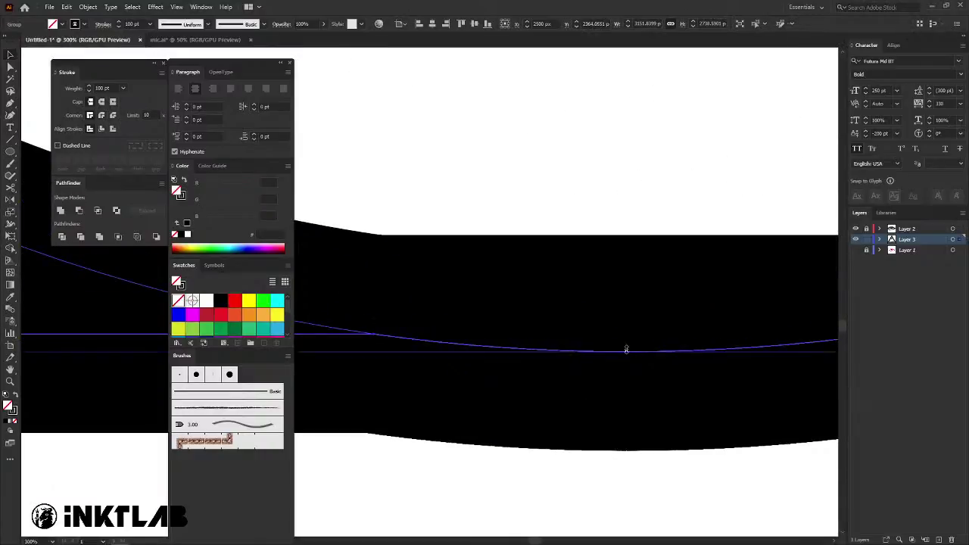
{"action": "key", "text": "a"}
{"action": "left_click", "coordinate": [625, 352]}
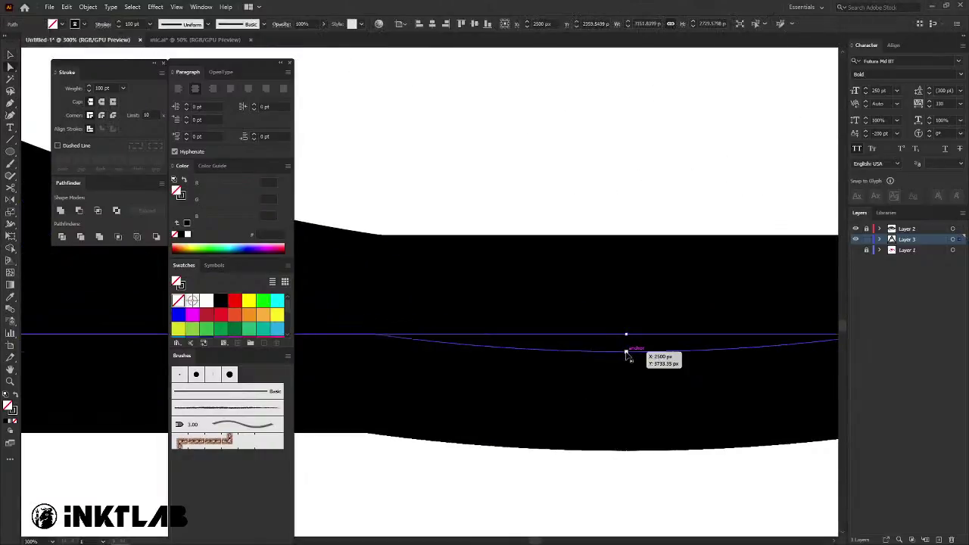
{"action": "scroll", "coordinate": [626, 348], "scroll_direction": "down", "scroll_amount": 5}
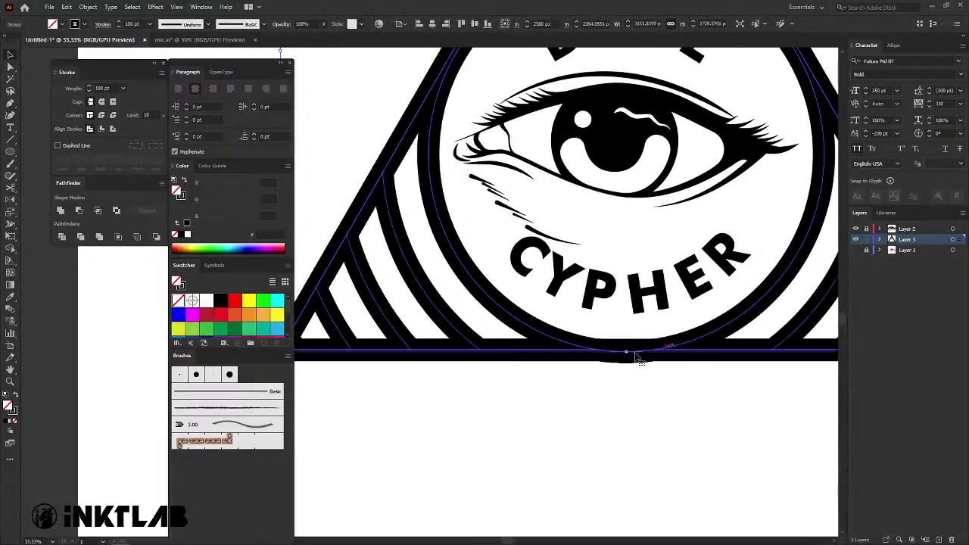
{"action": "left_click", "coordinate": [627, 356]}
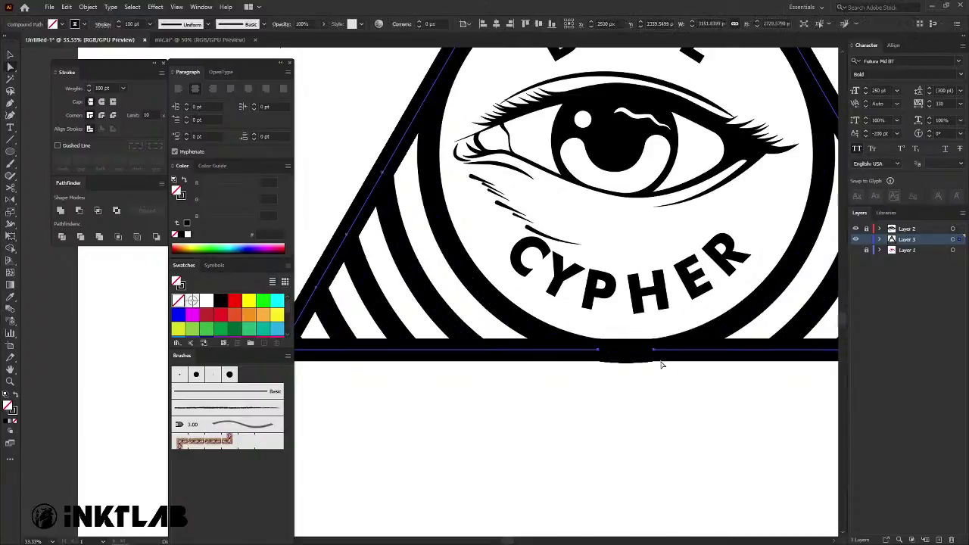
{"action": "left_click", "coordinate": [708, 341]}
{"action": "double_click", "coordinate": [709, 341]}
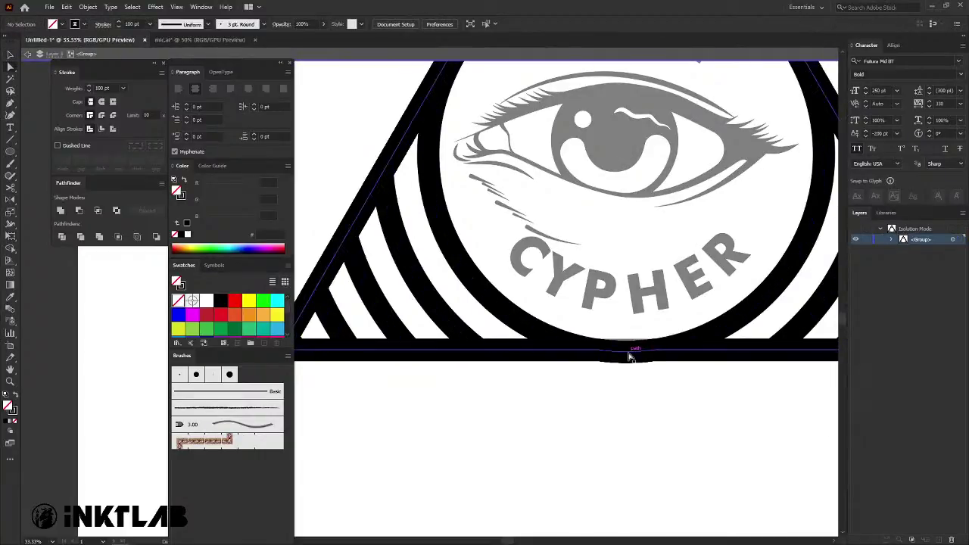
{"action": "left_click", "coordinate": [628, 352]}
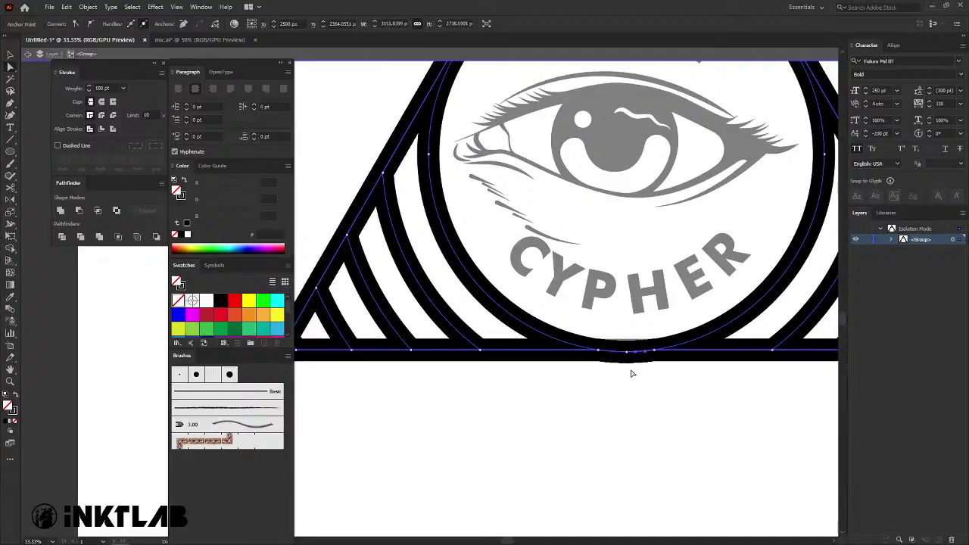
{"action": "key", "text": "Escape"}
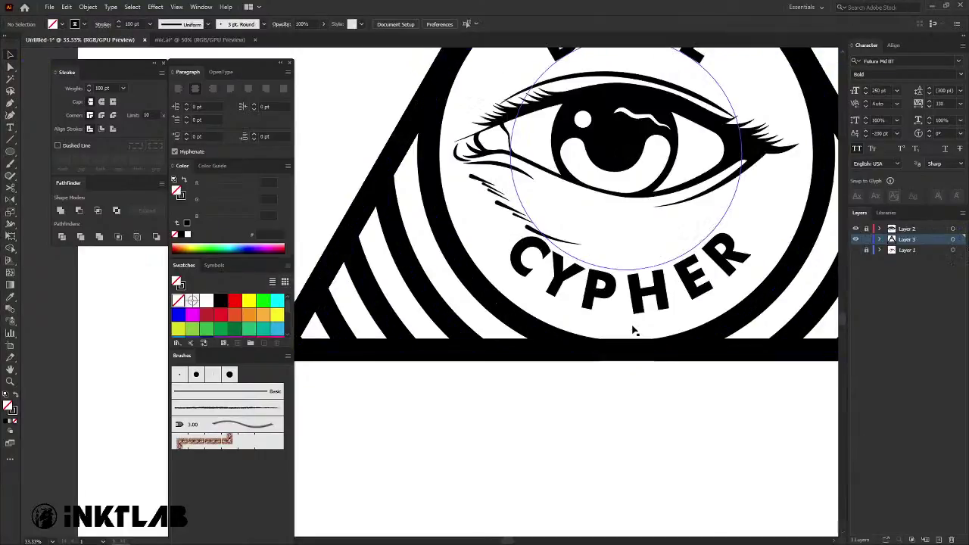
Fit the artboard in view and marquee-select the whole triangle emblem.
{"action": "scroll", "coordinate": [631, 329], "scroll_direction": "up", "scroll_amount": 5}
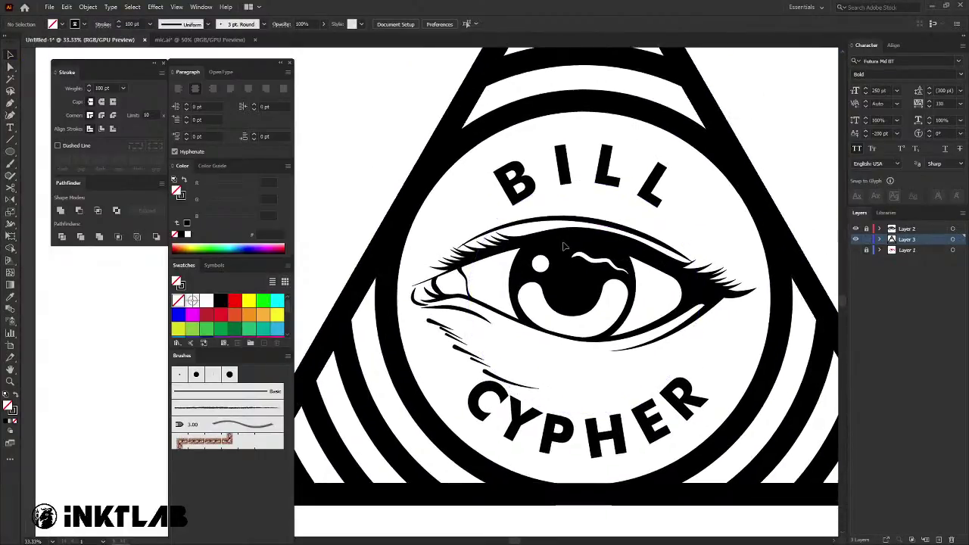
{"action": "key", "text": "ctrl+0"}
{"action": "left_click_drag", "start_coordinate": [404, 125], "coordinate": [752, 426]}
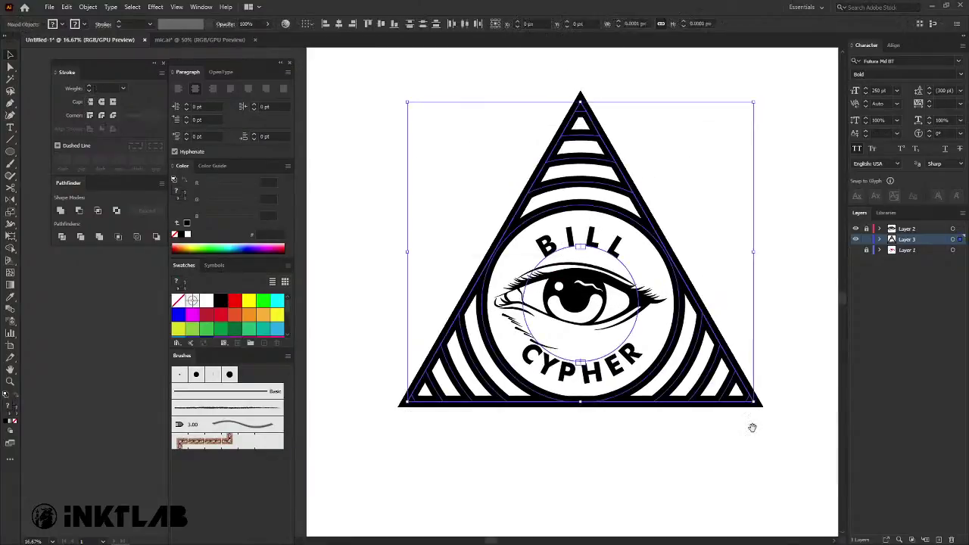
Marquee-select the triangle, stripes, eye, BILL and CYPHER and group them with Ctrl+G.
{"action": "key", "text": "ctrl+minus"}
{"action": "key", "text": "ctrl+minus"}
{"action": "key", "text": "ctrl+plus"}
{"action": "key", "text": "ctrl+plus"}
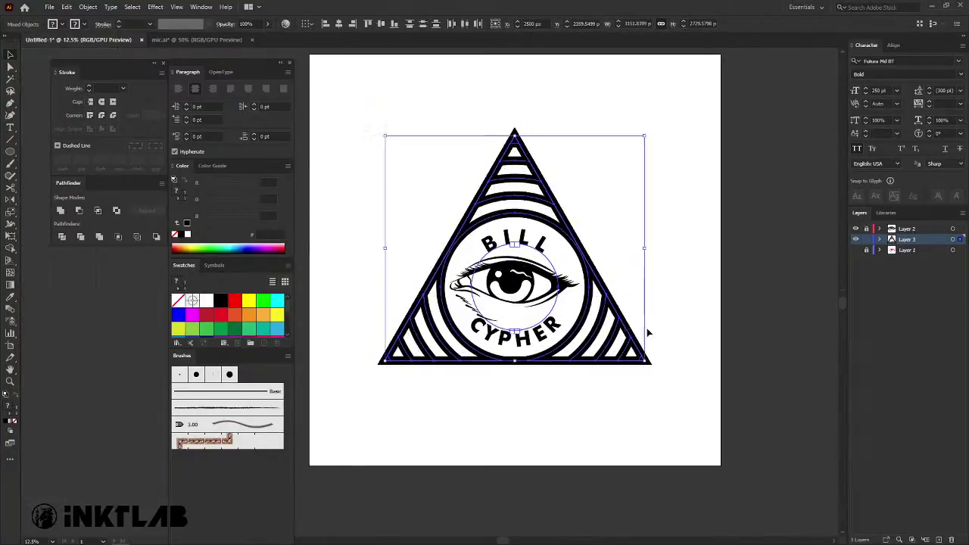
{"action": "key", "text": "ctrl+minus"}
{"action": "left_click", "coordinate": [697, 297]}
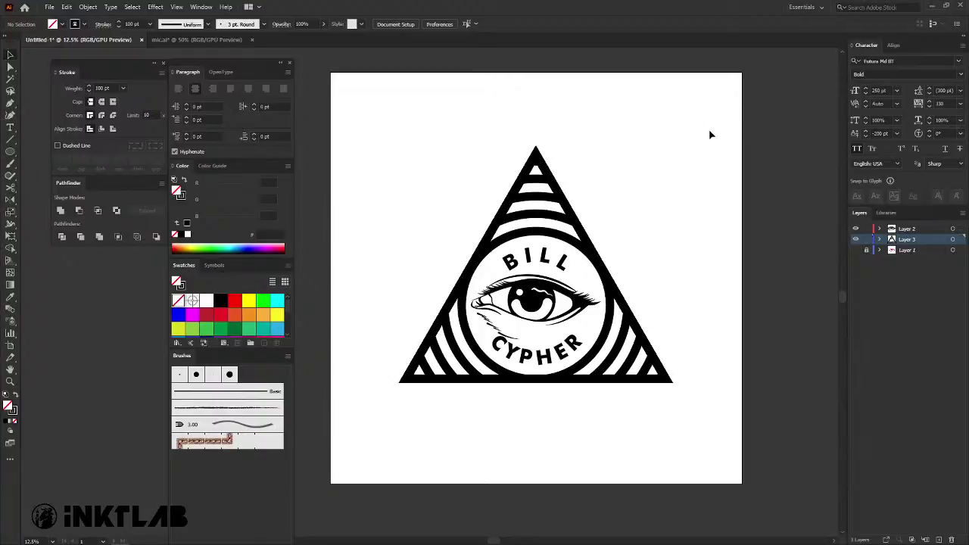
{"action": "left_click_drag", "start_coordinate": [710, 133], "coordinate": [411, 445]}
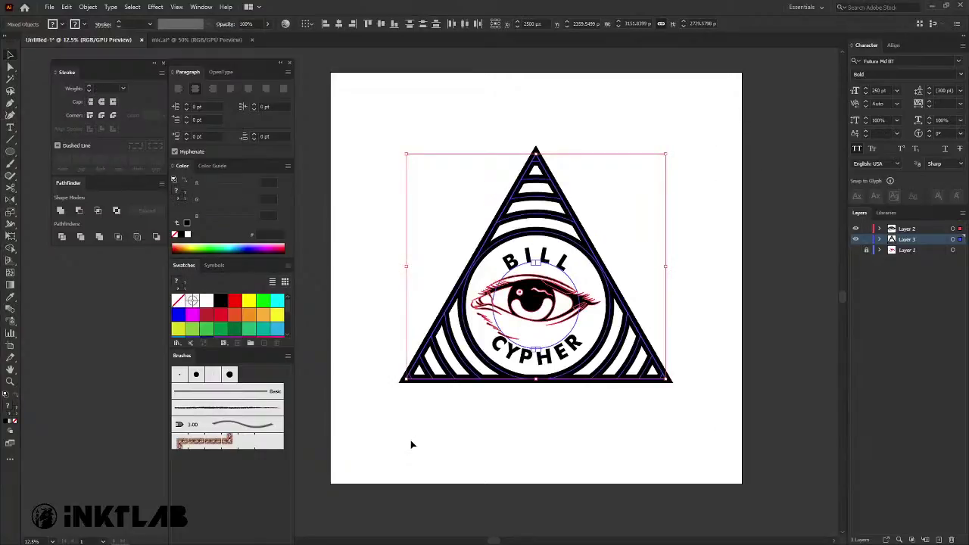
{"action": "key", "text": "ctrl+g"}
{"action": "left_click", "coordinate": [364, 290]}
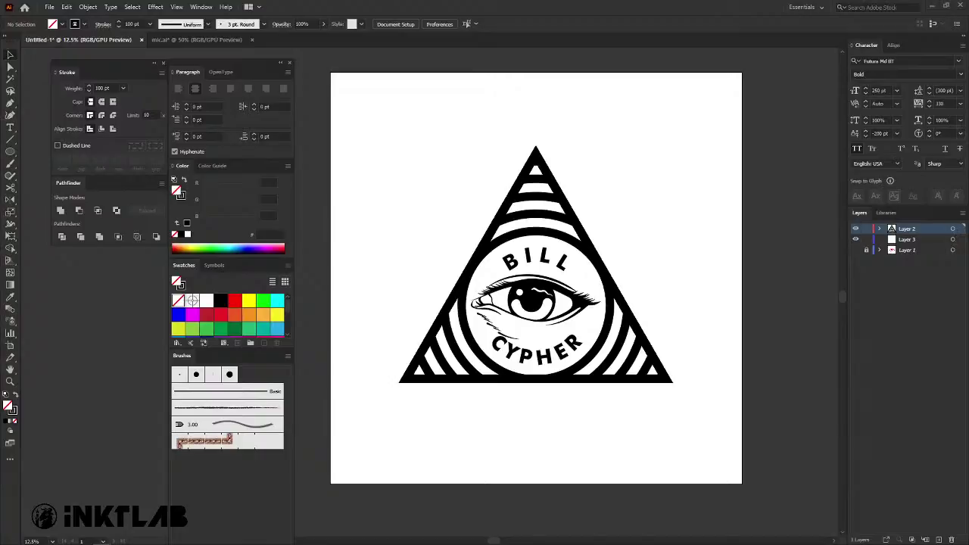
Place the black speckled grunge texture image and drag it out to a large size.
{"action": "left_click", "coordinate": [377, 258]}
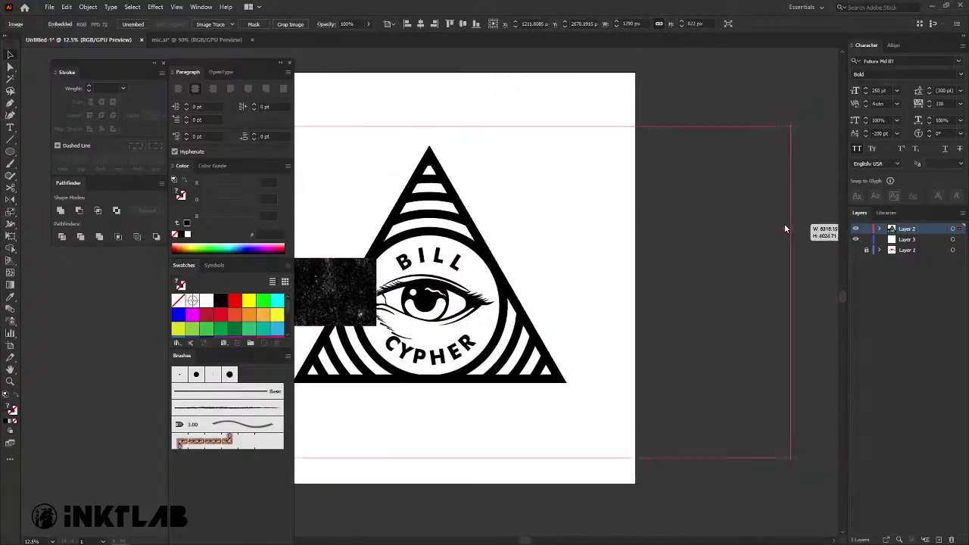
{"action": "left_click_drag", "start_coordinate": [500, 271], "coordinate": [784, 223]}
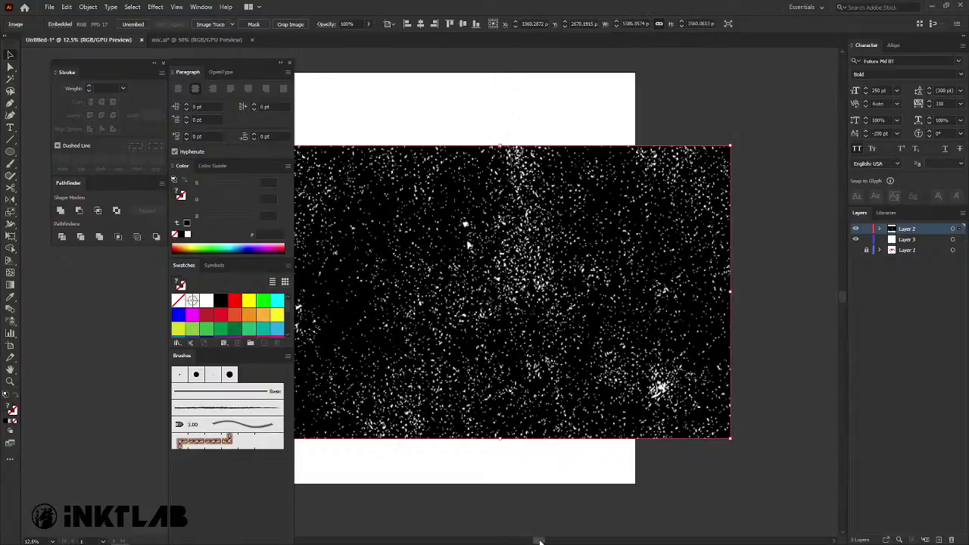
{"action": "left_click_drag", "start_coordinate": [539, 542], "coordinate": [486, 542]}
{"action": "left_click_drag", "start_coordinate": [753, 344], "coordinate": [371, 340]}
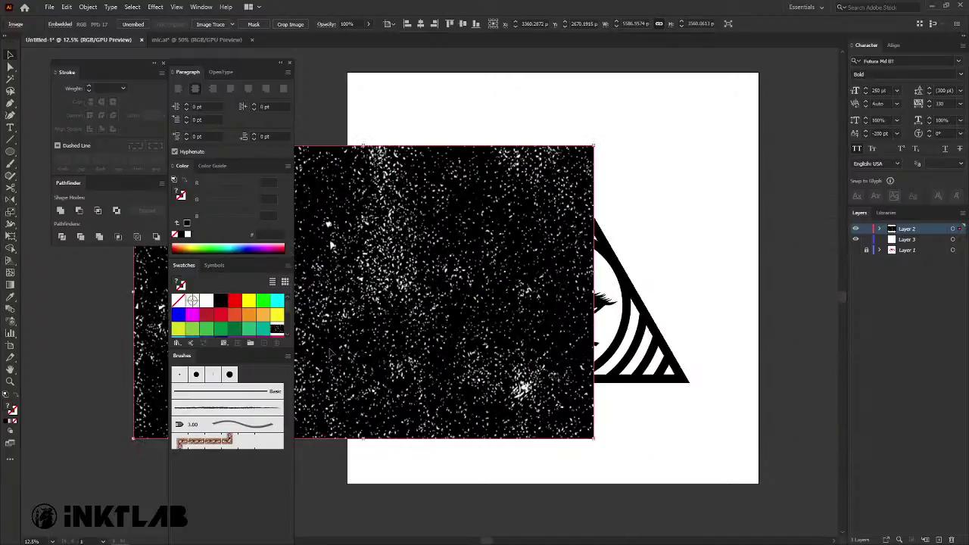
Move the texture left of the artboard and select the triangle emblem group.
{"action": "left_click_drag", "start_coordinate": [540, 377], "coordinate": [329, 383]}
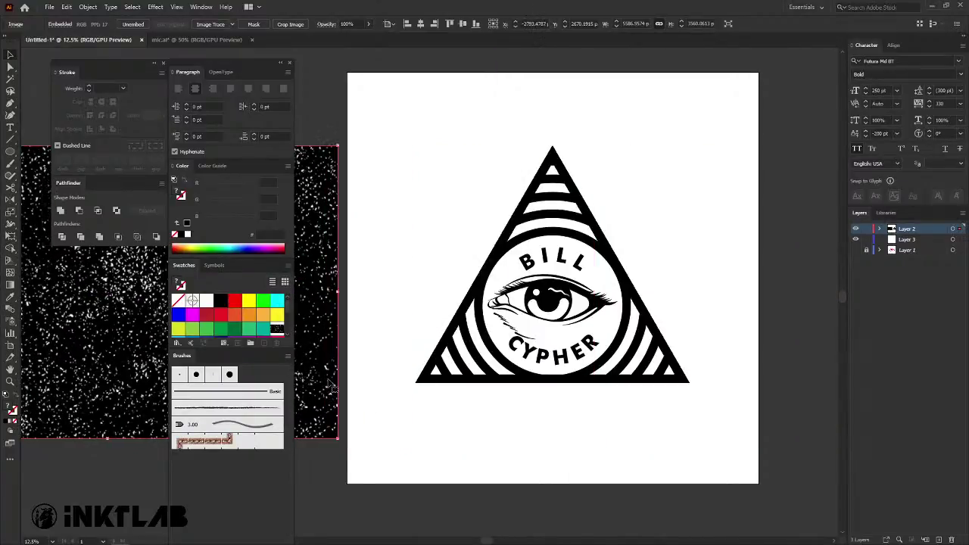
{"action": "left_click", "coordinate": [374, 326]}
{"action": "left_click_drag", "start_coordinate": [502, 187], "coordinate": [772, 469]}
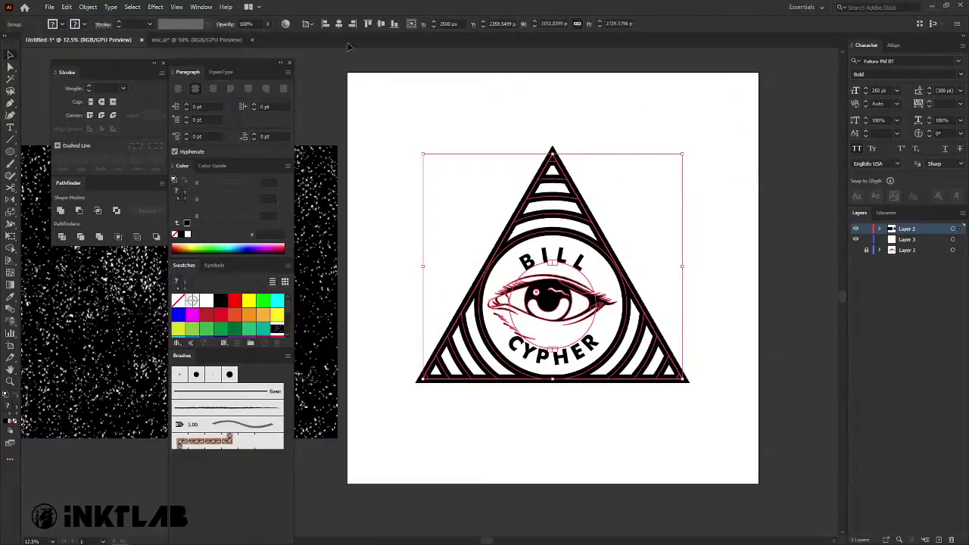
Create an inverted opacity mask on the emblem using the pasted grunge texture.
{"action": "left_click", "coordinate": [201, 7]}
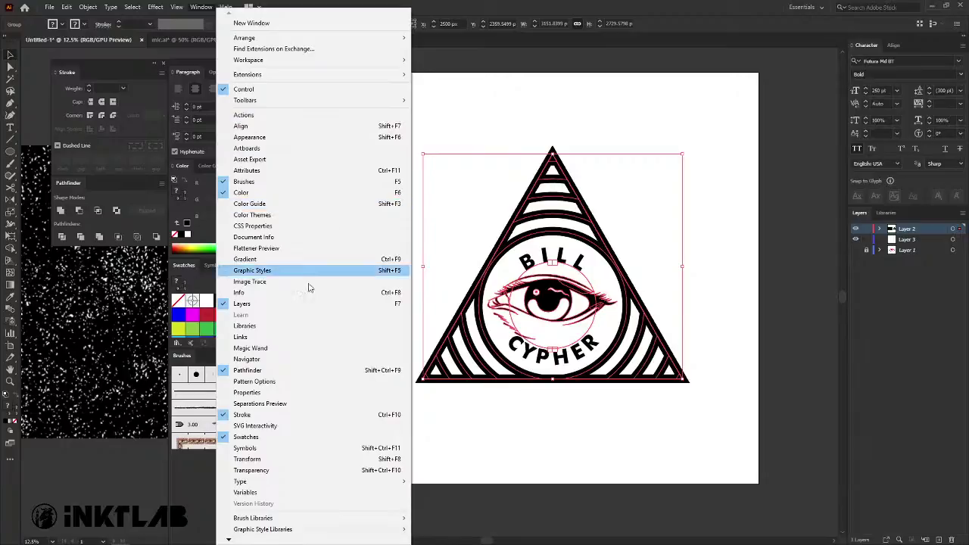
{"action": "left_click", "coordinate": [281, 470]}
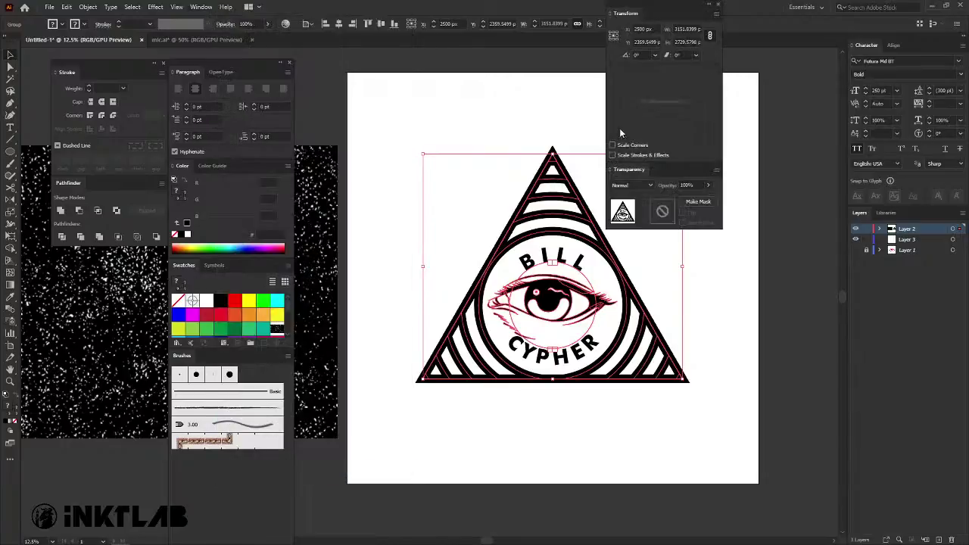
{"action": "left_click", "coordinate": [698, 201]}
{"action": "left_click", "coordinate": [663, 212]}
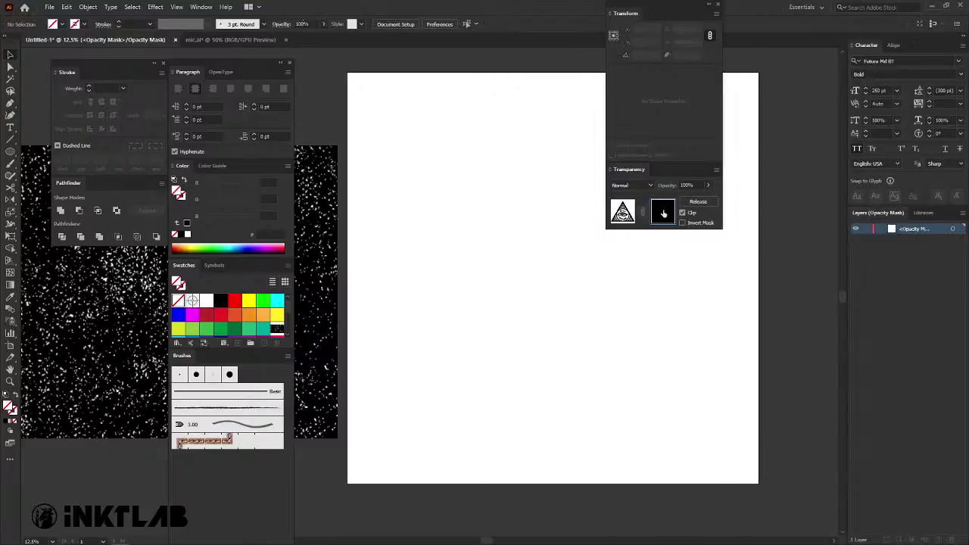
{"action": "key", "text": "ctrl+v"}
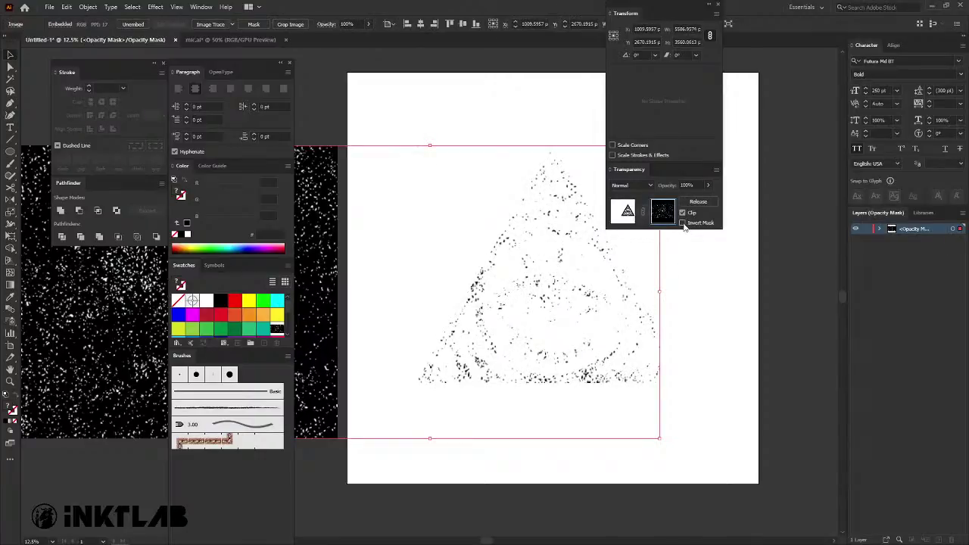
{"action": "left_click", "coordinate": [683, 222]}
Uncheck Clip and shift the noise texture right over the triangle.
{"action": "left_click", "coordinate": [682, 213]}
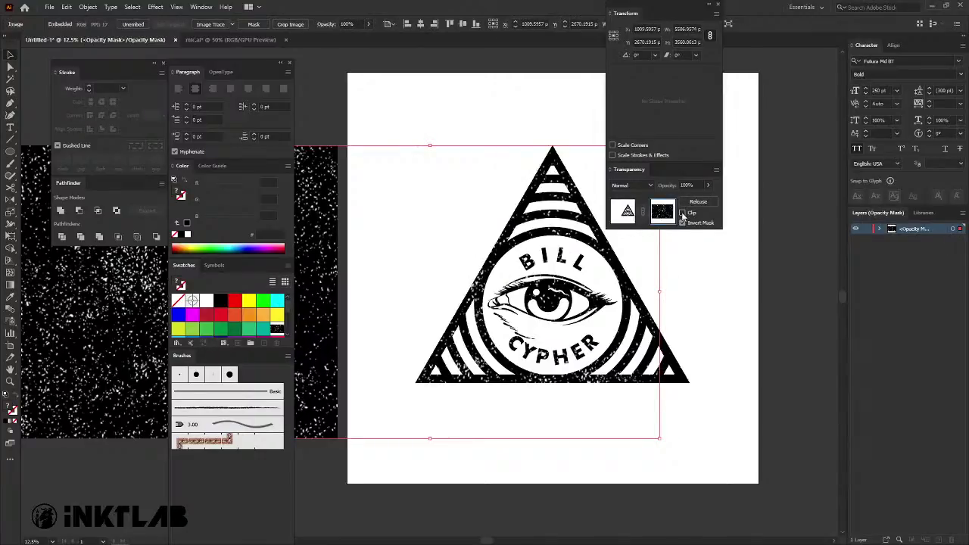
{"action": "left_click_drag", "start_coordinate": [653, 290], "coordinate": [724, 280]}
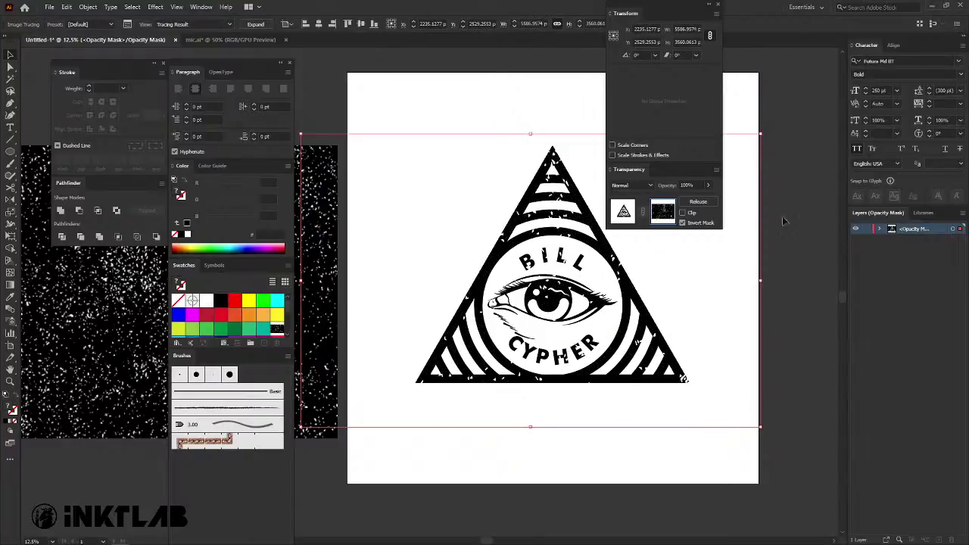
{"action": "mouse_move", "coordinate": [580, 255]}
{"action": "left_mouse_down"}
{"action": "mouse_move", "coordinate": [434, 203]}
{"action": "mouse_move", "coordinate": [444, 166]}
{"action": "left_mouse_up"}
Shrink the noise texture inside the mask and move it up to the artboard top.
{"action": "left_click", "coordinate": [435, 100]}
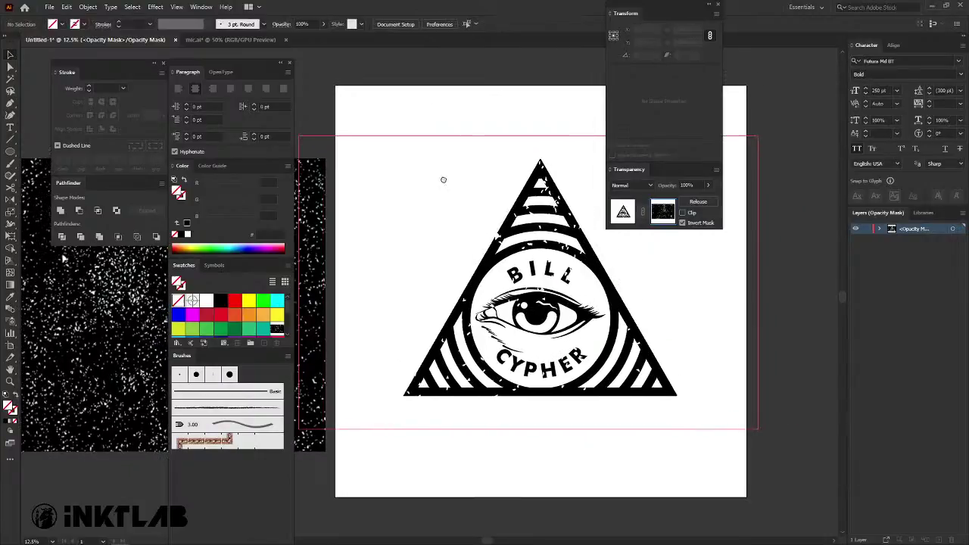
{"action": "key", "text": "Tab"}
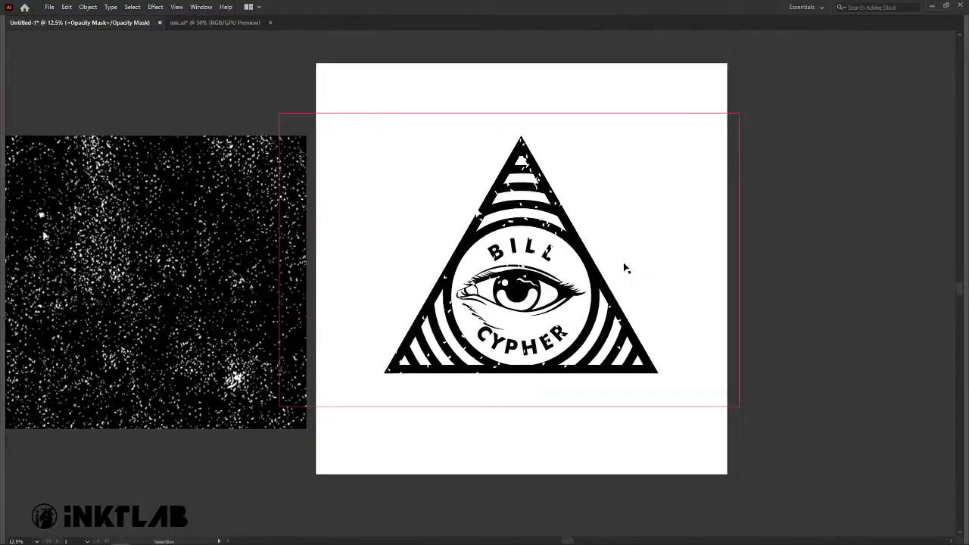
{"action": "scroll", "coordinate": [712, 281], "scroll_direction": "up", "scroll_amount": 2}
{"action": "scroll", "coordinate": [566, 259], "scroll_direction": "up", "scroll_amount": 1}
{"action": "scroll", "coordinate": [584, 245], "scroll_direction": "left", "scroll_amount": 1}
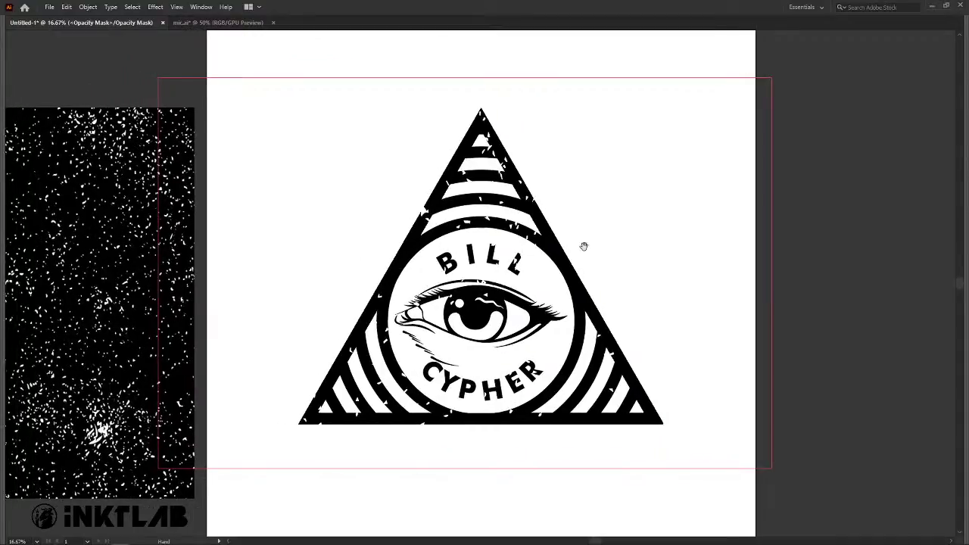
{"action": "mouse_move", "coordinate": [772, 273]}
{"action": "left_mouse_down"}
{"action": "mouse_move", "coordinate": [595, 275]}
{"action": "mouse_move", "coordinate": [475, 165]}
{"action": "mouse_move", "coordinate": [563, 169]}
{"action": "mouse_move", "coordinate": [633, 303]}
{"action": "mouse_move", "coordinate": [451, 303]}
{"action": "left_mouse_up"}
{"action": "left_click_drag", "start_coordinate": [473, 368], "coordinate": [651, 221]}
Exit opacity mask editing and return to the normal artwork.
{"action": "key", "text": "ctrl+minus"}
{"action": "scroll", "coordinate": [651, 221], "scroll_direction": "left", "scroll_amount": 1}
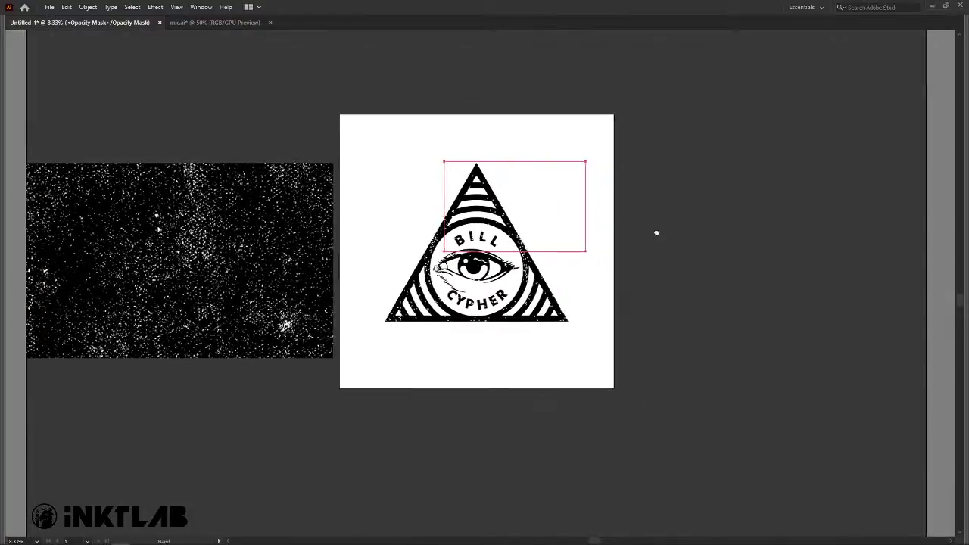
{"action": "scroll", "coordinate": [656, 234], "scroll_direction": "left", "scroll_amount": 4}
{"action": "key", "text": "v"}
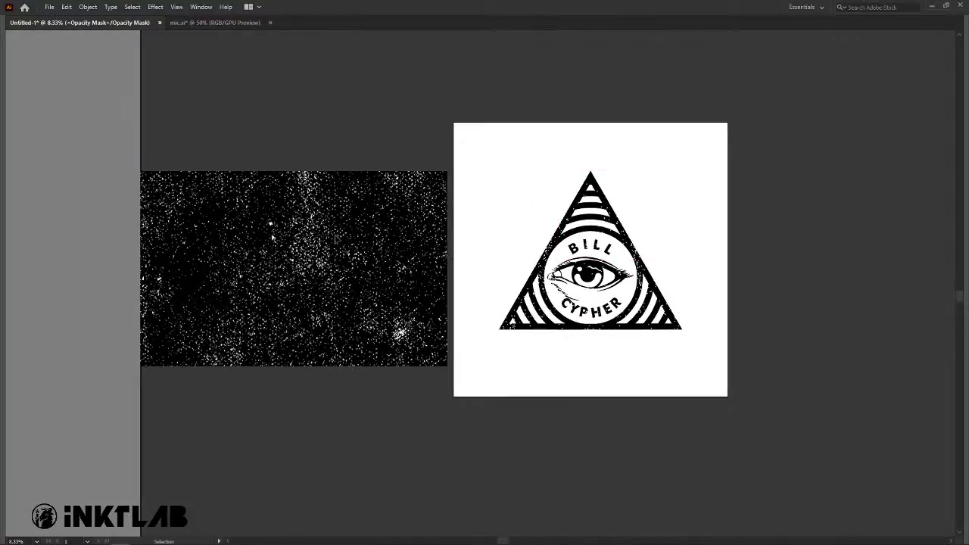
{"action": "key", "text": "Tab"}
{"action": "left_click", "coordinate": [627, 205]}
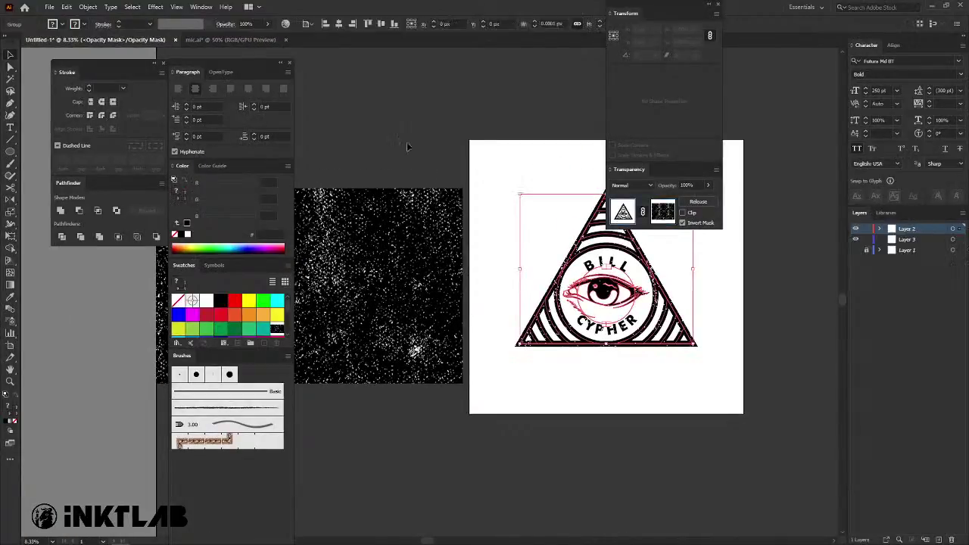
Delete the leftover noise texture square beside the artboard.
{"action": "key", "text": "Delete"}
{"action": "key", "text": "Tab"}
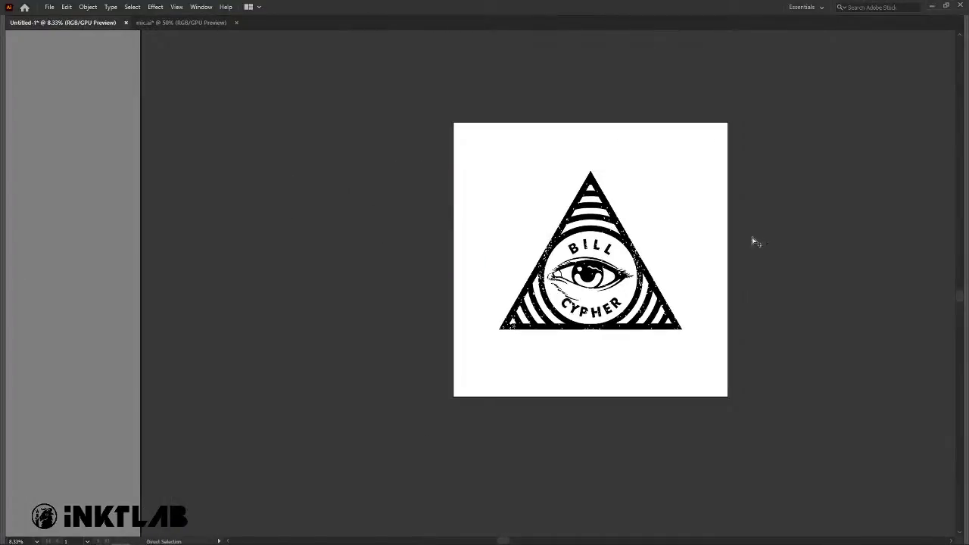
{"action": "scroll", "coordinate": [752, 237], "scroll_direction": "up", "scroll_amount": 1}
{"action": "mouse_move", "coordinate": [670, 235]}
{"action": "left_mouse_down"}
{"action": "mouse_move", "coordinate": [699, 234]}
{"action": "mouse_move", "coordinate": [707, 205]}
{"action": "left_mouse_up"}
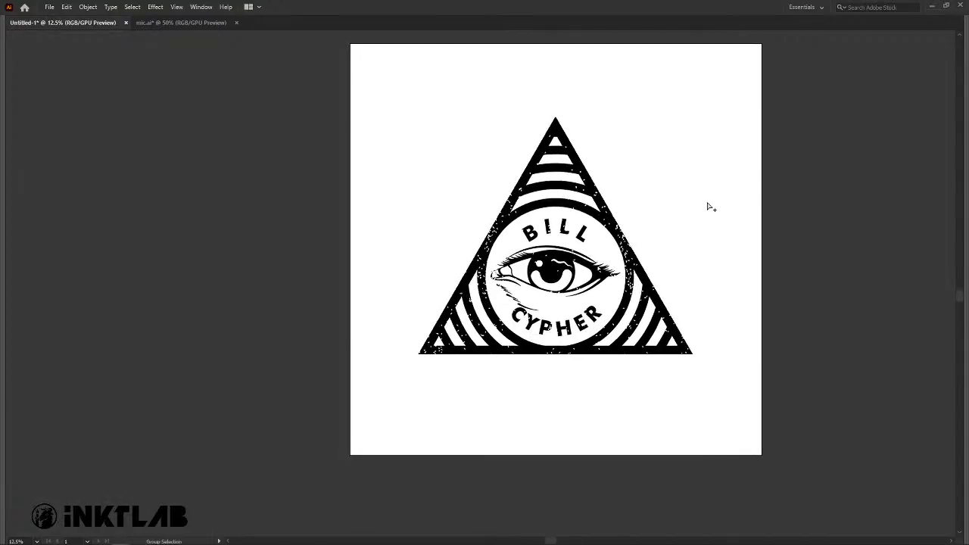
Enter the logo group and try resizing the eye circle, then discard the accidental change.
{"action": "scroll", "coordinate": [707, 205], "scroll_direction": "up", "scroll_amount": 1}
{"action": "mouse_move", "coordinate": [646, 214]}
{"action": "left_mouse_down"}
{"action": "mouse_move", "coordinate": [709, 219]}
{"action": "mouse_move", "coordinate": [703, 190]}
{"action": "mouse_move", "coordinate": [689, 199]}
{"action": "left_mouse_up"}
{"action": "left_click", "coordinate": [554, 342]}
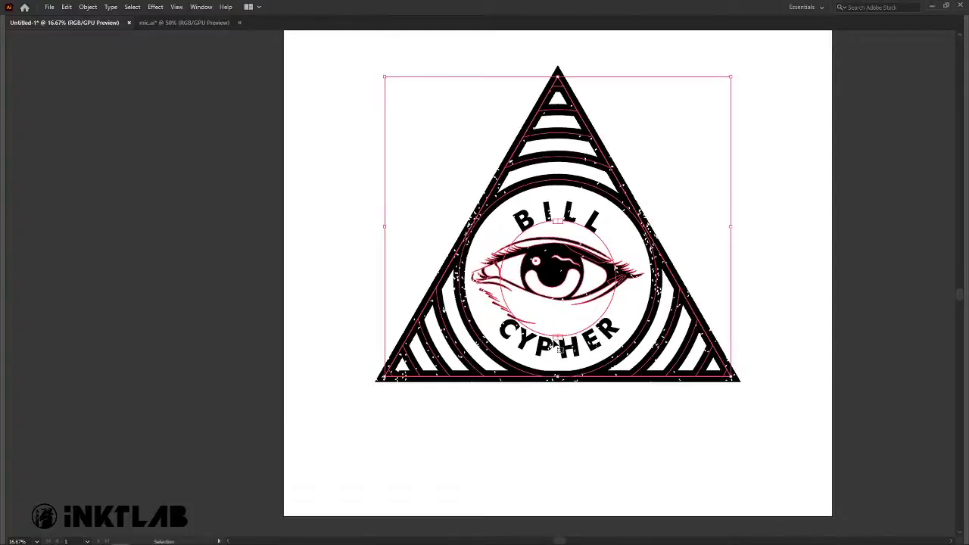
{"action": "double_click", "coordinate": [537, 341]}
{"action": "left_click", "coordinate": [537, 343]}
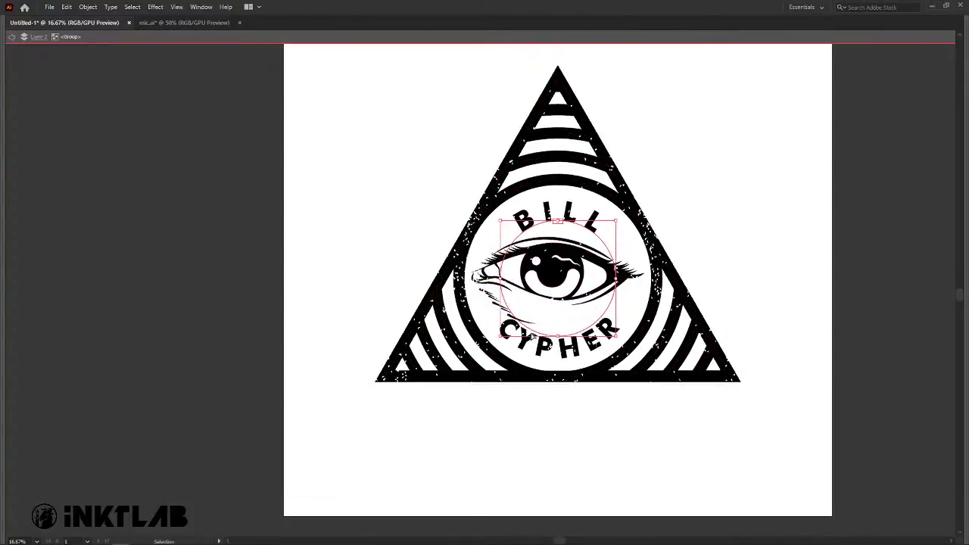
{"action": "key", "text": "a"}
{"action": "left_click_drag", "start_coordinate": [616, 278], "coordinate": [696, 289]}
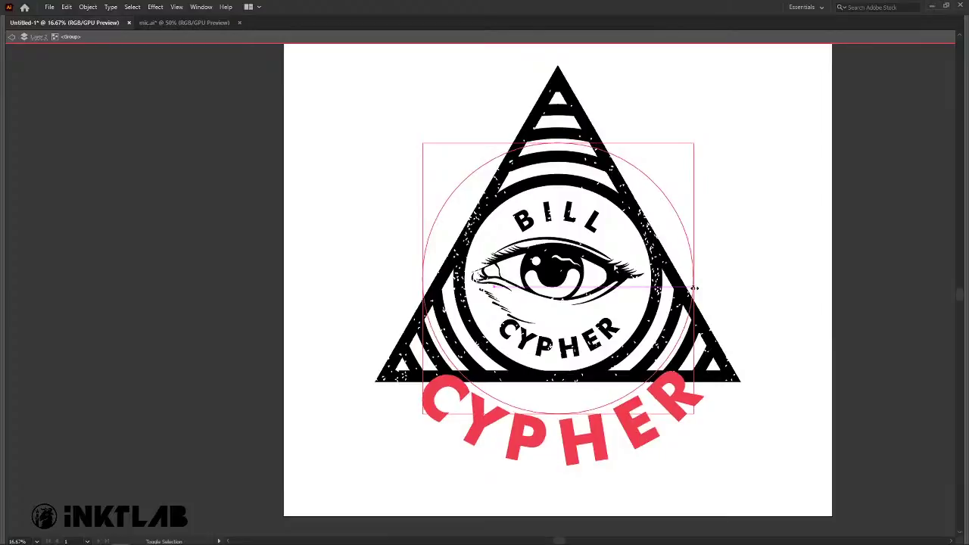
{"action": "left_click_drag", "start_coordinate": [696, 288], "coordinate": [695, 290]}
{"action": "key", "text": "Delete"}
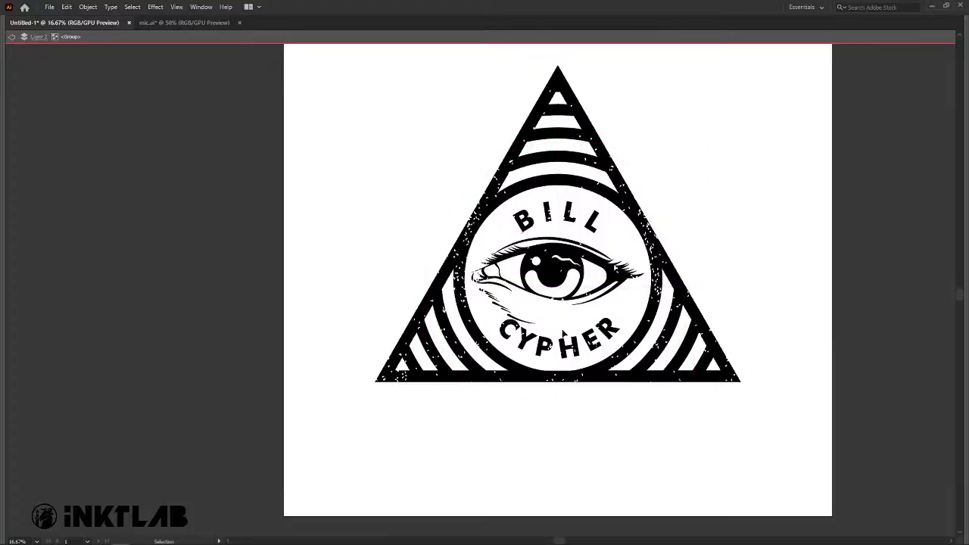
Type 'LETS SHAKE ON IT' below the triangle, narrow it, and cut it from the group.
{"action": "key", "text": "t"}
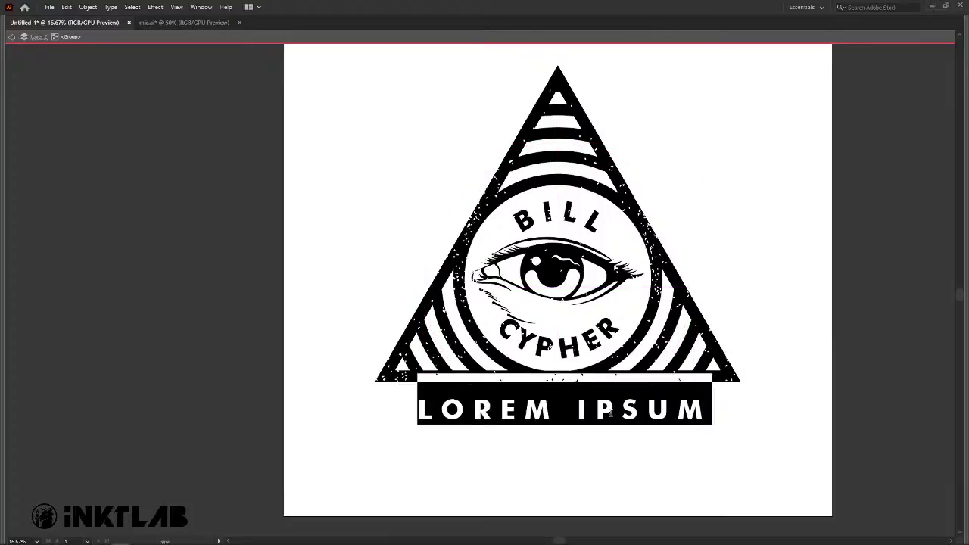
{"action": "type", "text": "LET"}
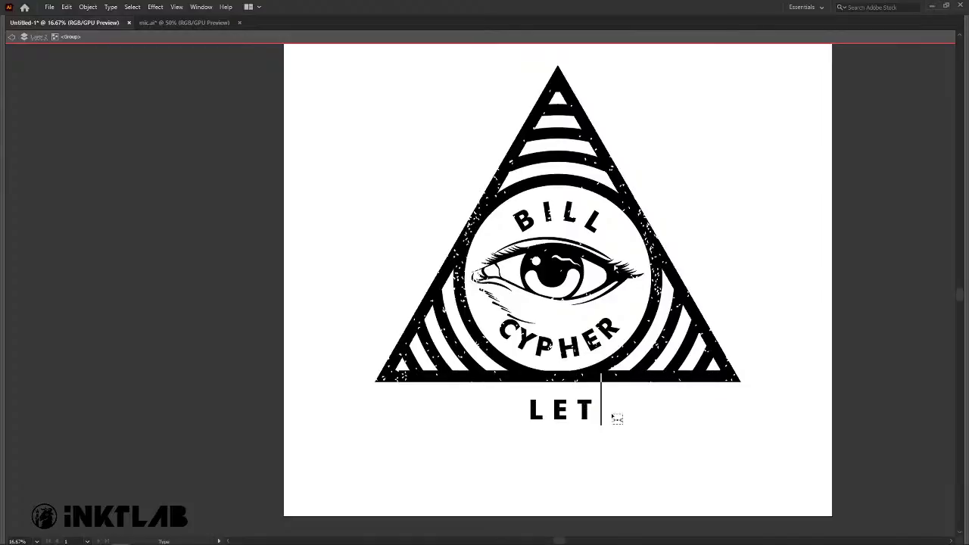
{"action": "type", "text": "S SHA"}
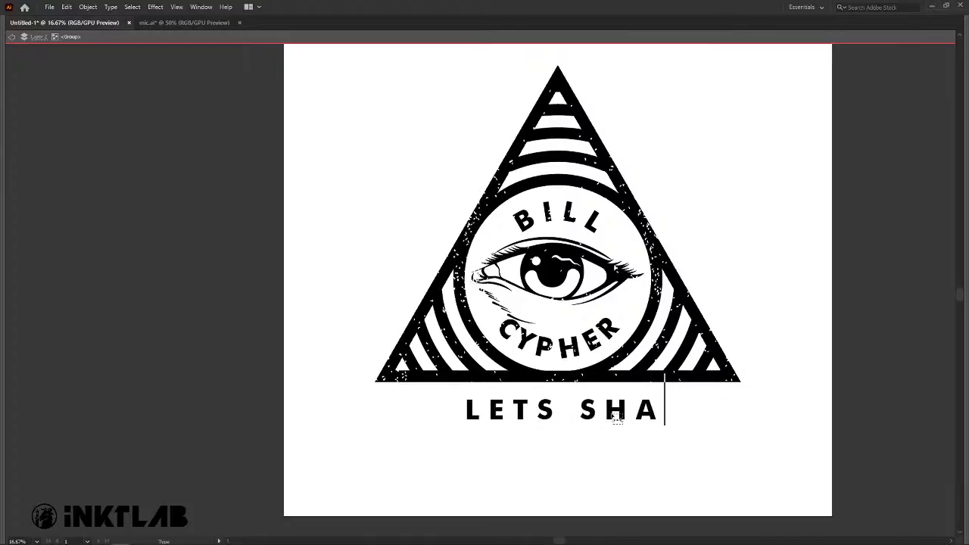
{"action": "type", "text": "KE ON "}
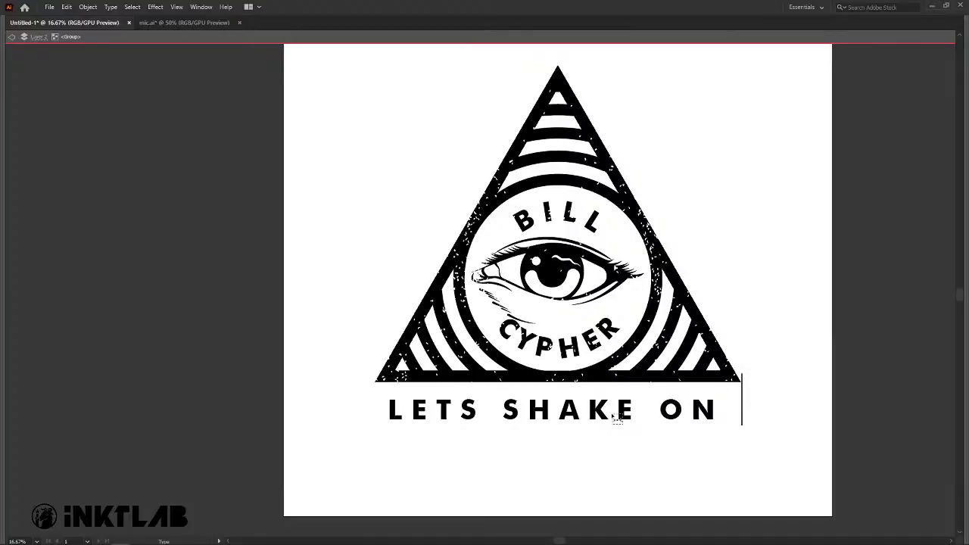
{"action": "type", "text": "IT"}
{"action": "key", "text": "Escape"}
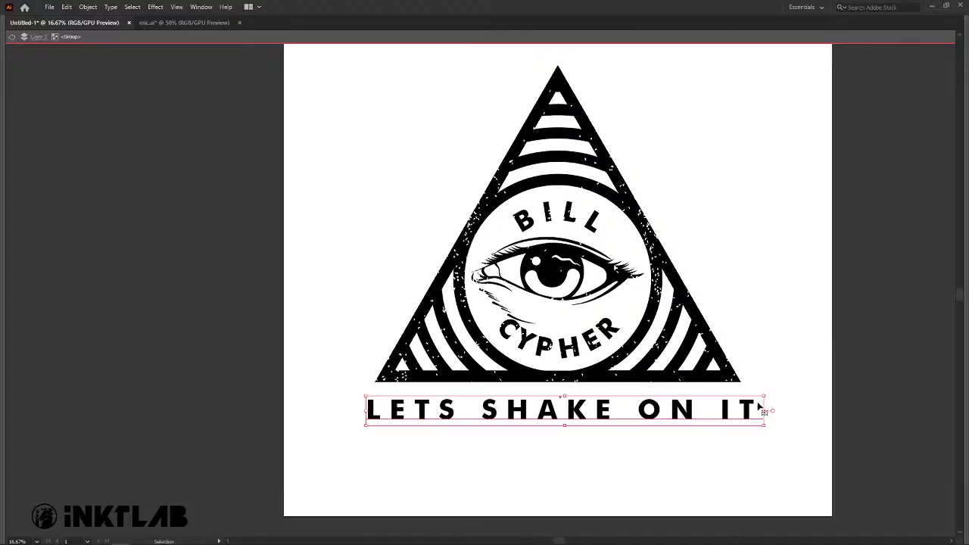
{"action": "left_click_drag", "start_coordinate": [763, 412], "coordinate": [738, 411]}
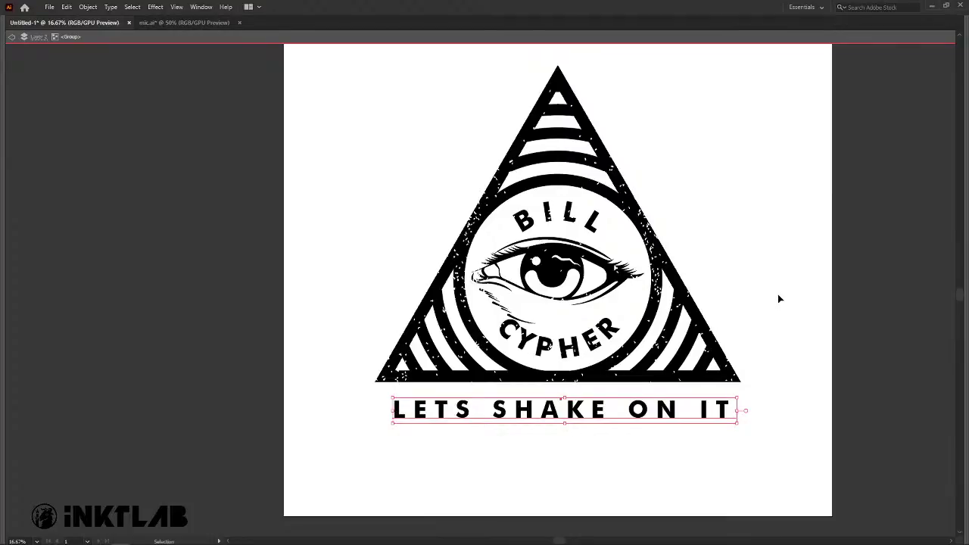
{"action": "left_click_drag", "start_coordinate": [778, 300], "coordinate": [811, 316]}
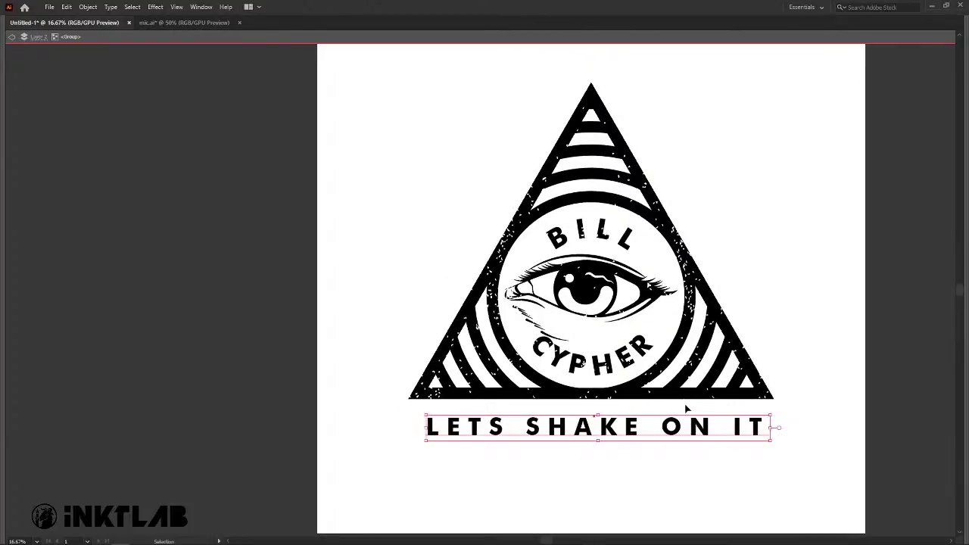
{"action": "key", "text": "Delete"}
{"action": "key", "text": "Escape"}
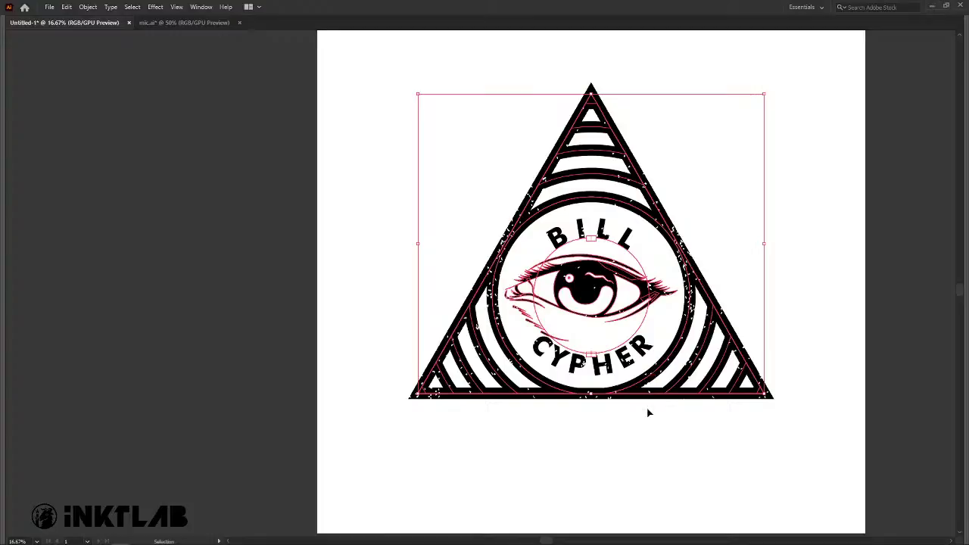
Enter the badge's opacity mask and move the noise texture down over the tagline.
{"action": "double_click", "coordinate": [625, 399]}
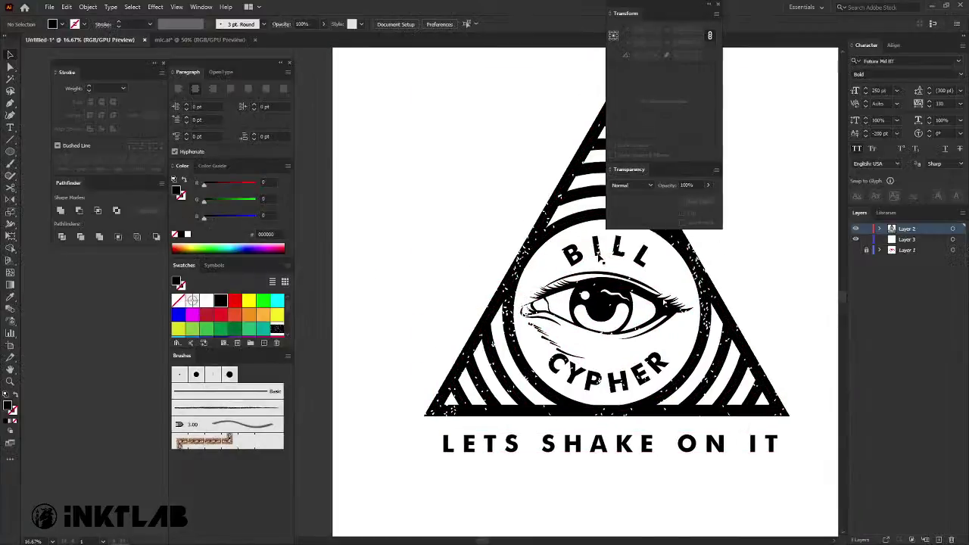
{"action": "key", "text": "ctrl+a"}
{"action": "left_click", "coordinate": [698, 201]}
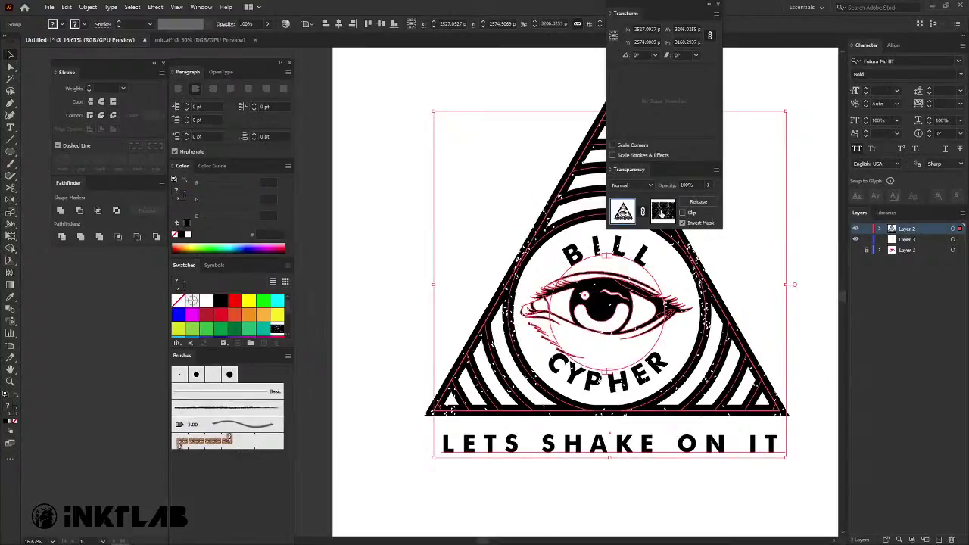
{"action": "left_click", "coordinate": [663, 211]}
{"action": "left_click", "coordinate": [573, 345]}
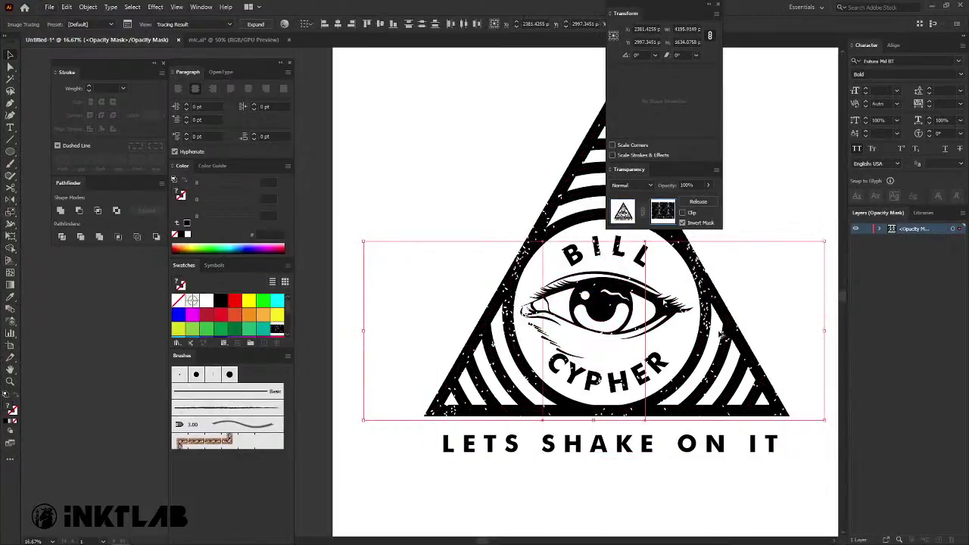
{"action": "mouse_move", "coordinate": [728, 333]}
{"action": "left_mouse_down"}
{"action": "mouse_move", "coordinate": [726, 405]}
{"action": "mouse_move", "coordinate": [726, 394]}
{"action": "left_mouse_up"}
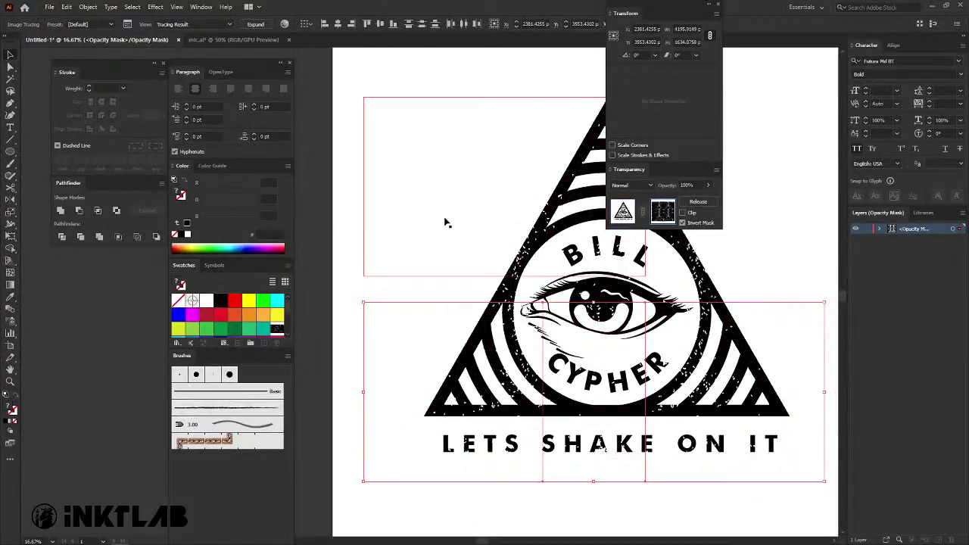
{"action": "left_click", "coordinate": [350, 299]}
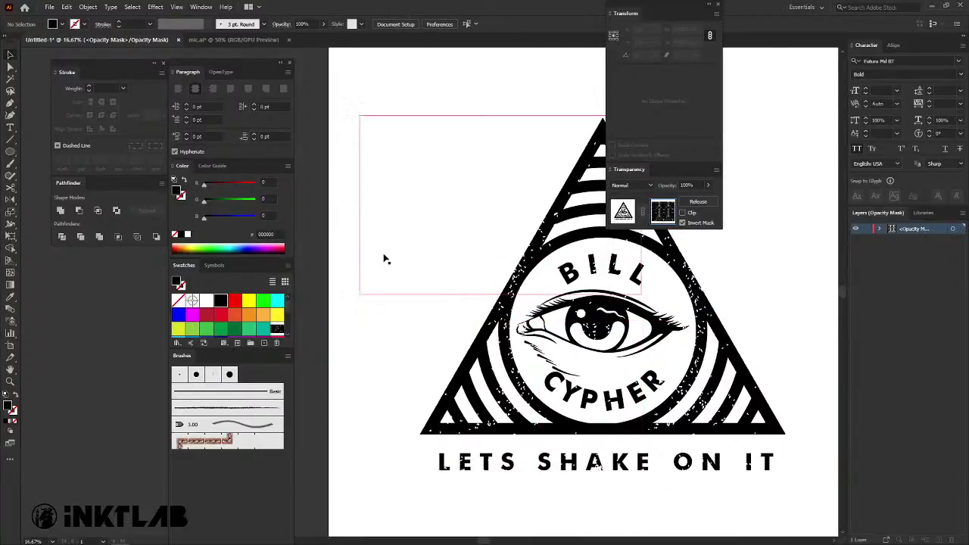
Marquee-select all the noise texture pieces in the mask.
{"action": "scroll", "coordinate": [390, 246], "scroll_direction": "down", "scroll_amount": 2}
{"action": "left_click_drag", "start_coordinate": [363, 175], "coordinate": [420, 205]}
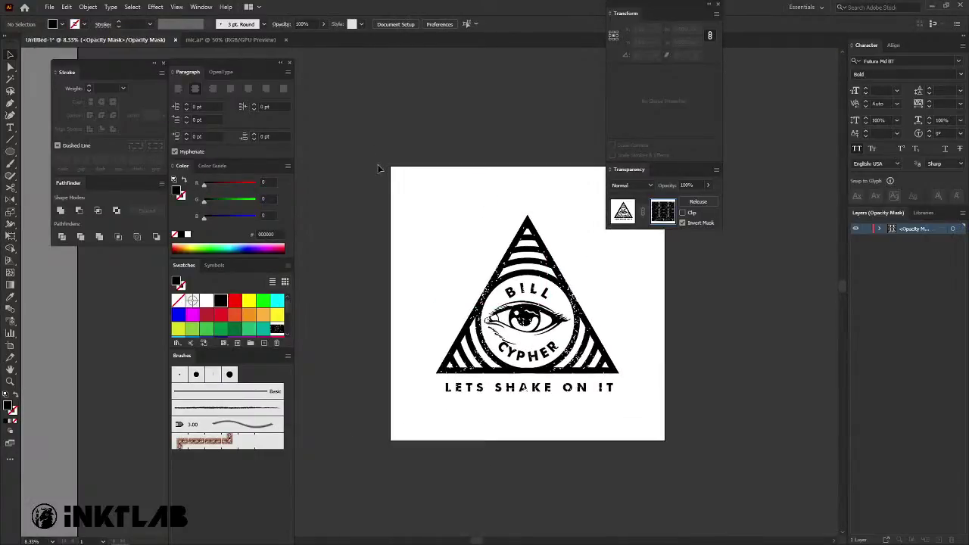
{"action": "left_click_drag", "start_coordinate": [394, 172], "coordinate": [666, 430]}
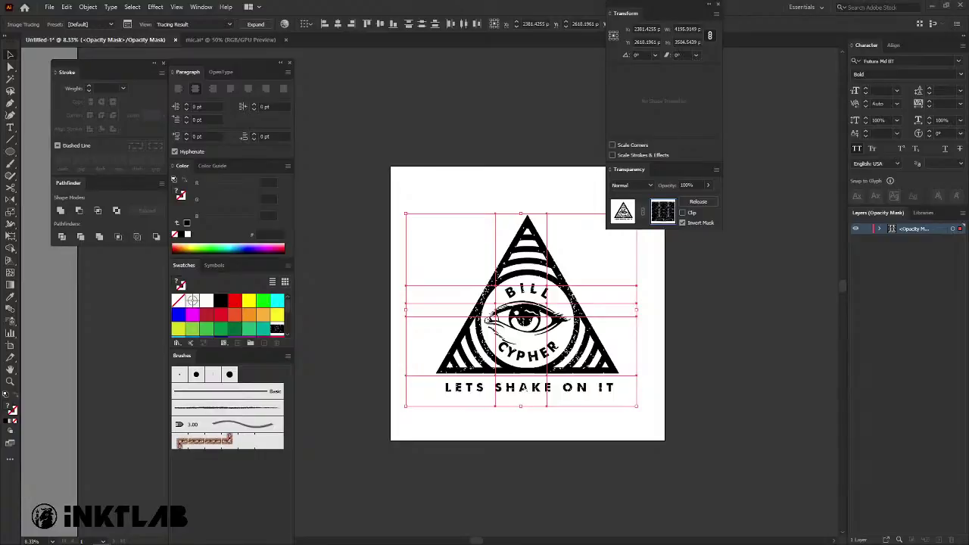
{"action": "left_click_drag", "start_coordinate": [346, 391], "coordinate": [394, 338]}
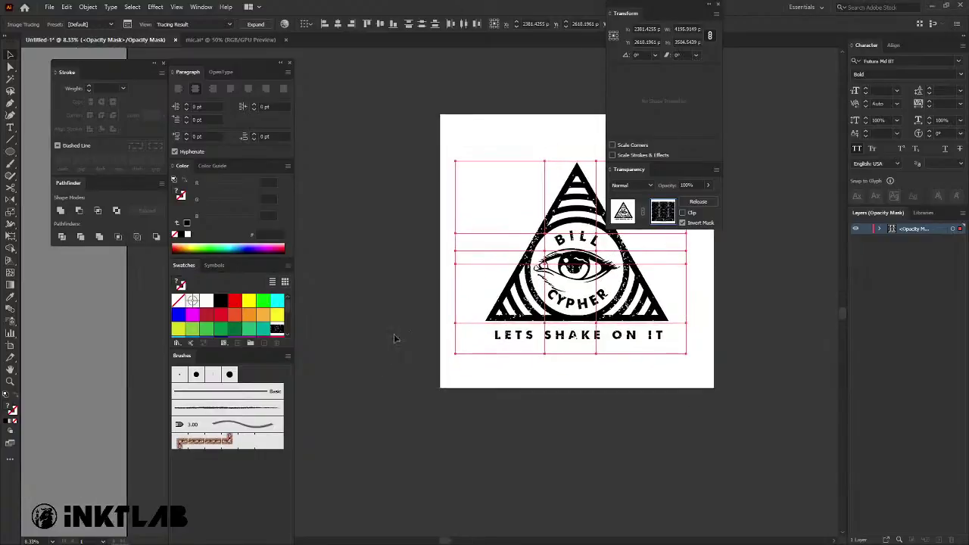
{"action": "left_click_drag", "start_coordinate": [331, 381], "coordinate": [346, 361]}
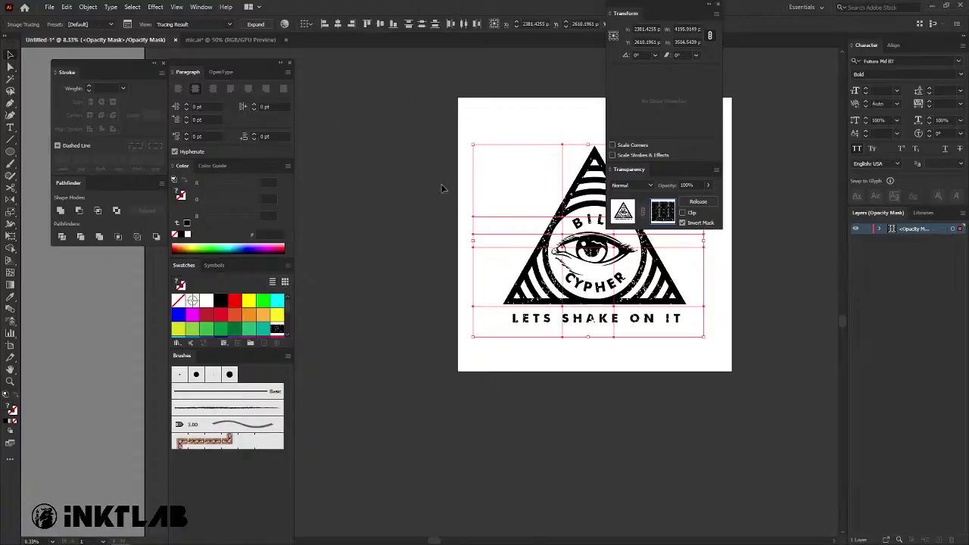
Select all mask objects and leave opacity mask editing for the artwork.
{"action": "key", "text": "Tab"}
{"action": "left_click", "coordinate": [356, 210]}
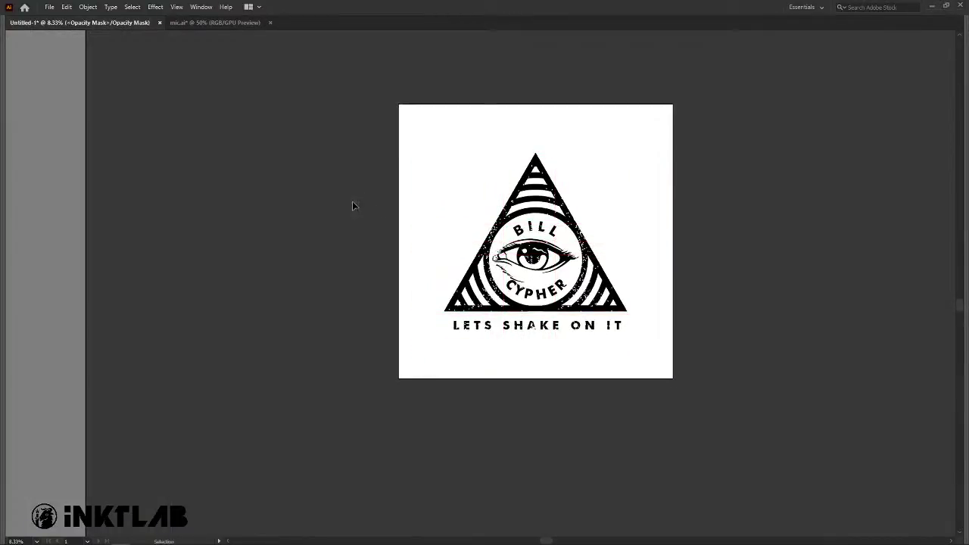
{"action": "left_click", "coordinate": [542, 231]}
{"action": "left_click", "coordinate": [318, 178]}
{"action": "key", "text": "ctrl+a"}
{"action": "key", "text": "a"}
{"action": "key", "text": "Tab"}
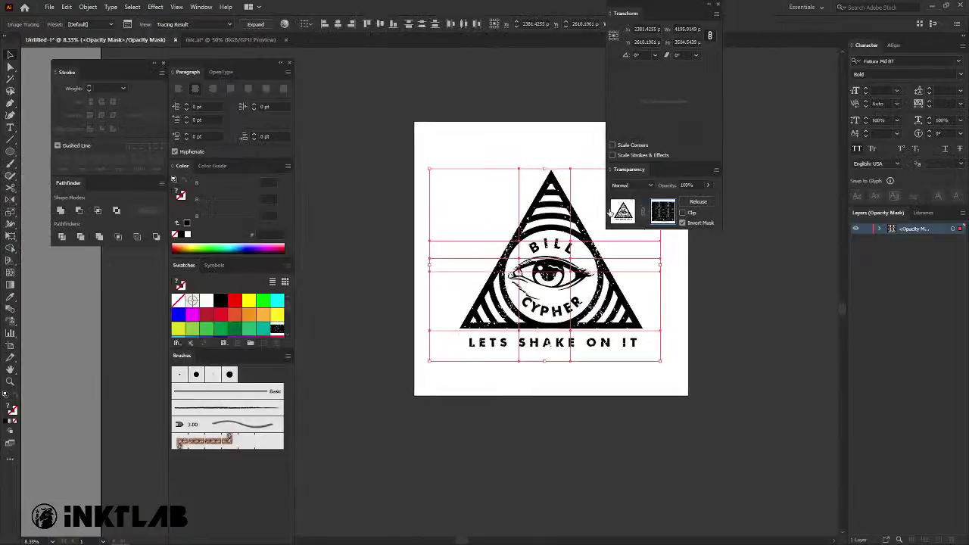
{"action": "left_click", "coordinate": [622, 212]}
{"action": "left_click", "coordinate": [363, 103]}
{"action": "key", "text": "Tab"}
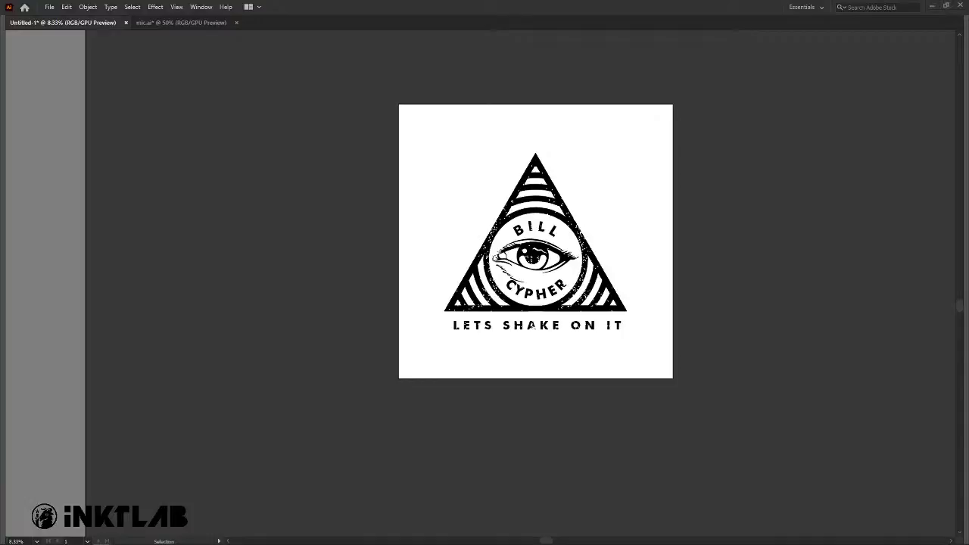
Paste the T-shirt photo and scale it to fill the artboard height.
{"action": "key", "text": "ctrl+v"}
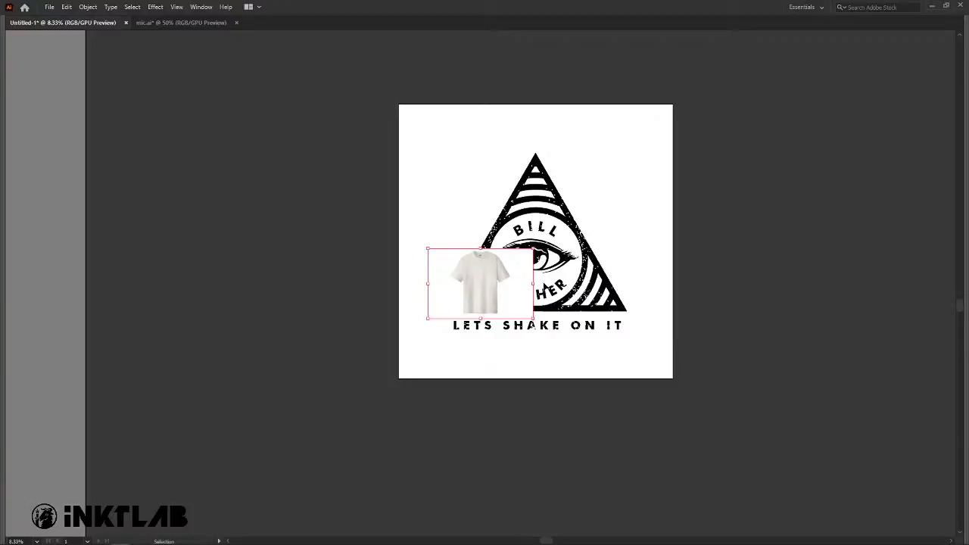
{"action": "left_click_drag", "start_coordinate": [532, 283], "coordinate": [613, 284]}
{"action": "left_click_drag", "start_coordinate": [440, 292], "coordinate": [494, 205]}
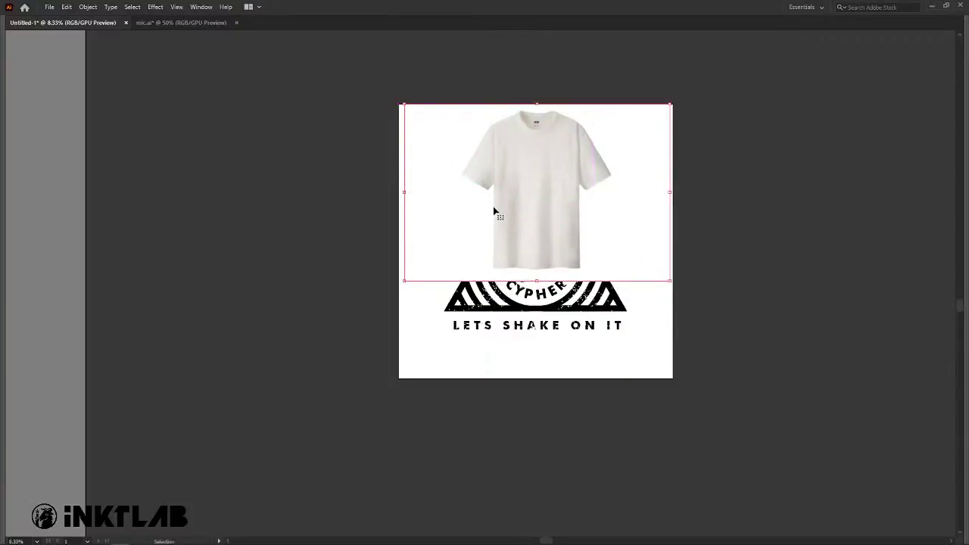
{"action": "left_click_drag", "start_coordinate": [536, 281], "coordinate": [530, 378]}
{"action": "key", "text": "Tab"}
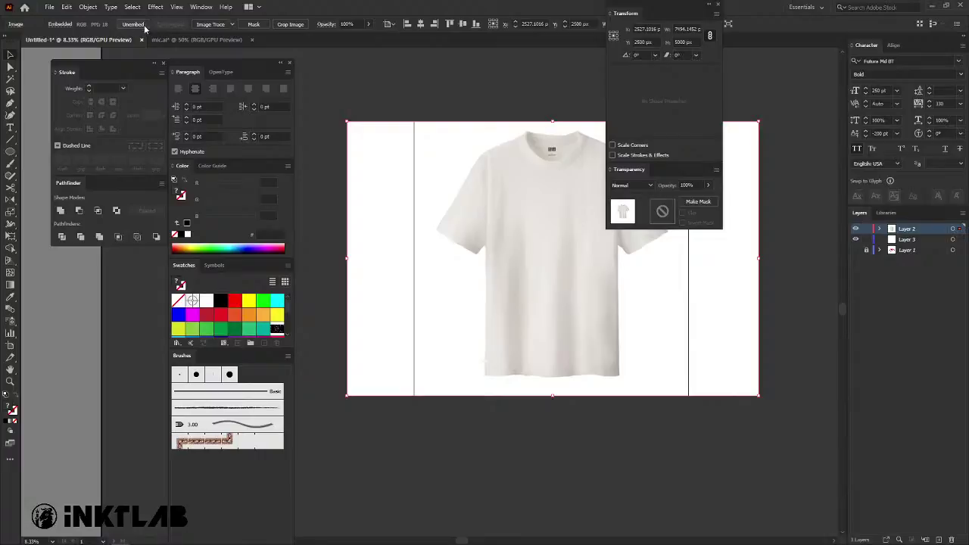
Crop the photo's left and right sides with Crop Image and position it over the artboard.
{"action": "left_click", "coordinate": [286, 25]}
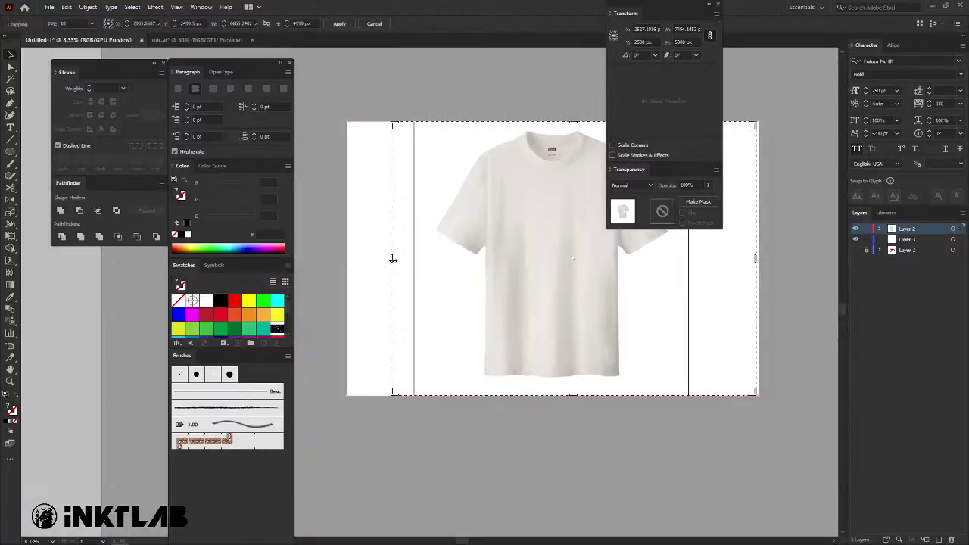
{"action": "left_click_drag", "start_coordinate": [391, 258], "coordinate": [415, 259]}
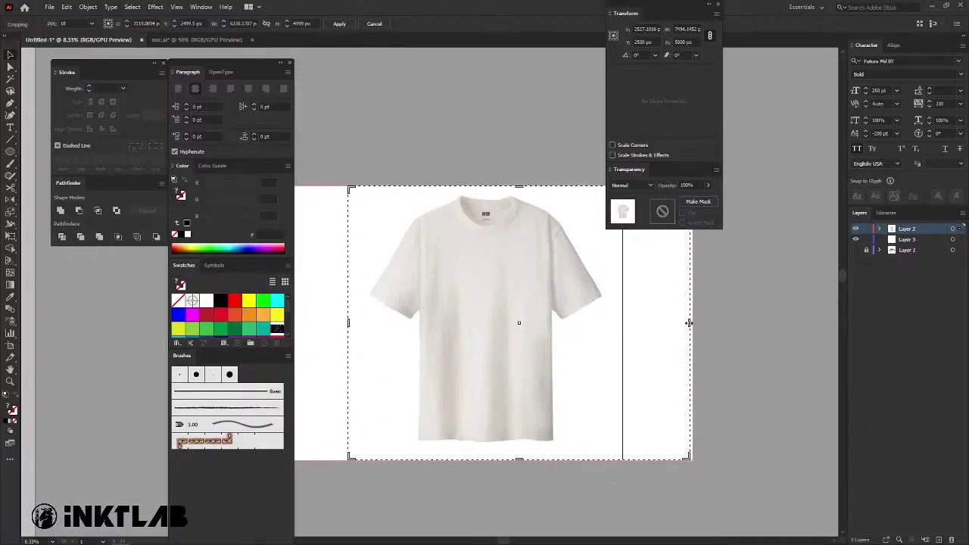
{"action": "left_click_drag", "start_coordinate": [691, 322], "coordinate": [627, 322]}
{"action": "key", "text": "Return"}
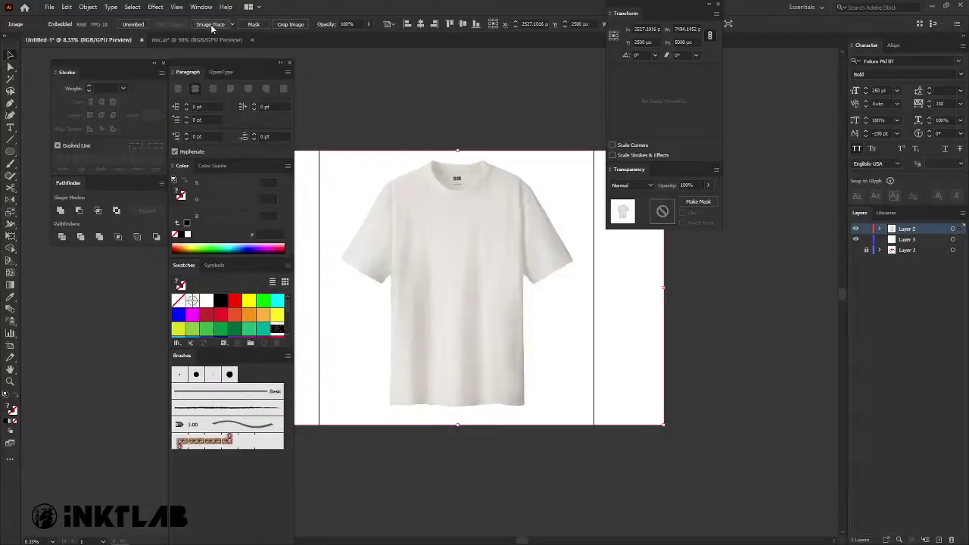
{"action": "left_click", "coordinate": [279, 25]}
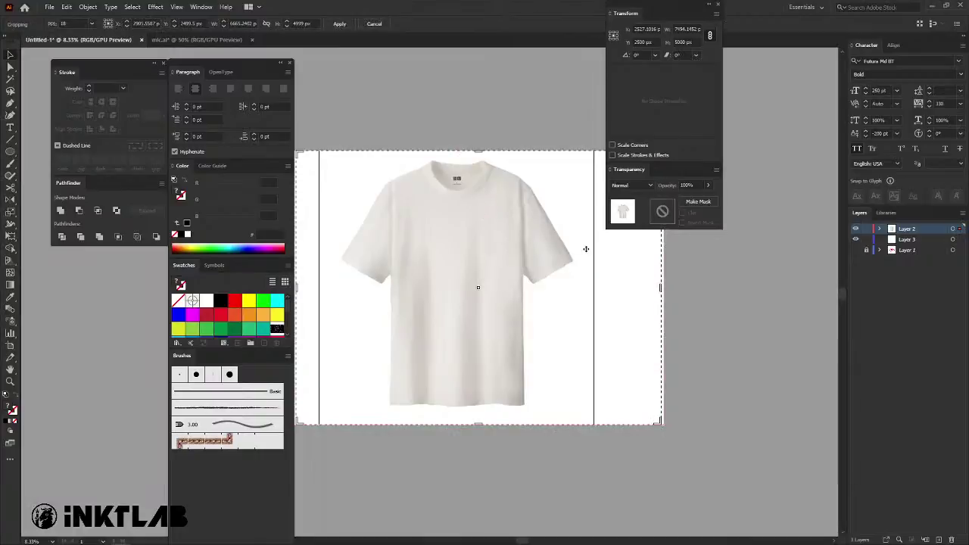
{"action": "left_click_drag", "start_coordinate": [661, 290], "coordinate": [595, 290]}
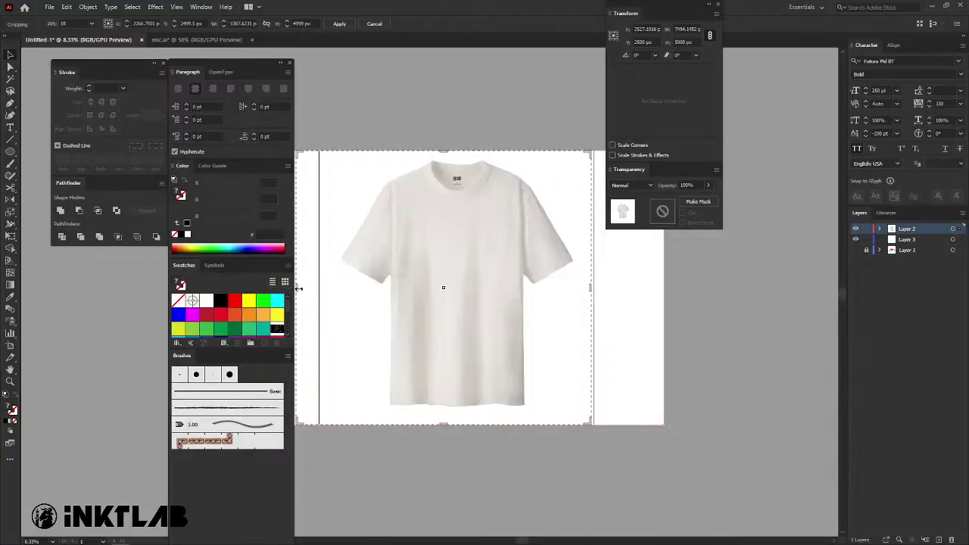
{"action": "left_click_drag", "start_coordinate": [296, 288], "coordinate": [319, 288]}
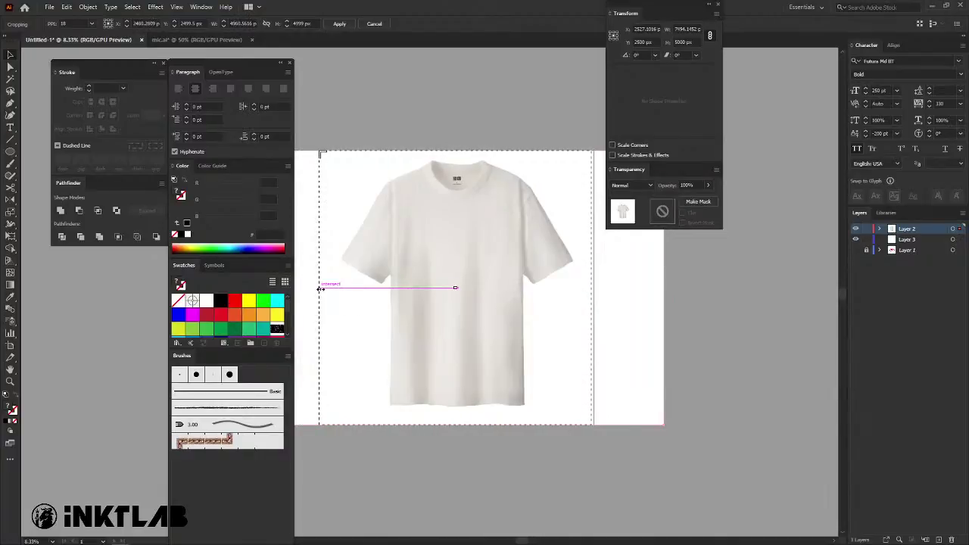
{"action": "left_click", "coordinate": [342, 24]}
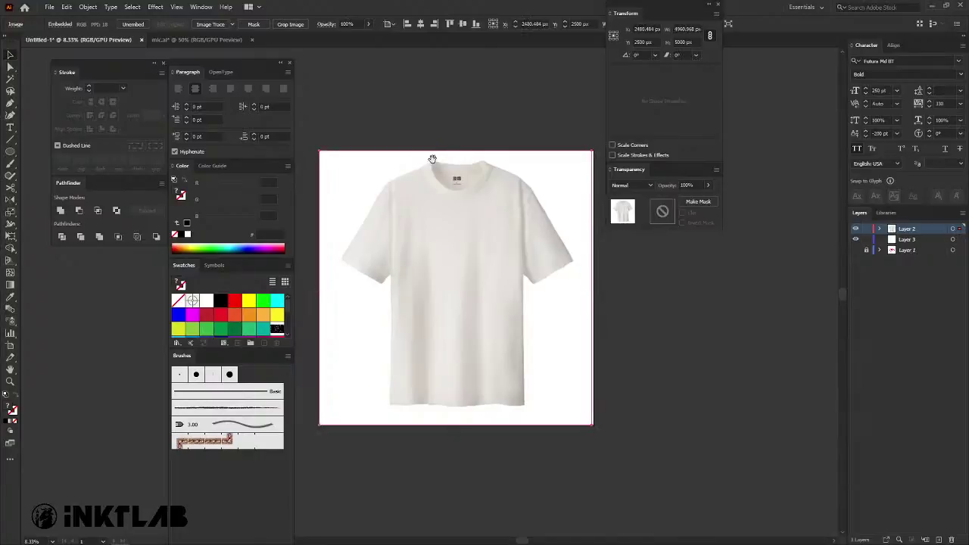
{"action": "left_click_drag", "start_coordinate": [432, 157], "coordinate": [476, 200]}
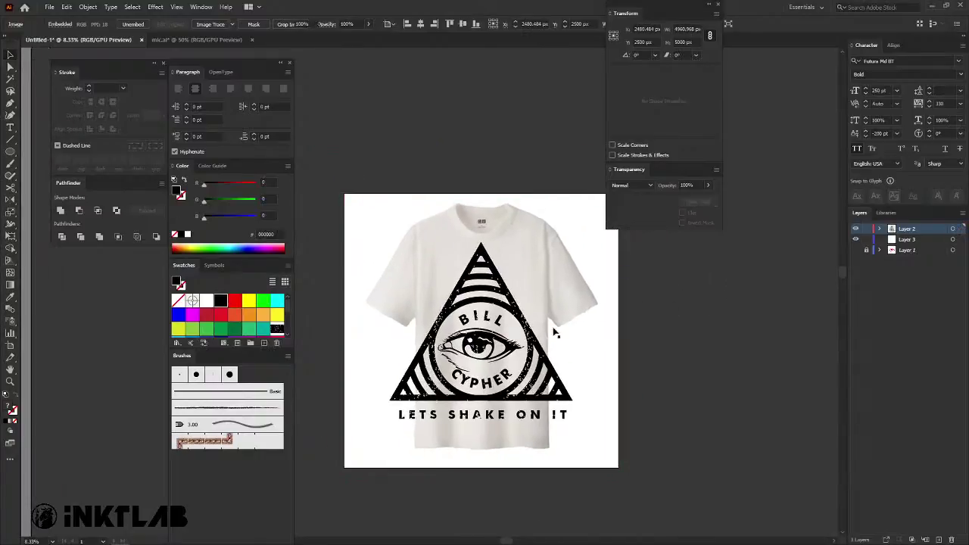
Expand the badge into paths and try a first resize, then undo it.
{"action": "left_click", "coordinate": [477, 344]}
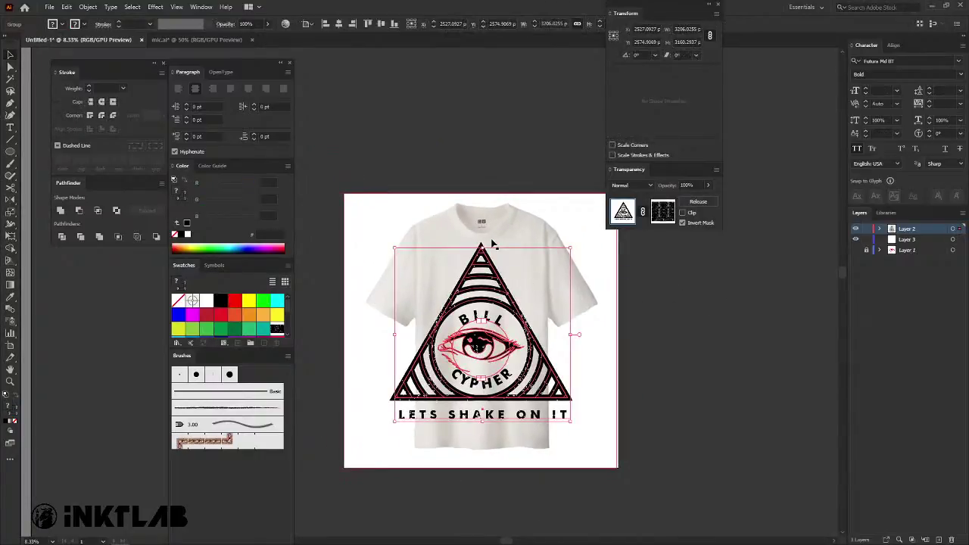
{"action": "left_click", "coordinate": [88, 7]}
{"action": "left_click", "coordinate": [114, 126]}
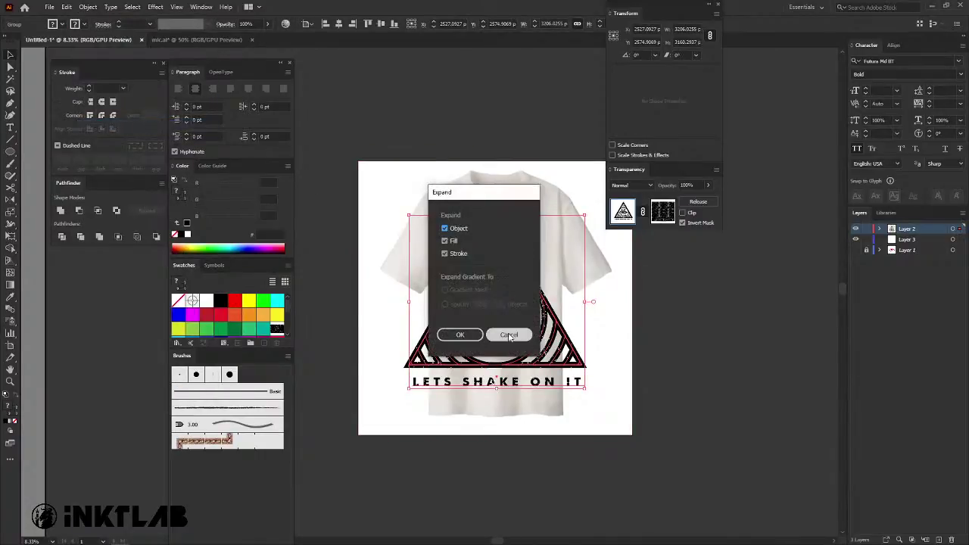
{"action": "left_click", "coordinate": [449, 337]}
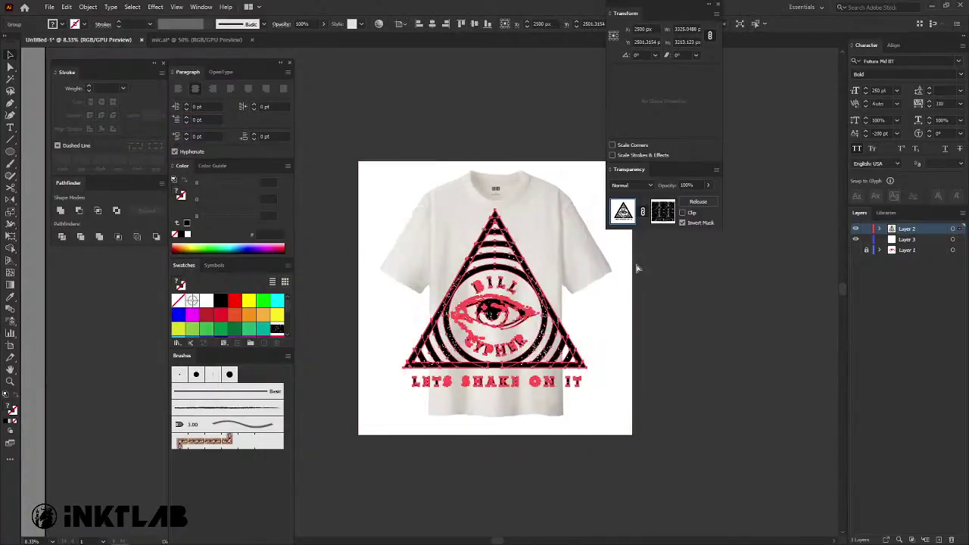
{"action": "left_click_drag", "start_coordinate": [505, 229], "coordinate": [533, 265]}
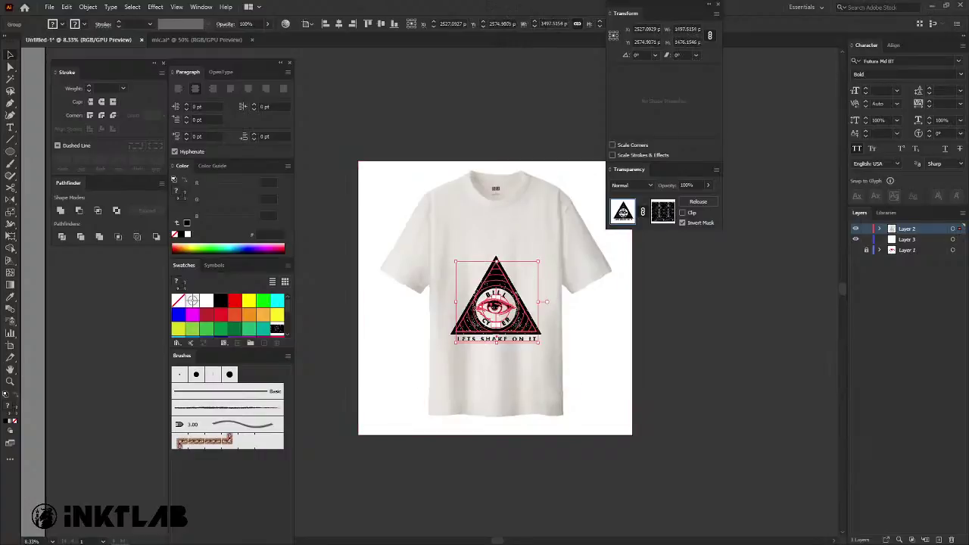
{"action": "key", "text": "ctrl+z"}
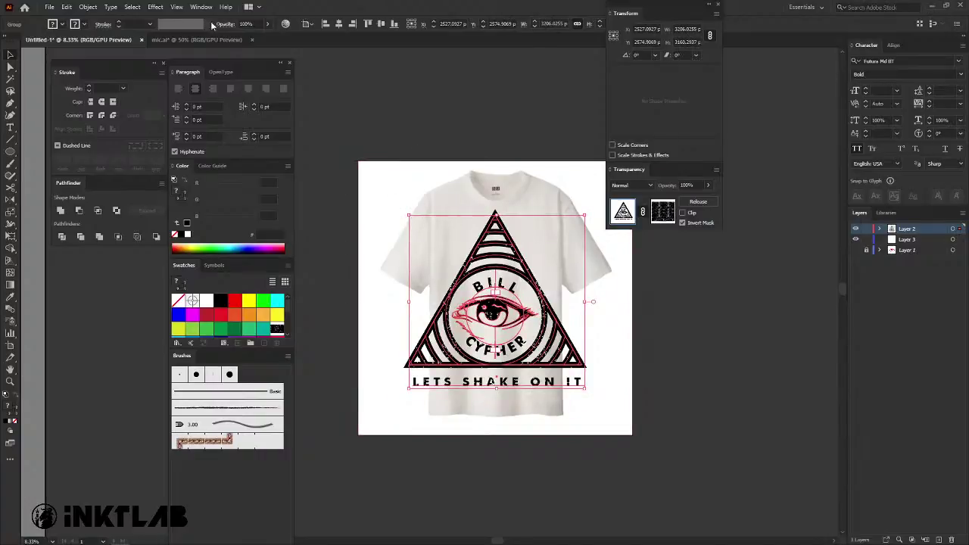
Expand the badge again, scale it down and move it onto the shirt chest.
{"action": "left_click", "coordinate": [92, 8]}
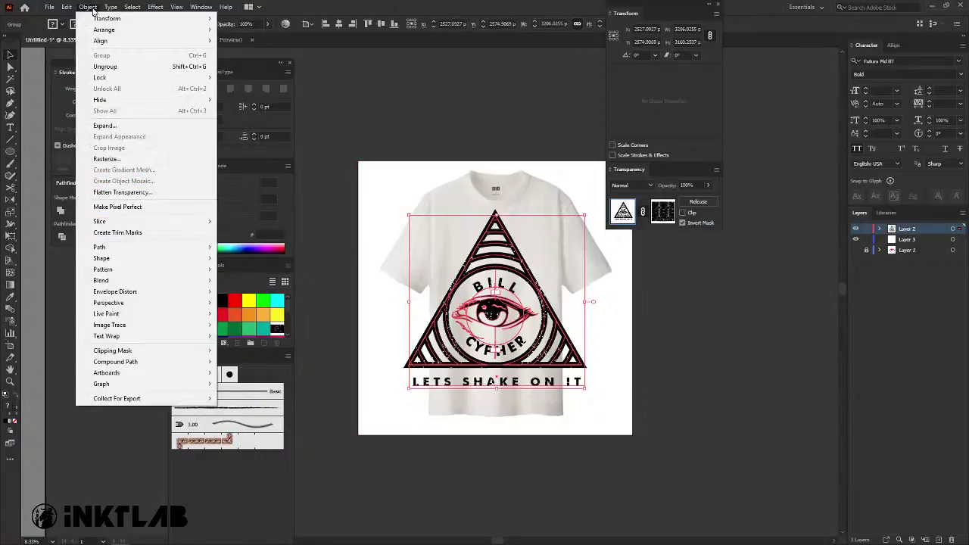
{"action": "left_click", "coordinate": [152, 126]}
{"action": "left_click", "coordinate": [459, 335]}
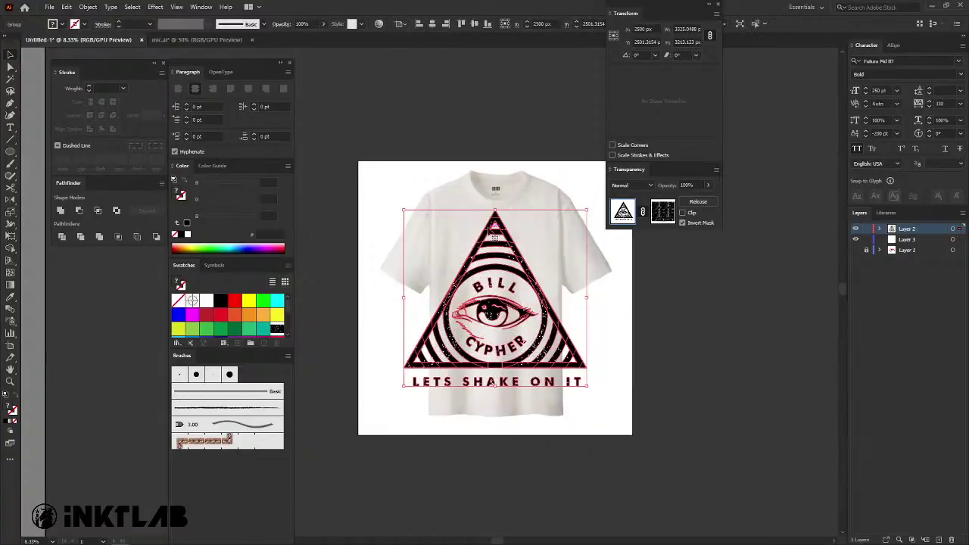
{"action": "left_click_drag", "start_coordinate": [586, 210], "coordinate": [537, 258]}
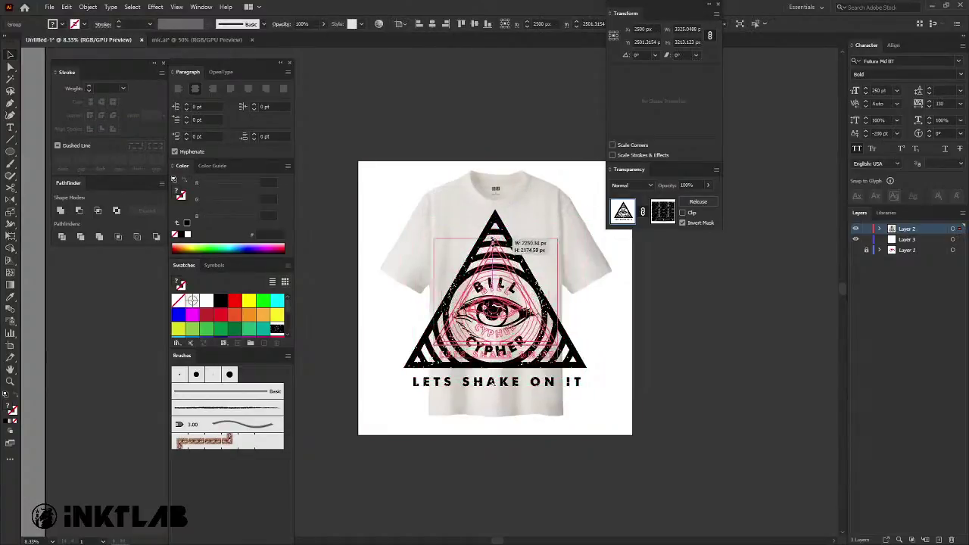
{"action": "scroll", "coordinate": [541, 302], "scroll_direction": "up", "scroll_amount": 4}
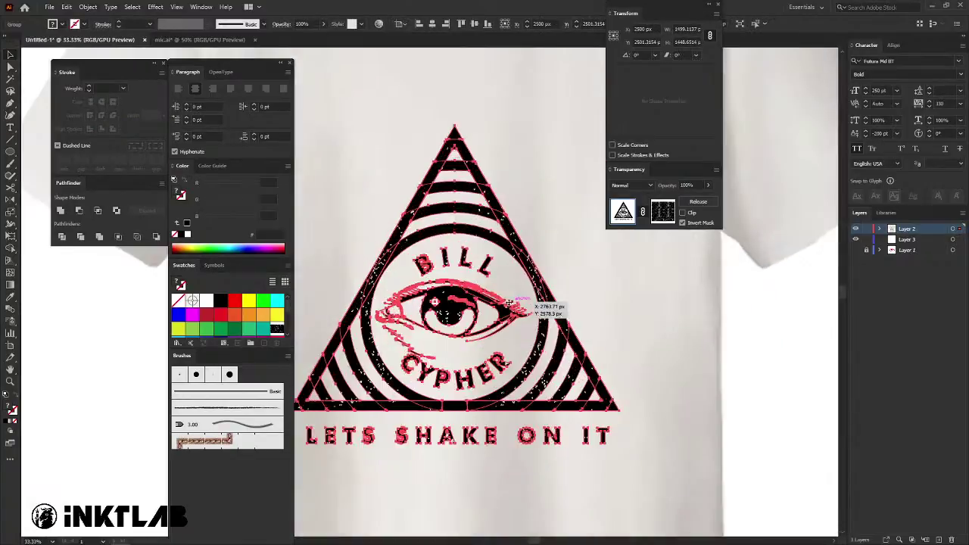
{"action": "scroll", "coordinate": [564, 322], "scroll_direction": "down", "scroll_amount": 3}
{"action": "left_click_drag", "start_coordinate": [546, 319], "coordinate": [546, 256]}
{"action": "left_click", "coordinate": [748, 353]}
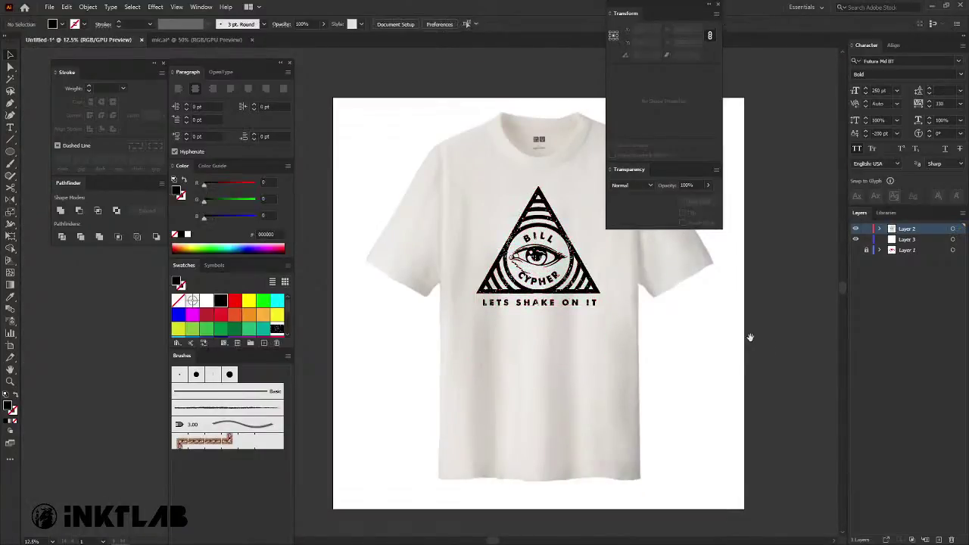
{"action": "left_click_drag", "start_coordinate": [725, 338], "coordinate": [656, 310]}
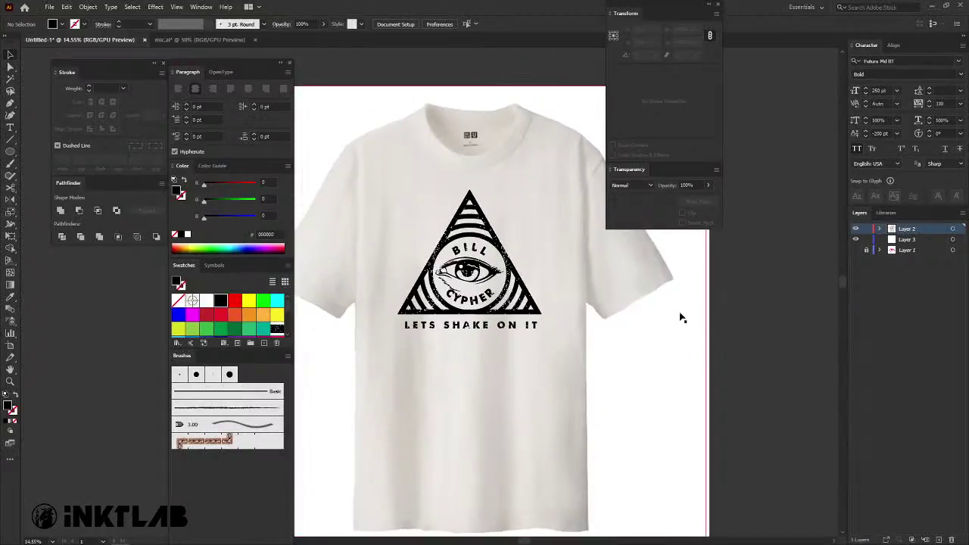
Review the shirt mockup full-screen, fit and zoom in, then switch to mic.ai.
{"action": "key", "text": "Tab"}
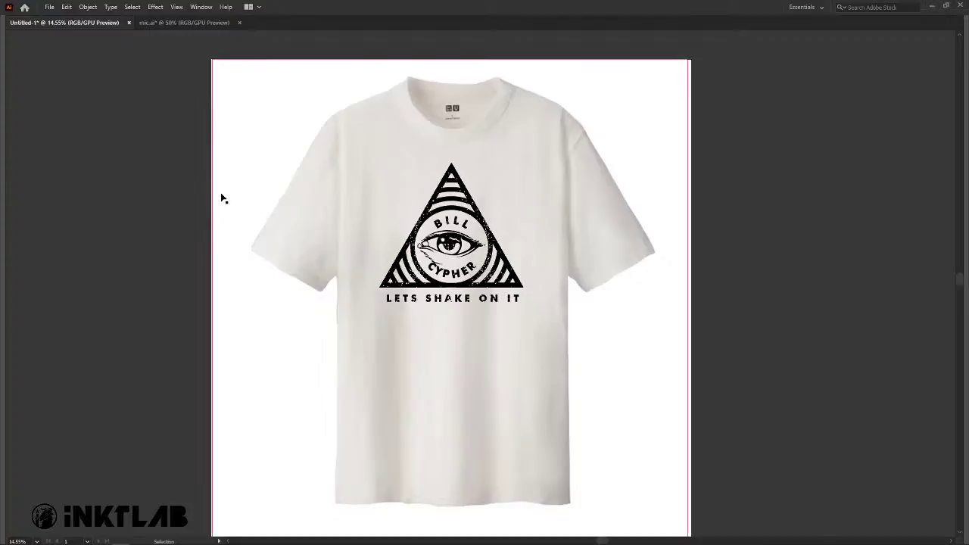
{"action": "mouse_move", "coordinate": [244, 293]}
{"action": "left_mouse_down"}
{"action": "mouse_move", "coordinate": [327, 338]}
{"action": "mouse_move", "coordinate": [346, 164]}
{"action": "left_mouse_up"}
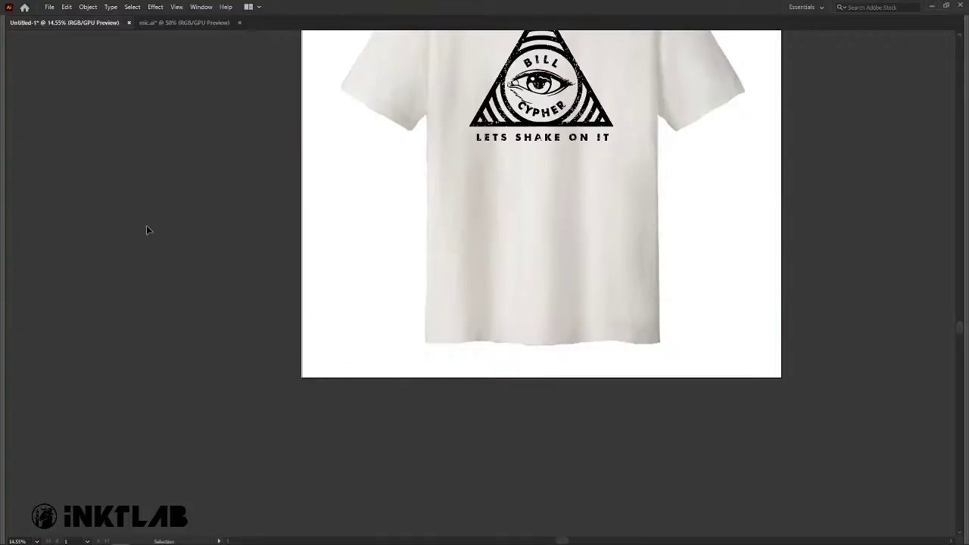
{"action": "key", "text": "ctrl+0"}
{"action": "key", "text": "ctrl+plus"}
{"action": "key", "text": "ctrl+plus"}
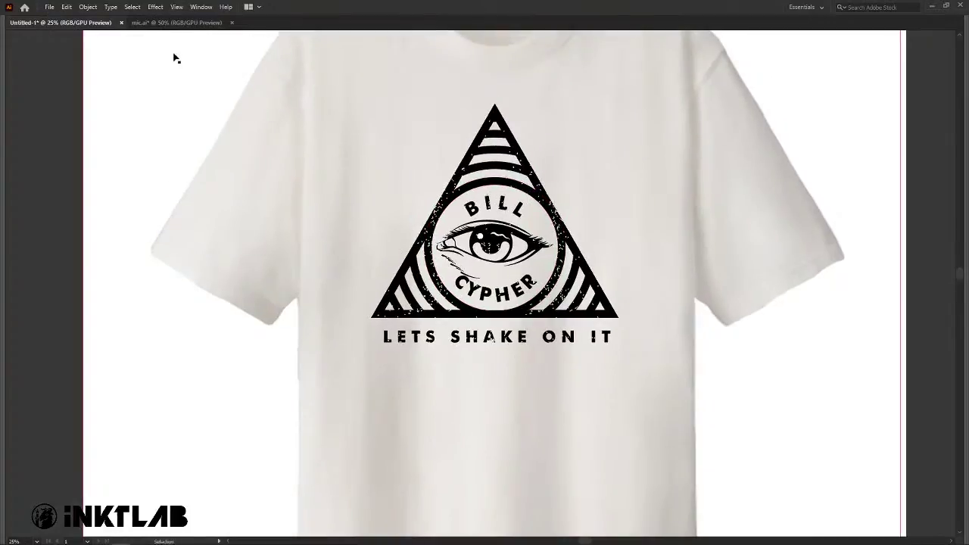
{"action": "left_click", "coordinate": [176, 22]}
{"action": "key", "text": "ctrl+minus"}
Show the inked layer and hide the pink sketch in mic.ai, then return to Untitled-1.
{"action": "mouse_move", "coordinate": [367, 210]}
{"action": "left_mouse_down"}
{"action": "mouse_move", "coordinate": [431, 220]}
{"action": "mouse_move", "coordinate": [410, 255]}
{"action": "mouse_move", "coordinate": [383, 257]}
{"action": "mouse_move", "coordinate": [378, 273]}
{"action": "mouse_move", "coordinate": [359, 269]}
{"action": "left_mouse_up"}
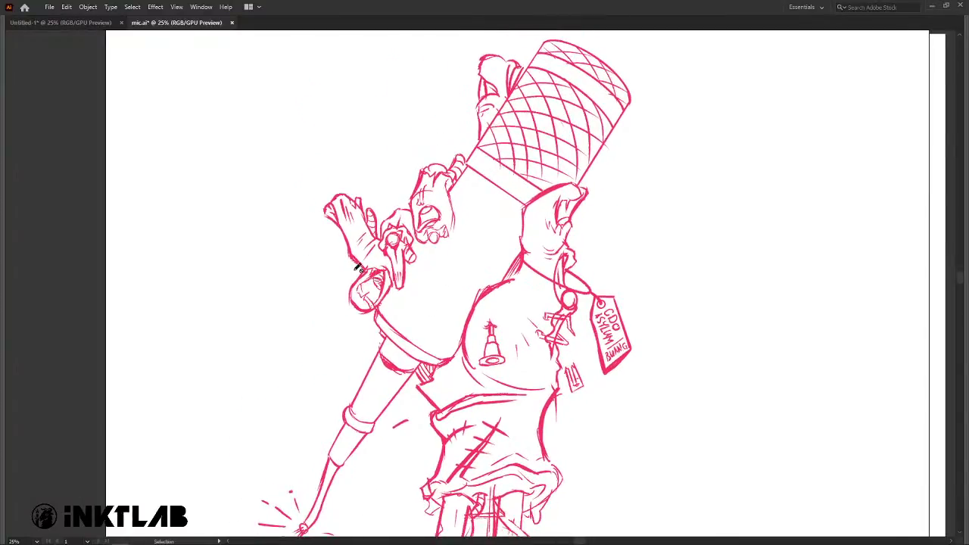
{"action": "key", "text": "Tab"}
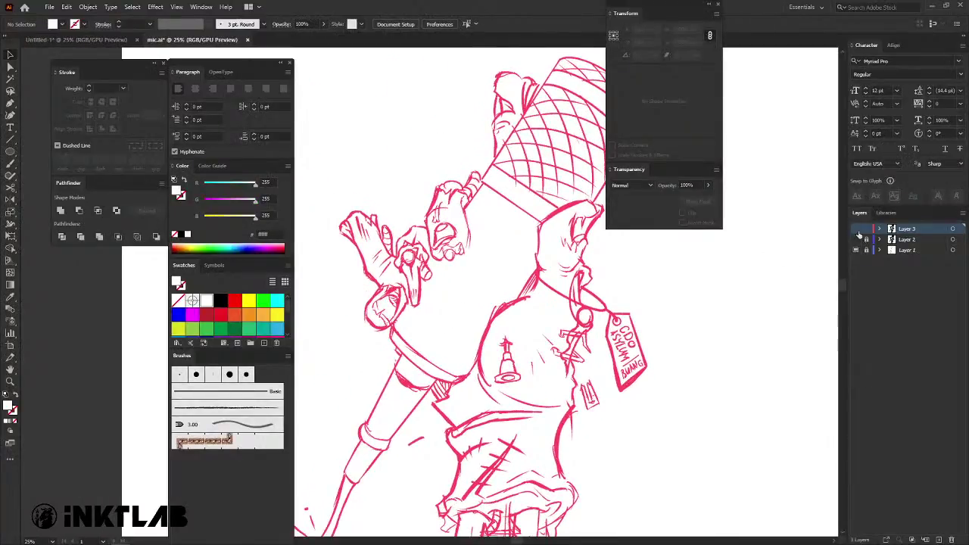
{"action": "left_click", "coordinate": [856, 229]}
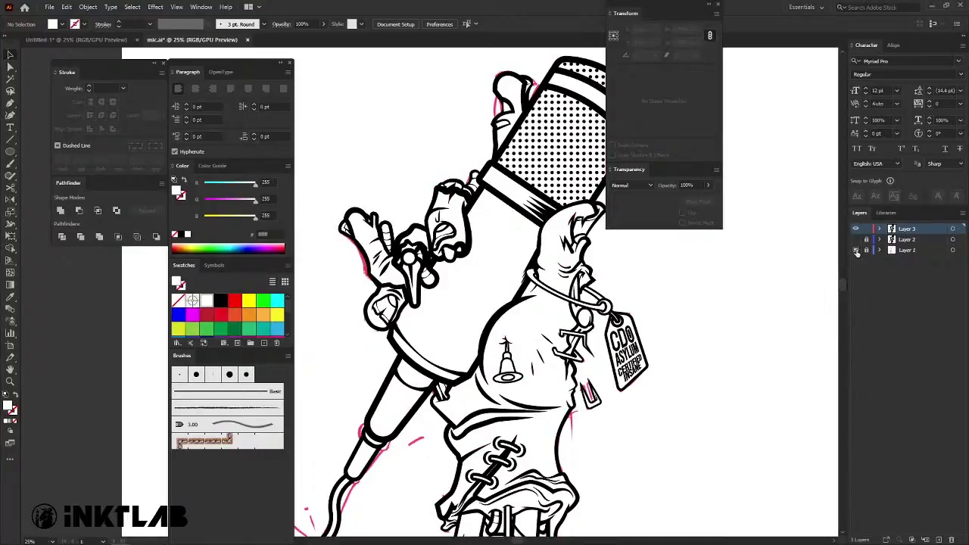
{"action": "left_click", "coordinate": [856, 250]}
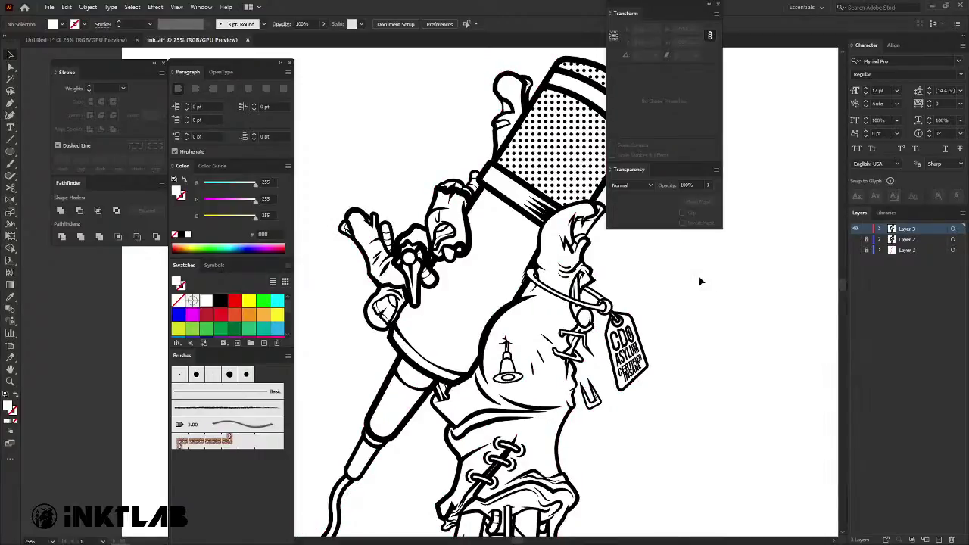
{"action": "key", "text": "Tab"}
{"action": "scroll", "coordinate": [761, 204], "scroll_direction": "down", "scroll_amount": 2}
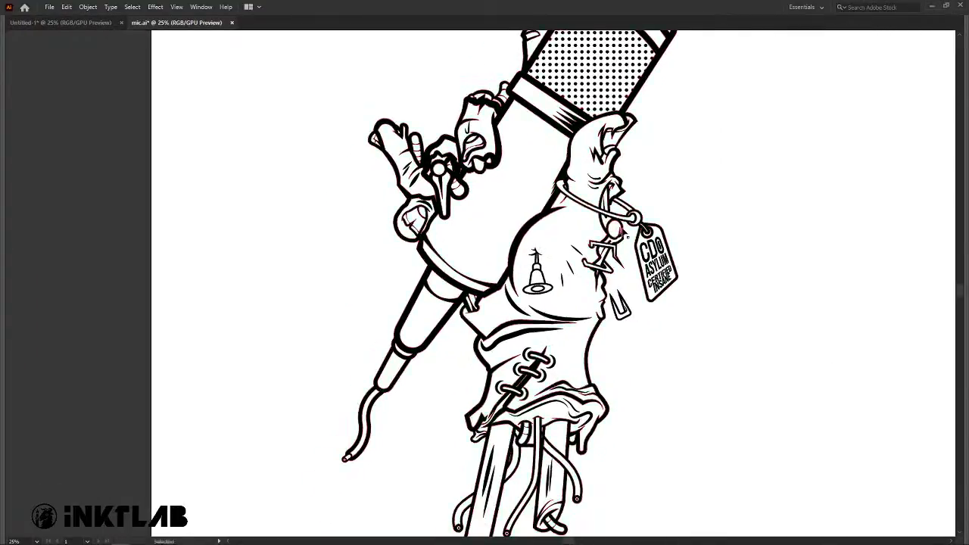
{"action": "scroll", "coordinate": [762, 204], "scroll_direction": "up", "scroll_amount": 2}
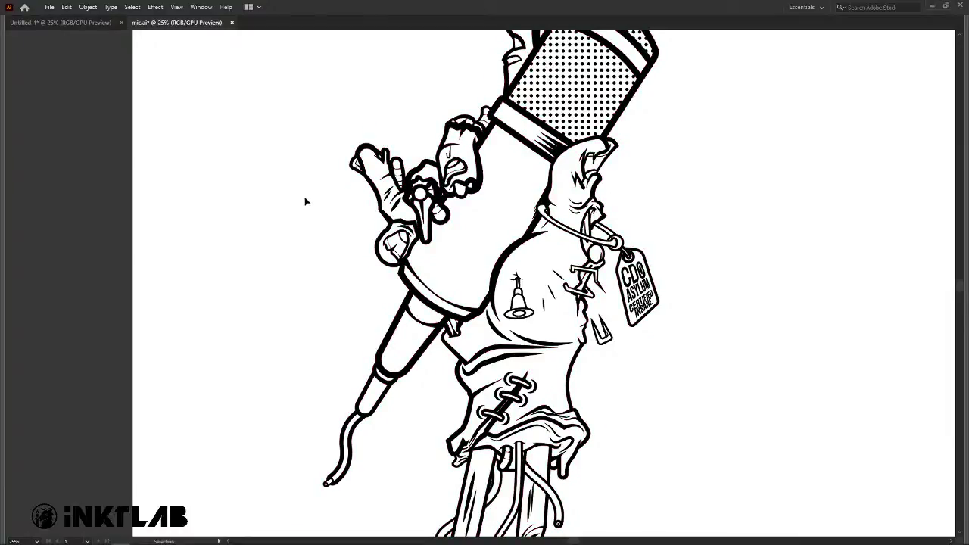
{"action": "key", "text": "ctrl+Tab"}
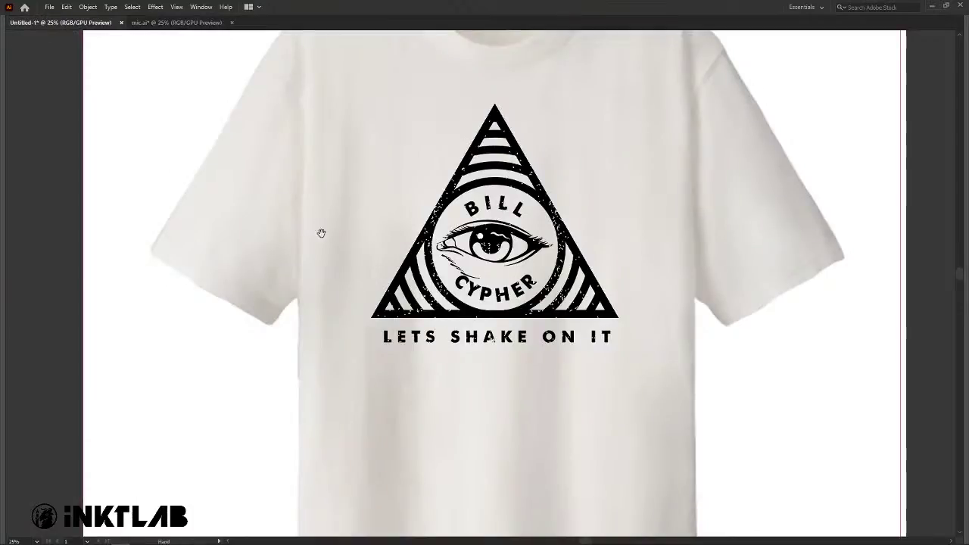
Zoom out to the whole T-shirt, recentre the view and select the shirt image.
{"action": "key", "text": "ctrl+equal"}
{"action": "key", "text": "ctrl+minus"}
{"action": "key", "text": "ctrl+minus"}
{"action": "key", "text": "ctrl+minus"}
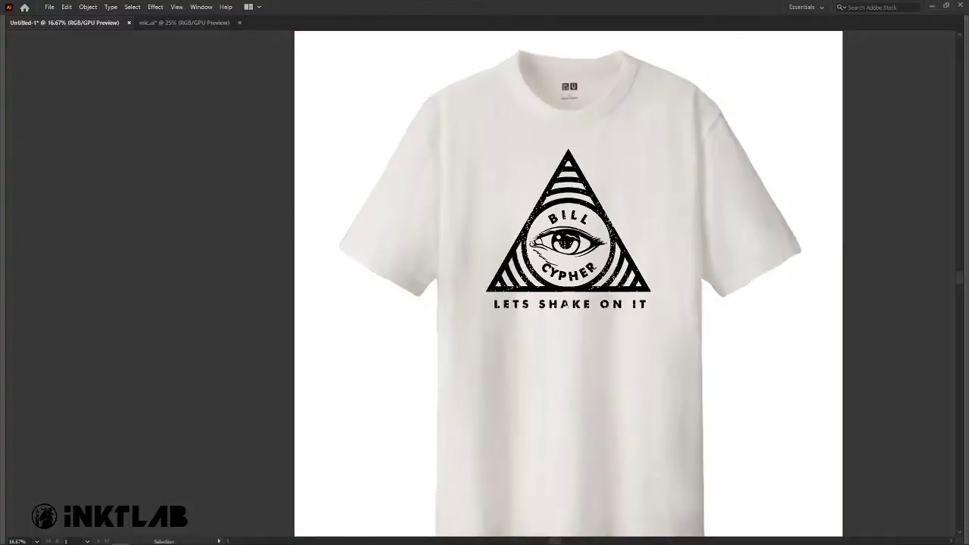
{"action": "scroll", "coordinate": [384, 278], "scroll_direction": "down", "scroll_amount": 2}
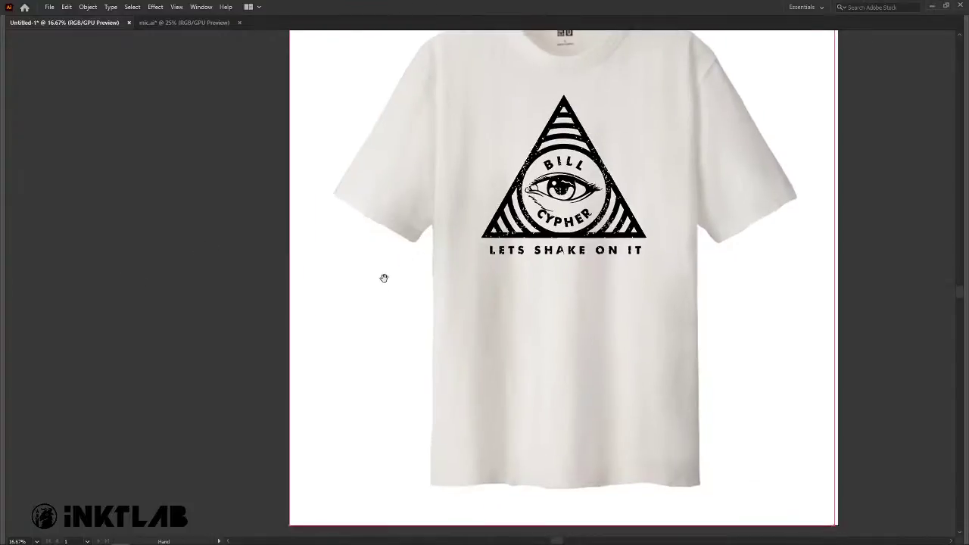
{"action": "left_click_drag", "start_coordinate": [337, 255], "coordinate": [332, 292]}
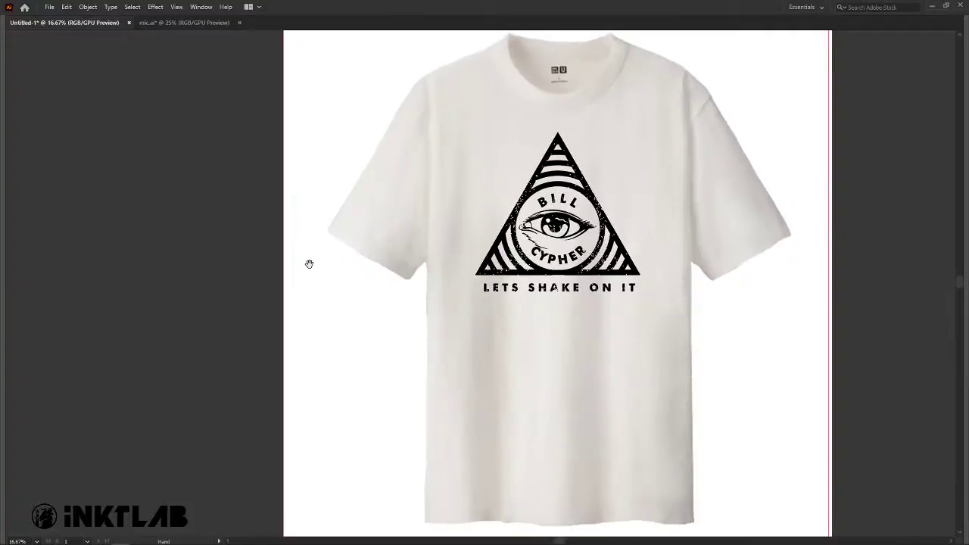
{"action": "left_click_drag", "start_coordinate": [309, 245], "coordinate": [330, 272]}
{"action": "left_click", "coordinate": [372, 255]}
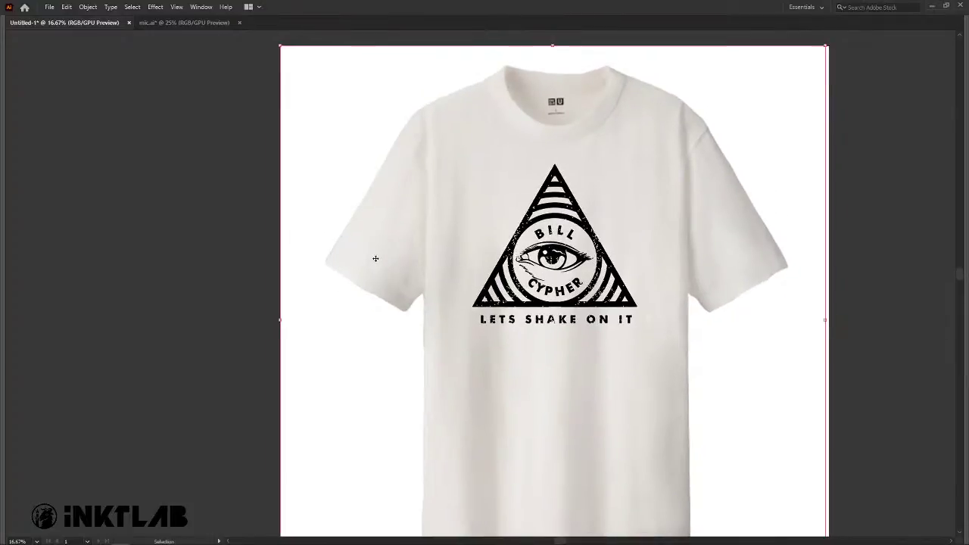
Dock Transform/Transparency below Pathfinder and close the Color/Swatches panel column.
{"action": "key", "text": "Tab"}
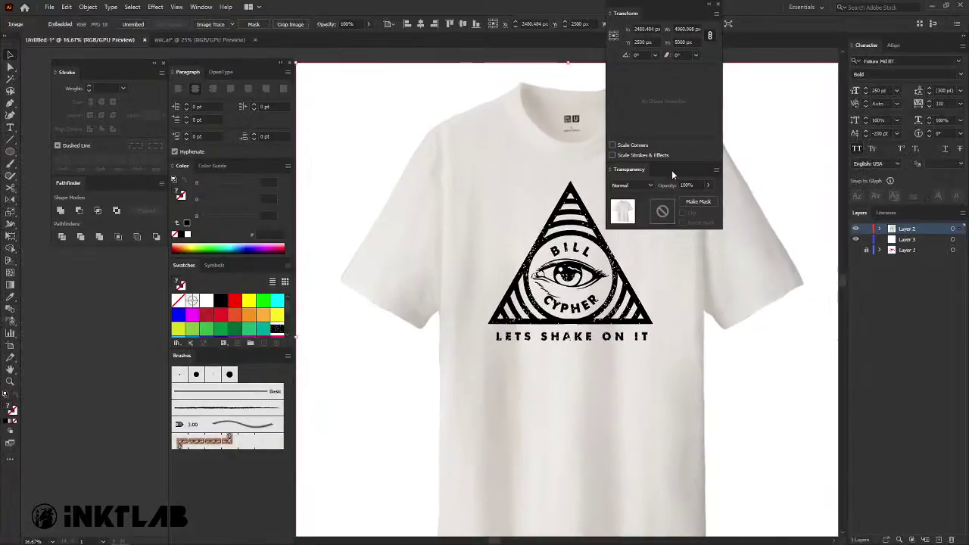
{"action": "left_click_drag", "start_coordinate": [671, 5], "coordinate": [97, 241]}
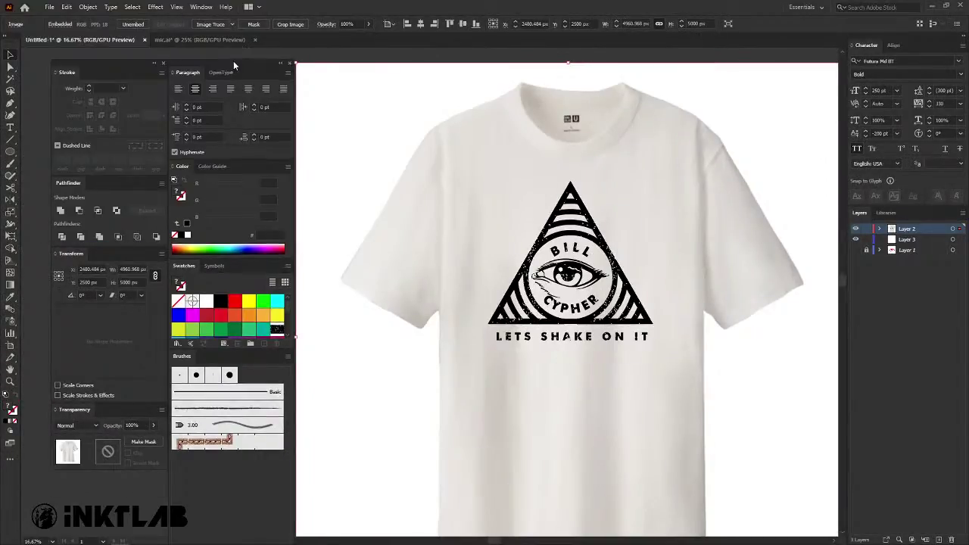
{"action": "left_click_drag", "start_coordinate": [233, 61], "coordinate": [287, 80]}
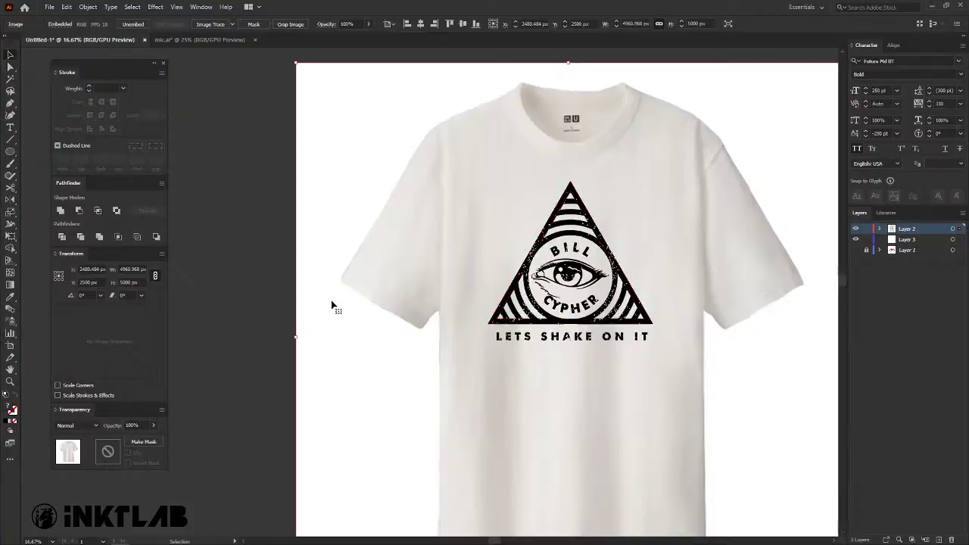
{"action": "left_click_drag", "start_coordinate": [356, 403], "coordinate": [346, 312]}
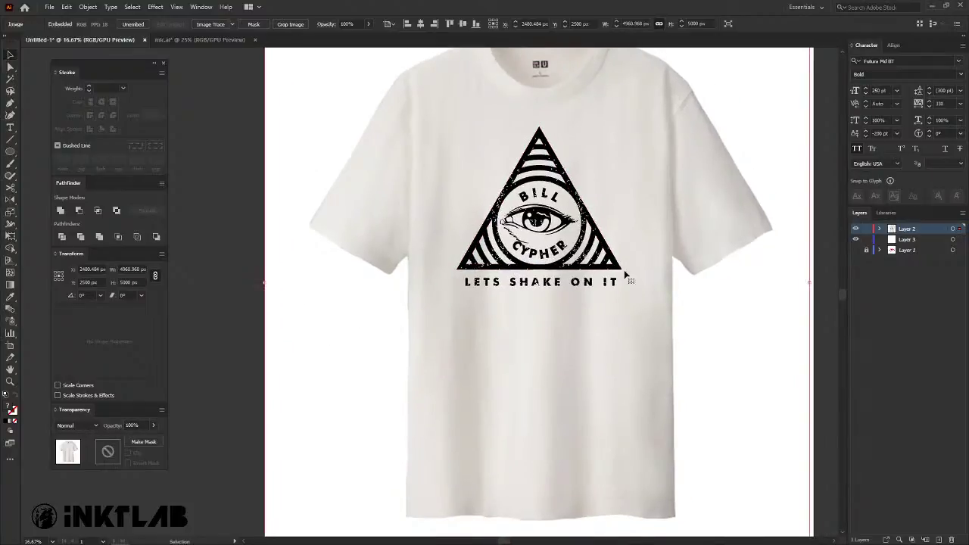
Lock Layer 2, show Layer 1's sketch, hide Layer 3, and toggle Layer 2 to compare.
{"action": "left_click", "coordinate": [867, 229]}
{"action": "left_click", "coordinate": [855, 228]}
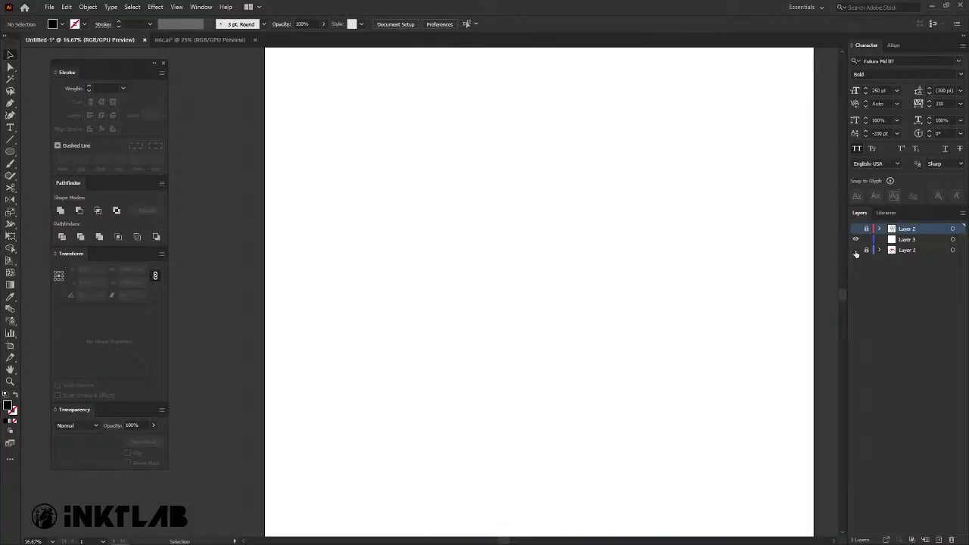
{"action": "left_click", "coordinate": [856, 250]}
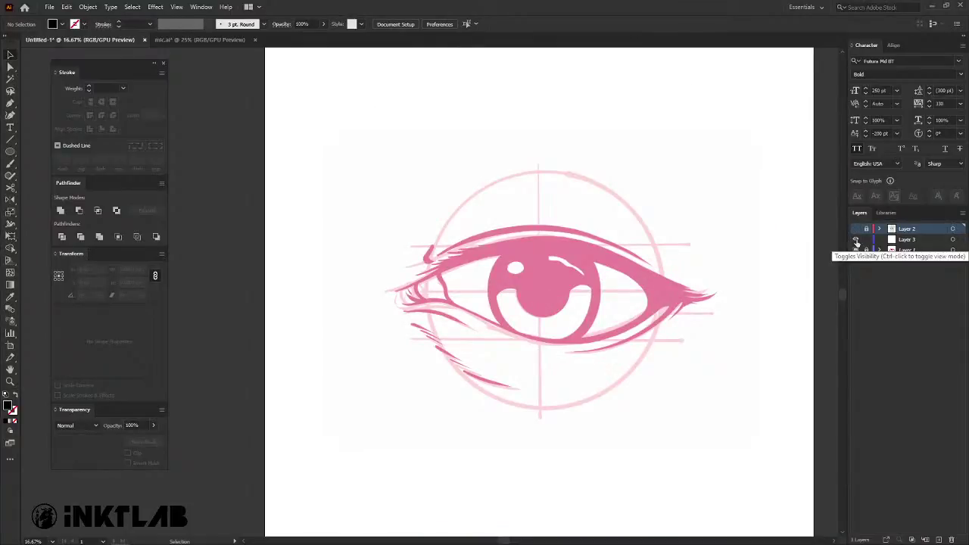
{"action": "left_click", "coordinate": [857, 240]}
{"action": "left_click", "coordinate": [856, 229]}
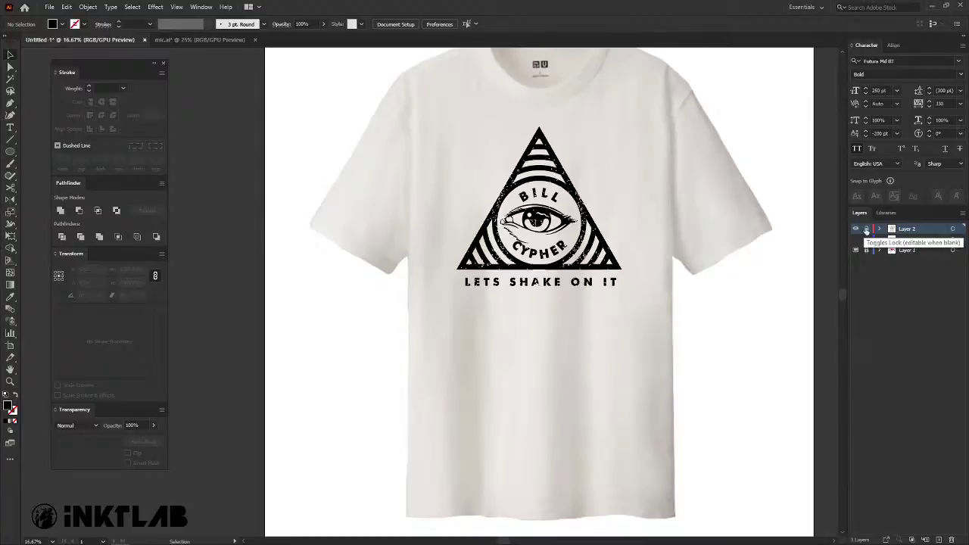
{"action": "left_click", "coordinate": [856, 229]}
{"action": "left_click", "coordinate": [856, 230]}
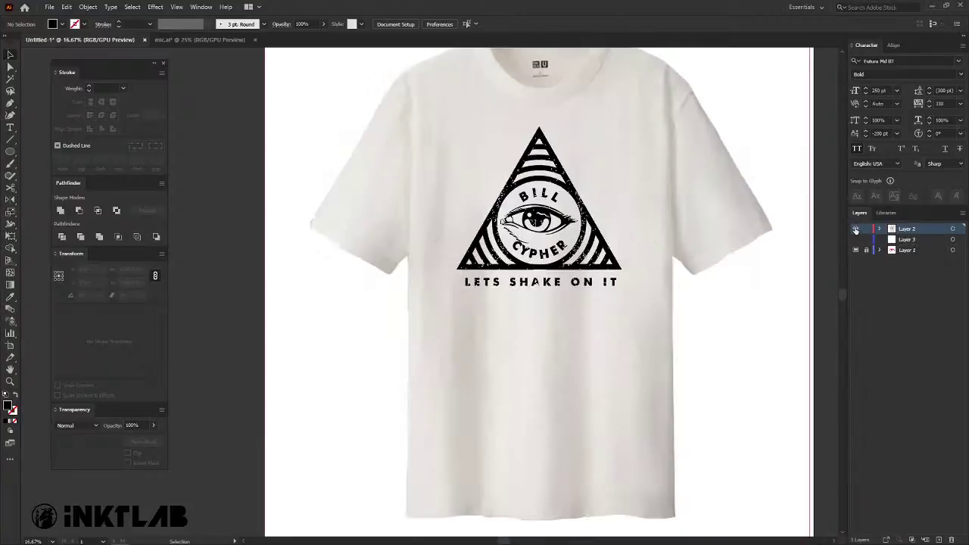
{"action": "left_click", "coordinate": [856, 229]}
{"action": "left_click", "coordinate": [856, 229]}
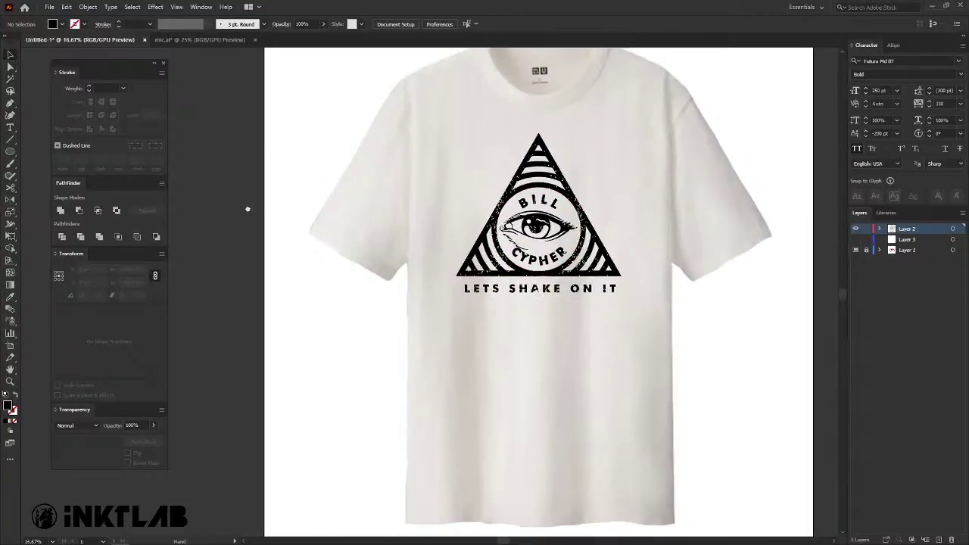
{"action": "scroll", "coordinate": [550, 259], "scroll_direction": "up", "scroll_amount": 3}
{"action": "scroll", "coordinate": [550, 260], "scroll_direction": "up", "scroll_amount": 2}
{"action": "scroll", "coordinate": [473, 258], "scroll_direction": "up", "scroll_amount": 2}
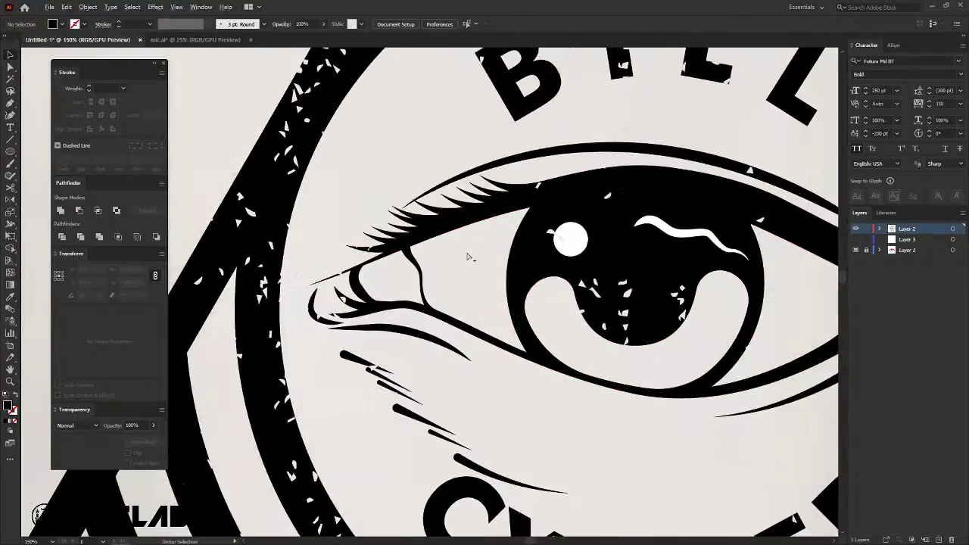
{"action": "scroll", "coordinate": [443, 262], "scroll_direction": "up", "scroll_amount": 2}
{"action": "mouse_move", "coordinate": [443, 262]}
{"action": "left_mouse_down"}
{"action": "mouse_move", "coordinate": [375, 256]}
{"action": "mouse_move", "coordinate": [410, 259]}
{"action": "left_mouse_up"}
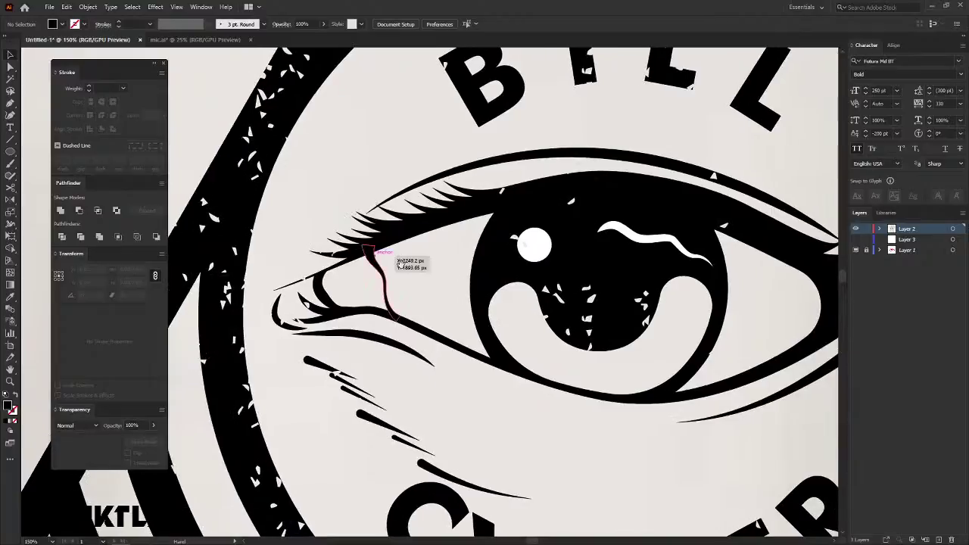
{"action": "left_click", "coordinate": [523, 252]}
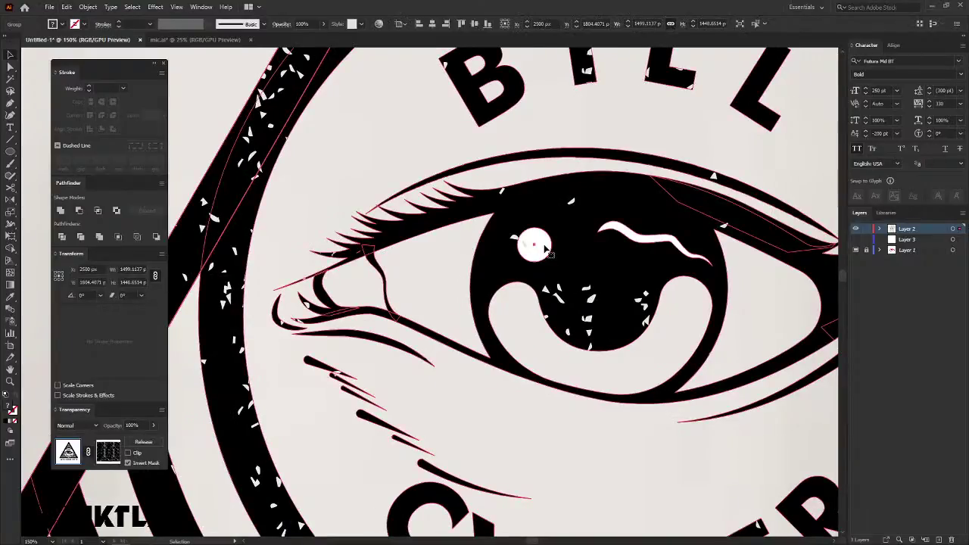
{"action": "double_click", "coordinate": [545, 250]}
{"action": "left_click", "coordinate": [536, 247]}
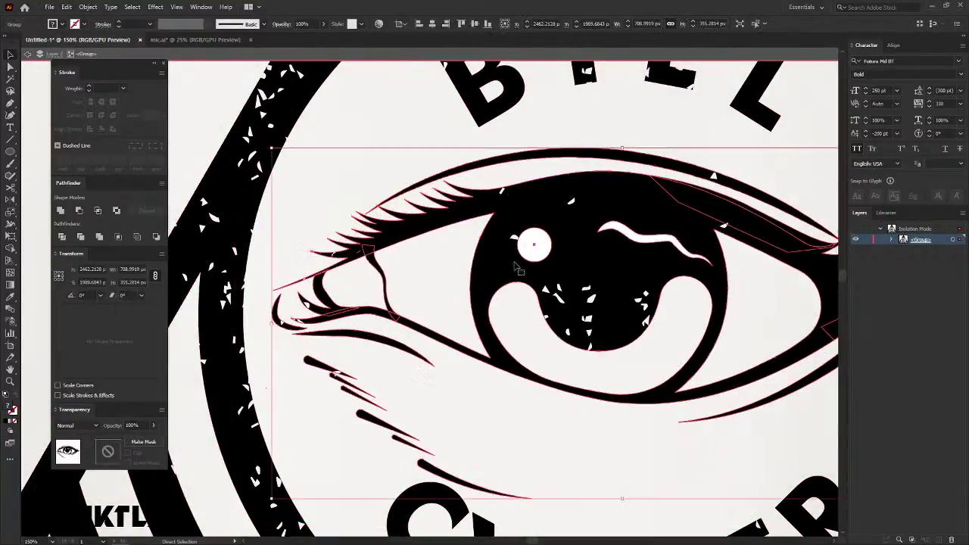
{"action": "double_click", "coordinate": [536, 247]}
{"action": "left_click", "coordinate": [534, 243]}
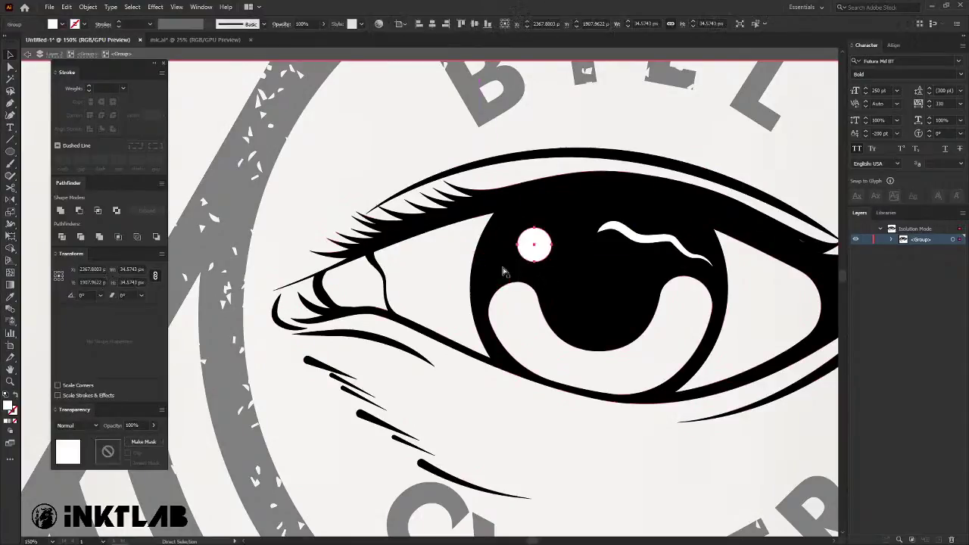
{"action": "left_click", "coordinate": [642, 250]}
{"action": "left_click", "coordinate": [604, 274]}
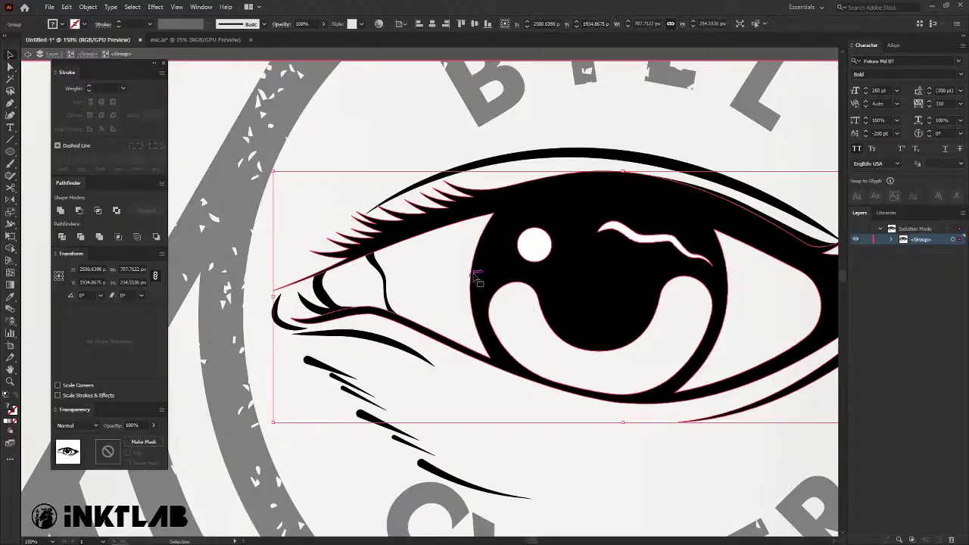
{"action": "key", "text": "a"}
{"action": "left_click", "coordinate": [448, 259]}
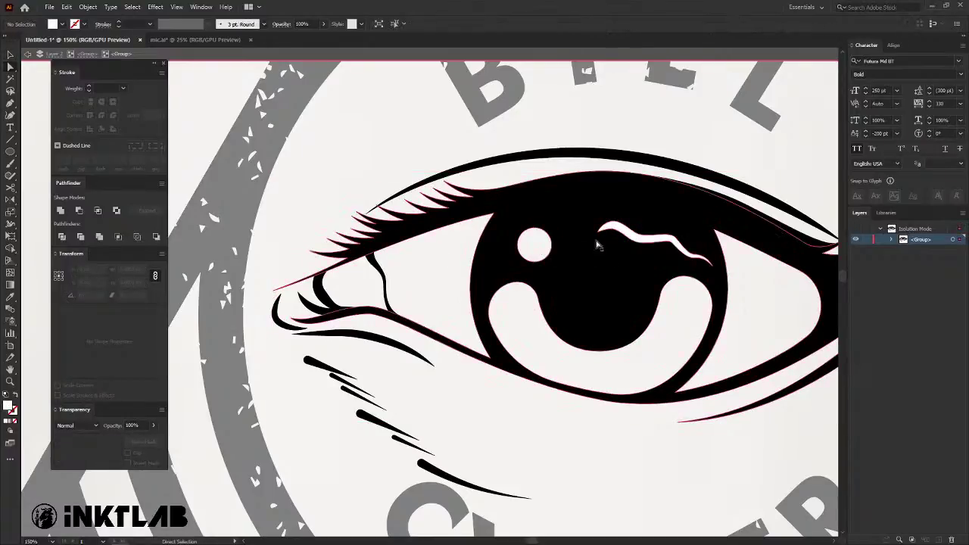
{"action": "left_click", "coordinate": [627, 236]}
{"action": "left_click", "coordinate": [435, 287]}
{"action": "key", "text": "v"}
{"action": "key", "text": "ctrl+0"}
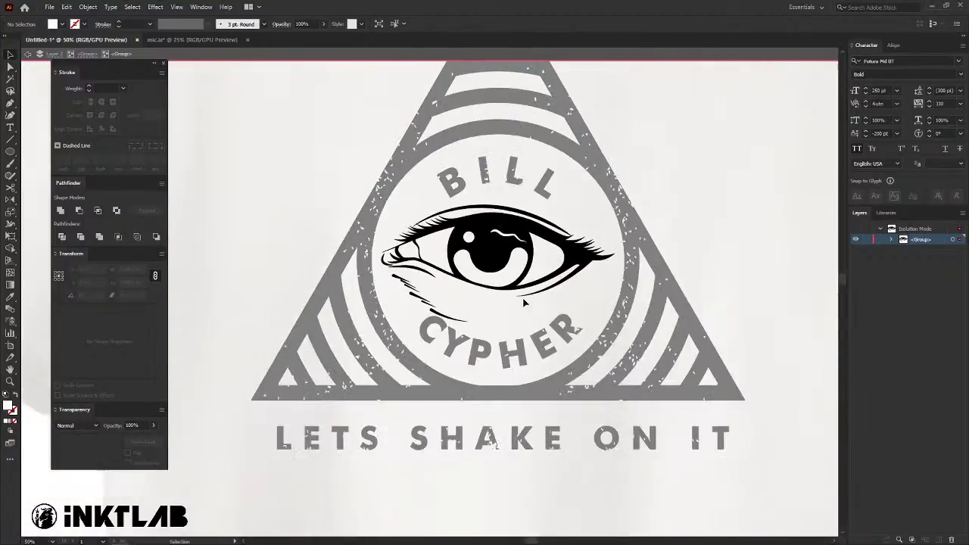
{"action": "double_click", "coordinate": [734, 193]}
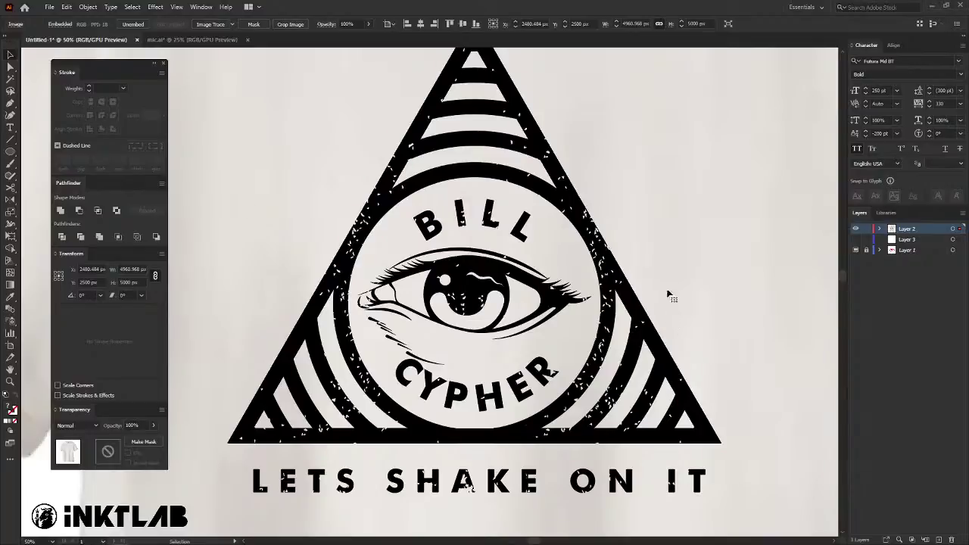
Deselect the shirt, enter Isolation Mode on the logo group, and zoom in on it.
{"action": "key", "text": "ctrl+minus"}
{"action": "key", "text": "ctrl+minus"}
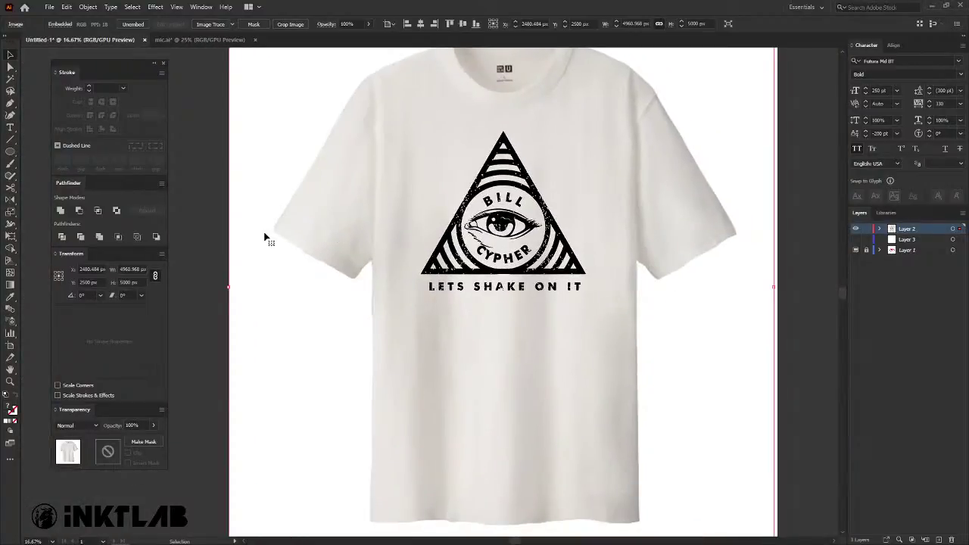
{"action": "key", "text": "ctrl+shift+a"}
{"action": "left_click_drag", "start_coordinate": [264, 232], "coordinate": [309, 253]}
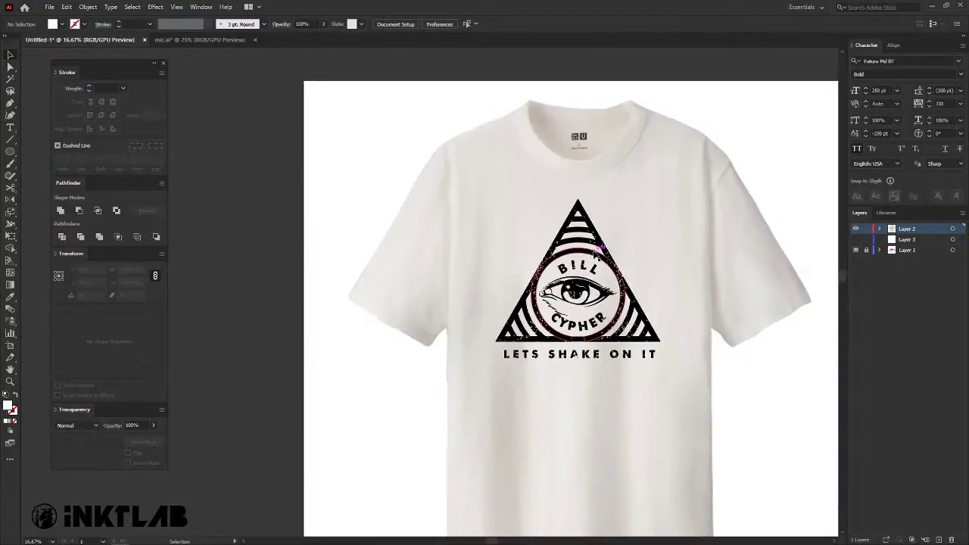
{"action": "double_click", "coordinate": [591, 250]}
{"action": "key", "text": "ctrl+equal"}
{"action": "key", "text": "ctrl+equal"}
{"action": "key", "text": "ctrl+equal"}
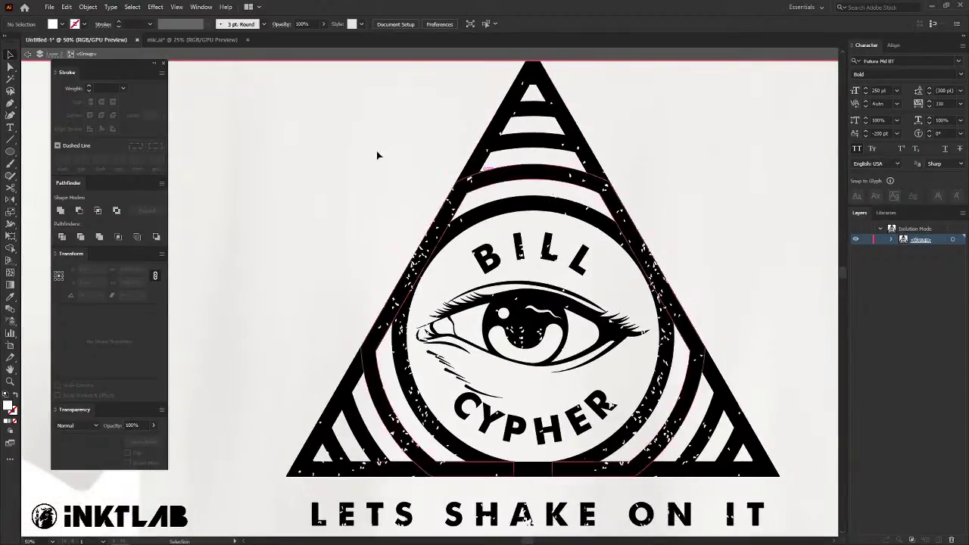
{"action": "scroll", "coordinate": [318, 192], "scroll_direction": "down", "scroll_amount": 2}
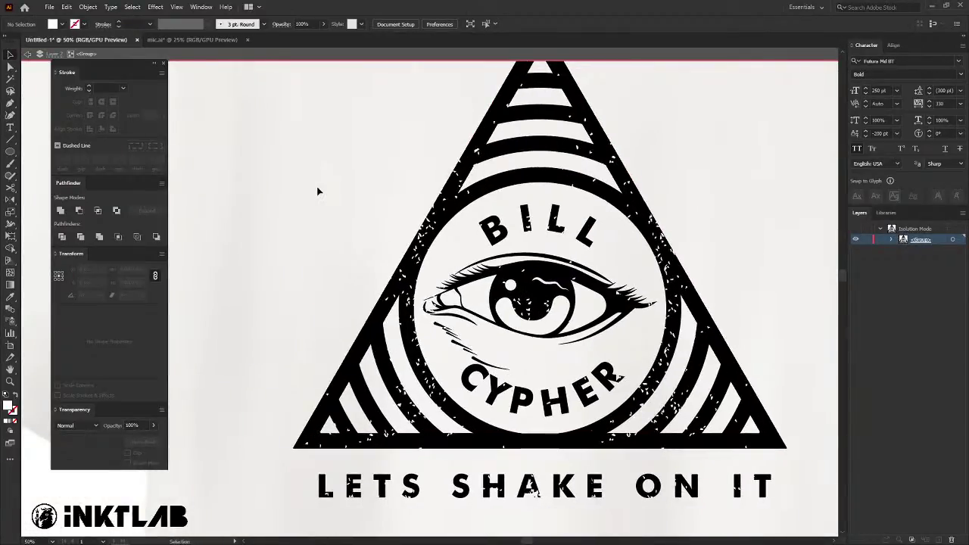
{"action": "key", "text": "p"}
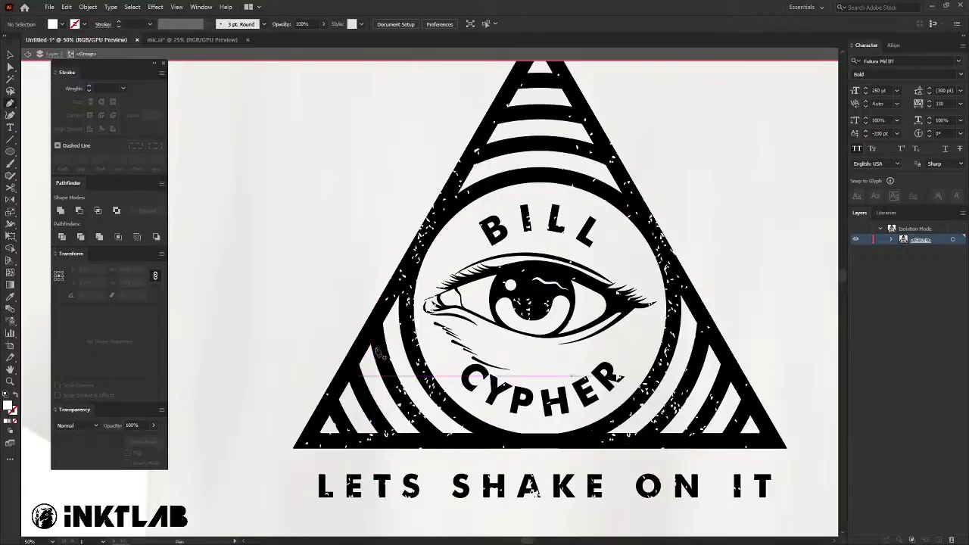
Draw a small triangle in the logo triangle's lower-left corner and fill it red.
{"action": "left_click", "coordinate": [301, 445]}
{"action": "left_click", "coordinate": [332, 397]}
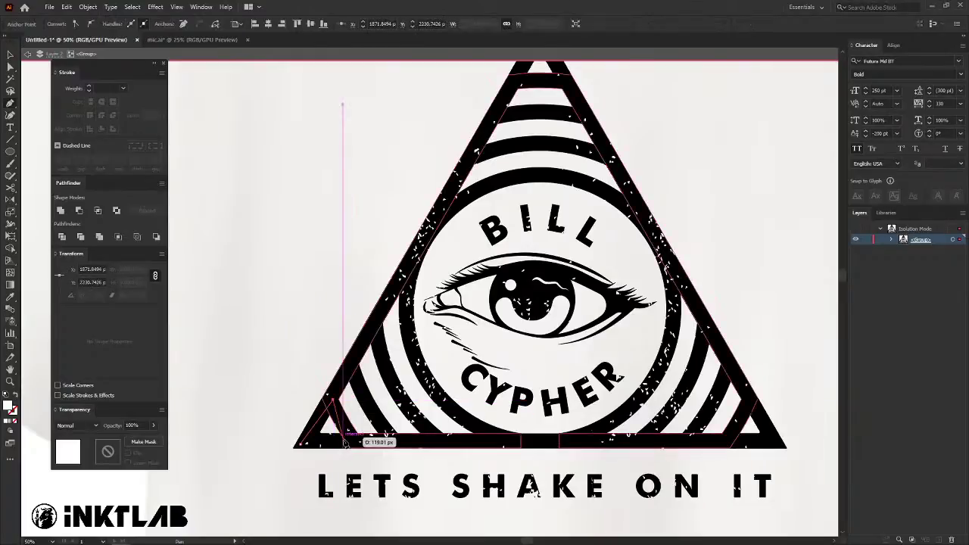
{"action": "left_click", "coordinate": [348, 443]}
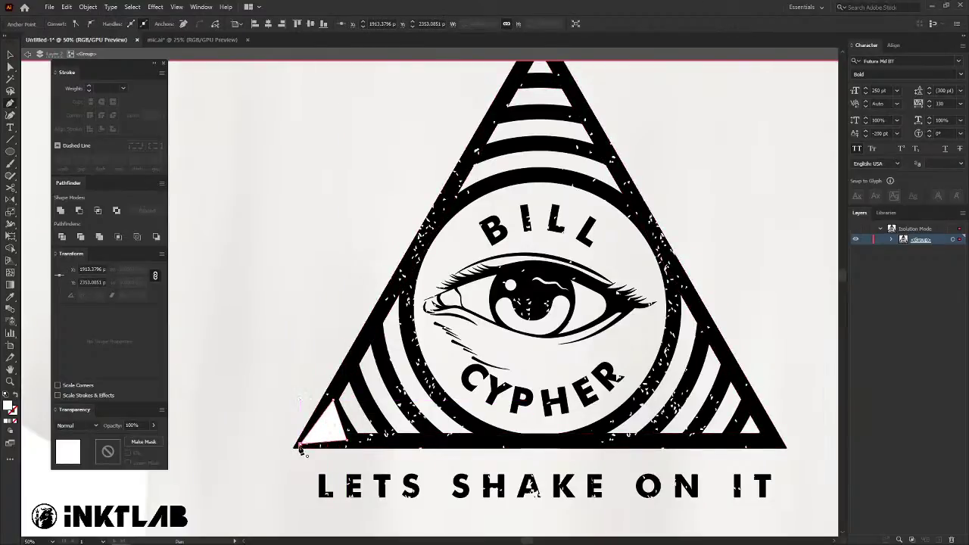
{"action": "left_click", "coordinate": [302, 445]}
{"action": "key", "text": "v"}
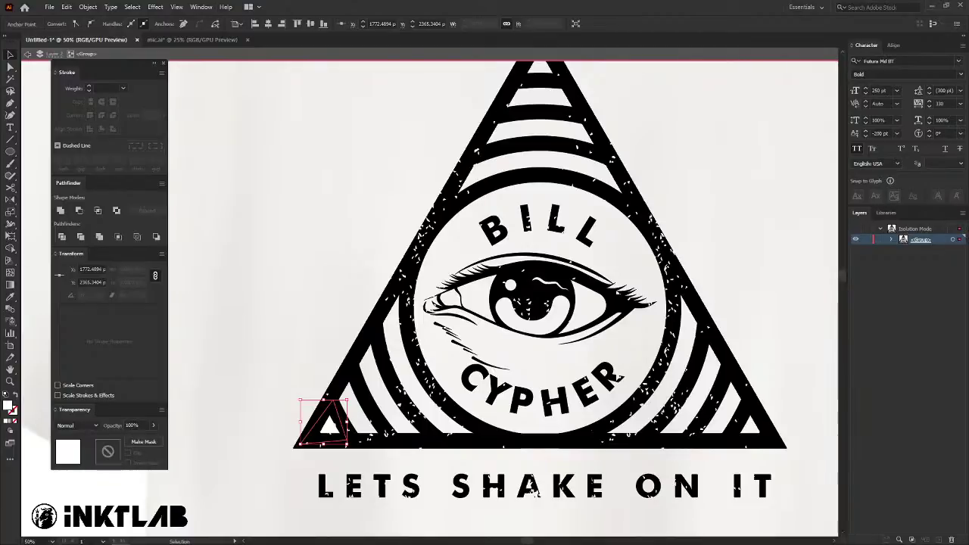
{"action": "key", "text": "shift+x"}
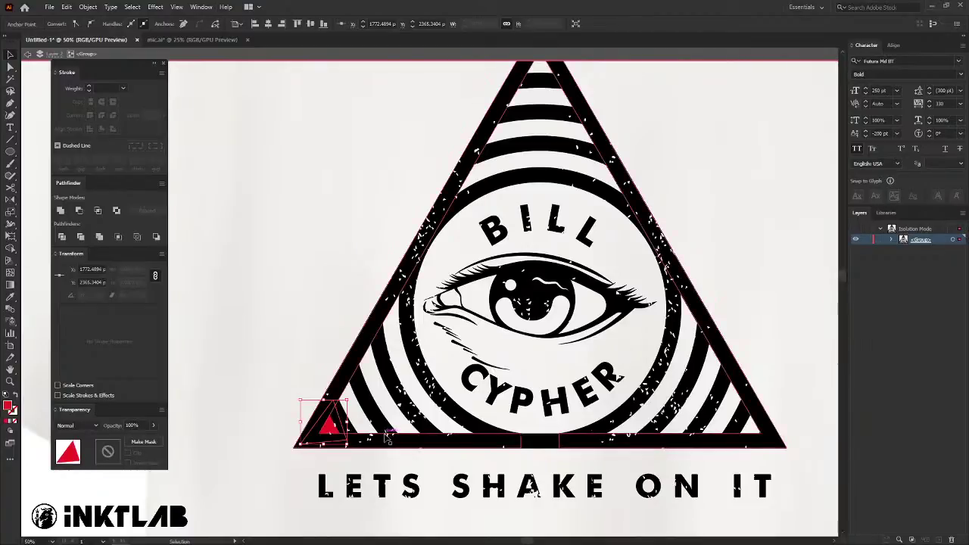
{"action": "left_click", "coordinate": [305, 389]}
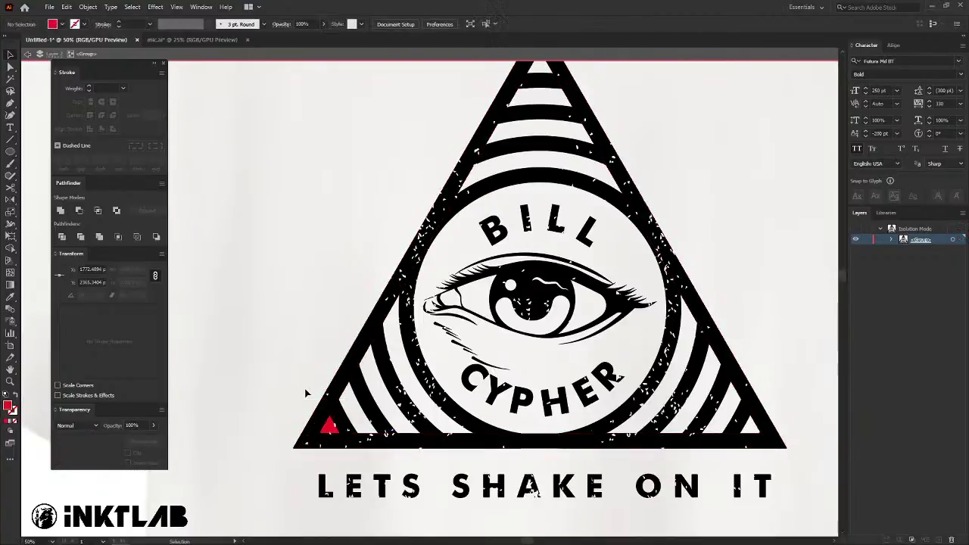
{"action": "left_click", "coordinate": [330, 426]}
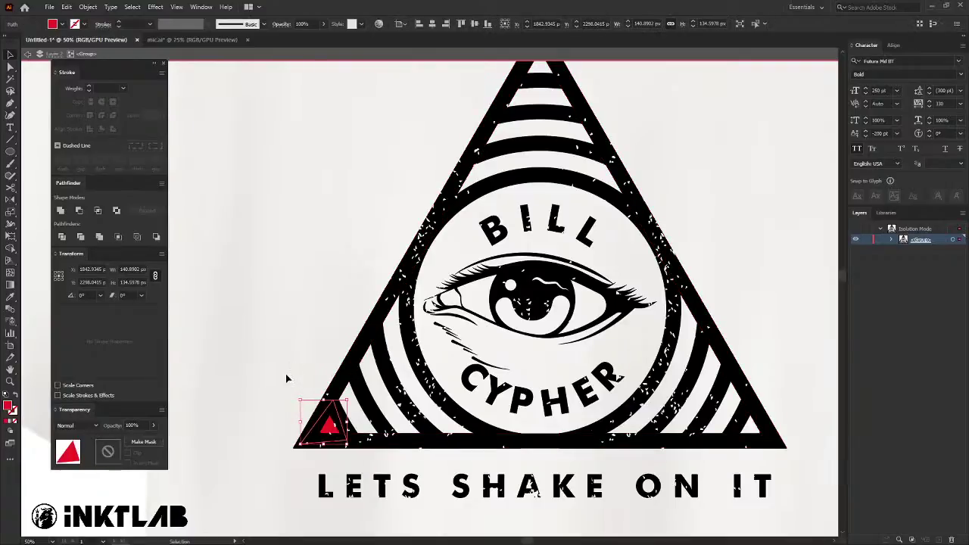
{"action": "left_click", "coordinate": [287, 379]}
Draw a red band along the lower-left stripes and send it behind the black stripes.
{"action": "key", "text": "p"}
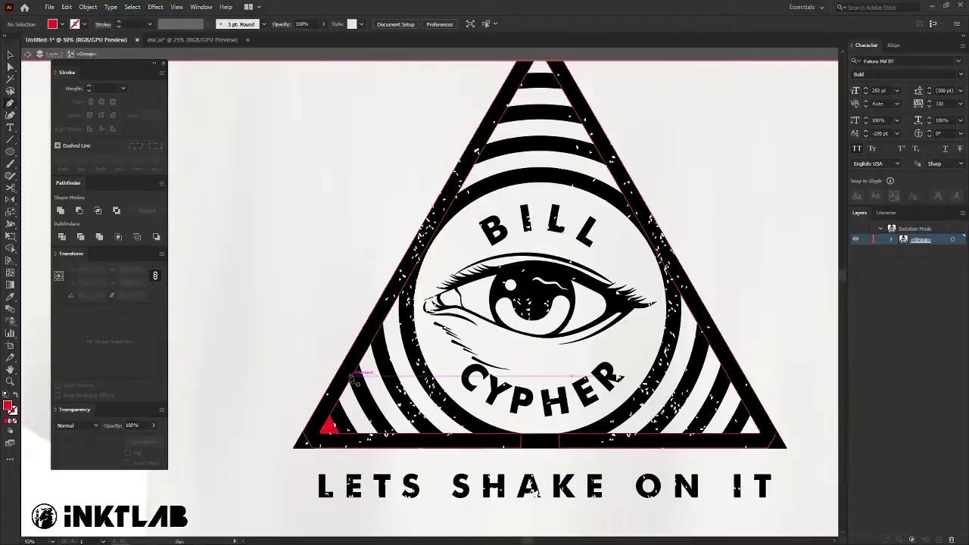
{"action": "left_click", "coordinate": [333, 396]}
{"action": "left_click", "coordinate": [350, 365]}
{"action": "left_click", "coordinate": [350, 445]}
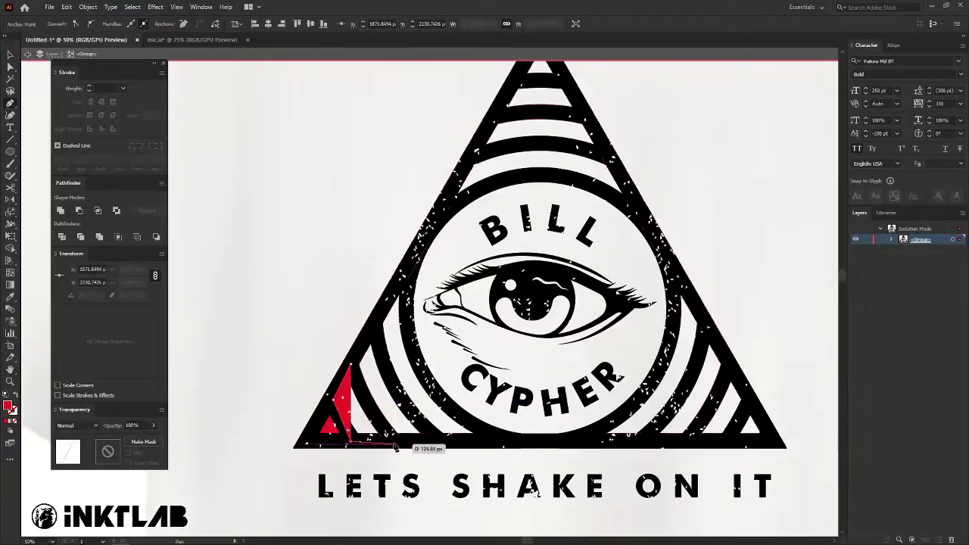
{"action": "left_click", "coordinate": [394, 438]}
{"action": "left_click", "coordinate": [351, 366]}
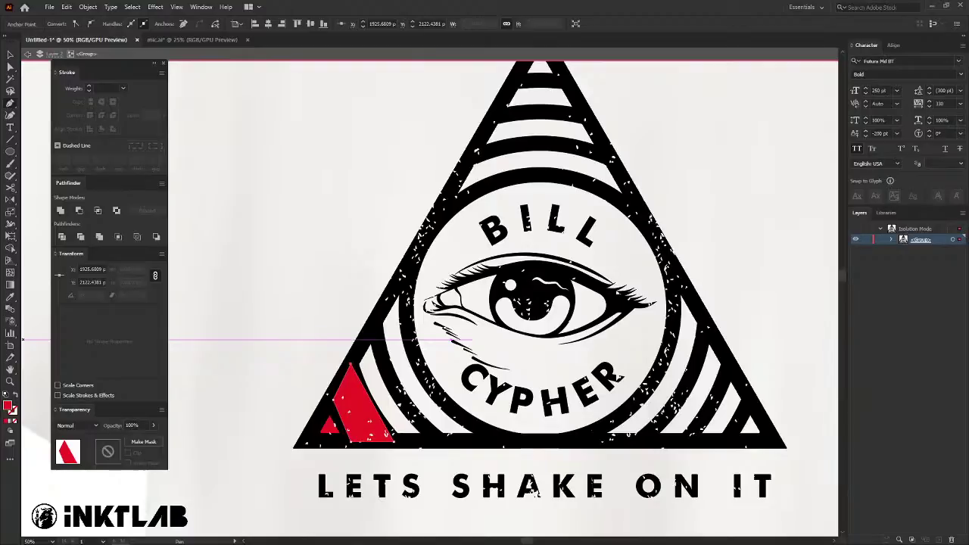
{"action": "key", "text": "v"}
{"action": "key", "text": "ctrl+bracketleft"}
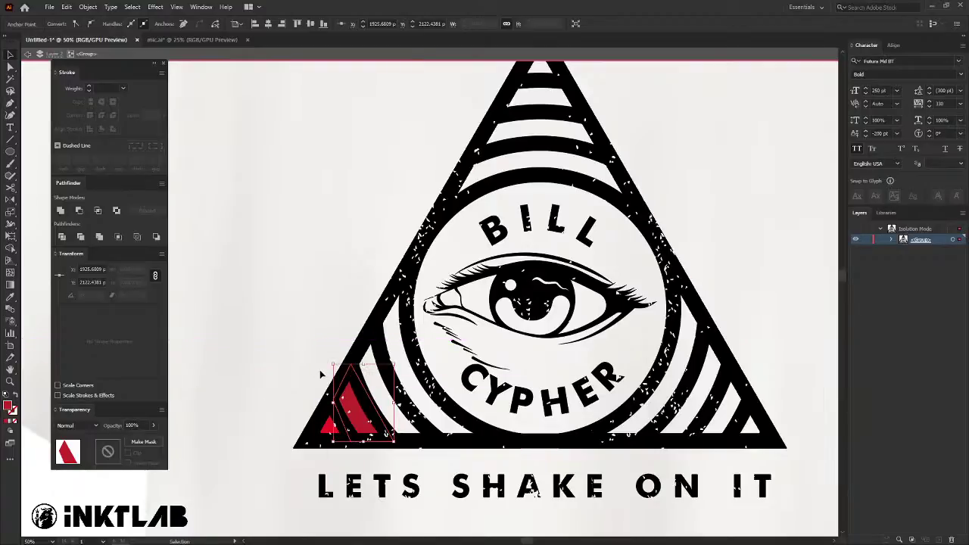
{"action": "left_click", "coordinate": [291, 342]}
Draw a second band shape from the left edge along the baseline up toward the circle.
{"action": "key", "text": "p"}
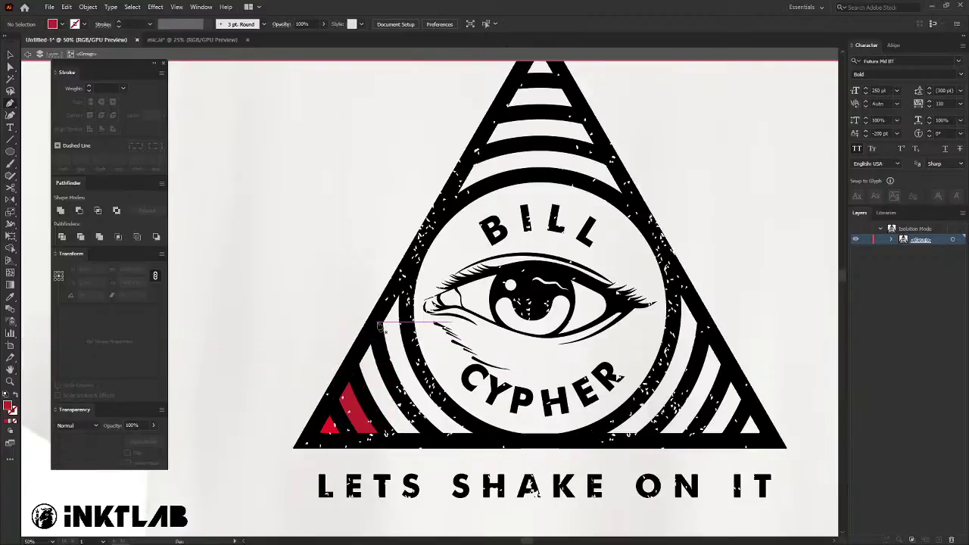
{"action": "left_click", "coordinate": [349, 369]}
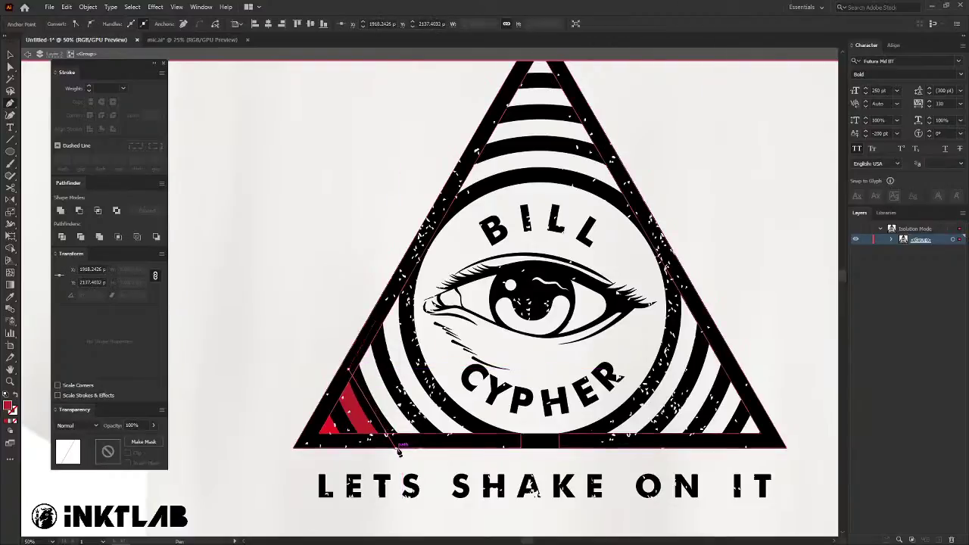
{"action": "left_click", "coordinate": [387, 438]}
{"action": "left_click", "coordinate": [435, 438]}
{"action": "left_click", "coordinate": [377, 319]}
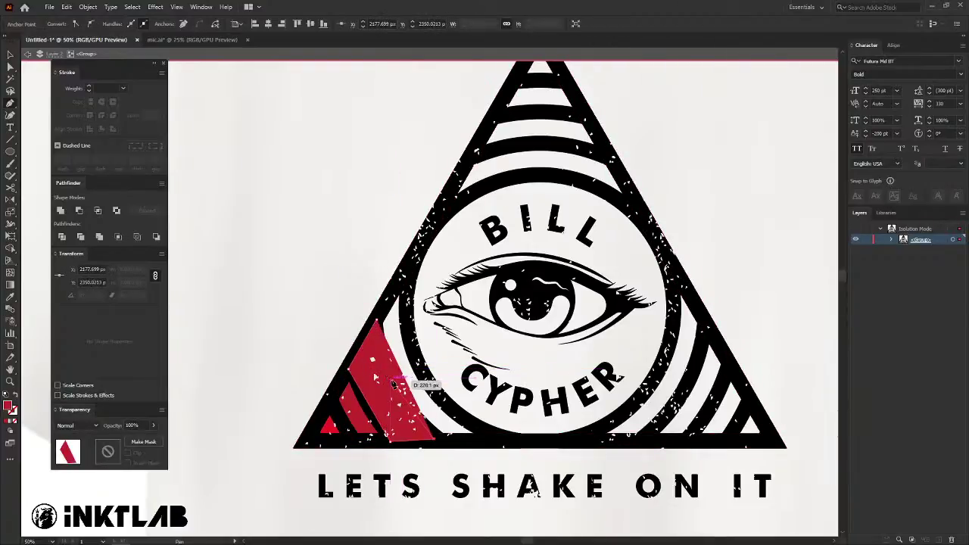
{"action": "left_click", "coordinate": [377, 321]}
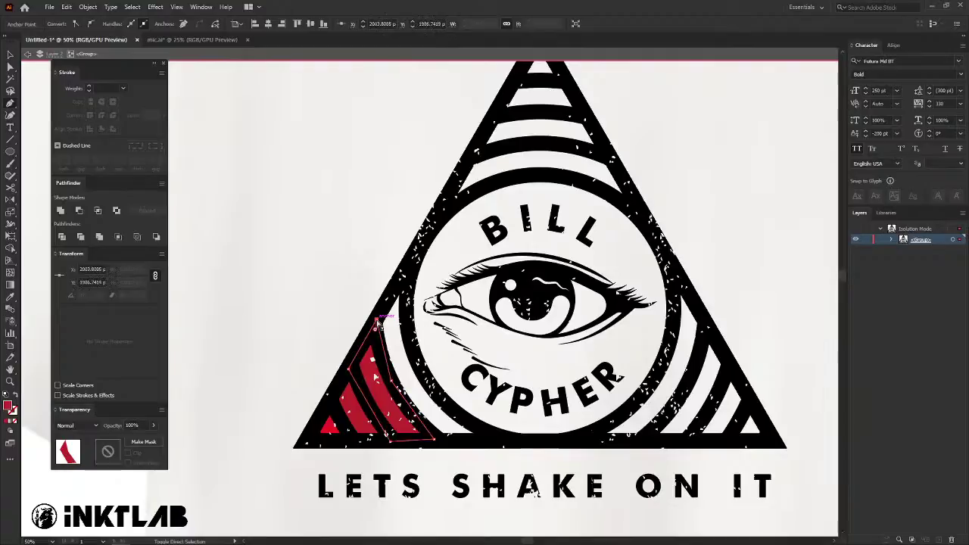
{"action": "key", "text": "v"}
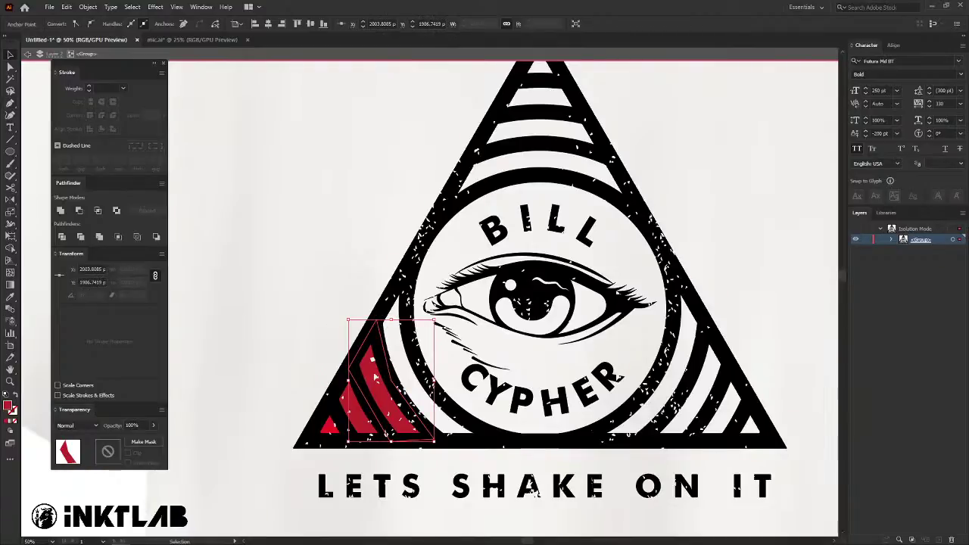
Give the new band shape a darker red fill.
{"action": "double_click", "coordinate": [10, 409]}
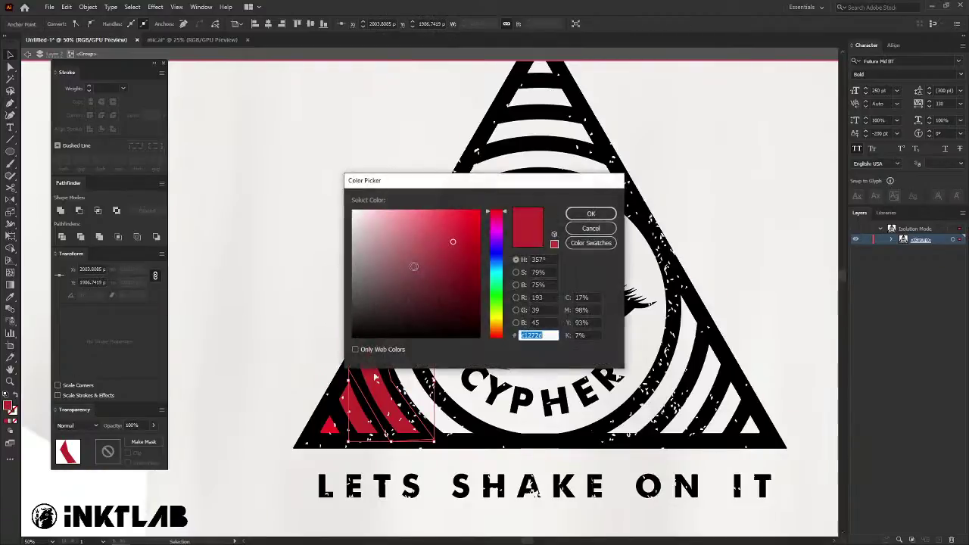
{"action": "mouse_move", "coordinate": [452, 240]}
{"action": "left_mouse_down"}
{"action": "mouse_move", "coordinate": [444, 262]}
{"action": "mouse_move", "coordinate": [452, 246]}
{"action": "mouse_move", "coordinate": [452, 254]}
{"action": "left_mouse_up"}
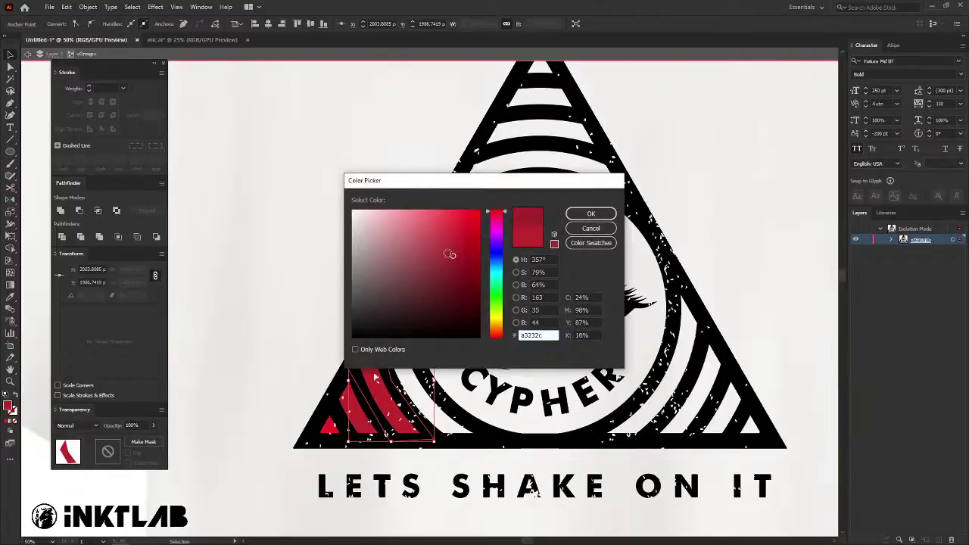
{"action": "key", "text": "Return"}
{"action": "left_click", "coordinate": [281, 298]}
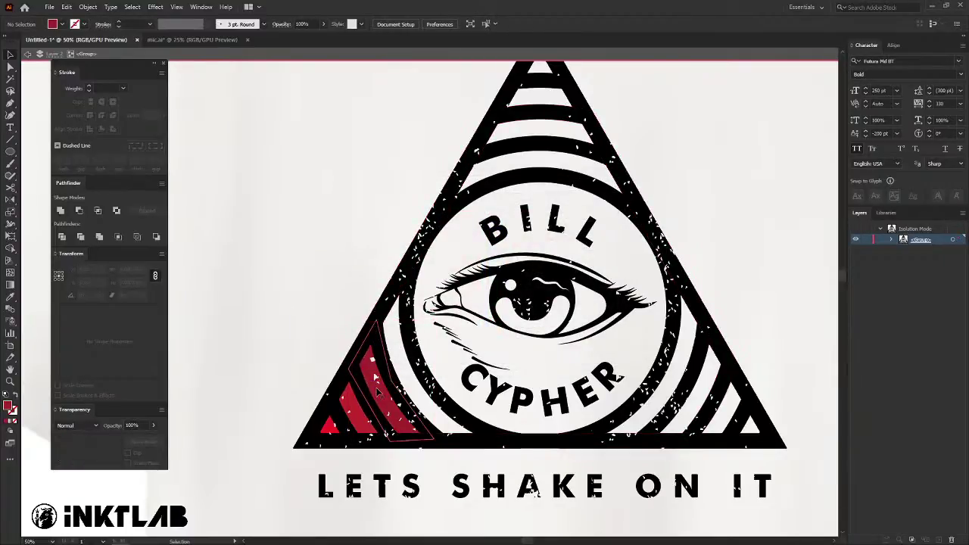
Reshape the red band's anchor points so it follows the stripe and hugs the circle.
{"action": "left_click", "coordinate": [376, 376]}
{"action": "key", "text": "a"}
{"action": "mouse_move", "coordinate": [376, 376]}
{"action": "left_mouse_down"}
{"action": "mouse_move", "coordinate": [418, 364]}
{"action": "mouse_move", "coordinate": [468, 430]}
{"action": "mouse_move", "coordinate": [438, 437]}
{"action": "left_mouse_up"}
{"action": "left_click", "coordinate": [471, 444]}
{"action": "left_click_drag", "start_coordinate": [379, 360], "coordinate": [373, 322]}
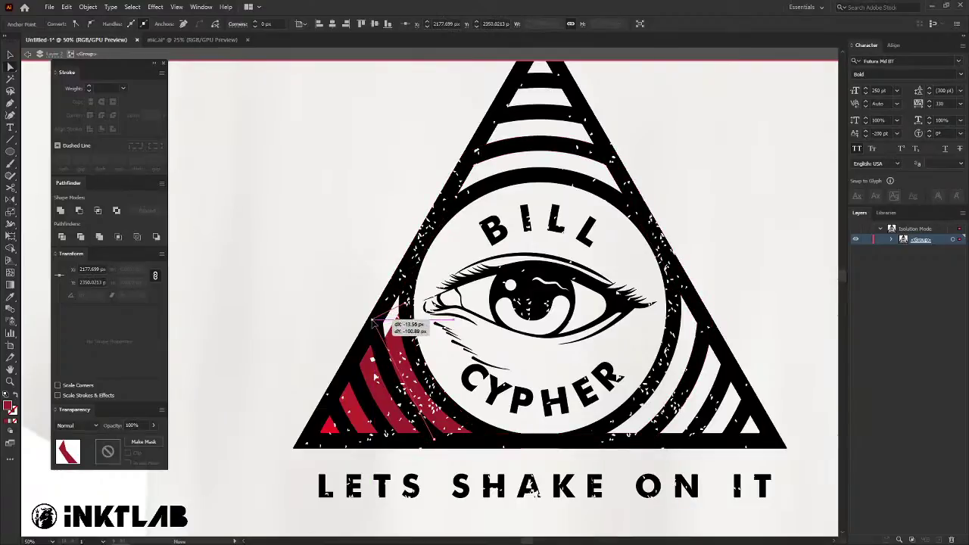
{"action": "left_click_drag", "start_coordinate": [374, 322], "coordinate": [403, 287]}
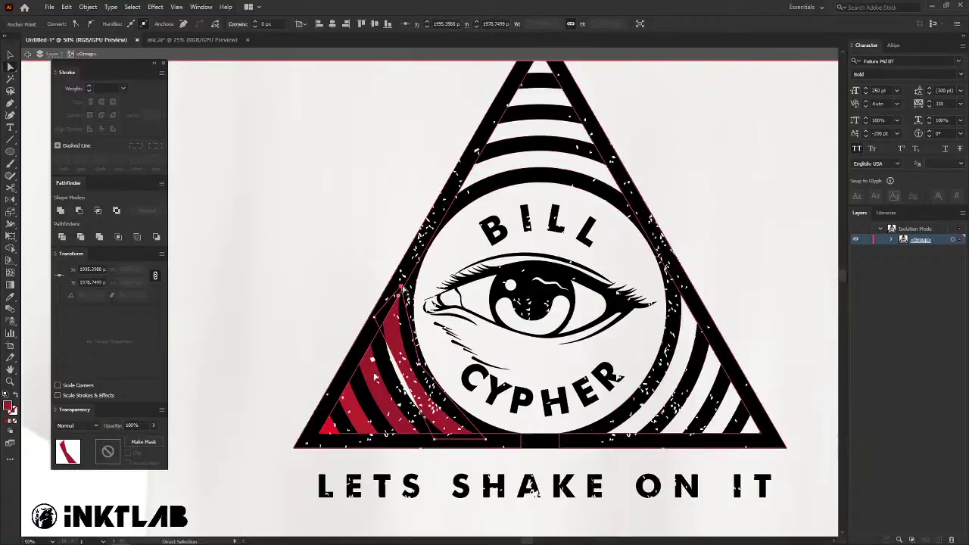
{"action": "key", "text": "plus"}
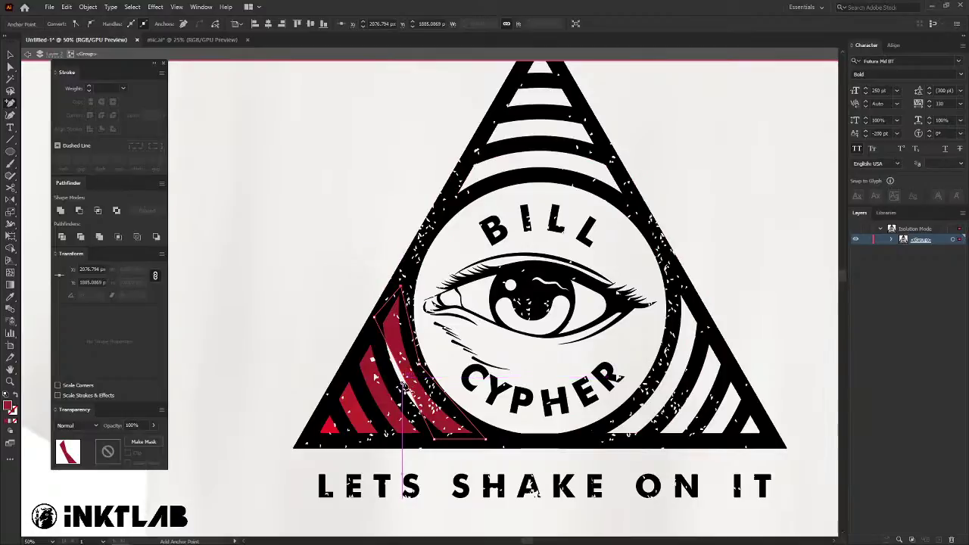
{"action": "left_click_drag", "start_coordinate": [404, 379], "coordinate": [398, 396]}
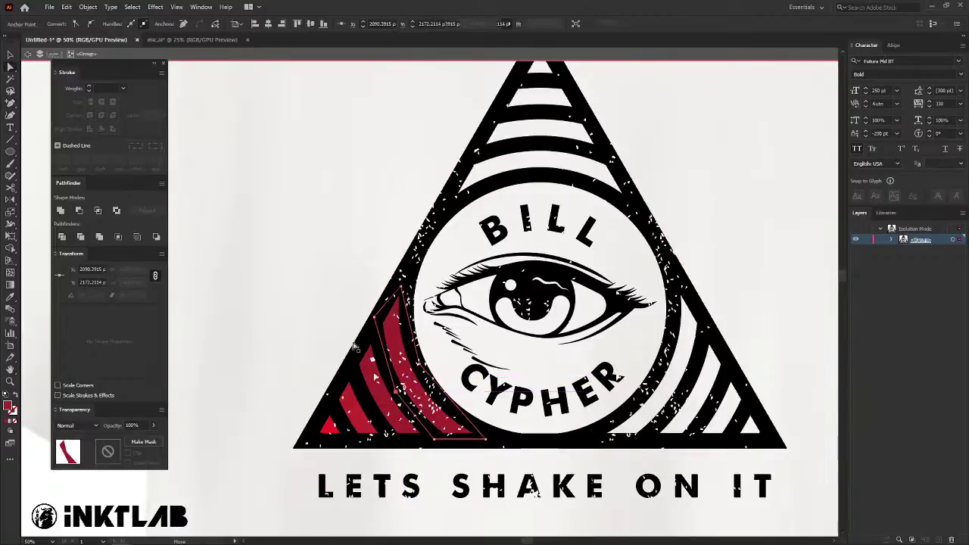
{"action": "key", "text": "v"}
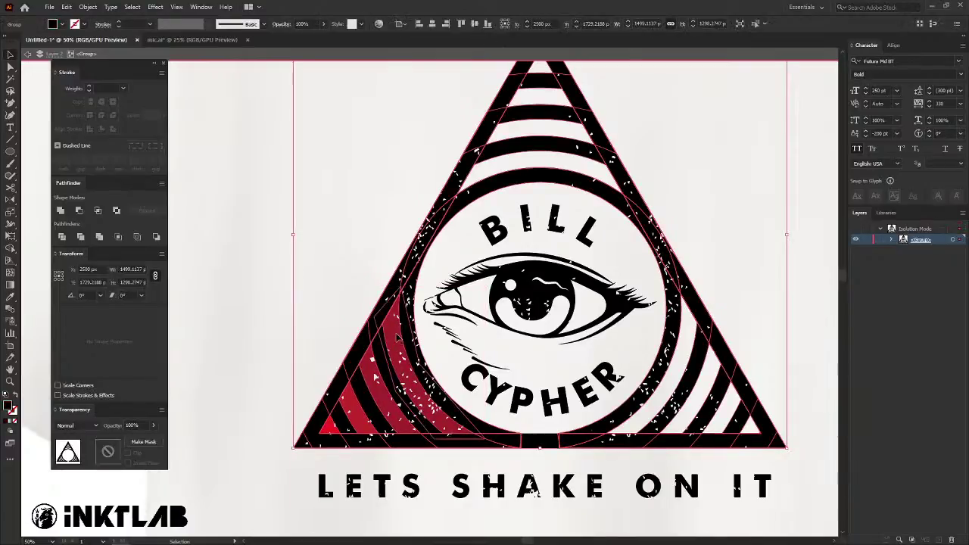
Change the selected shape's fill to the deeper crimson #821d27.
{"action": "left_click", "coordinate": [402, 340]}
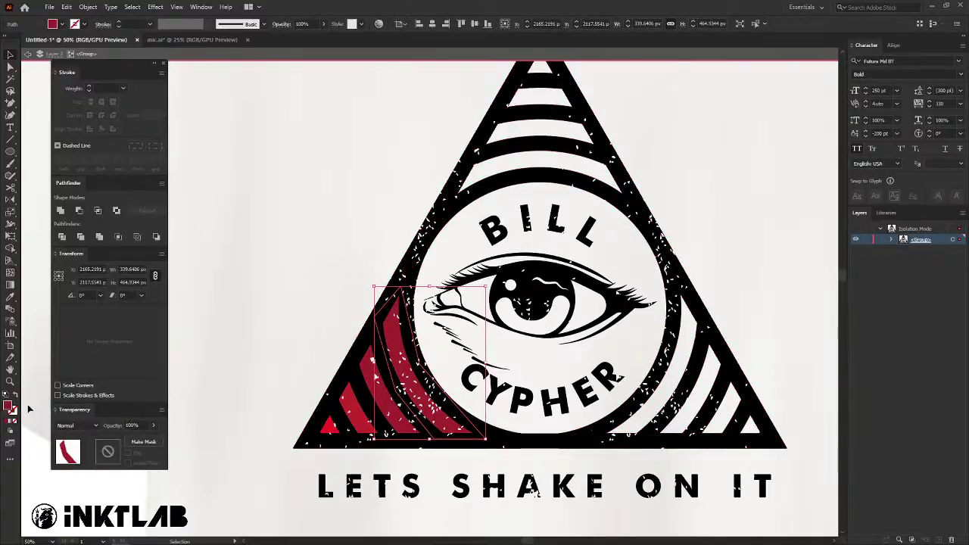
{"action": "double_click", "coordinate": [10, 408]}
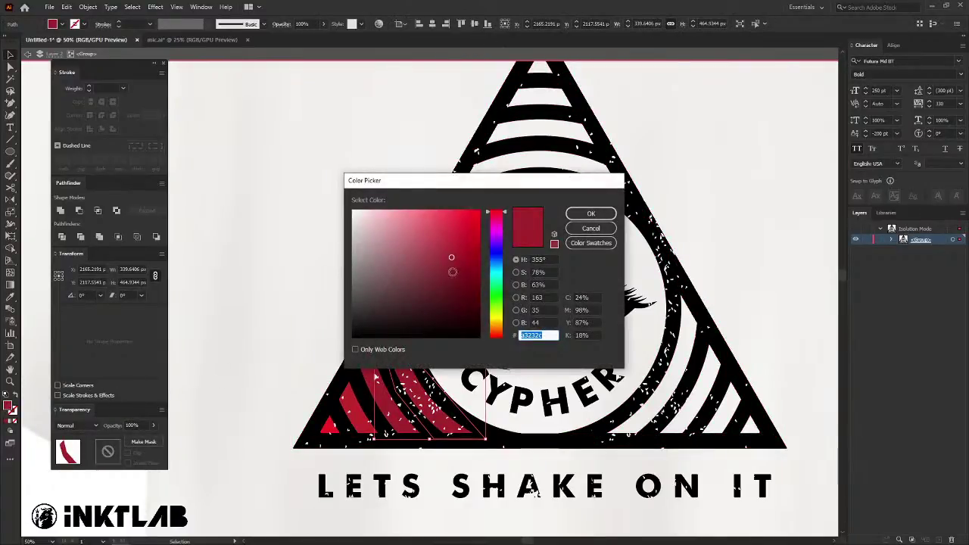
{"action": "left_click", "coordinate": [452, 272]}
{"action": "key", "text": "Return"}
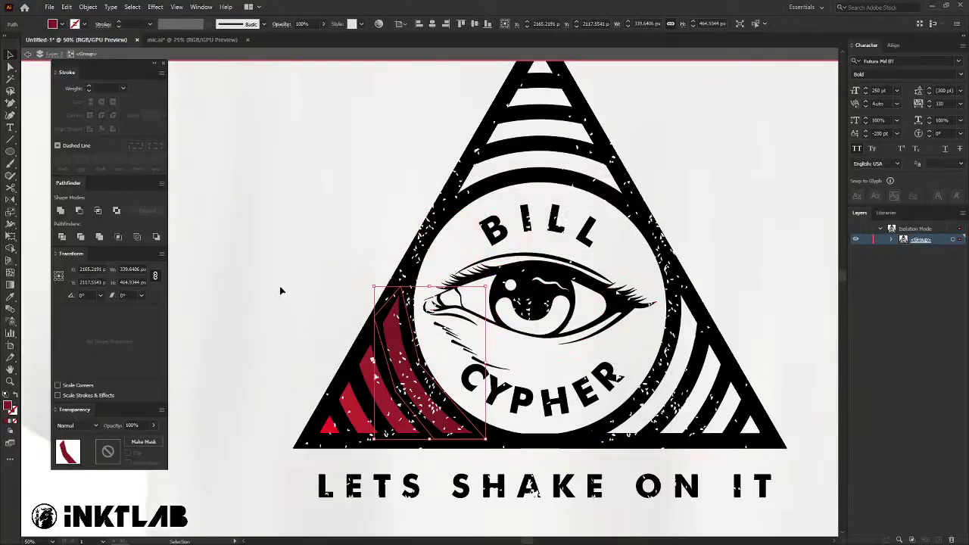
{"action": "mouse_move", "coordinate": [388, 401]}
{"action": "left_mouse_down"}
{"action": "mouse_move", "coordinate": [459, 424]}
{"action": "mouse_move", "coordinate": [399, 454]}
{"action": "left_mouse_up"}
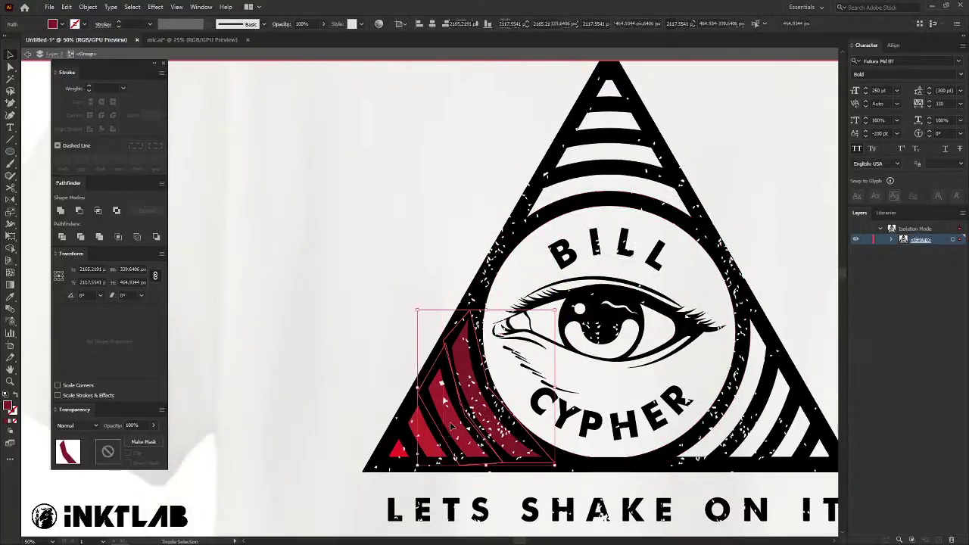
Reflect a vertical copy of the red corner shapes and move it to the triangle's lower-right corner.
{"action": "right_click", "coordinate": [398, 455]}
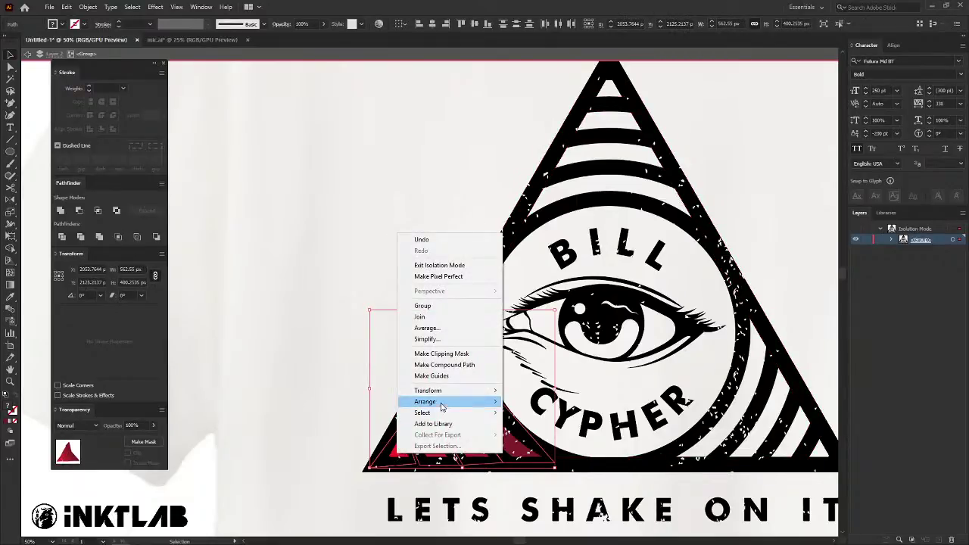
{"action": "mouse_move", "coordinate": [447, 391]}
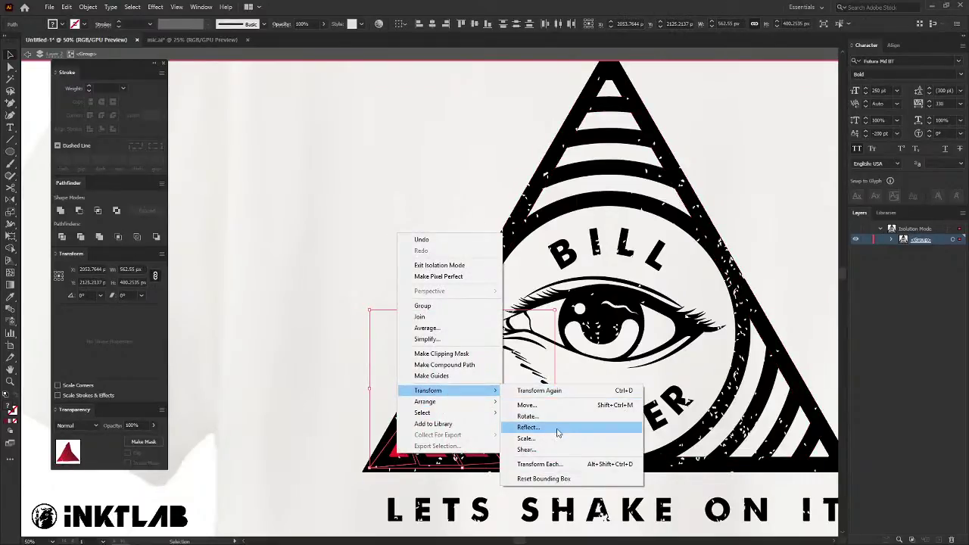
{"action": "left_click", "coordinate": [557, 432]}
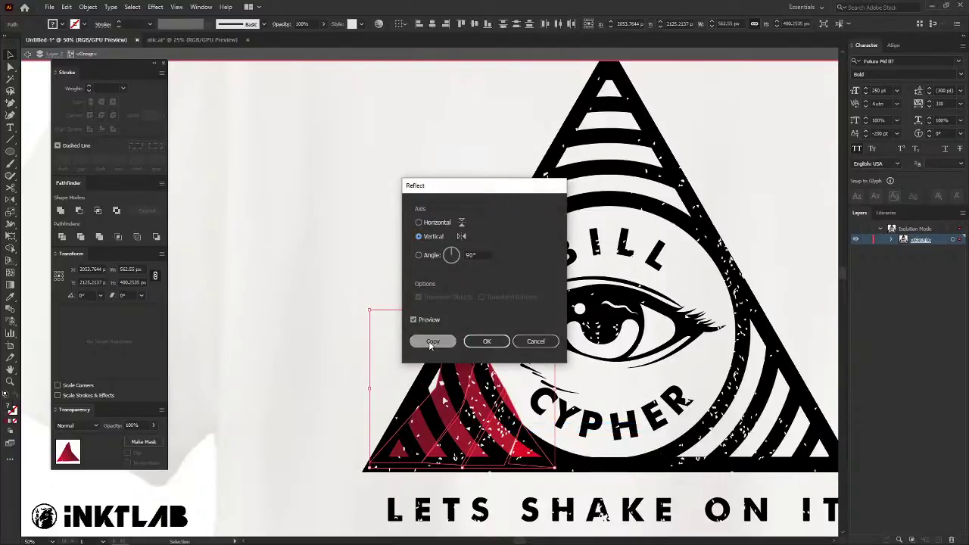
{"action": "left_click", "coordinate": [432, 341]}
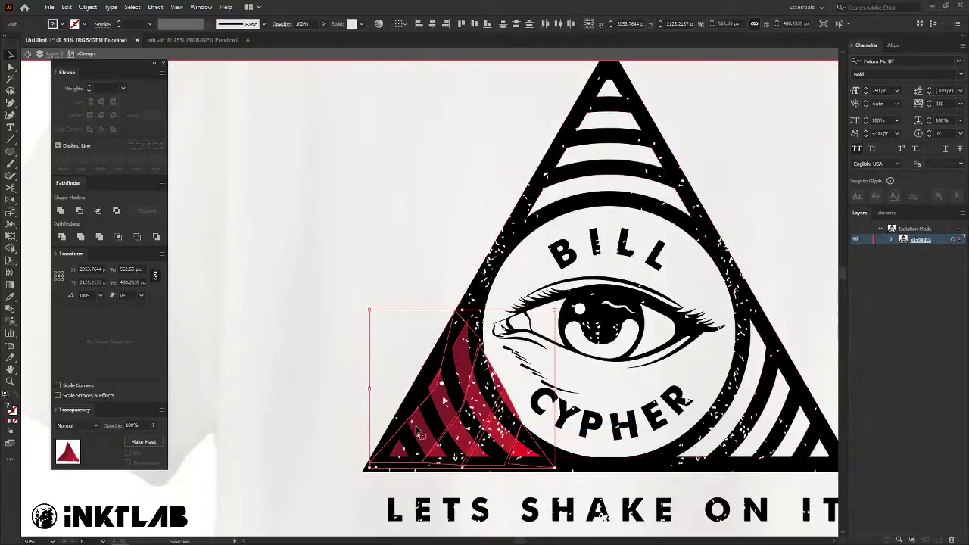
{"action": "left_click_drag", "start_coordinate": [412, 452], "coordinate": [715, 452]}
{"action": "scroll", "coordinate": [735, 234], "scroll_direction": "right", "scroll_amount": 2}
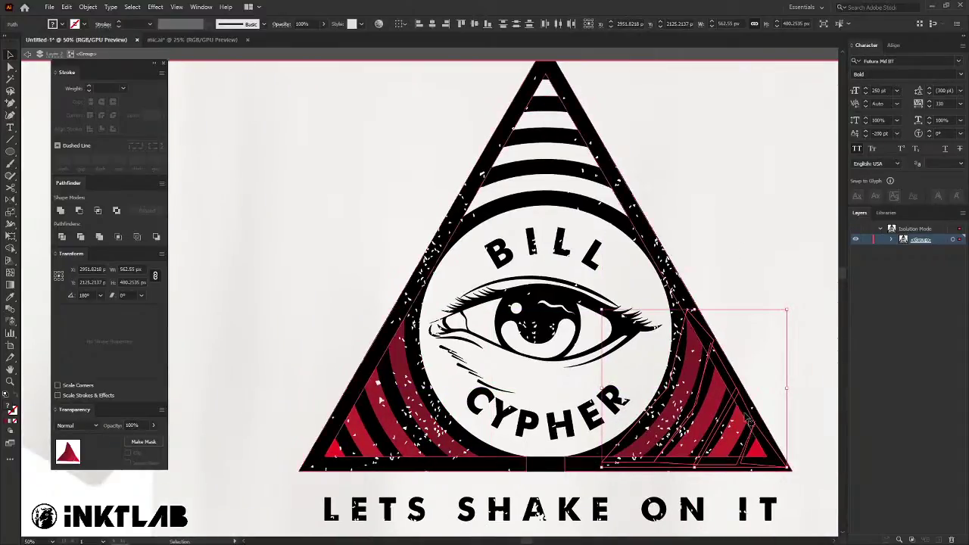
Copy the red bands up to the triangle's apex and rotate them to fit the top corner.
{"action": "mouse_move", "coordinate": [748, 421]}
{"action": "left_mouse_down"}
{"action": "mouse_move", "coordinate": [795, 279]}
{"action": "mouse_move", "coordinate": [746, 144]}
{"action": "mouse_move", "coordinate": [731, 133]}
{"action": "left_mouse_up"}
{"action": "mouse_move", "coordinate": [717, 209]}
{"action": "left_mouse_down"}
{"action": "mouse_move", "coordinate": [580, 170]}
{"action": "mouse_move", "coordinate": [579, 161]}
{"action": "left_mouse_up"}
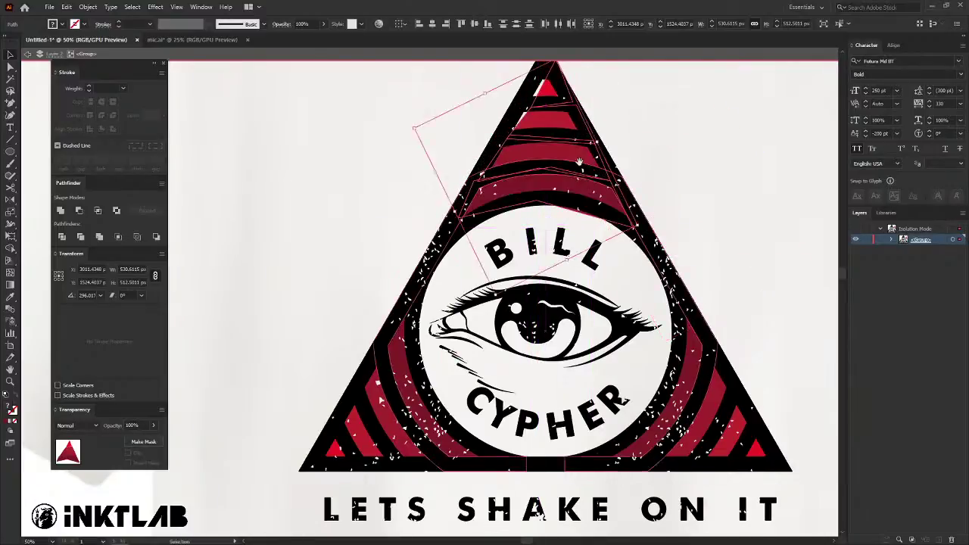
{"action": "scroll", "coordinate": [579, 161], "scroll_direction": "up", "scroll_amount": 2}
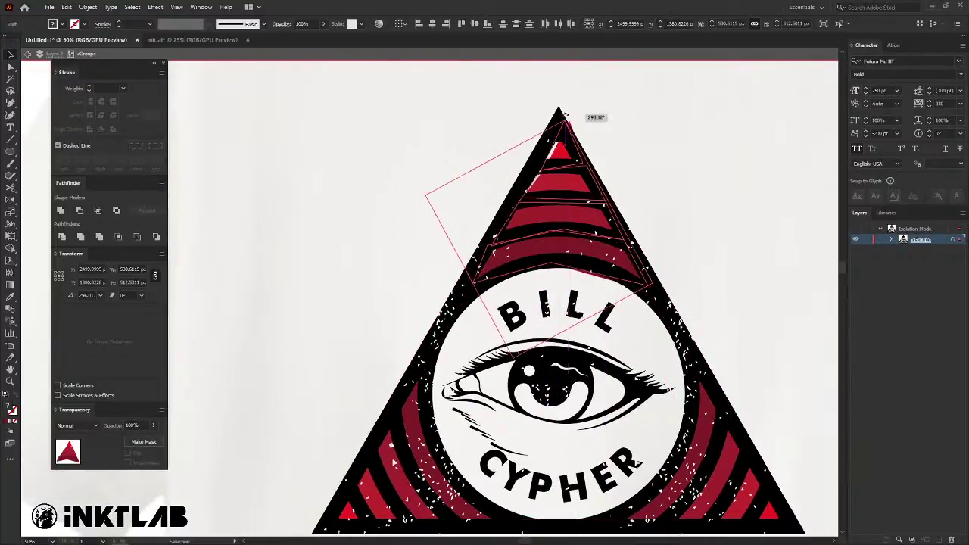
{"action": "left_click_drag", "start_coordinate": [571, 119], "coordinate": [565, 118]}
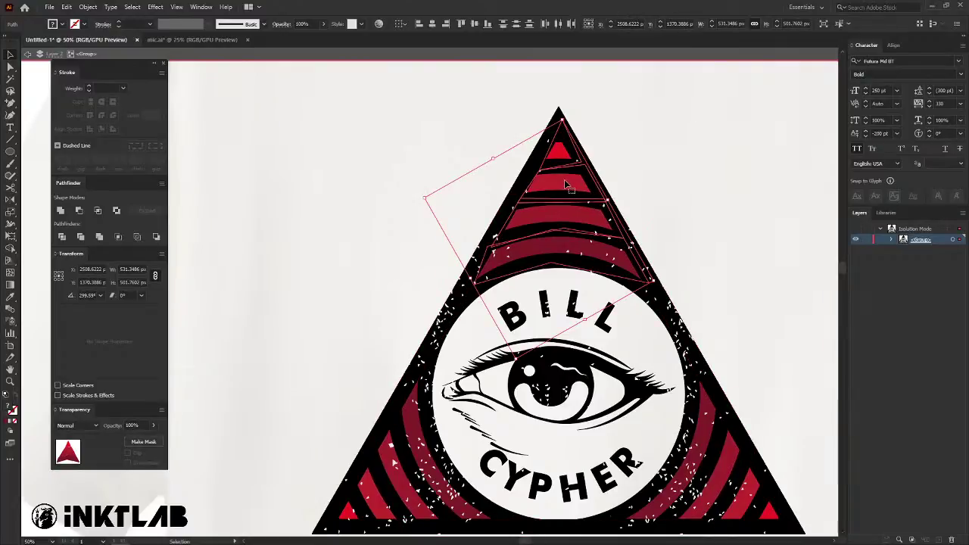
{"action": "left_click_drag", "start_coordinate": [566, 184], "coordinate": [564, 182]}
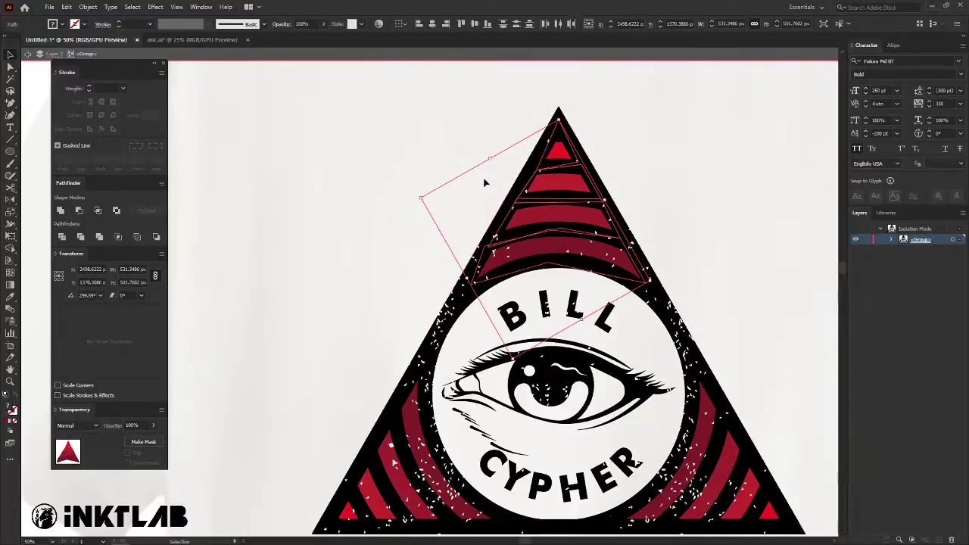
{"action": "left_click", "coordinate": [404, 282]}
{"action": "key", "text": "ctrl+minus"}
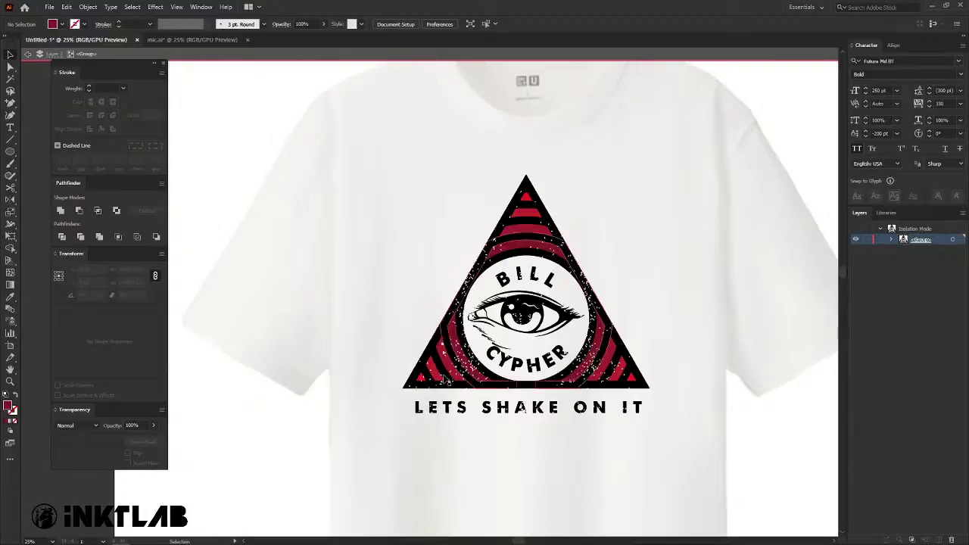
Exit the stripe group, isolate the whole logo group, and zoom in on the pupil.
{"action": "double_click", "coordinate": [419, 280]}
{"action": "left_click_drag", "start_coordinate": [424, 273], "coordinate": [508, 316]}
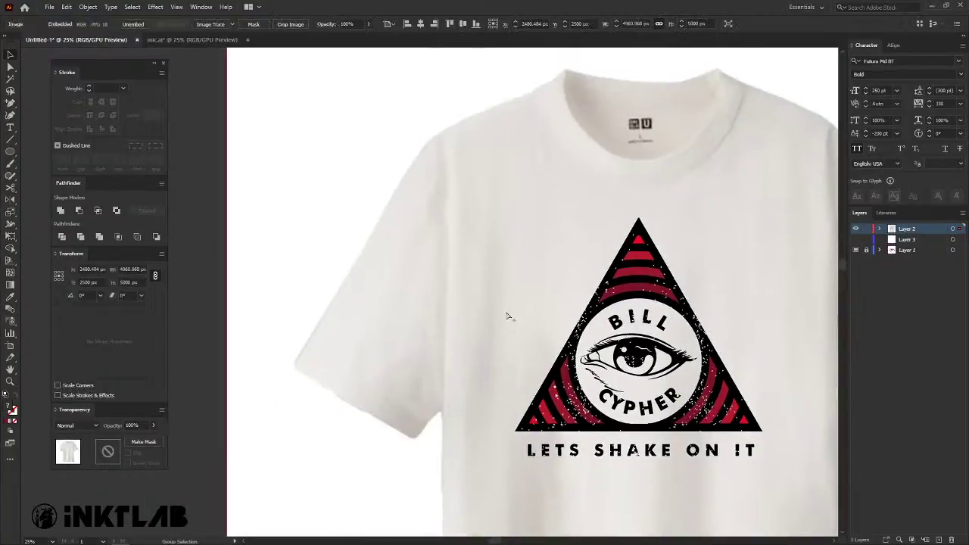
{"action": "key", "text": "ctrl+plus"}
{"action": "scroll", "coordinate": [564, 296], "scroll_direction": "down", "scroll_amount": 3}
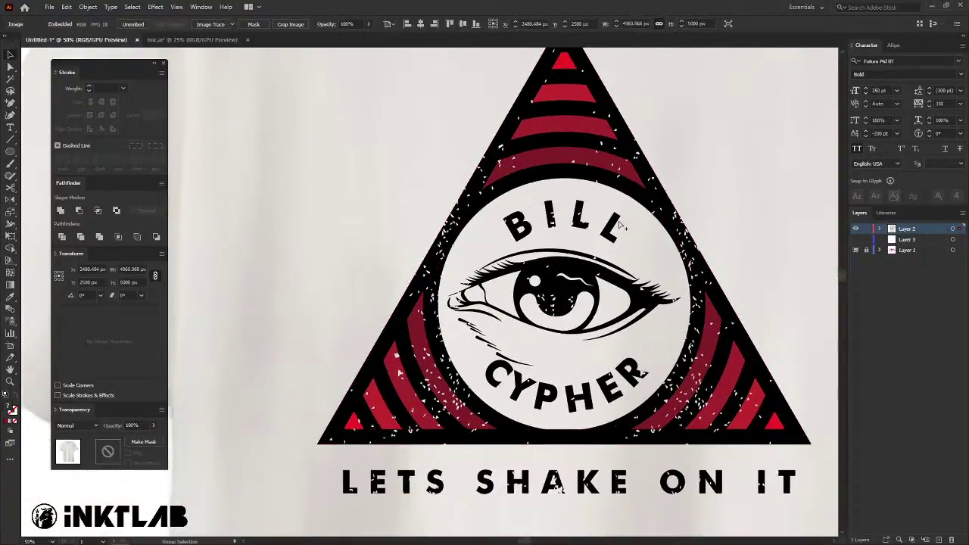
{"action": "left_click", "coordinate": [569, 155]}
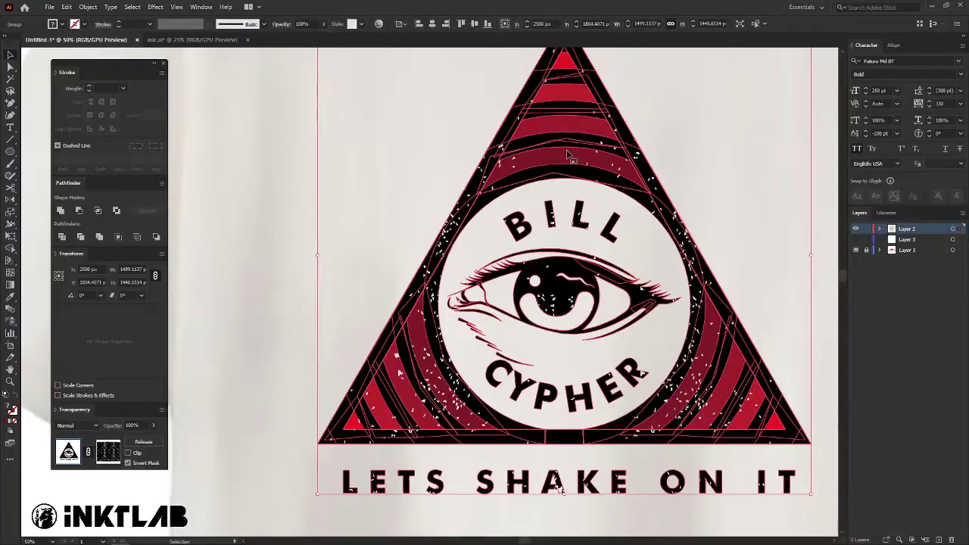
{"action": "double_click", "coordinate": [570, 155]}
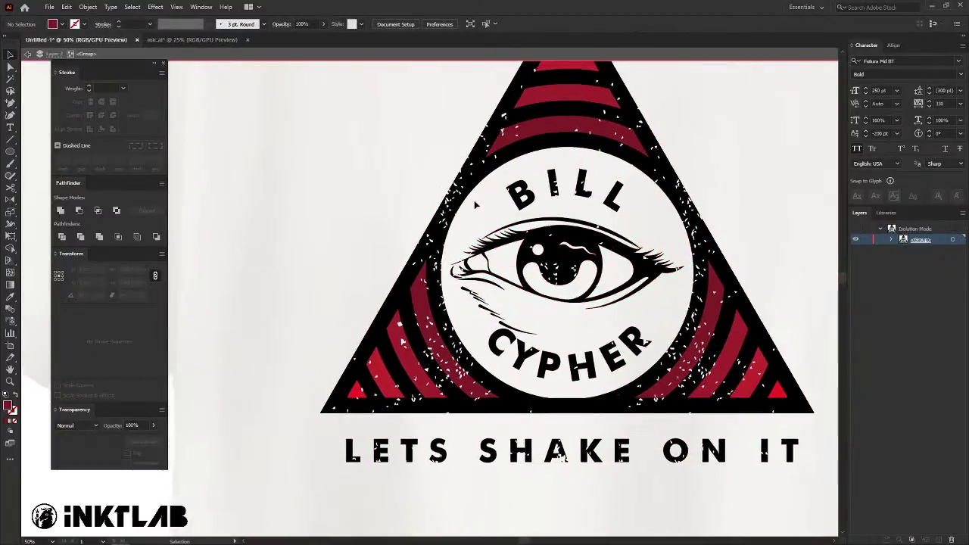
{"action": "scroll", "coordinate": [536, 272], "scroll_direction": "up", "scroll_amount": 3}
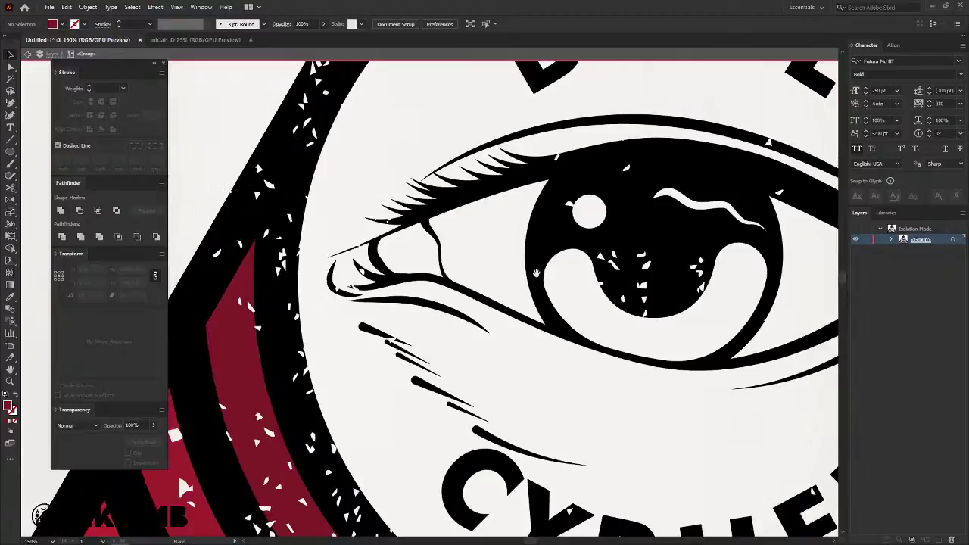
{"action": "scroll", "coordinate": [536, 272], "scroll_direction": "down", "scroll_amount": 1}
{"action": "scroll", "coordinate": [492, 257], "scroll_direction": "down", "scroll_amount": 2}
{"action": "scroll", "coordinate": [447, 242], "scroll_direction": "down", "scroll_amount": 1}
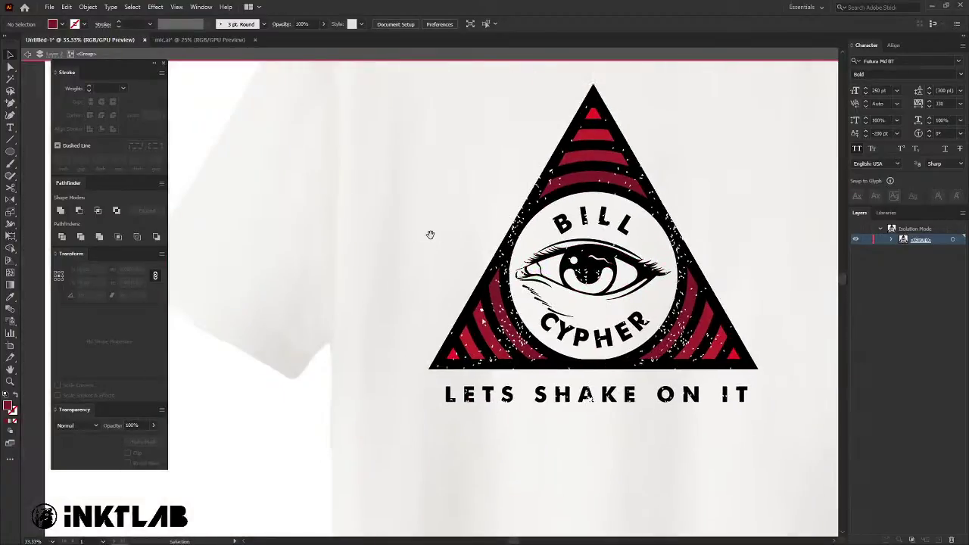
{"action": "scroll", "coordinate": [614, 280], "scroll_direction": "up", "scroll_amount": 3}
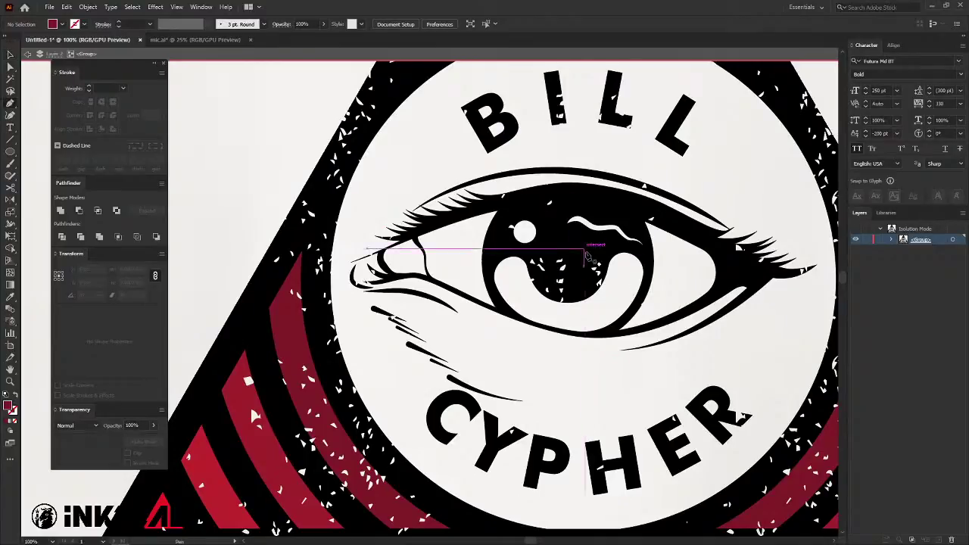
{"action": "scroll", "coordinate": [626, 290], "scroll_direction": "up", "scroll_amount": 3}
Trace a closed polygon around the eye's pupil with the Pen tool.
{"action": "left_click", "coordinate": [628, 221]}
{"action": "left_click", "coordinate": [718, 206]}
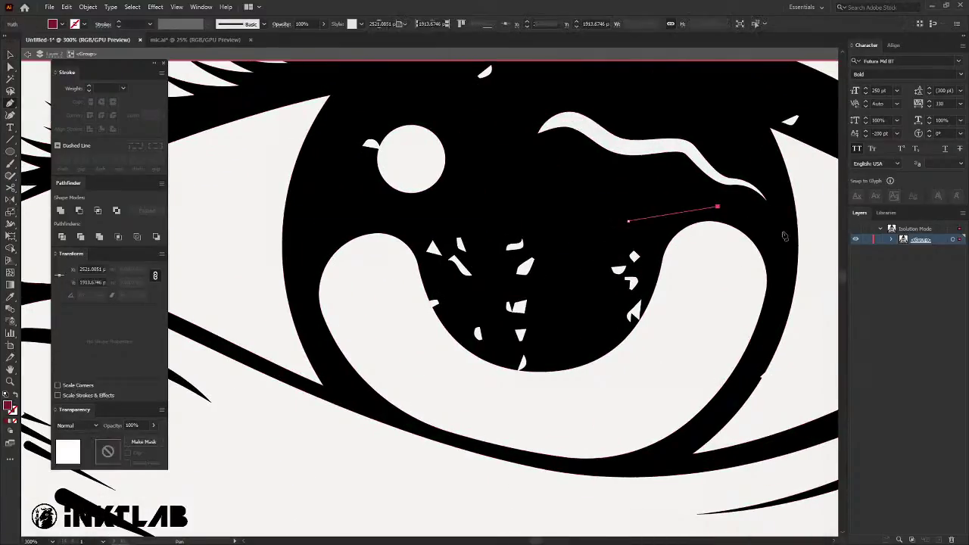
{"action": "left_click", "coordinate": [784, 231]}
{"action": "left_click", "coordinate": [767, 347]}
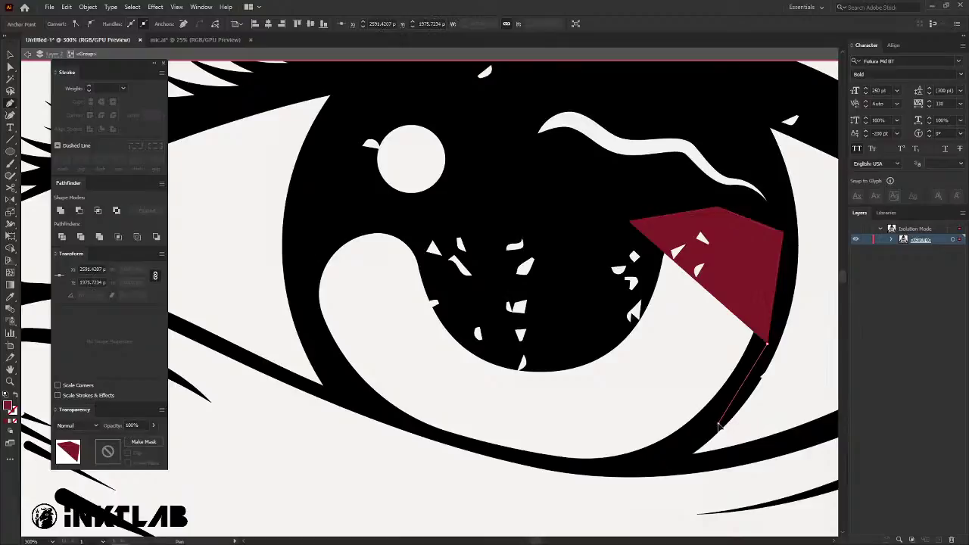
{"action": "left_click", "coordinate": [718, 424]}
{"action": "left_click", "coordinate": [629, 462]}
{"action": "left_click", "coordinate": [560, 462]}
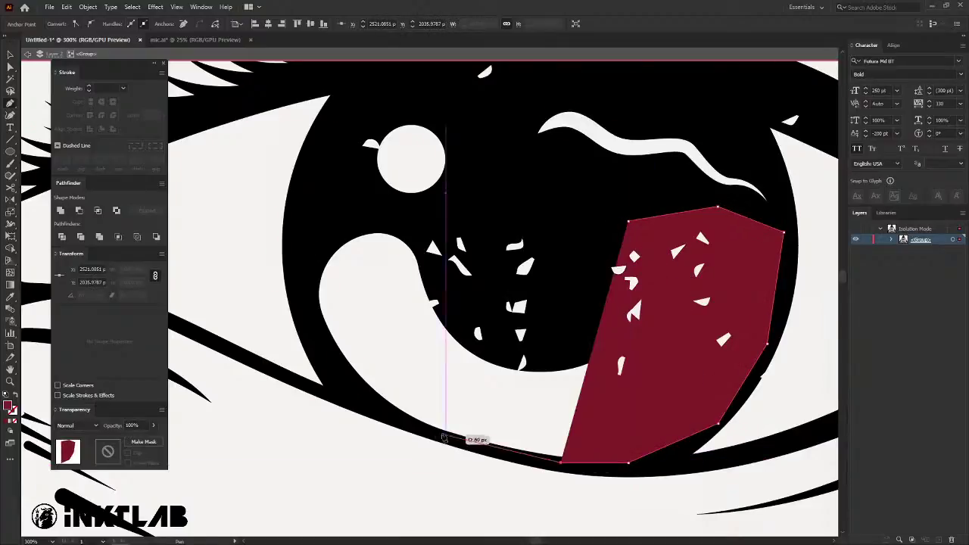
{"action": "left_click", "coordinate": [381, 415]}
{"action": "left_click", "coordinate": [310, 341]}
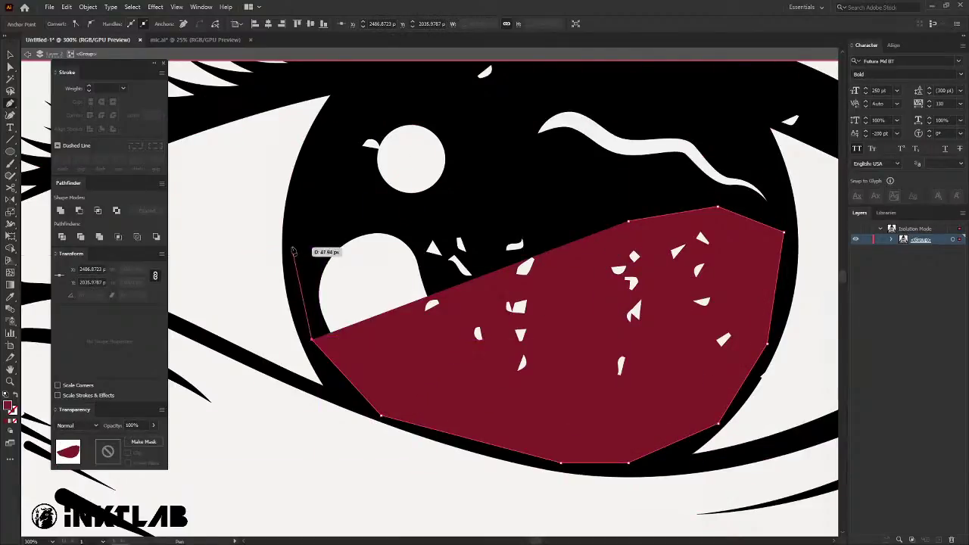
{"action": "left_click", "coordinate": [292, 246]}
{"action": "left_click", "coordinate": [348, 203]}
{"action": "left_click", "coordinate": [446, 212]}
{"action": "left_click", "coordinate": [545, 226]}
{"action": "left_click", "coordinate": [629, 220]}
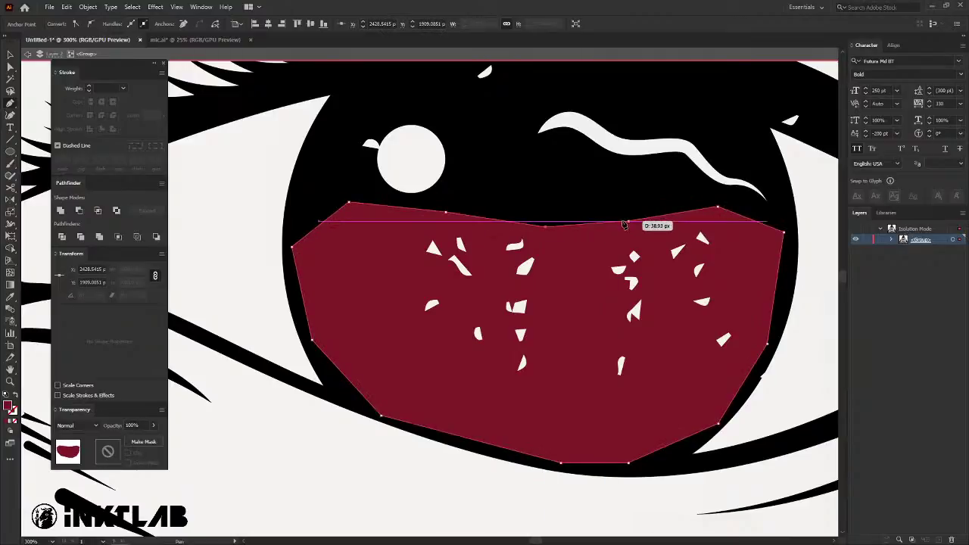
Clip the polygon to the crescent, delete the clipped result, and exit the isolated group.
{"action": "key", "text": "ctrl+7"}
{"action": "key", "text": "v"}
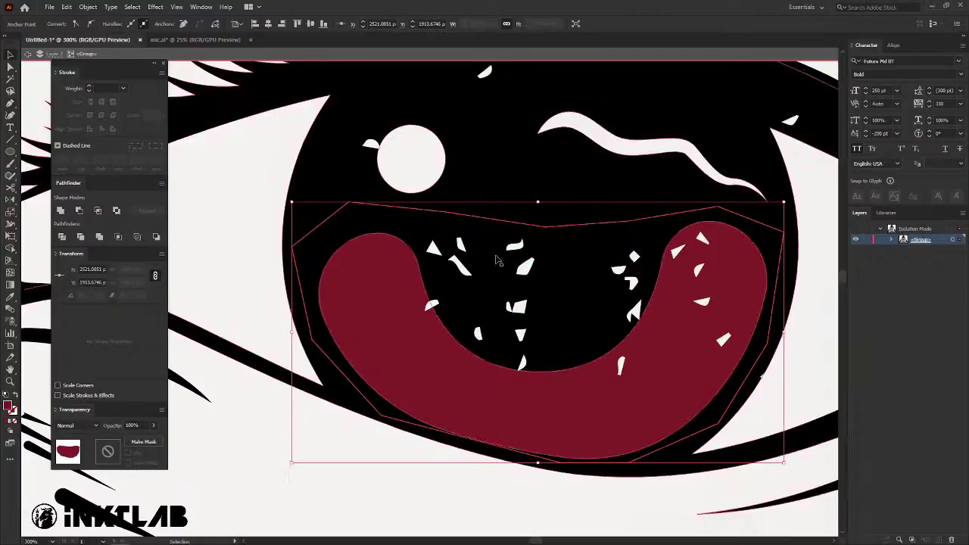
{"action": "key", "text": "Delete"}
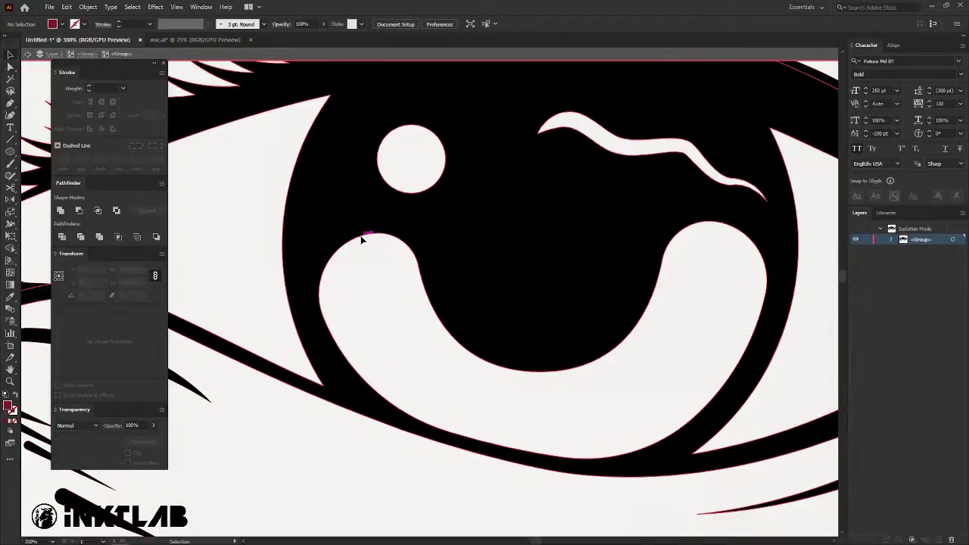
{"action": "double_click", "coordinate": [362, 239]}
{"action": "left_click", "coordinate": [362, 240]}
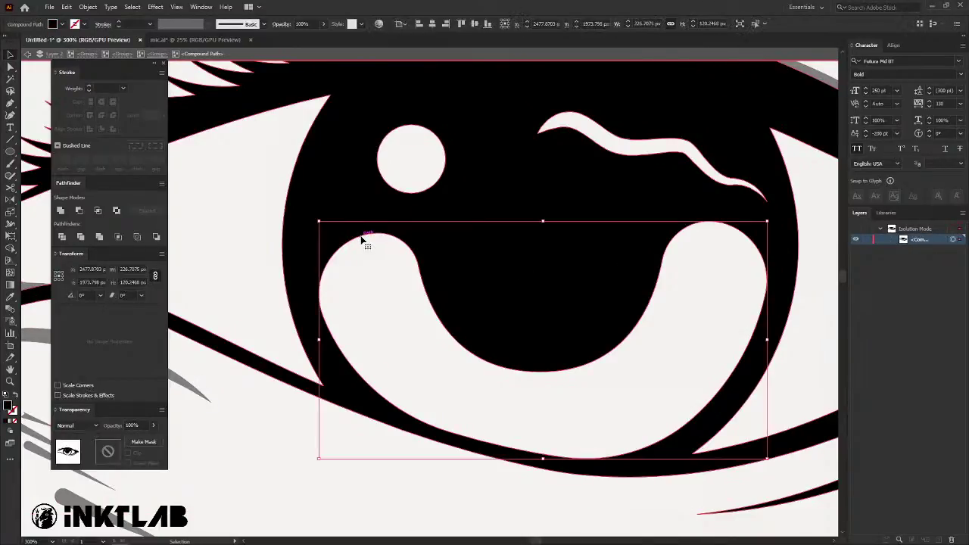
Fill the iris crescent with a dark violet-blue swatch.
{"action": "double_click", "coordinate": [216, 221]}
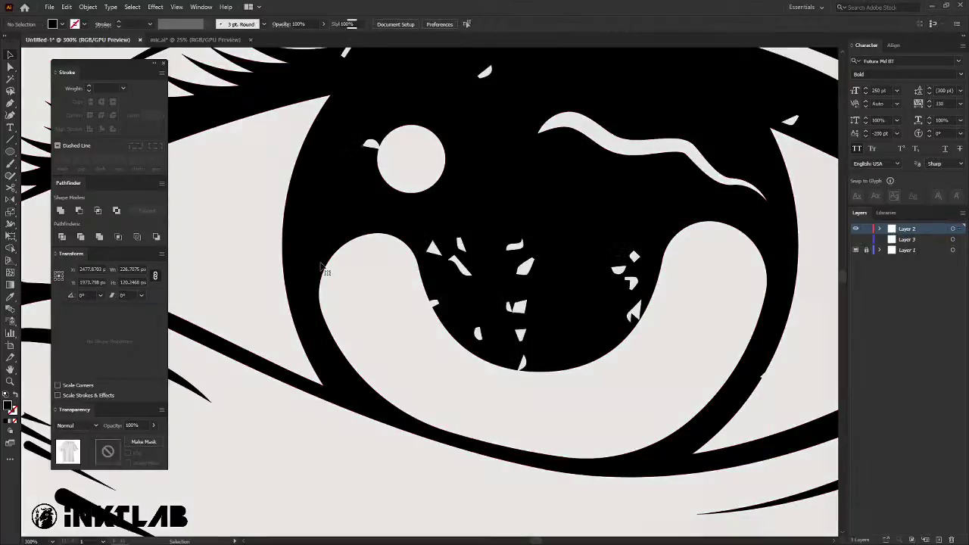
{"action": "left_click", "coordinate": [331, 264]}
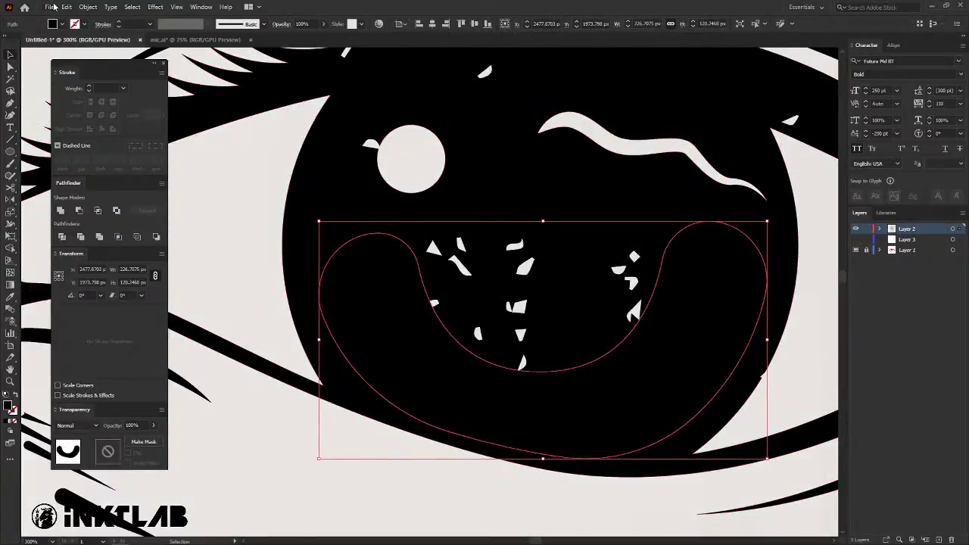
{"action": "left_click", "coordinate": [62, 24]}
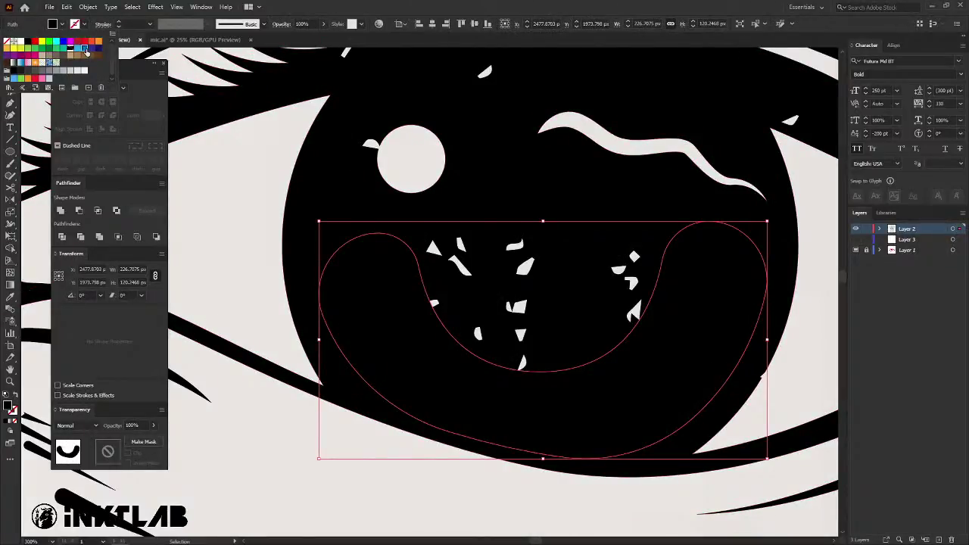
{"action": "left_click", "coordinate": [84, 48]}
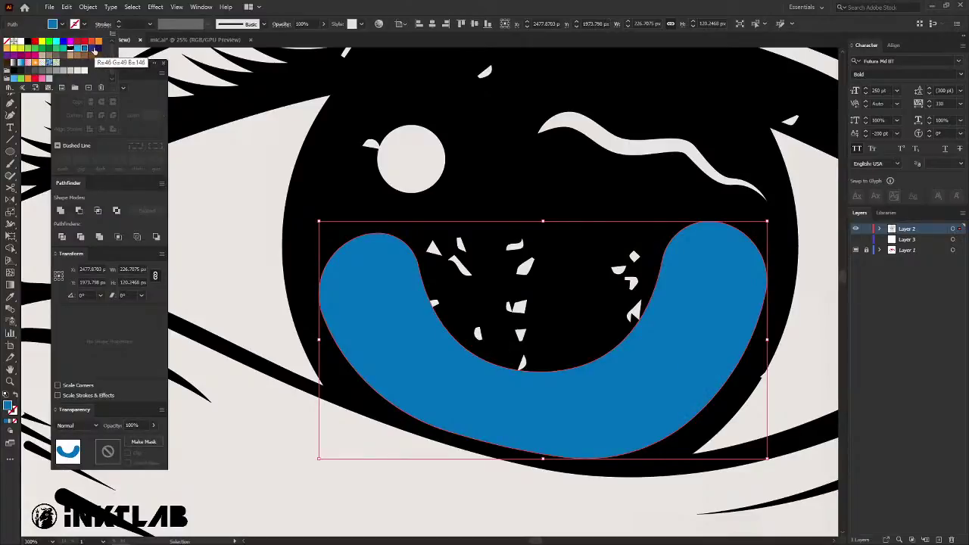
{"action": "left_click", "coordinate": [89, 48]}
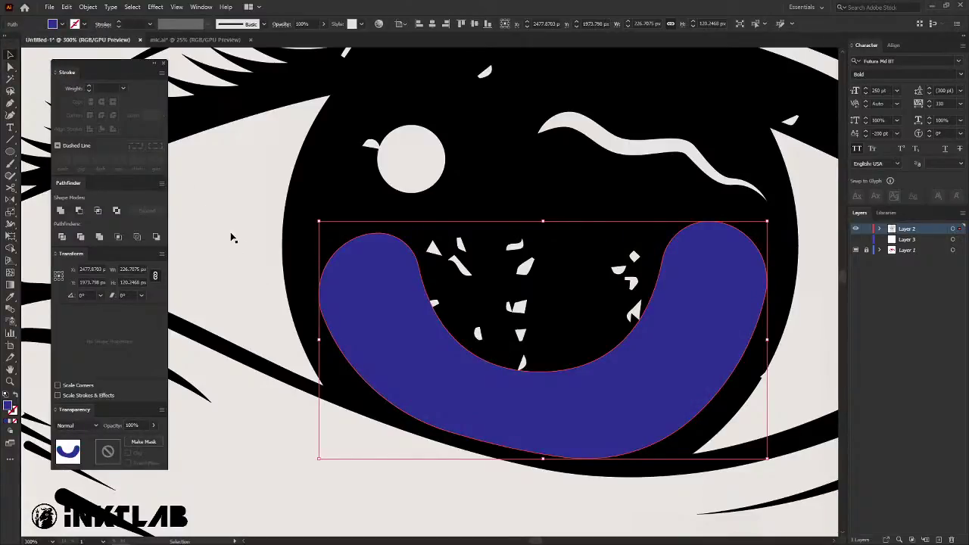
{"action": "left_click", "coordinate": [232, 237]}
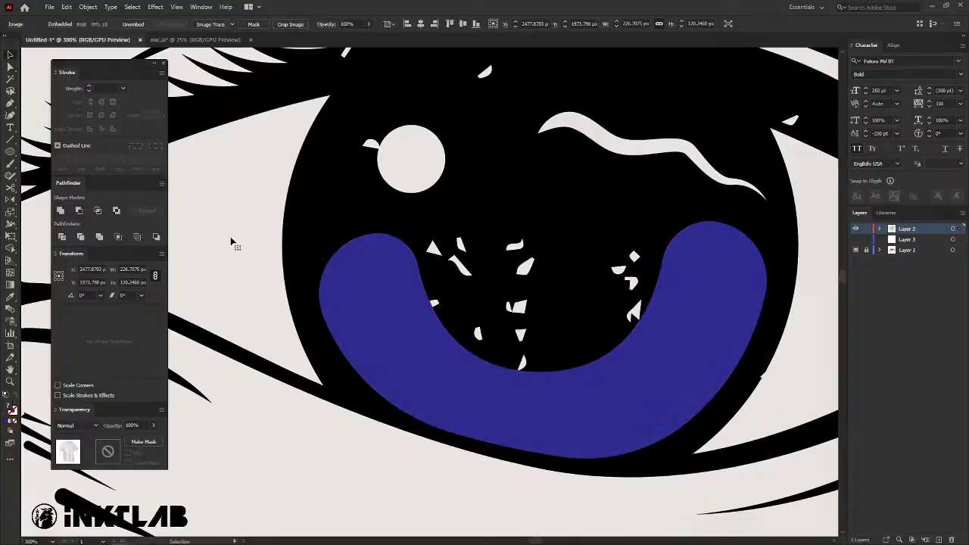
Draw a smaller curved inner shape inside the violet crescent.
{"action": "left_click", "coordinate": [387, 326]}
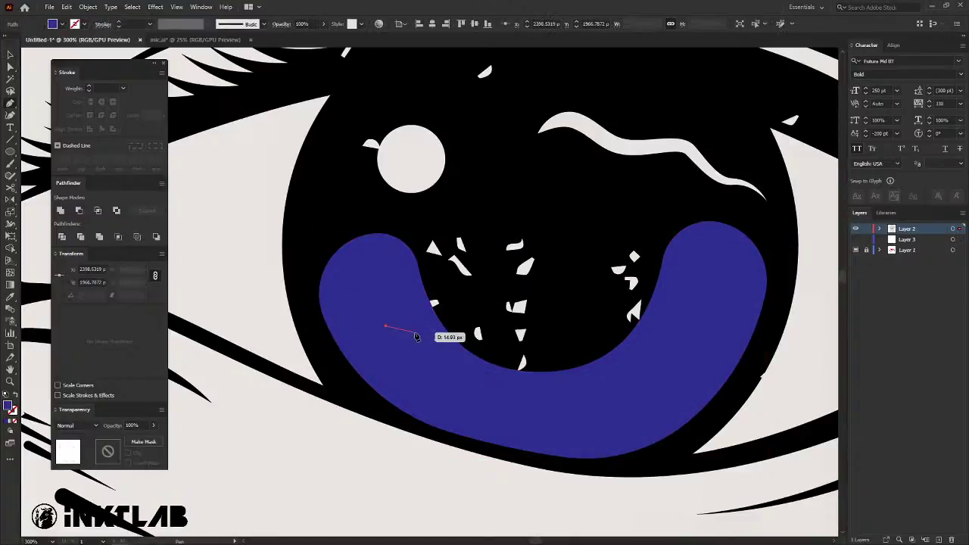
{"action": "left_click", "coordinate": [419, 341]}
{"action": "left_click_drag", "start_coordinate": [516, 400], "coordinate": [564, 398]}
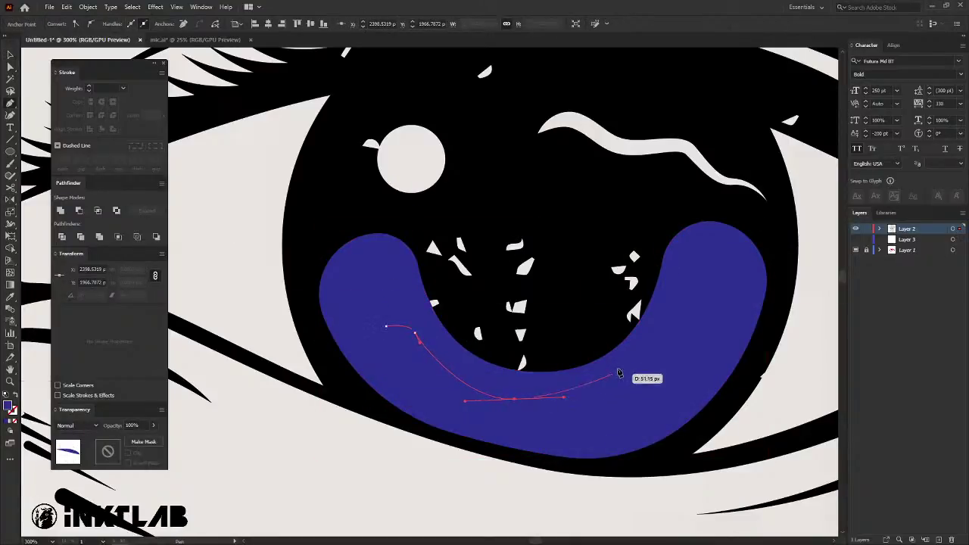
{"action": "mouse_move", "coordinate": [664, 348]}
{"action": "left_mouse_down"}
{"action": "mouse_move", "coordinate": [683, 347]}
{"action": "mouse_move", "coordinate": [674, 389]}
{"action": "left_mouse_up"}
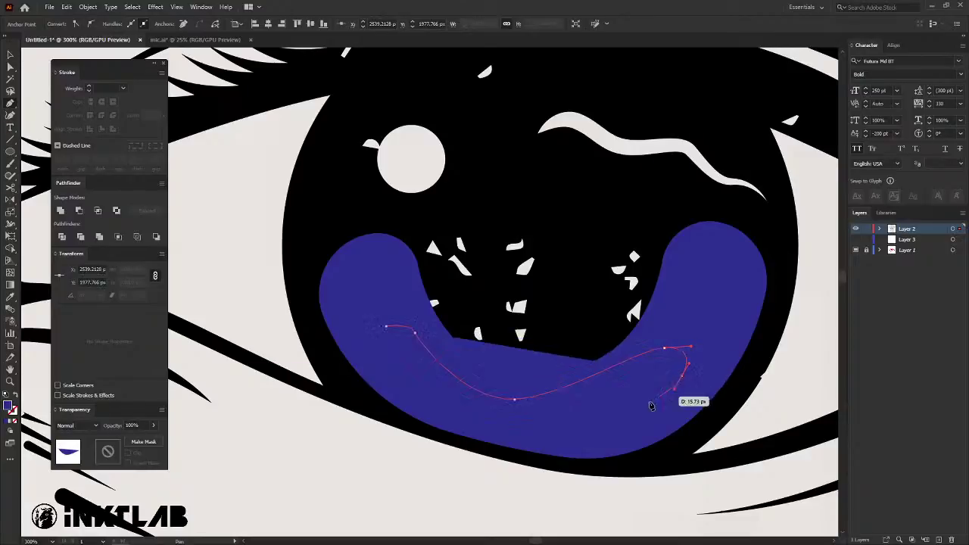
{"action": "left_click_drag", "start_coordinate": [619, 423], "coordinate": [593, 426]}
{"action": "left_click", "coordinate": [521, 431]}
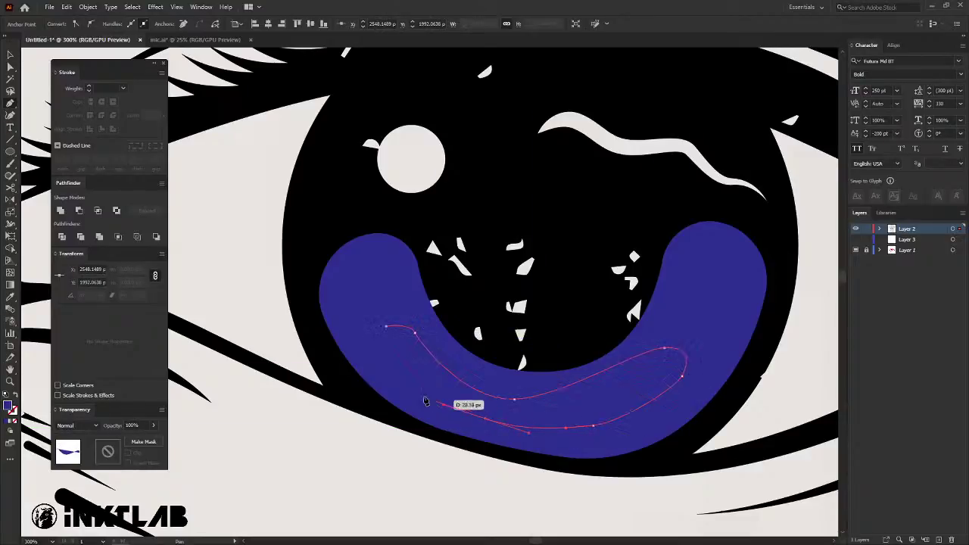
{"action": "left_click", "coordinate": [377, 384]}
{"action": "left_click", "coordinate": [377, 362]}
{"action": "left_click", "coordinate": [386, 326]}
{"action": "left_click", "coordinate": [415, 333]}
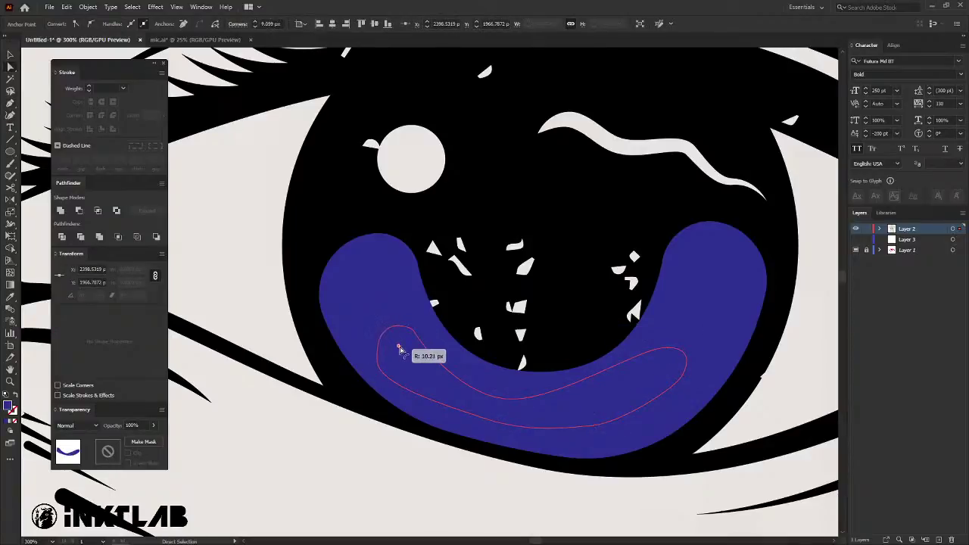
{"action": "key", "text": "v"}
{"action": "left_click", "coordinate": [369, 346]}
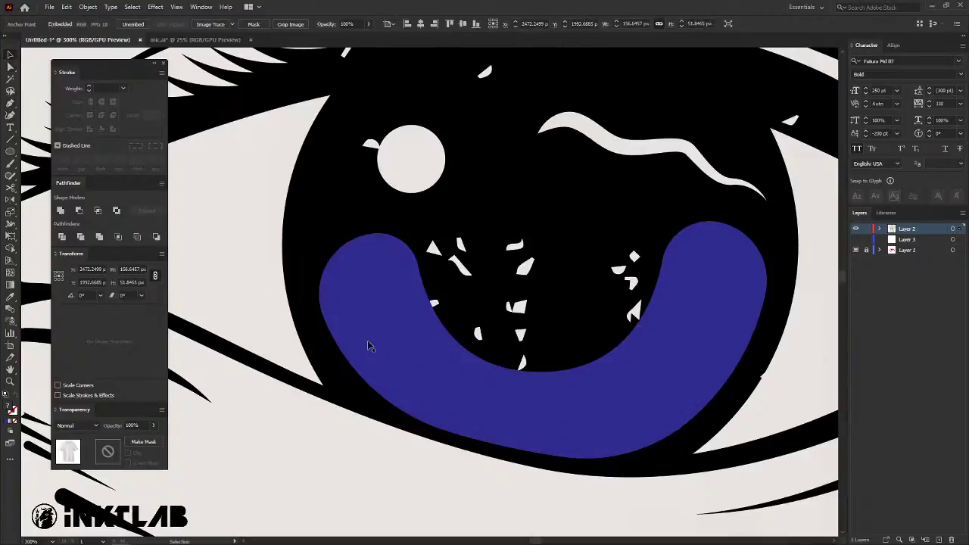
Fill the inner shape cyan and select it together with the violet crescent.
{"action": "left_click", "coordinate": [399, 379]}
{"action": "left_click", "coordinate": [55, 25]}
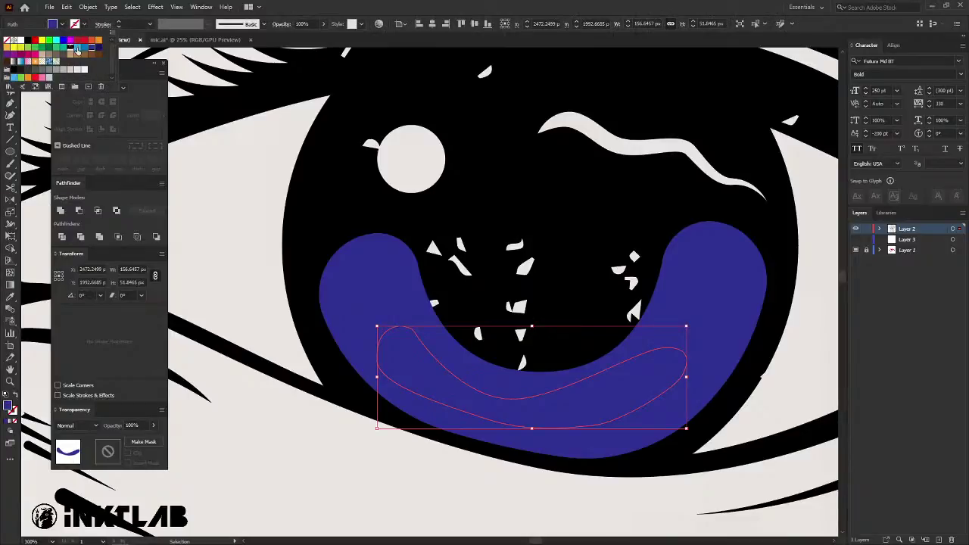
{"action": "left_click", "coordinate": [77, 50]}
{"action": "left_click", "coordinate": [334, 292], "text": "shift"}
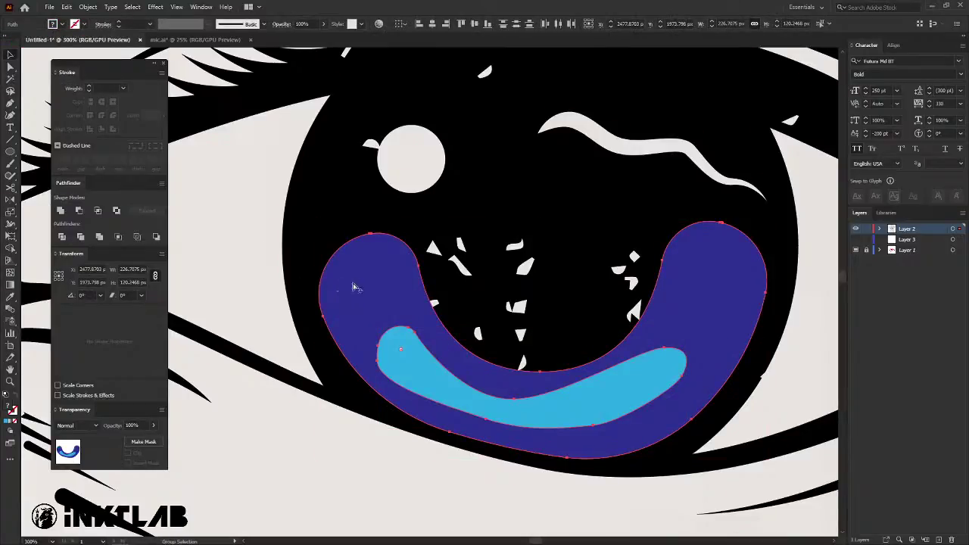
Blend the violet and cyan crescents using 3 specified steps.
{"action": "key", "text": "ctrl+alt+b"}
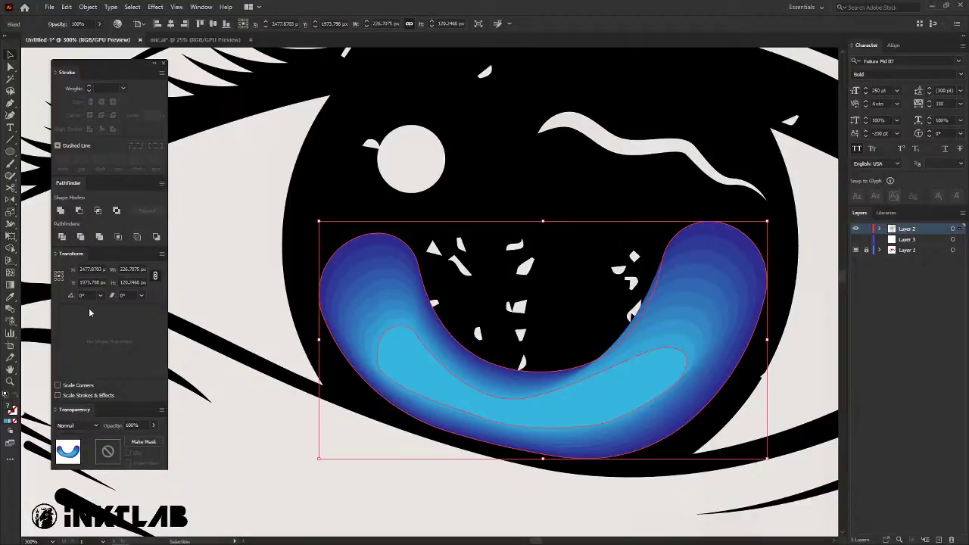
{"action": "double_click", "coordinate": [6, 307]}
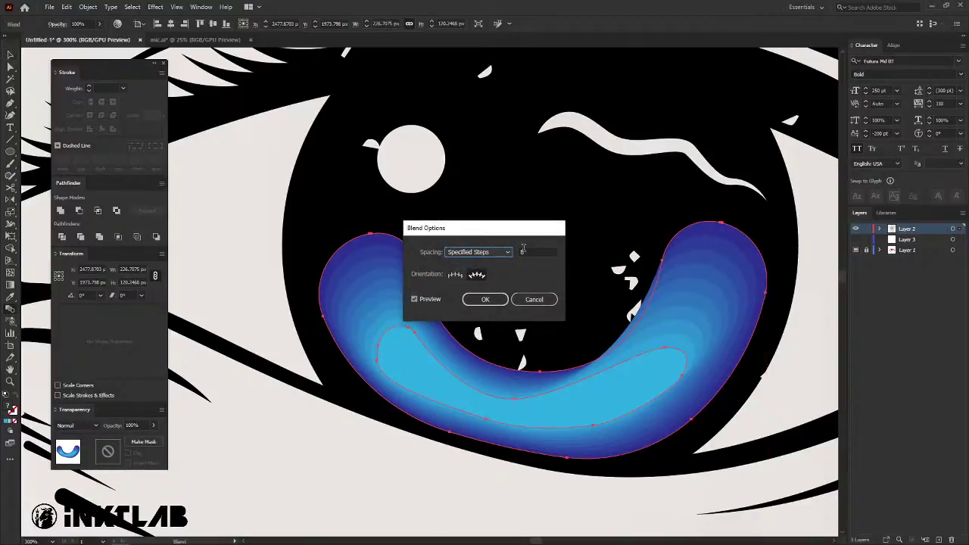
{"action": "left_click", "coordinate": [523, 251]}
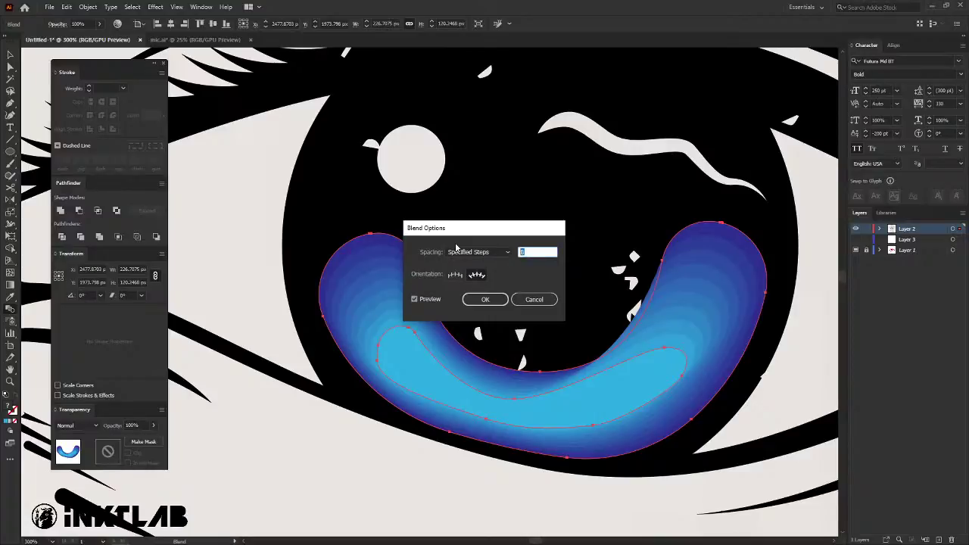
{"action": "type", "text": "3"}
{"action": "key", "text": "Return"}
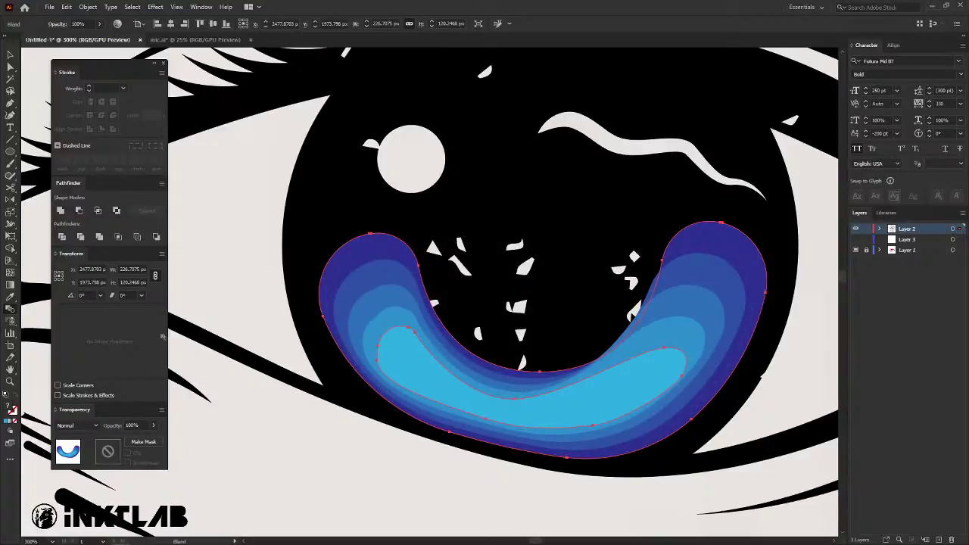
{"action": "double_click", "coordinate": [12, 309]}
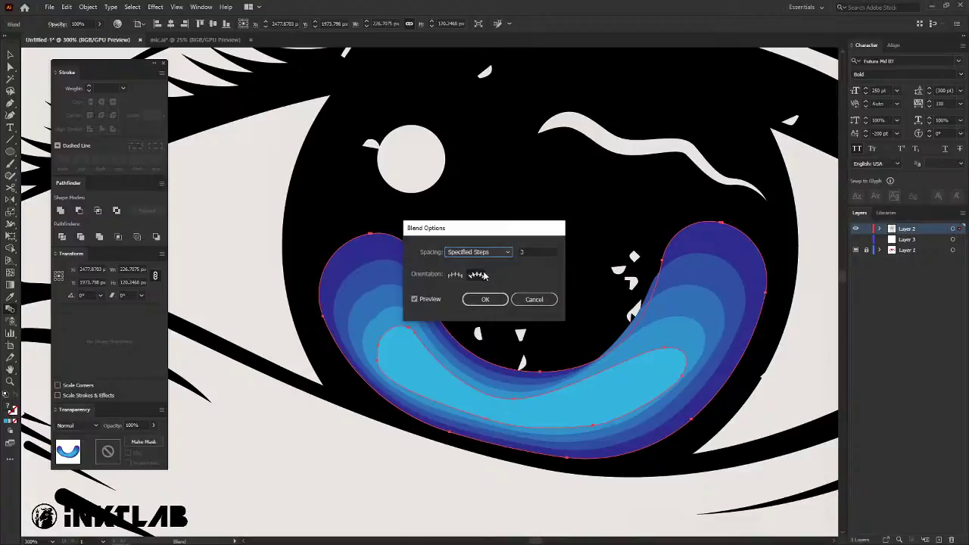
{"action": "key", "text": "Return"}
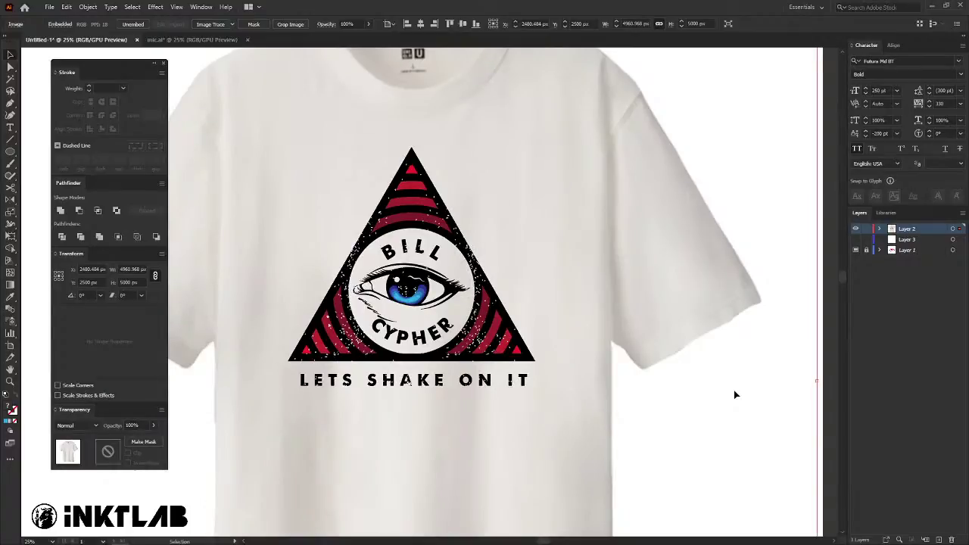
{"action": "double_click", "coordinate": [734, 394]}
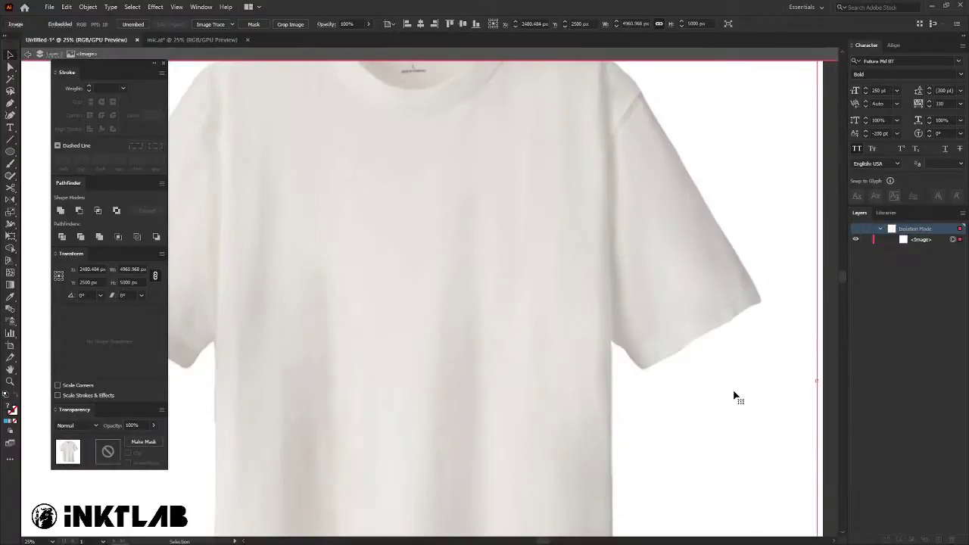
{"action": "key", "text": "ctrl+minus"}
{"action": "double_click", "coordinate": [761, 349]}
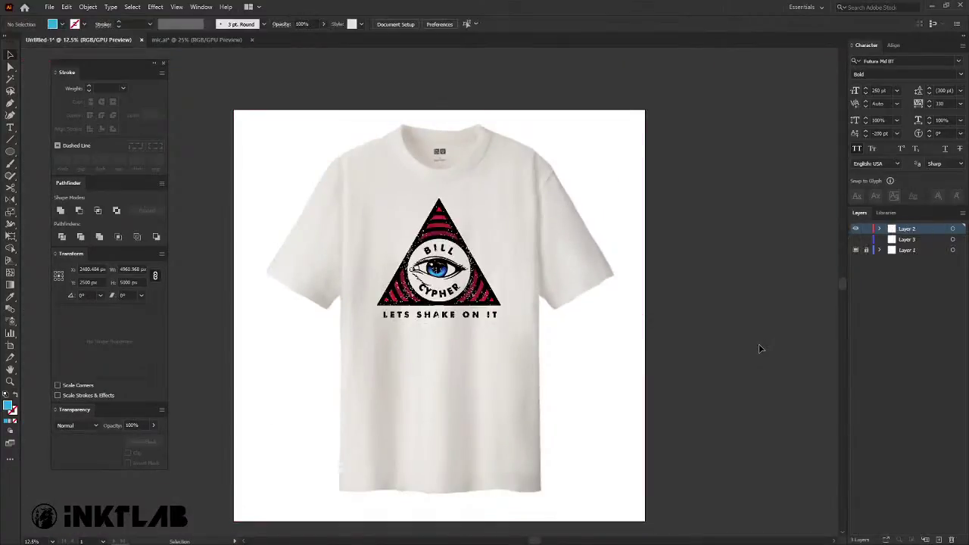
{"action": "key", "text": "ctrl+plus"}
{"action": "key", "text": "ctrl+plus"}
{"action": "key", "text": "ctrl+plus"}
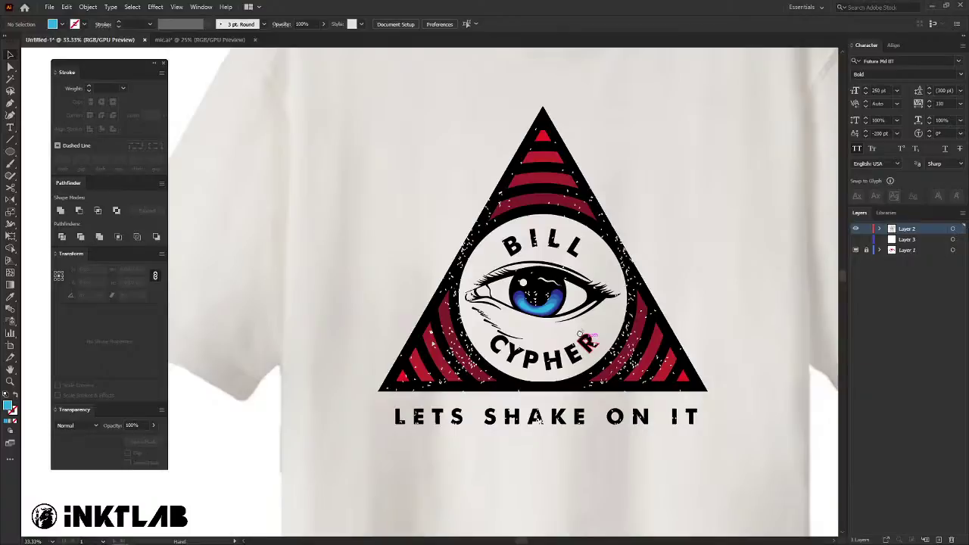
{"action": "scroll", "coordinate": [553, 303], "scroll_direction": "up", "scroll_amount": 3}
{"action": "scroll", "coordinate": [552, 303], "scroll_direction": "up", "scroll_amount": 1}
{"action": "scroll", "coordinate": [548, 350], "scroll_direction": "up", "scroll_amount": 1}
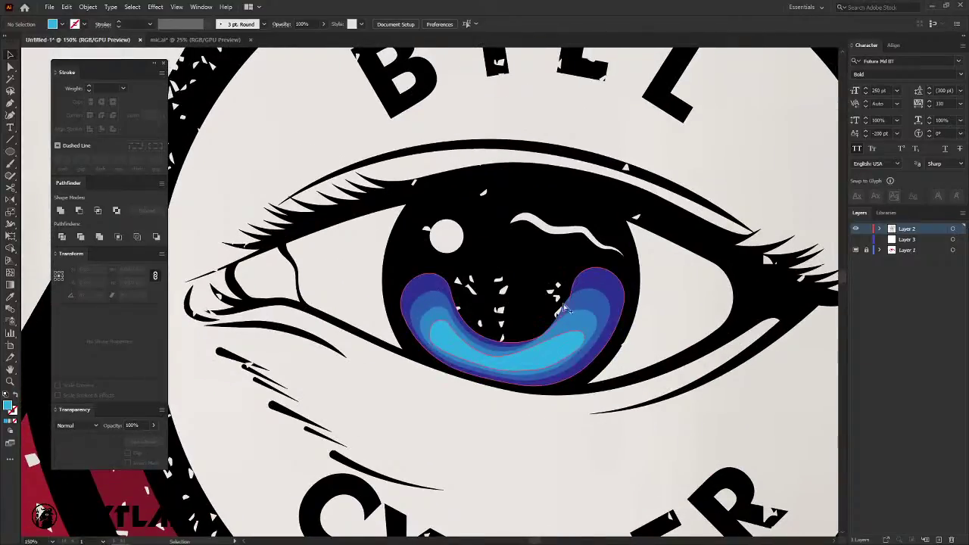
{"action": "mouse_move", "coordinate": [564, 309]}
{"action": "left_mouse_down"}
{"action": "mouse_move", "coordinate": [538, 327]}
{"action": "mouse_move", "coordinate": [526, 319]}
{"action": "left_mouse_up"}
{"action": "scroll", "coordinate": [526, 338], "scroll_direction": "down", "scroll_amount": 1}
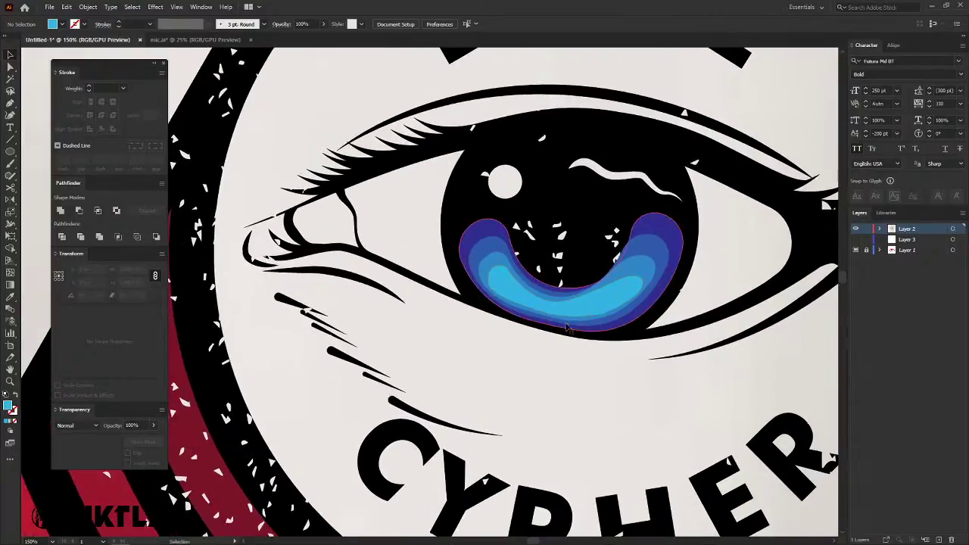
{"action": "scroll", "coordinate": [416, 254], "scroll_direction": "down", "scroll_amount": 2}
{"action": "scroll", "coordinate": [424, 258], "scroll_direction": "down", "scroll_amount": 1}
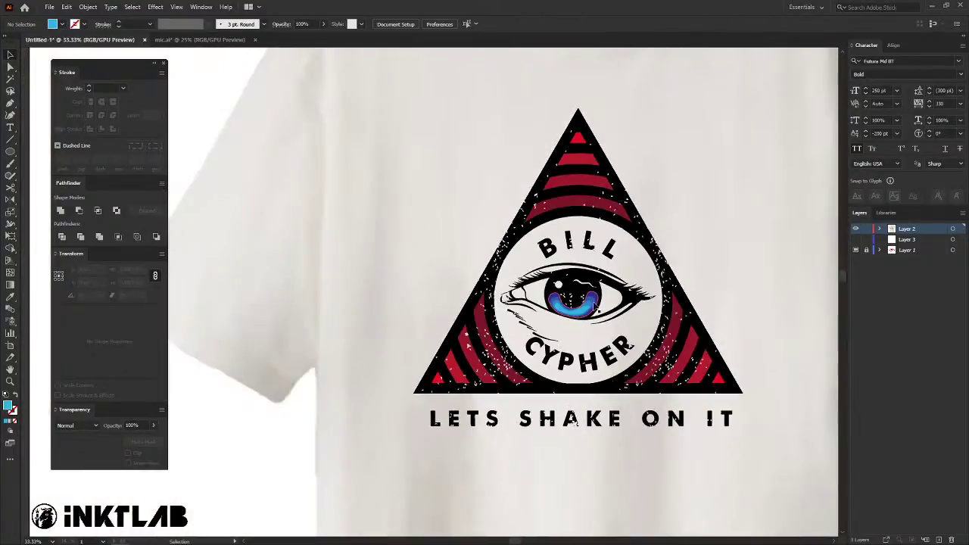
{"action": "left_click_drag", "start_coordinate": [566, 268], "coordinate": [508, 256]}
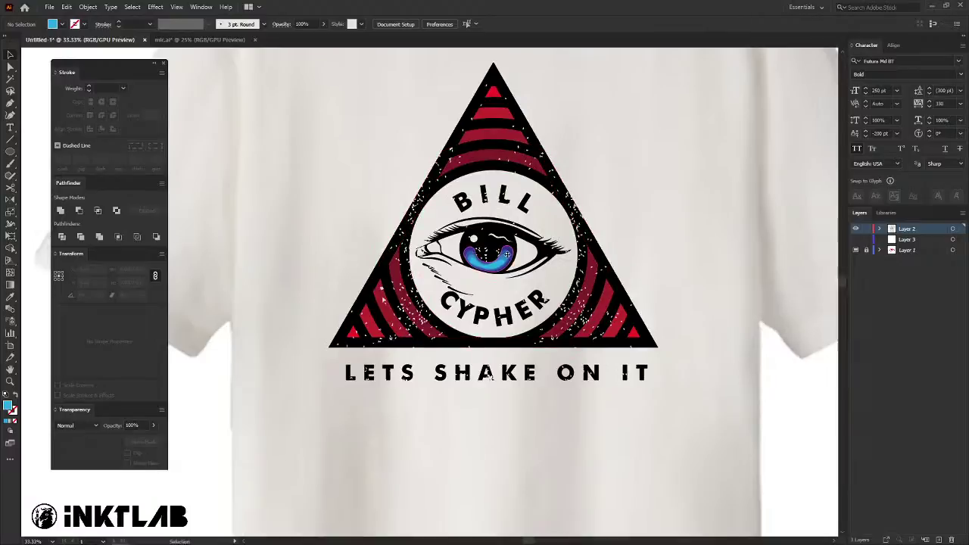
Zoom out to view the full red-banded, blue-eyed Bill Cypher logo on the t-shirt mockup.
{"action": "scroll", "coordinate": [508, 256], "scroll_direction": "down", "scroll_amount": 1}
{"action": "scroll", "coordinate": [578, 356], "scroll_direction": "up", "scroll_amount": 2}
{"action": "left_click", "coordinate": [575, 350]}
{"action": "scroll", "coordinate": [575, 350], "scroll_direction": "up", "scroll_amount": 1}
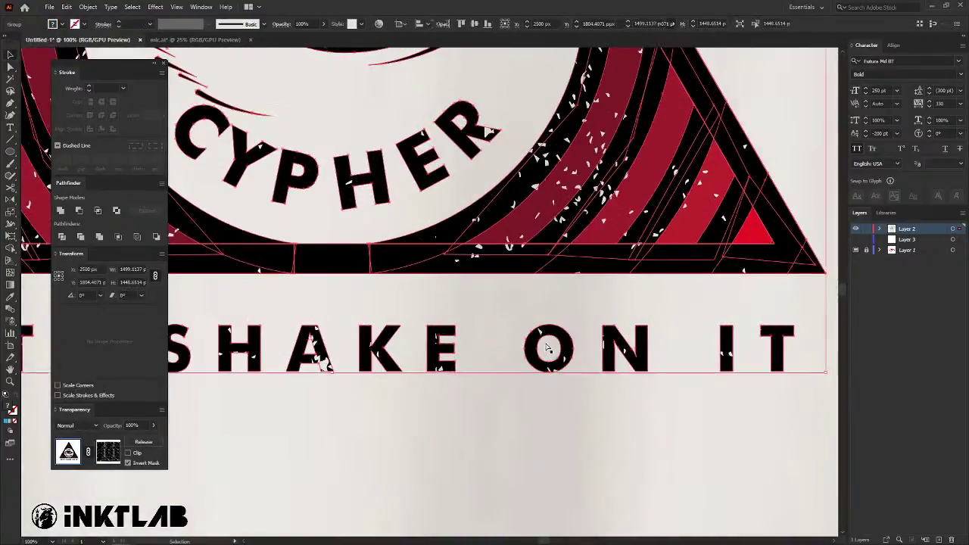
{"action": "left_click", "coordinate": [520, 306]}
{"action": "left_click_drag", "start_coordinate": [421, 145], "coordinate": [671, 376]}
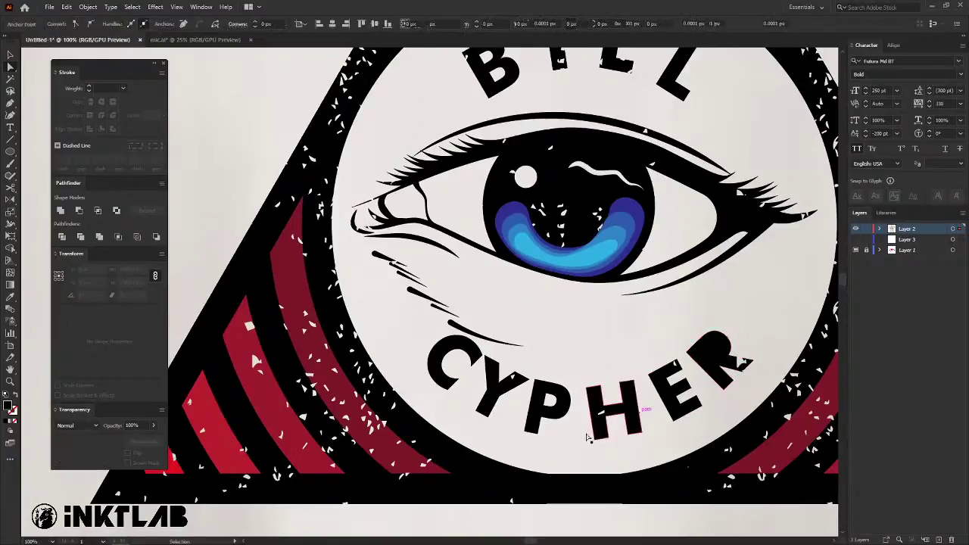
{"action": "left_click", "coordinate": [549, 402]}
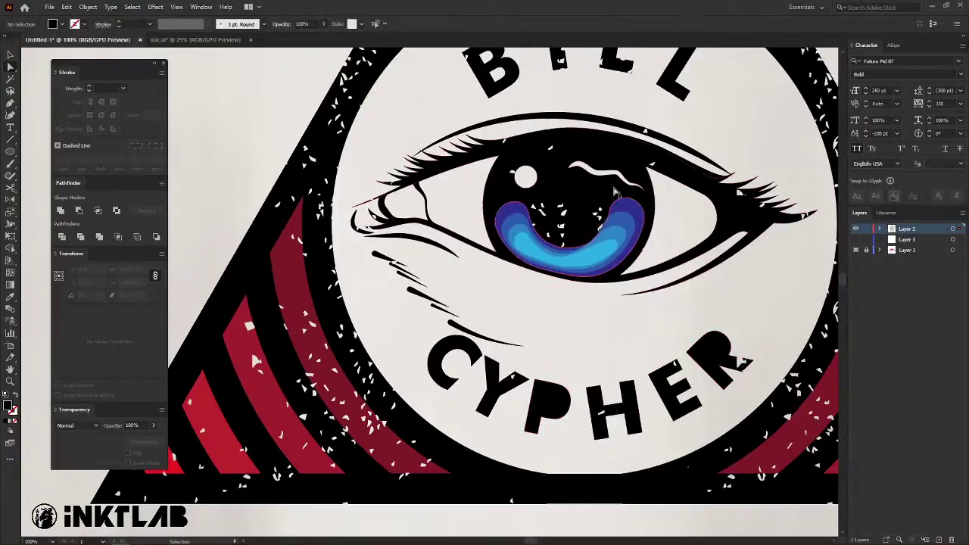
{"action": "scroll", "coordinate": [549, 401], "scroll_direction": "up", "scroll_amount": 5}
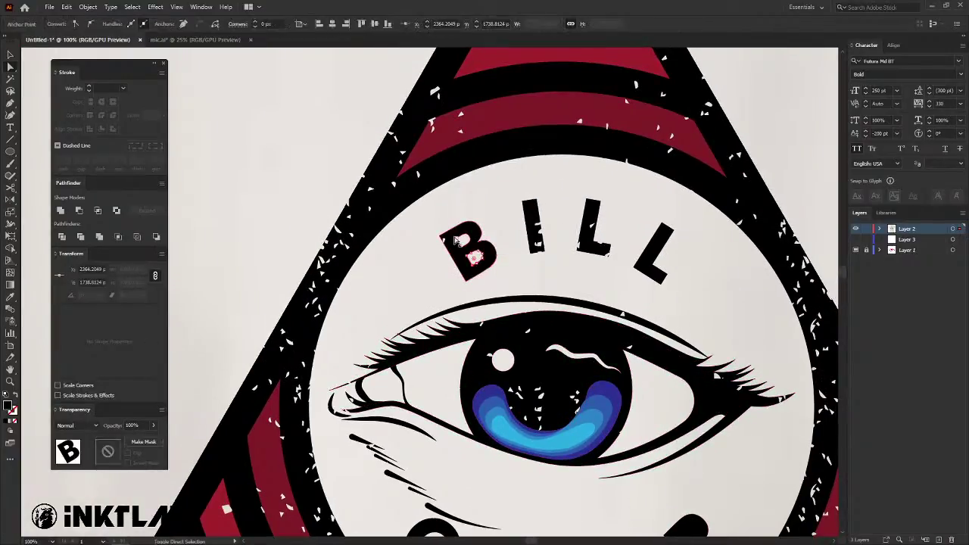
{"action": "scroll", "coordinate": [464, 271], "scroll_direction": "down", "scroll_amount": 4}
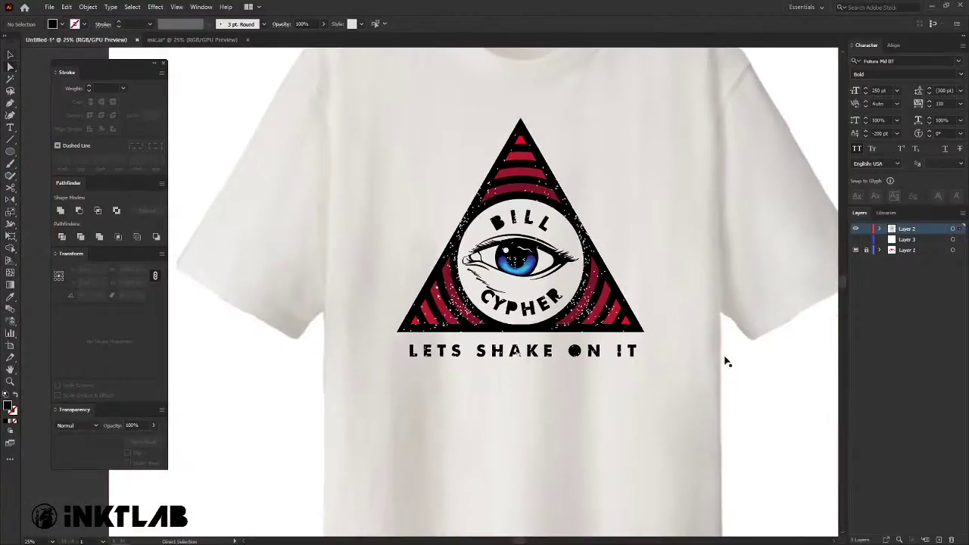
{"action": "double_click", "coordinate": [783, 402]}
{"action": "scroll", "coordinate": [727, 346], "scroll_direction": "down", "scroll_amount": 2}
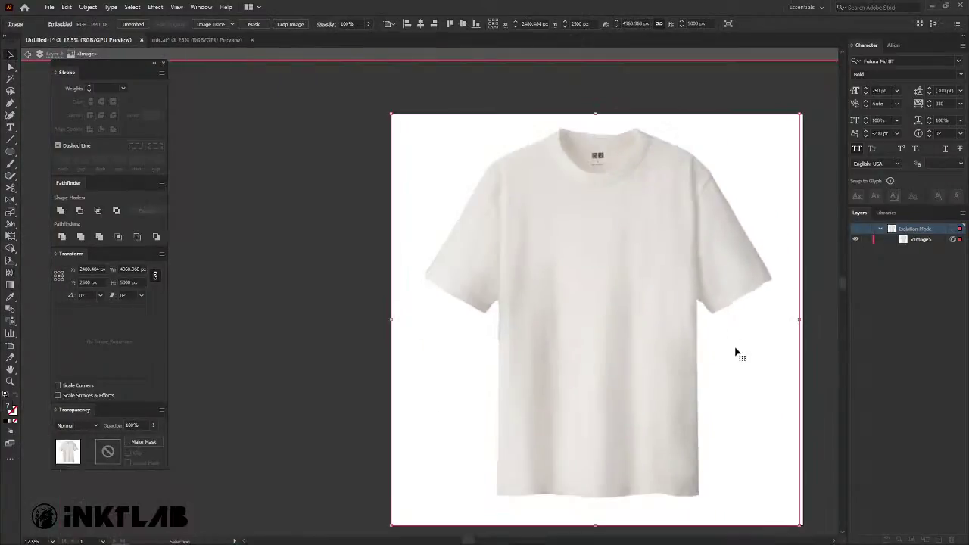
{"action": "double_click", "coordinate": [767, 335]}
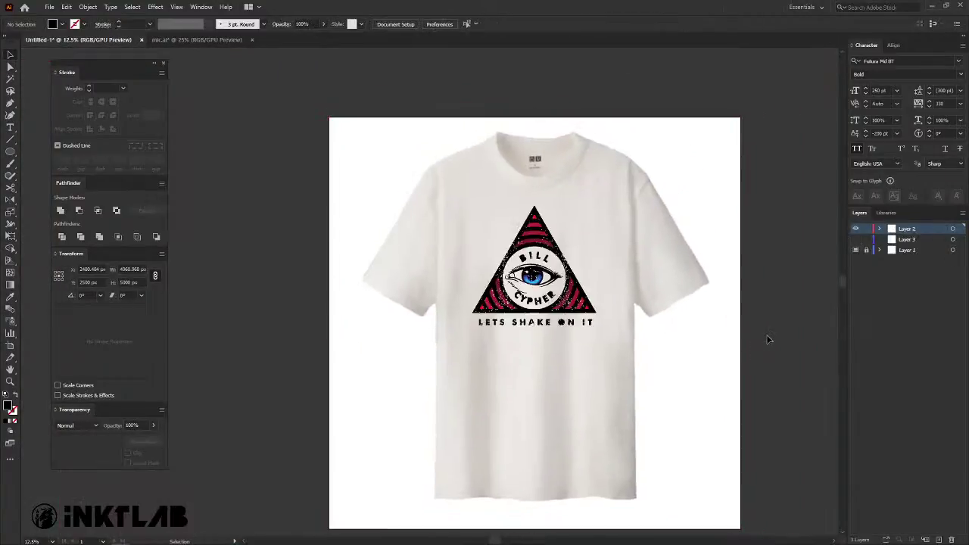
Expand Layer 2 and group the iris blend with the rest of the logo artwork.
{"action": "left_click", "coordinate": [879, 228]}
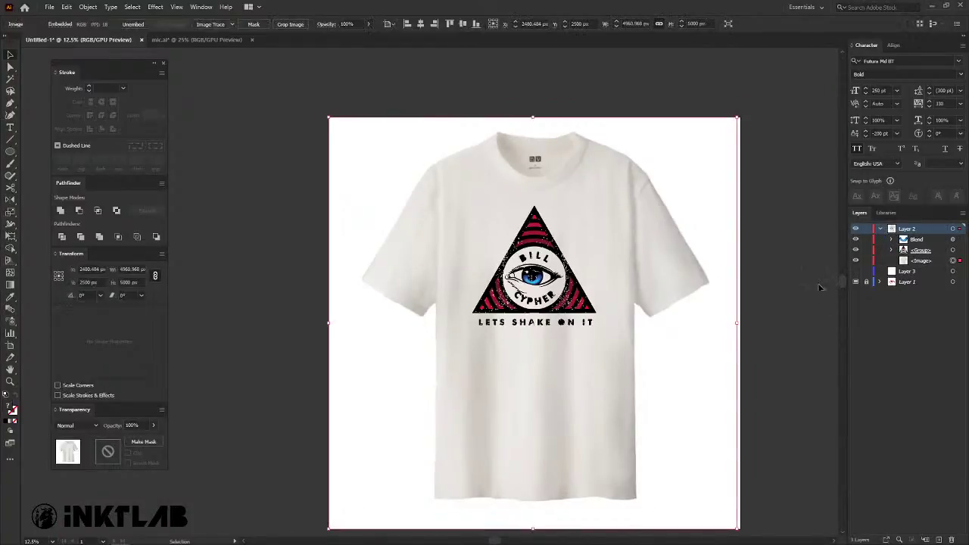
{"action": "left_click_drag", "start_coordinate": [798, 315], "coordinate": [782, 274]}
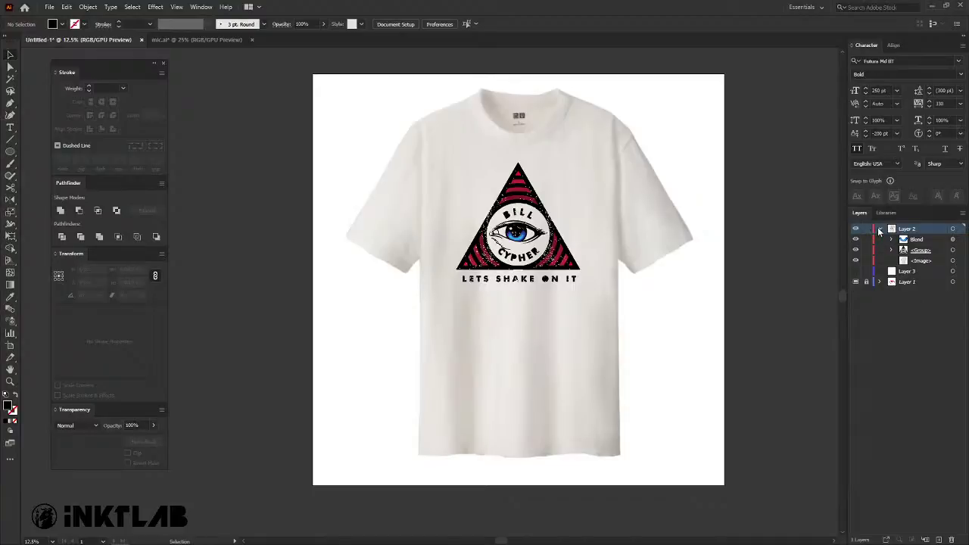
{"action": "key", "text": "a"}
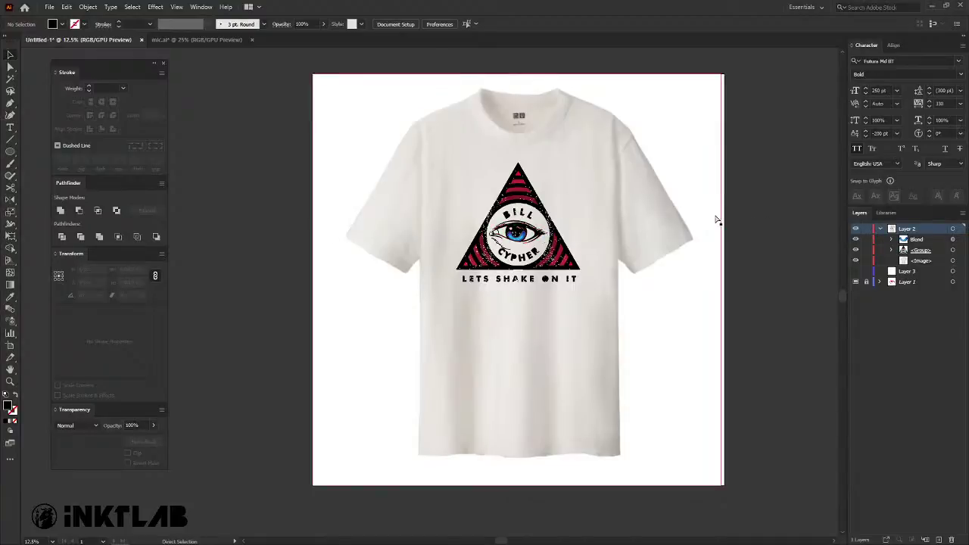
{"action": "key", "text": "v"}
{"action": "key", "text": "ctrl+a"}
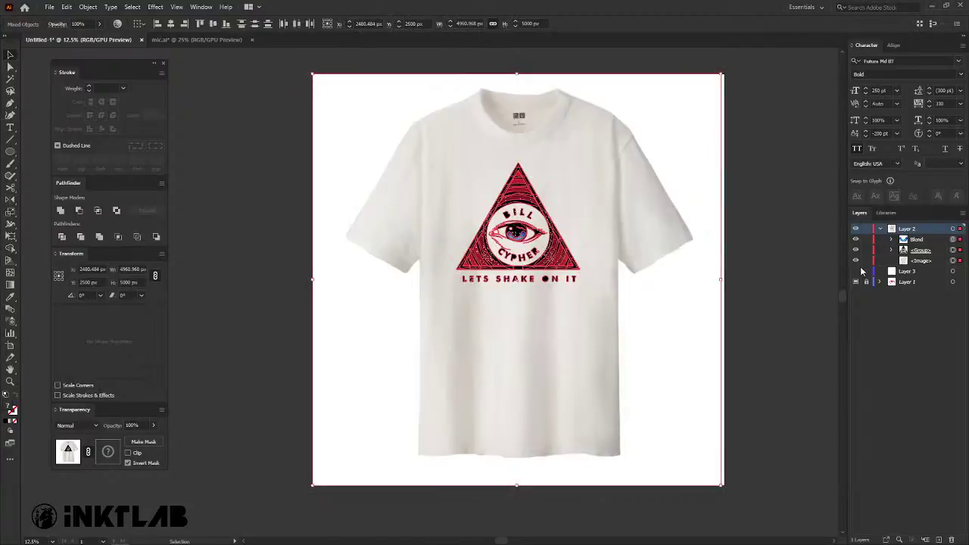
{"action": "key", "text": "ctrl+z"}
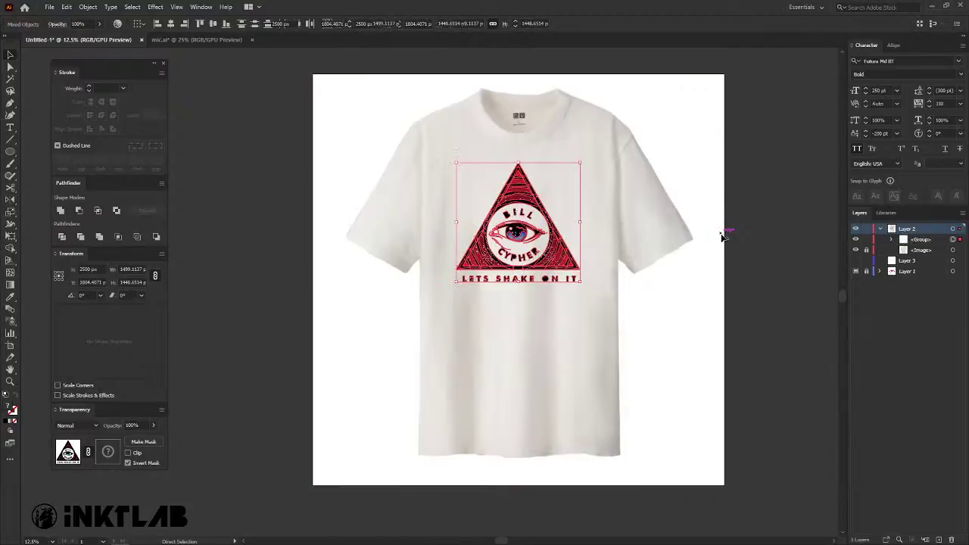
{"action": "key", "text": "ctrl+z"}
Lock Layer 2, which holds the finished design and t-shirt.
{"action": "left_click", "coordinate": [866, 229]}
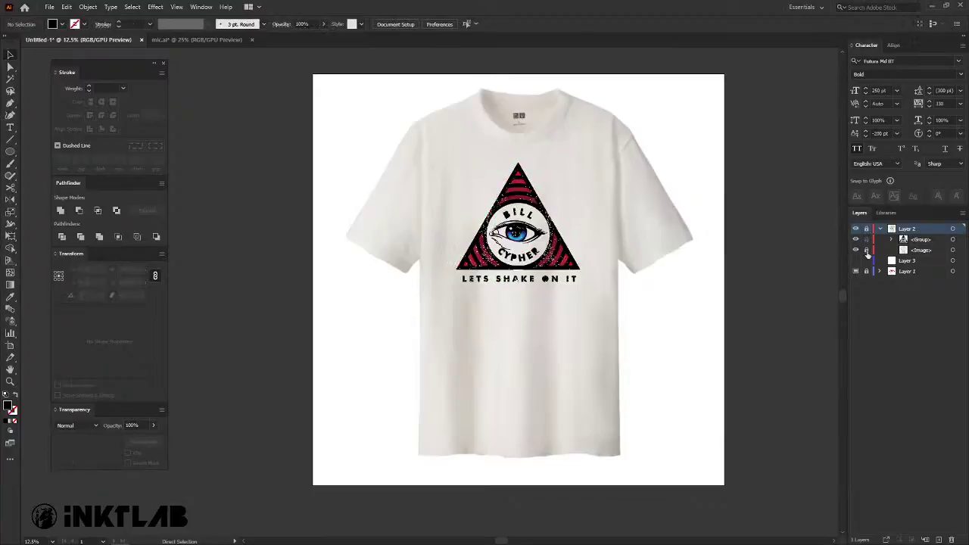
{"action": "left_click", "coordinate": [906, 261]}
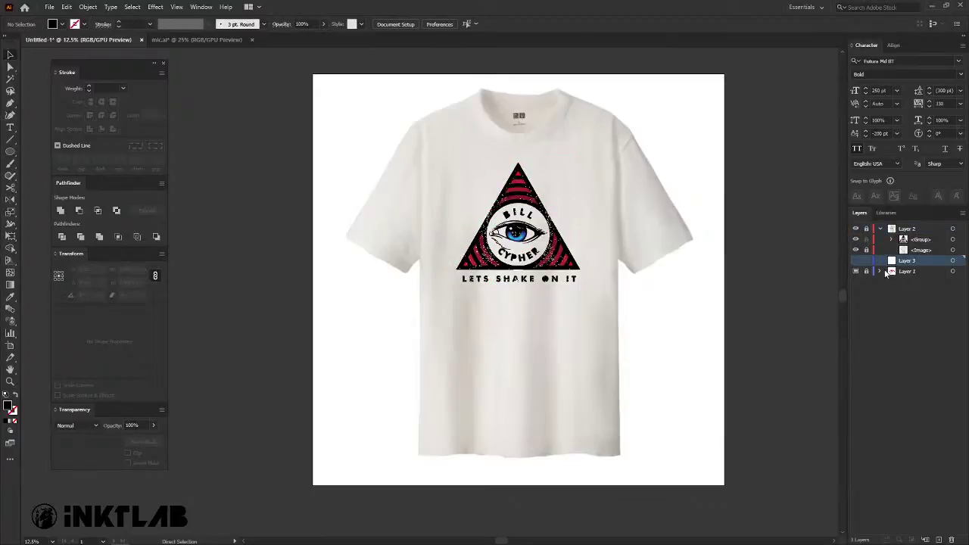
{"action": "left_click", "coordinate": [910, 316]}
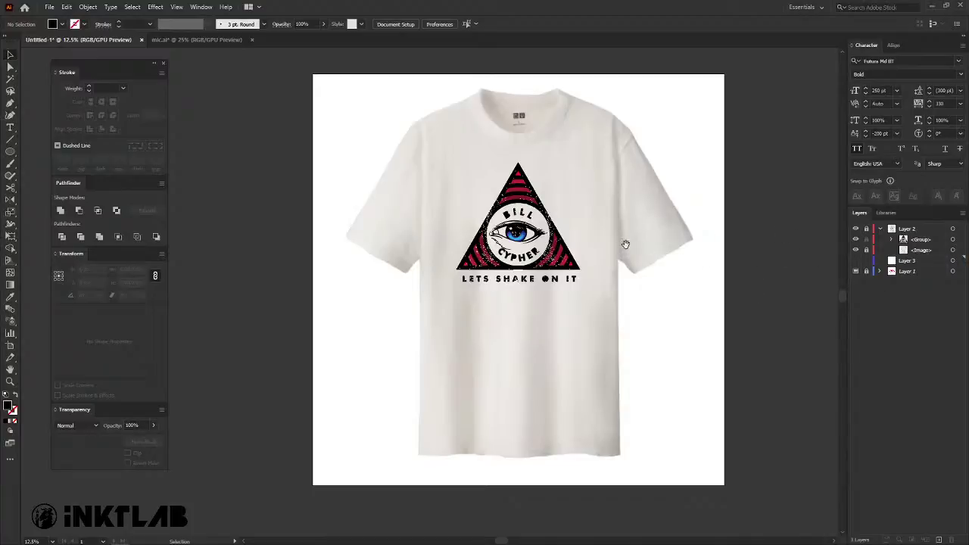
Zoom out to review the finished shirt emblem, then switch to the mic.ai document.
{"action": "left_click_drag", "start_coordinate": [625, 243], "coordinate": [633, 268]}
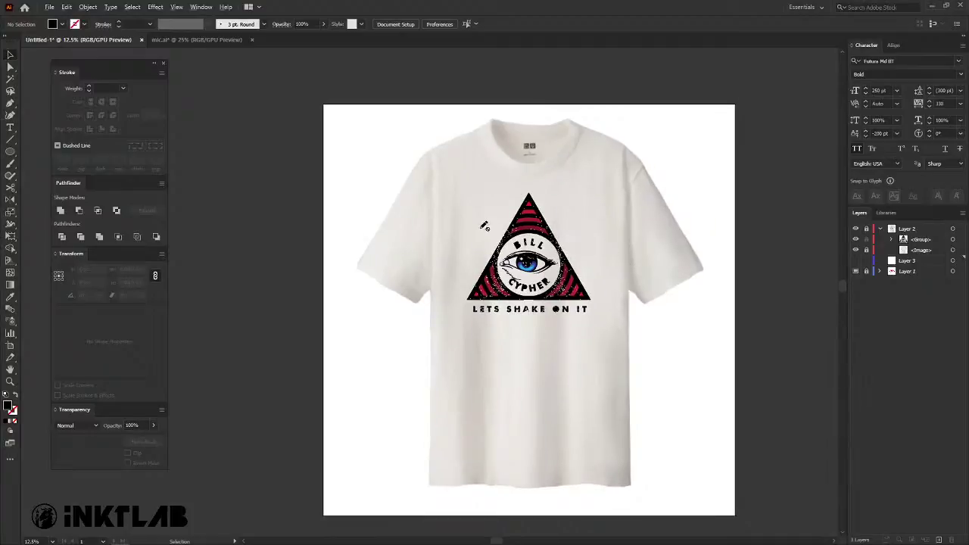
{"action": "key", "text": "ctrl+minus"}
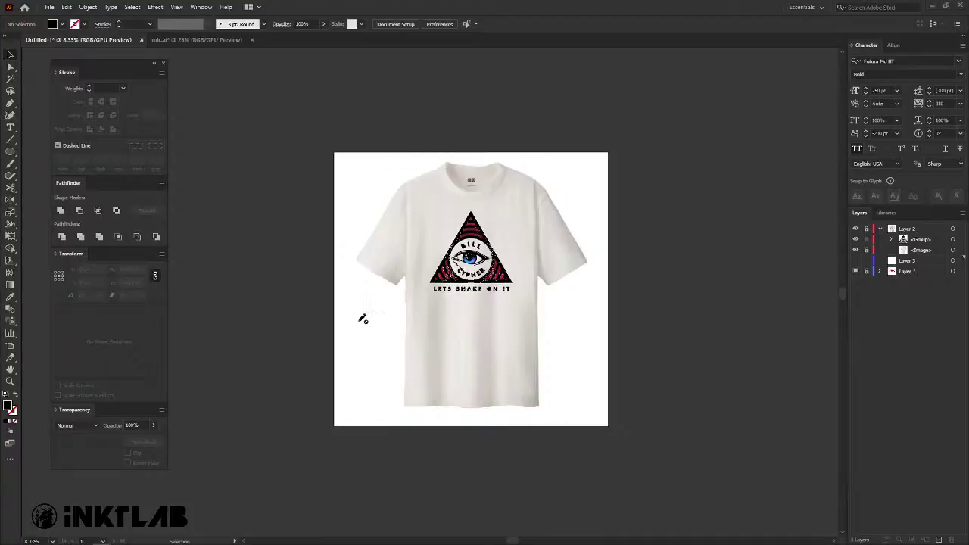
{"action": "scroll", "coordinate": [493, 258], "scroll_direction": "up", "scroll_amount": 1}
{"action": "scroll", "coordinate": [493, 258], "scroll_direction": "up", "scroll_amount": 1}
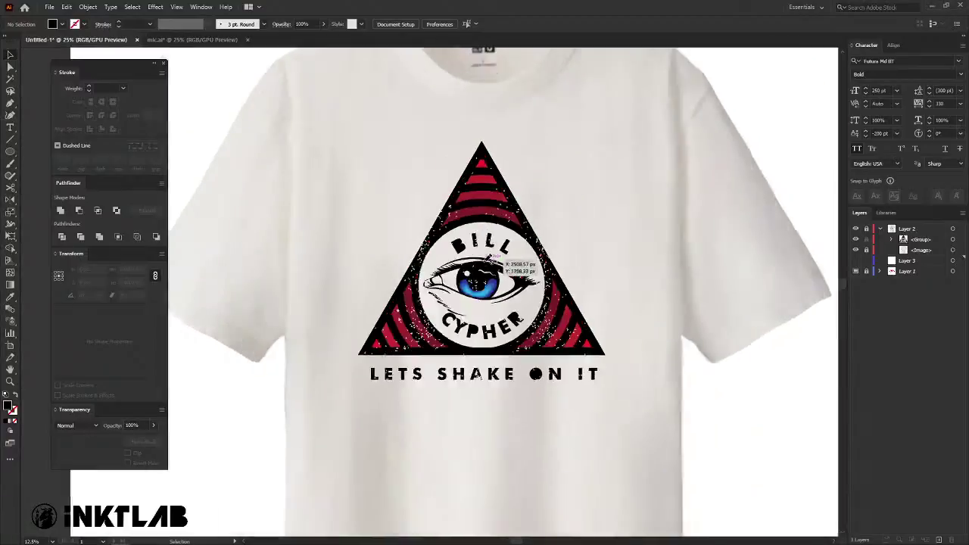
{"action": "scroll", "coordinate": [469, 227], "scroll_direction": "up", "scroll_amount": 1}
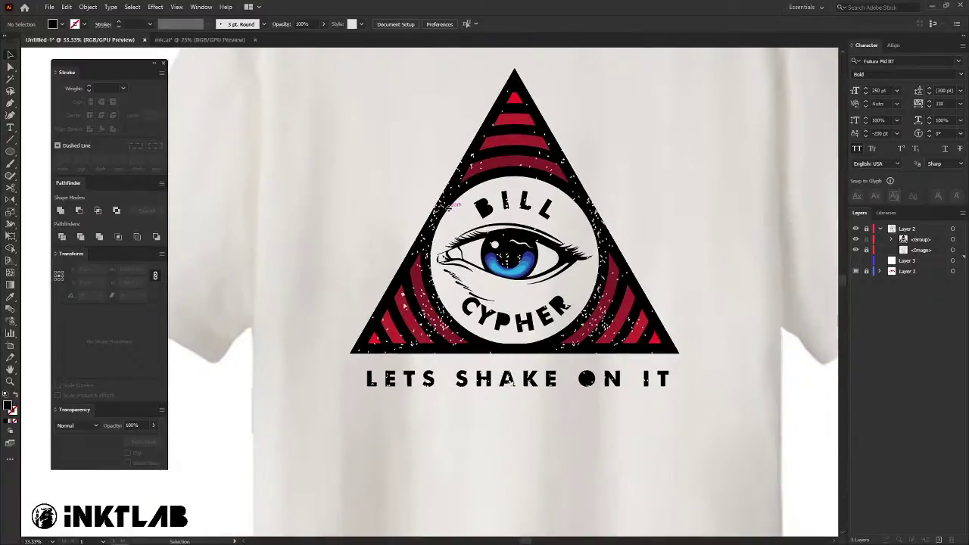
{"action": "scroll", "coordinate": [448, 203], "scroll_direction": "up", "scroll_amount": 1}
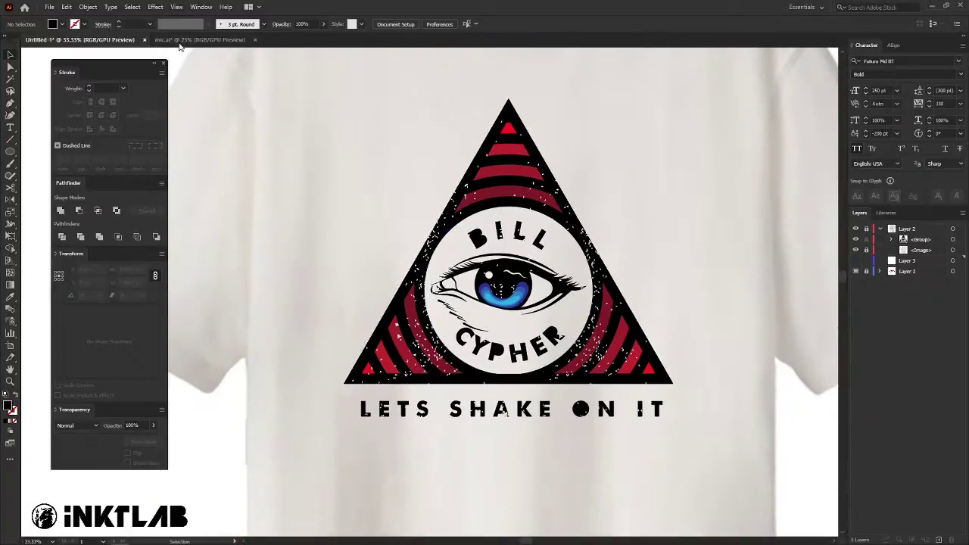
{"action": "scroll", "coordinate": [421, 222], "scroll_direction": "down", "scroll_amount": 1}
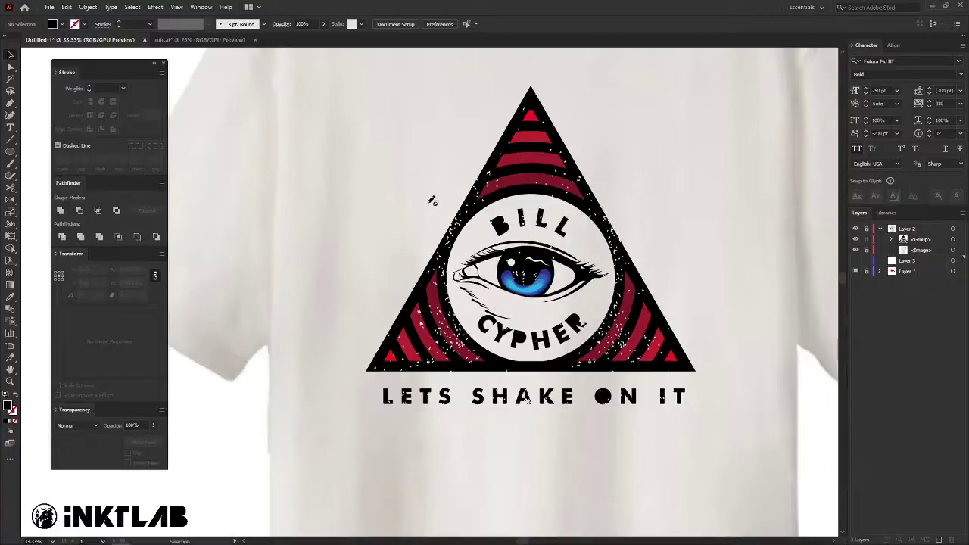
{"action": "scroll", "coordinate": [432, 201], "scroll_direction": "up", "scroll_amount": 1}
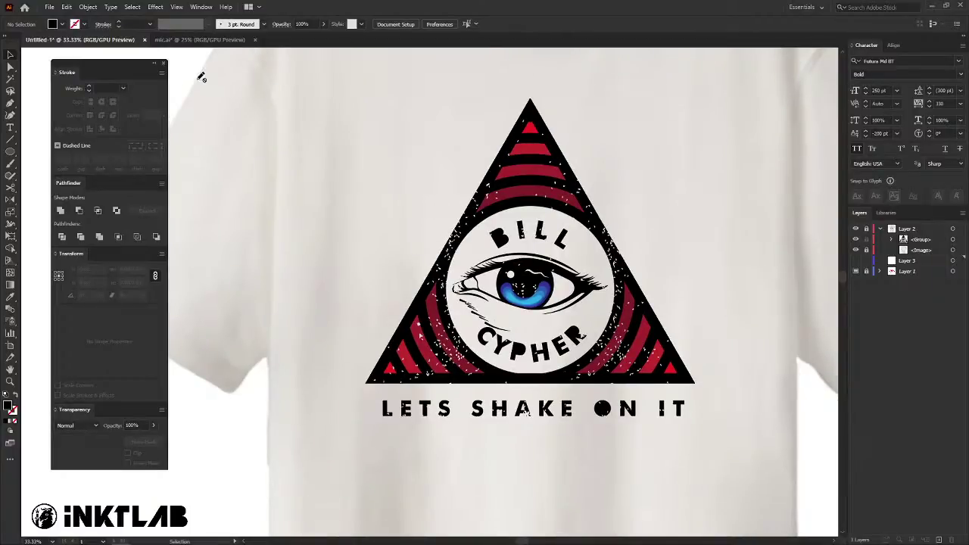
{"action": "left_click", "coordinate": [193, 39]}
{"action": "scroll", "coordinate": [439, 268], "scroll_direction": "up", "scroll_amount": 1}
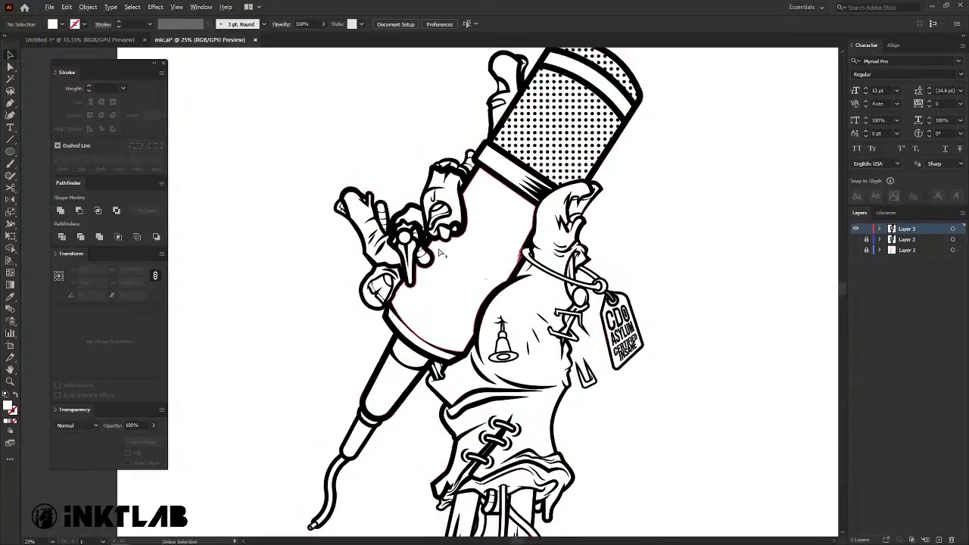
Fit the microphone drawing in view, show the pink sketch layer, and preview in Outline mode.
{"action": "key", "text": "ctrl+0"}
{"action": "key", "text": "ctrl+plus"}
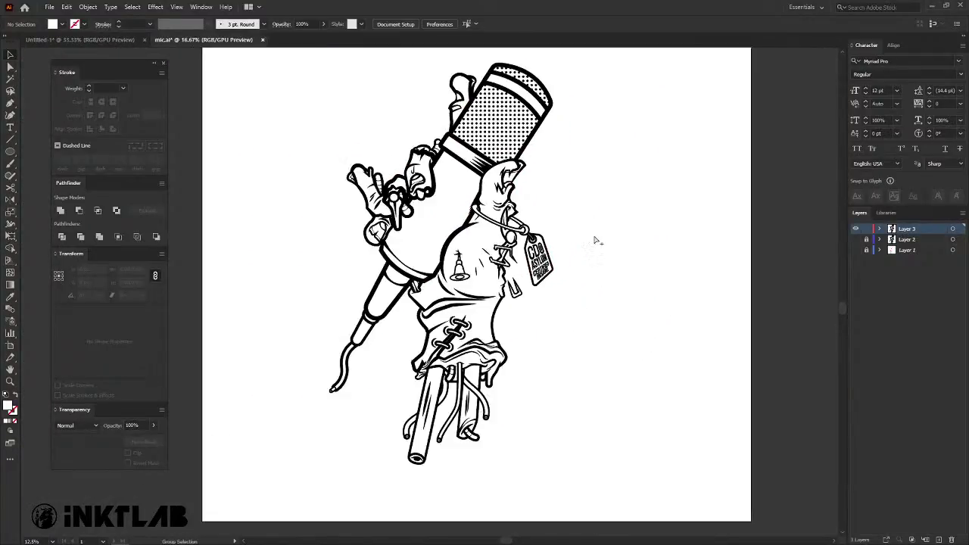
{"action": "left_click", "coordinate": [856, 229], "text": "alt"}
{"action": "left_click", "coordinate": [856, 229]}
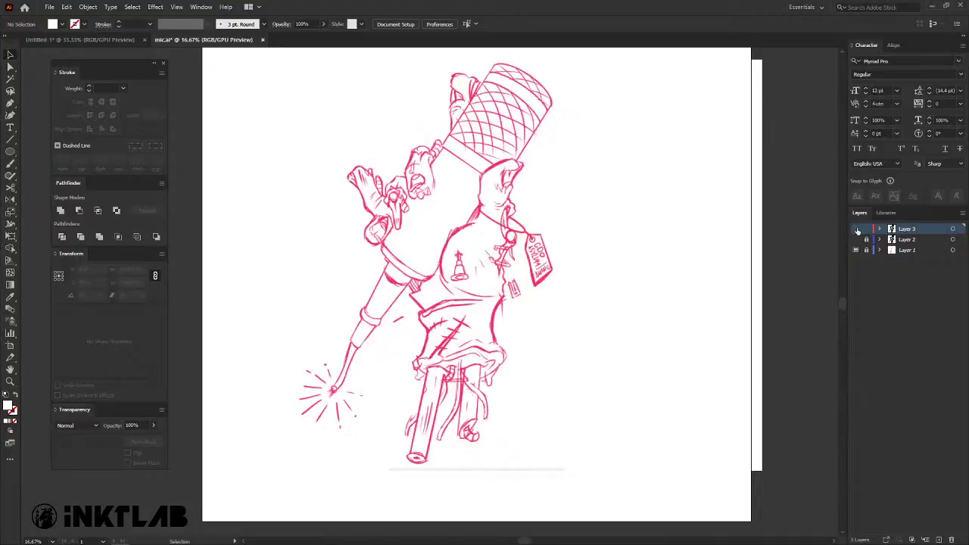
{"action": "left_click", "coordinate": [857, 229]}
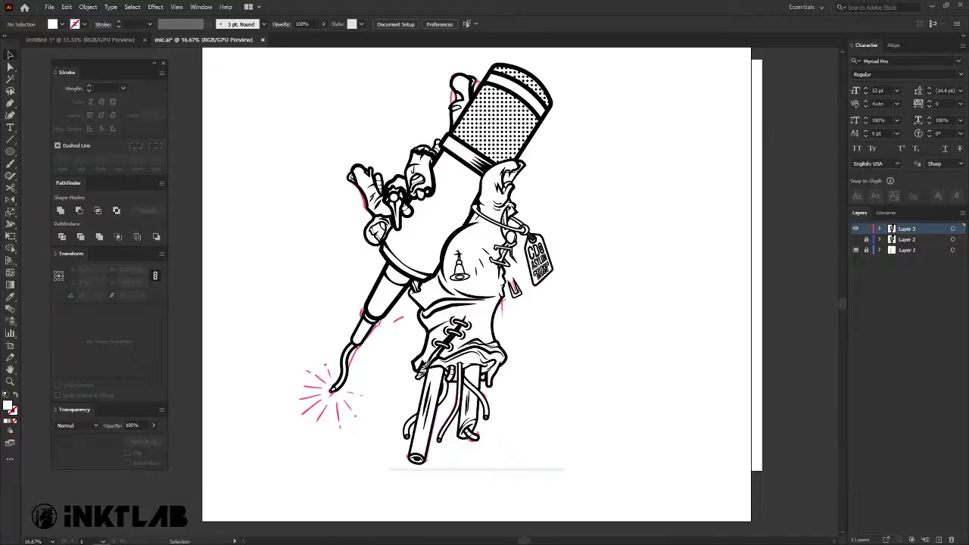
{"action": "key", "text": "ctrl+y"}
{"action": "key", "text": "ctrl+y"}
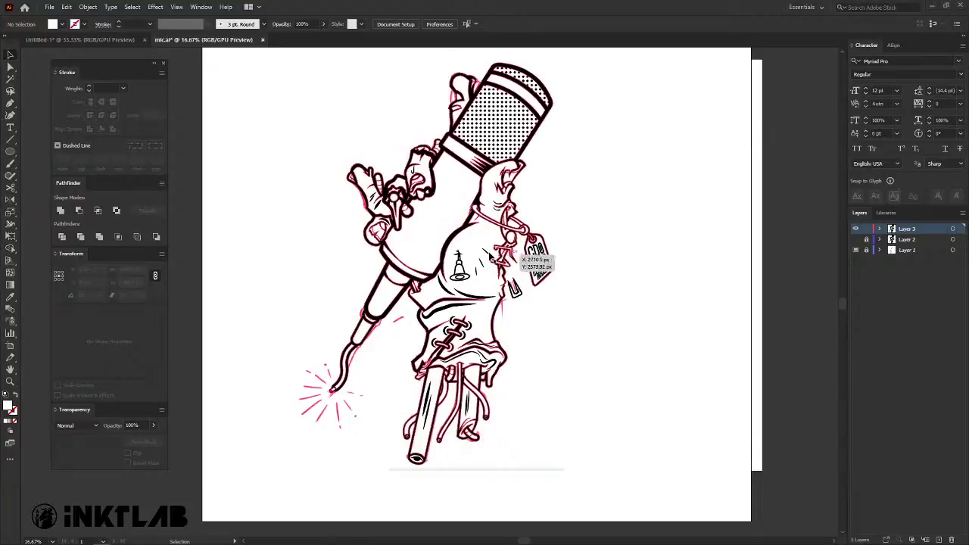
{"action": "left_click", "coordinate": [87, 42]}
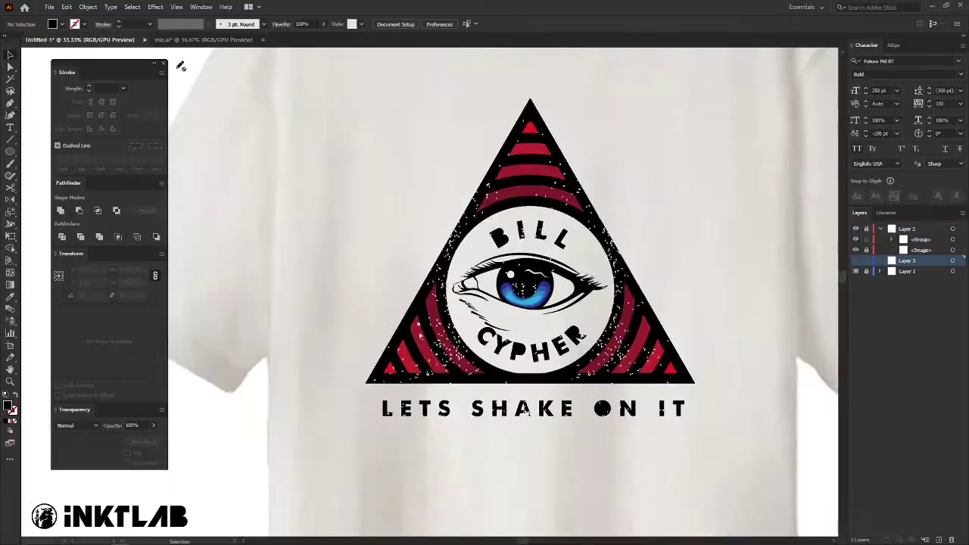
{"action": "mouse_move", "coordinate": [678, 275]}
{"action": "left_mouse_down"}
{"action": "mouse_move", "coordinate": [637, 311]}
{"action": "mouse_move", "coordinate": [705, 292]}
{"action": "left_mouse_up"}
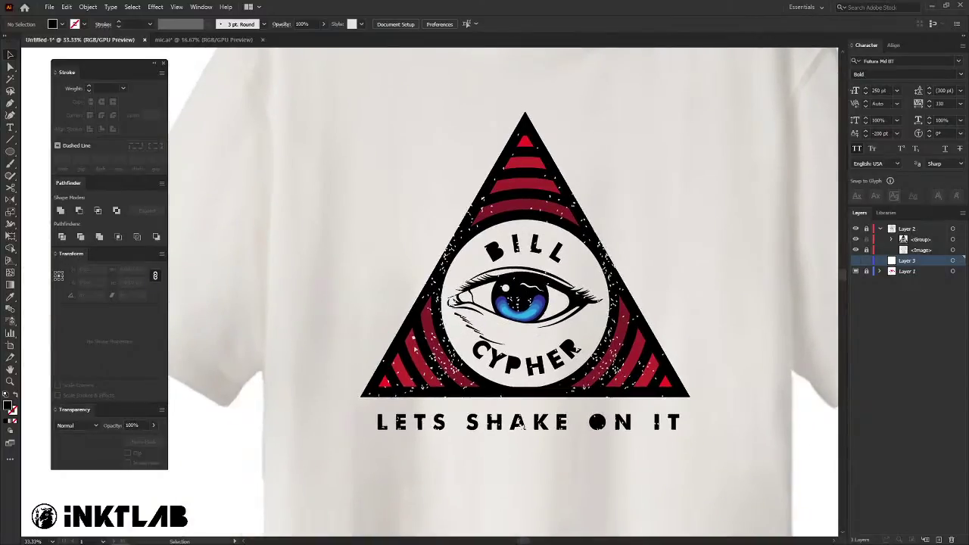